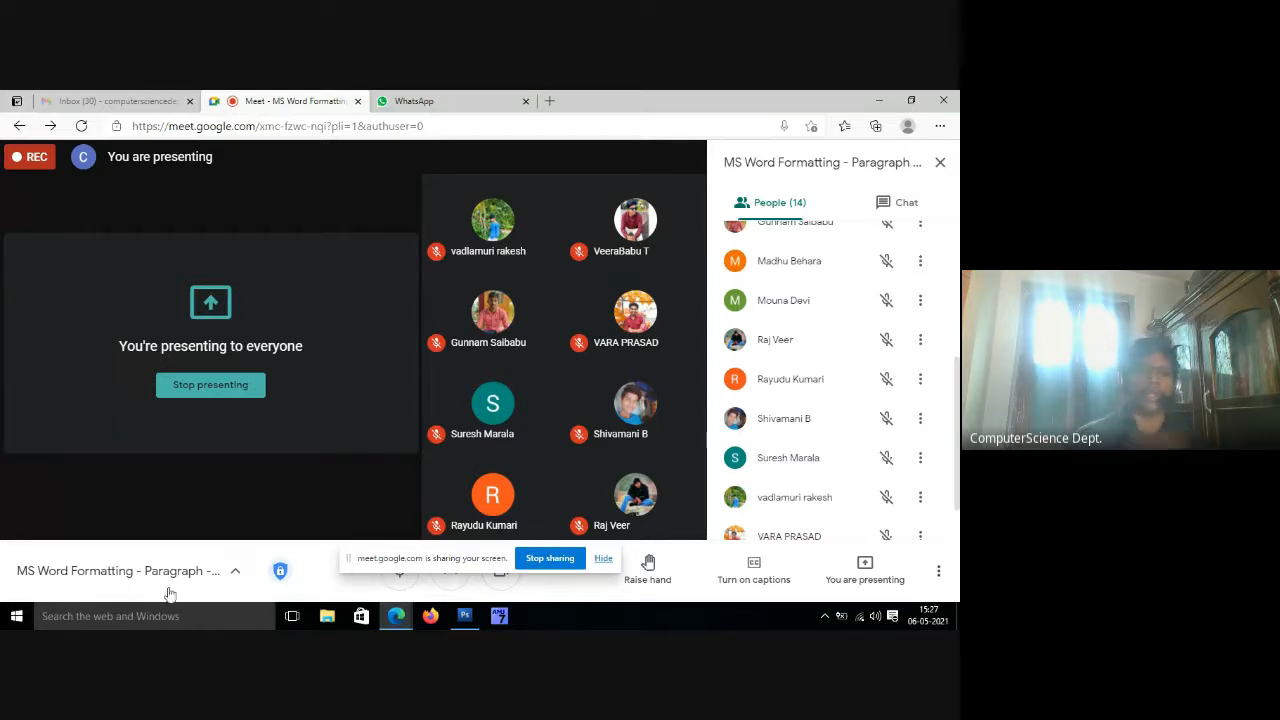
Open Microsoft Office Word with a blank document and dismiss the screen-presenting notification.
{"action": "left_click", "coordinate": [162, 621]}
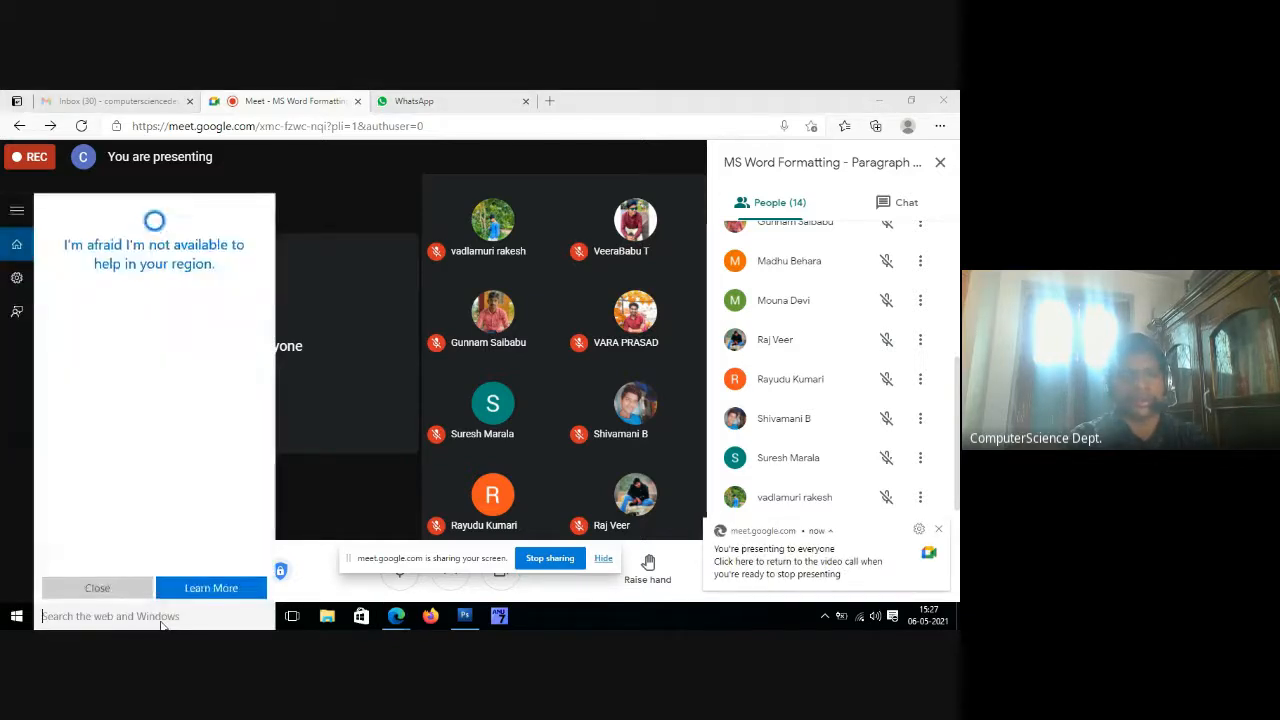
{"action": "type", "text": "word"}
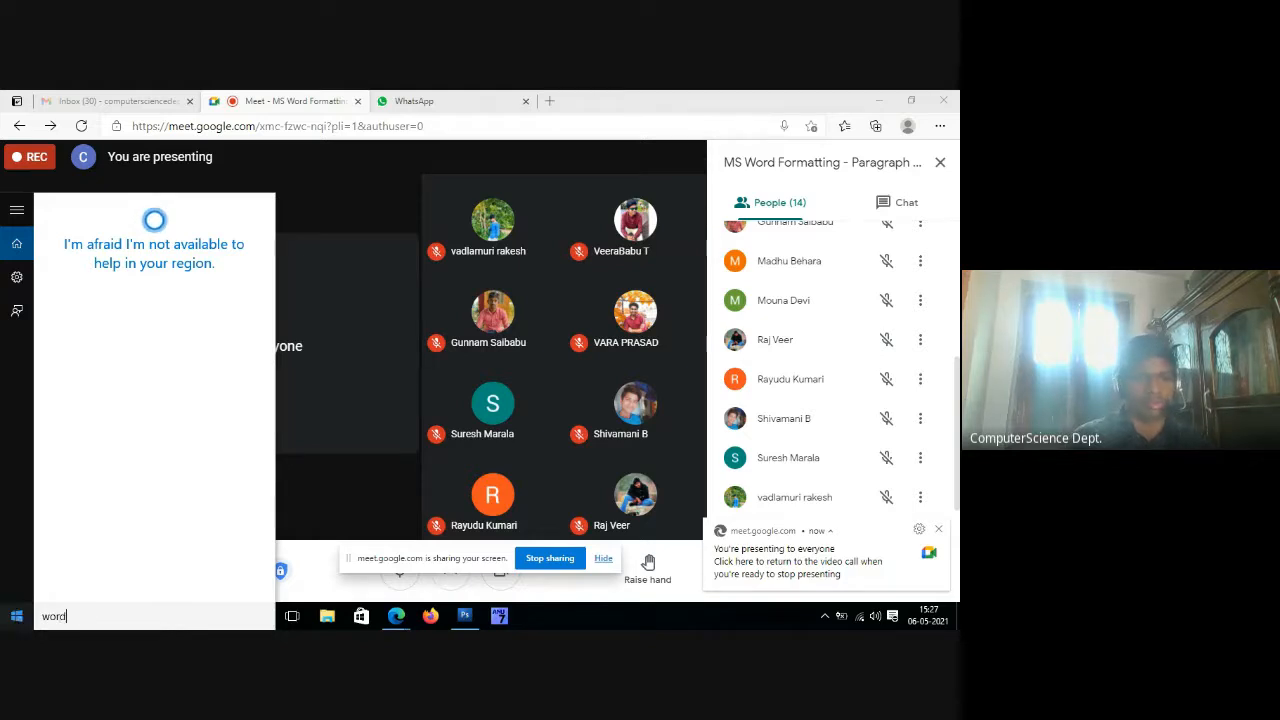
{"action": "left_click", "coordinate": [18, 620]}
{"action": "left_click", "coordinate": [18, 620]}
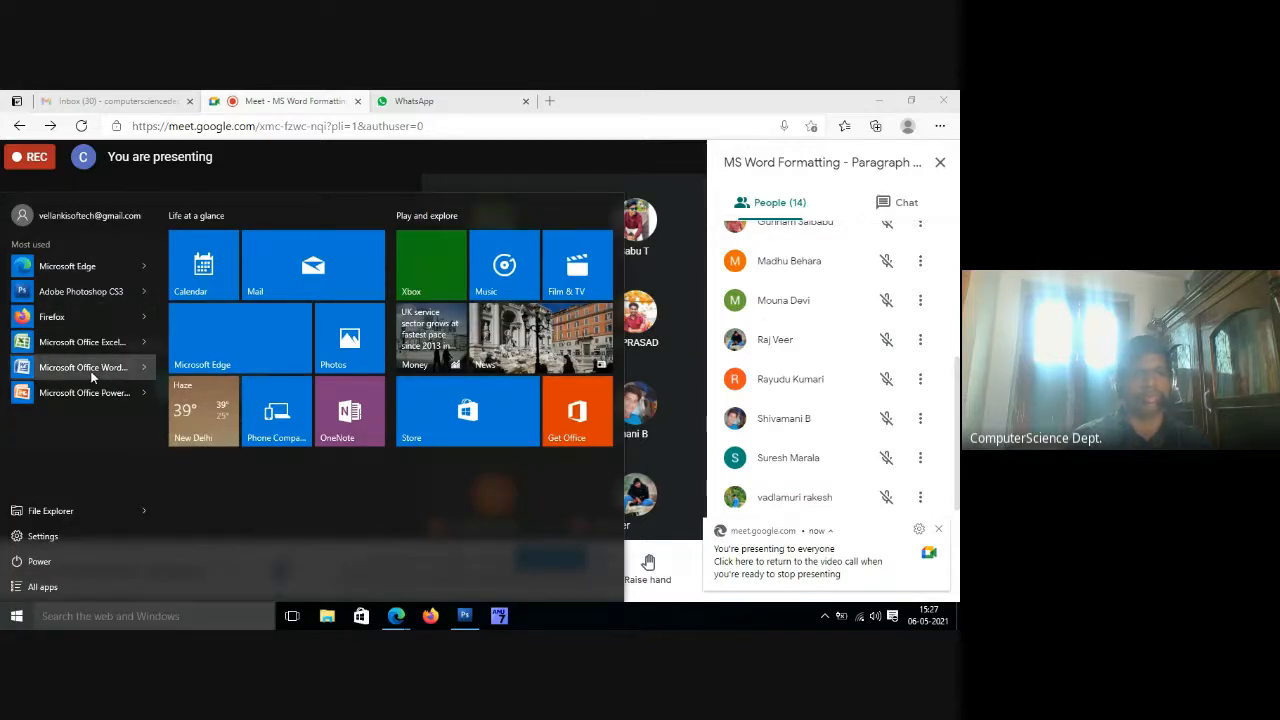
{"action": "left_click", "coordinate": [91, 372]}
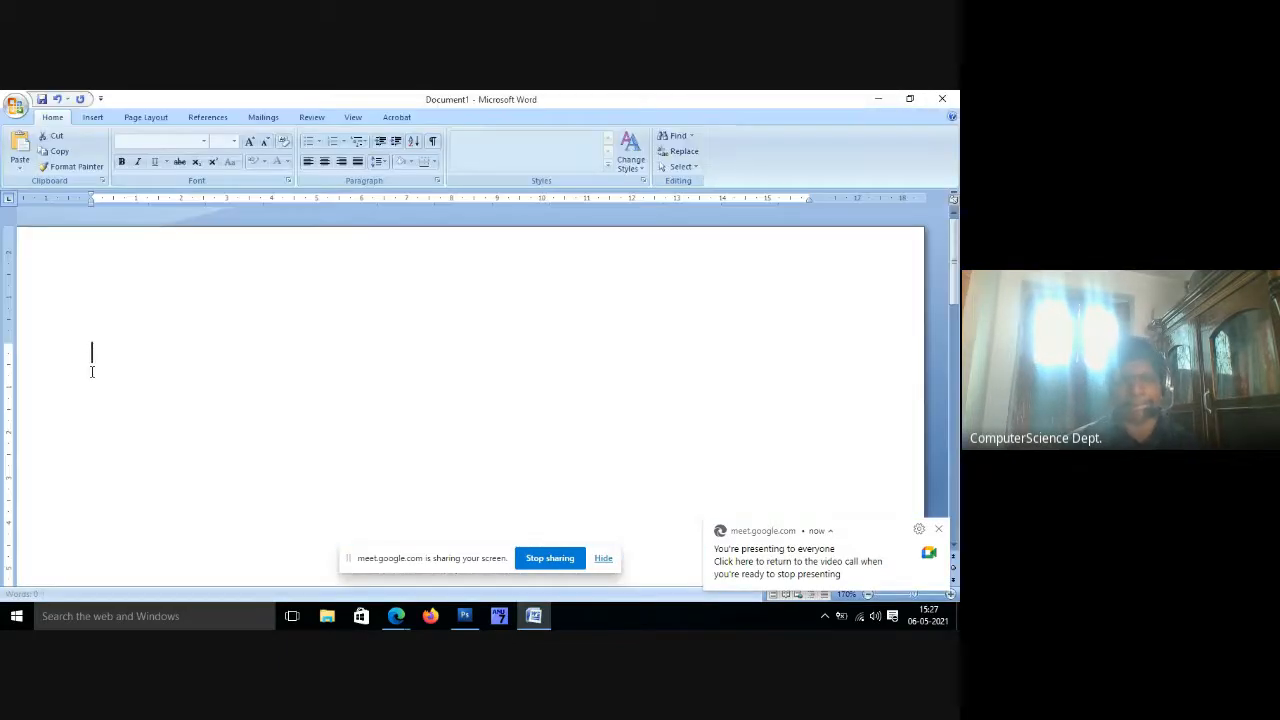
{"action": "left_click", "coordinate": [938, 529]}
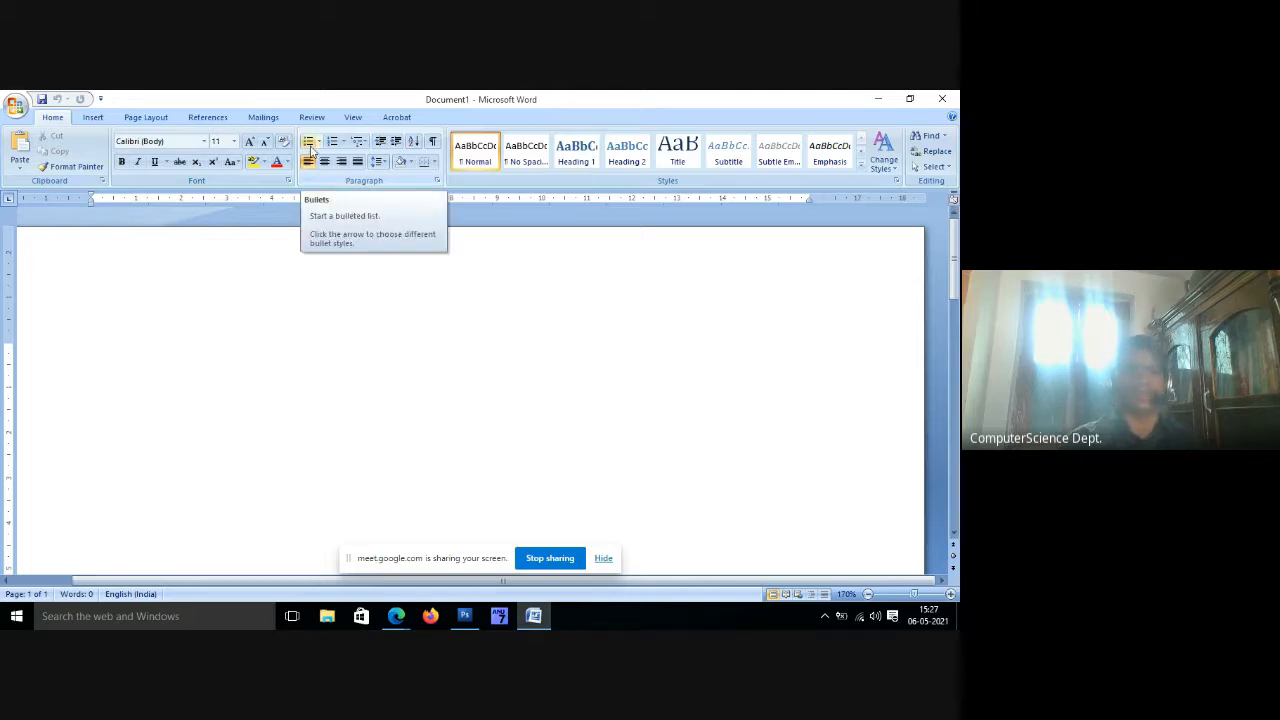
Enter the heading "Paragraph :" followed by the topics "Bullets" and "Numbering" on separate lines.
{"action": "type", "text": "Para"}
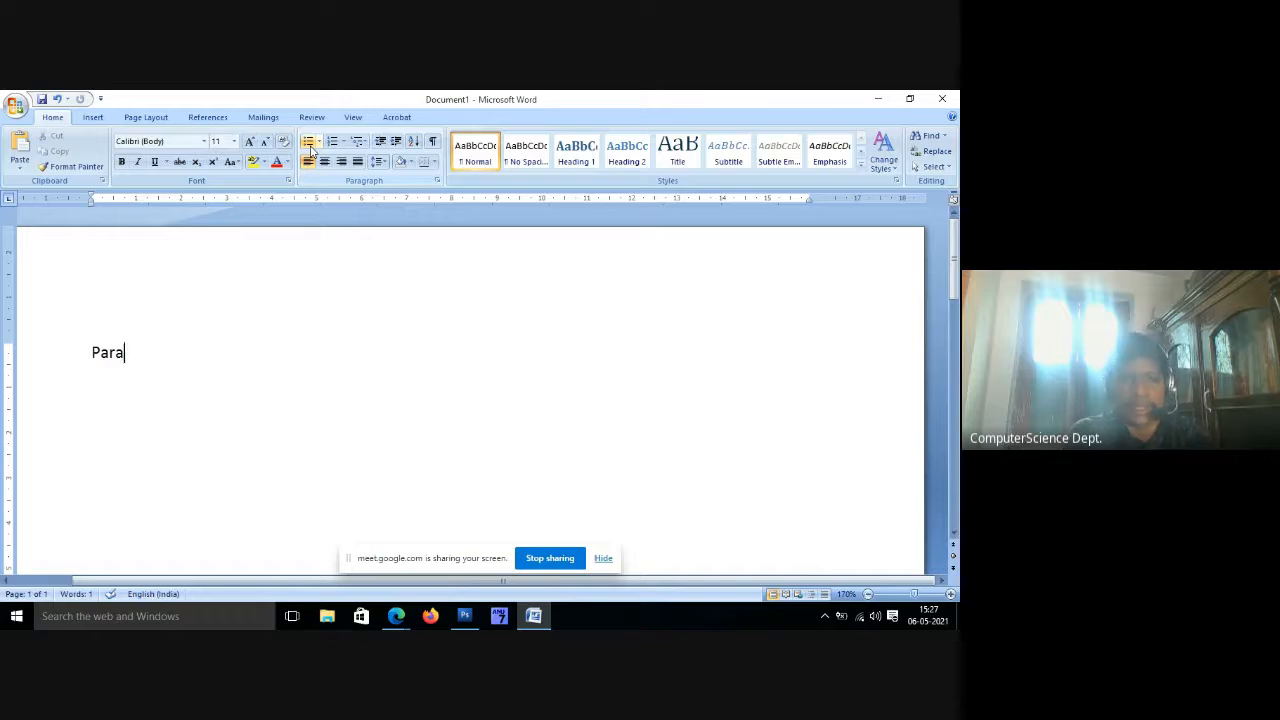
{"action": "type", "text": "graph :"}
{"action": "key", "text": "Return"}
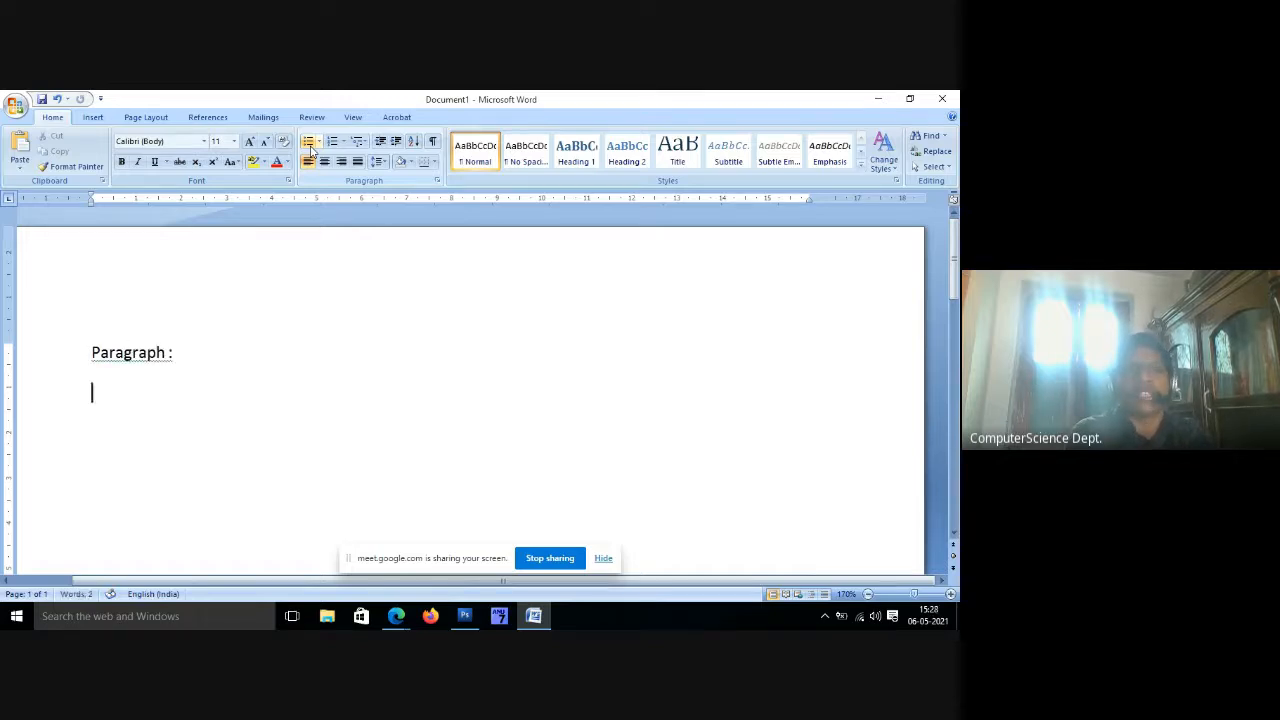
{"action": "type", "text": "Bullets"}
{"action": "key", "text": "Return"}
{"action": "type", "text": "N"}
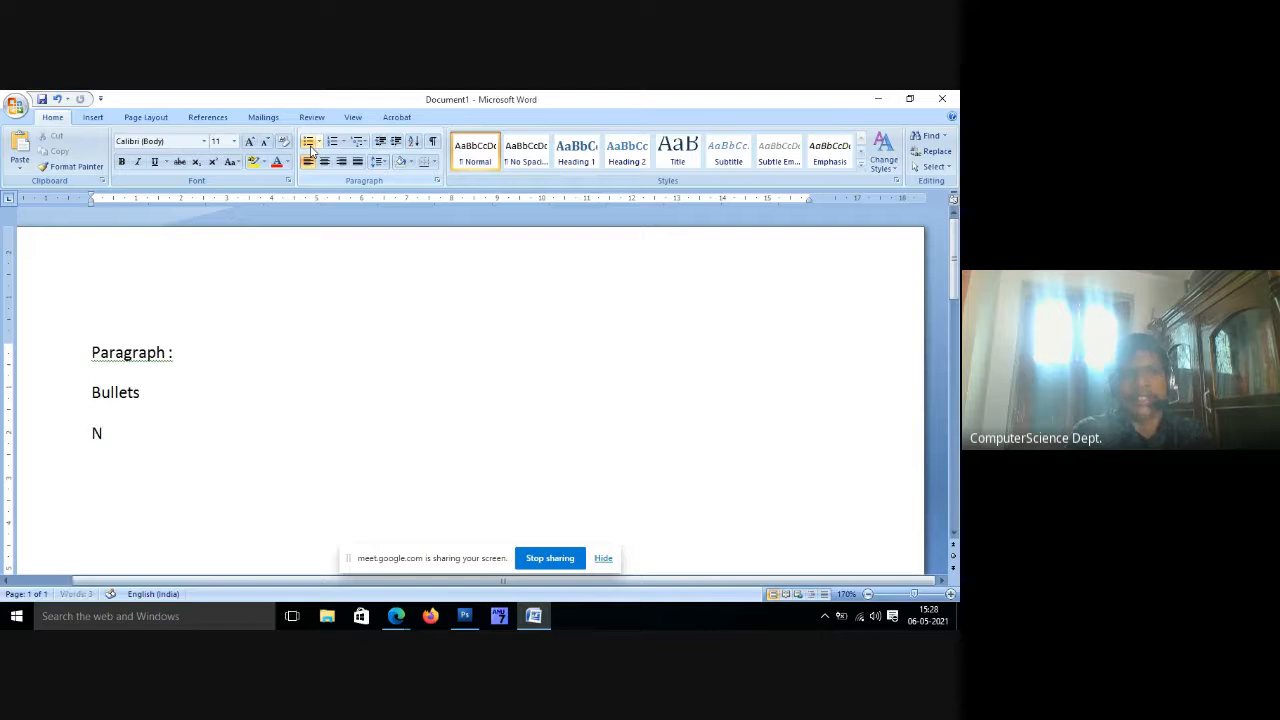
{"action": "type", "text": "um"}
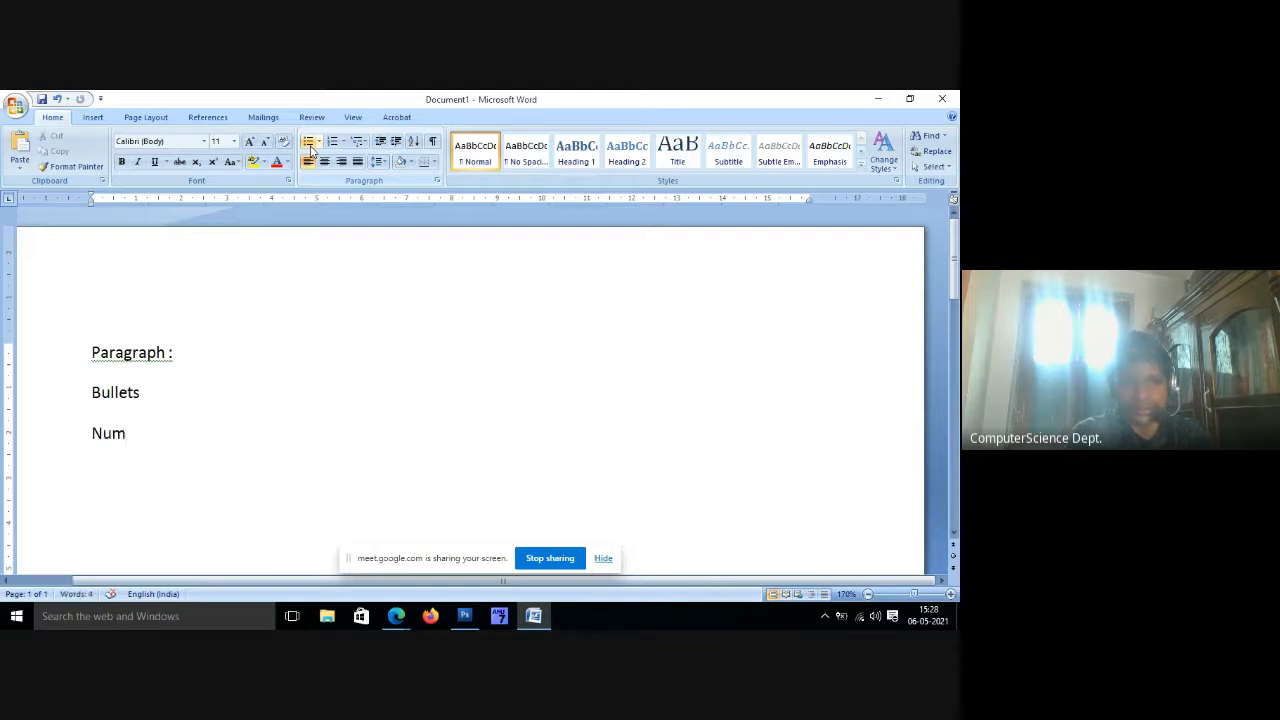
{"action": "type", "text": "berimg"}
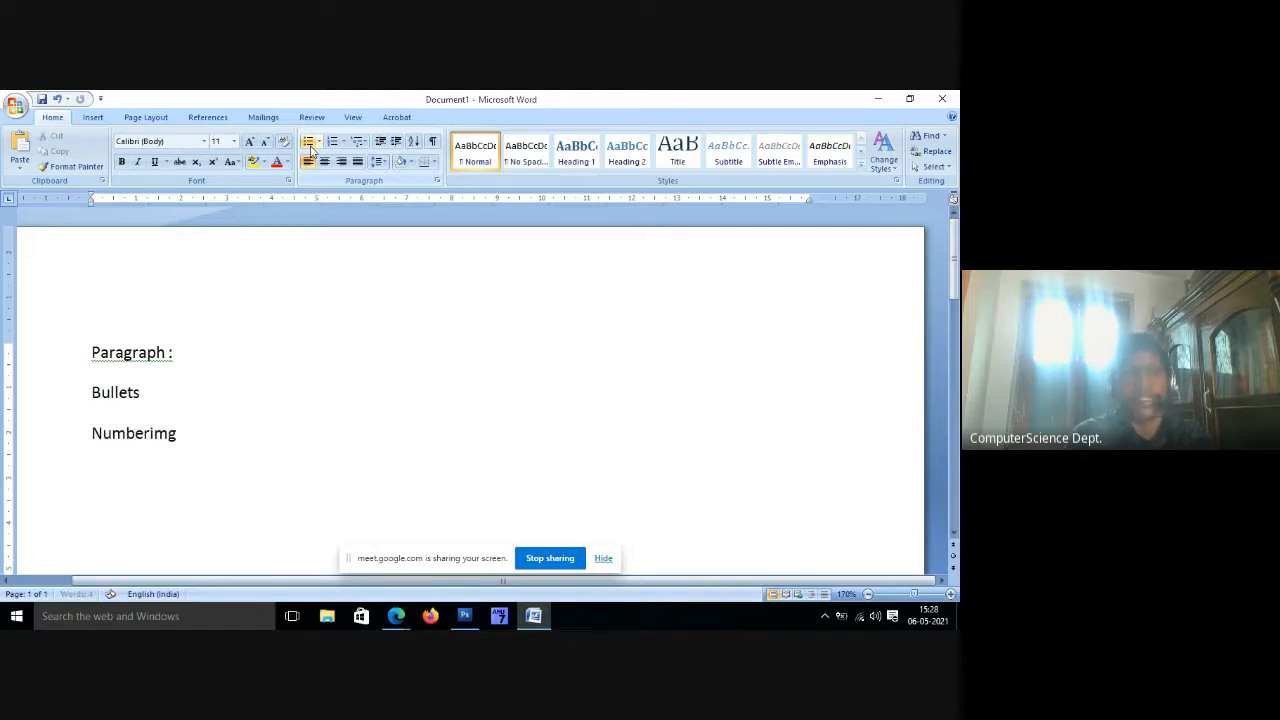
{"action": "key", "text": "BackSpace"}
{"action": "key", "text": "BackSpace"}
{"action": "key", "text": "BackSpace"}
{"action": "type", "text": "in"}
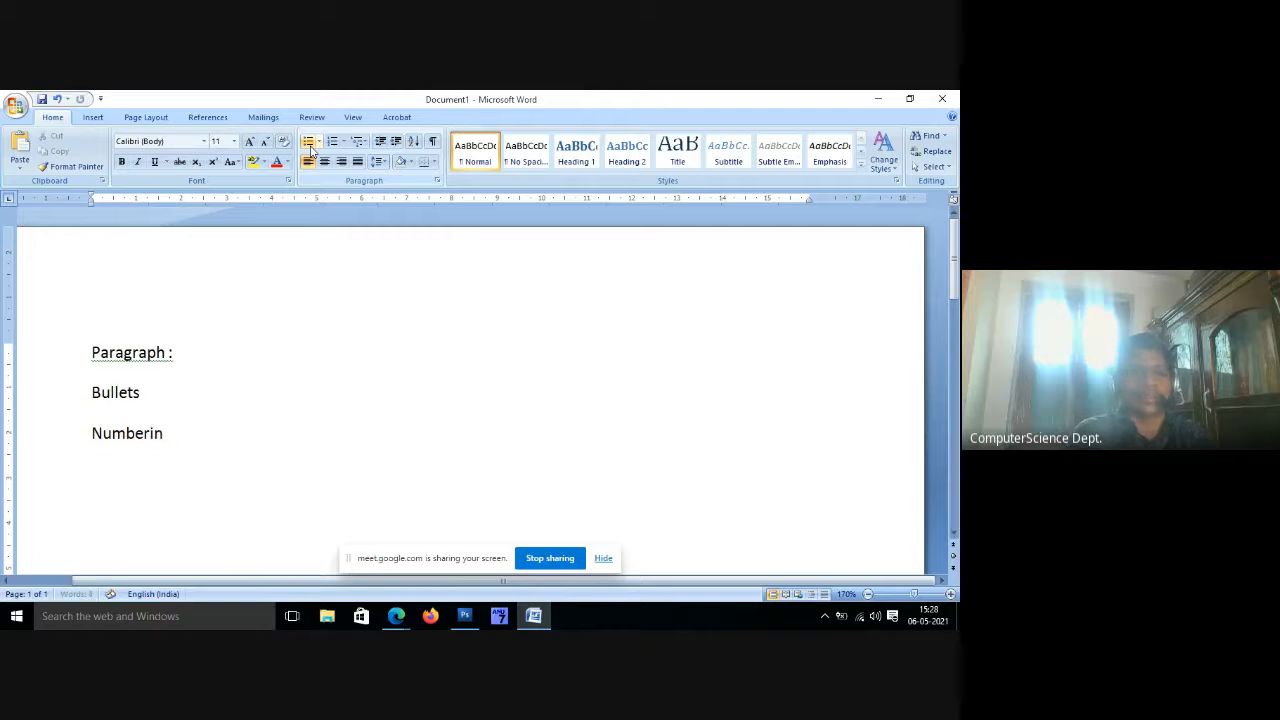
{"action": "key", "text": "BackSpace"}
Add the topics "Alignment" and "spaccing" on separate lines below "Numbering".
{"action": "type", "text": "lli"}
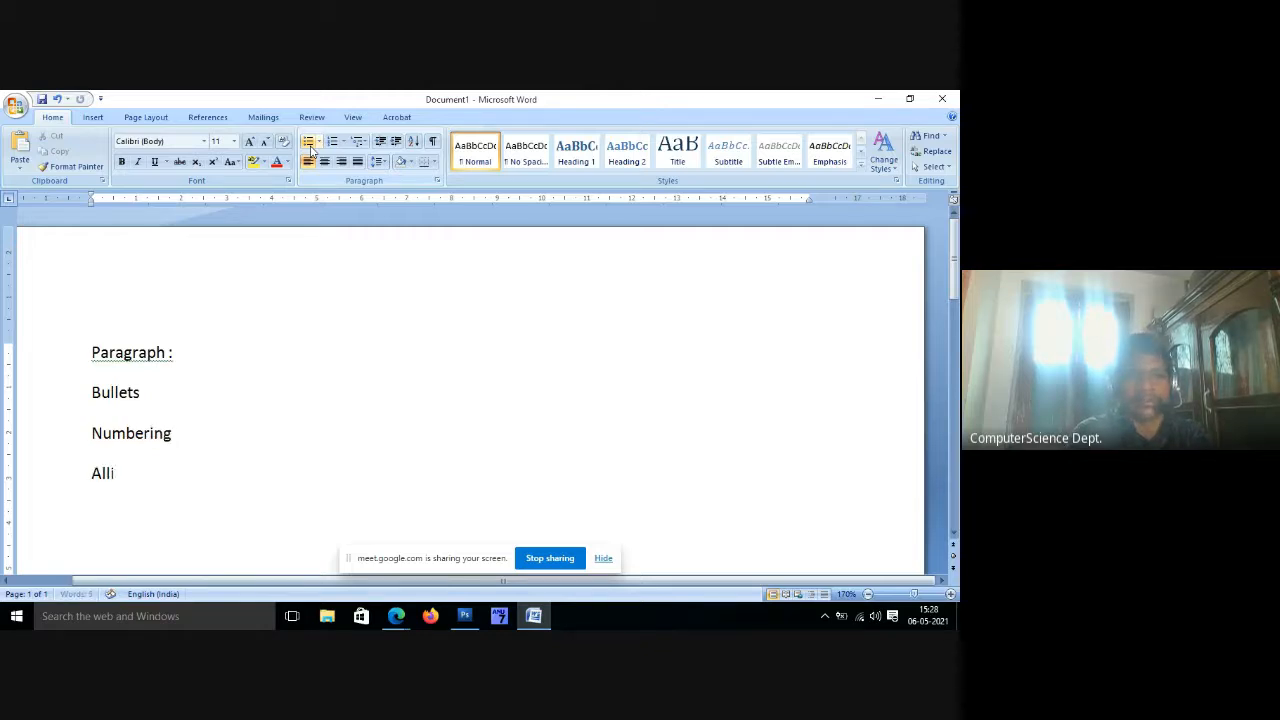
{"action": "type", "text": "gnem"}
{"action": "key", "text": "BackSpace"}
{"action": "key", "text": "BackSpace"}
{"action": "key", "text": "BackSpace"}
{"action": "key", "text": "BackSpace"}
{"action": "key", "text": "BackSpace"}
{"action": "type", "text": "ignmen"}
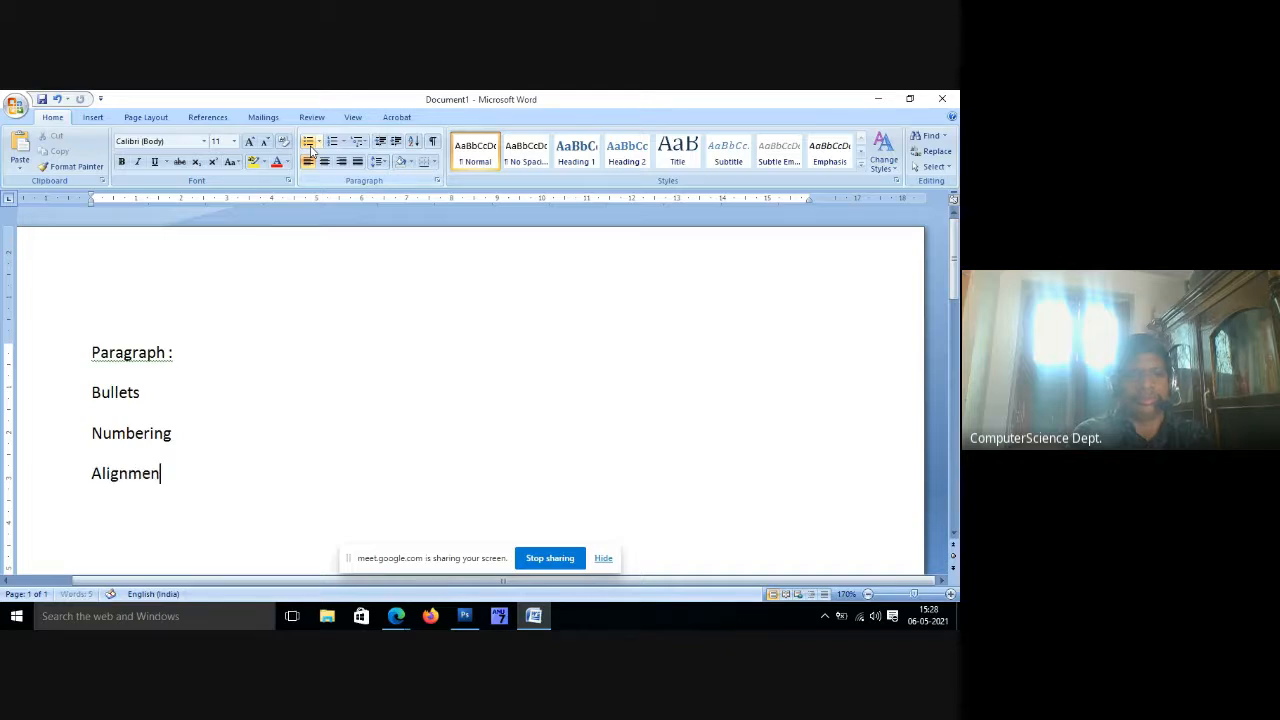
{"action": "type", "text": "t"}
{"action": "key", "text": "Return"}
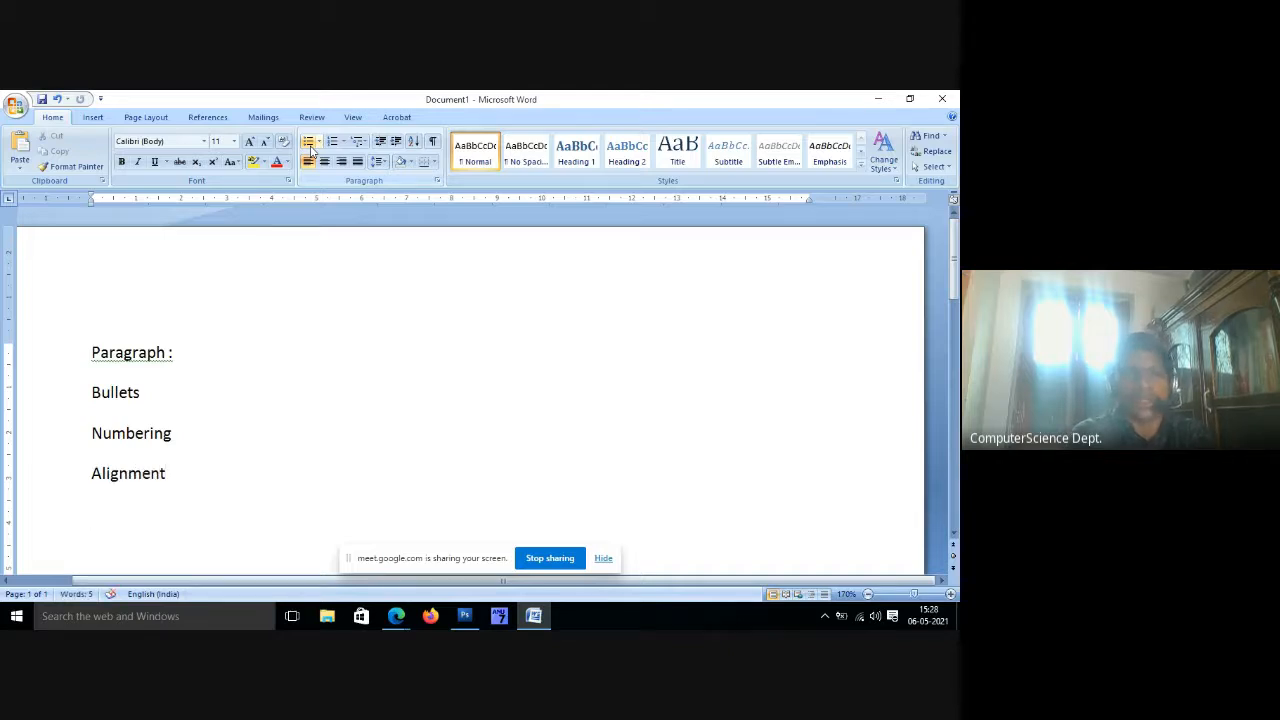
{"action": "type", "text": "spa"}
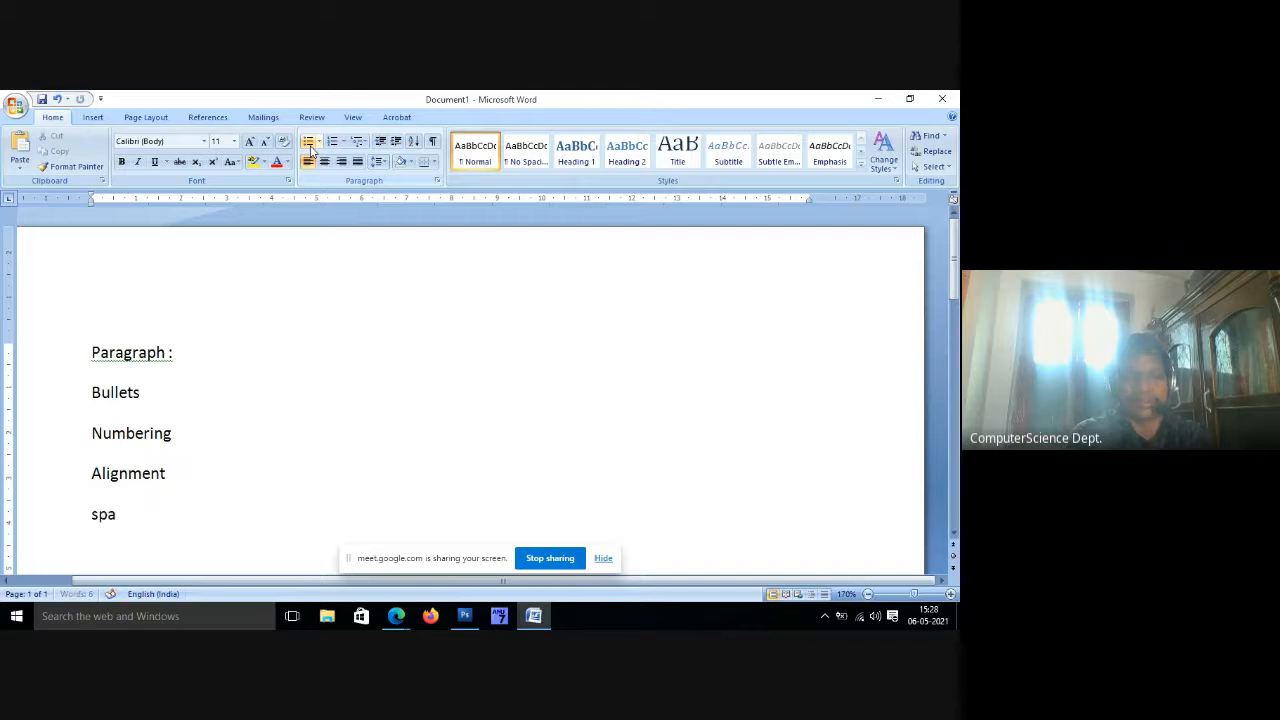
{"action": "type", "text": "ccing"}
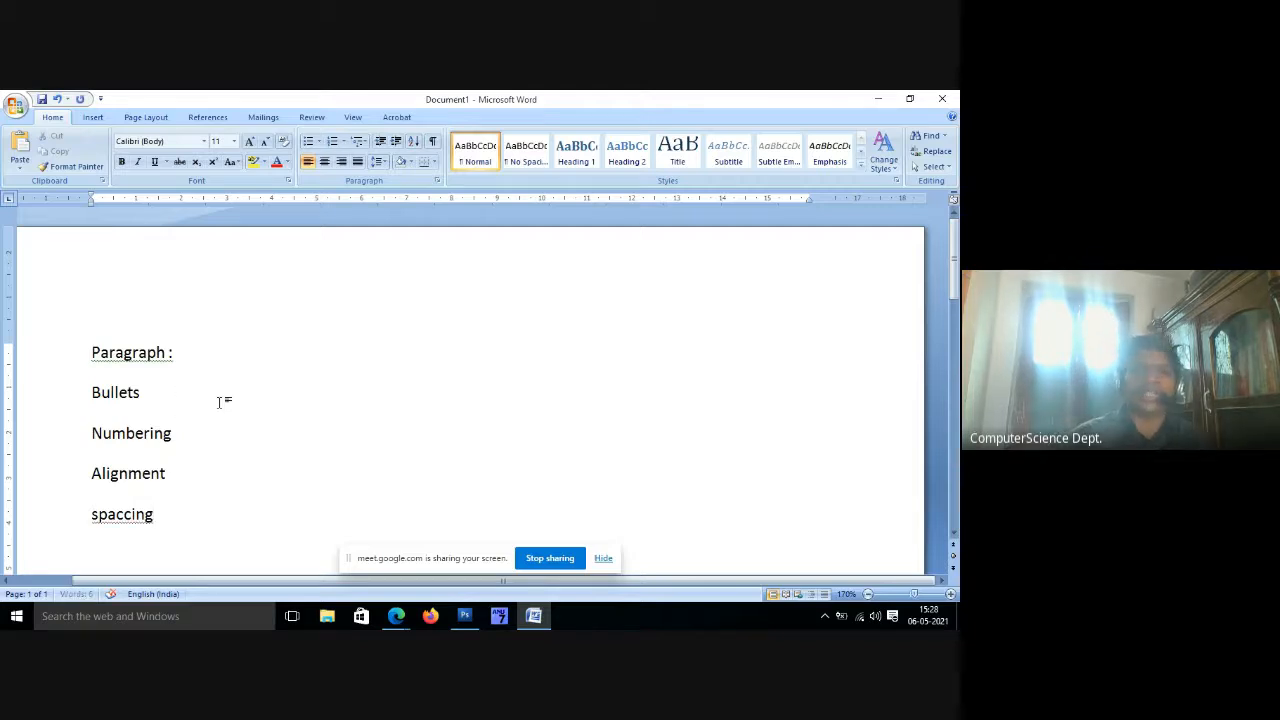
Insert five sample first names below "Bullets", each on its own line.
{"action": "key", "text": "Return"}
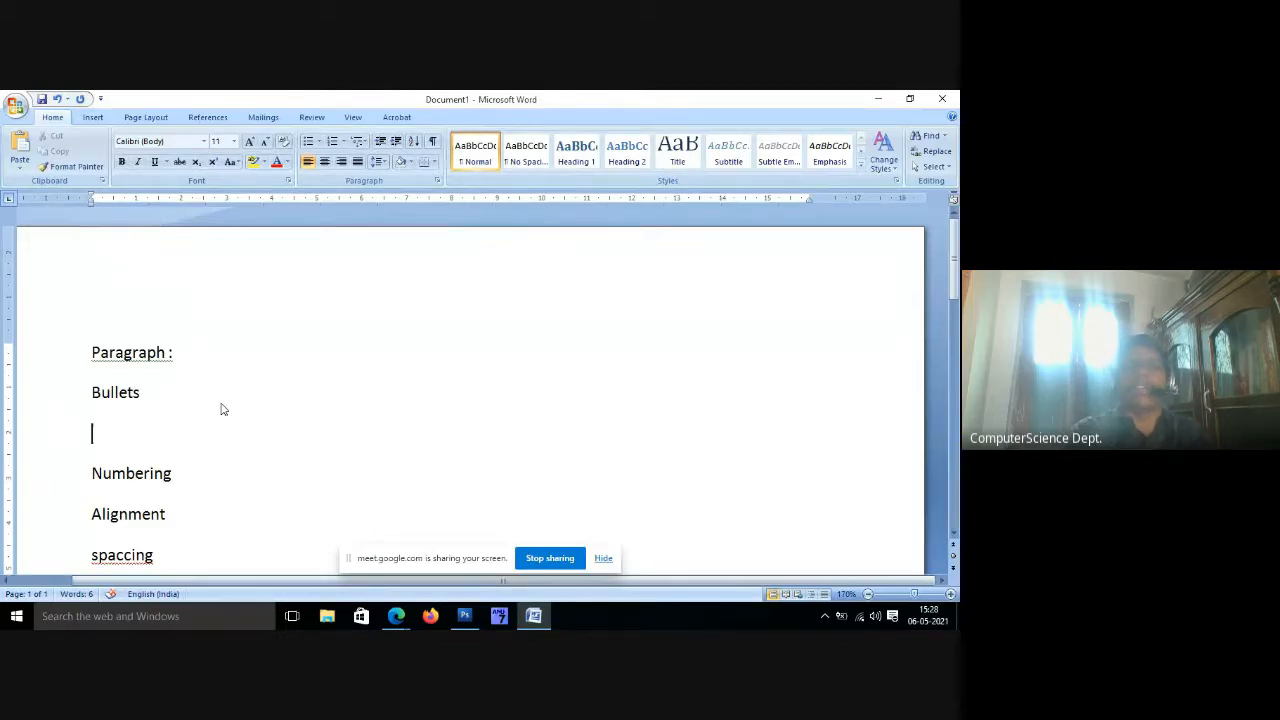
{"action": "type", "text": "S"}
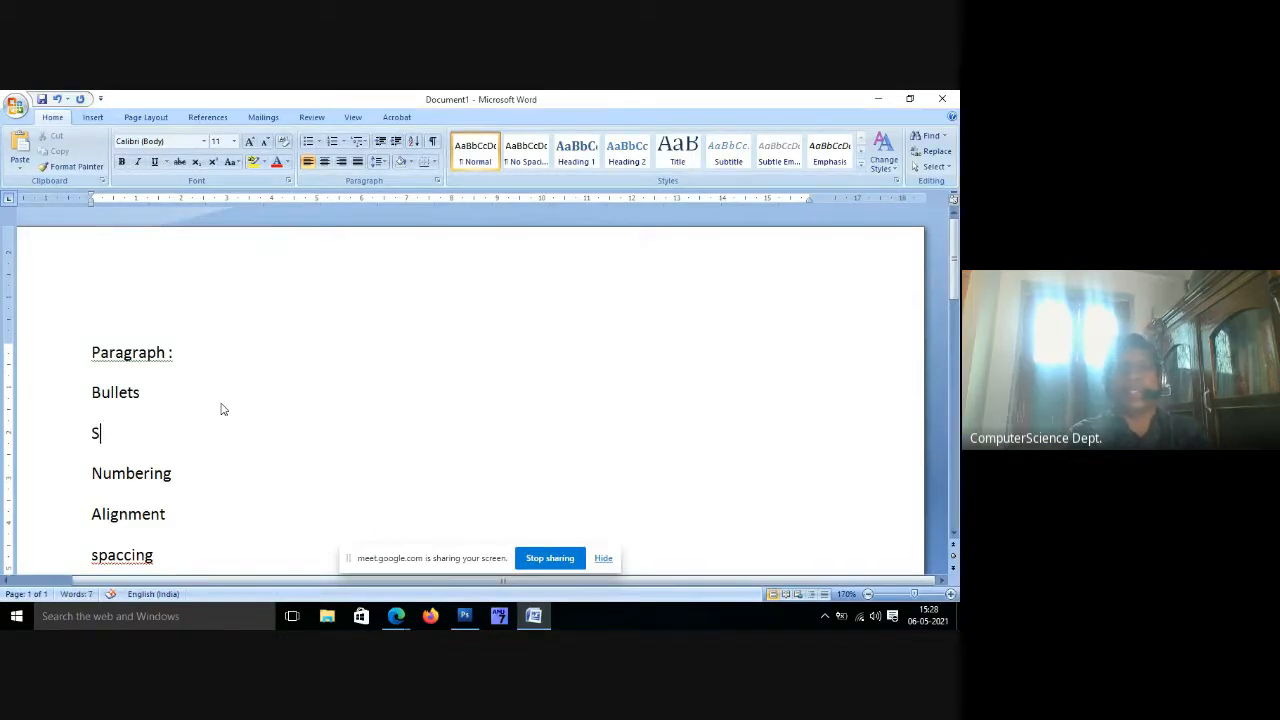
{"action": "type", "text": "rinivas"}
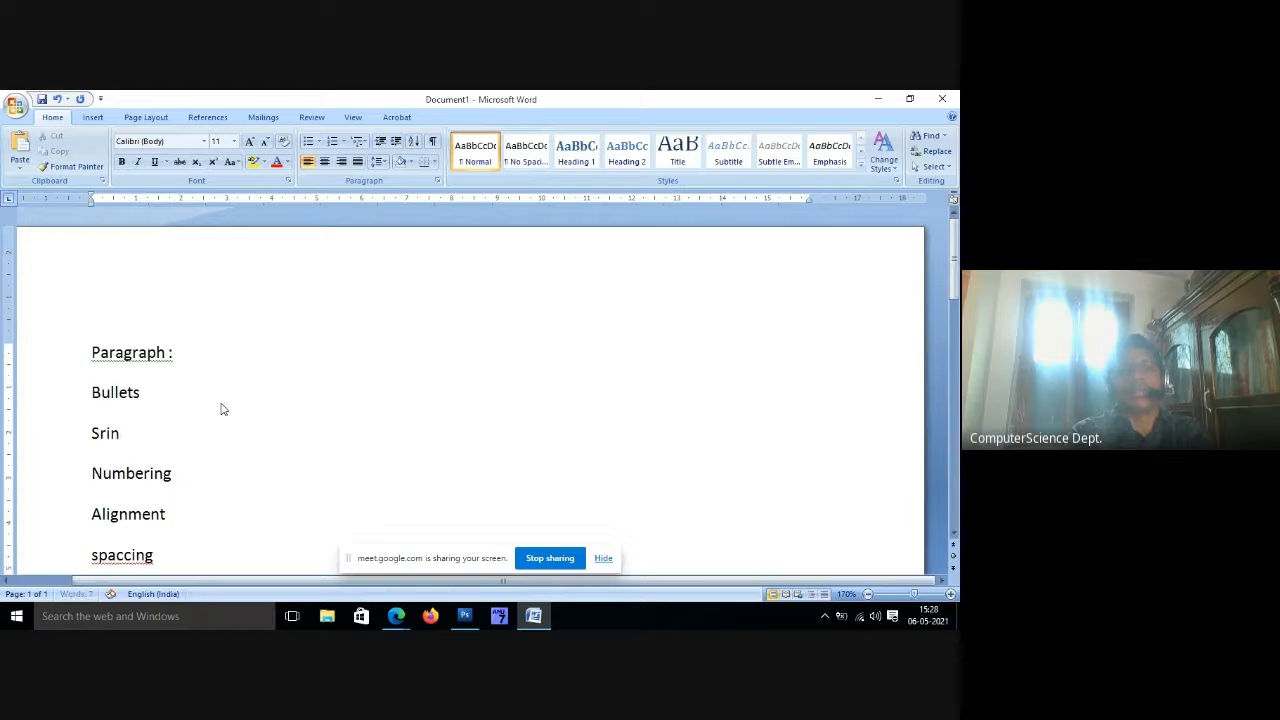
{"action": "key", "text": "Return"}
{"action": "type", "text": "Sri"}
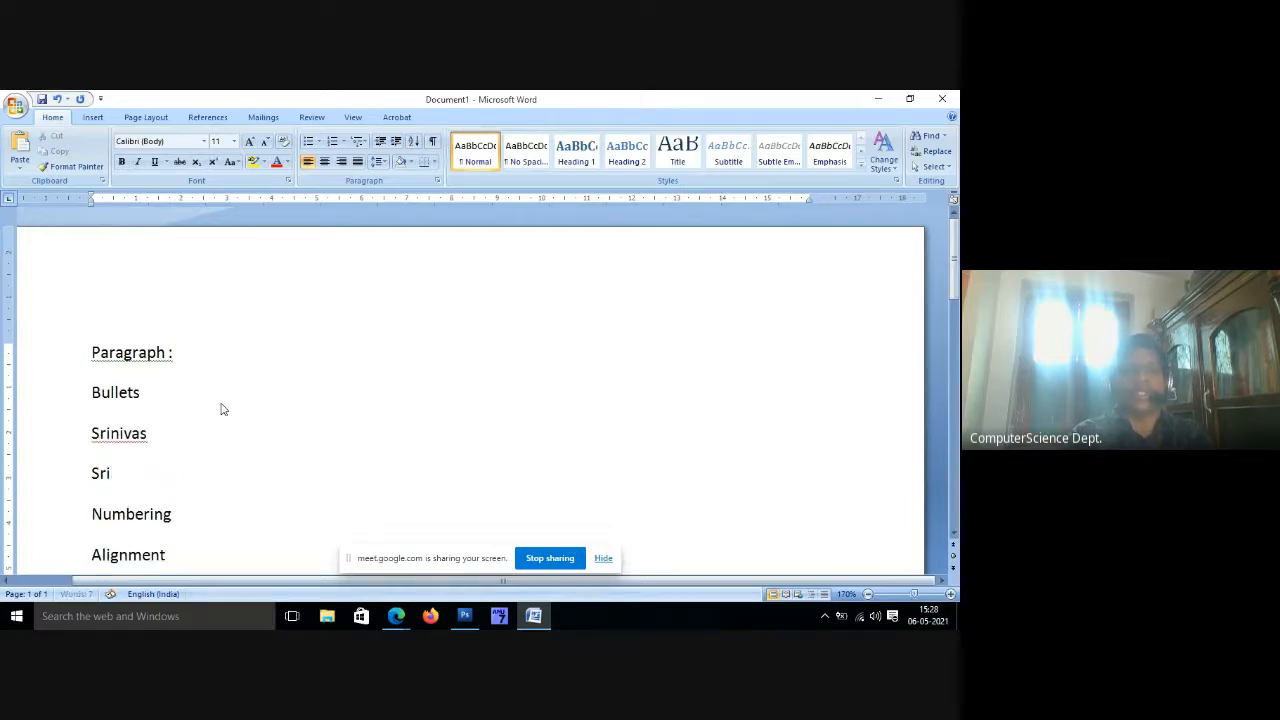
{"action": "type", "text": "kanth"}
{"action": "key", "text": "Return"}
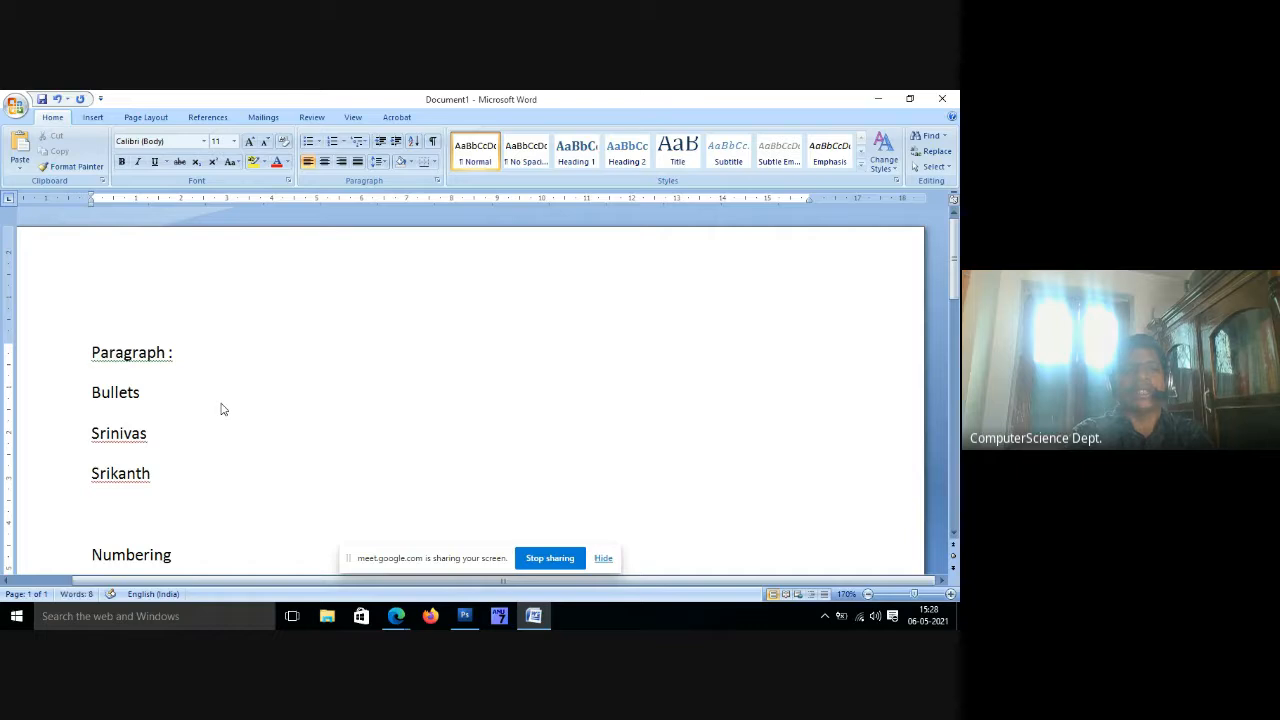
{"action": "type", "text": "Srikar"}
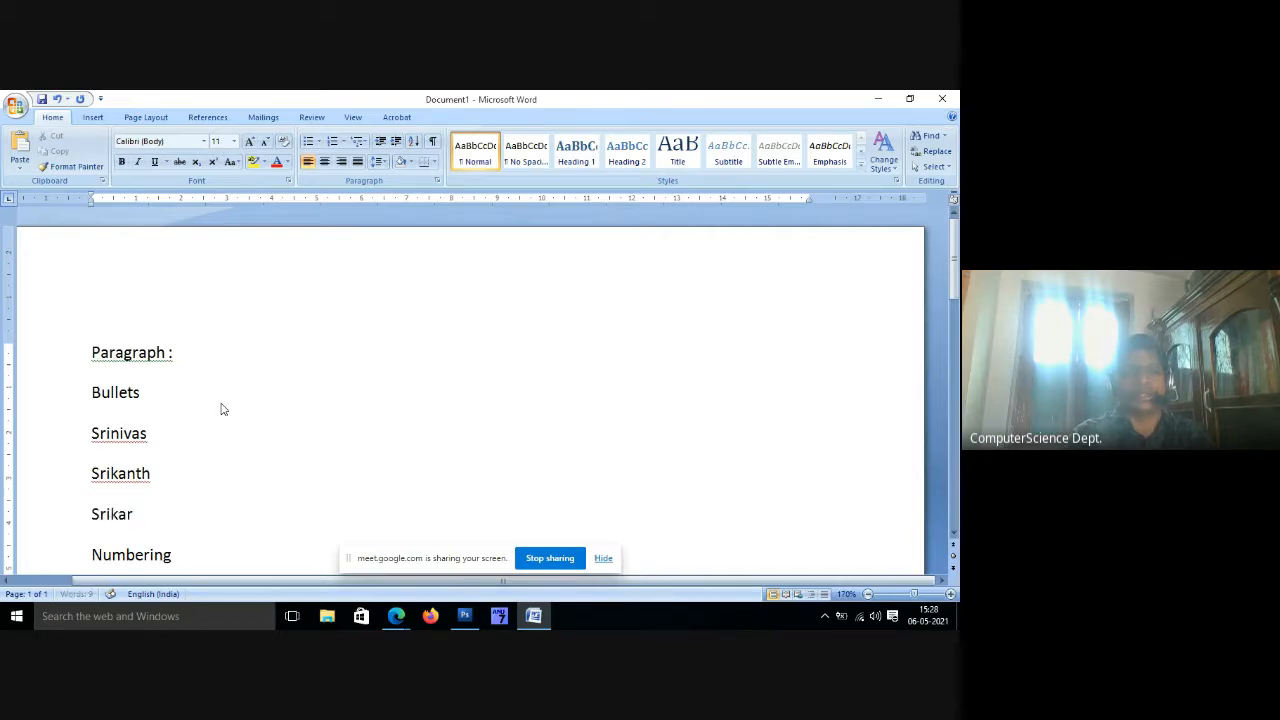
{"action": "key", "text": "Return"}
{"action": "type", "text": "Sridevi"}
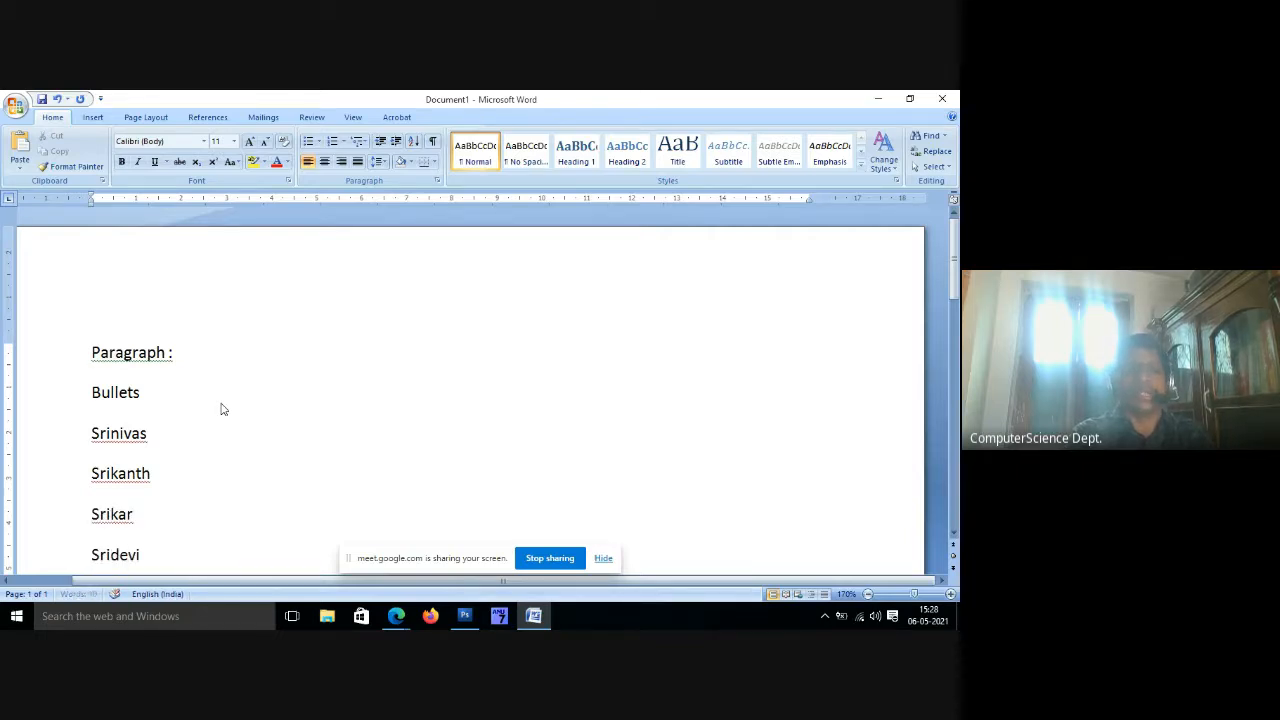
{"action": "key", "text": "Return"}
{"action": "type", "text": "ak"}
{"action": "type", "text": "Lakshmi"}
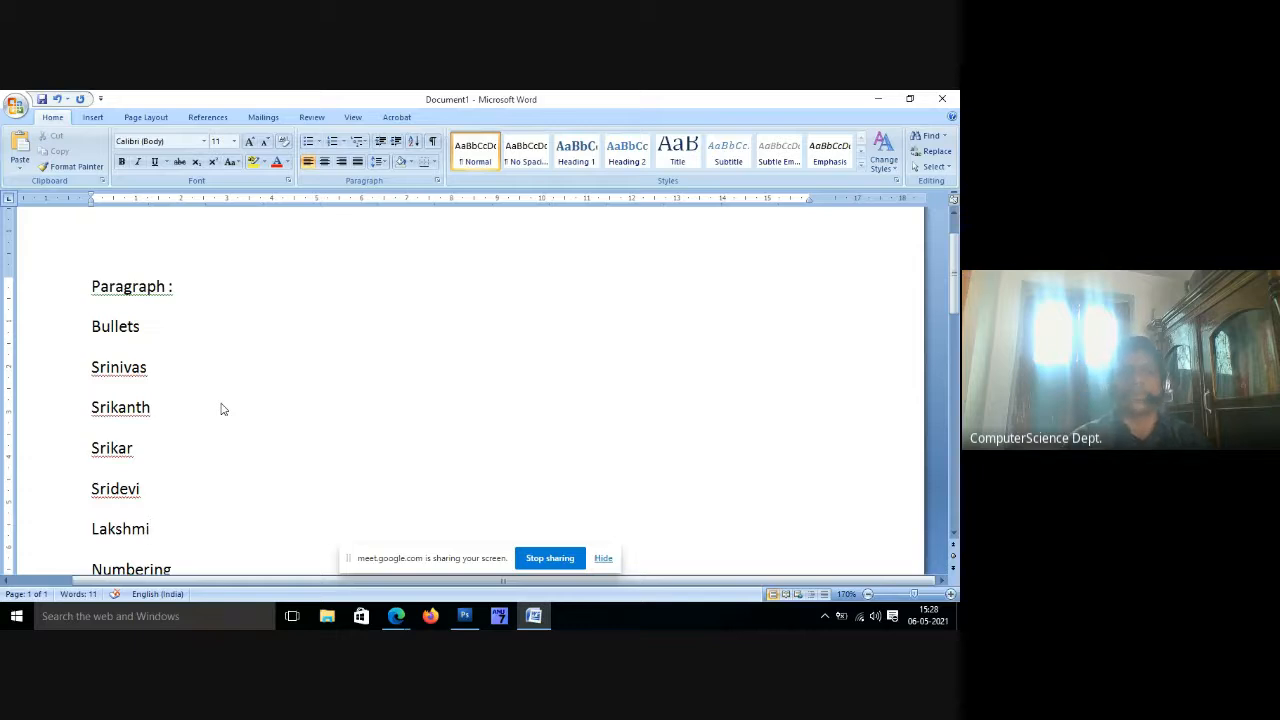
Format the five names below "Bullets" as a bulleted list with the default round bullet.
{"action": "left_click_drag", "start_coordinate": [151, 524], "coordinate": [80, 384]}
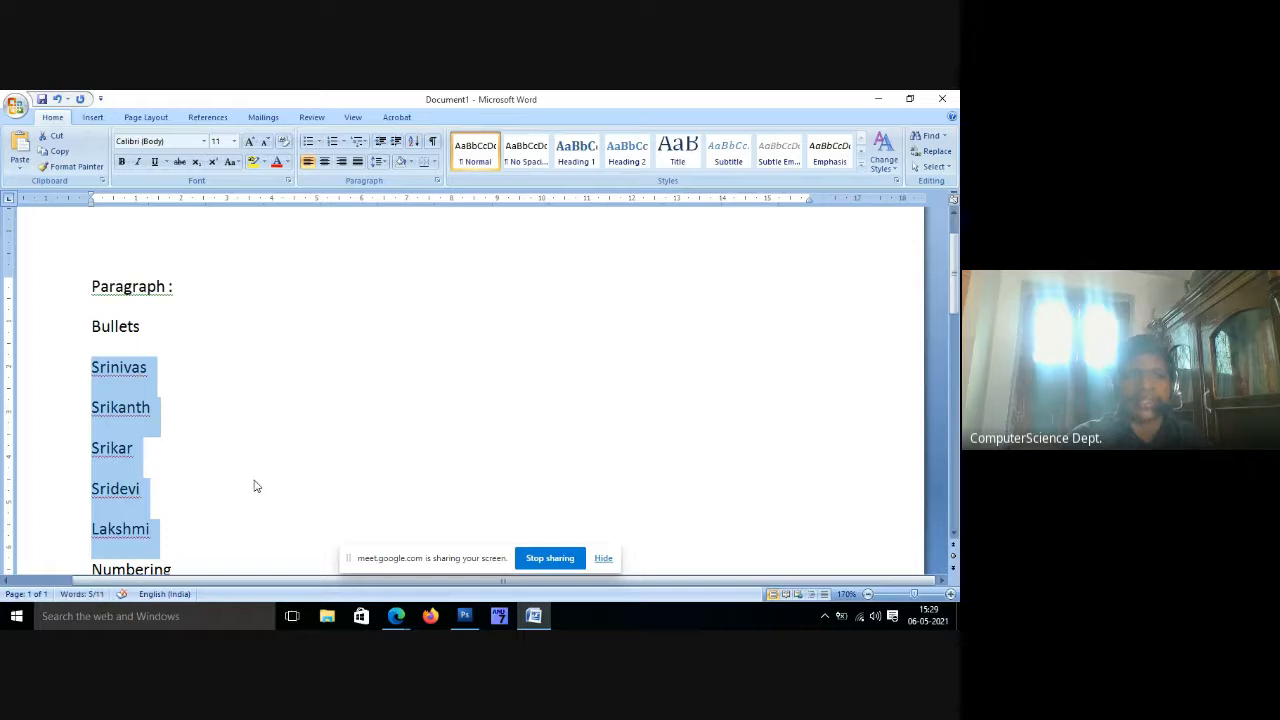
{"action": "left_click", "coordinate": [309, 146]}
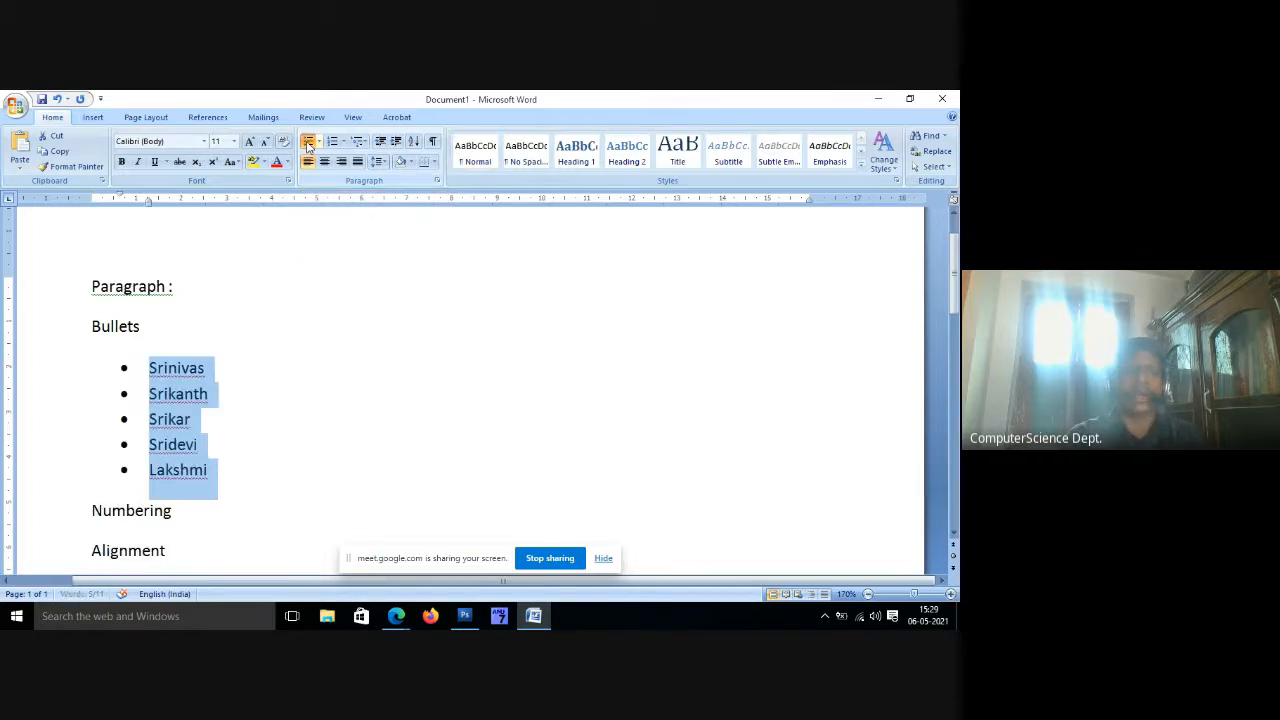
Append three more sample names to the end of the bulleted list, leaving no empty bullet.
{"action": "left_click", "coordinate": [268, 469]}
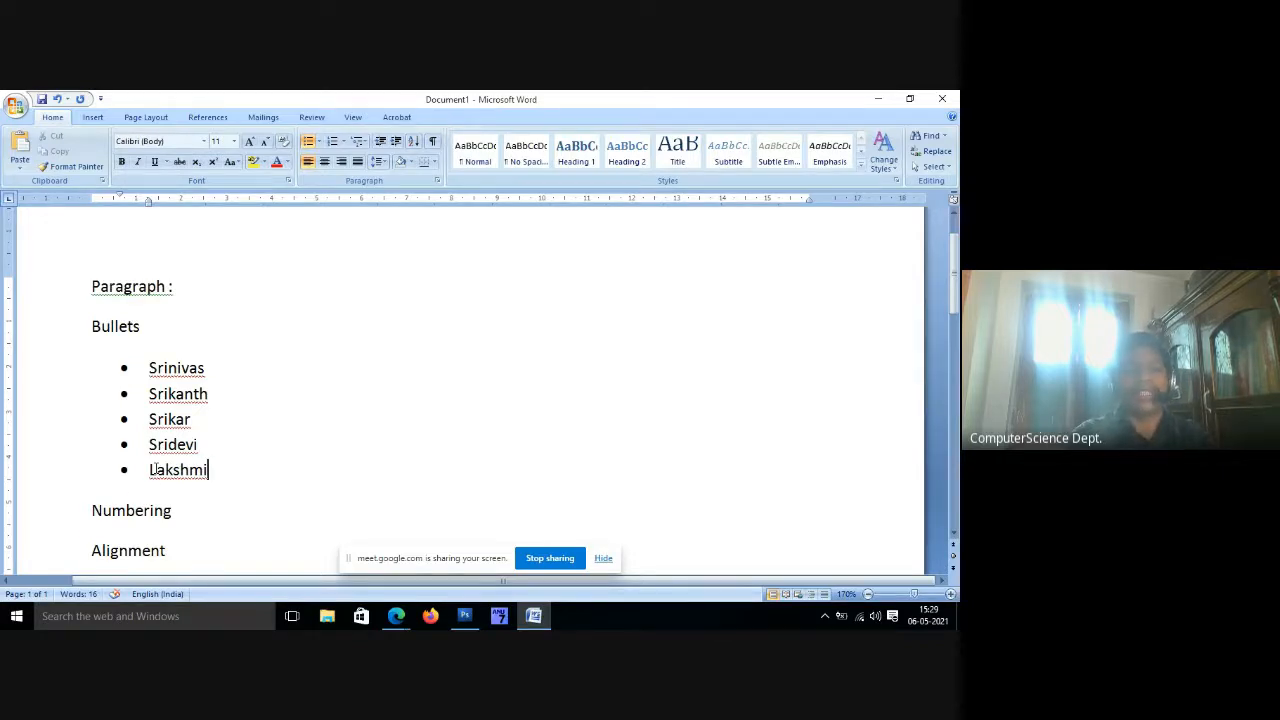
{"action": "key", "text": "Return"}
{"action": "type", "text": "Murthy"}
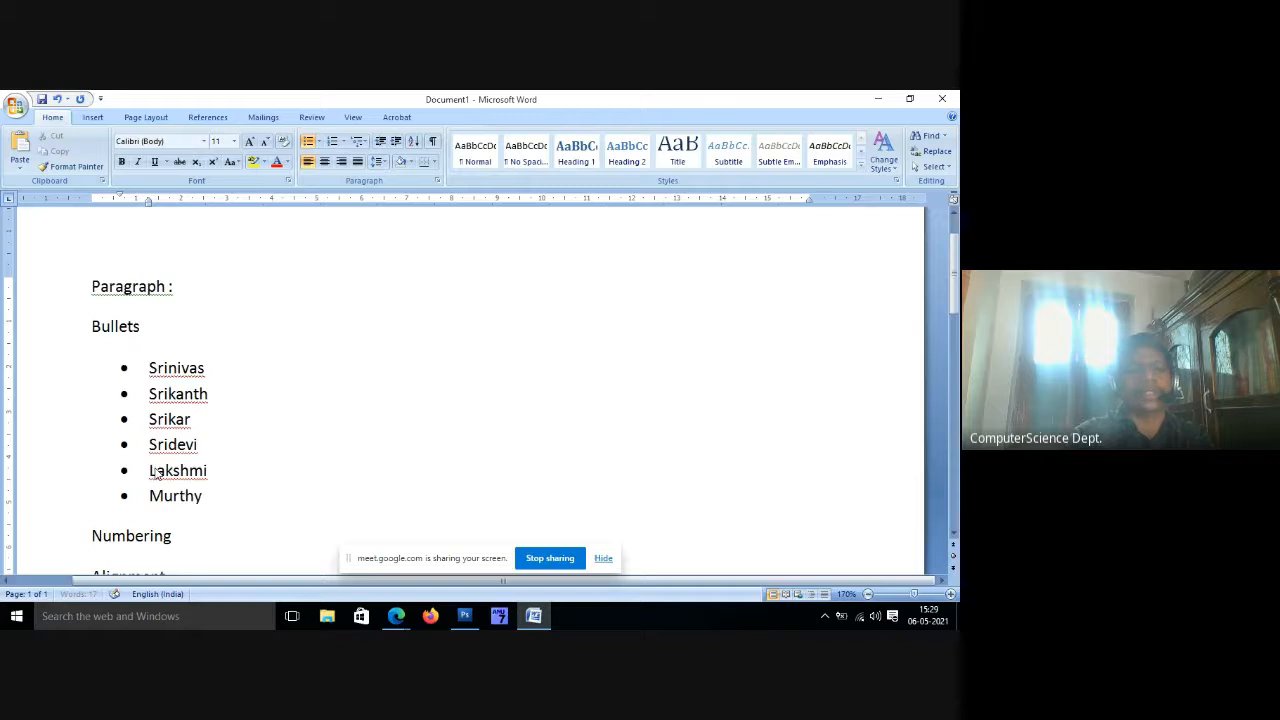
{"action": "key", "text": "Return"}
{"action": "type", "text": "Ra"}
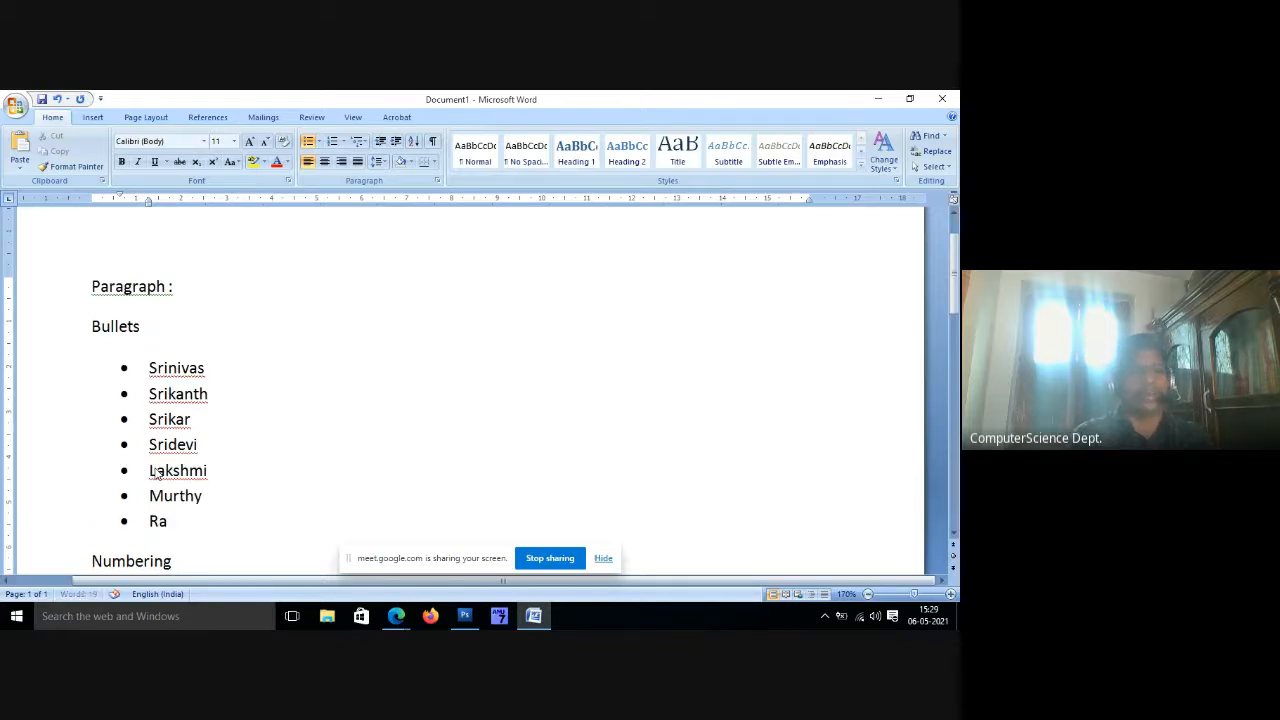
{"action": "type", "text": "ghu"}
{"action": "key", "text": "Return"}
{"action": "type", "text": "R"}
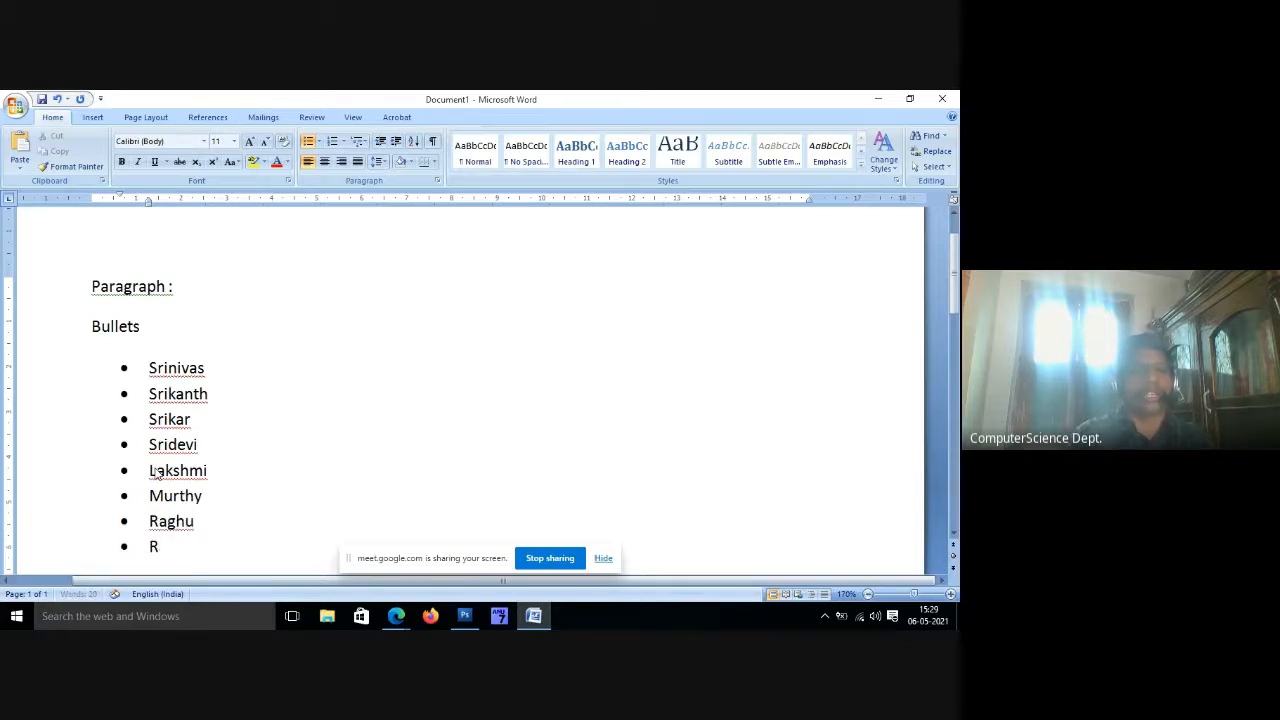
{"action": "type", "text": "aji"}
{"action": "key", "text": "Return"}
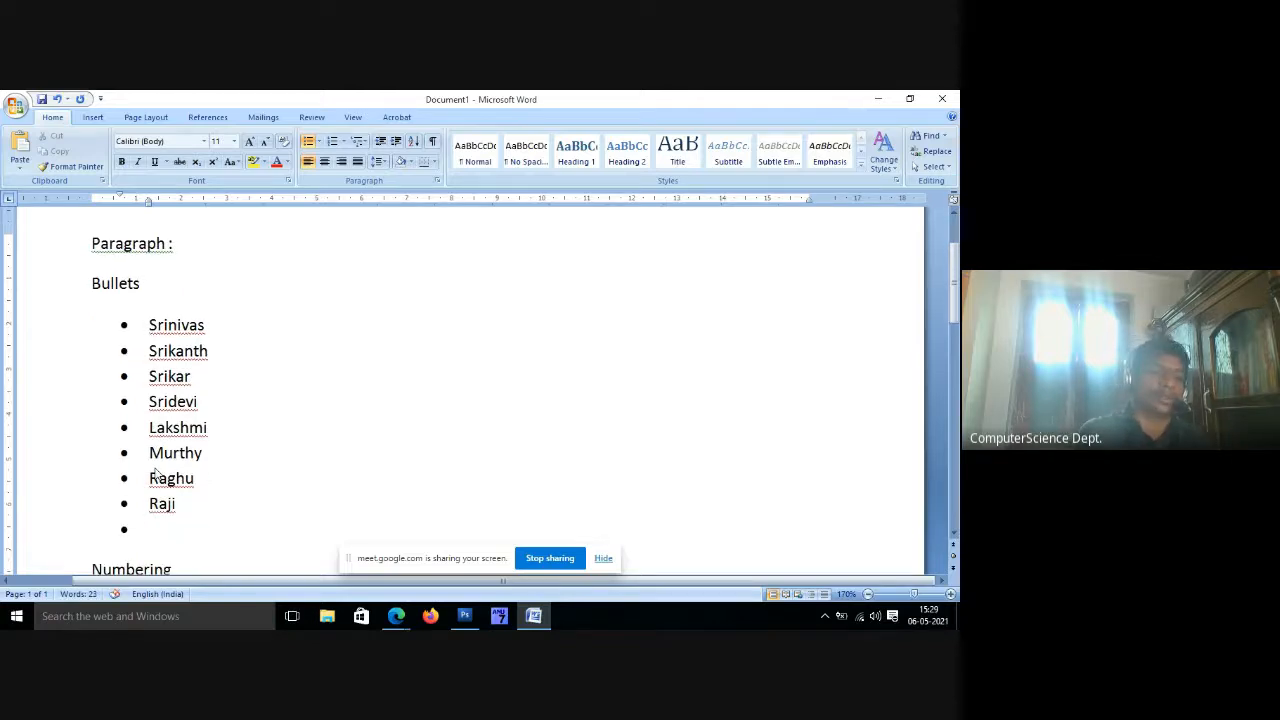
{"action": "key", "text": "BackSpace"}
{"action": "key", "text": "BackSpace"}
{"action": "key", "text": "BackSpace"}
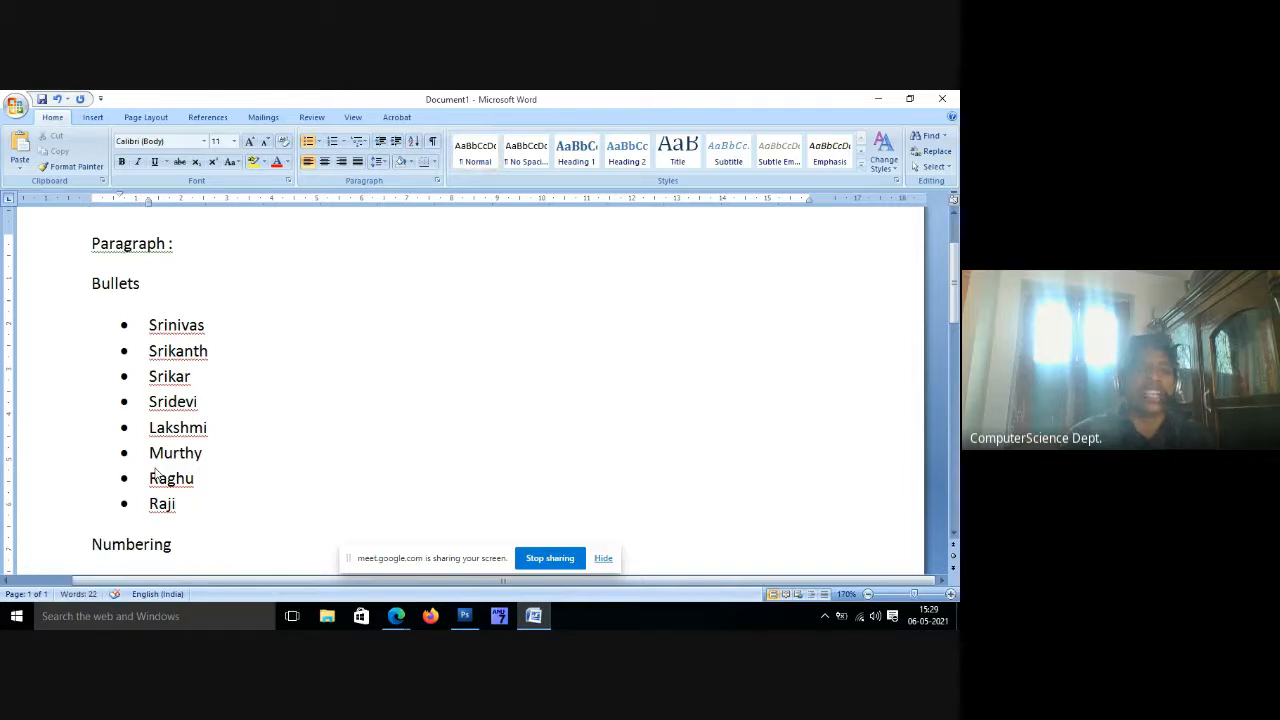
Change the bullet style of the entire name list to check marks.
{"action": "left_click_drag", "start_coordinate": [200, 506], "coordinate": [149, 326]}
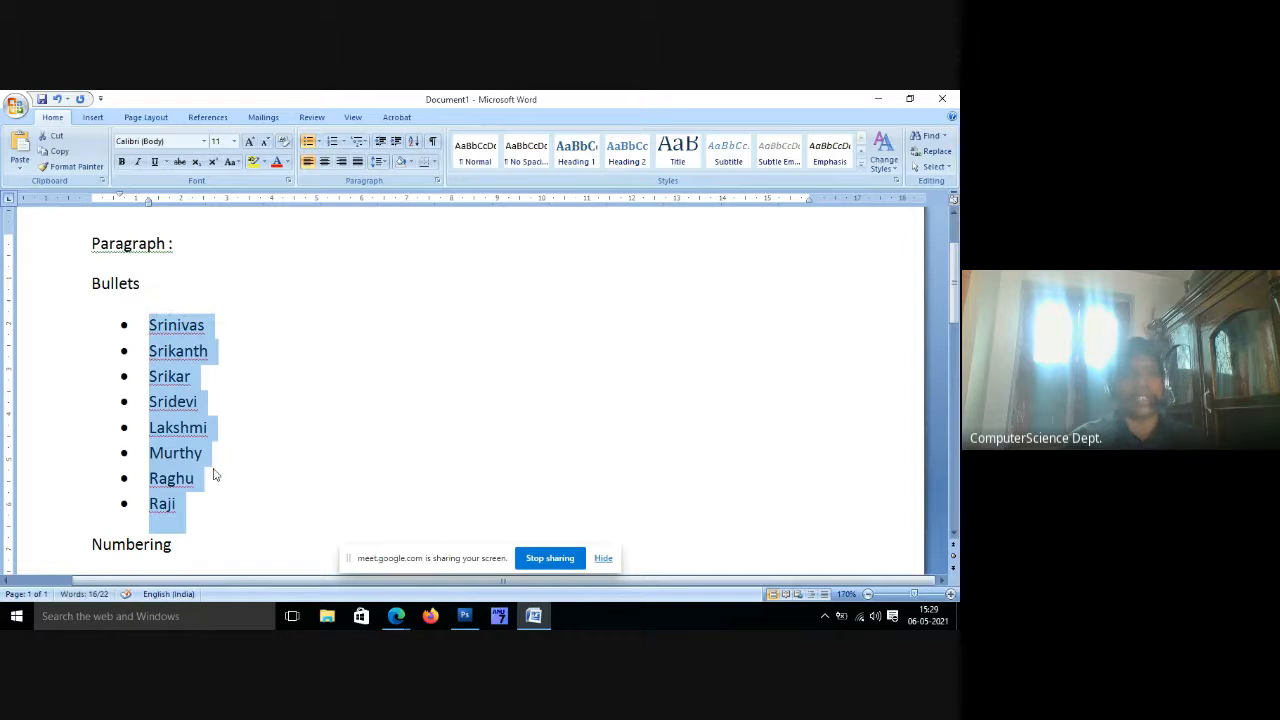
{"action": "left_click", "coordinate": [319, 142]}
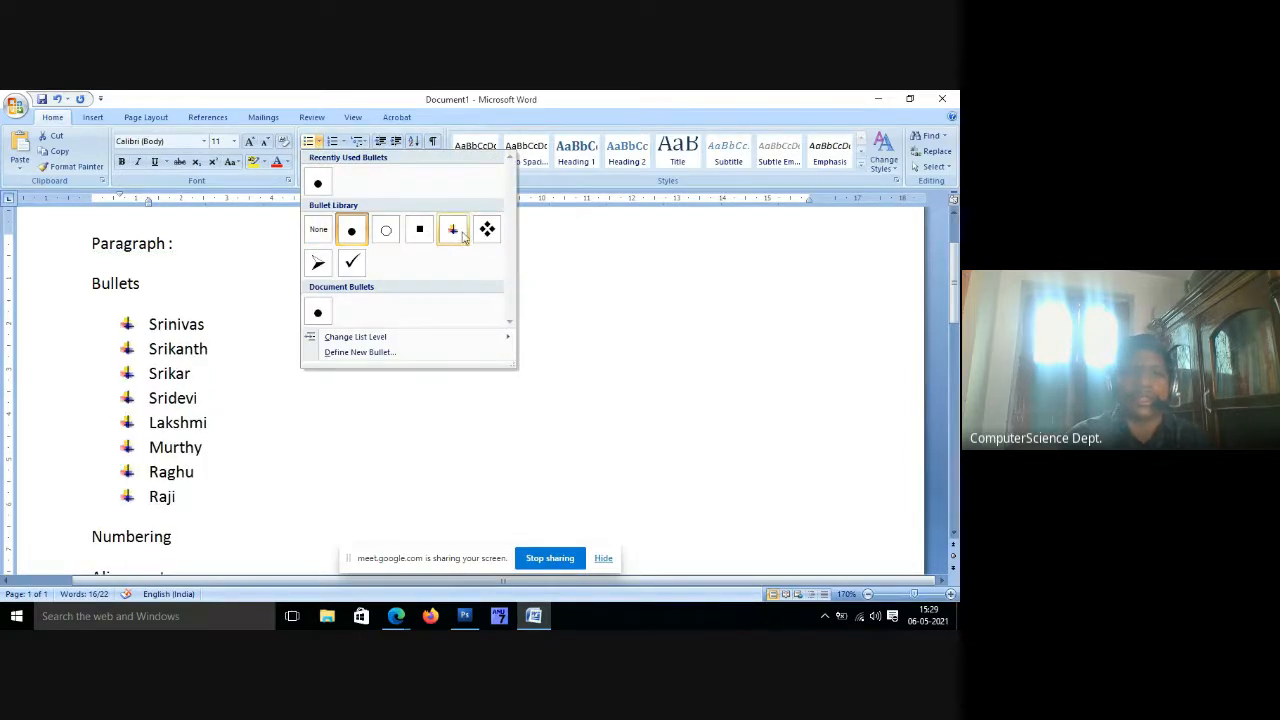
{"action": "left_click", "coordinate": [352, 263]}
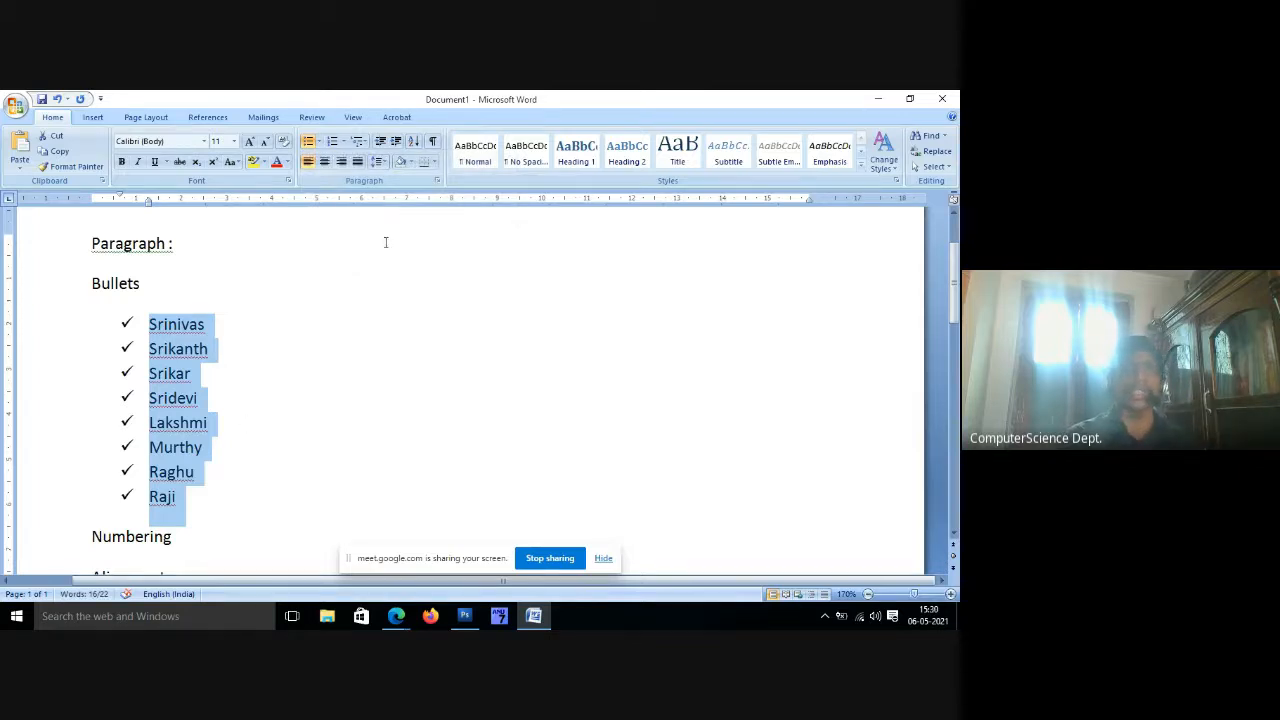
Define a new bullet from the Wingdings bomb symbol, character code 77, and apply it to the whole name list.
{"action": "left_click", "coordinate": [318, 141]}
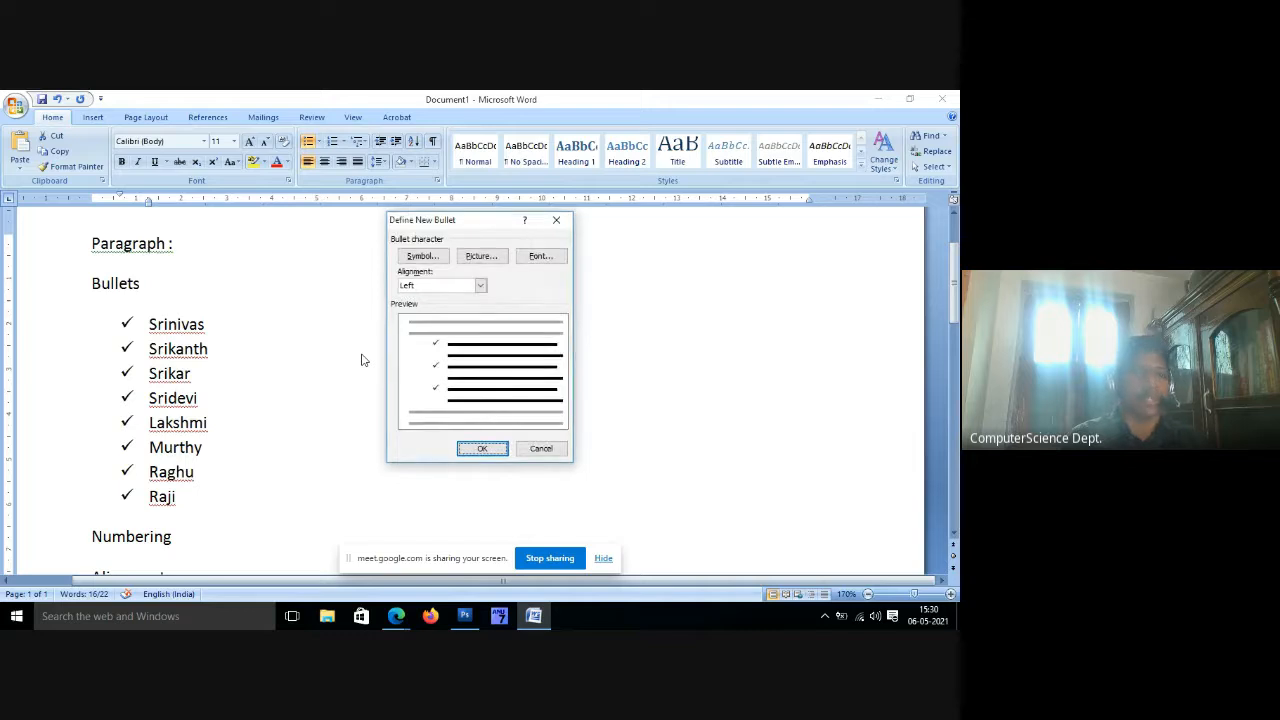
{"action": "left_click", "coordinate": [423, 256]}
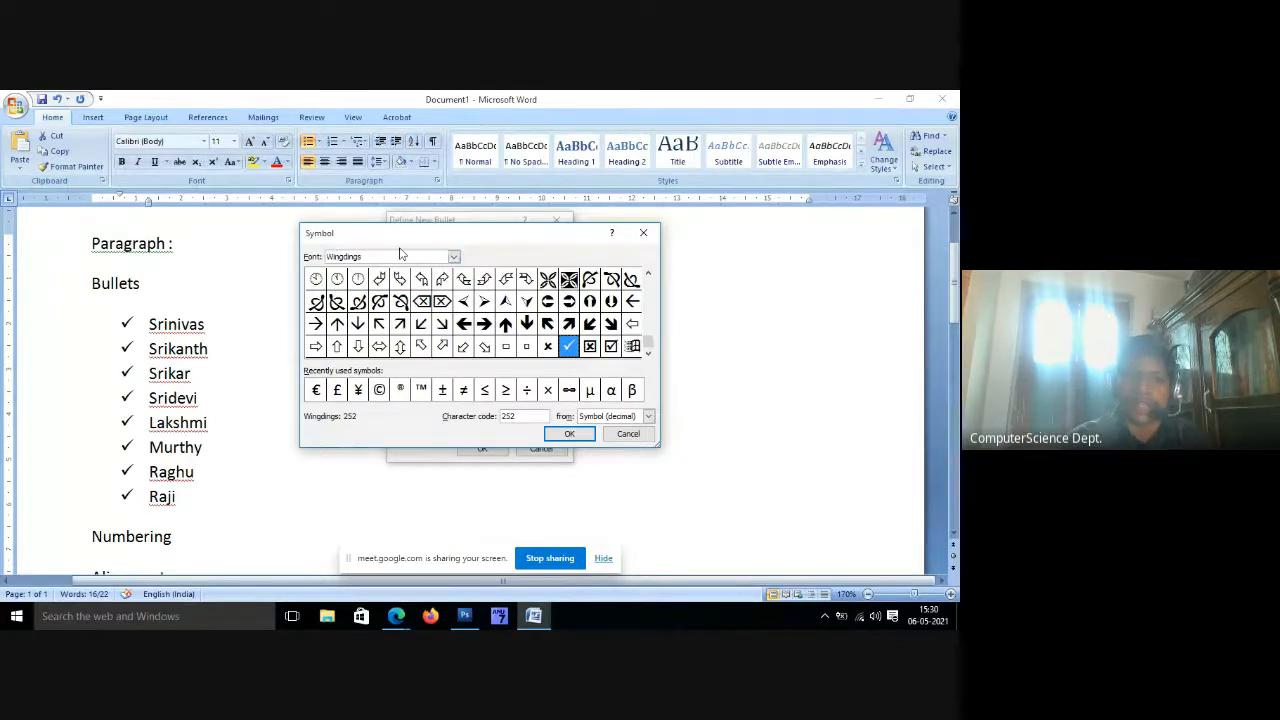
{"action": "left_click", "coordinate": [648, 274]}
{"action": "left_click", "coordinate": [648, 275]}
{"action": "left_click", "coordinate": [648, 275]}
{"action": "left_click", "coordinate": [648, 275]}
{"action": "left_click", "coordinate": [648, 275]}
{"action": "left_click", "coordinate": [648, 275]}
{"action": "left_click", "coordinate": [648, 275]}
{"action": "left_click", "coordinate": [648, 275]}
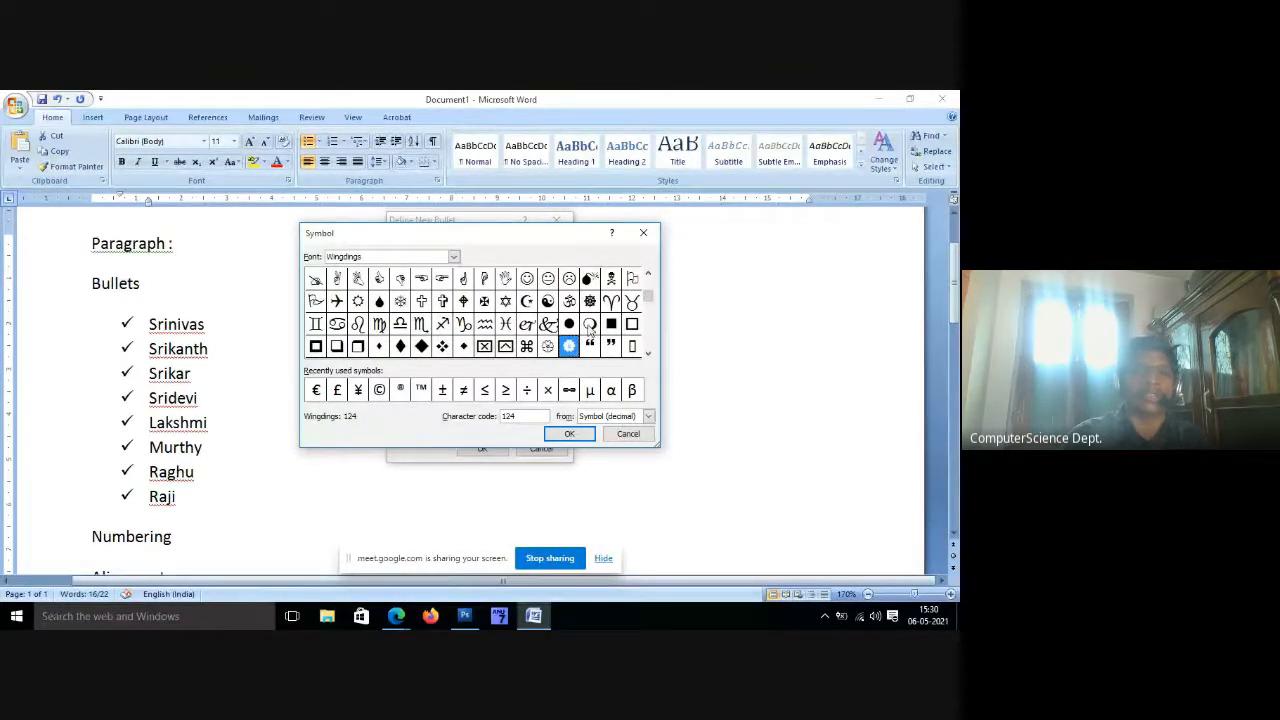
{"action": "left_click", "coordinate": [589, 279]}
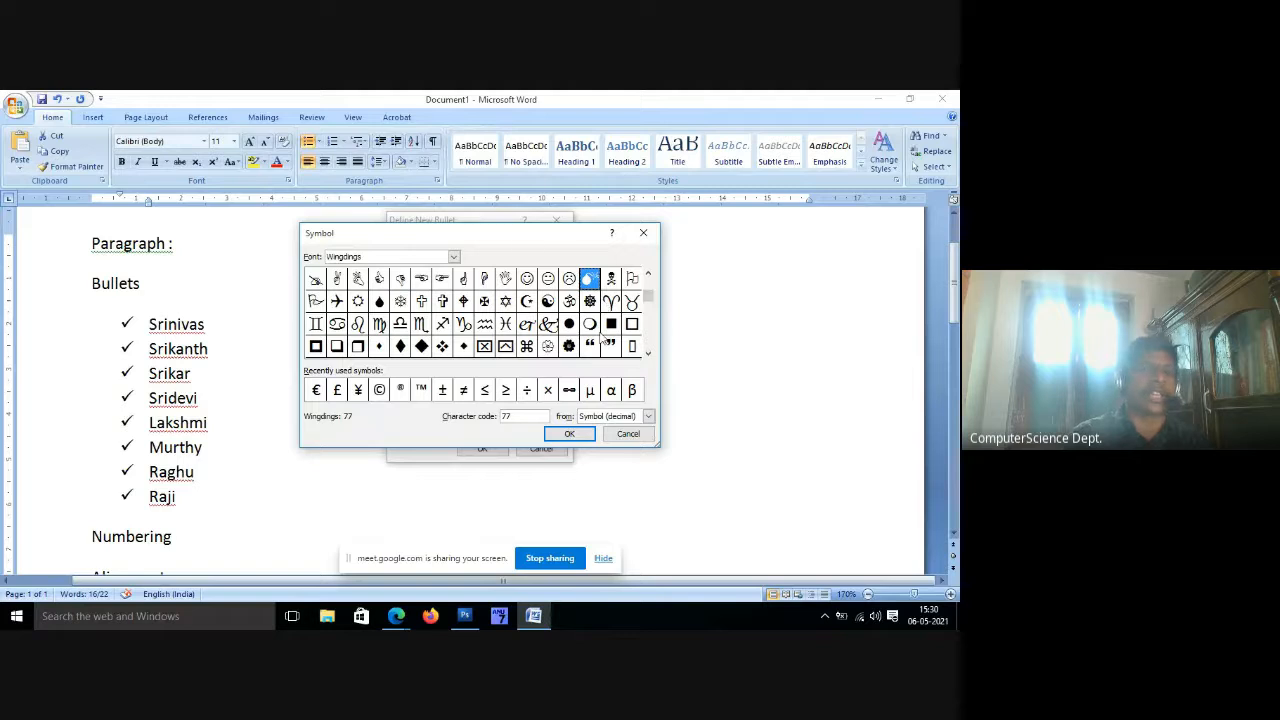
{"action": "left_click", "coordinate": [567, 435]}
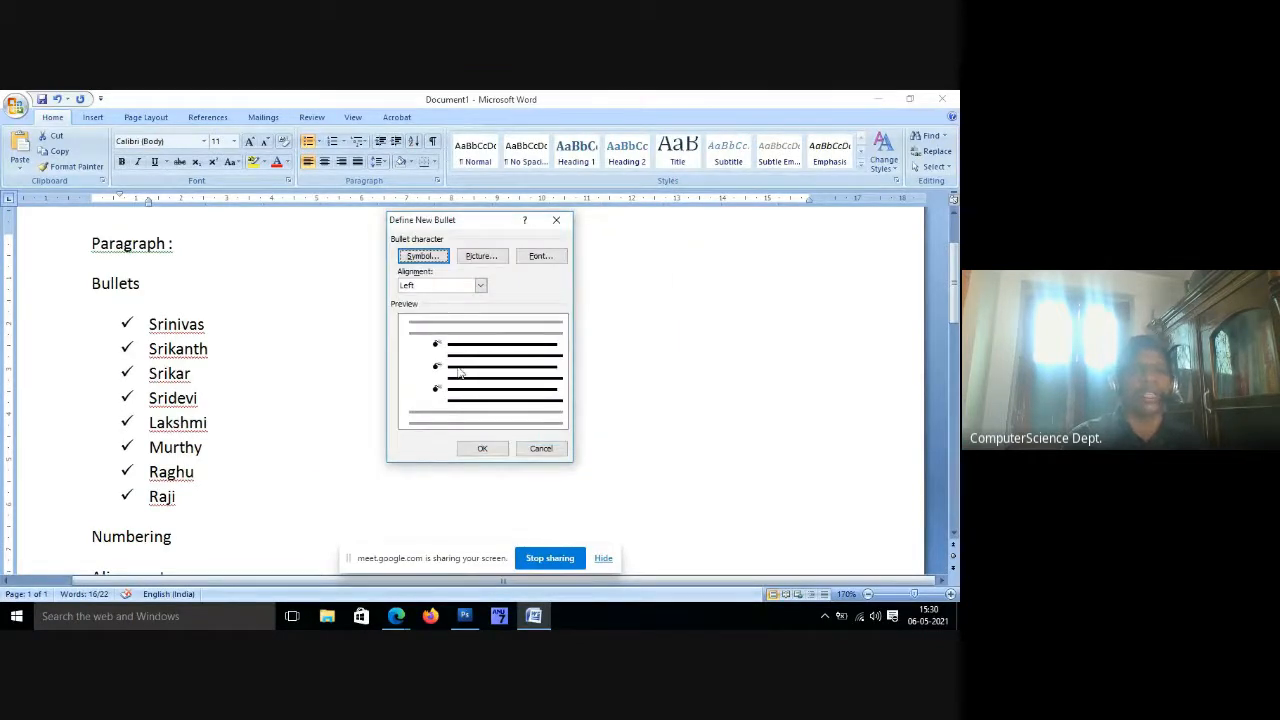
{"action": "left_click", "coordinate": [482, 448]}
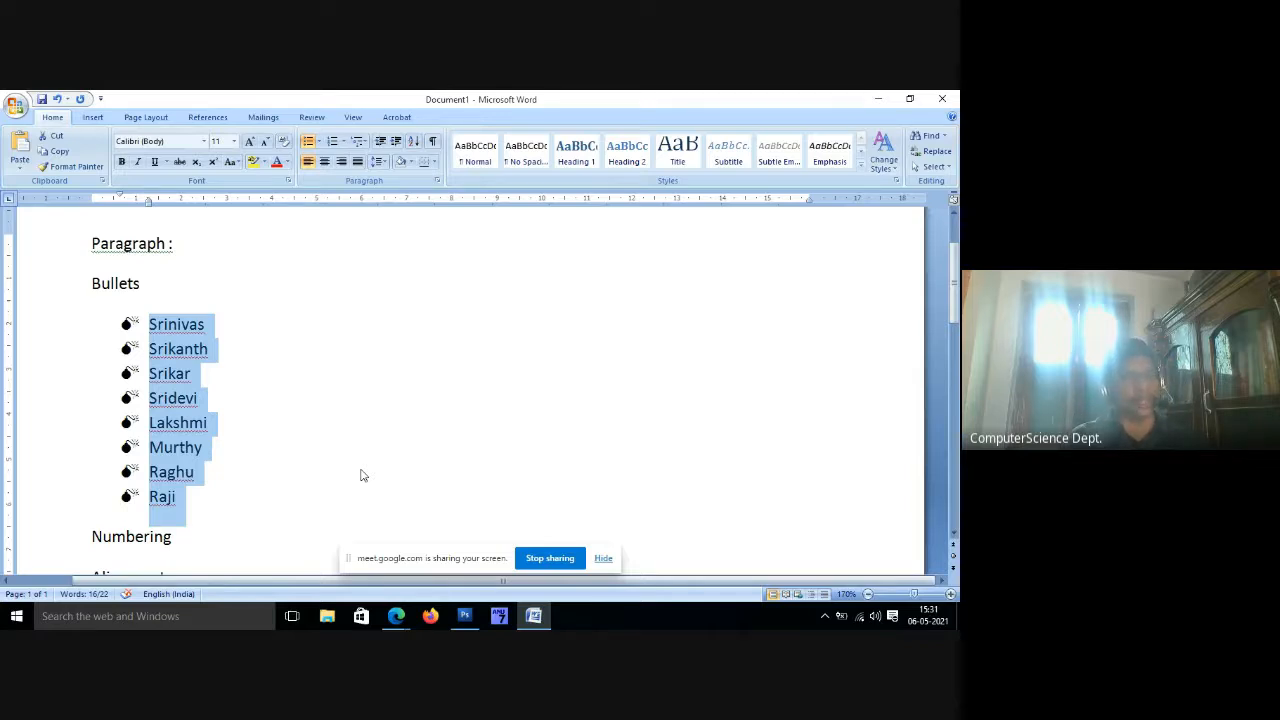
{"action": "left_click", "coordinate": [318, 141]}
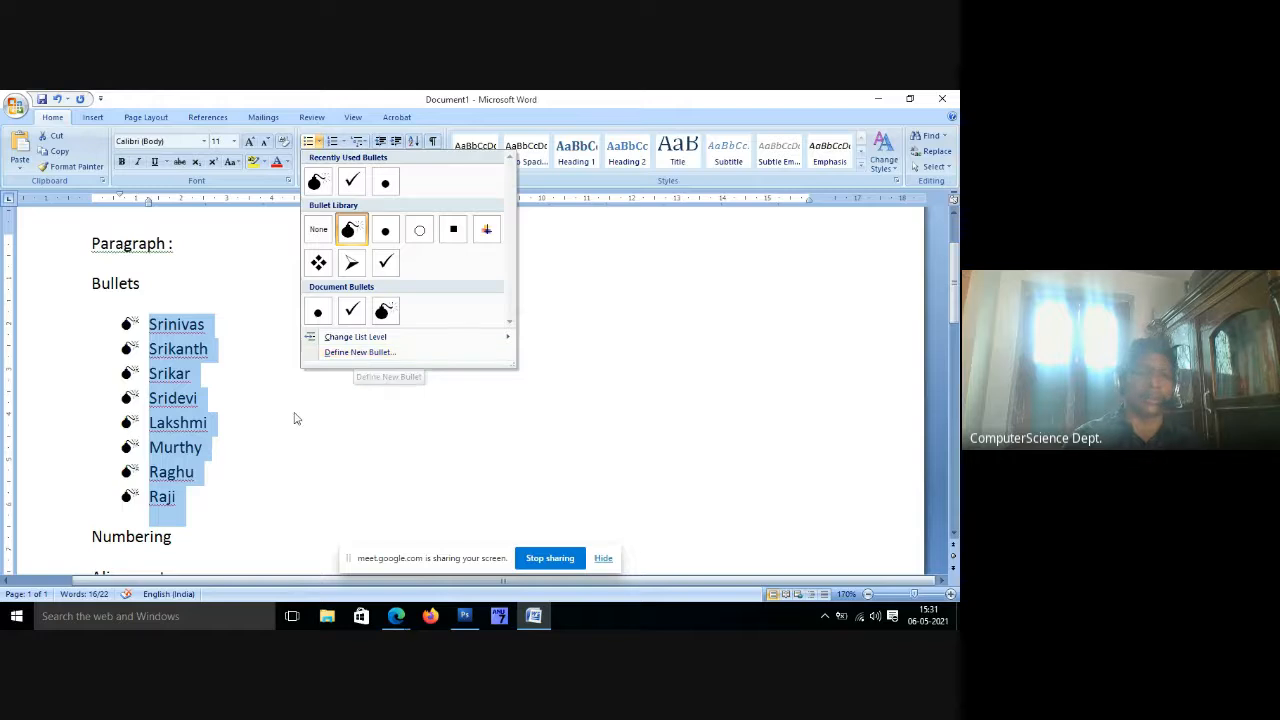
Insert five sample first names below "Numbering", each on its own line.
{"action": "scroll", "coordinate": [285, 450], "scroll_direction": "down", "scroll_amount": 2}
{"action": "left_click", "coordinate": [224, 371]}
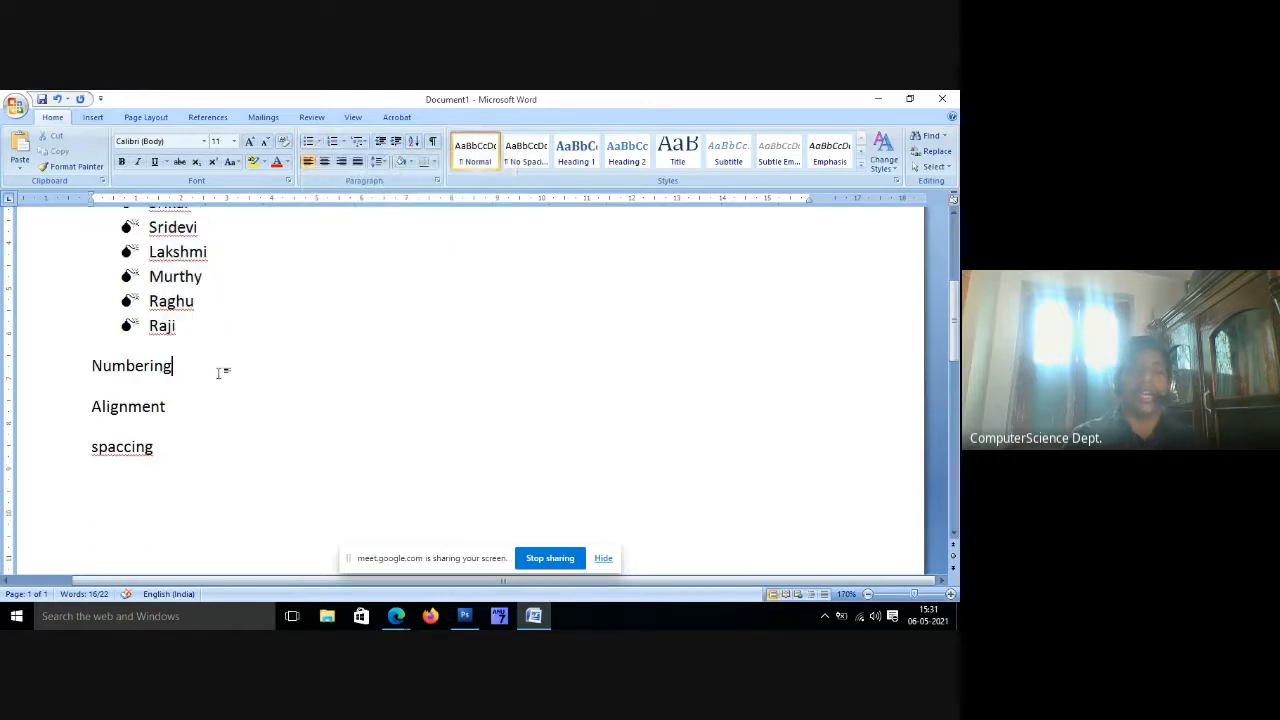
{"action": "key", "text": "Return"}
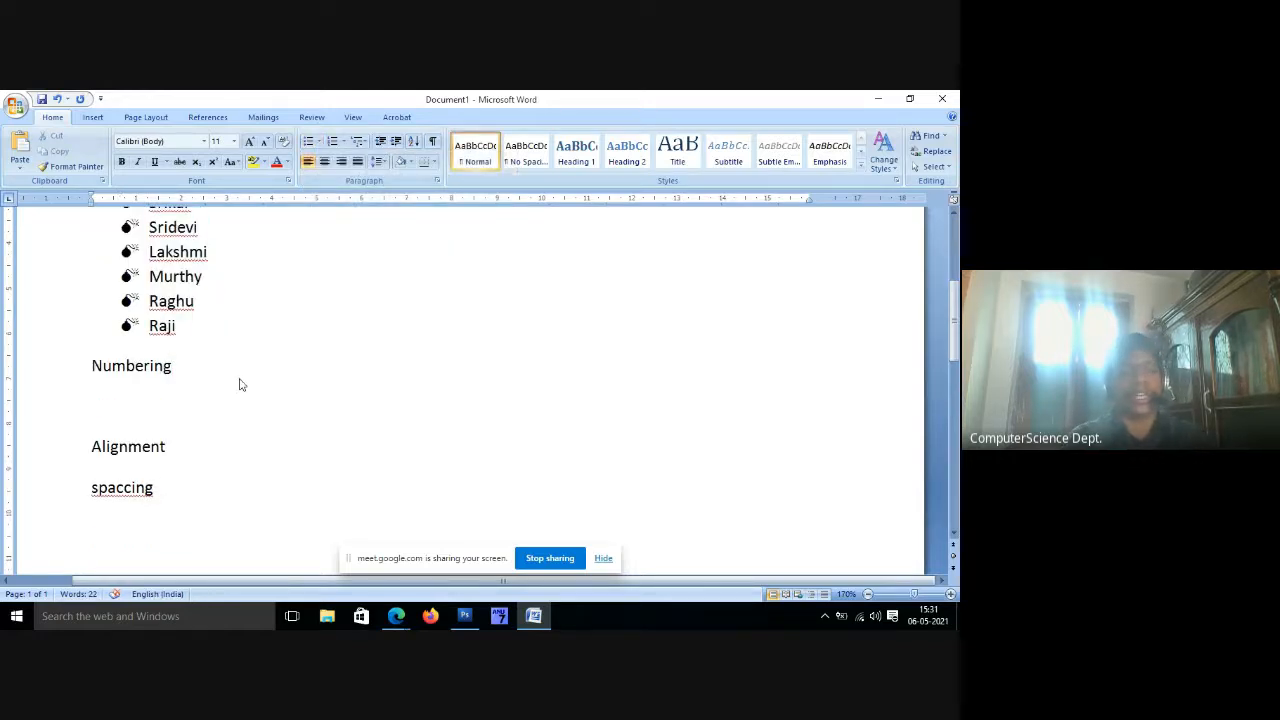
{"action": "type", "text": "Srinivas"}
{"action": "key", "text": "Return"}
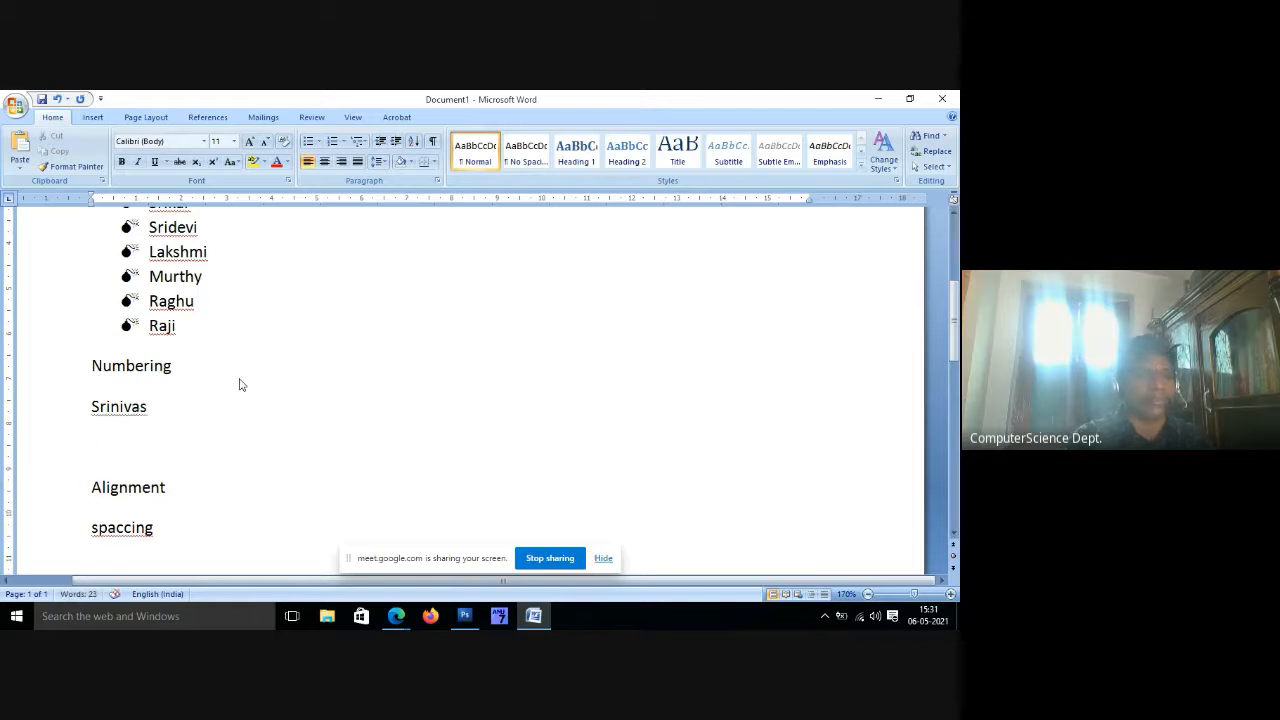
{"action": "type", "text": "Srikant"}
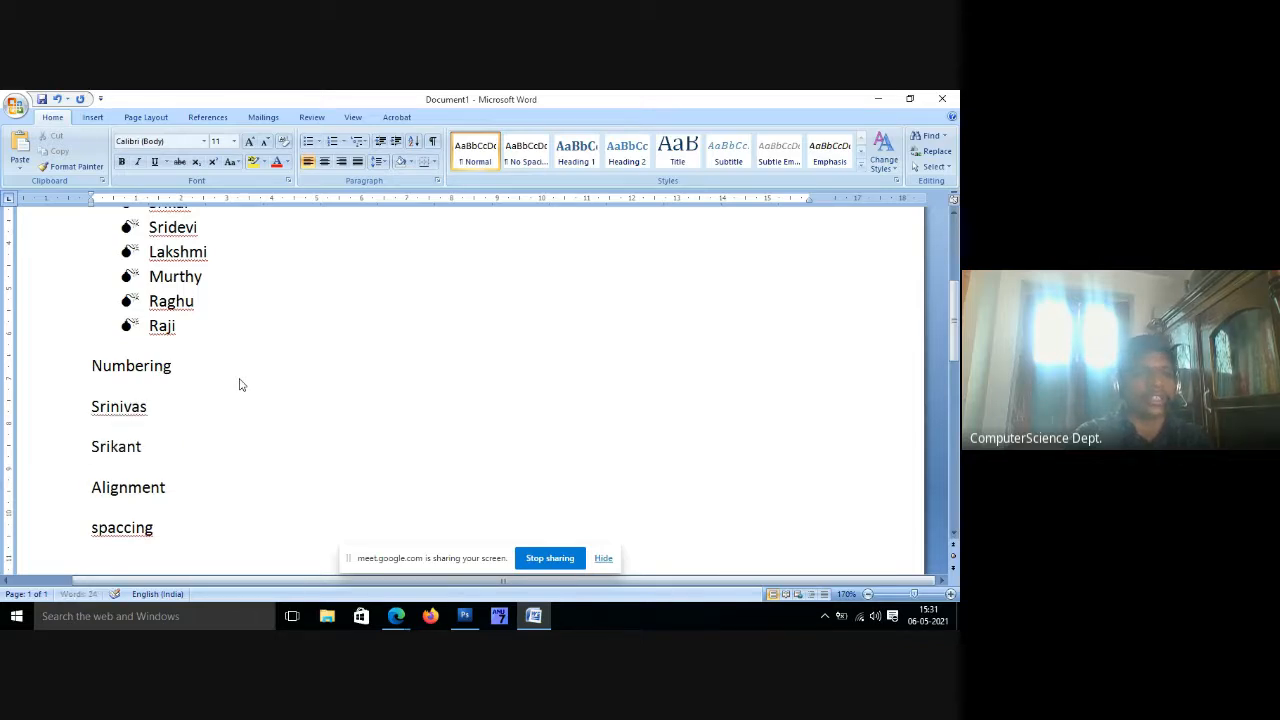
{"action": "type", "text": "h"}
{"action": "key", "text": "Return"}
{"action": "type", "text": "Srideiv"}
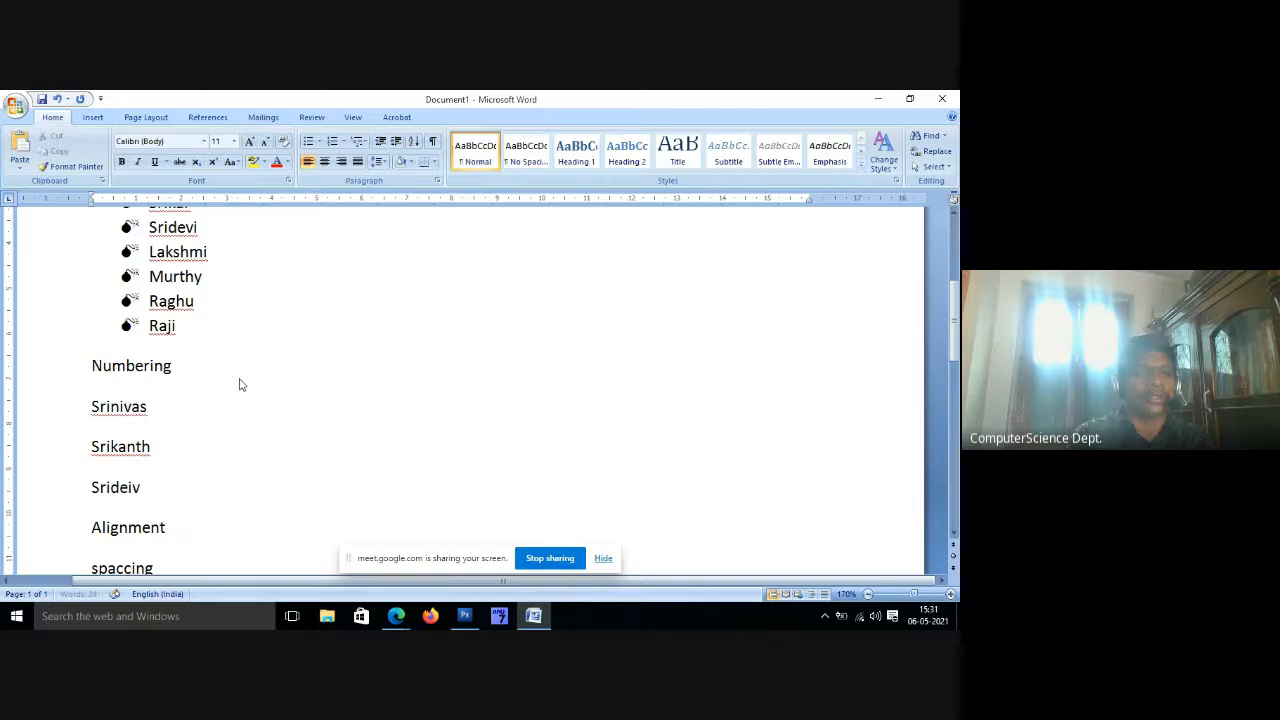
{"action": "type", "text": "vi"}
{"action": "key", "text": "Return"}
{"action": "type", "text": "Mujr"}
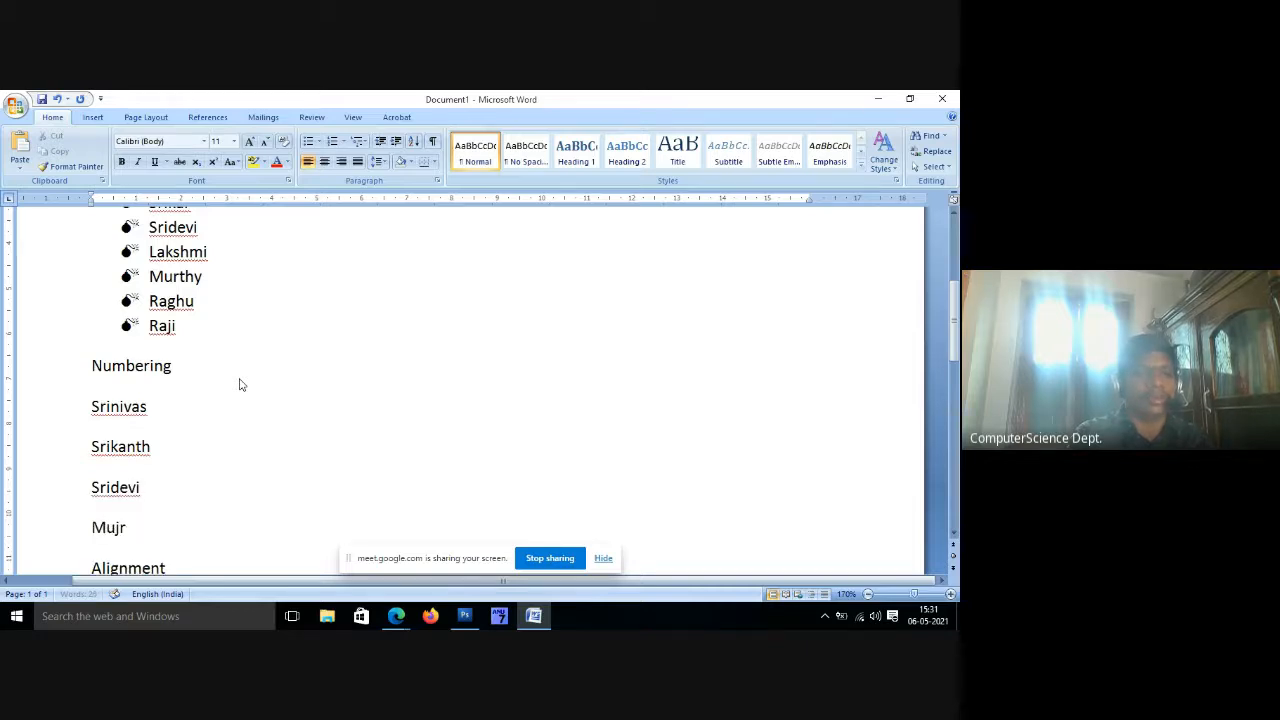
{"action": "key", "text": "BackSpace"}
{"action": "key", "text": "BackSpace"}
{"action": "key", "text": "BackSpace"}
{"action": "type", "text": "urty"}
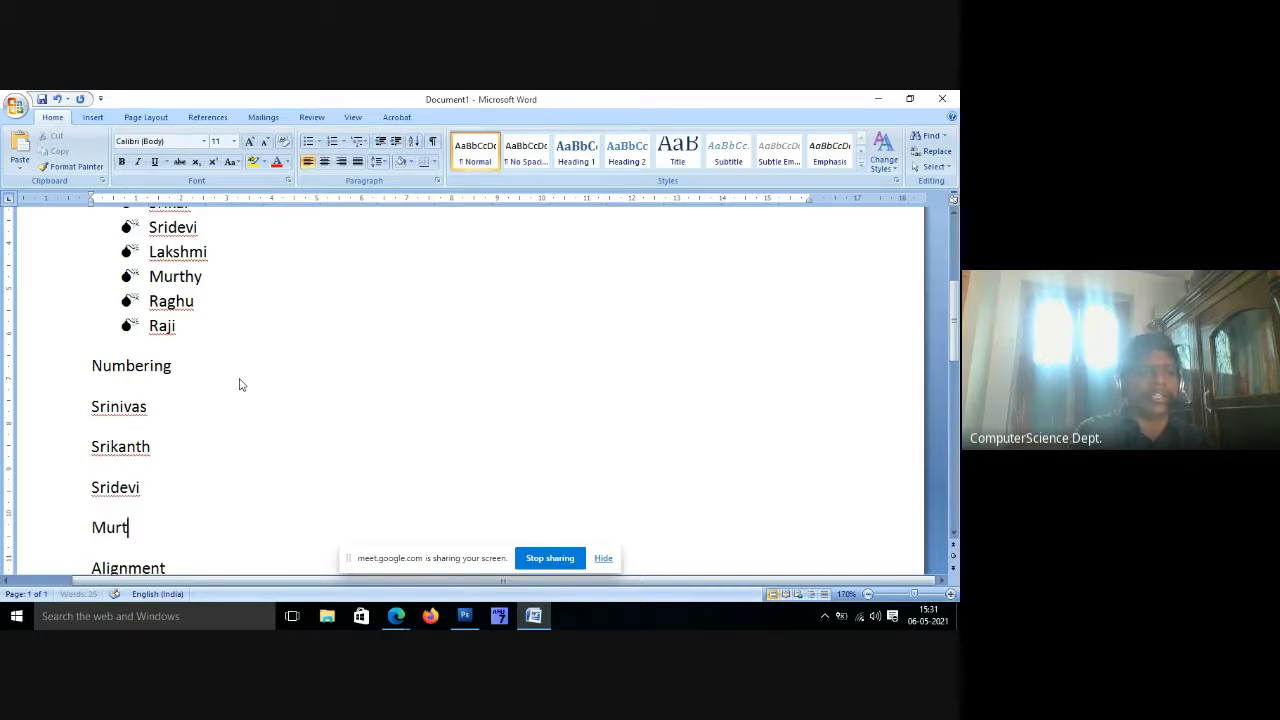
{"action": "key", "text": "BackSpace"}
{"action": "key", "text": "BackSpace"}
{"action": "type", "text": "h"}
{"action": "key", "text": "BackSpace"}
{"action": "type", "text": "thy"}
{"action": "key", "text": "Return"}
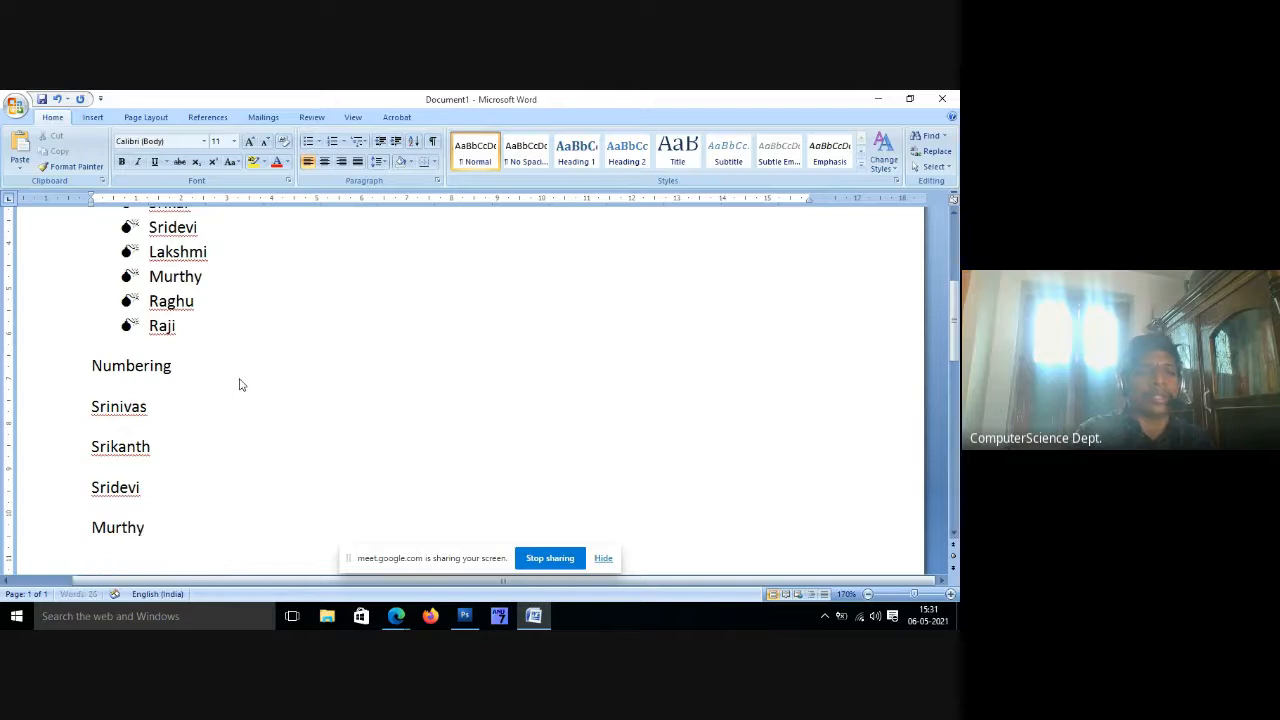
{"action": "type", "text": "Lakhsmi"}
Format the five names below "Numbering" as a numbered list in the default 1., 2., 3. format.
{"action": "scroll", "coordinate": [182, 477], "scroll_direction": "down", "scroll_amount": 1}
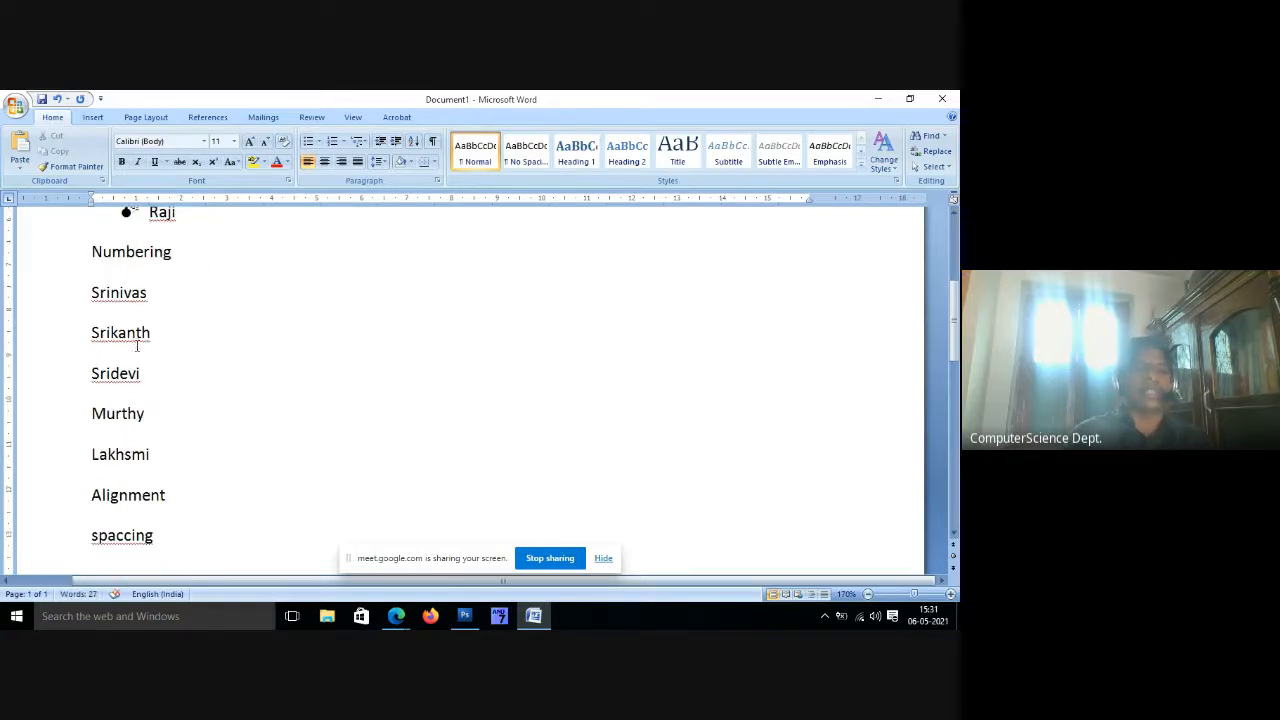
{"action": "left_click_drag", "start_coordinate": [182, 477], "coordinate": [60, 316]}
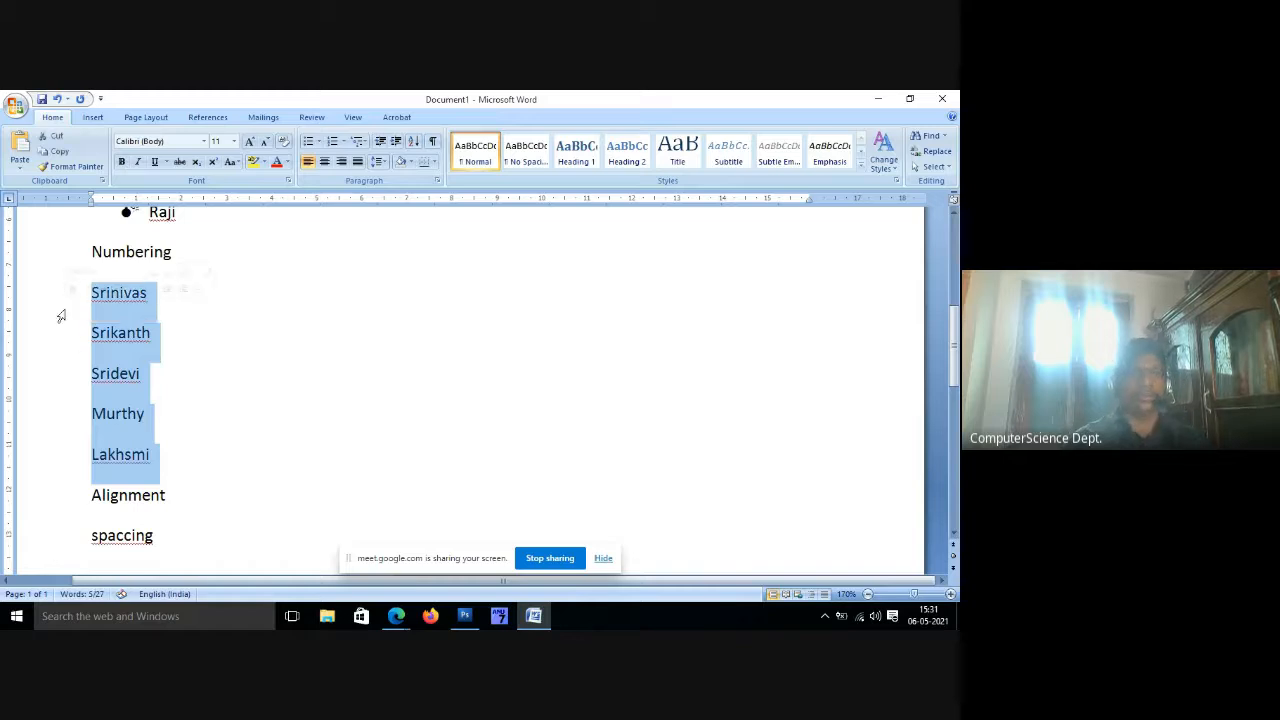
{"action": "left_click", "coordinate": [337, 145]}
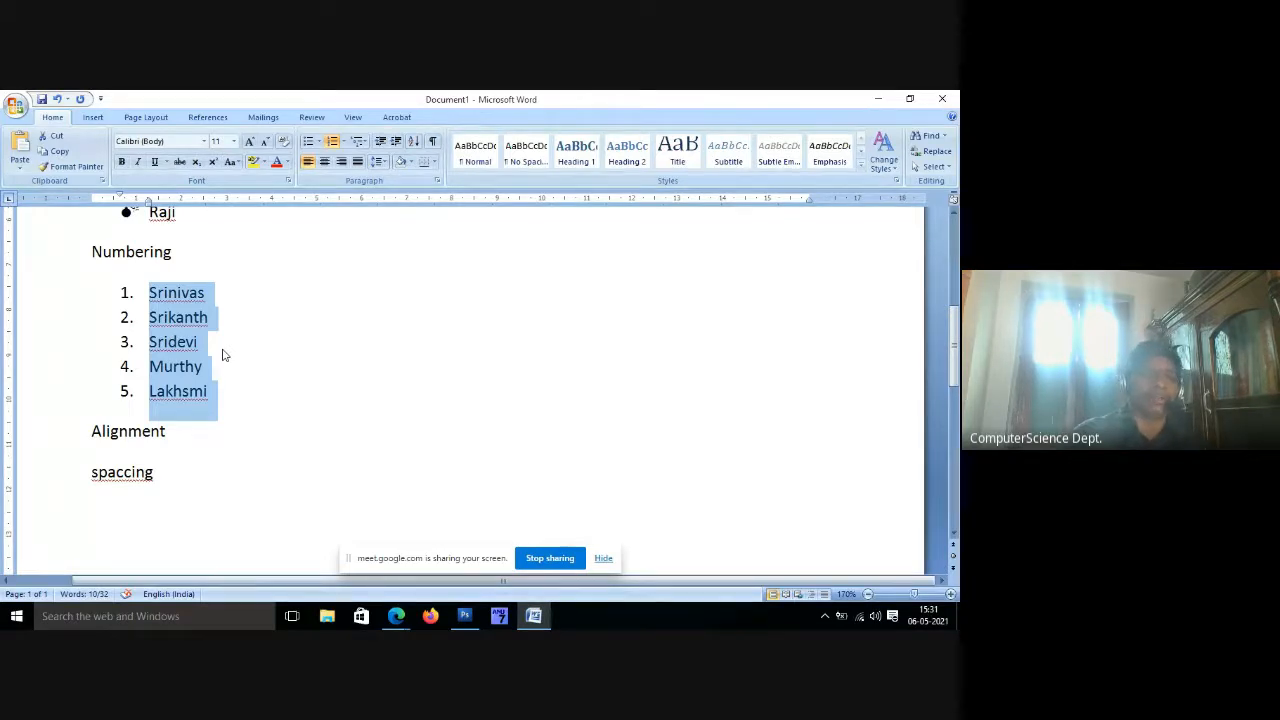
Insert "New Name" as a new item directly after the second entry of the numbered list.
{"action": "left_click", "coordinate": [217, 316]}
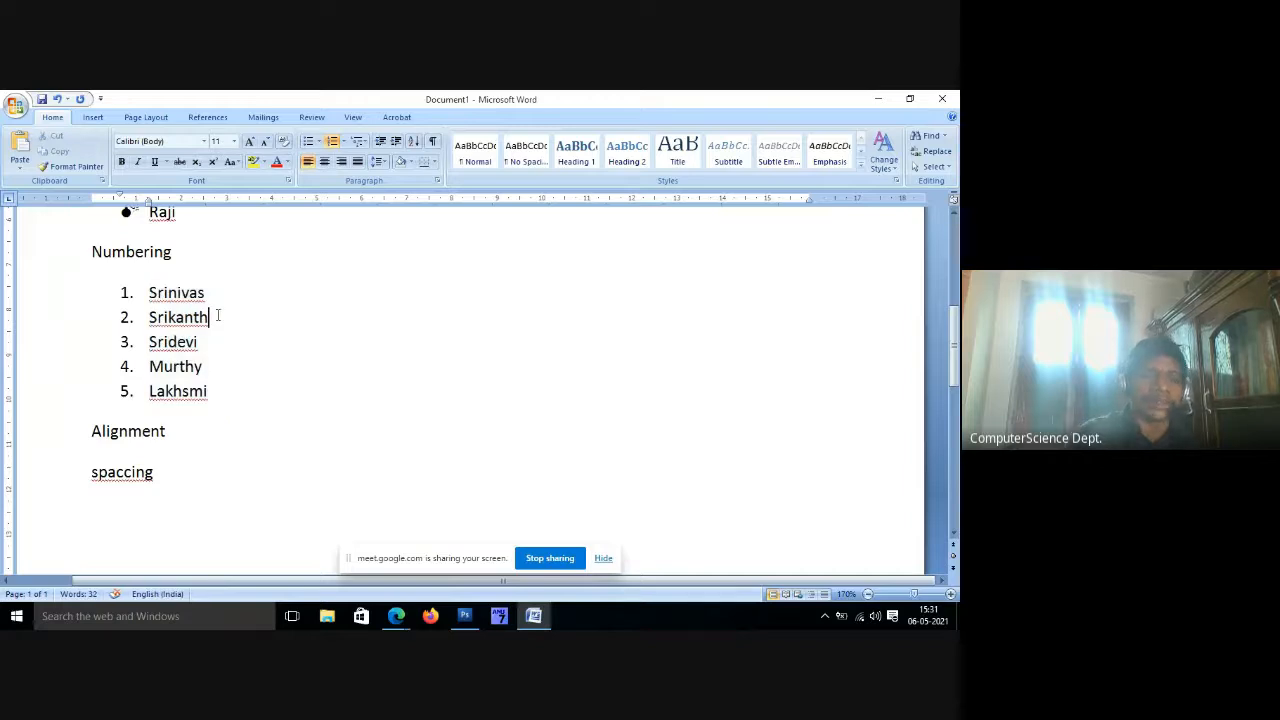
{"action": "key", "text": "Return"}
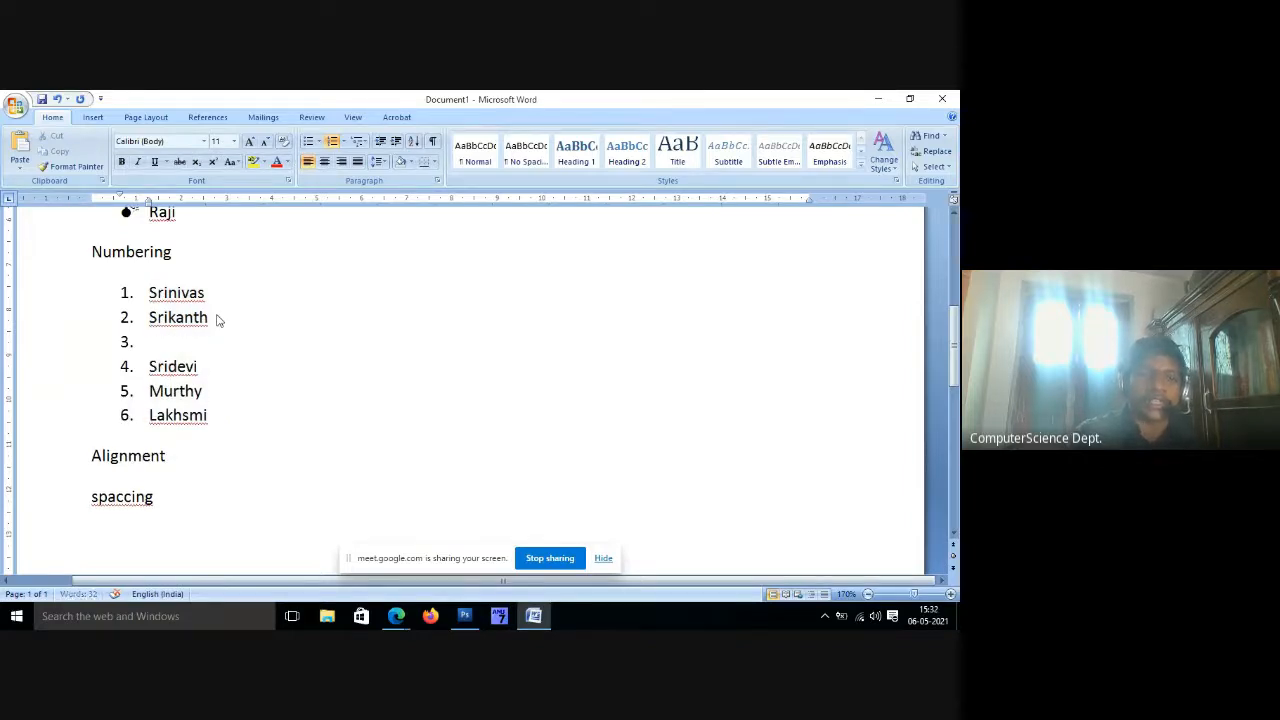
{"action": "type", "text": "New Name"}
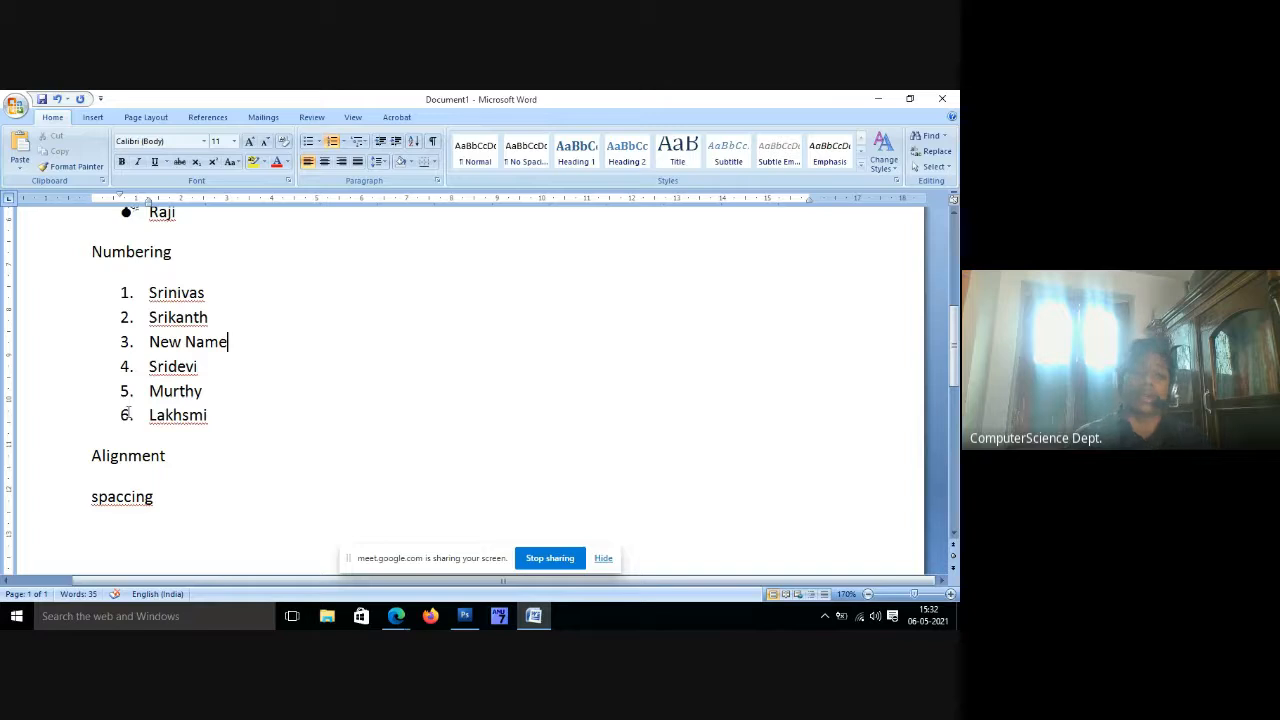
Append "(A, a, I, i, 1)" after the word "Numbering" in the line above the numbered list.
{"action": "left_click", "coordinate": [210, 263]}
{"action": "type", "text": "("}
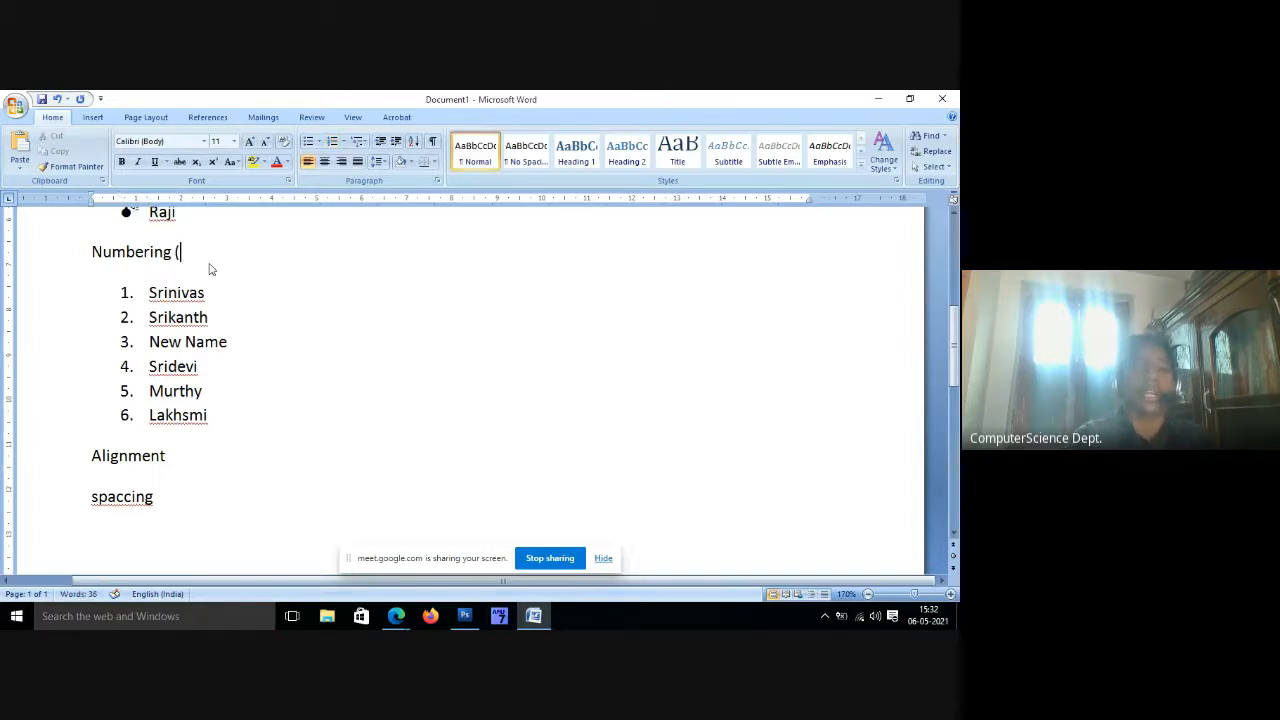
{"action": "type", "text": "A, "}
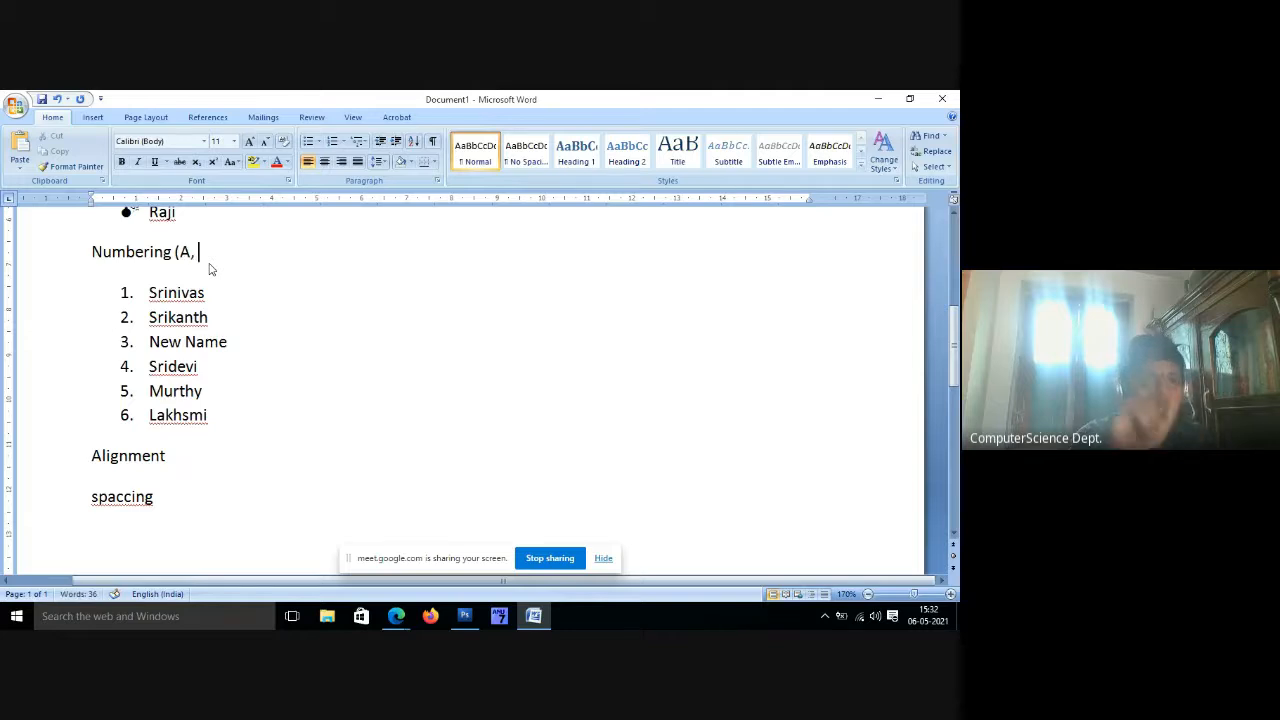
{"action": "type", "text": "a,"}
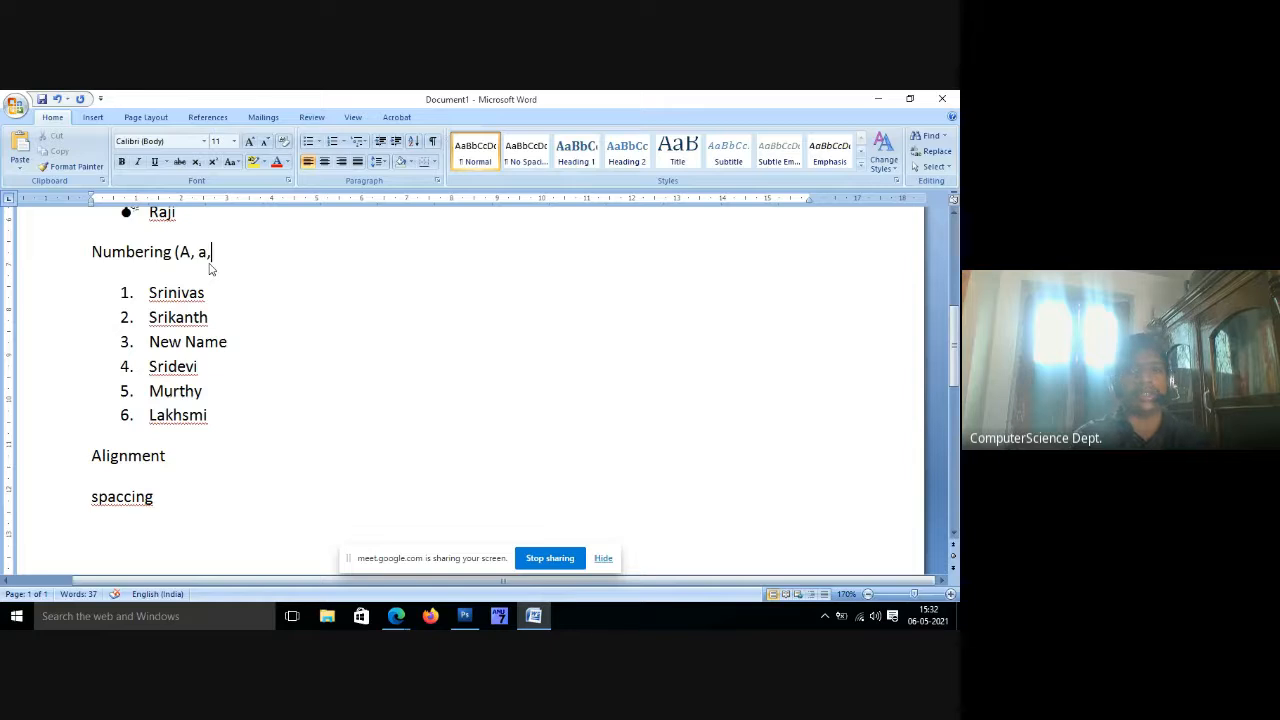
{"action": "type", "text": " I"}
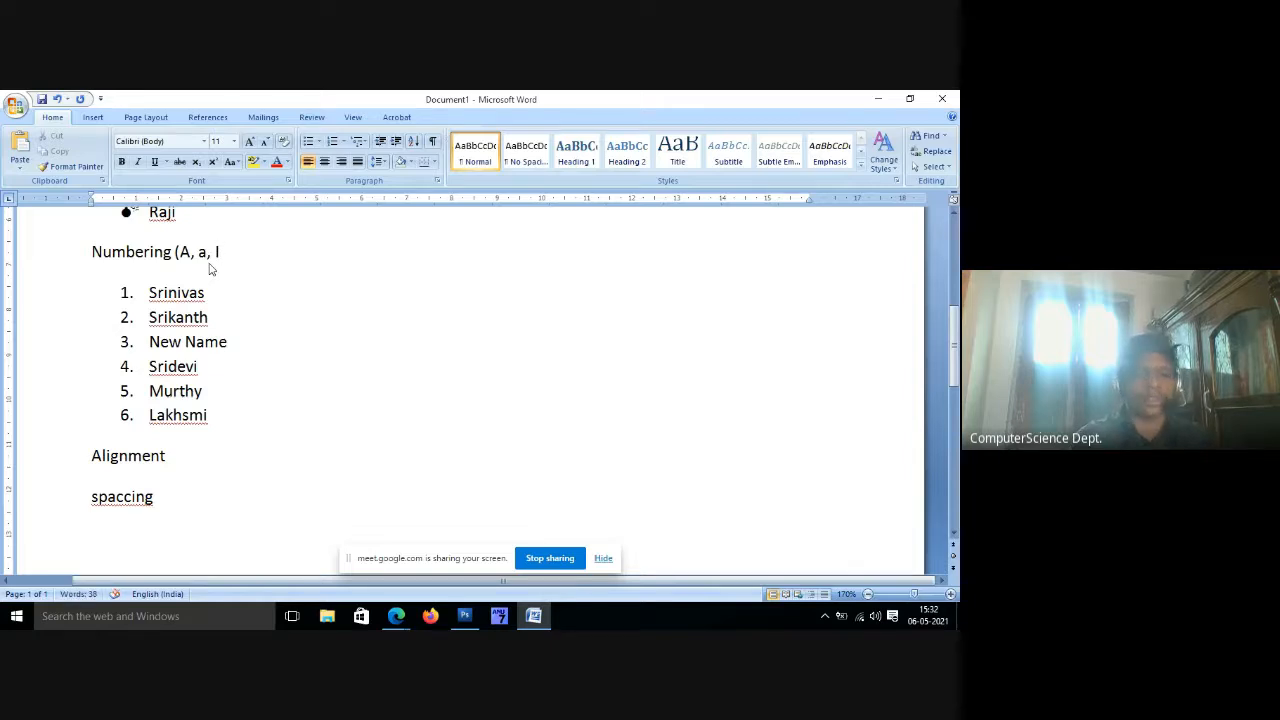
{"action": "type", "text": "m"}
{"action": "key", "text": "BackSpace"}
{"action": "key", "text": "BackSpace"}
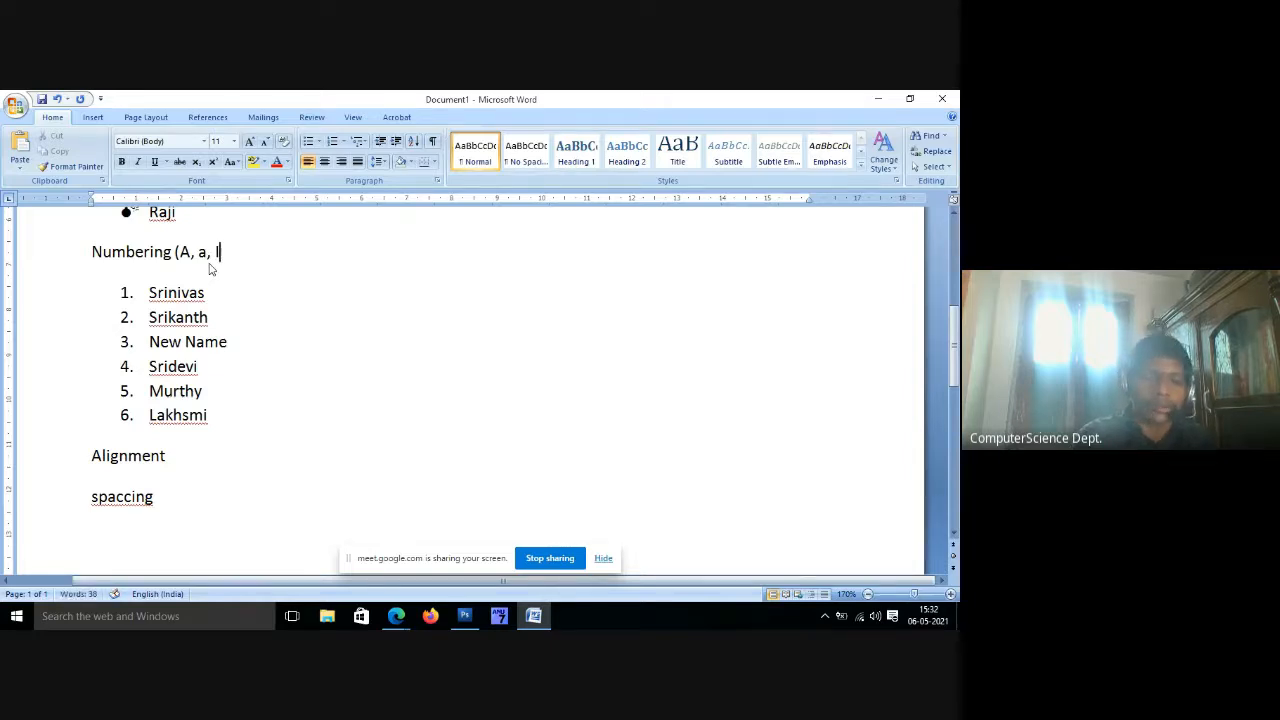
{"action": "type", "text": ", i, 1"}
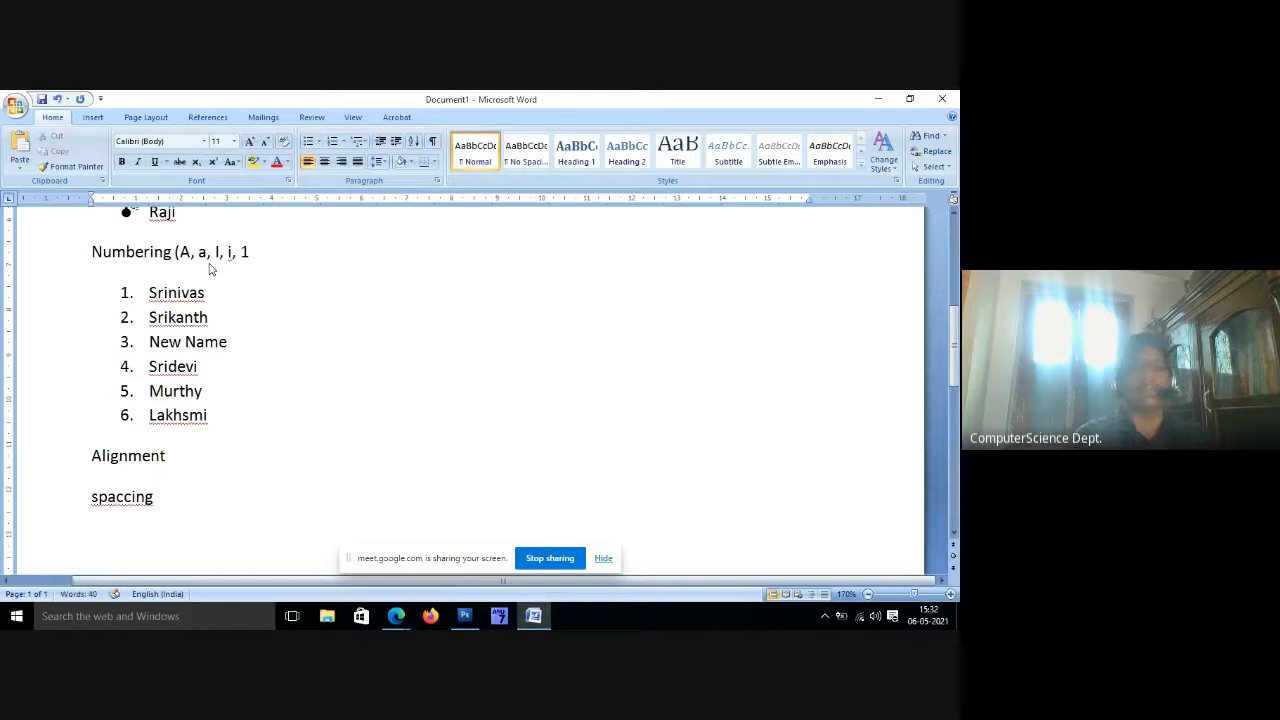
{"action": "type", "text": ")"}
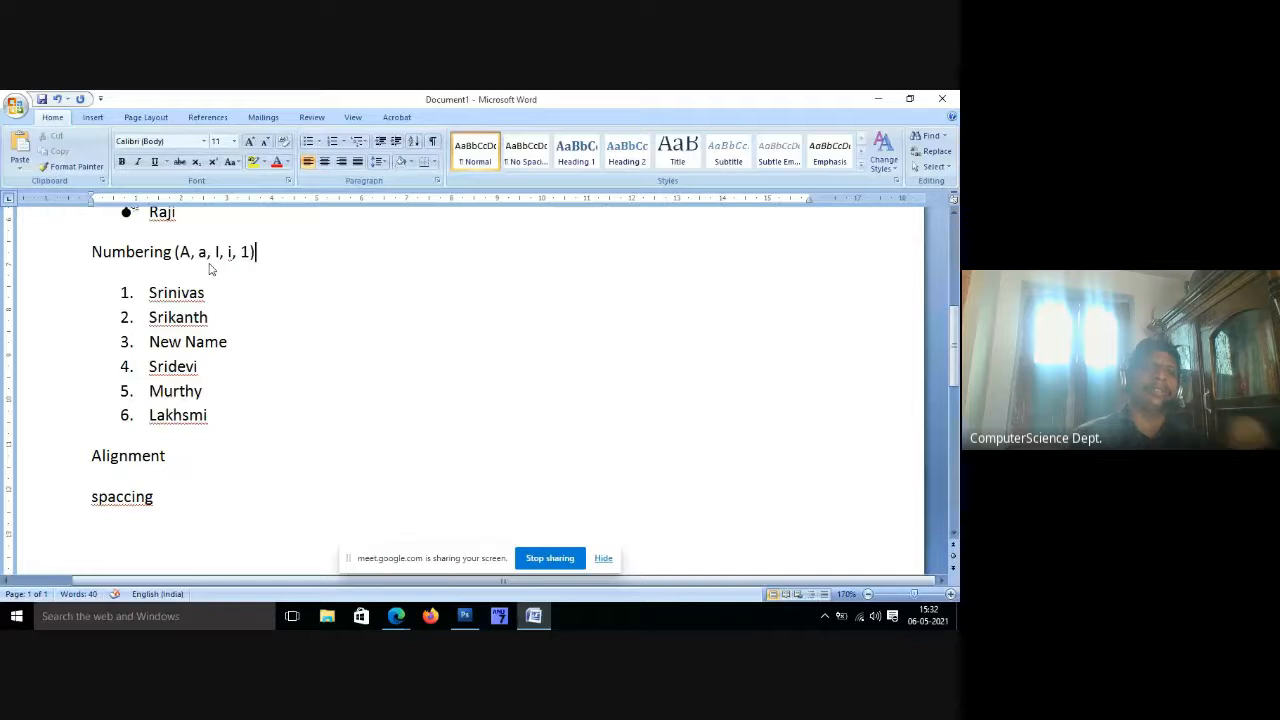
Change the number format of all six list items to uppercase Roman numerals (I., II., III.).
{"action": "left_click_drag", "start_coordinate": [231, 408], "coordinate": [136, 306]}
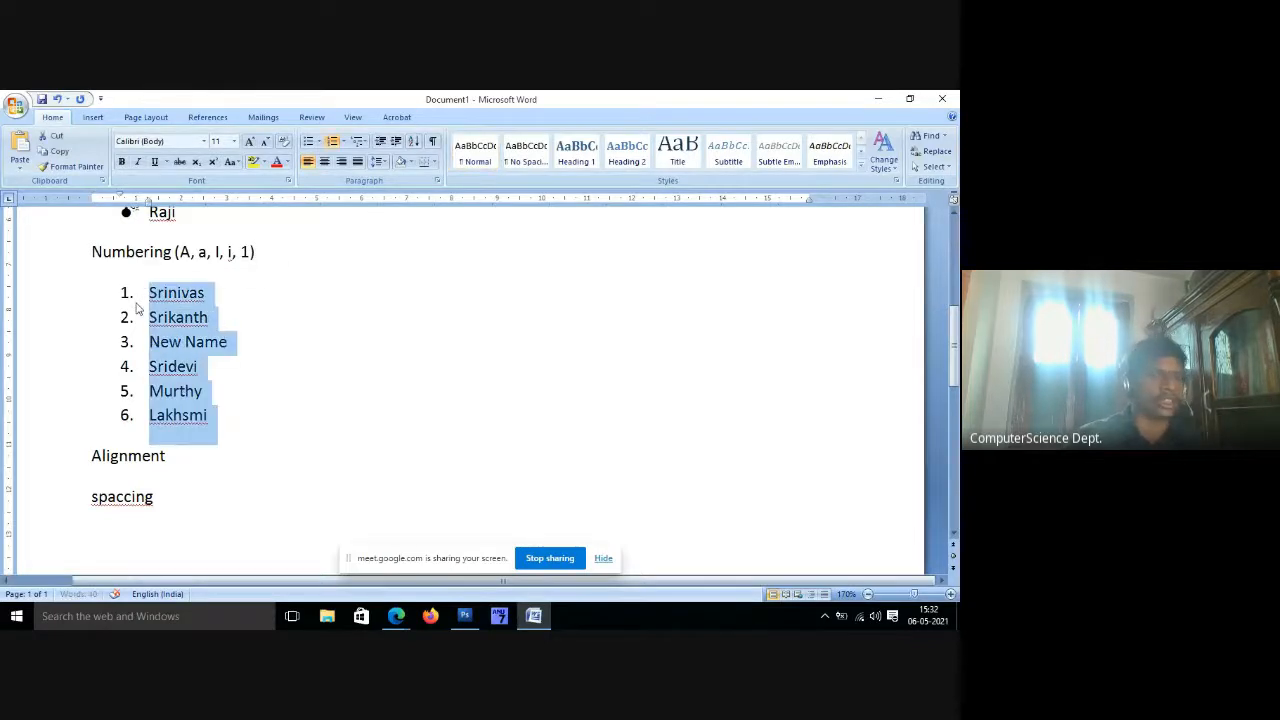
{"action": "left_click", "coordinate": [344, 142]}
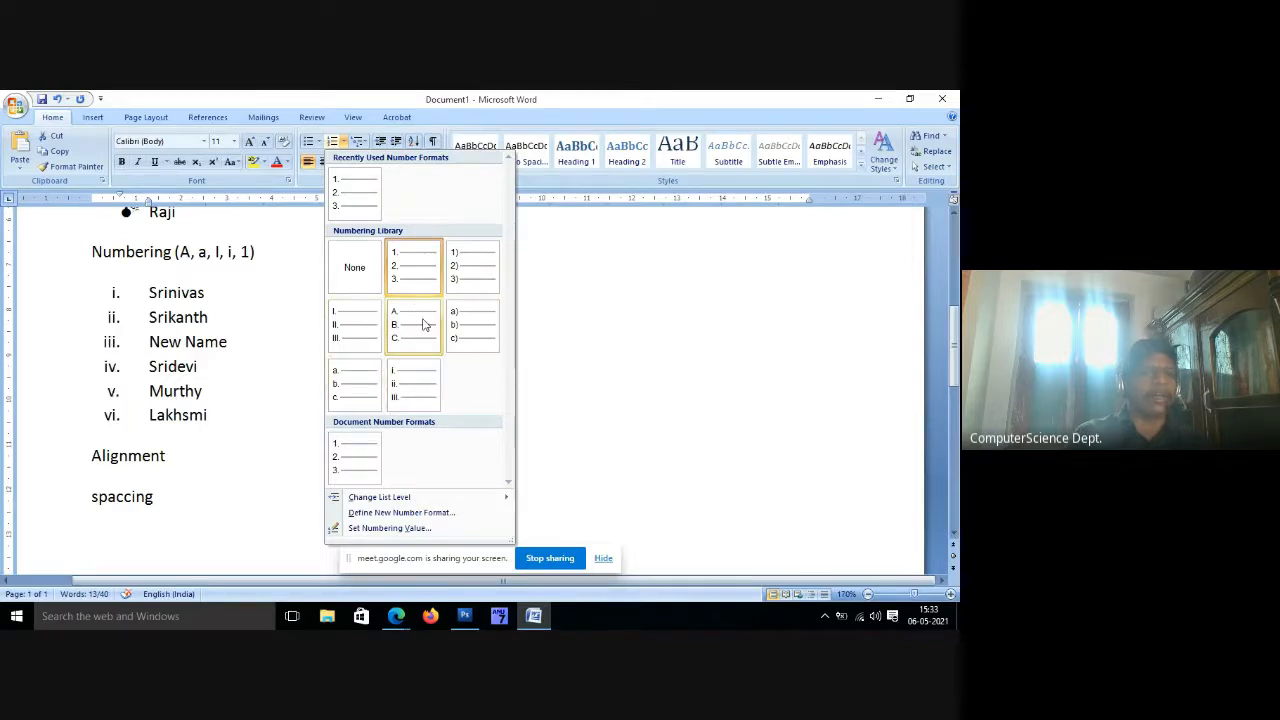
{"action": "left_click", "coordinate": [353, 336]}
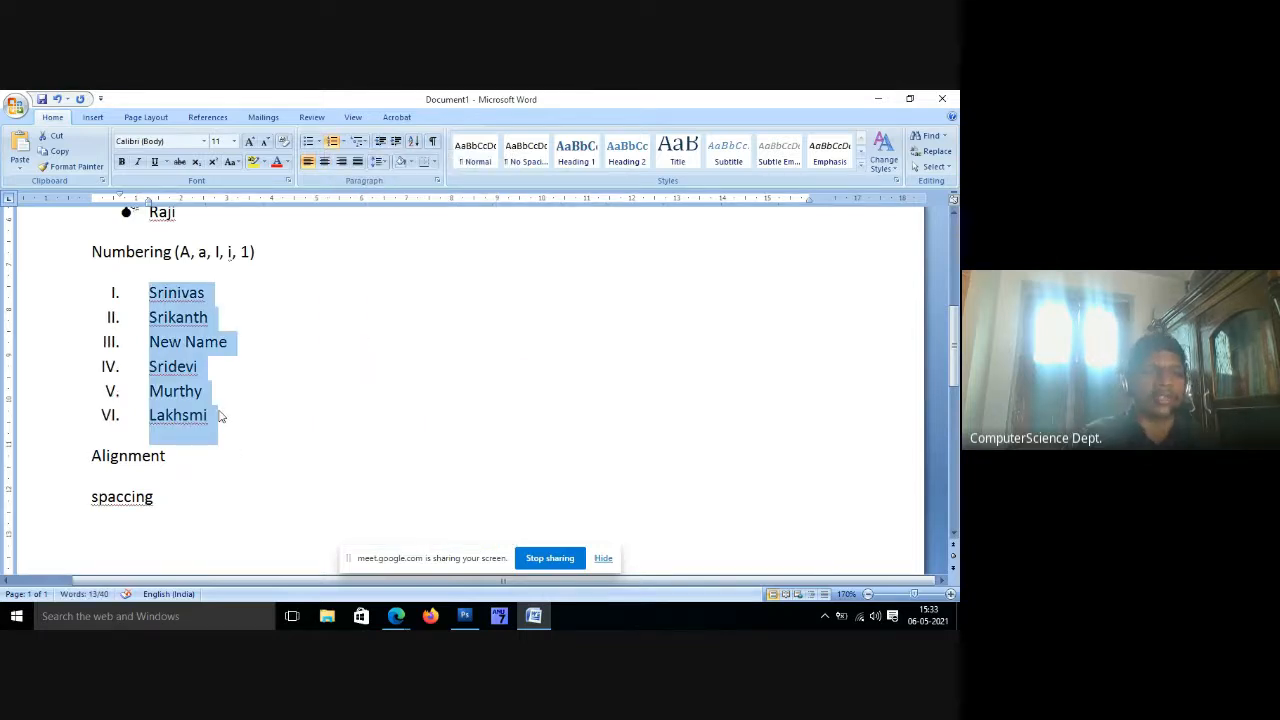
Add seven more items reading "Name" to the end of the Roman-numbered list, after the sixth entry.
{"action": "left_click", "coordinate": [222, 420]}
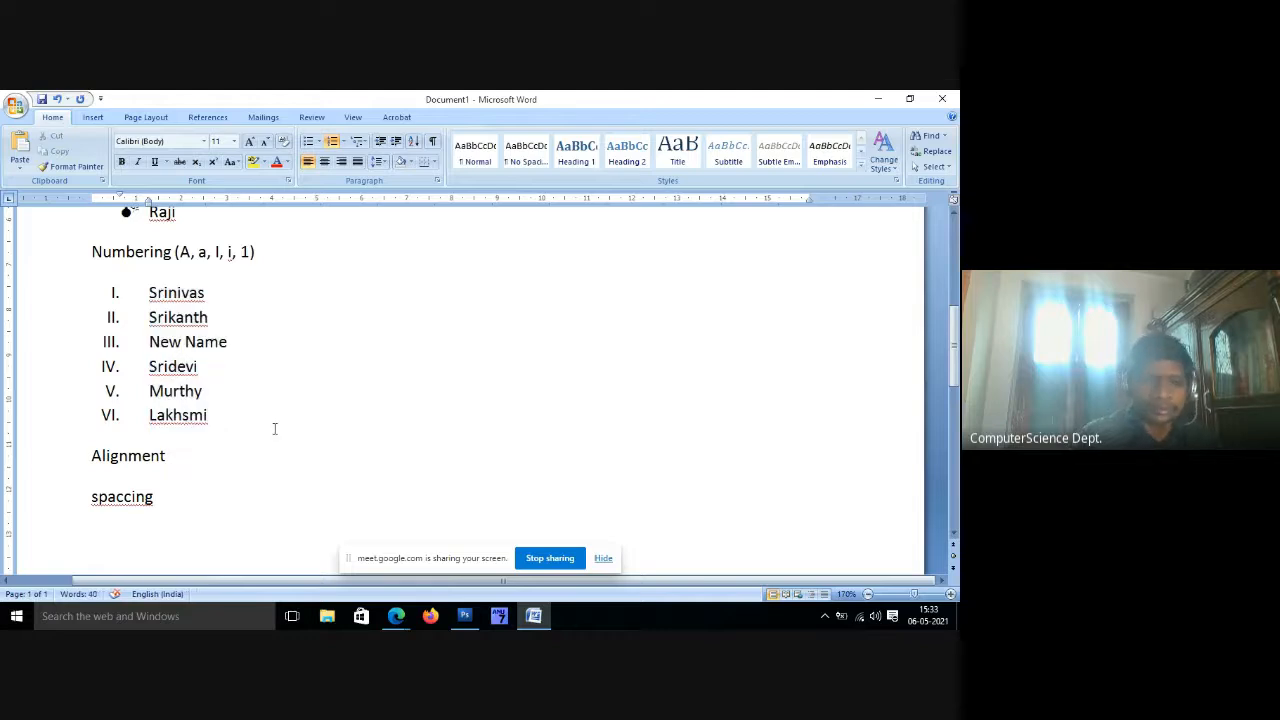
{"action": "key", "text": "Return"}
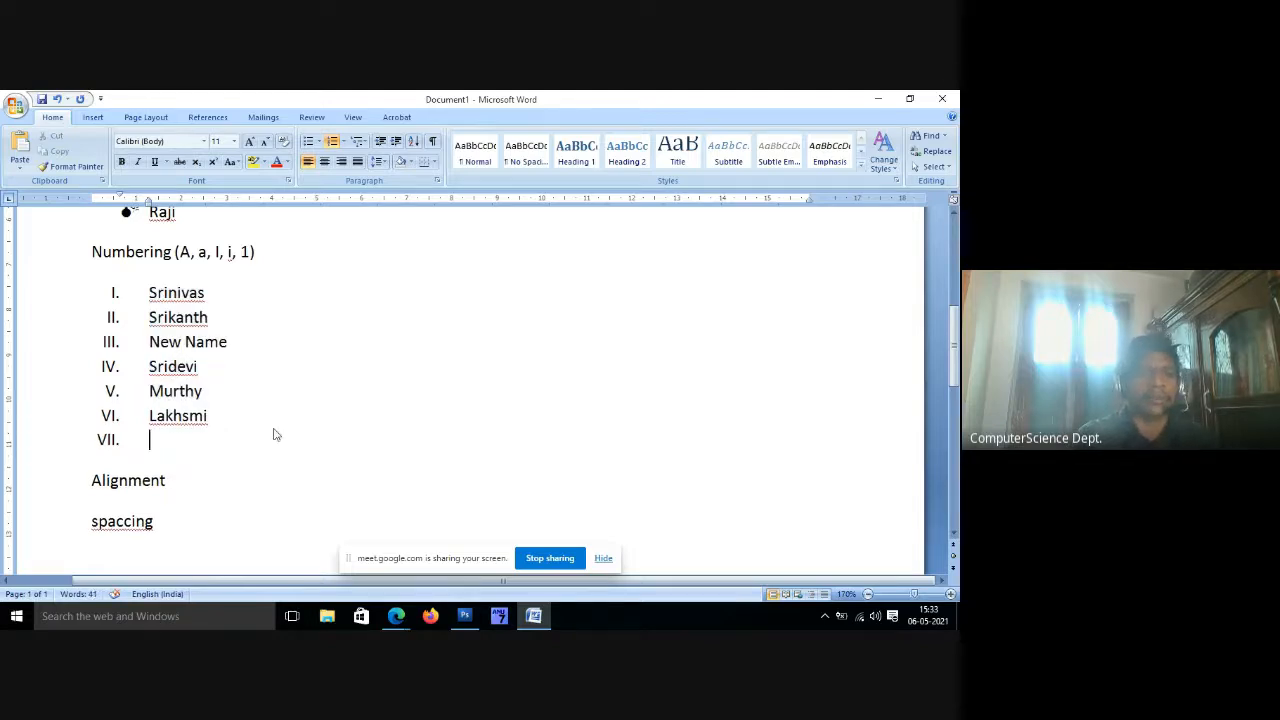
{"action": "type", "text": "Name"}
{"action": "key", "text": "Return"}
{"action": "type", "text": "Name"}
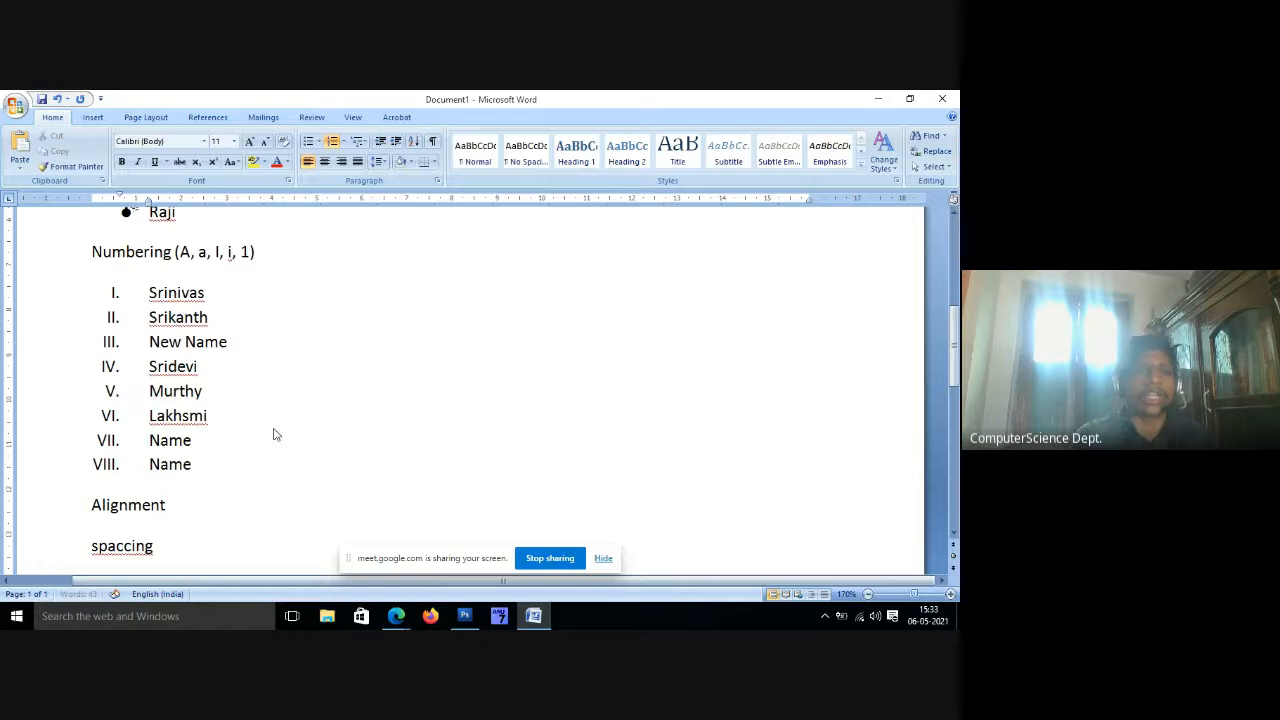
{"action": "key", "text": "Return"}
{"action": "type", "text": "Name"}
{"action": "key", "text": "Return"}
{"action": "type", "text": "Nam"}
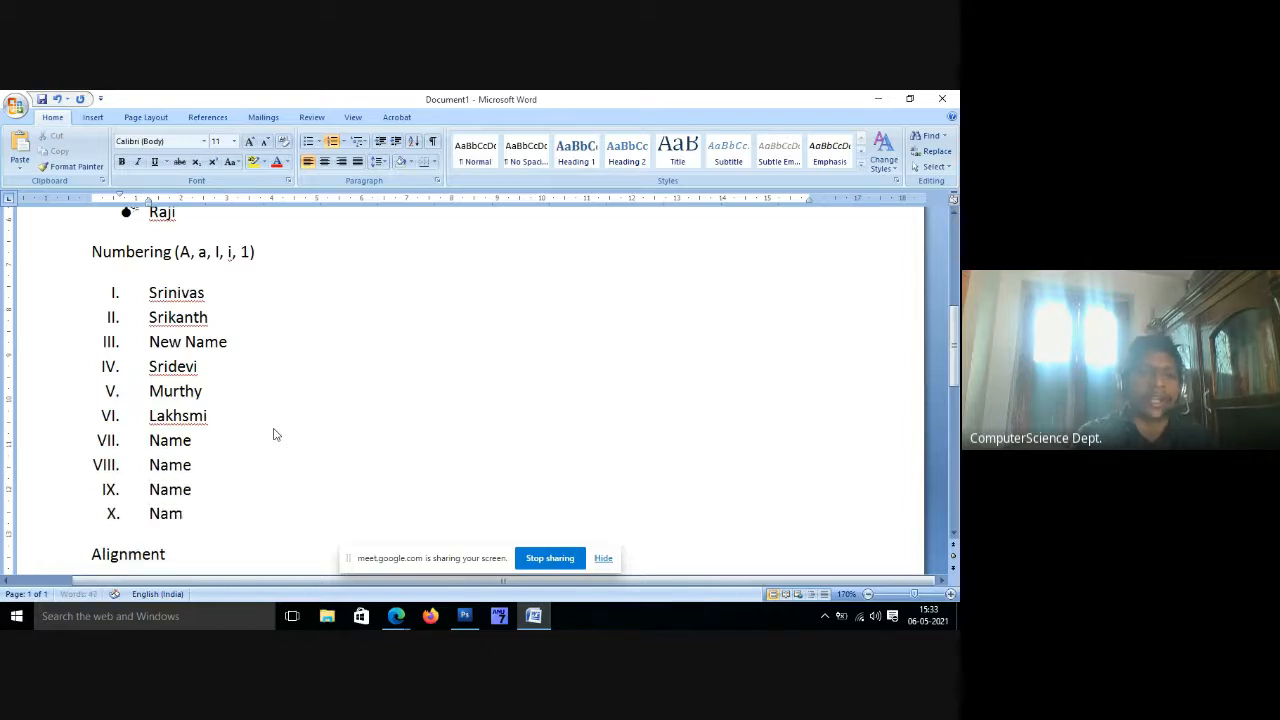
{"action": "type", "text": "e"}
{"action": "key", "text": "Return"}
{"action": "type", "text": "Name"}
{"action": "key", "text": "Return"}
{"action": "type", "text": "Nam"}
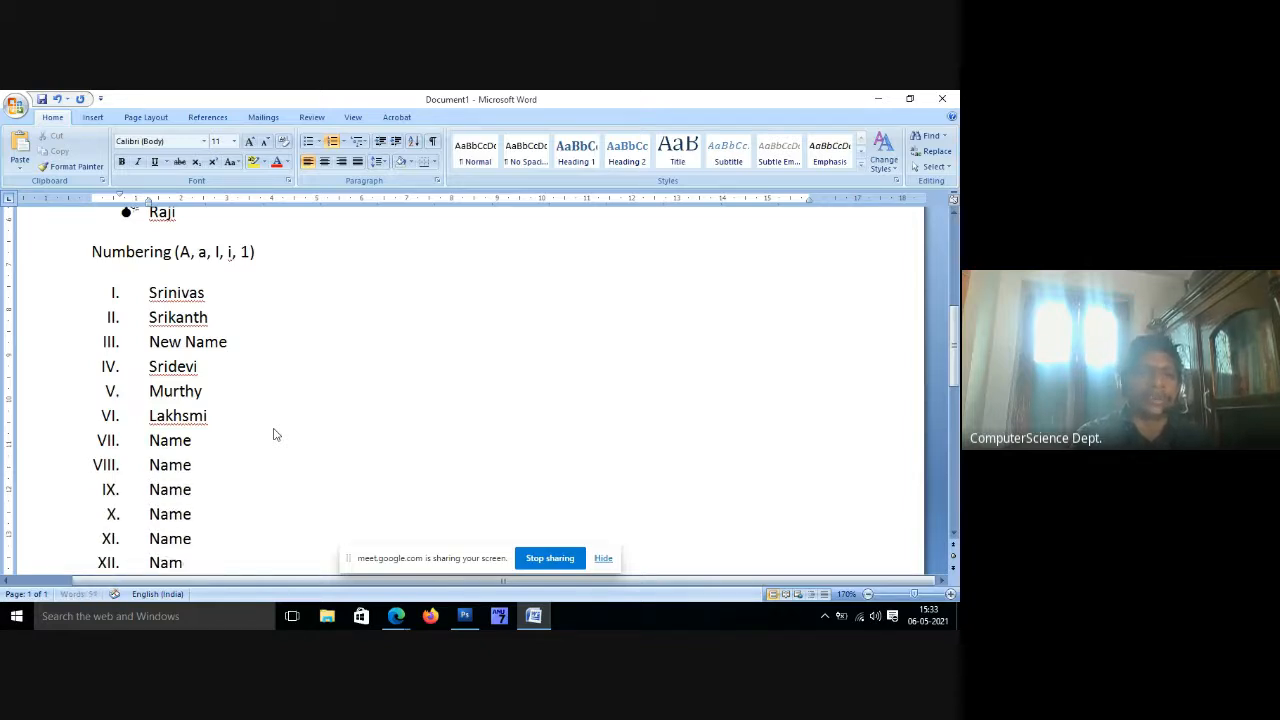
{"action": "type", "text": "e"}
{"action": "key", "text": "Return"}
{"action": "type", "text": "Name"}
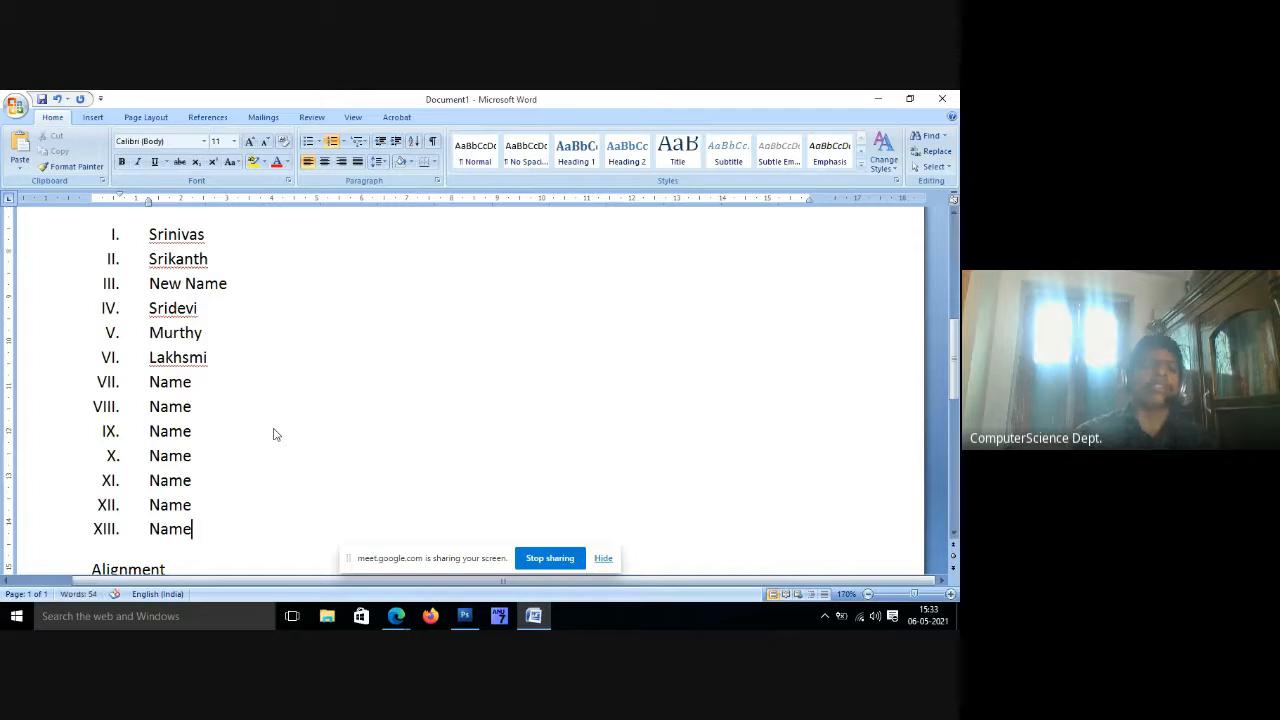
Change the number format of the first twelve list items to uppercase letters (A., B., C.).
{"action": "left_click_drag", "start_coordinate": [200, 509], "coordinate": [330, 239]}
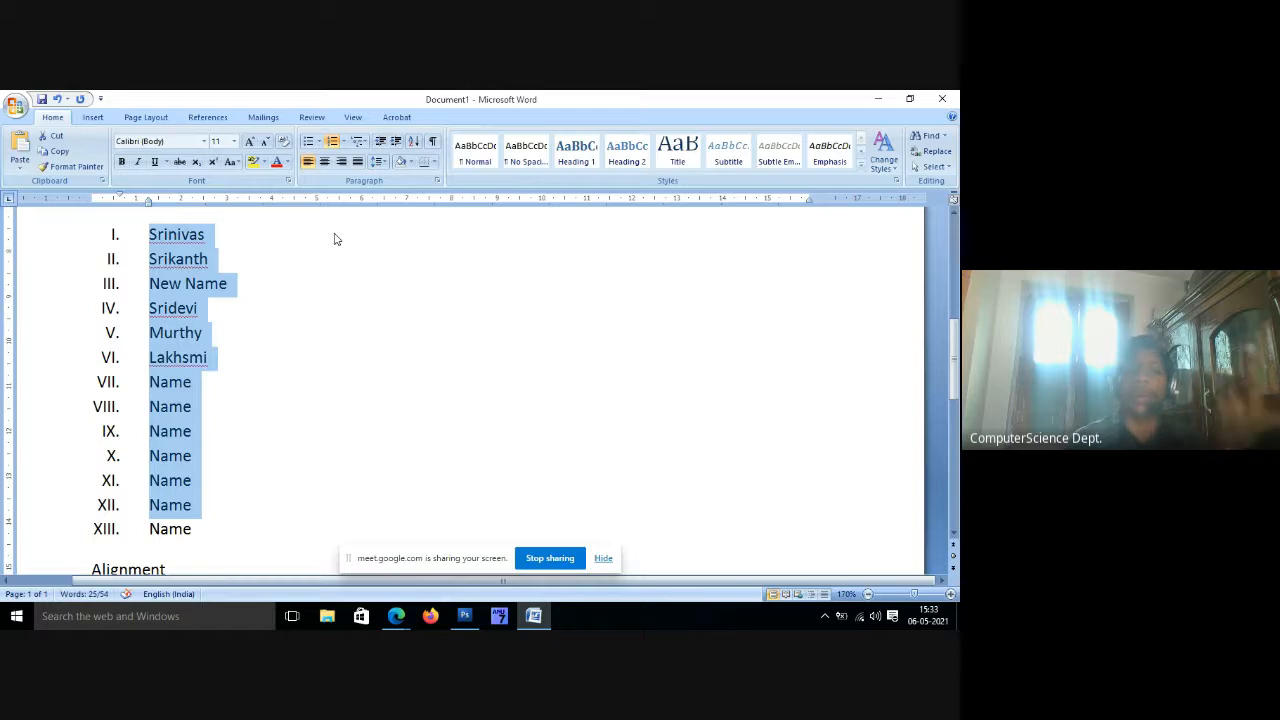
{"action": "left_click", "coordinate": [343, 141]}
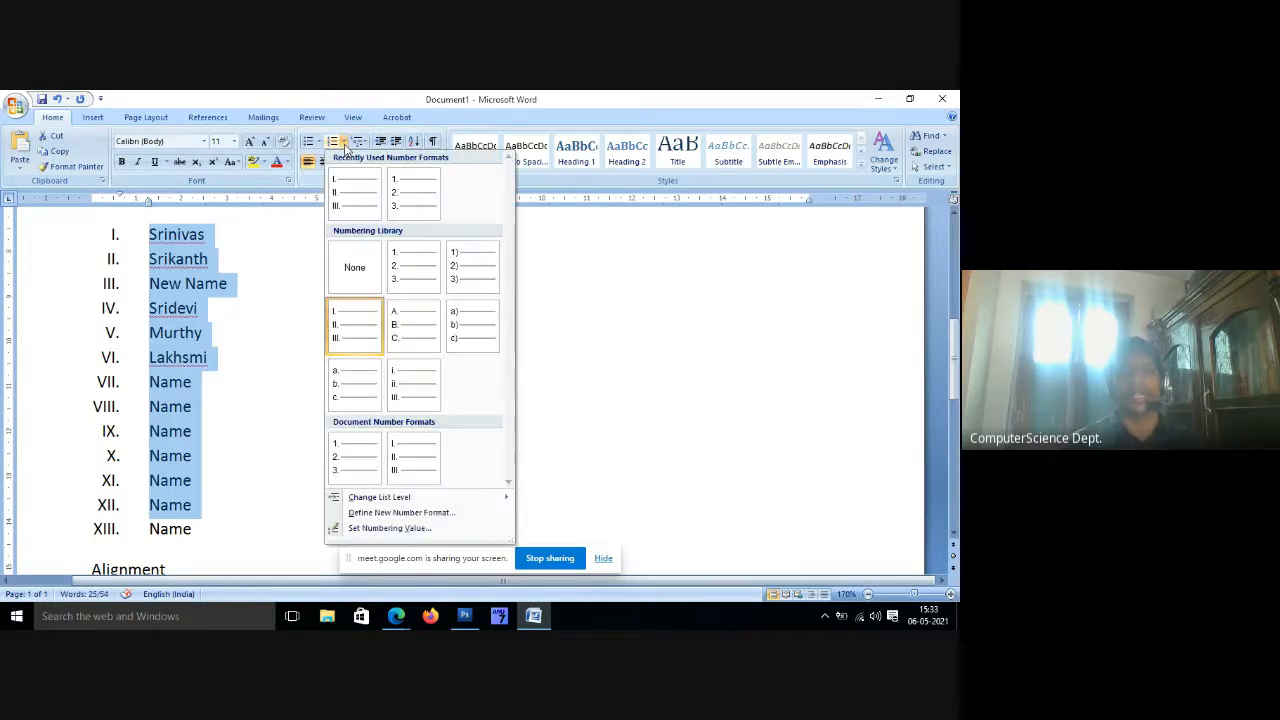
{"action": "left_click", "coordinate": [415, 325]}
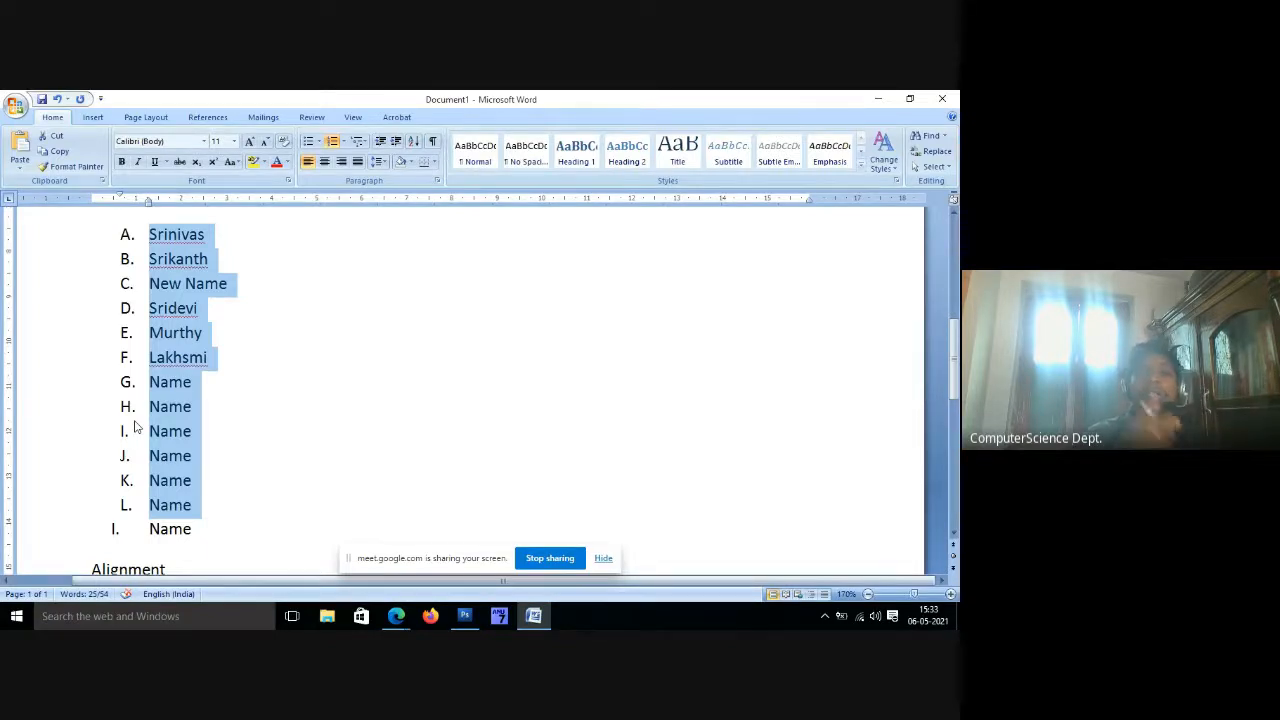
Set the numbering value of the twelve lettered items to start at G.
{"action": "left_click", "coordinate": [345, 146]}
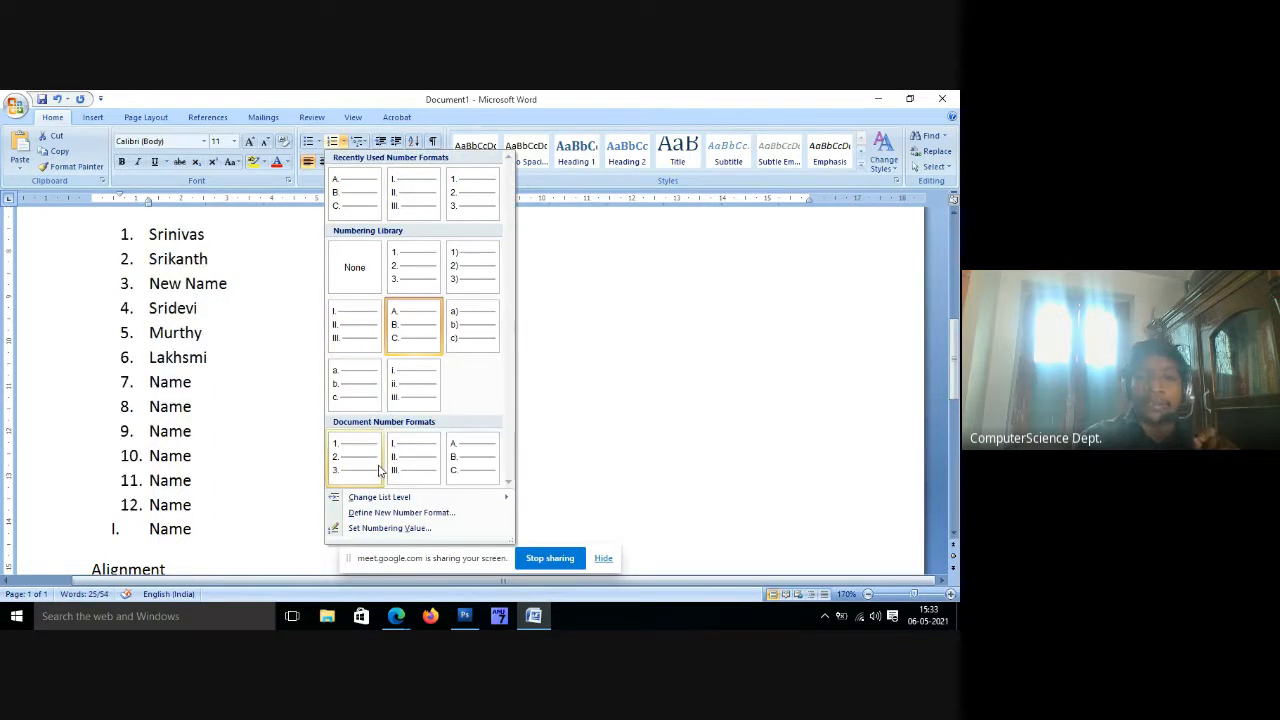
{"action": "left_click", "coordinate": [388, 528]}
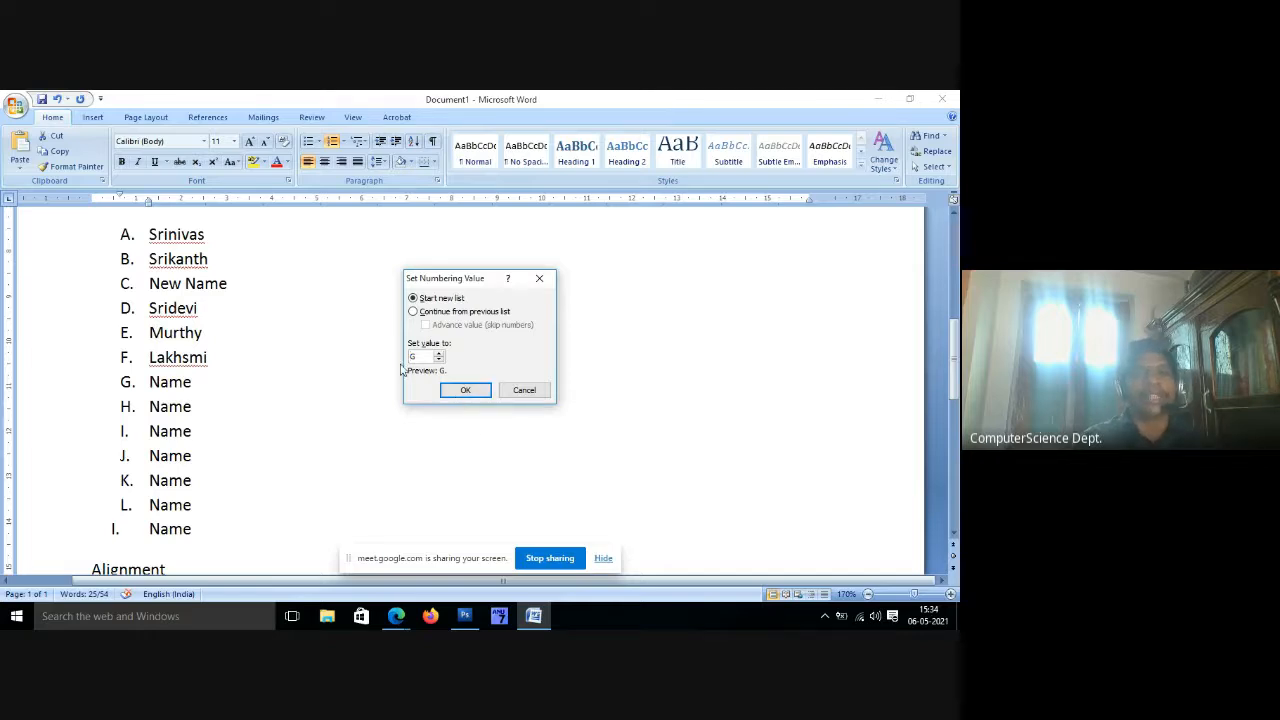
{"action": "left_click", "coordinate": [465, 390]}
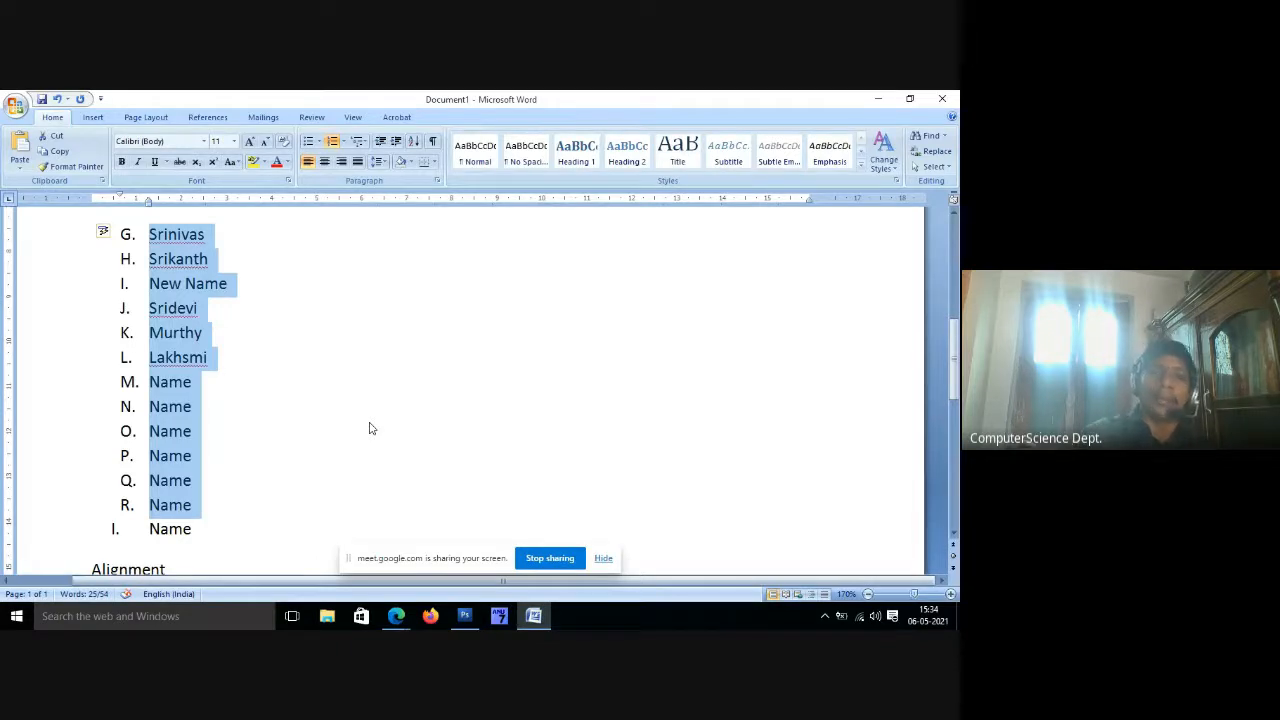
Apply the uppercase letter format (A., B., C.) to all thirteen items so they form one continuous list.
{"action": "left_click", "coordinate": [202, 517]}
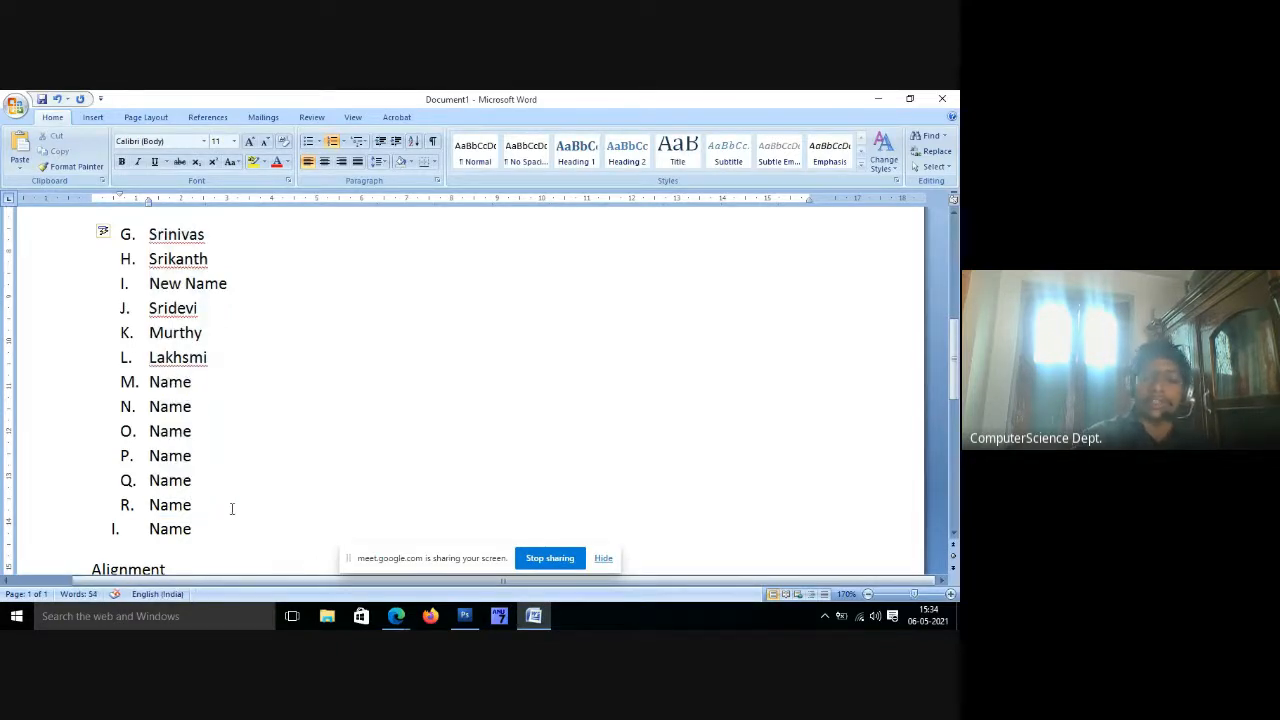
{"action": "key", "text": "Delete"}
{"action": "key", "text": "Return"}
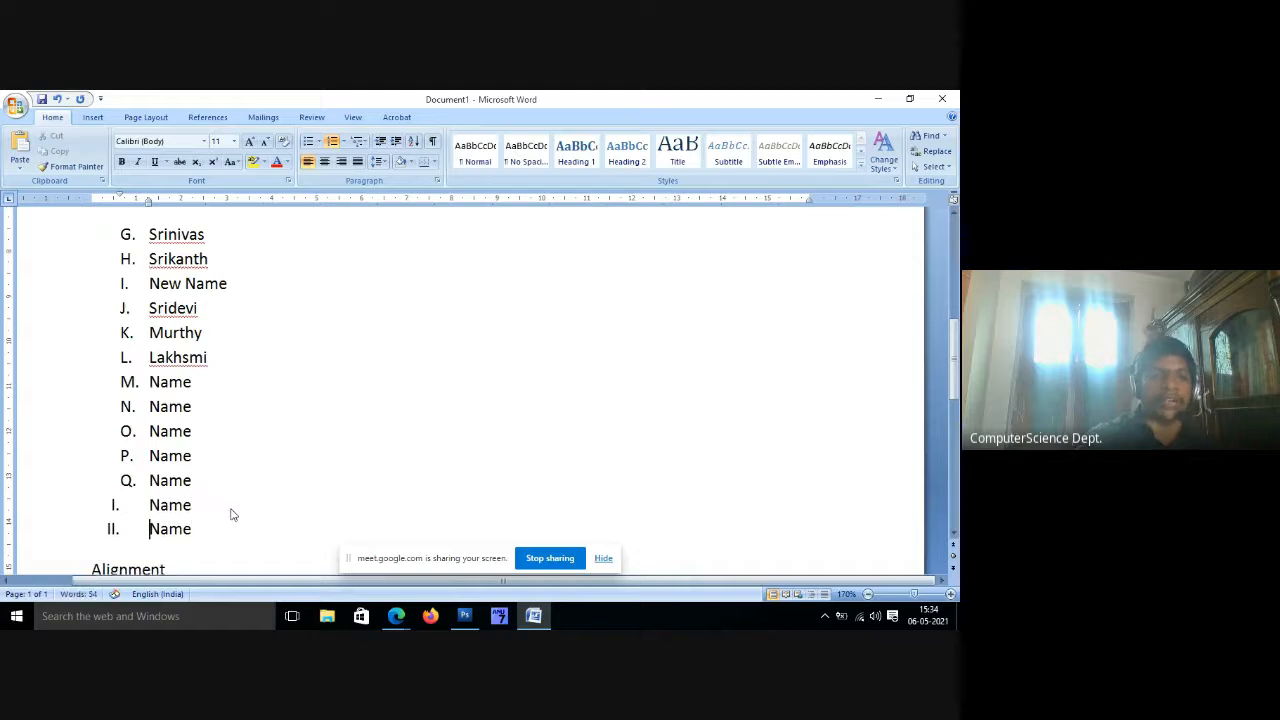
{"action": "left_click_drag", "start_coordinate": [193, 529], "coordinate": [37, 237]}
{"action": "left_click", "coordinate": [342, 141]}
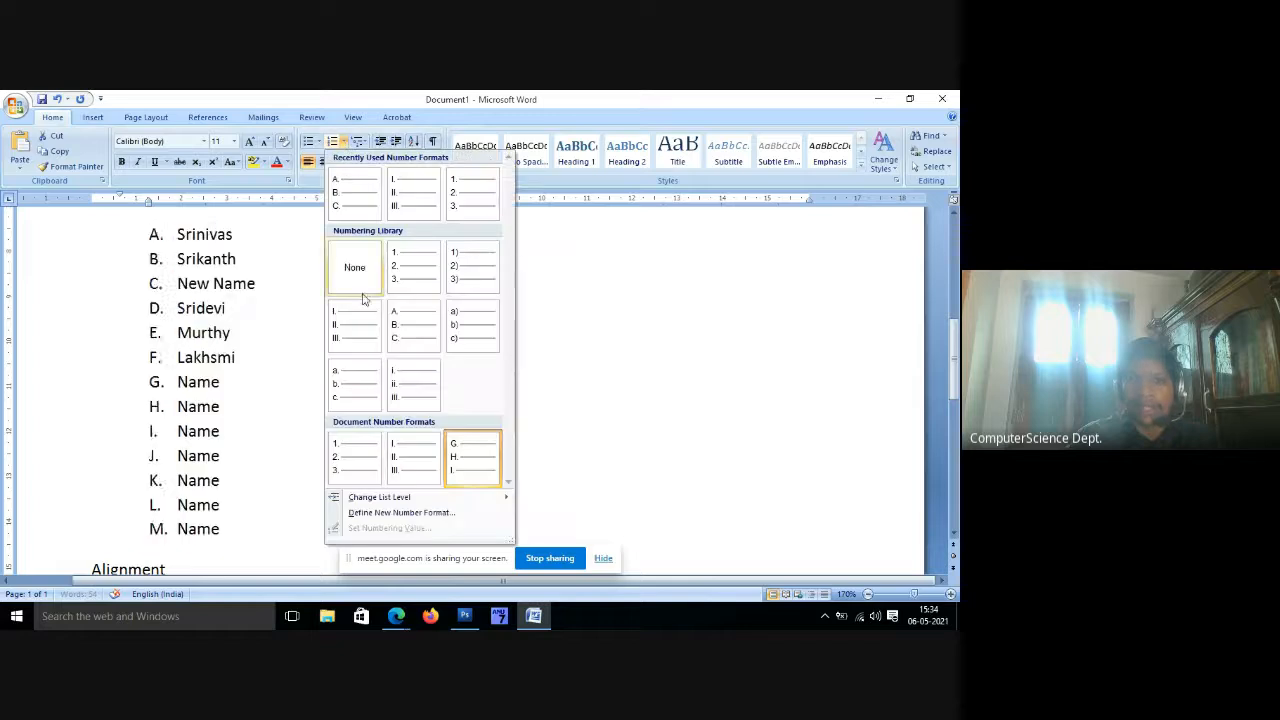
{"action": "left_click", "coordinate": [411, 342]}
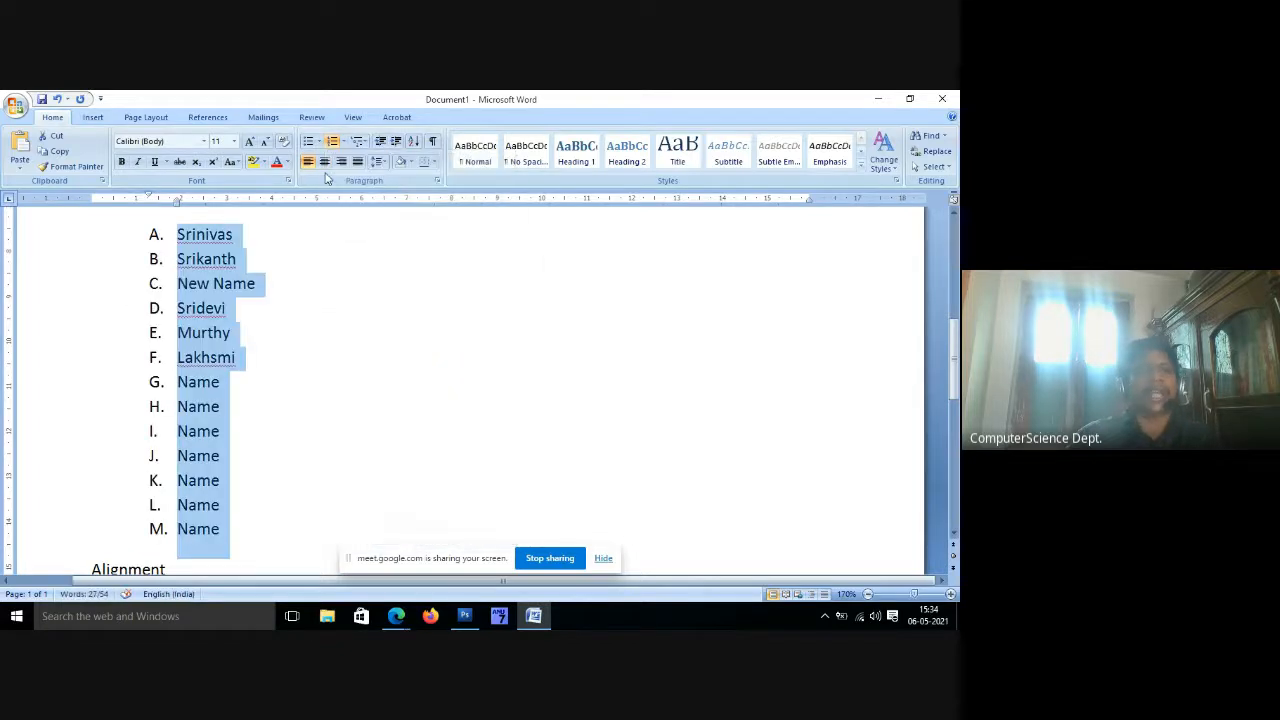
Switch all thirteen list items to the a), b), c) format and from there to the 1., 2., 3. format.
{"action": "left_click", "coordinate": [343, 142]}
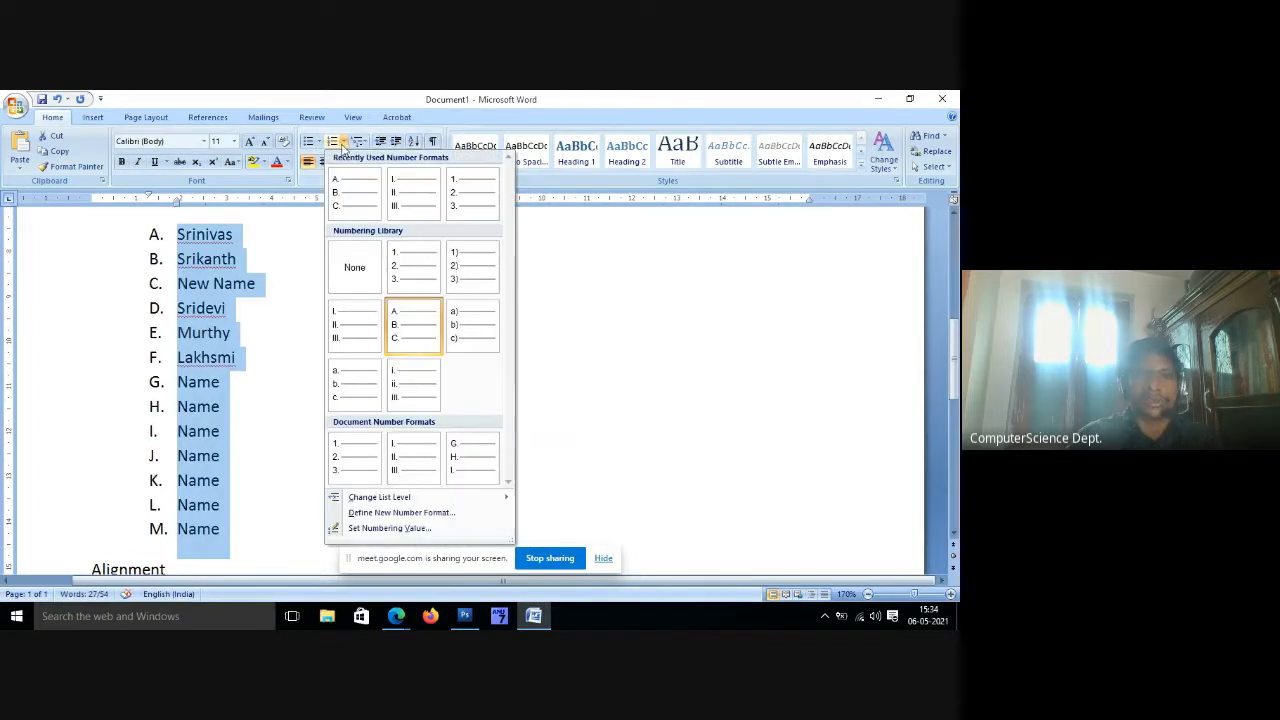
{"action": "left_click", "coordinate": [468, 333]}
{"action": "left_click", "coordinate": [342, 143]}
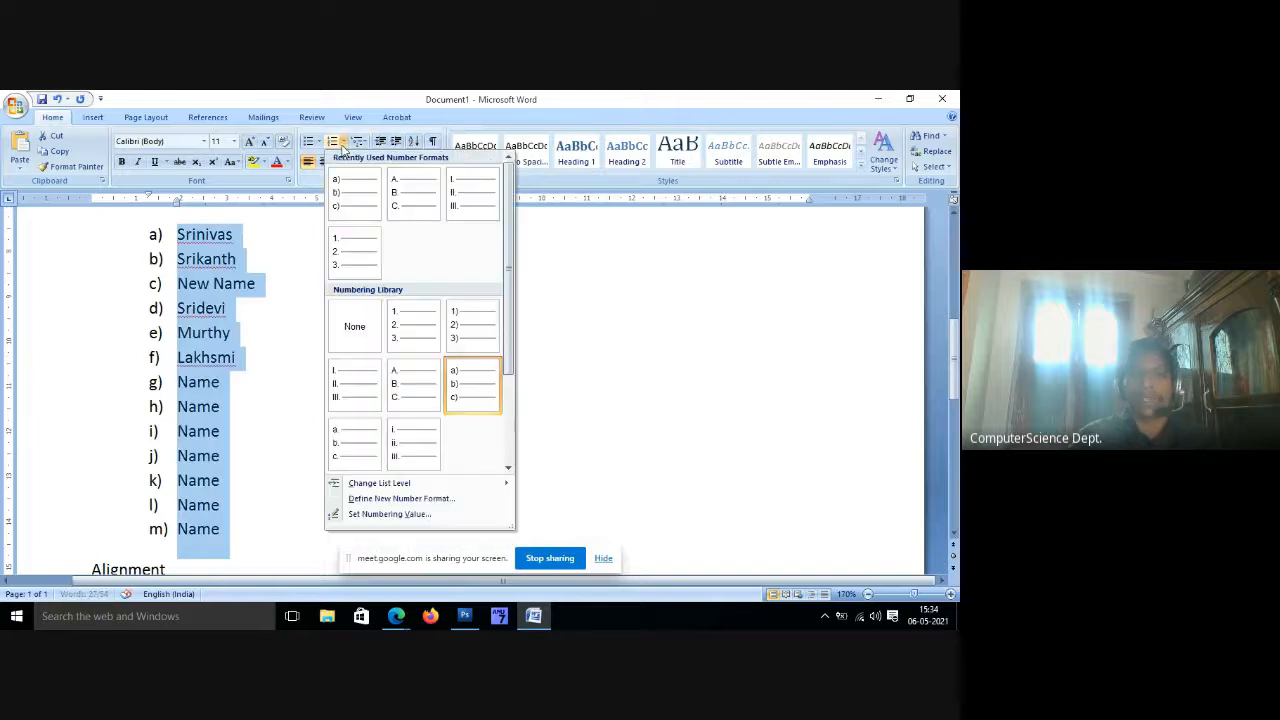
{"action": "left_click", "coordinate": [414, 336]}
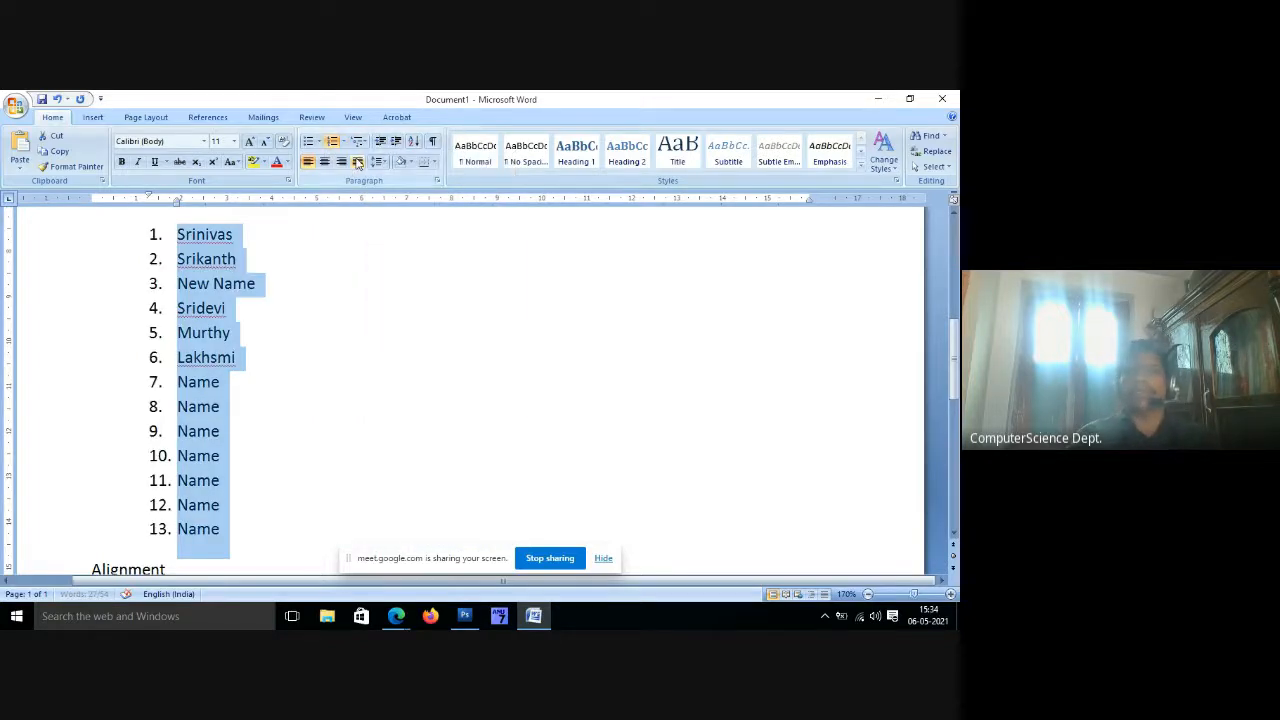
Set the numbering value of the thirteen-item list to start at 8.
{"action": "left_click", "coordinate": [345, 145]}
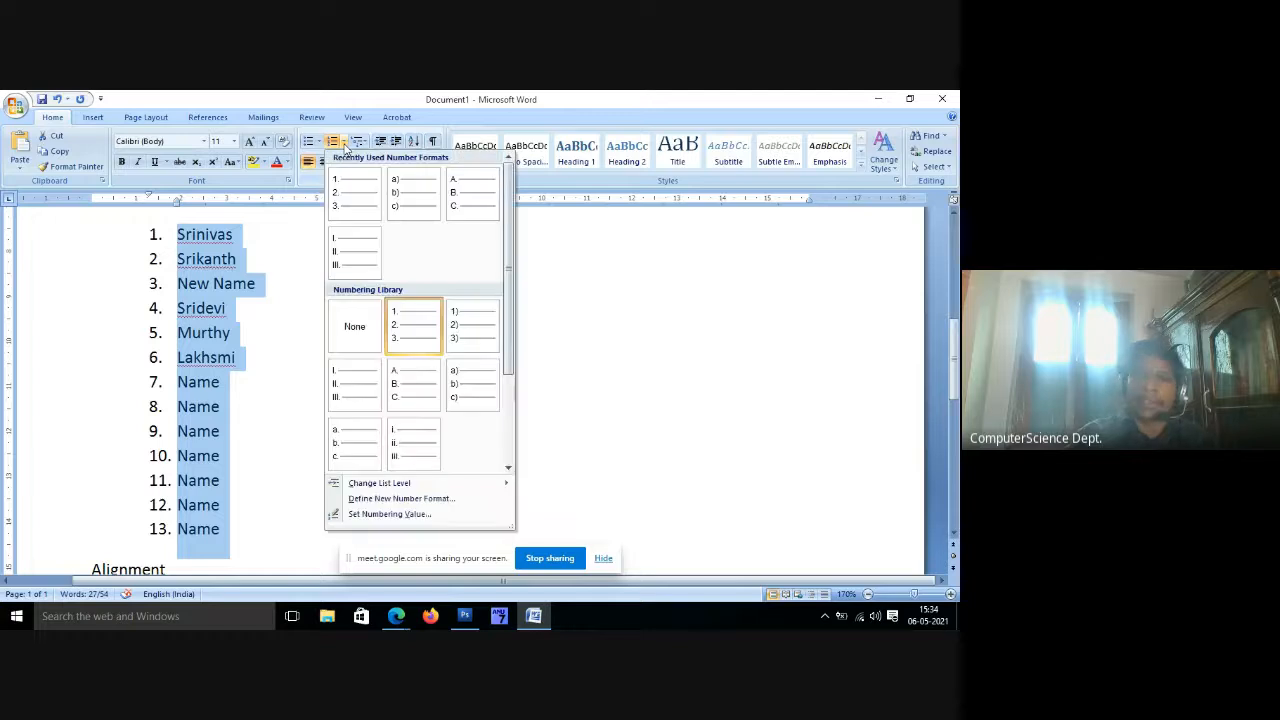
{"action": "left_click", "coordinate": [390, 513]}
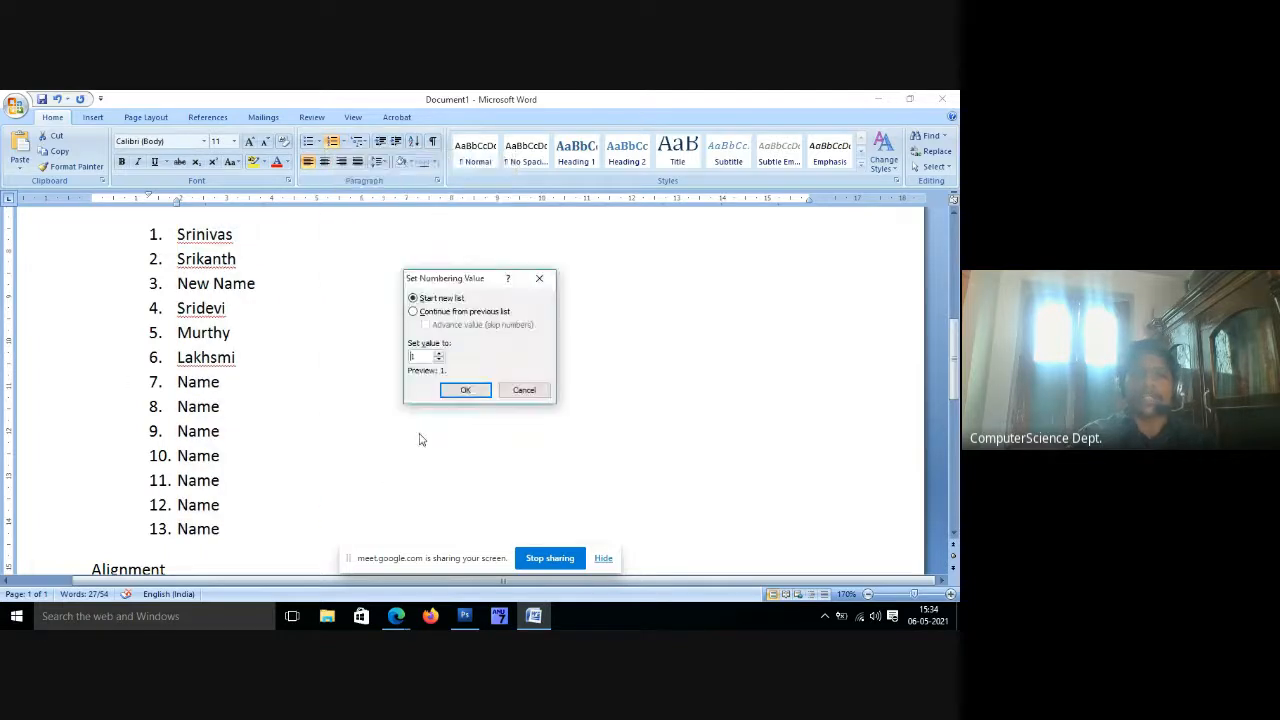
{"action": "left_click", "coordinate": [460, 393]}
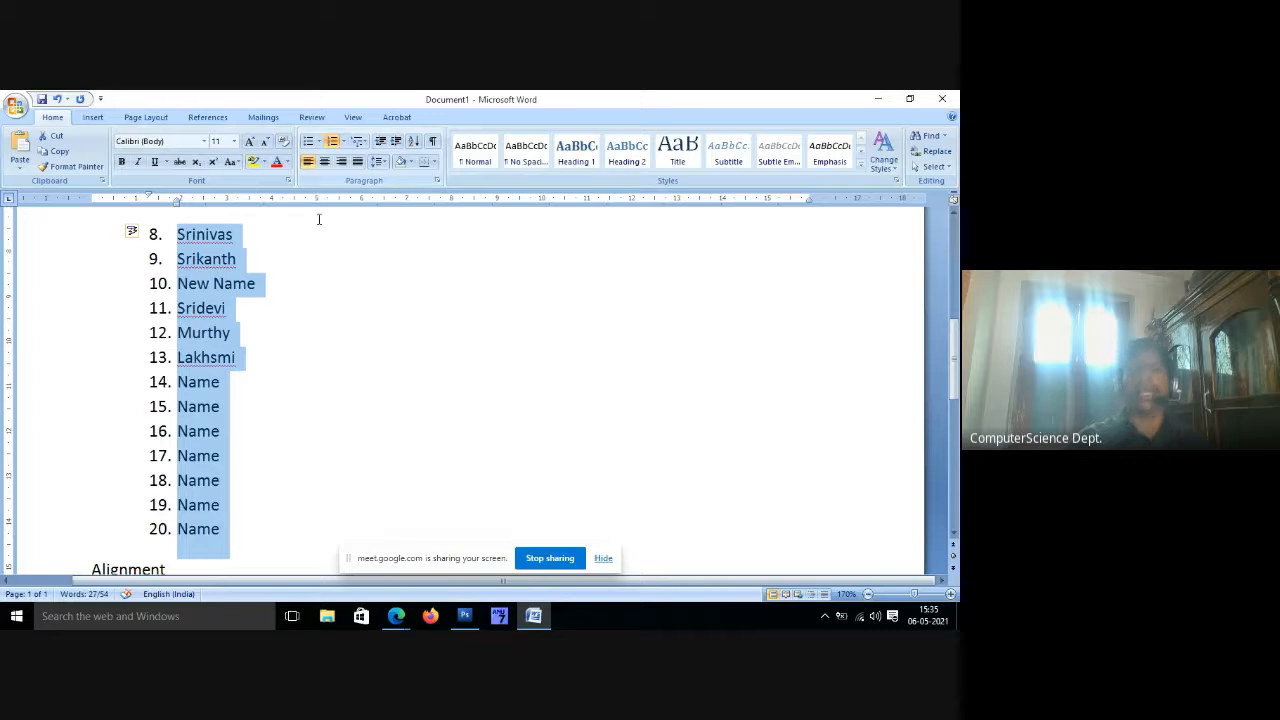
Add four lines below "Alignment" reading "Left Align", "Center align", "Right Align" and "Justify Aligm".
{"action": "scroll", "coordinate": [297, 331], "scroll_direction": "down", "scroll_amount": 3}
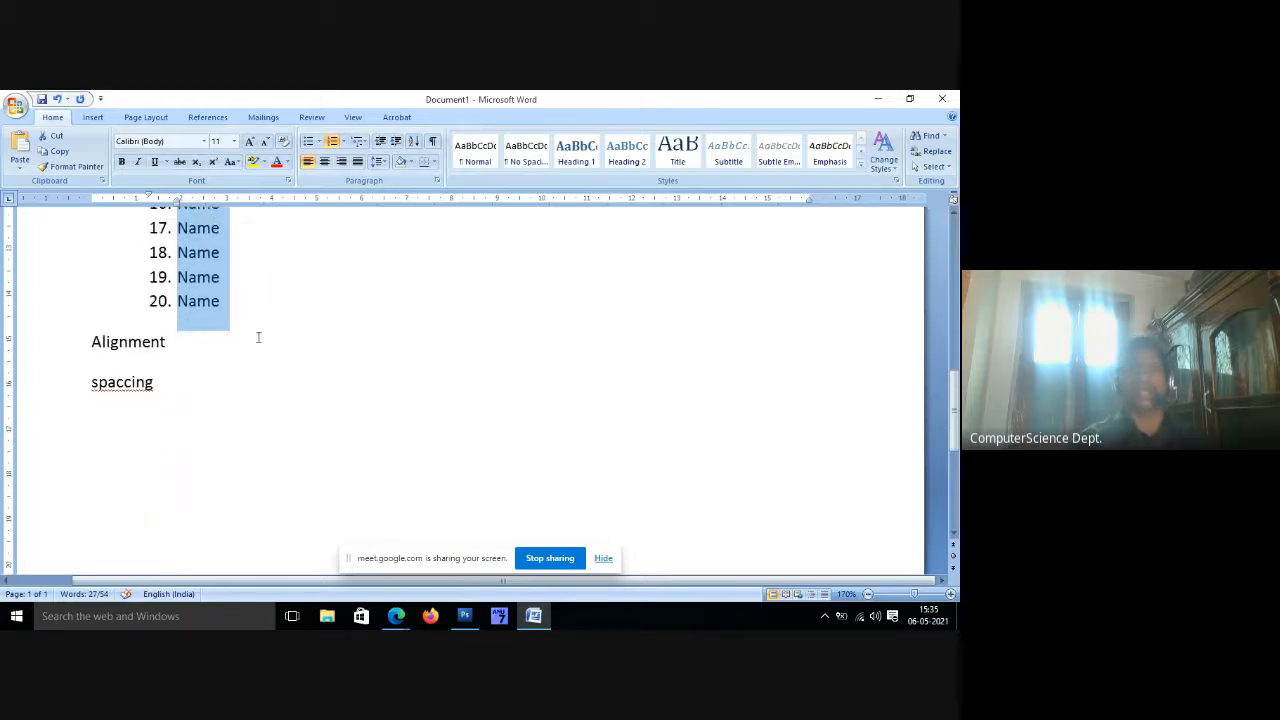
{"action": "left_click", "coordinate": [209, 346]}
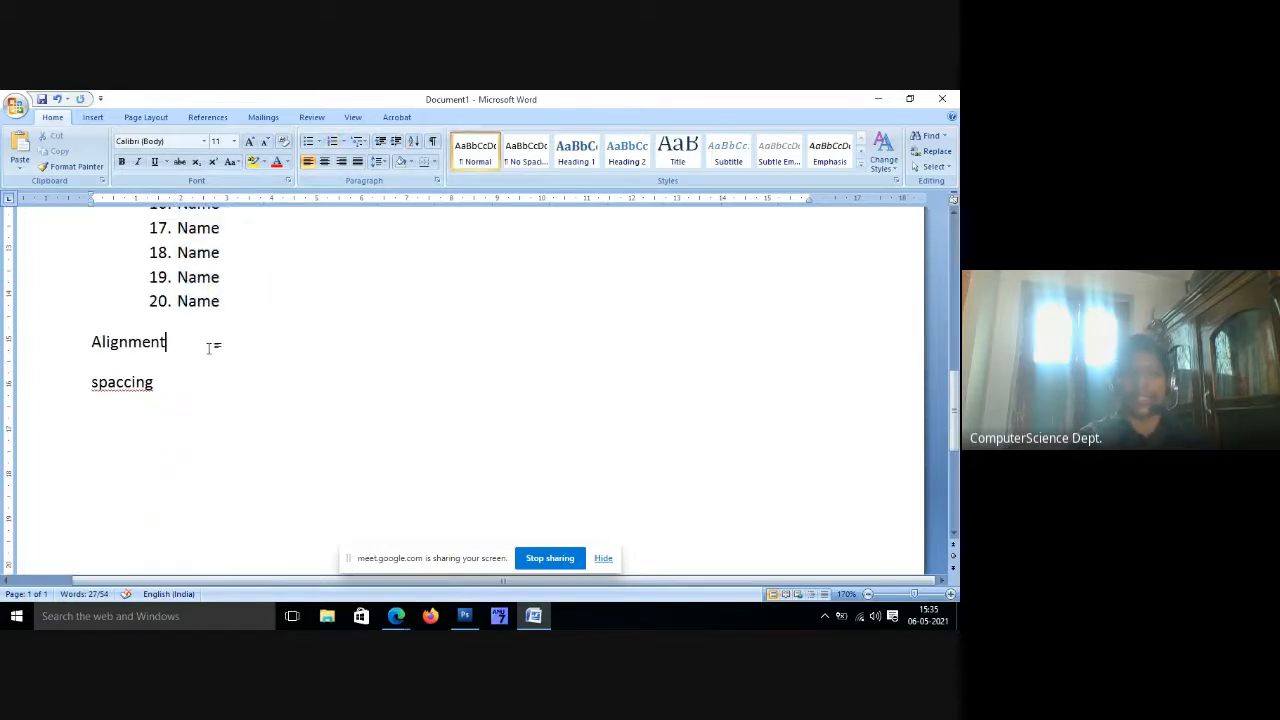
{"action": "key", "text": "Return"}
{"action": "type", "text": "Lef"}
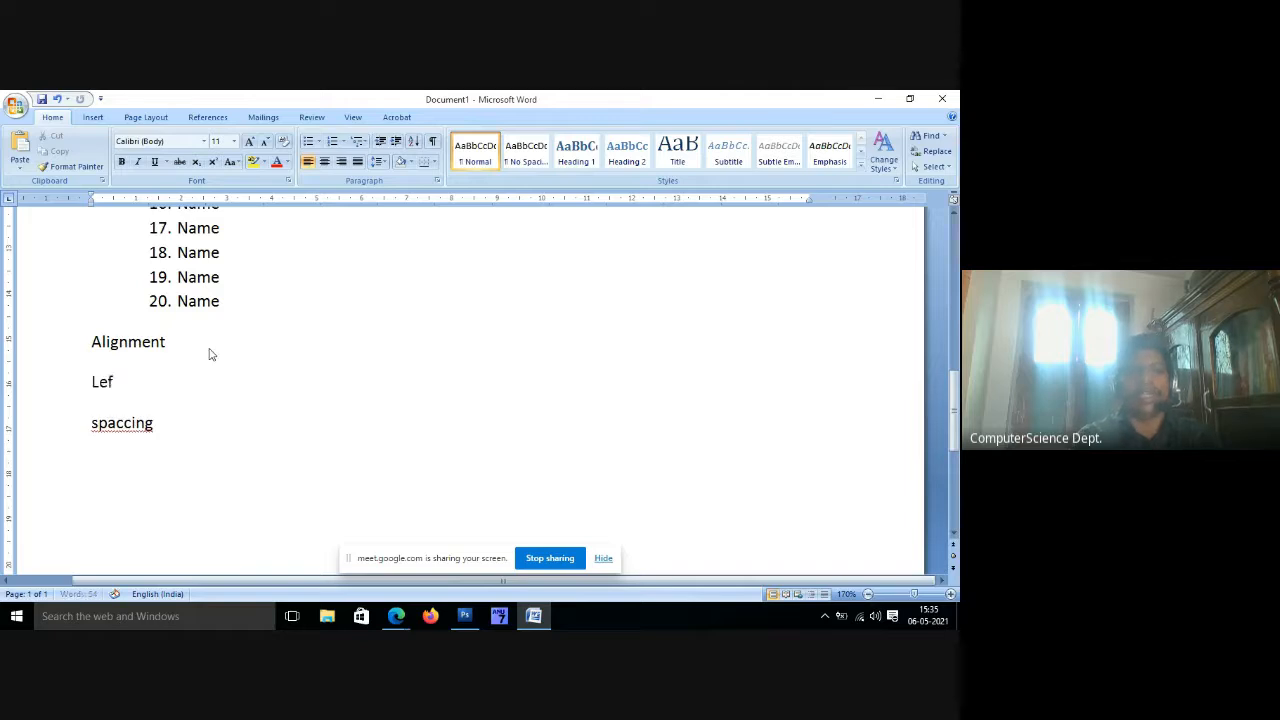
{"action": "type", "text": "t Align"}
{"action": "key", "text": "Return"}
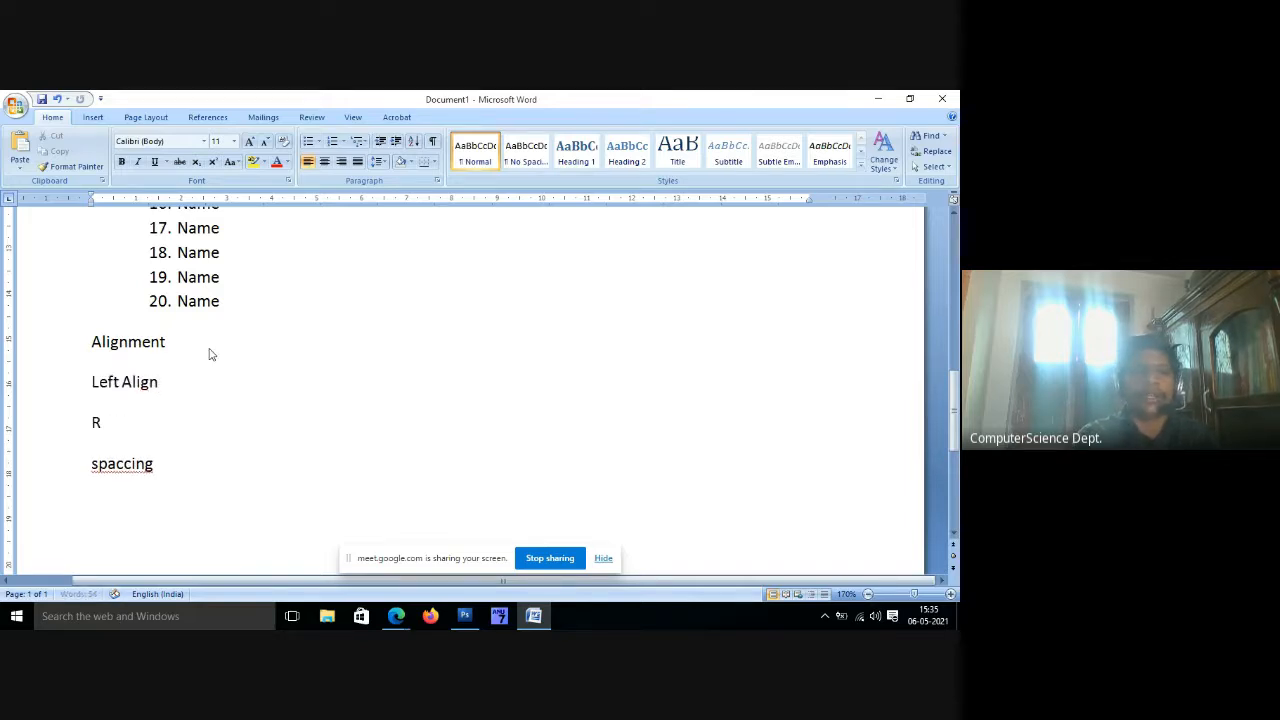
{"action": "type", "text": "R"}
{"action": "key", "text": "BackSpace"}
{"action": "type", "text": "Center align"}
{"action": "key", "text": "Return"}
{"action": "type", "text": "Righ"}
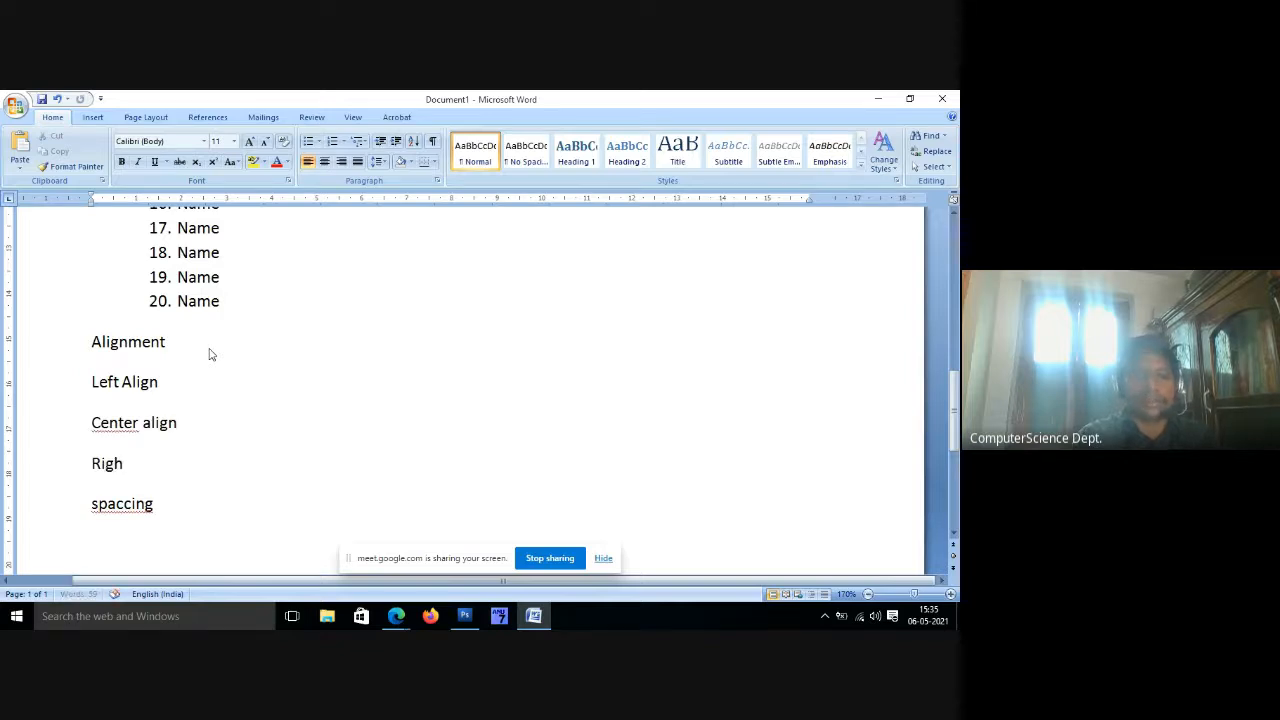
{"action": "type", "text": "t Align"}
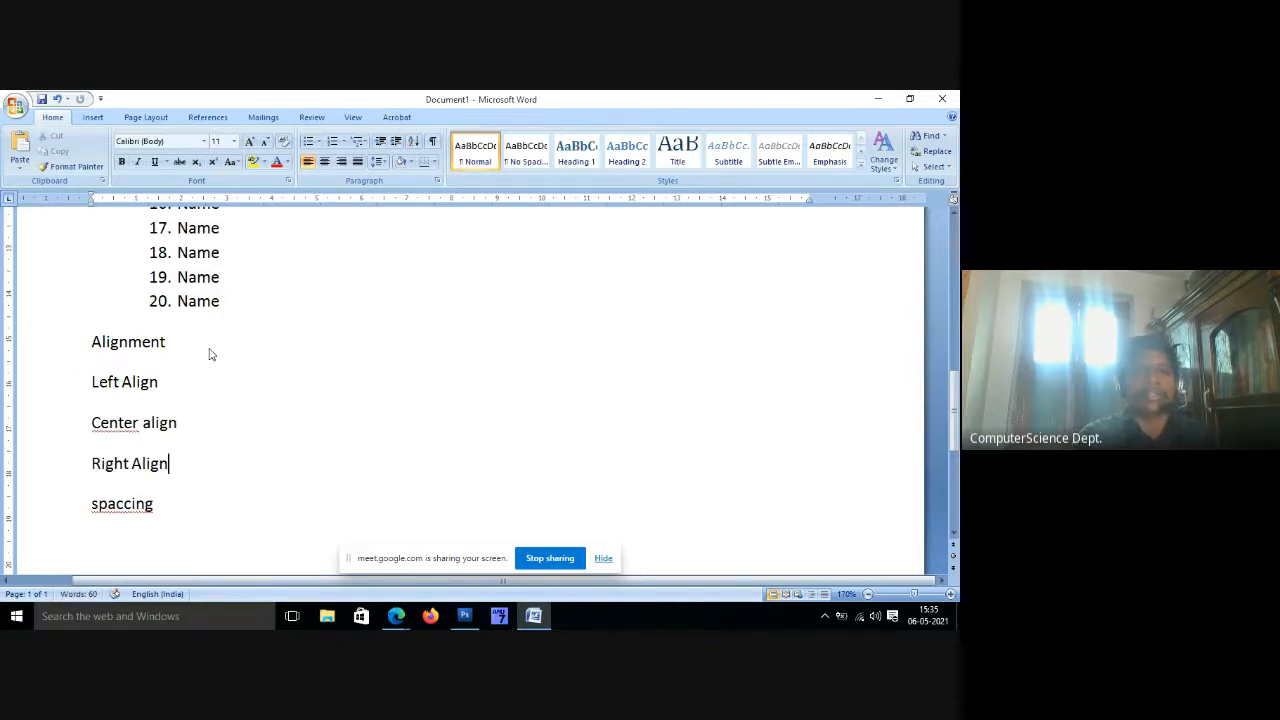
{"action": "key", "text": "Return"}
{"action": "type", "text": "Justify"}
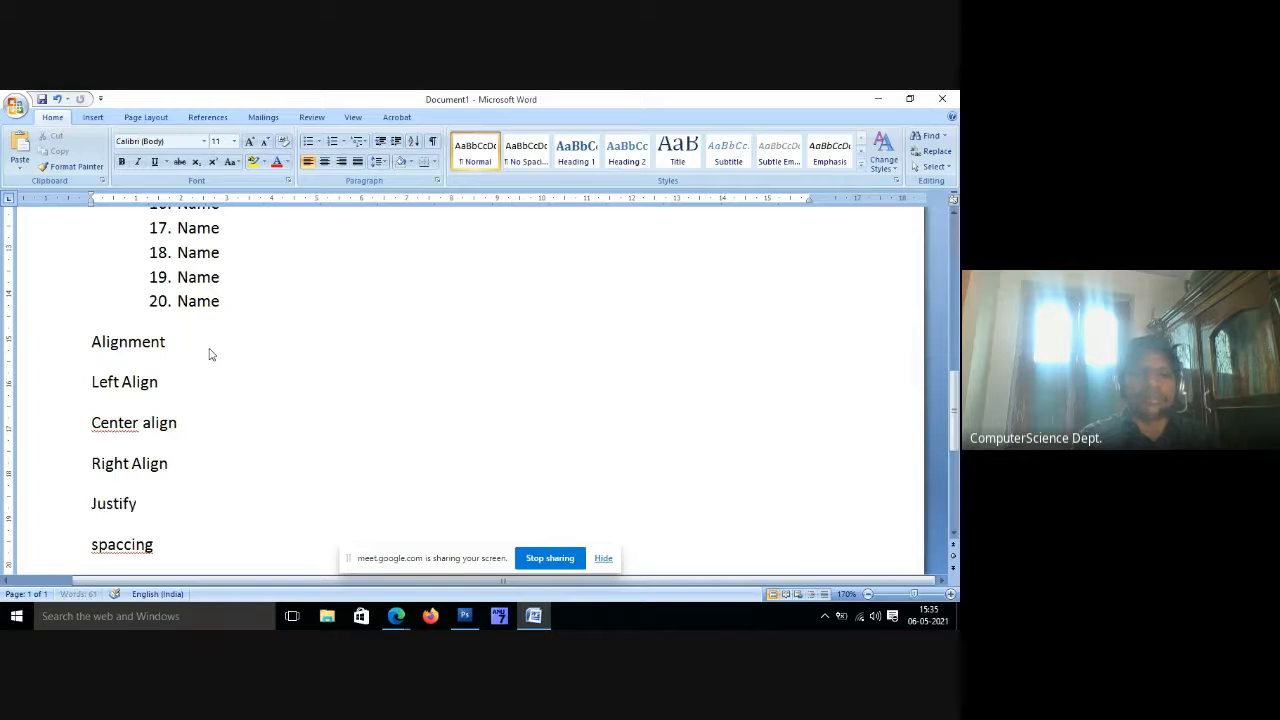
{"action": "type", "text": " Aligm"}
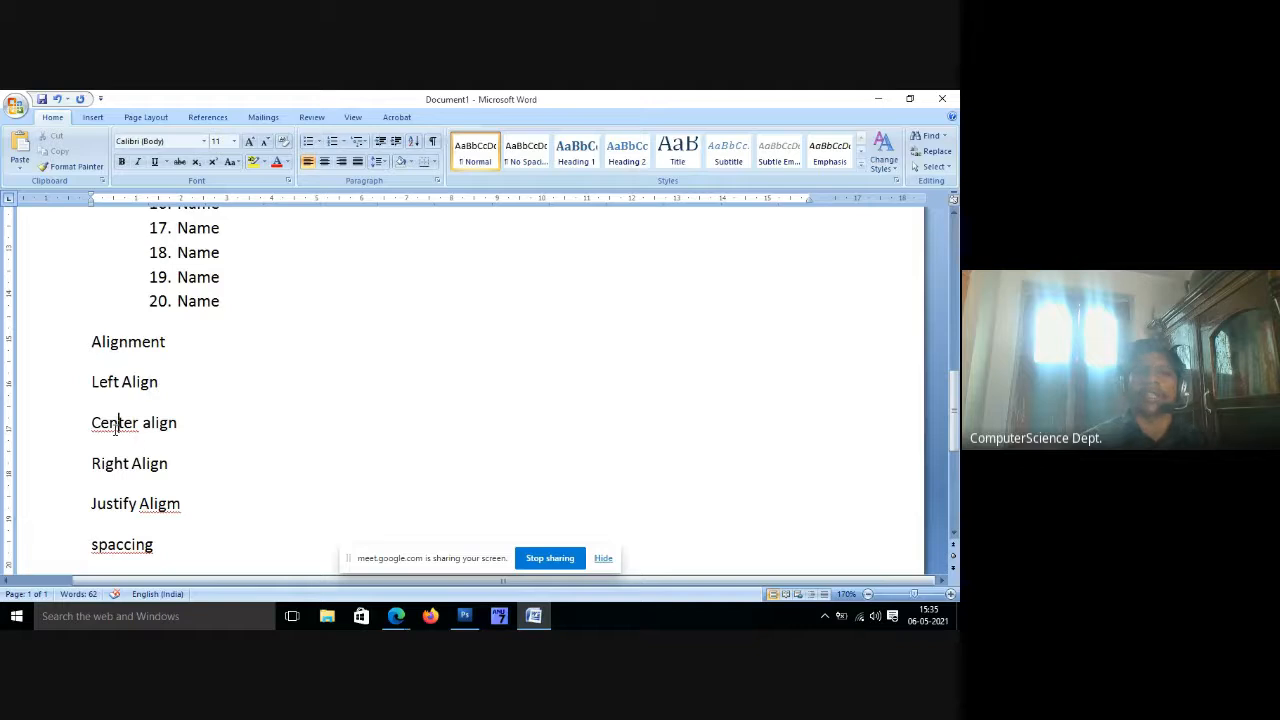
Center the "Center align" line and align the "Right Align" line to the right margin.
{"action": "left_click", "coordinate": [69, 417]}
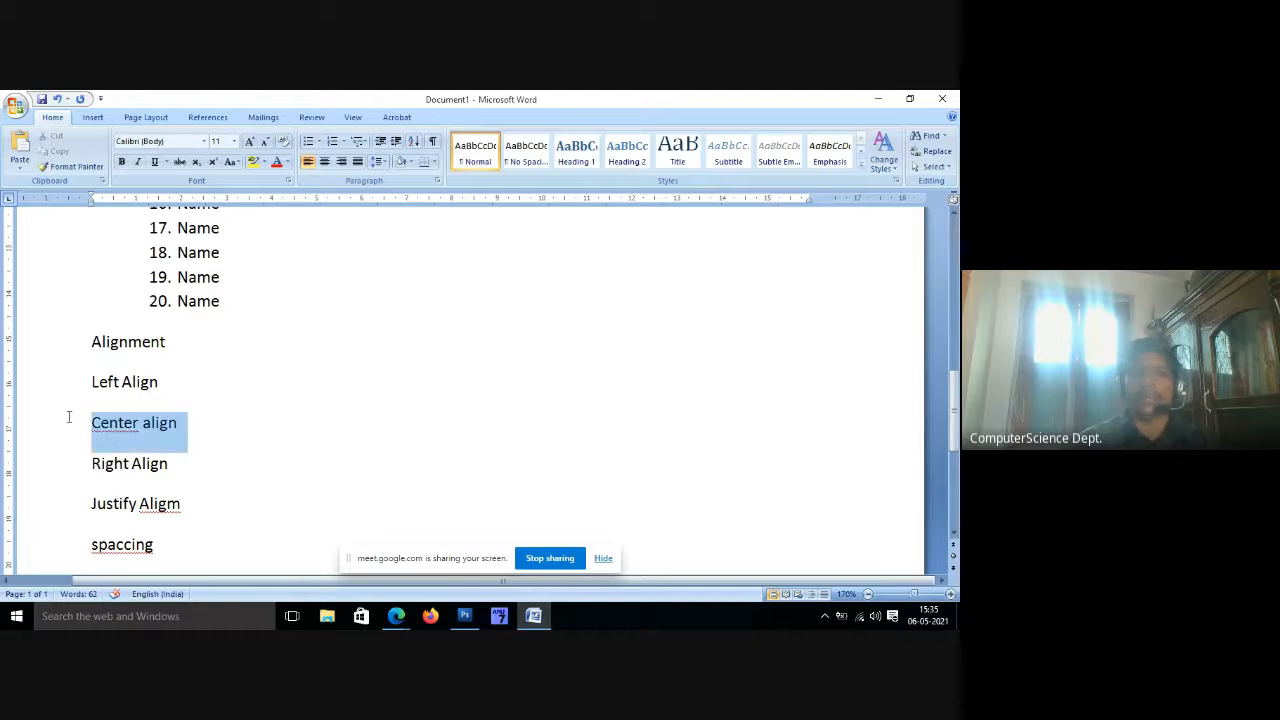
{"action": "left_click", "coordinate": [325, 163]}
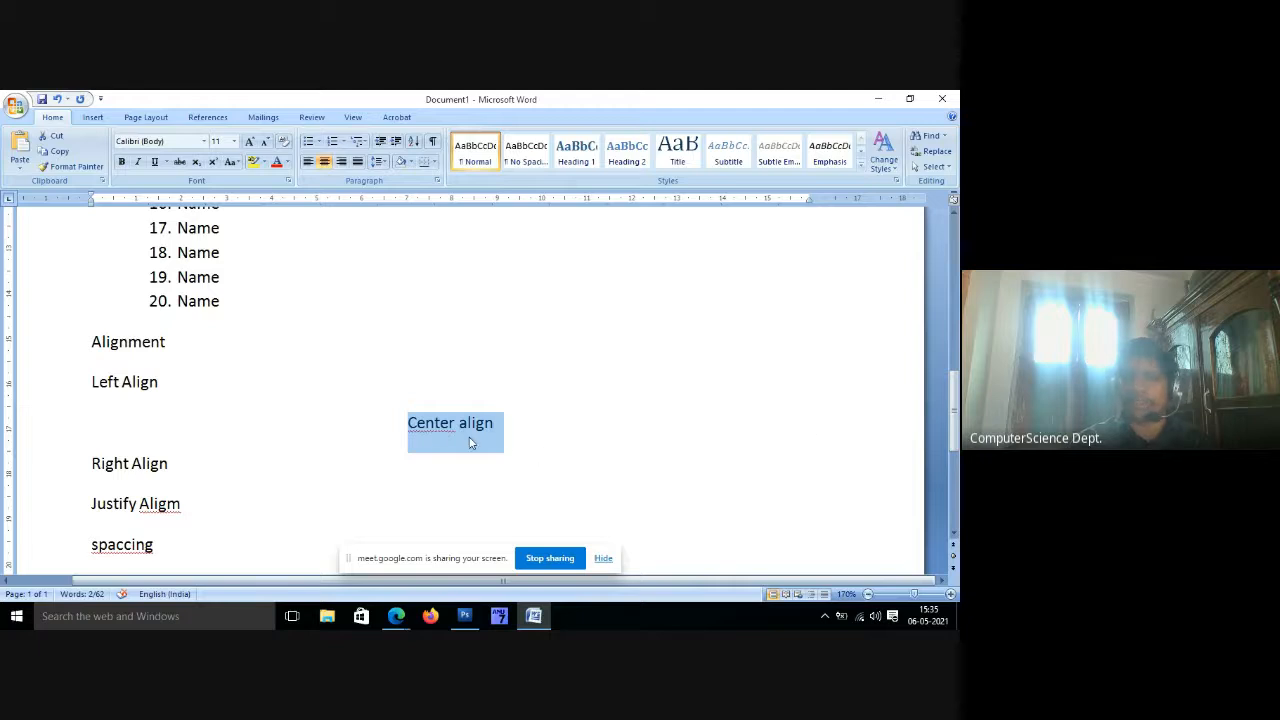
{"action": "left_click_drag", "start_coordinate": [173, 465], "coordinate": [91, 465]}
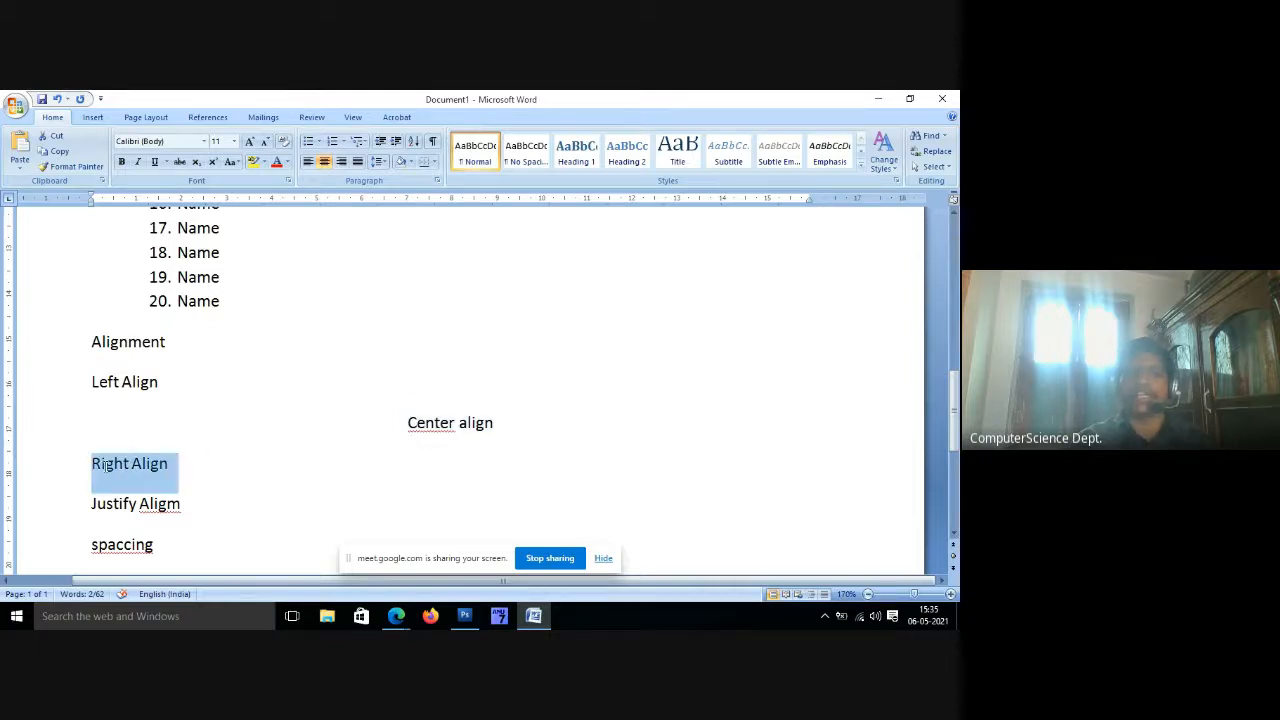
{"action": "left_click", "coordinate": [341, 162]}
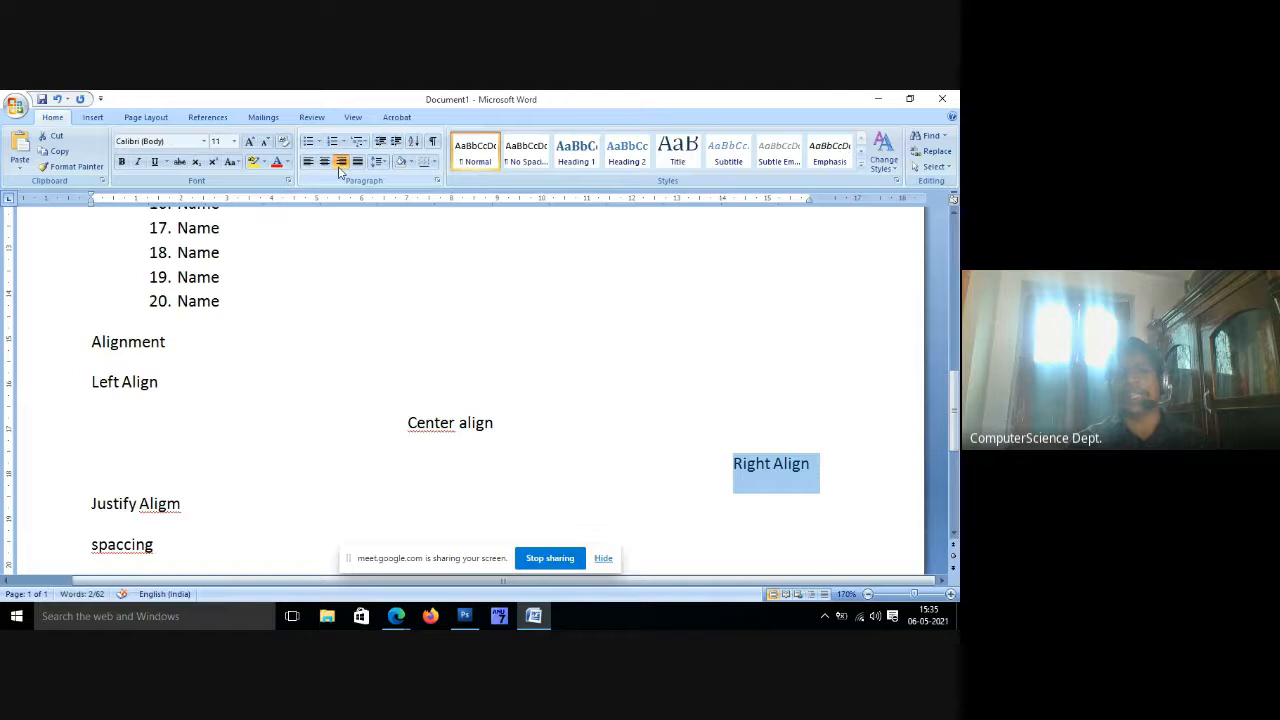
{"action": "left_click", "coordinate": [214, 500]}
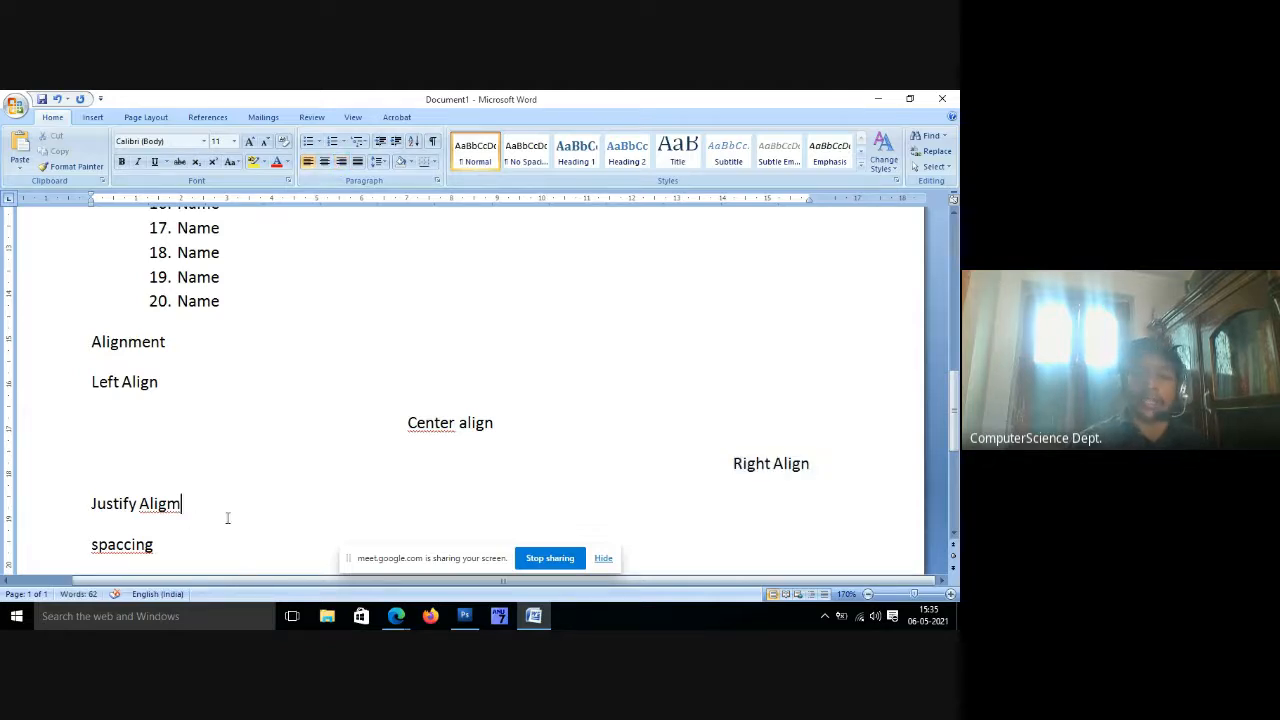
Correct the last alignment line to "Justify Align" and add "Learning is a life long Process." on a new line below it.
{"action": "key", "text": "BackSpace"}
{"action": "type", "text": "n"}
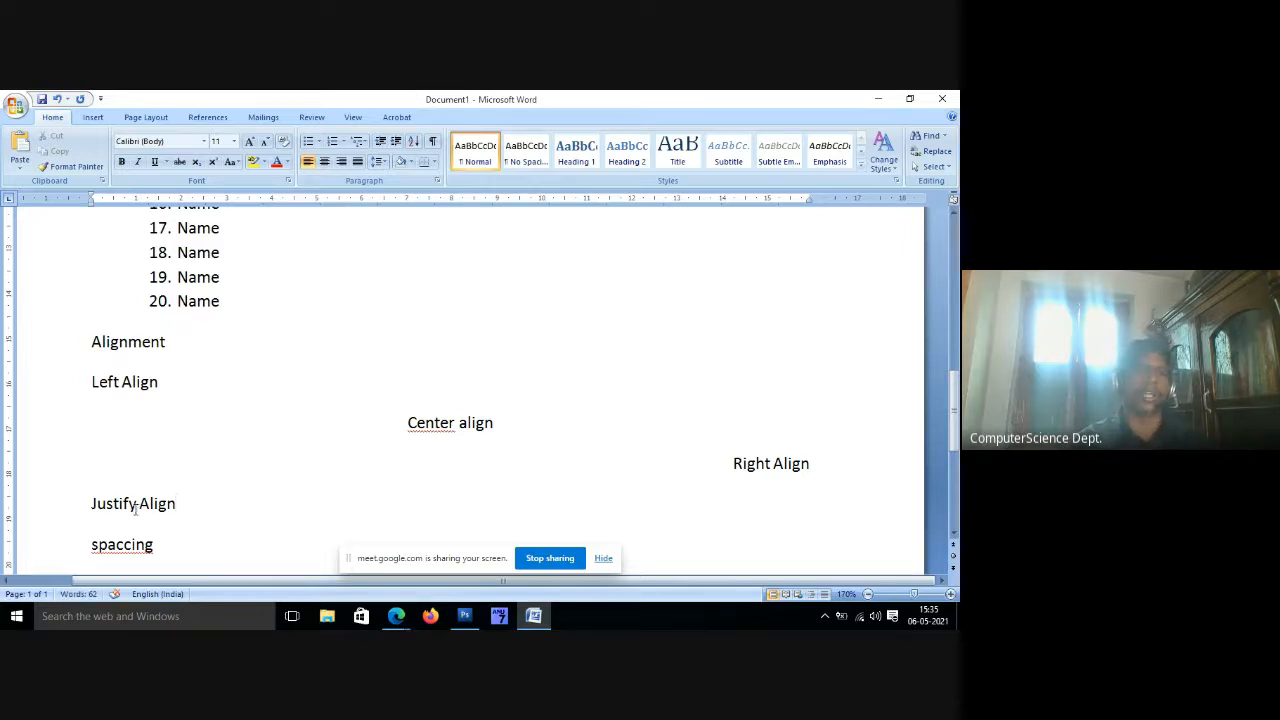
{"action": "scroll", "coordinate": [287, 404], "scroll_direction": "down", "scroll_amount": 2}
{"action": "key", "text": "Return"}
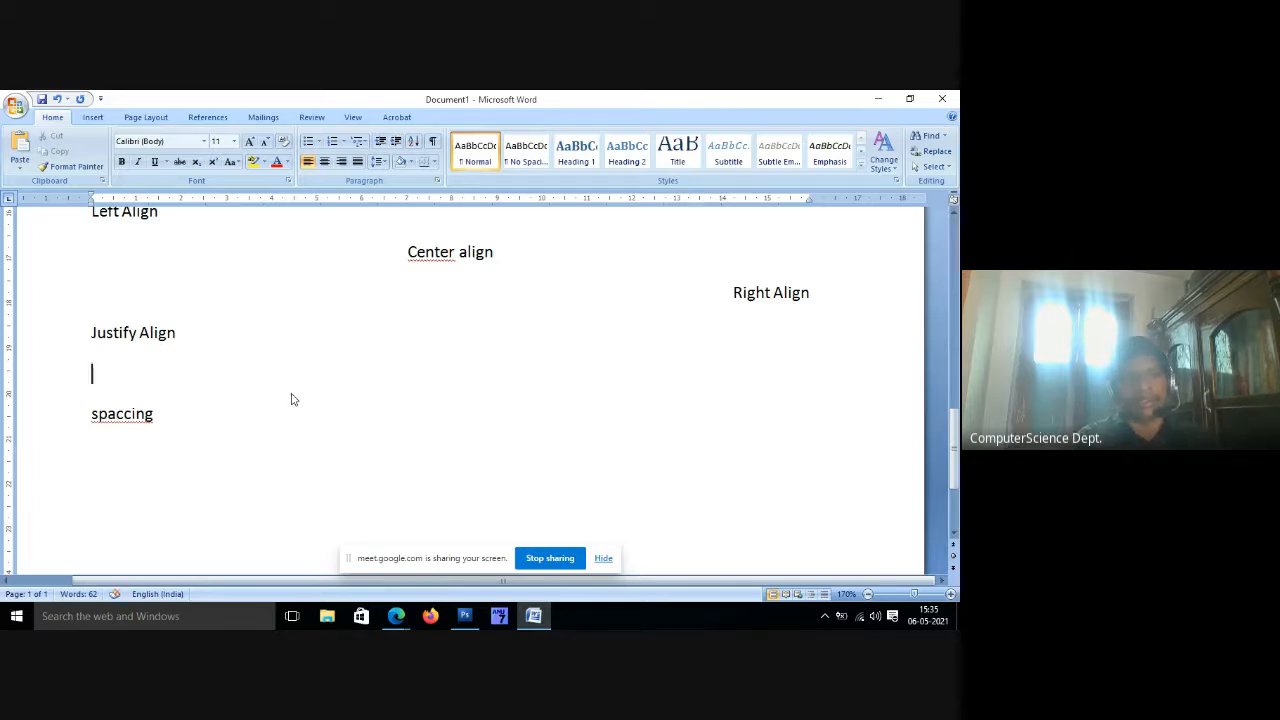
{"action": "type", "text": "Learning is a "}
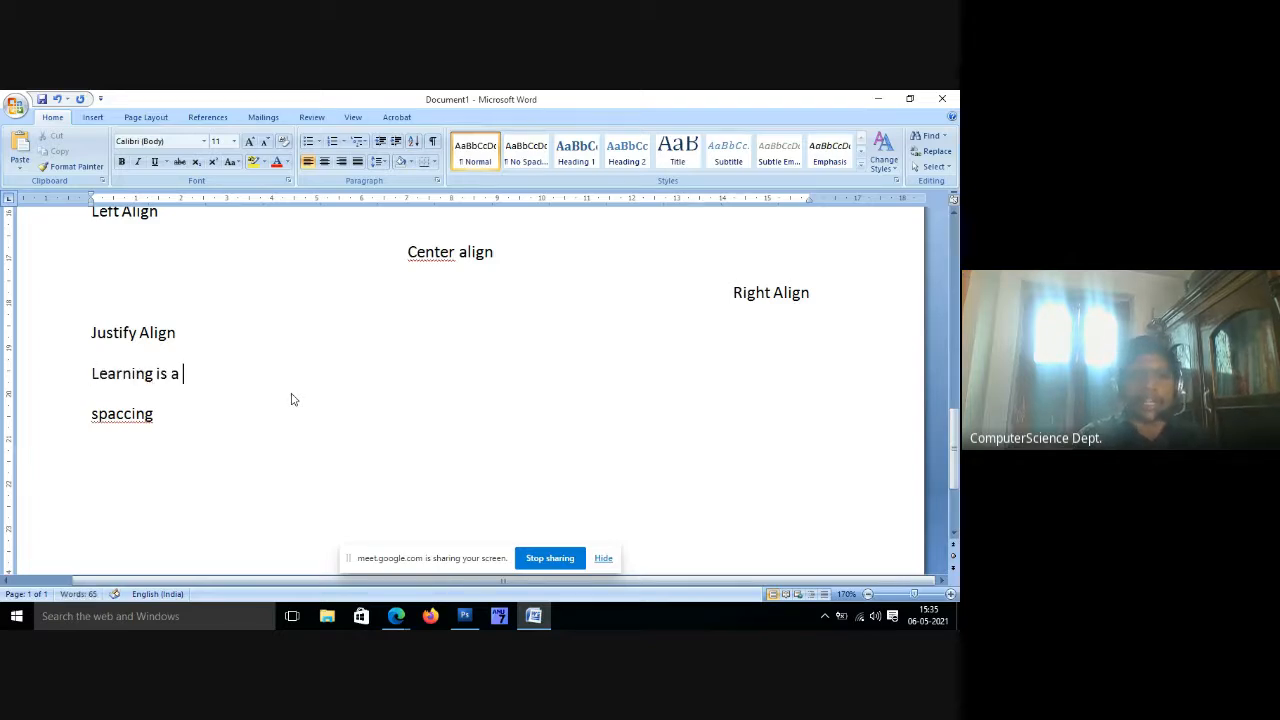
{"action": "type", "text": "life  long Prp"}
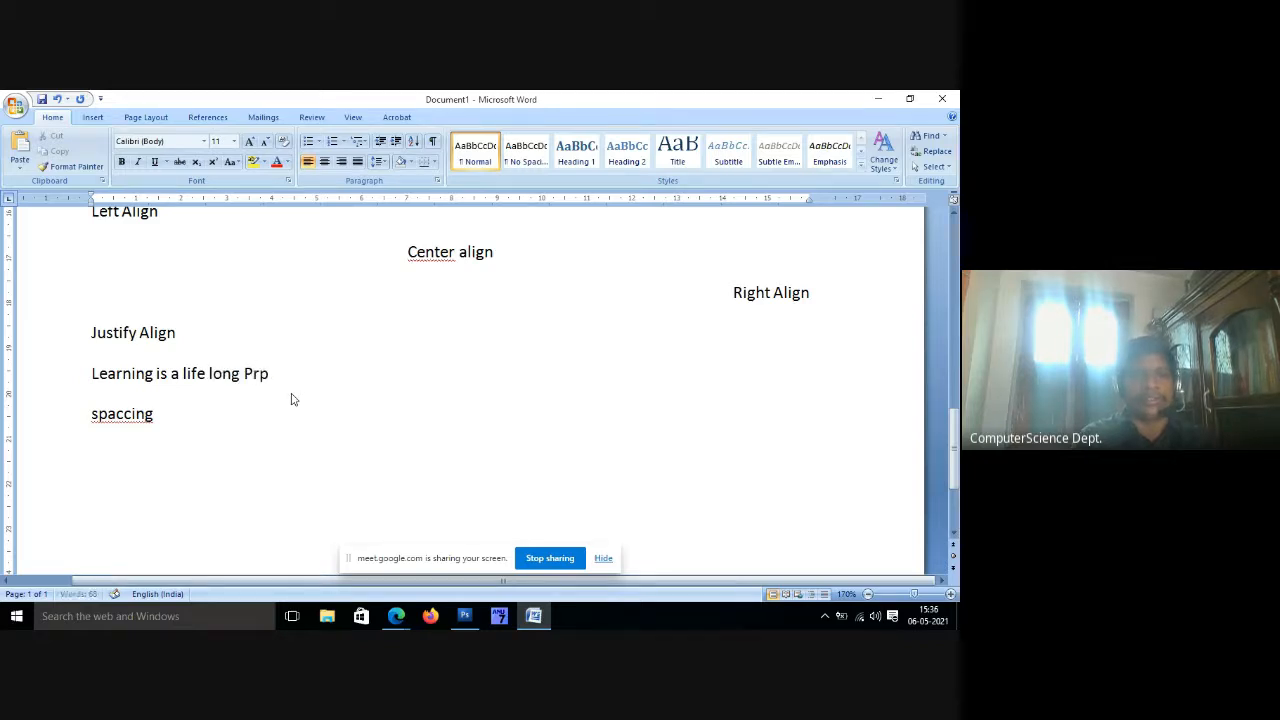
{"action": "key", "text": "BackSpace"}
{"action": "type", "text": "ocess."}
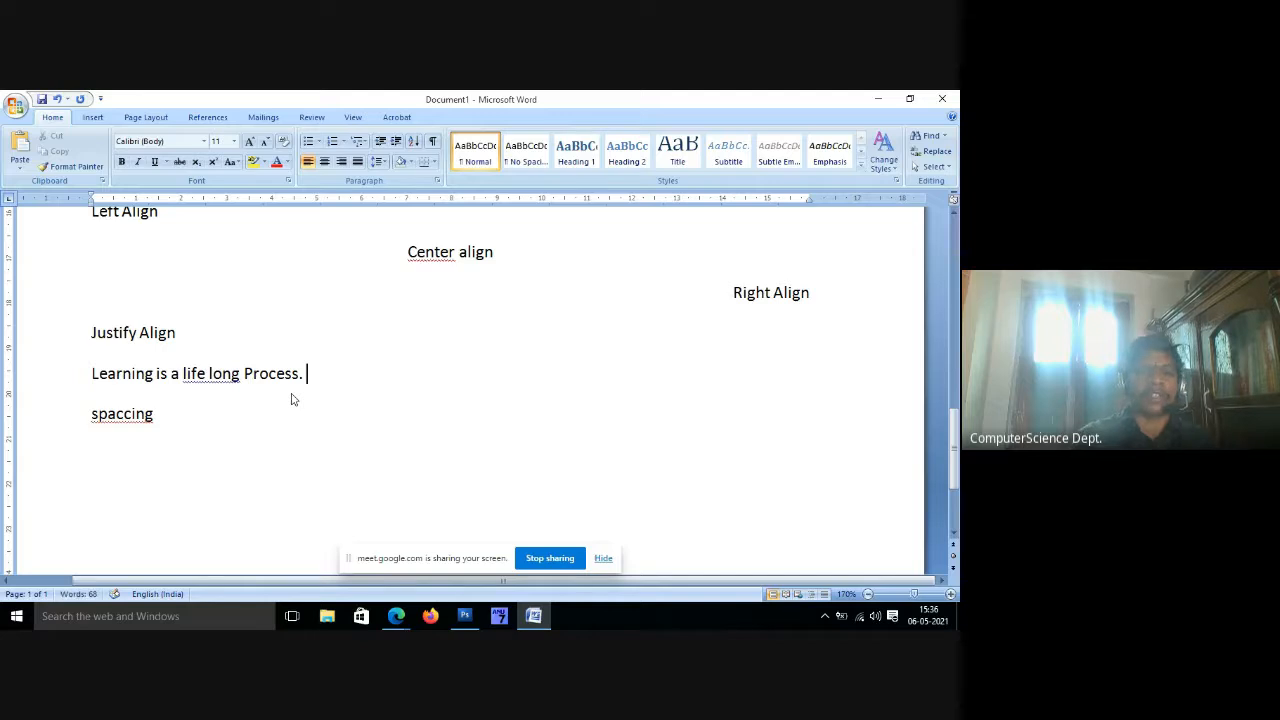
Copy the sentence "Learning is a life long Process." and repeat it until it fills a five-line paragraph.
{"action": "left_click", "coordinate": [86, 364]}
{"action": "left_click", "coordinate": [252, 376]}
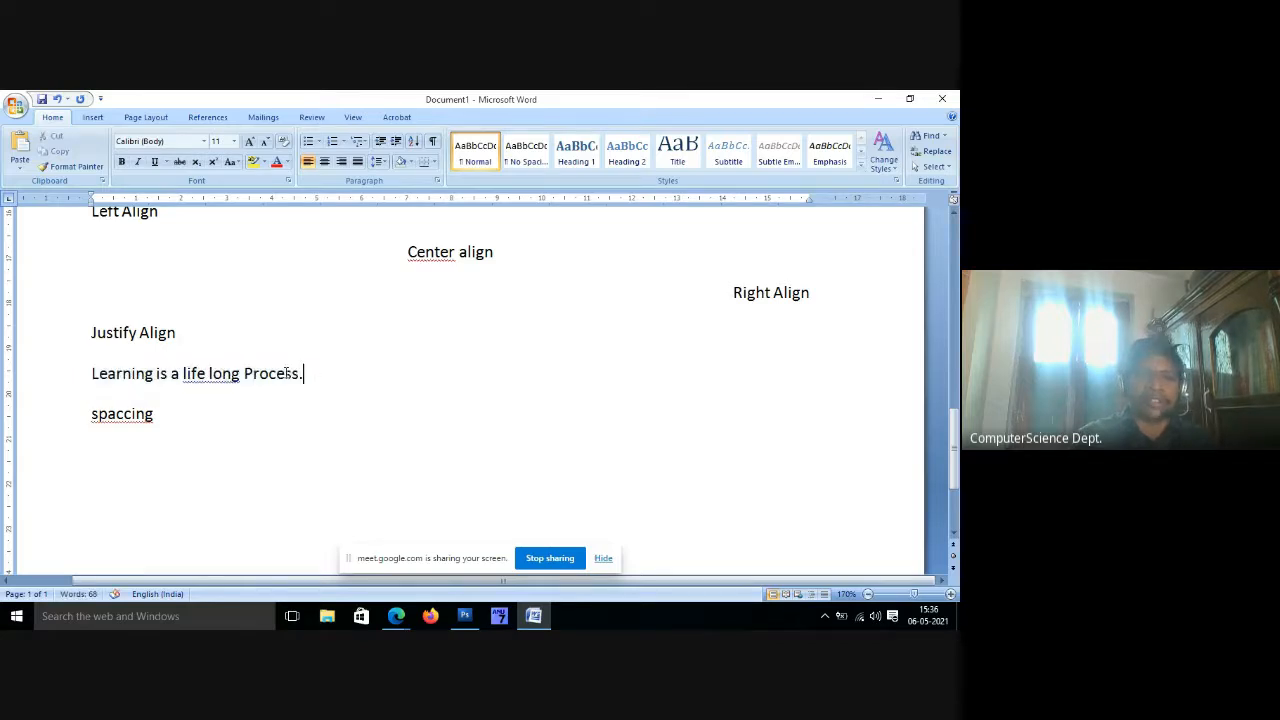
{"action": "left_click_drag", "start_coordinate": [314, 374], "coordinate": [100, 370]}
{"action": "left_click", "coordinate": [101, 372]}
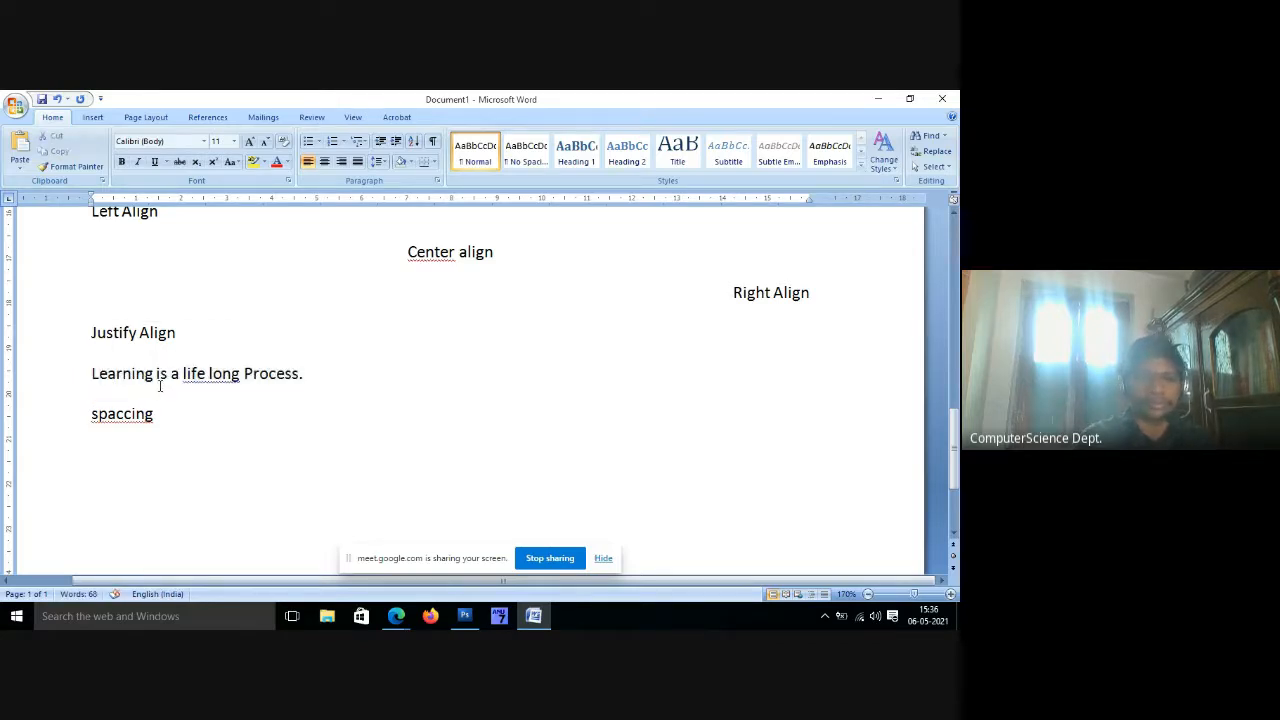
{"action": "key", "text": "ctrl+shift+Right"}
{"action": "key", "text": "ctrl+shift+Right"}
{"action": "key", "text": "ctrl+shift+Right"}
{"action": "key", "text": "ctrl+shift+Right"}
{"action": "key", "text": "ctrl+shift+Right"}
{"action": "key", "text": "ctrl+shift+Right"}
{"action": "key", "text": "ctrl+shift+Right"}
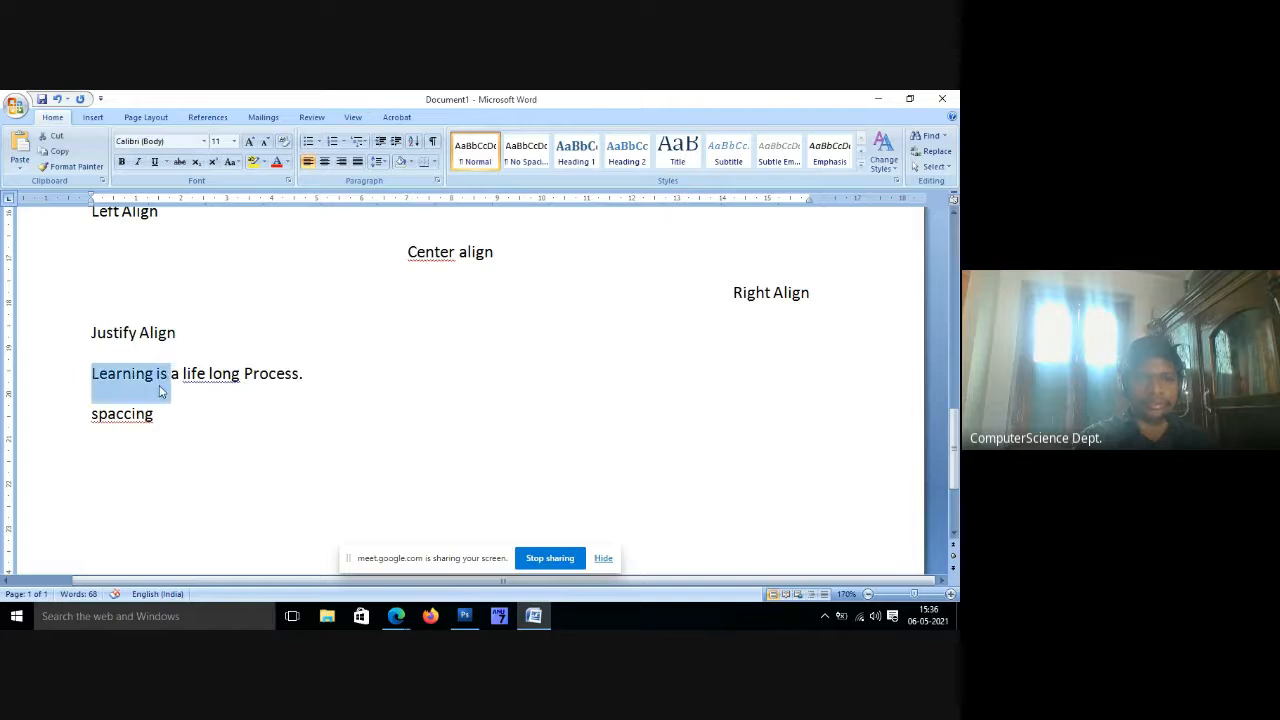
{"action": "key", "text": "ctrl+c"}
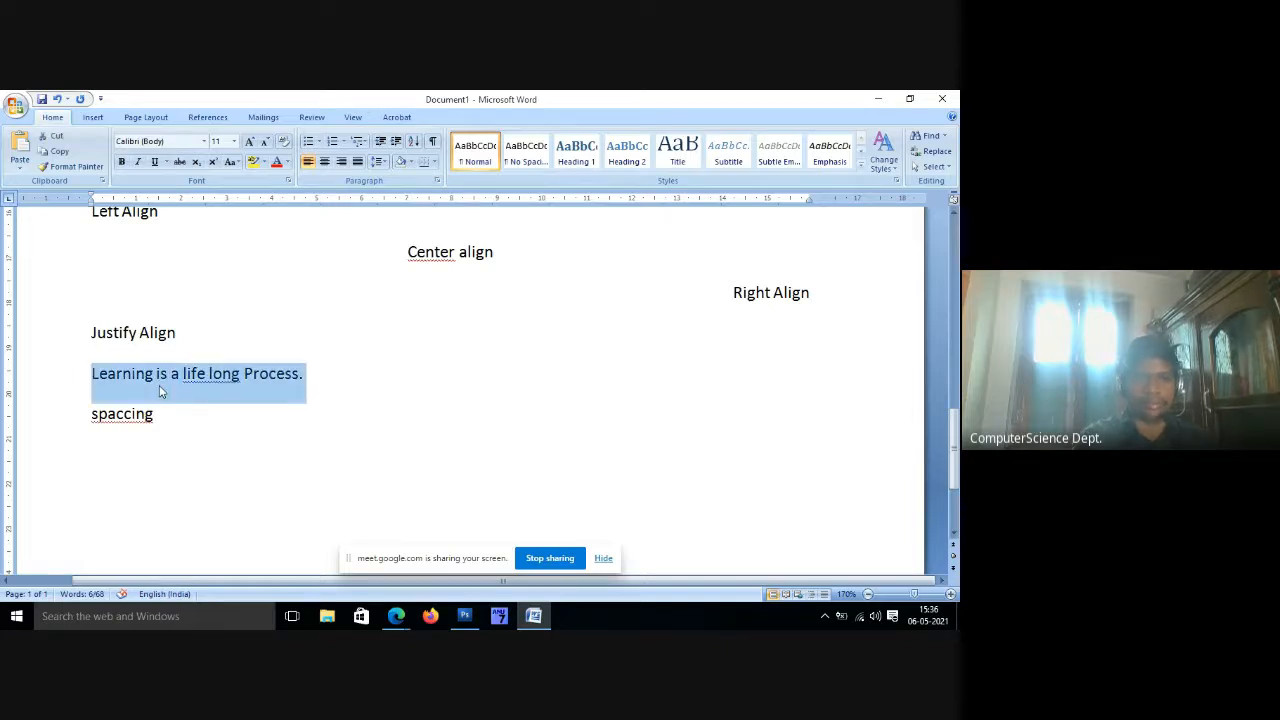
{"action": "key", "text": "End"}
{"action": "key", "text": "ctrl+v"}
{"action": "key", "text": "ctrl+v"}
{"action": "key", "text": "ctrl+v"}
{"action": "key", "text": "ctrl+v"}
{"action": "key", "text": "ctrl+v"}
{"action": "key", "text": "ctrl+v"}
{"action": "key", "text": "ctrl+v"}
{"action": "key", "text": "ctrl+v"}
{"action": "key", "text": "ctrl+v"}
{"action": "key", "text": "ctrl+v"}
{"action": "key", "text": "ctrl+v"}
{"action": "key", "text": "ctrl+v"}
{"action": "key", "text": "ctrl+v"}
{"action": "key", "text": "ctrl+v"}
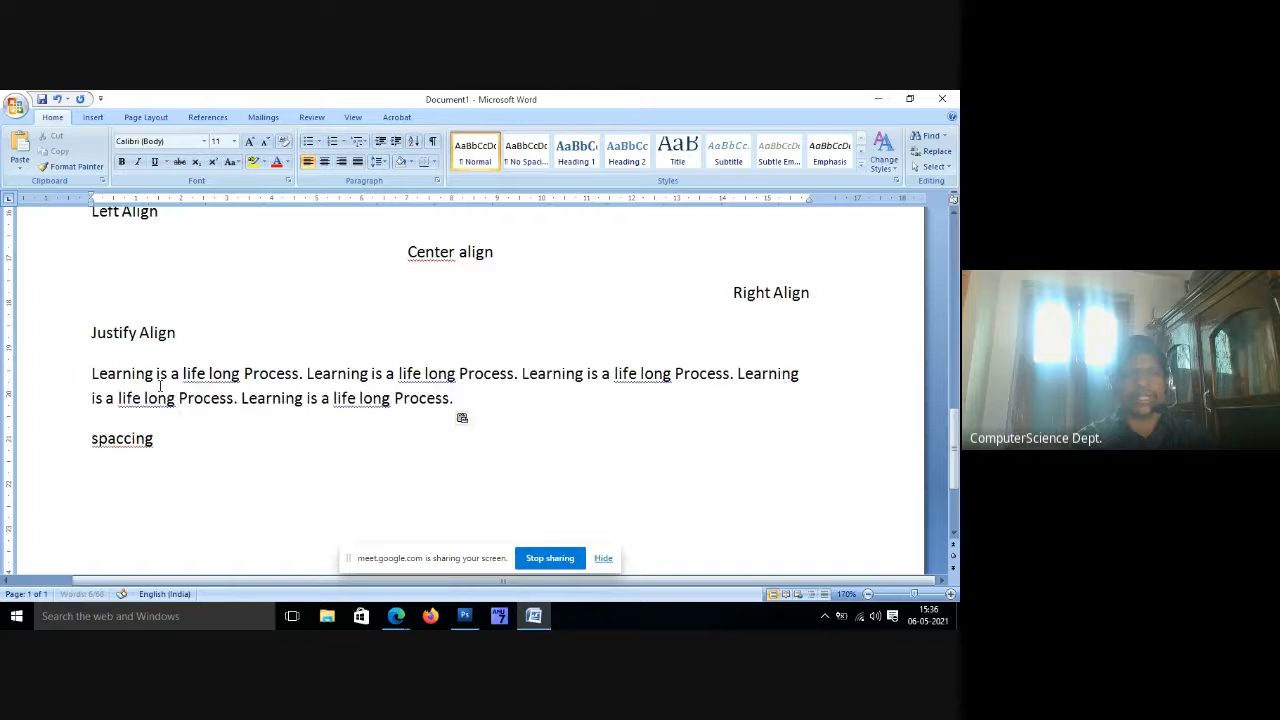
{"action": "key", "text": "ctrl+v"}
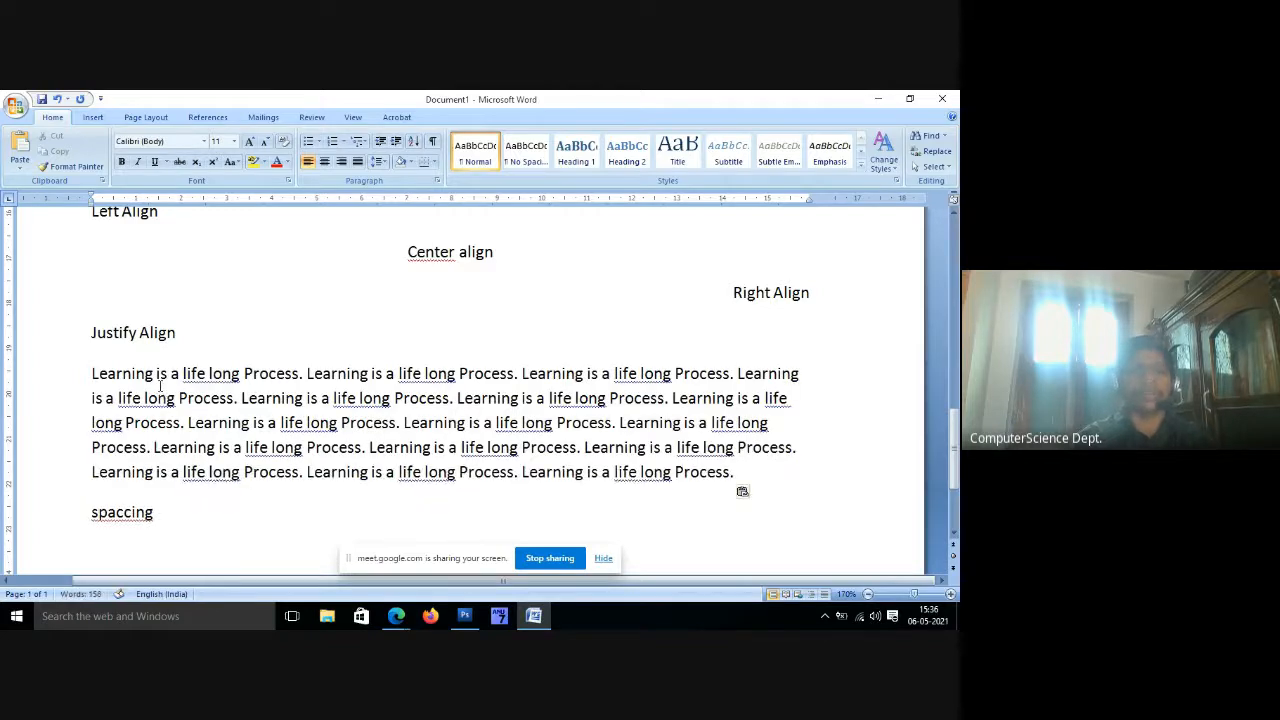
Add a second five-line paragraph below the first, made of the same copied sentence.
{"action": "key", "text": "Return"}
{"action": "key", "text": "ctrl+v"}
{"action": "key", "text": "ctrl+v"}
{"action": "key", "text": "ctrl+v"}
{"action": "key", "text": "ctrl+v"}
{"action": "key", "text": "ctrl+v"}
{"action": "key", "text": "ctrl+v"}
{"action": "key", "text": "ctrl+v"}
{"action": "key", "text": "ctrl+v"}
{"action": "key", "text": "ctrl+v"}
{"action": "key", "text": "ctrl+v"}
{"action": "key", "text": "ctrl+v"}
{"action": "key", "text": "ctrl+v"}
{"action": "key", "text": "ctrl+v"}
{"action": "key", "text": "ctrl+v"}
{"action": "key", "text": "ctrl+v"}
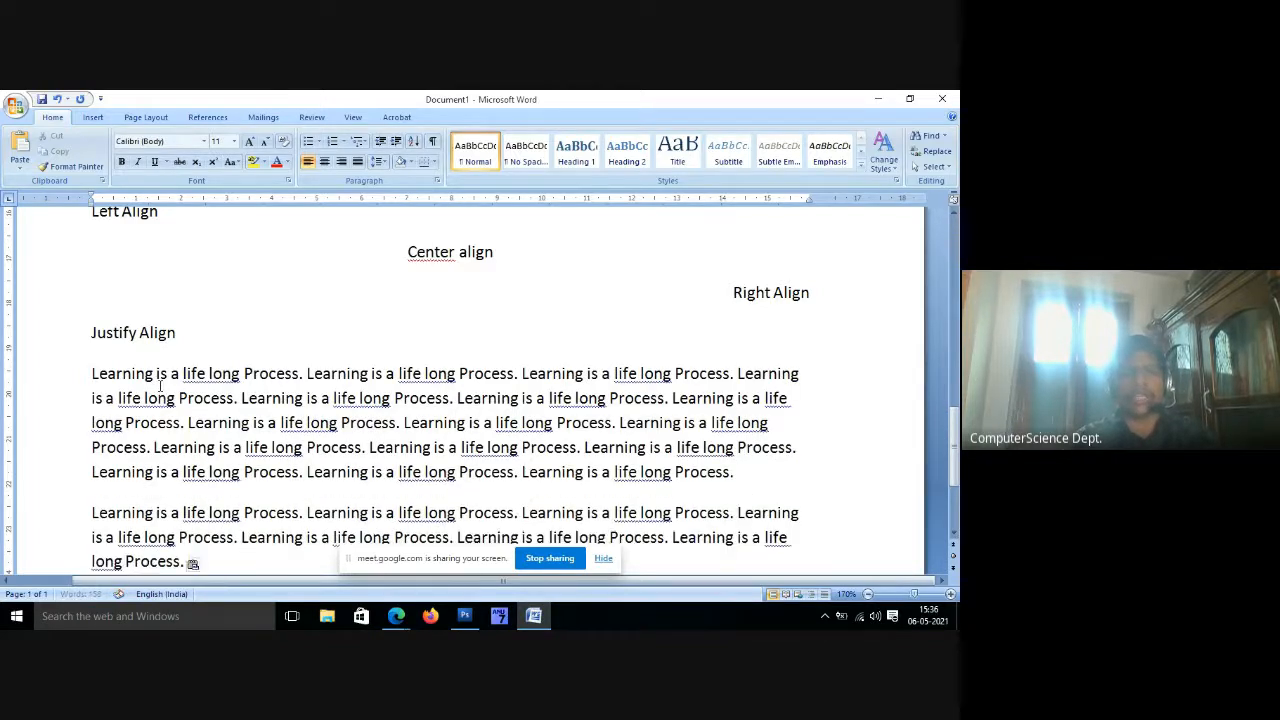
{"action": "key", "text": "ctrl+v"}
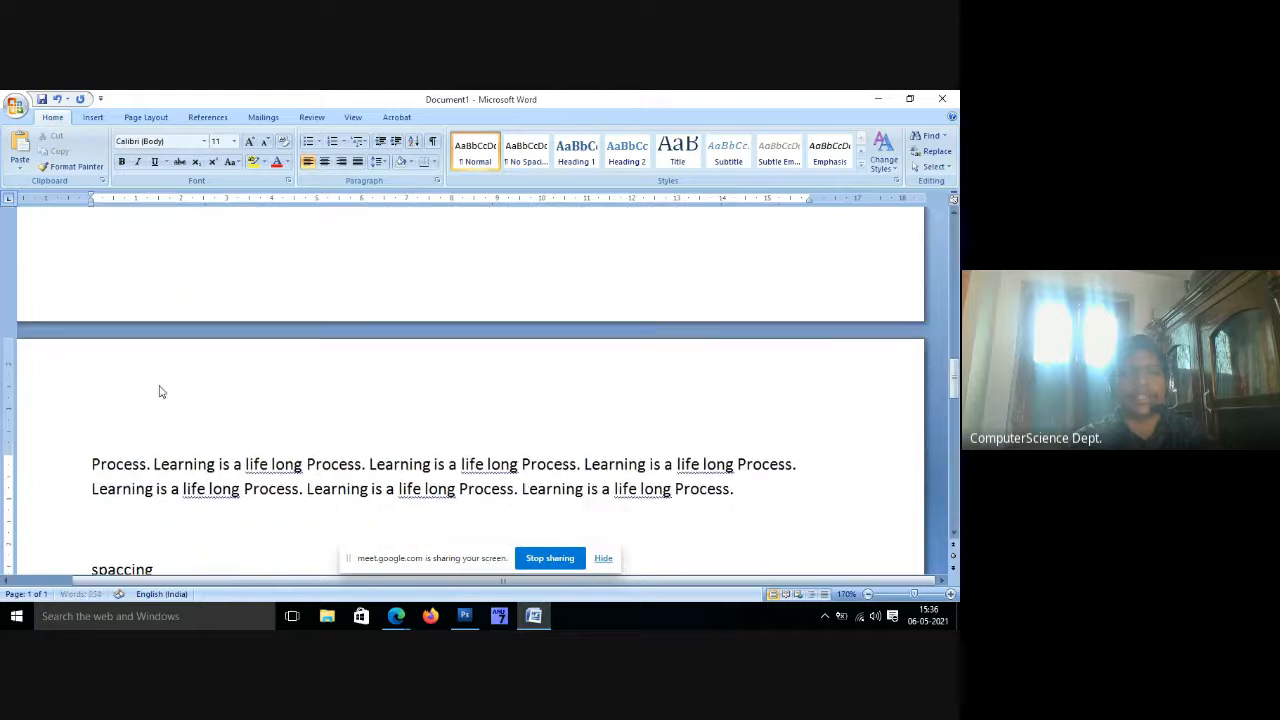
Add a third paragraph of four lines by repeating the copied sentence.
{"action": "key", "text": "Return"}
{"action": "key", "text": "ctrl+v"}
{"action": "key", "text": "ctrl+v"}
{"action": "key", "text": "ctrl+v"}
{"action": "key", "text": "ctrl+v"}
{"action": "key", "text": "ctrl+v"}
{"action": "key", "text": "ctrl+v"}
{"action": "key", "text": "ctrl+v"}
{"action": "key", "text": "ctrl+v"}
{"action": "key", "text": "ctrl+v"}
{"action": "key", "text": "ctrl+v"}
{"action": "key", "text": "ctrl+v"}
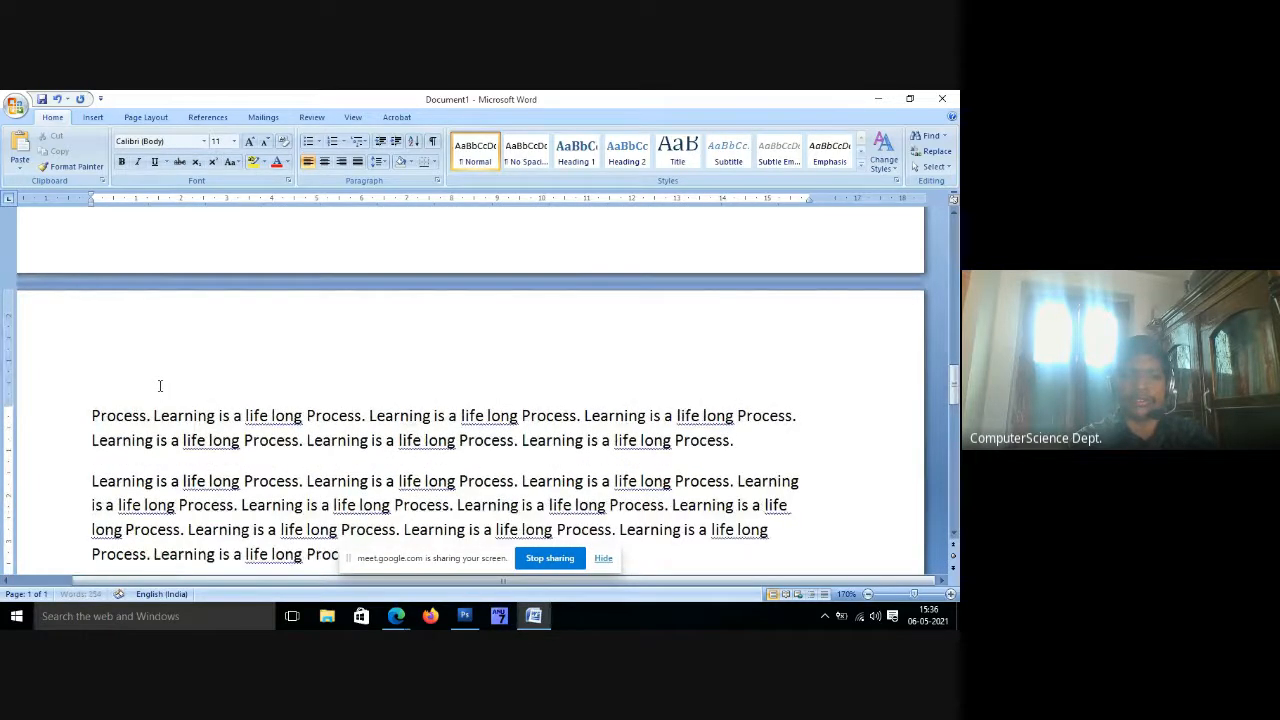
{"action": "key", "text": "ctrl+v"}
{"action": "key", "text": "ctrl+v"}
Add a fourth paragraph of six lines from the copied sentence.
{"action": "key", "text": "Return"}
{"action": "key", "text": "ctrl+v"}
{"action": "key", "text": "ctrl+v"}
{"action": "key", "text": "ctrl+v"}
{"action": "key", "text": "ctrl+v"}
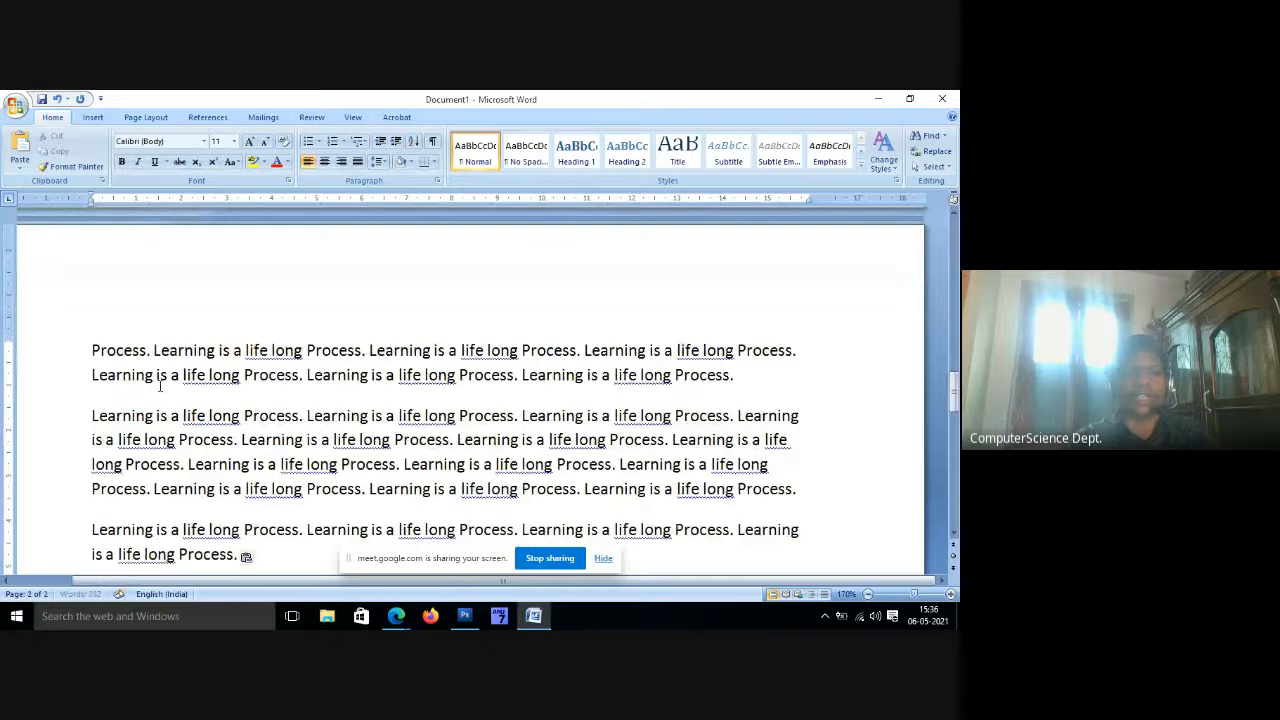
{"action": "key", "text": "ctrl+v"}
{"action": "key", "text": "ctrl+v"}
{"action": "key", "text": "ctrl+v"}
{"action": "key", "text": "ctrl+v"}
{"action": "key", "text": "ctrl+v"}
{"action": "key", "text": "ctrl+v"}
{"action": "key", "text": "ctrl+v"}
{"action": "key", "text": "ctrl+v"}
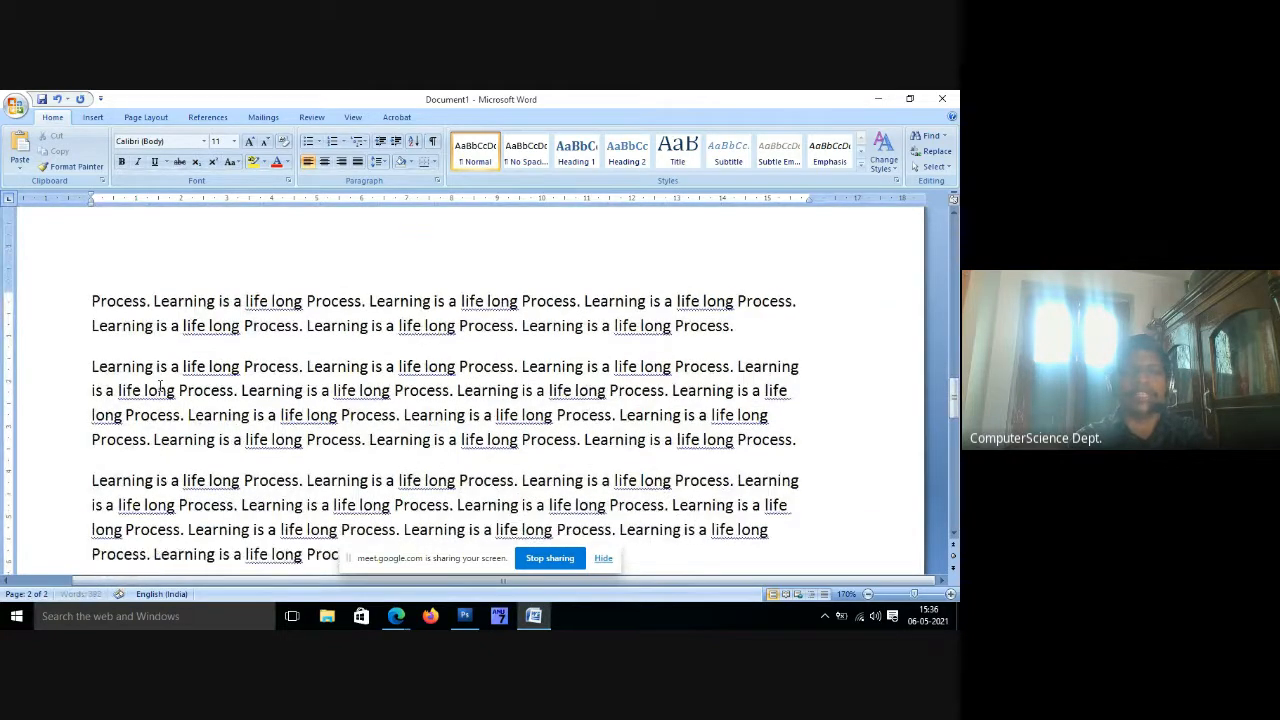
{"action": "key", "text": "ctrl+v"}
{"action": "key", "text": "ctrl+v"}
{"action": "key", "text": "ctrl+v"}
{"action": "key", "text": "ctrl+v"}
{"action": "key", "text": "ctrl+v"}
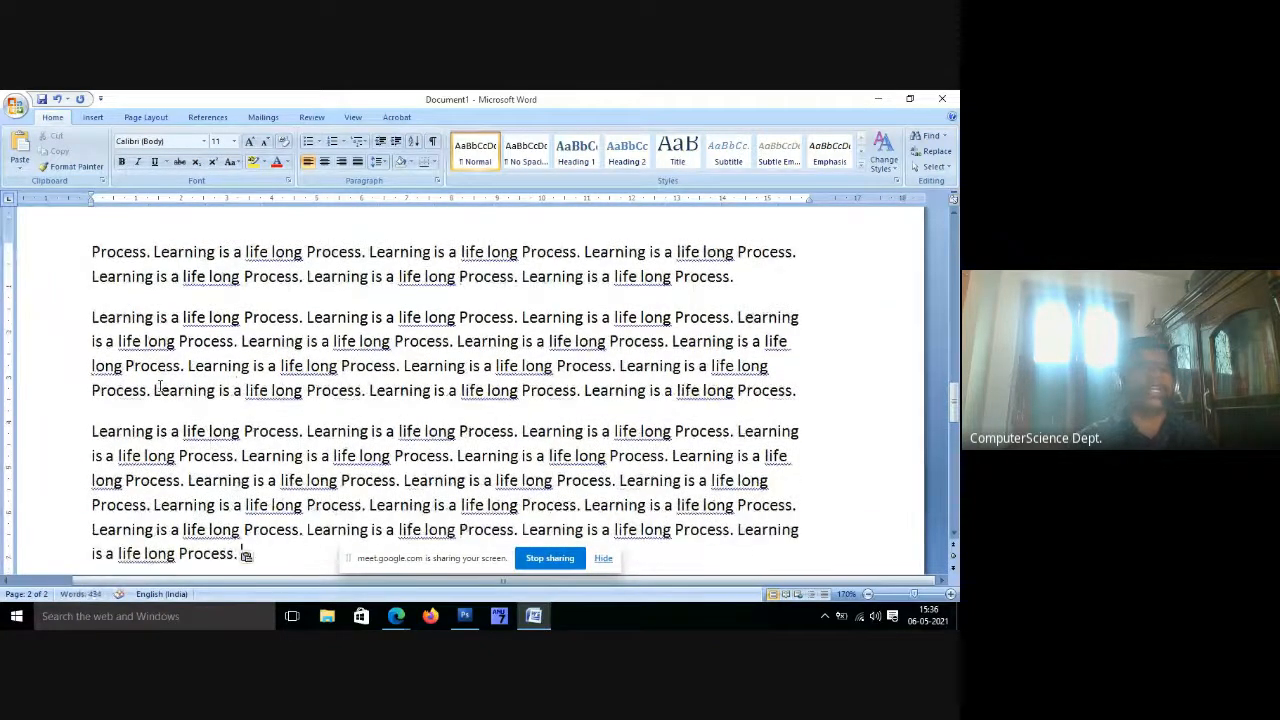
Insert a page break before the first repeated-sentence paragraph so that the four paragraphs start on a new page.
{"action": "scroll", "coordinate": [371, 470], "scroll_direction": "up", "scroll_amount": 3}
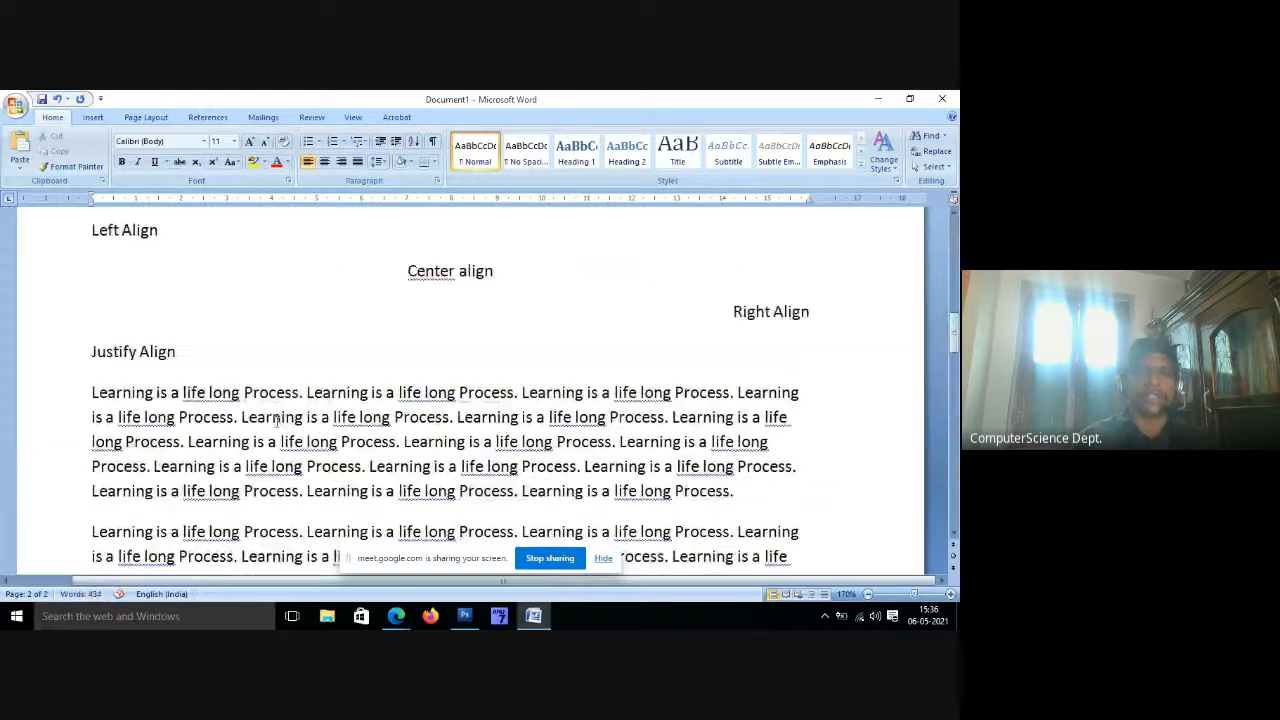
{"action": "left_click", "coordinate": [91, 392]}
{"action": "key", "text": "Return"}
{"action": "key", "text": "Return"}
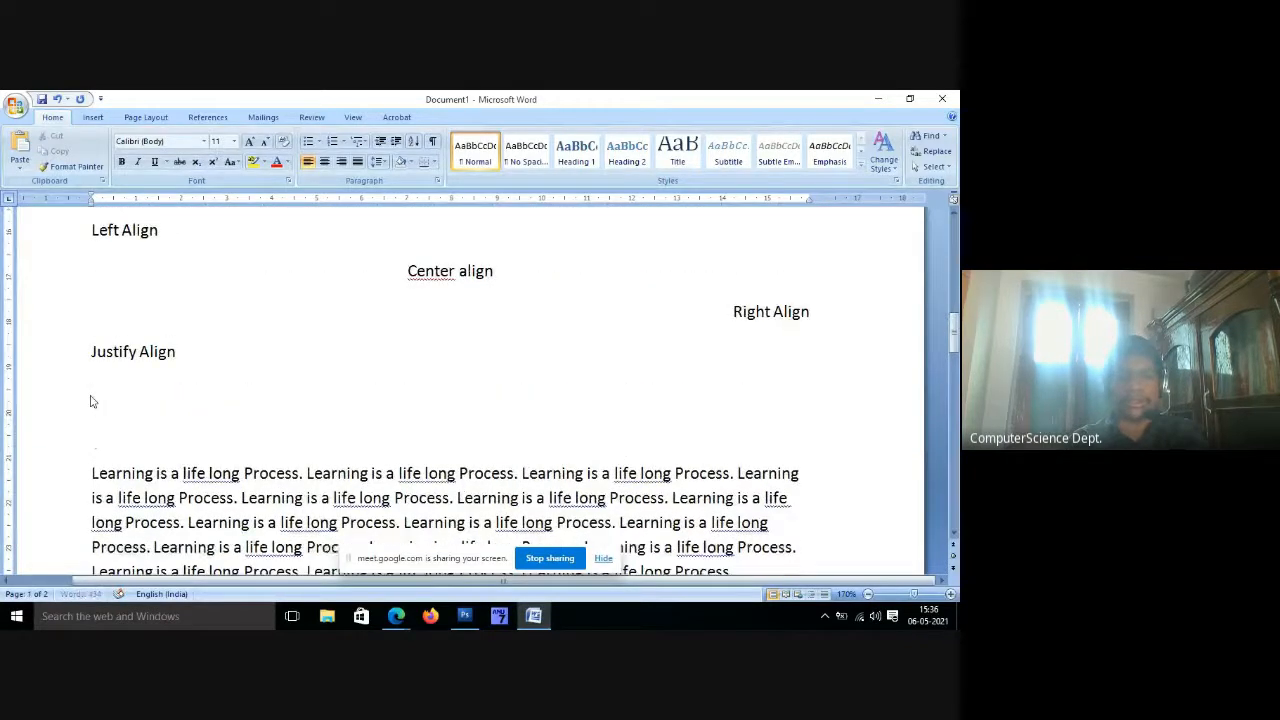
{"action": "key", "text": "ctrl+Return"}
Show both pages side by side and go through the four repeated-sentence paragraphs one by one.
{"action": "scroll", "coordinate": [220, 366], "scroll_direction": "down", "scroll_amount": 5}
{"action": "scroll", "coordinate": [316, 369], "scroll_direction": "down", "scroll_amount": 5}
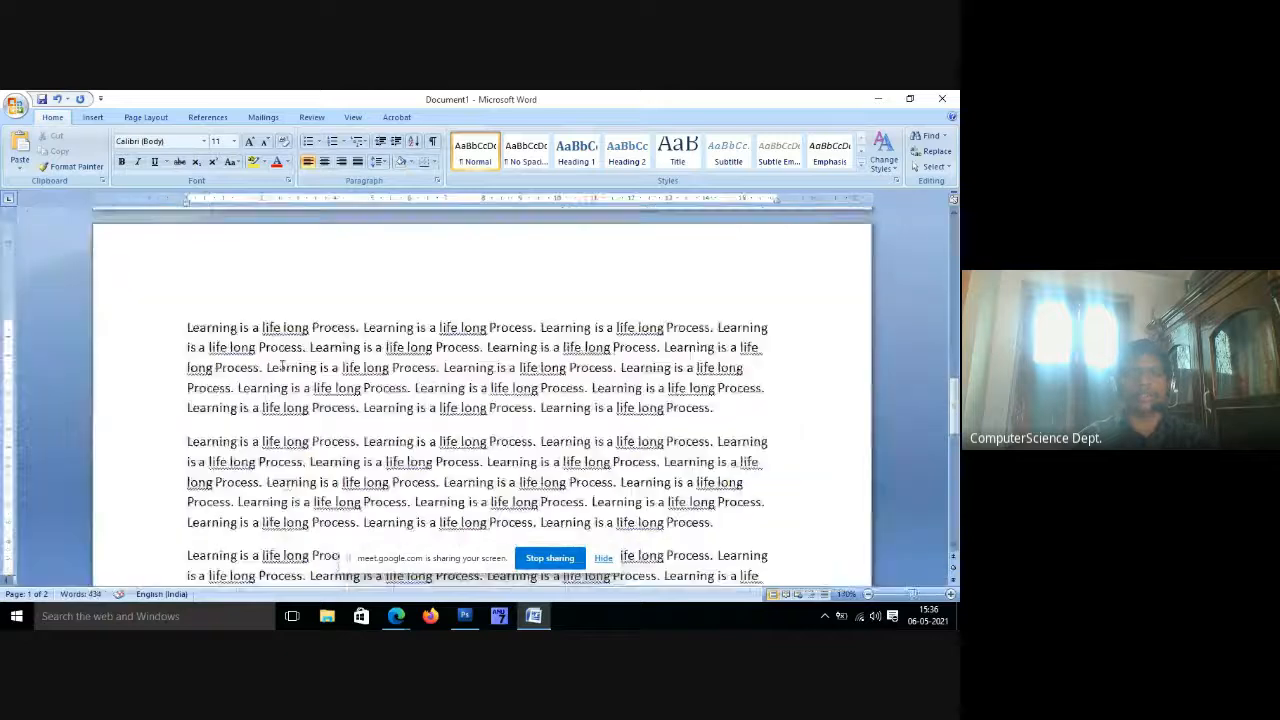
{"action": "scroll", "coordinate": [318, 370], "scroll_direction": "down", "scroll_amount": 9}
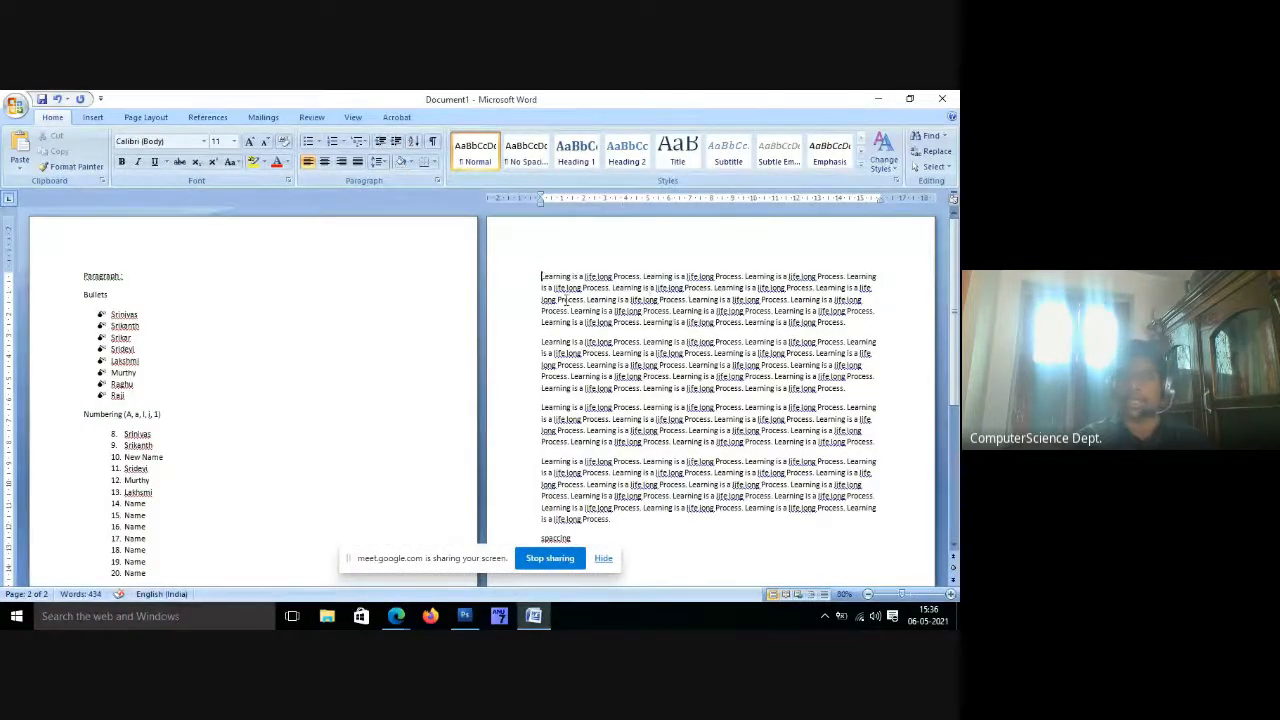
{"action": "triple_click", "coordinate": [835, 322]}
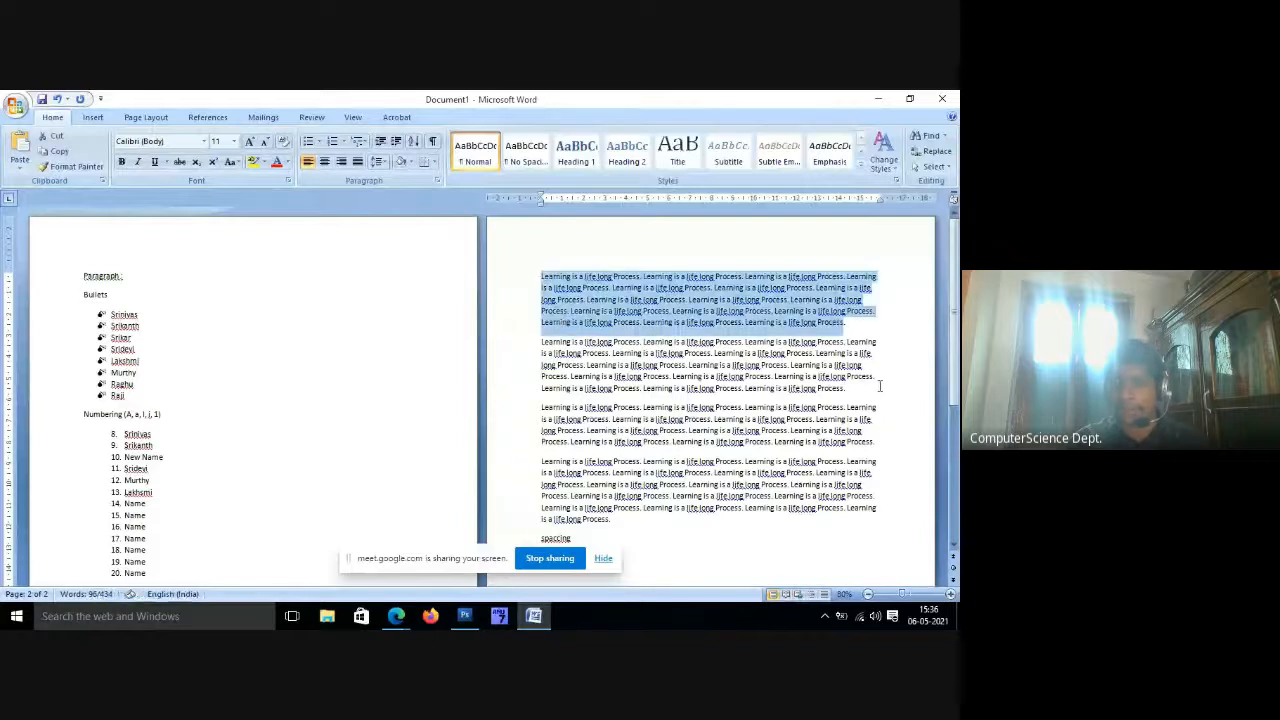
{"action": "double_click", "coordinate": [513, 348]}
{"action": "left_click_drag", "start_coordinate": [876, 442], "coordinate": [535, 430]}
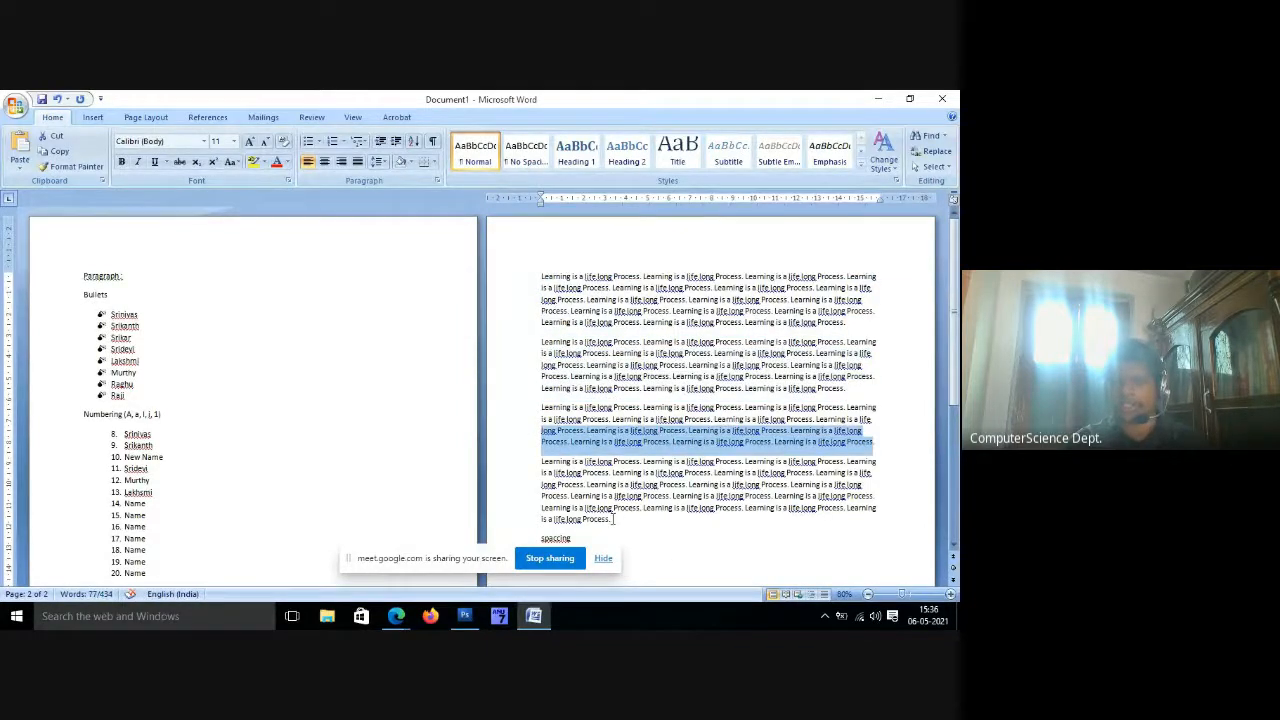
{"action": "left_click_drag", "start_coordinate": [645, 522], "coordinate": [518, 459]}
{"action": "left_click", "coordinate": [702, 496]}
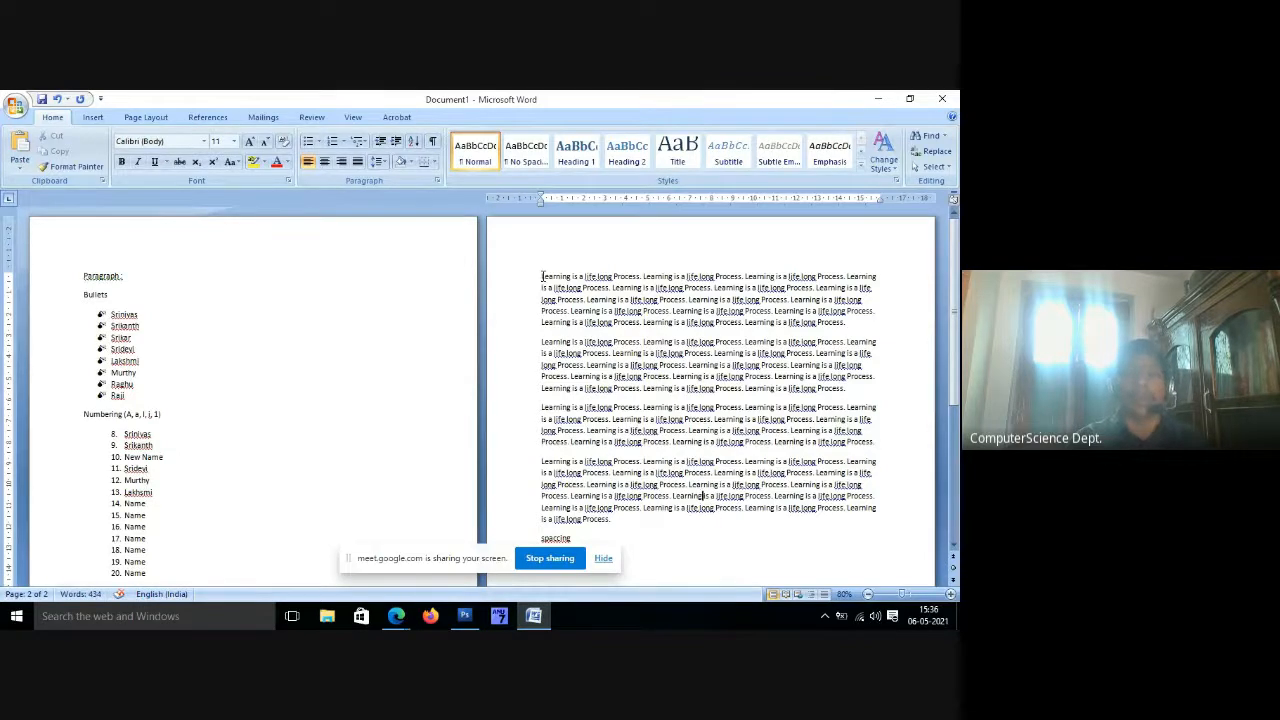
Center the second paragraph on the second page and align the third paragraph to the right margin.
{"action": "left_click_drag", "start_coordinate": [542, 276], "coordinate": [850, 325]}
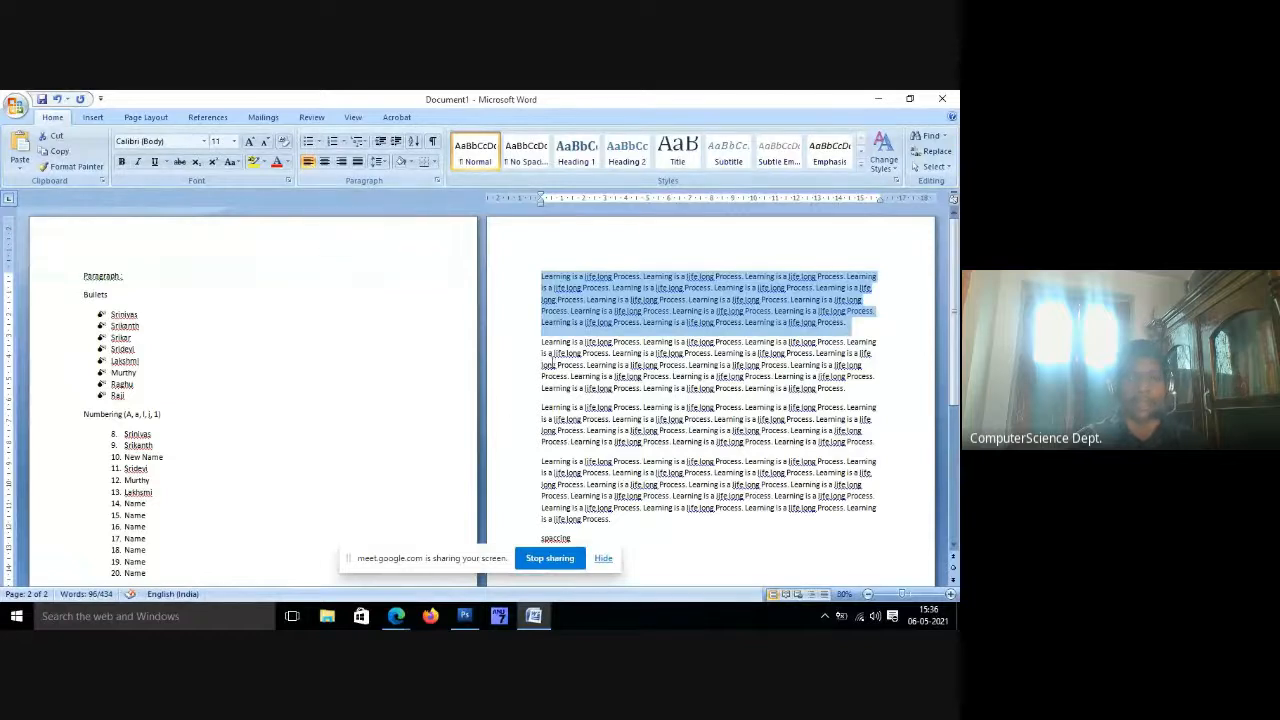
{"action": "left_click_drag", "start_coordinate": [542, 342], "coordinate": [848, 388]}
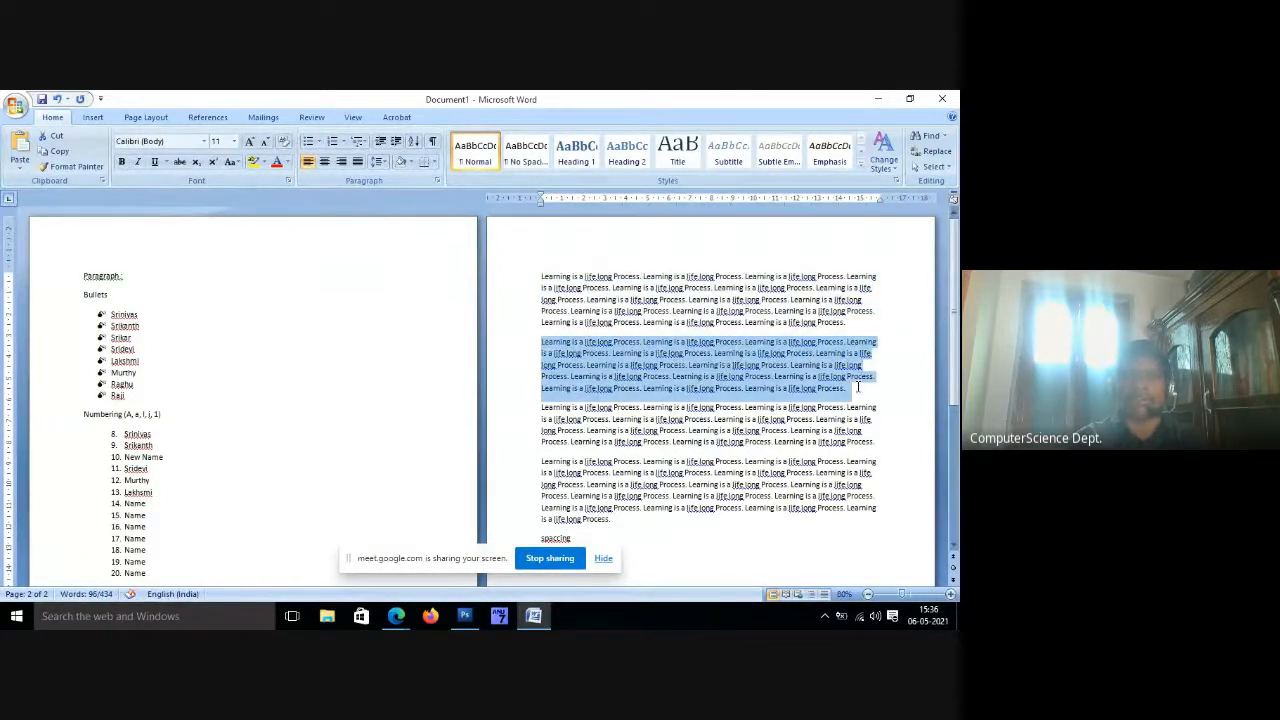
{"action": "left_click", "coordinate": [324, 161]}
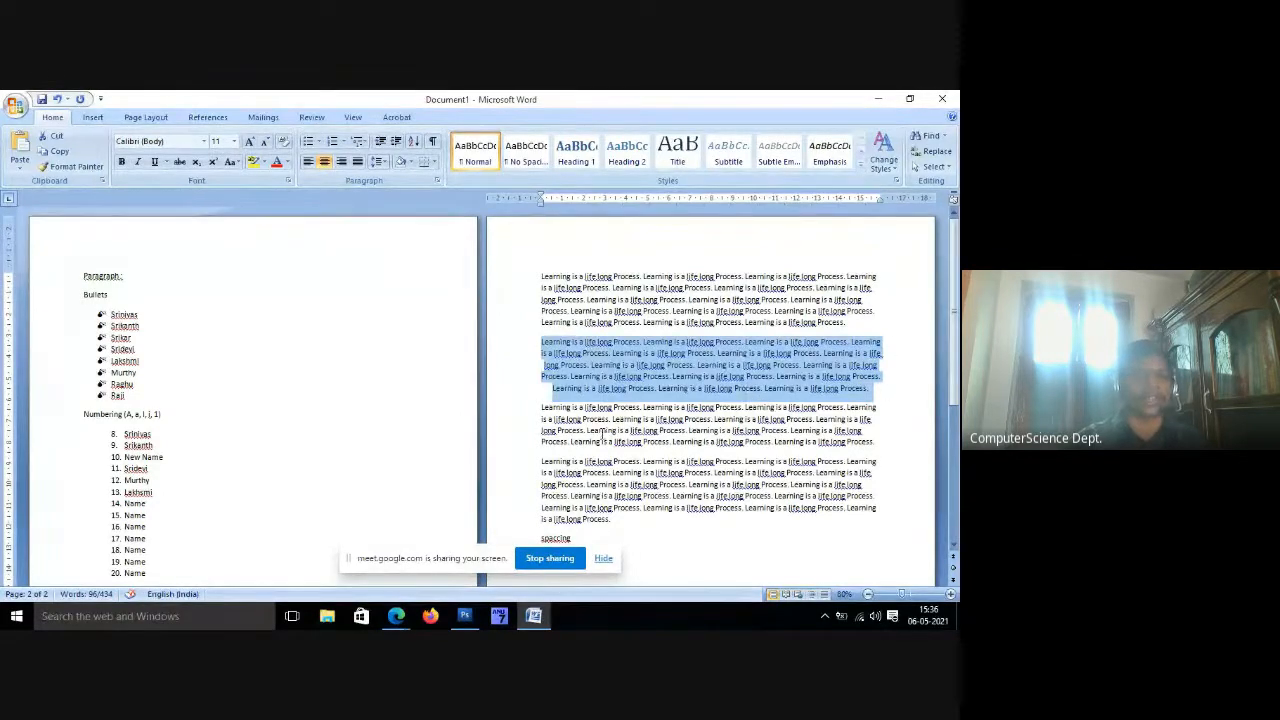
{"action": "double_click", "coordinate": [538, 408]}
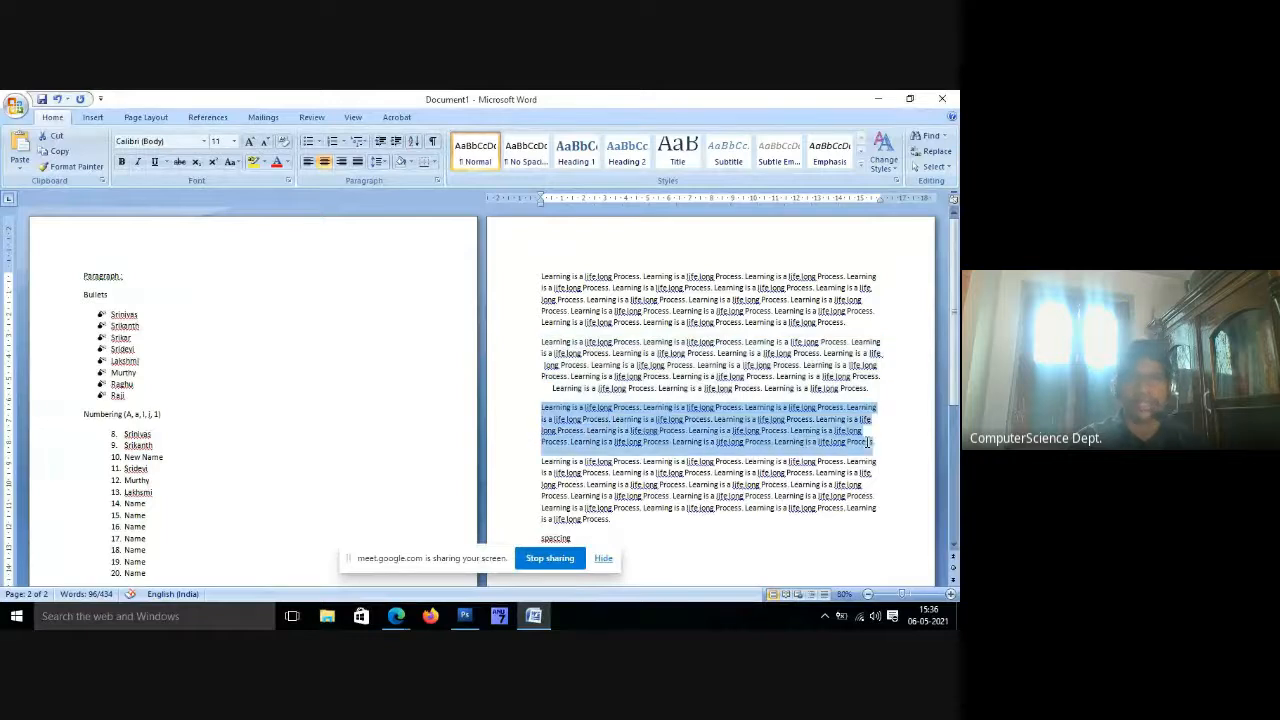
{"action": "left_click", "coordinate": [345, 165]}
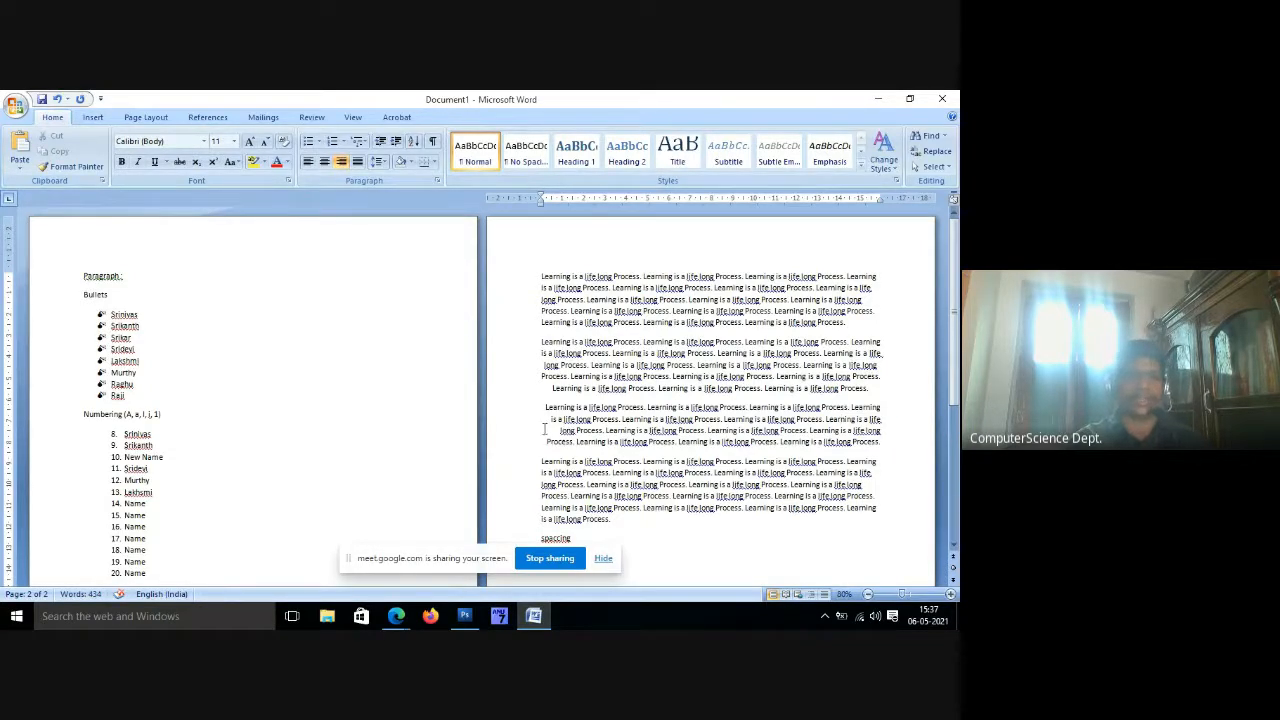
Justify the fourth paragraph, followed by all four repeated-sentence paragraphs together.
{"action": "left_click_drag", "start_coordinate": [614, 519], "coordinate": [541, 461]}
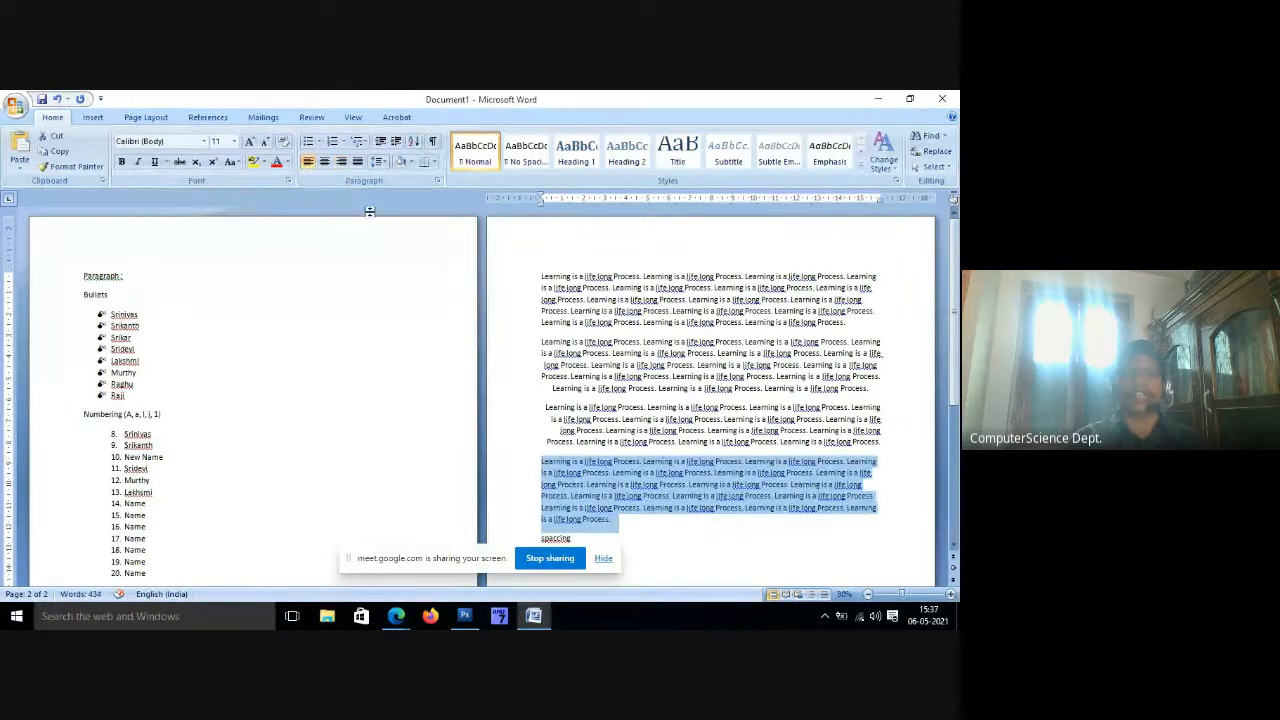
{"action": "left_click", "coordinate": [357, 161]}
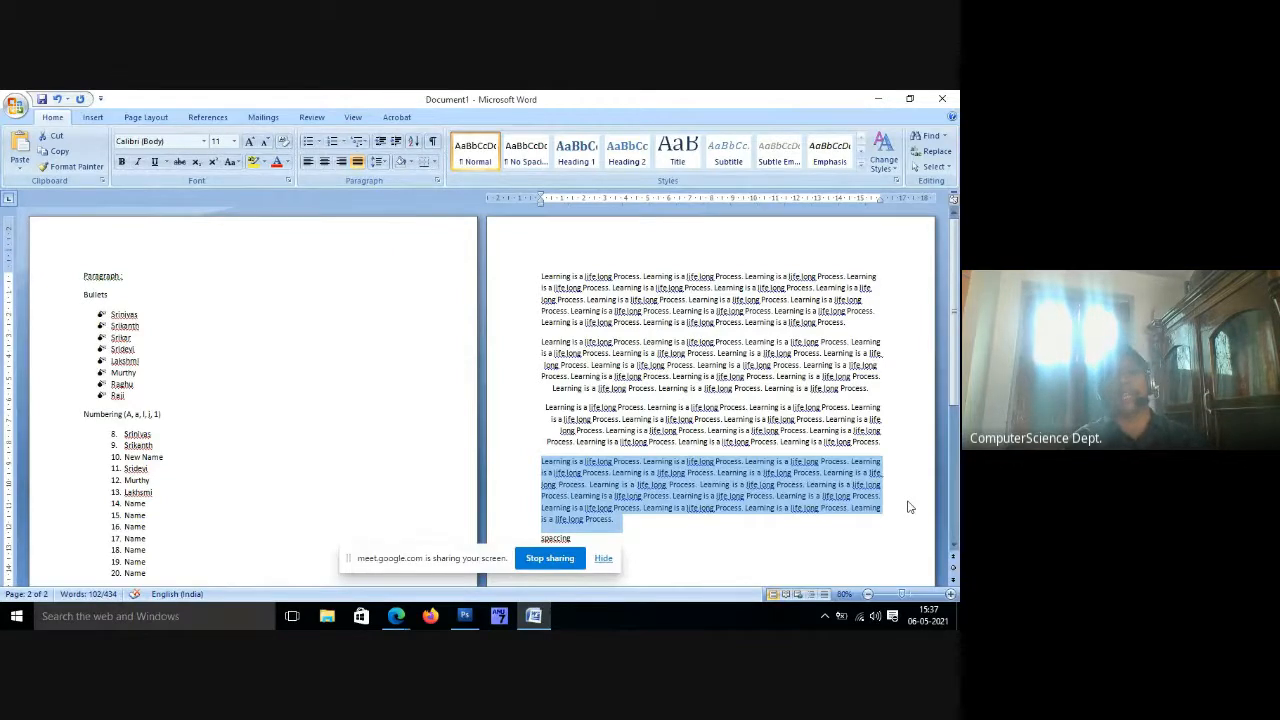
{"action": "left_click", "coordinate": [619, 517]}
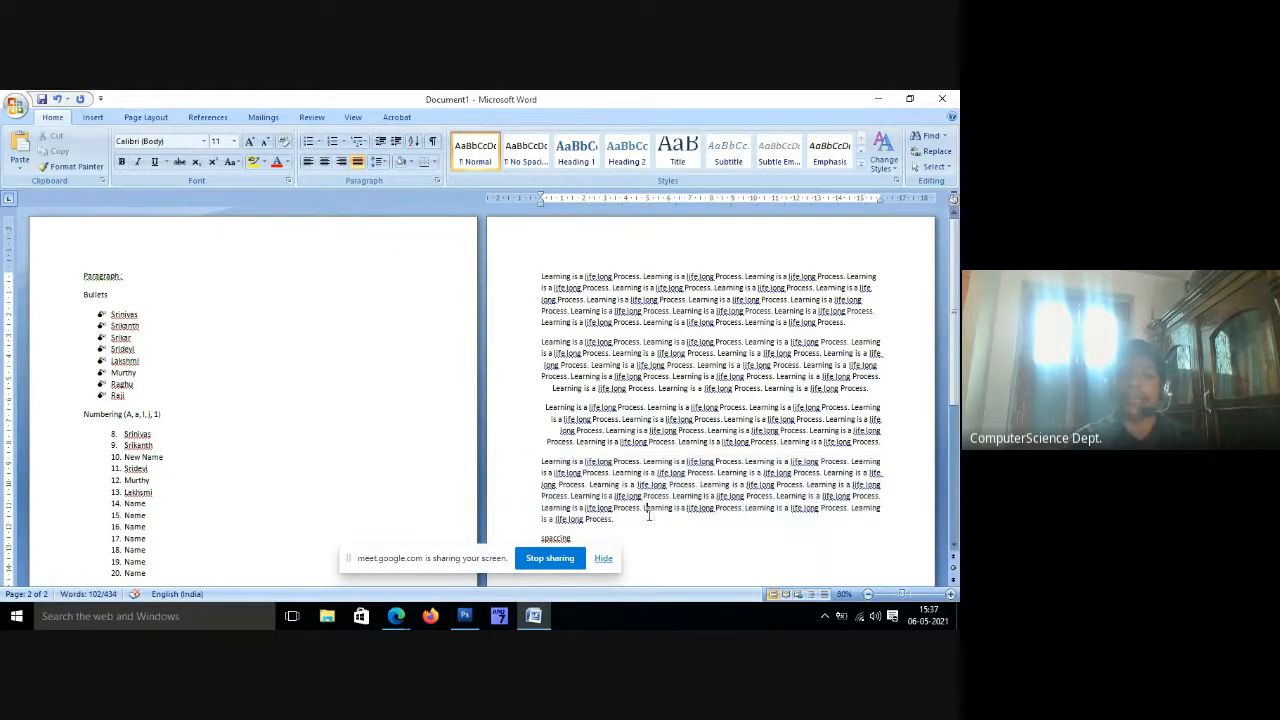
{"action": "left_click_drag", "start_coordinate": [621, 512], "coordinate": [503, 277]}
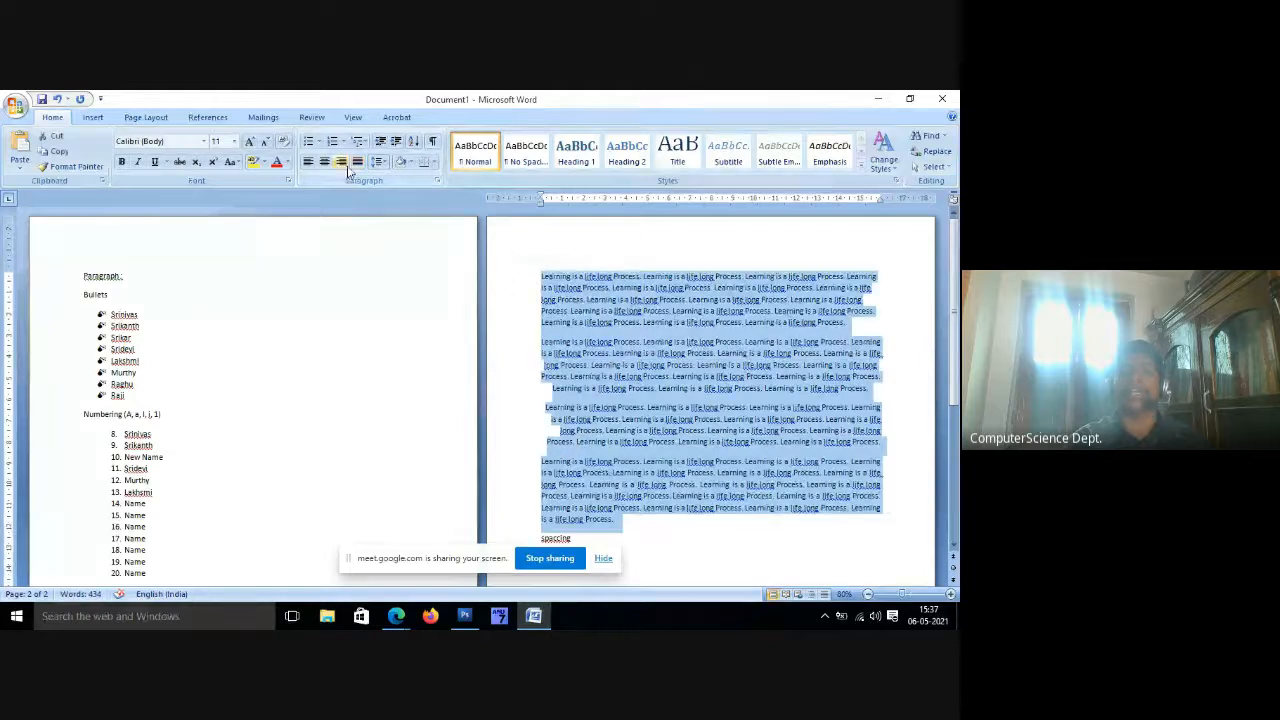
{"action": "left_click", "coordinate": [356, 164]}
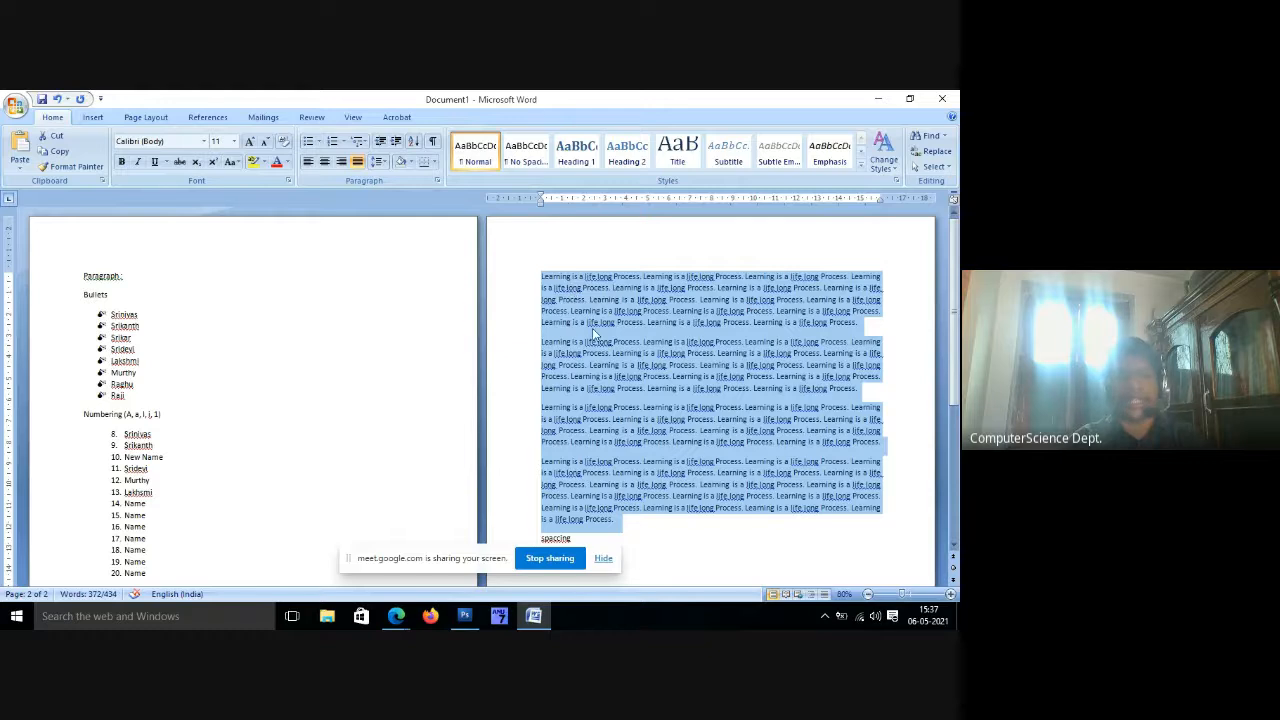
{"action": "scroll", "coordinate": [593, 334], "scroll_direction": "up", "scroll_amount": 6, "text": "ctrl"}
{"action": "scroll", "coordinate": [607, 335], "scroll_direction": "up", "scroll_amount": 2, "text": "ctrl"}
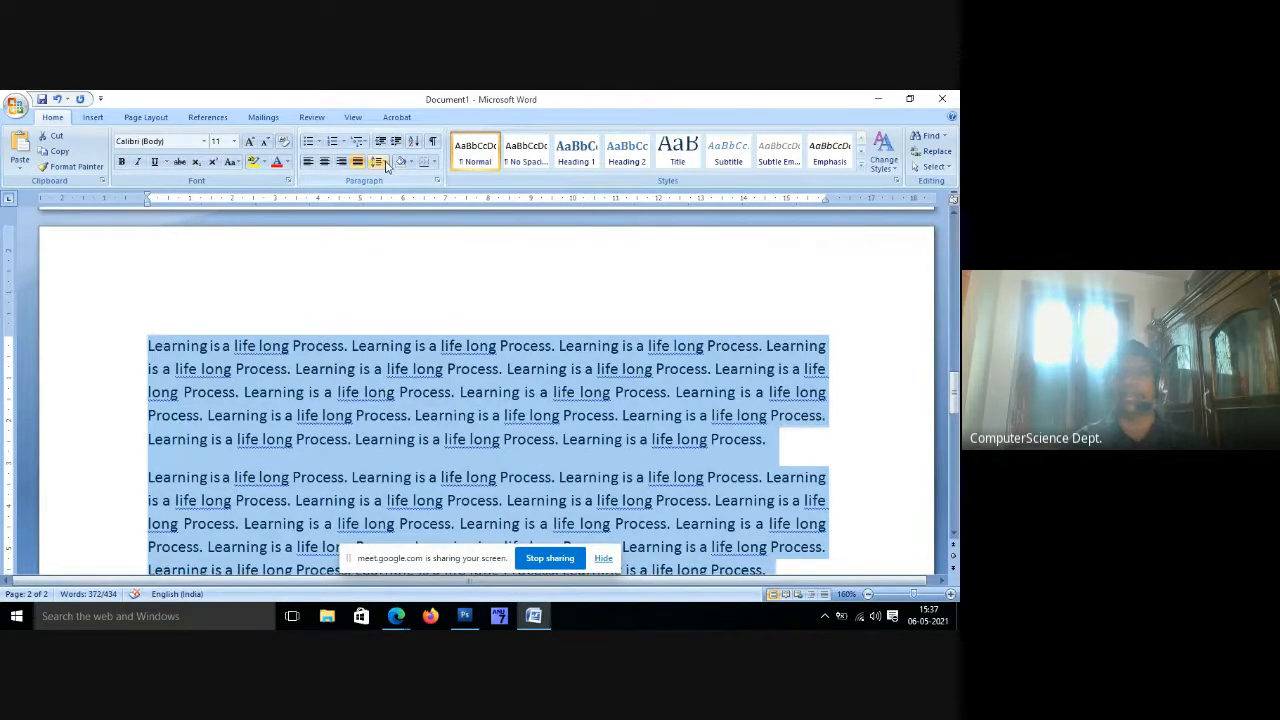
Try line spacings of 1.0, 2.0, 2.5 and 3.0 in turn on the four selected repeated-sentence paragraphs.
{"action": "left_click", "coordinate": [385, 166]}
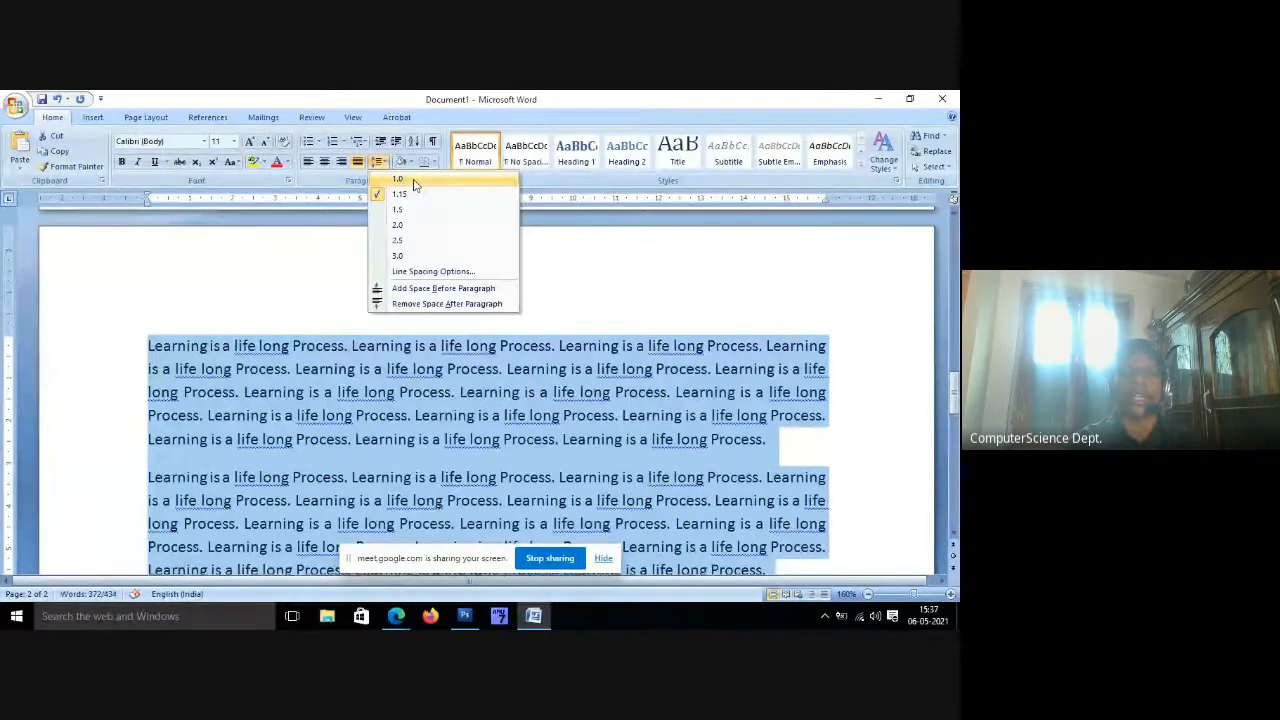
{"action": "left_click", "coordinate": [400, 179]}
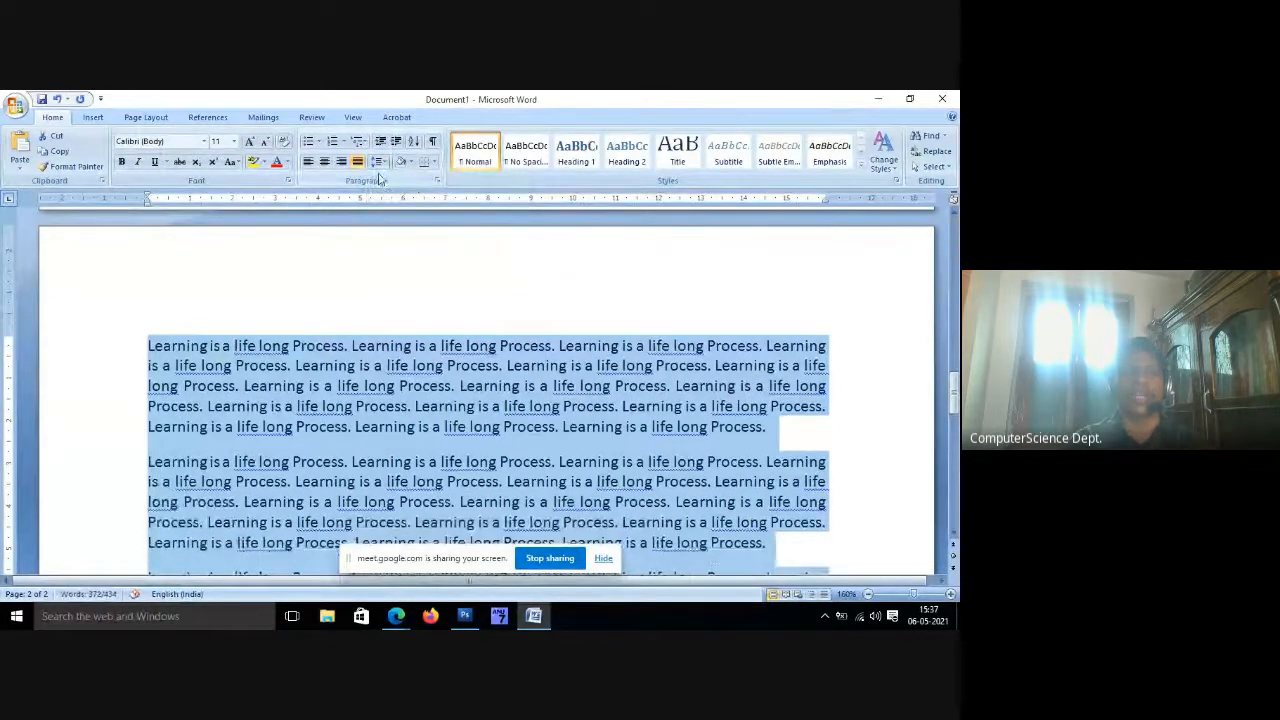
{"action": "left_click", "coordinate": [378, 162]}
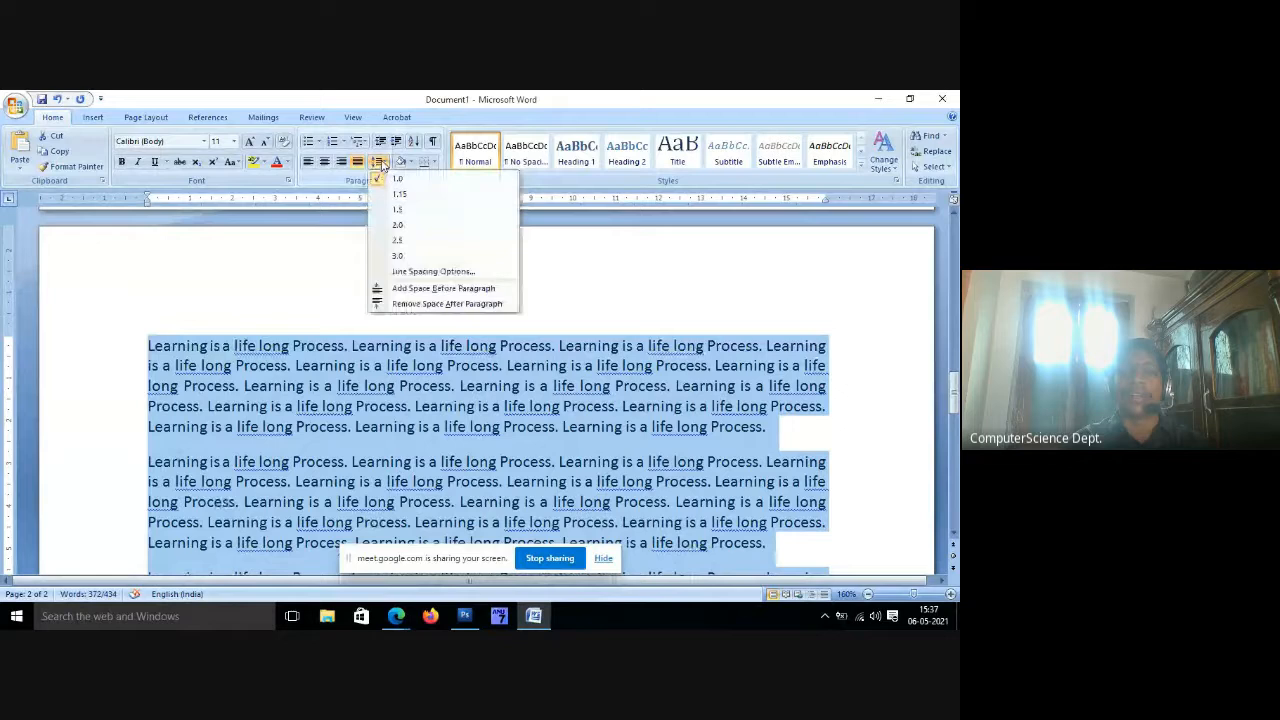
{"action": "left_click", "coordinate": [400, 226]}
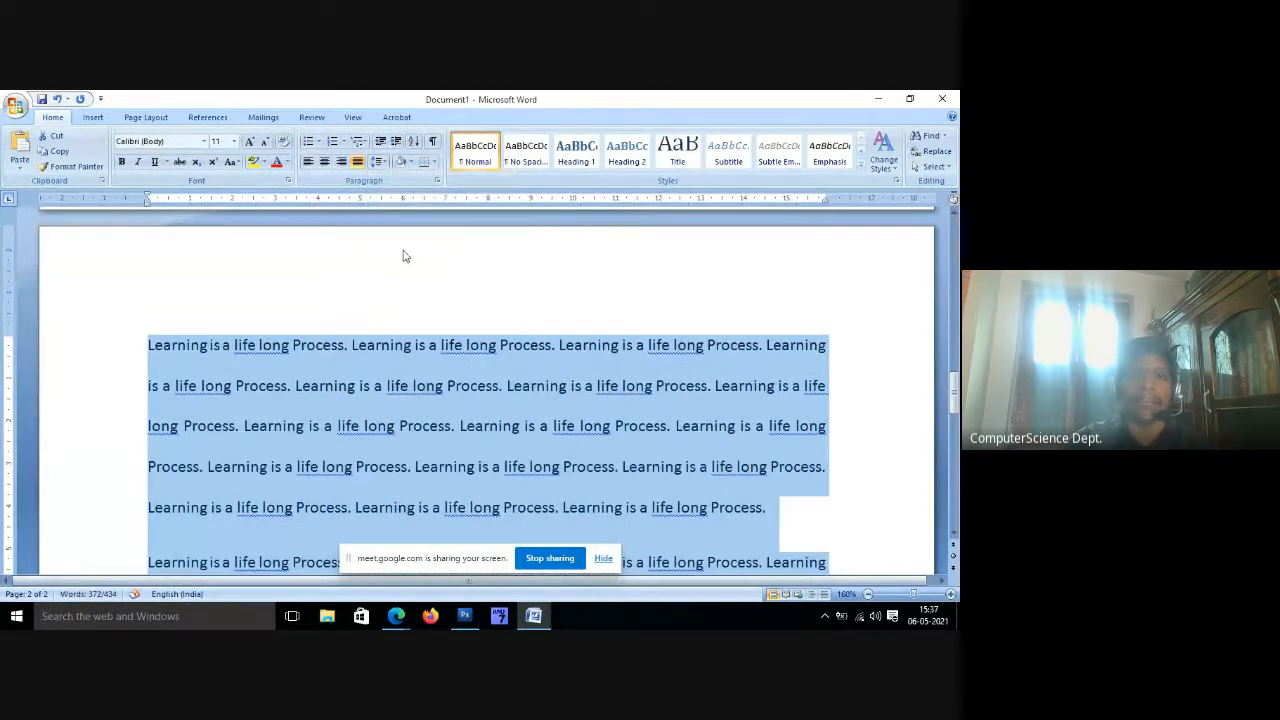
{"action": "left_click", "coordinate": [378, 162]}
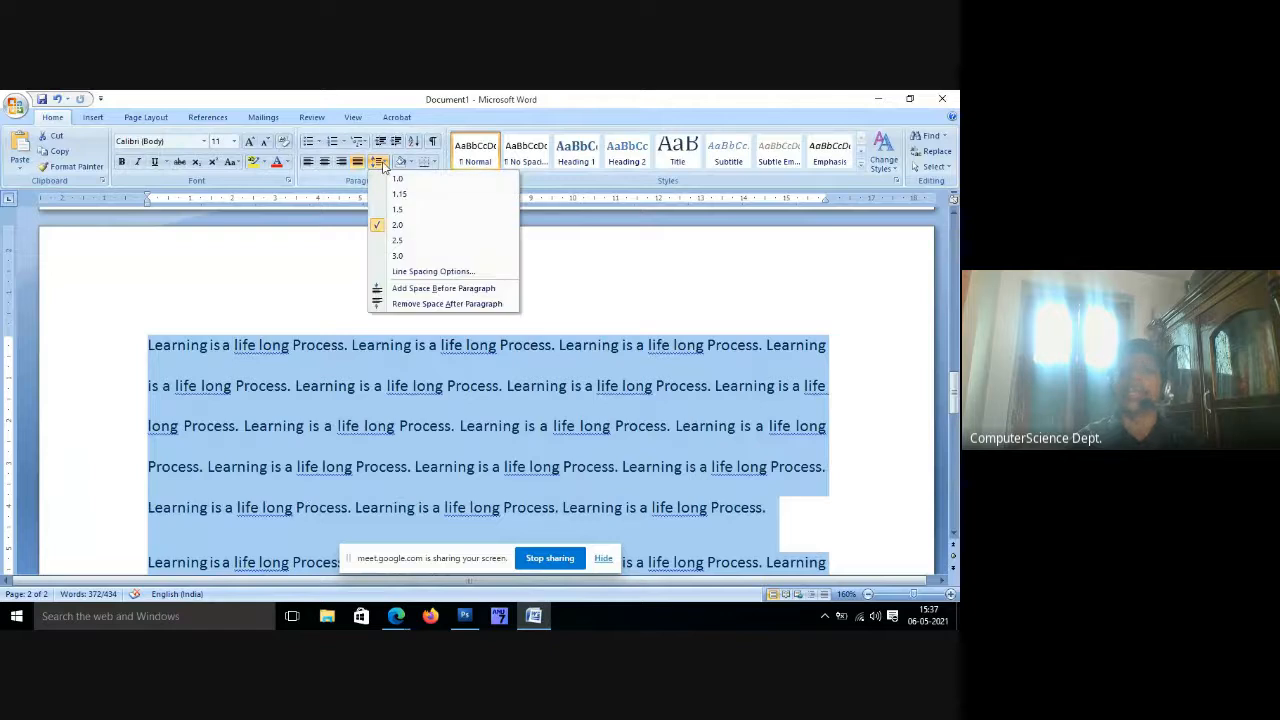
{"action": "left_click", "coordinate": [399, 241]}
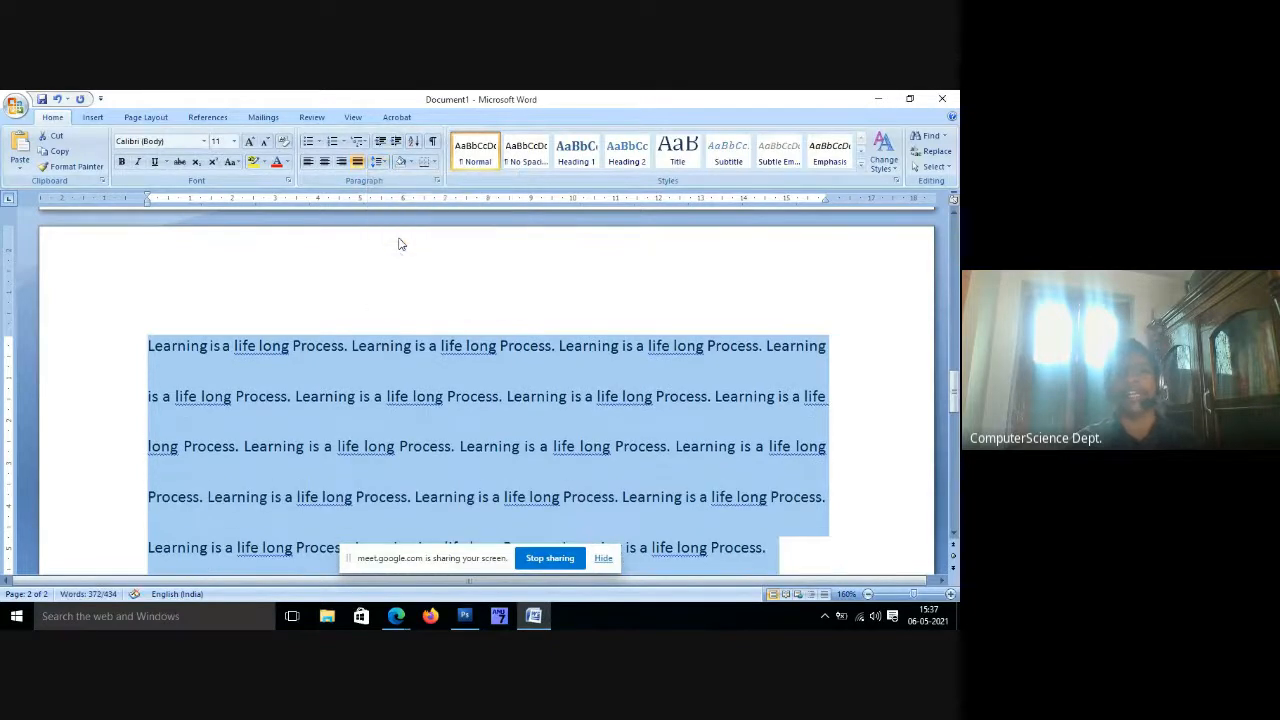
{"action": "left_click", "coordinate": [378, 162]}
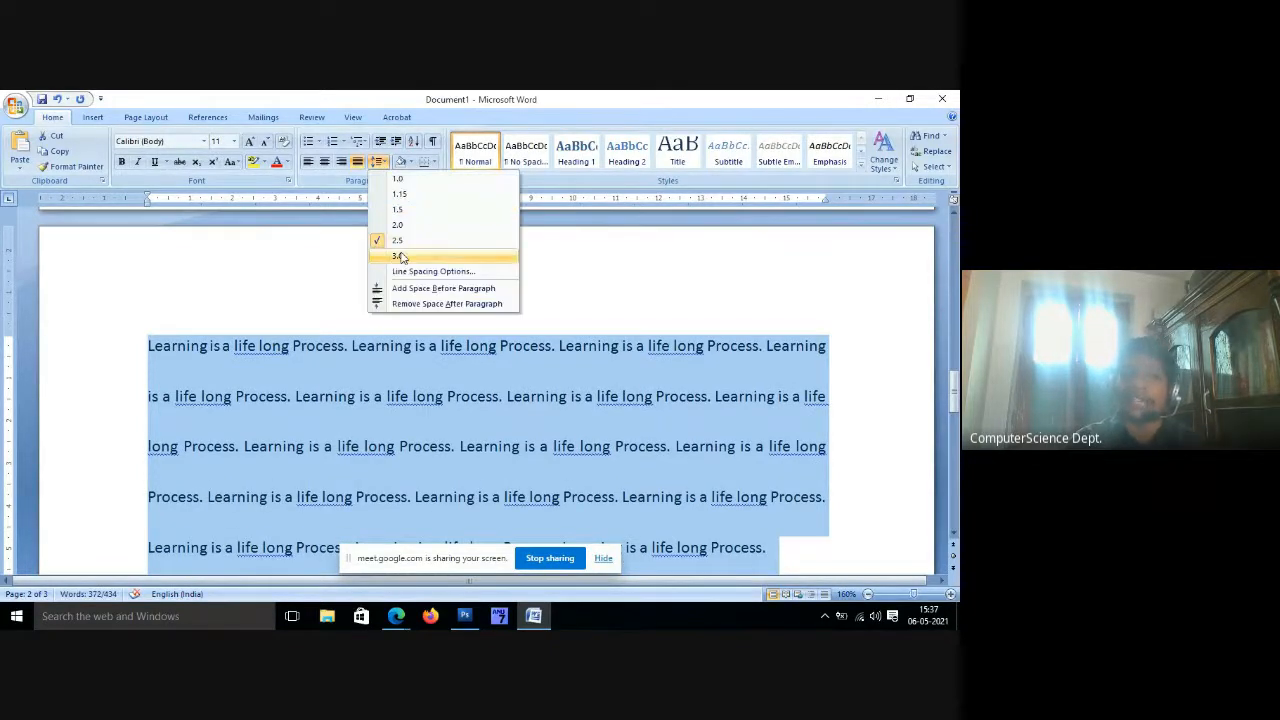
{"action": "left_click", "coordinate": [400, 257]}
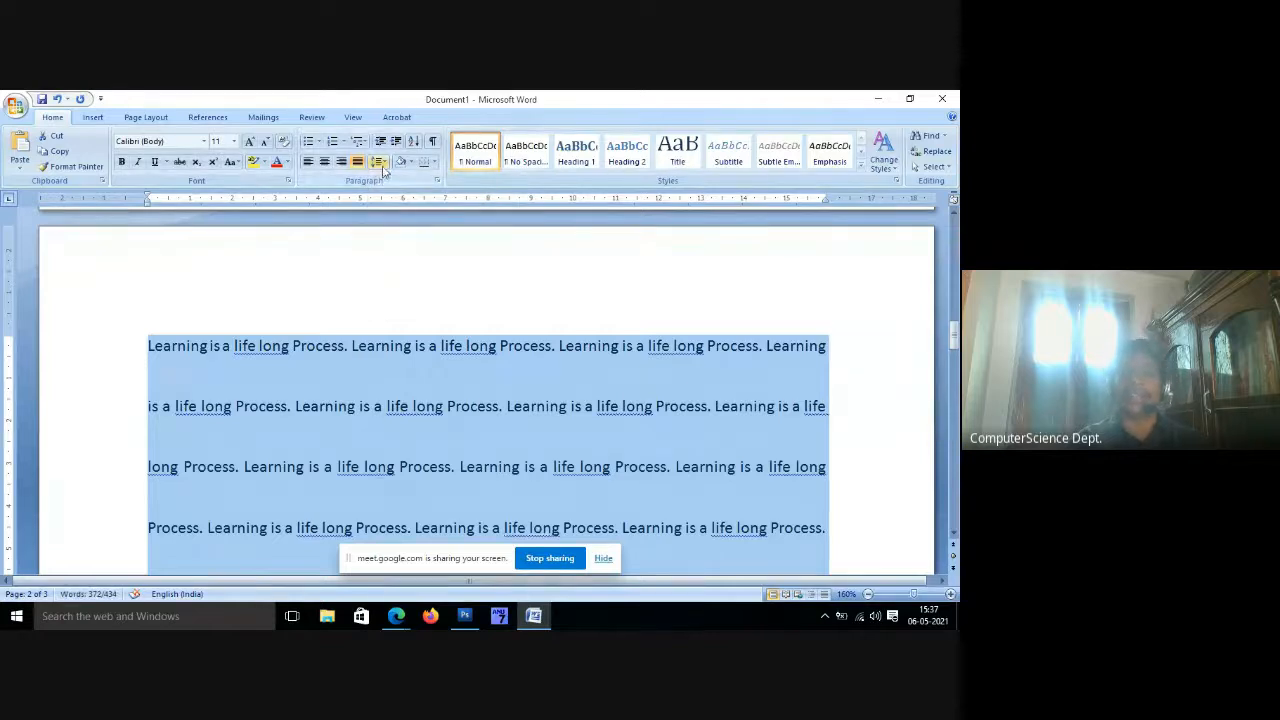
Set the line spacing of the four selected paragraphs to Multiple at 5.
{"action": "left_click", "coordinate": [378, 162]}
{"action": "left_click", "coordinate": [410, 272]}
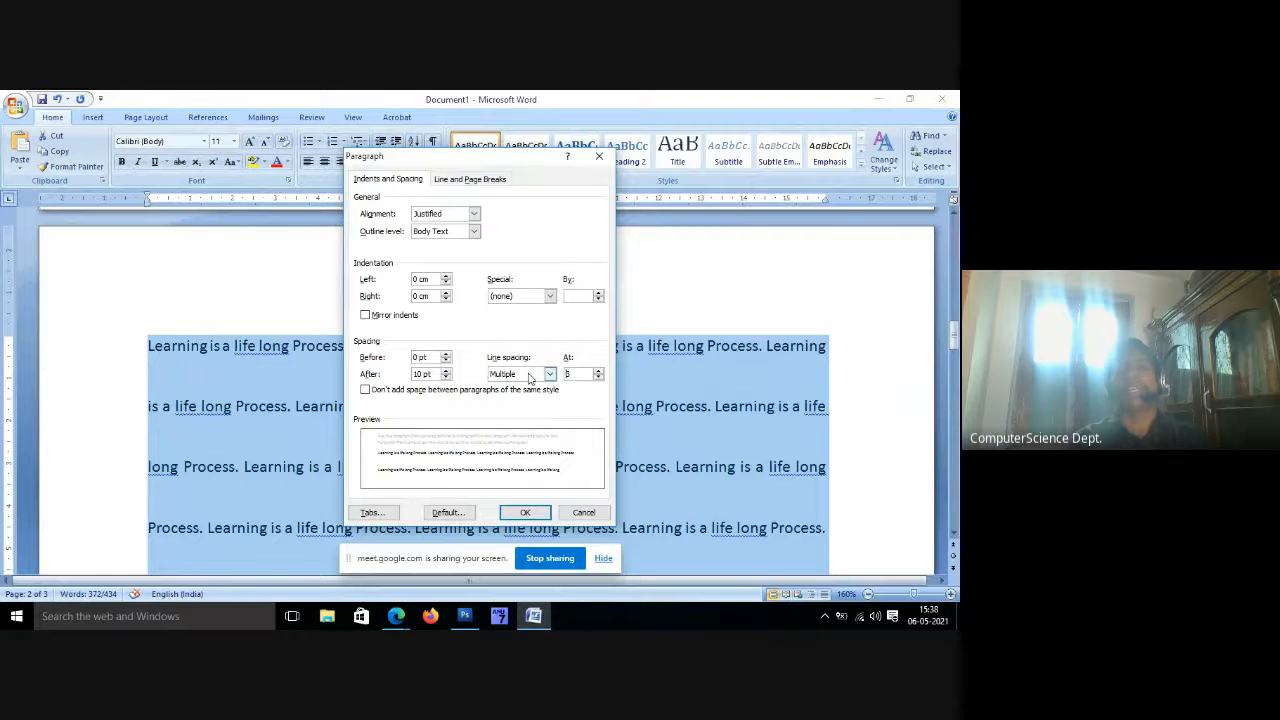
{"action": "left_click", "coordinate": [598, 371]}
{"action": "left_click", "coordinate": [598, 371]}
{"action": "left_click", "coordinate": [598, 371]}
{"action": "left_click", "coordinate": [598, 371]}
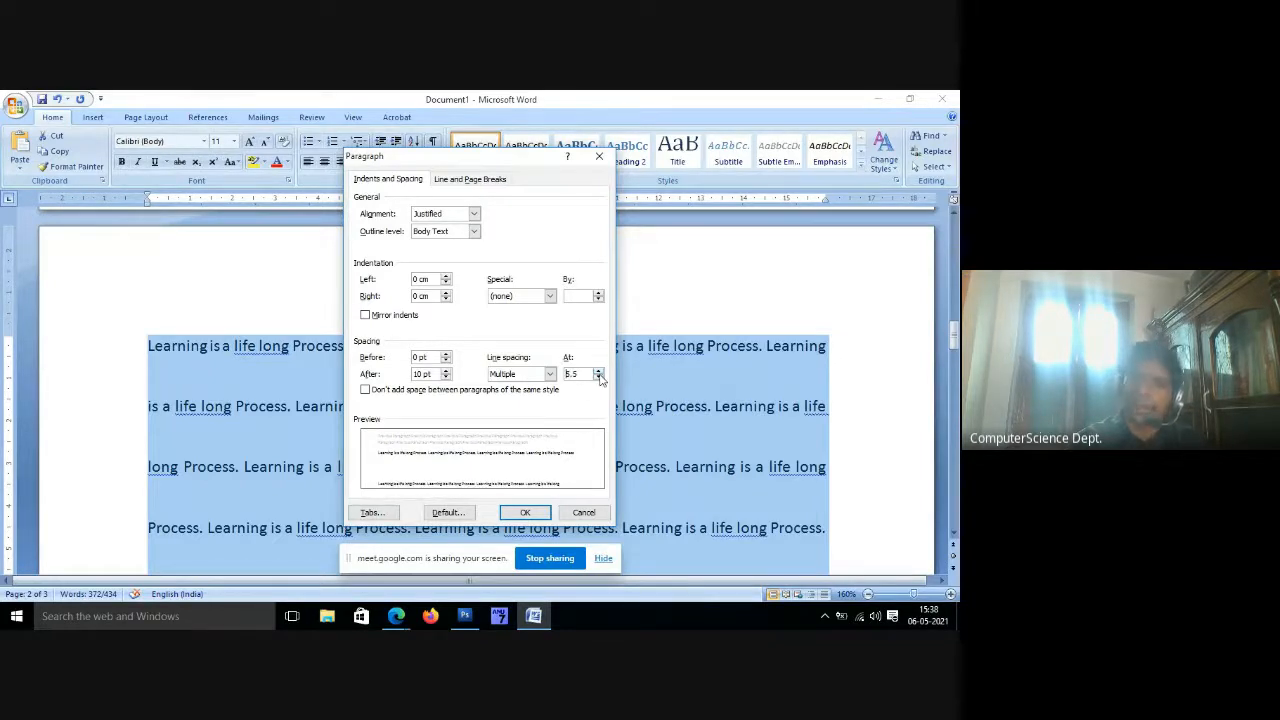
{"action": "left_click", "coordinate": [598, 377]}
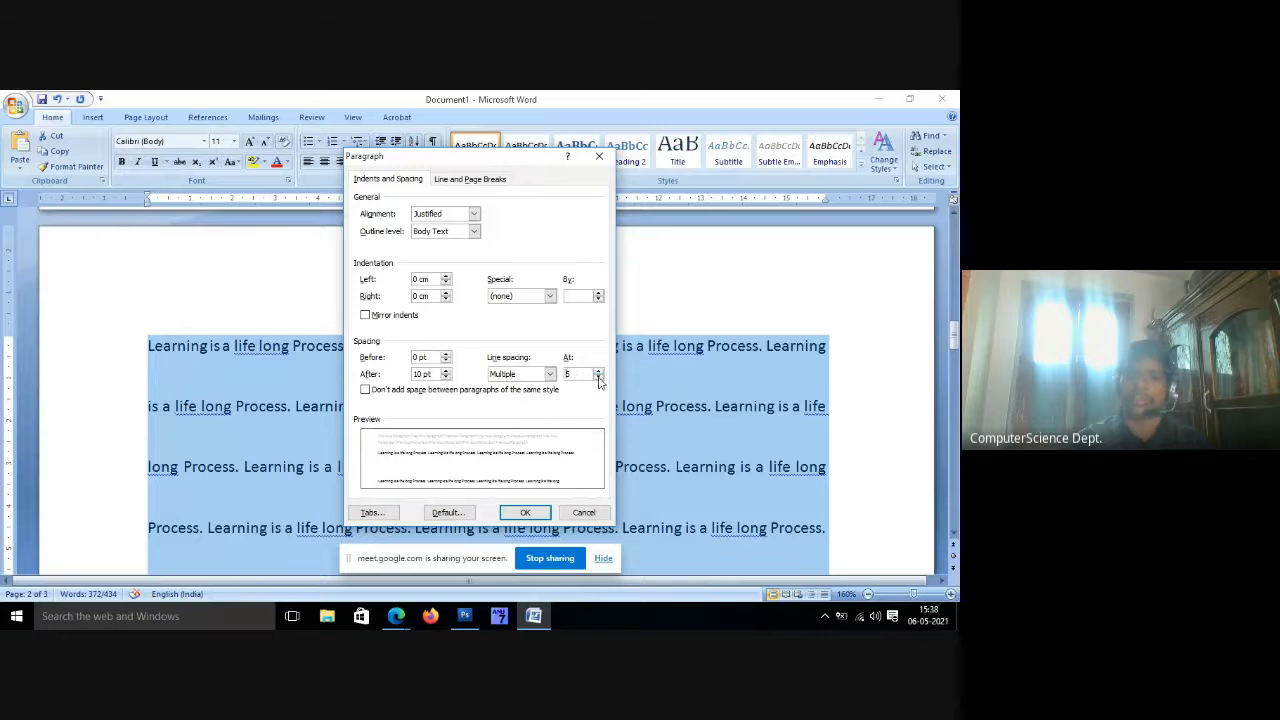
{"action": "left_click", "coordinate": [526, 513]}
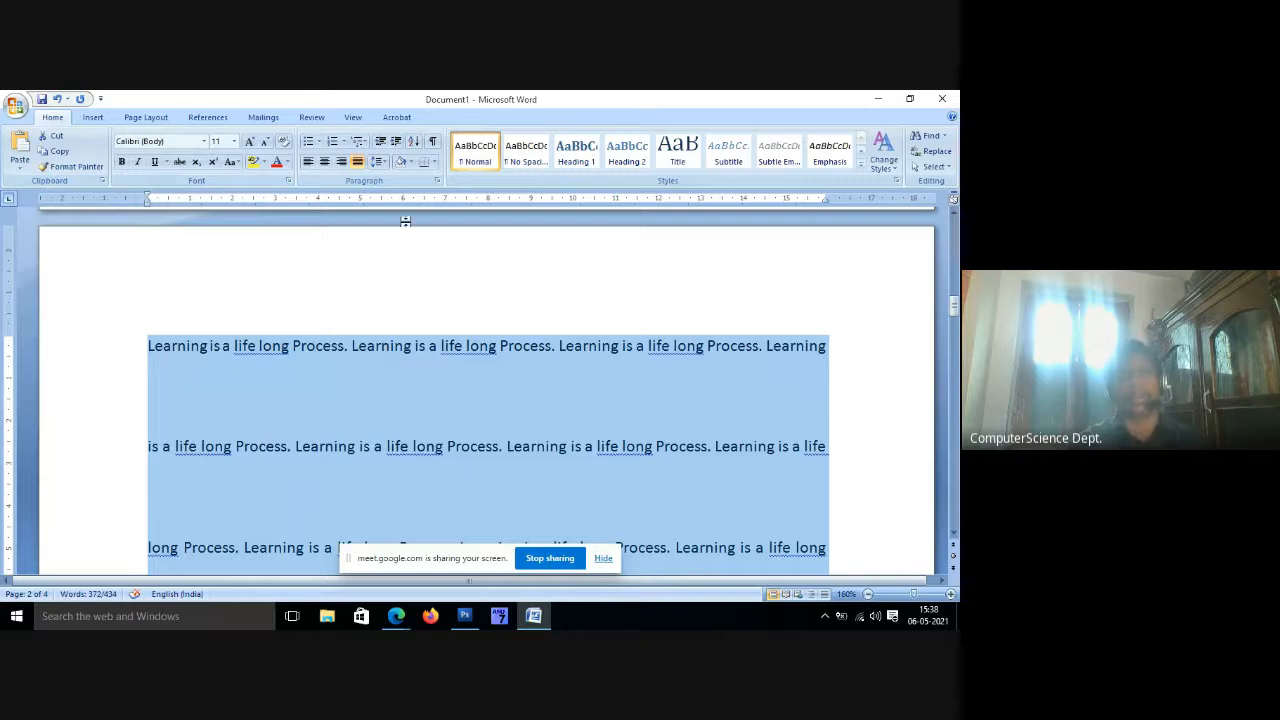
Change the line spacing of the four selected paragraphs to 1.5 lines, trying Single first.
{"action": "left_click", "coordinate": [379, 161]}
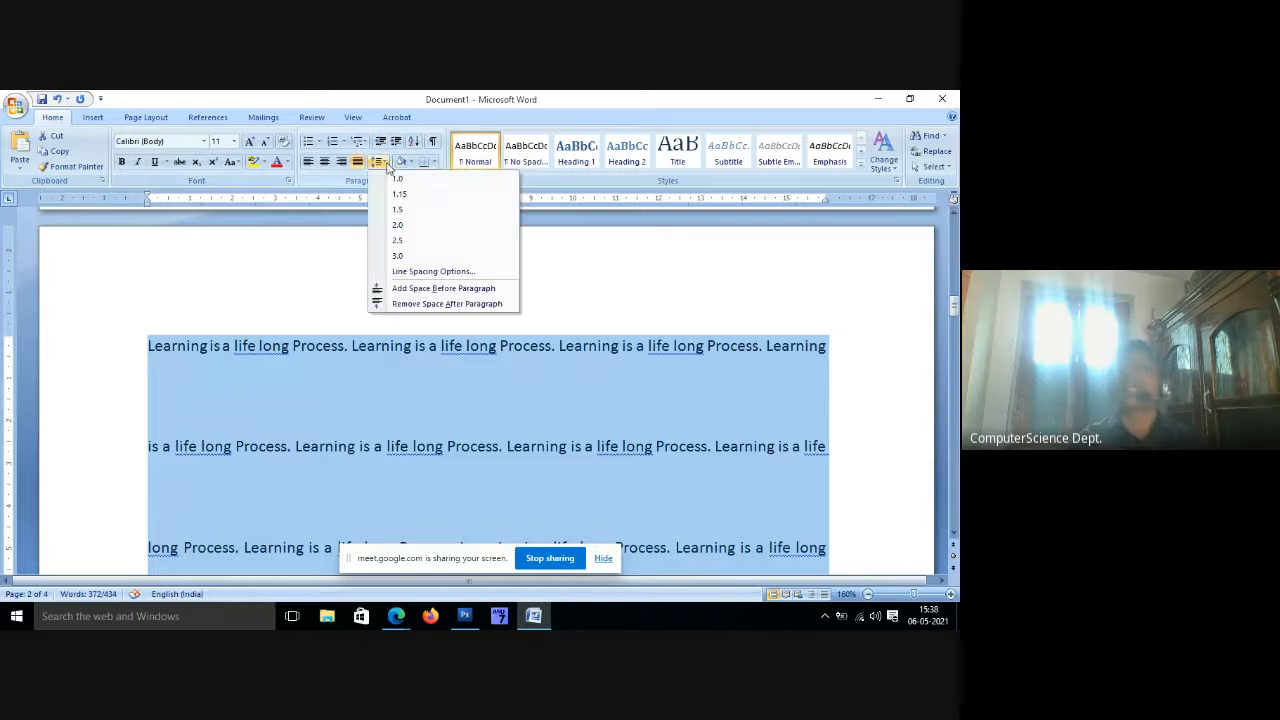
{"action": "left_click", "coordinate": [446, 273]}
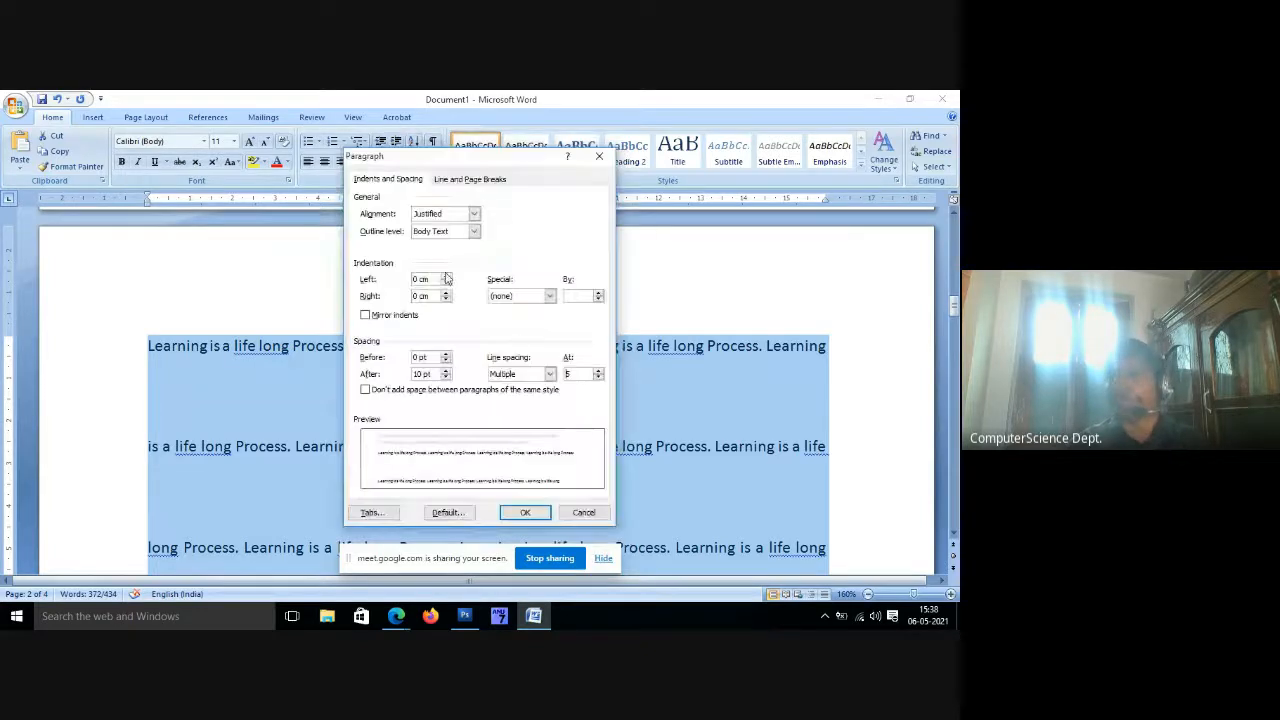
{"action": "left_click", "coordinate": [549, 374]}
{"action": "left_click", "coordinate": [530, 390]}
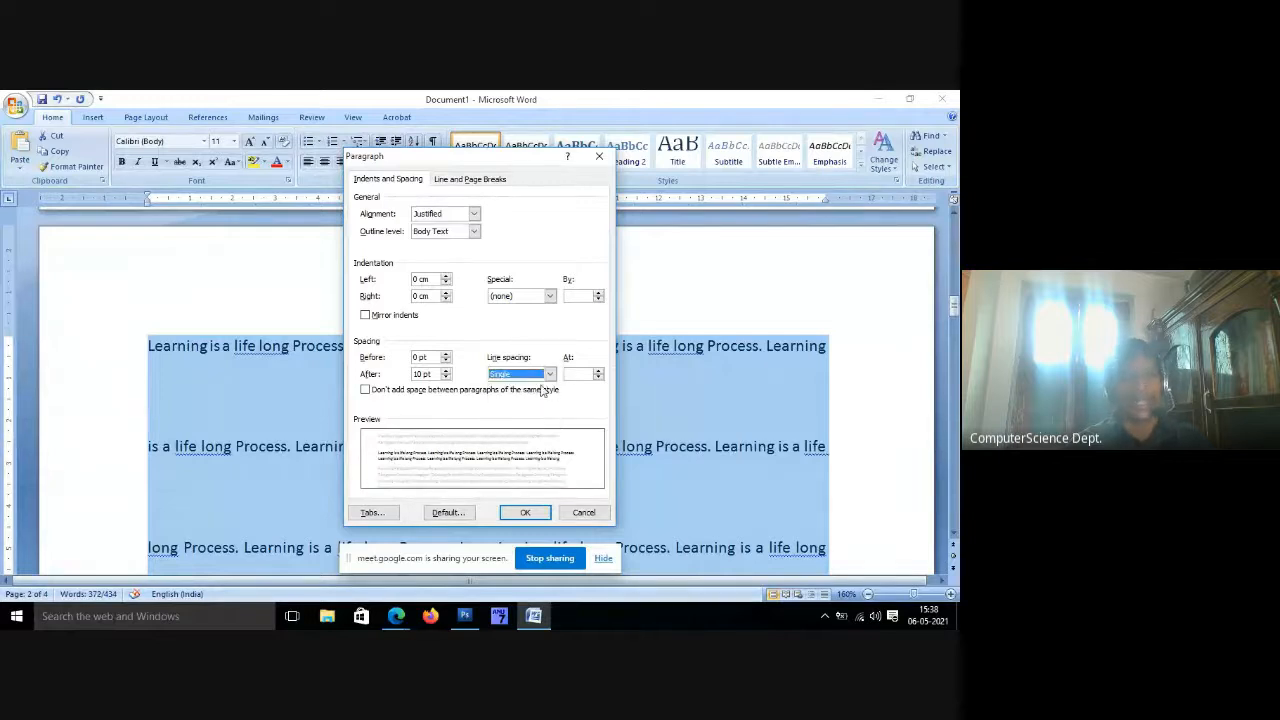
{"action": "left_click", "coordinate": [549, 374]}
{"action": "left_click", "coordinate": [521, 395]}
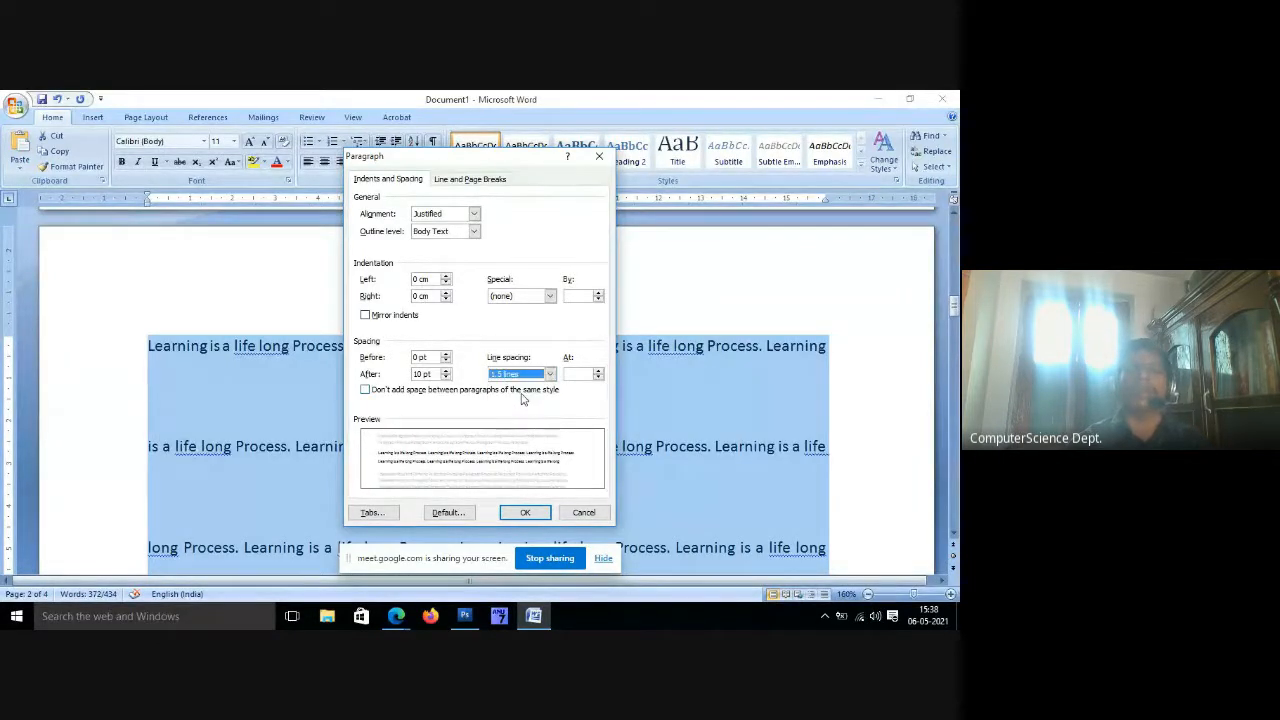
{"action": "left_click", "coordinate": [524, 513]}
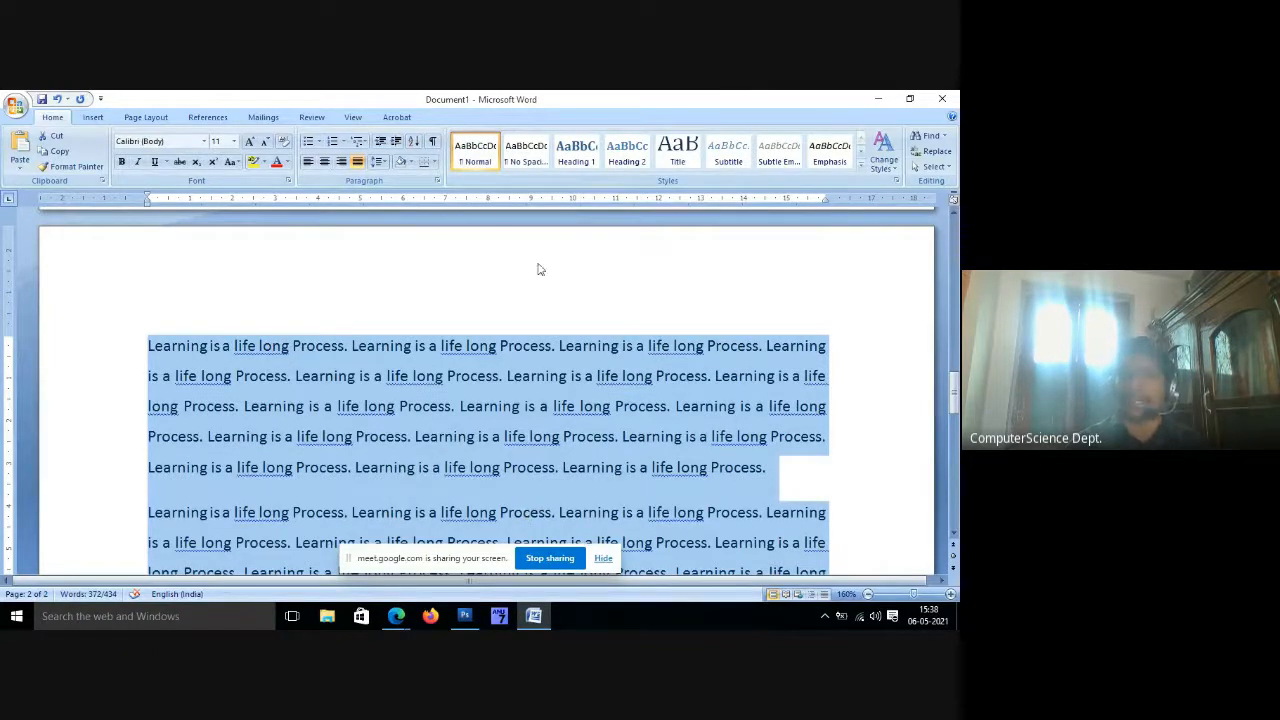
Review the indentation and spacing settings of the four selected paragraphs in the line spacing options.
{"action": "left_click", "coordinate": [380, 161]}
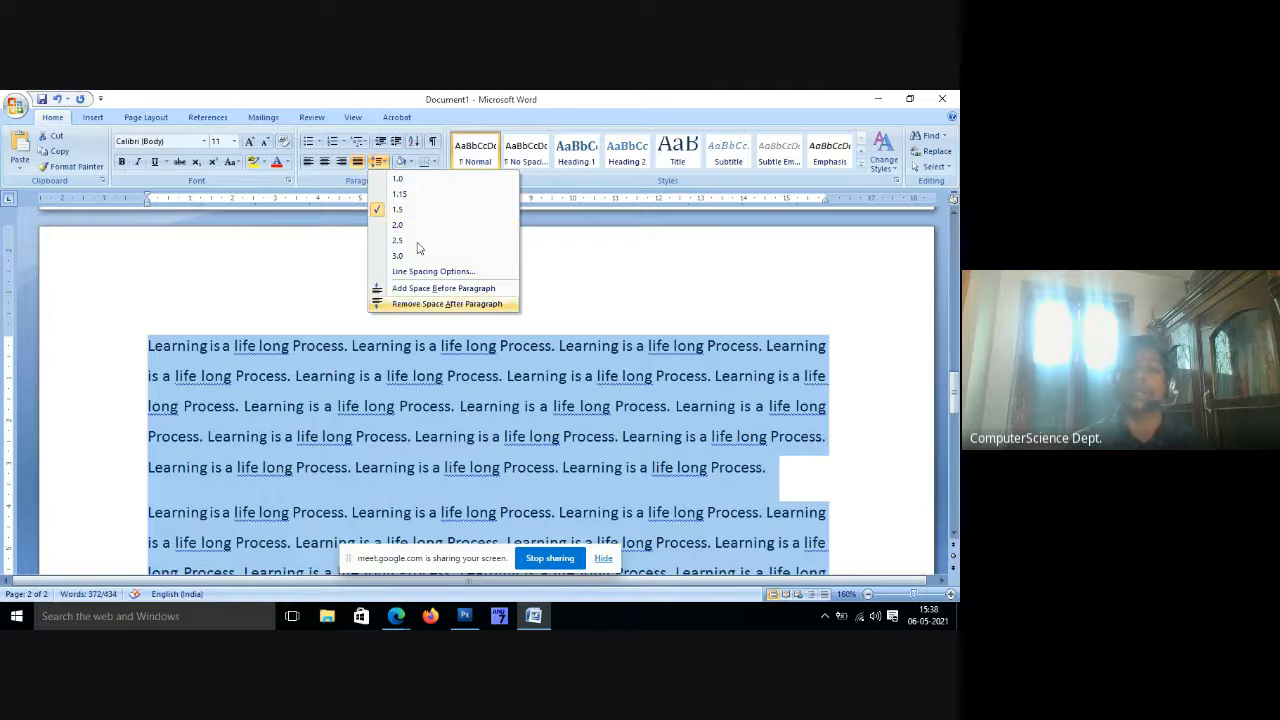
{"action": "left_click", "coordinate": [433, 271]}
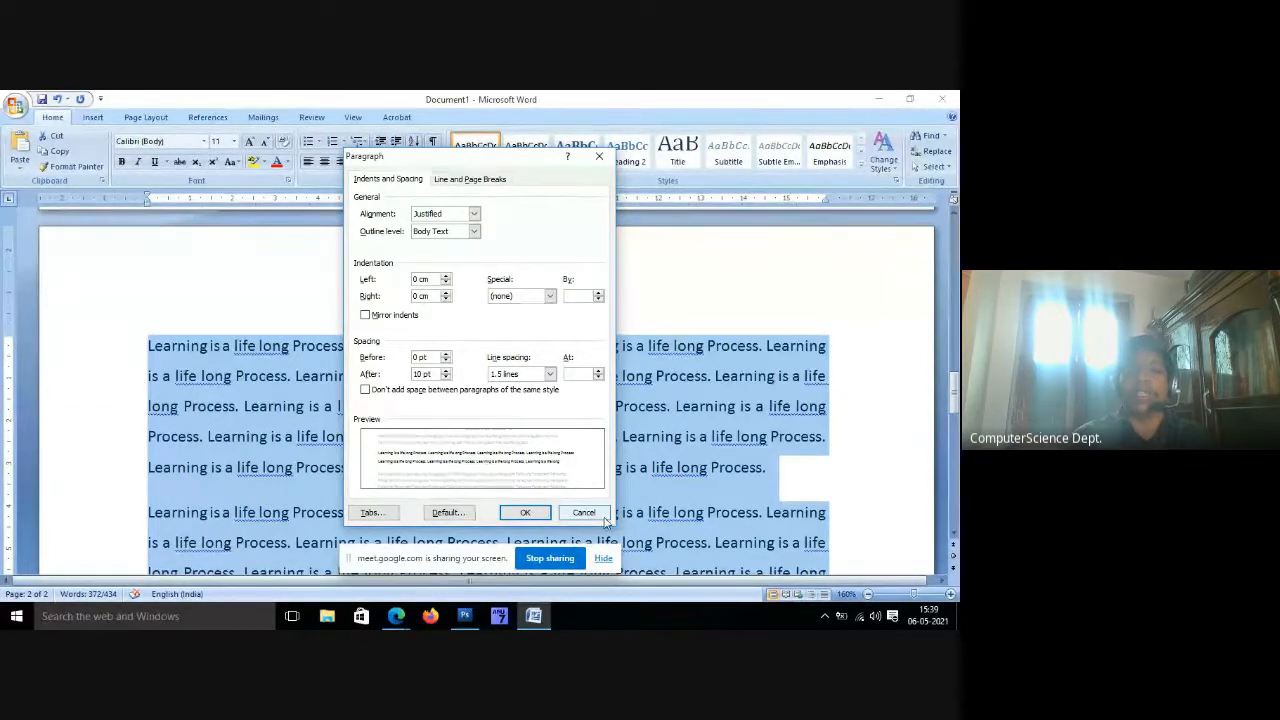
{"action": "left_click", "coordinate": [525, 512]}
Indent the second repeated-sentence paragraph by 1 cm on both the left and the right.
{"action": "scroll", "coordinate": [452, 367], "scroll_direction": "down", "scroll_amount": 5, "text": "ctrl"}
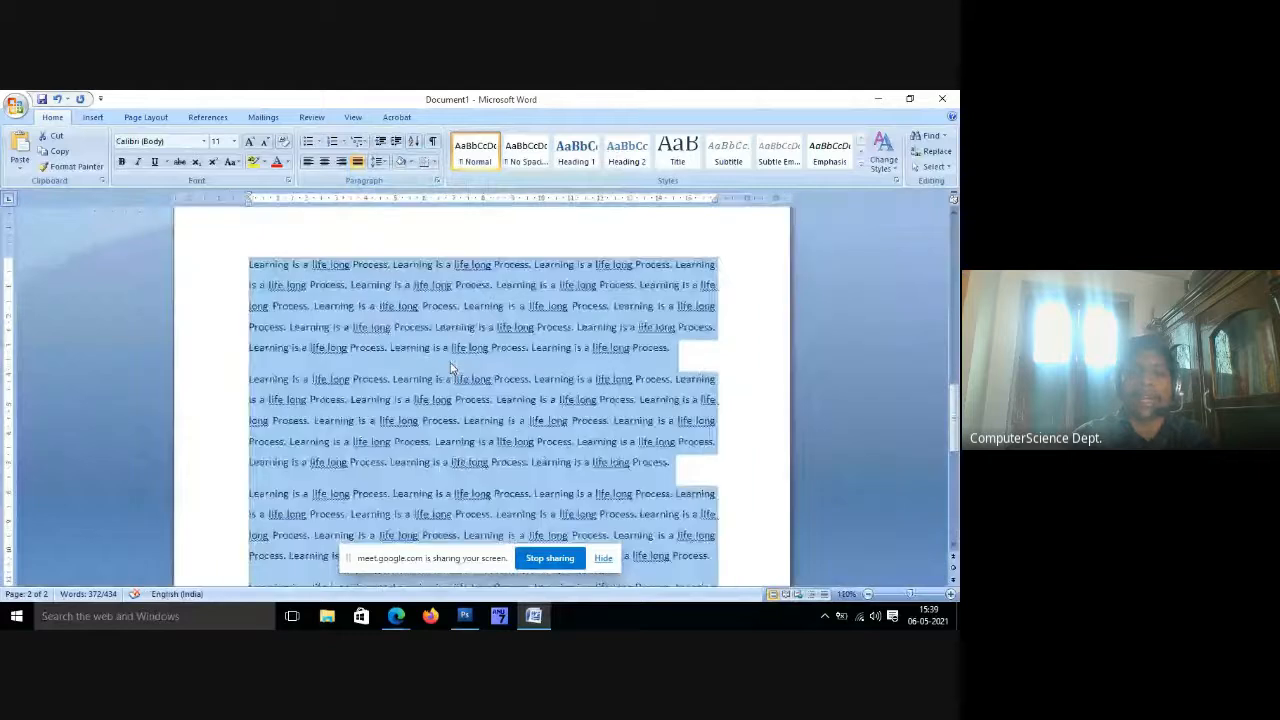
{"action": "scroll", "coordinate": [452, 370], "scroll_direction": "down", "scroll_amount": 3}
{"action": "left_click", "coordinate": [306, 324]}
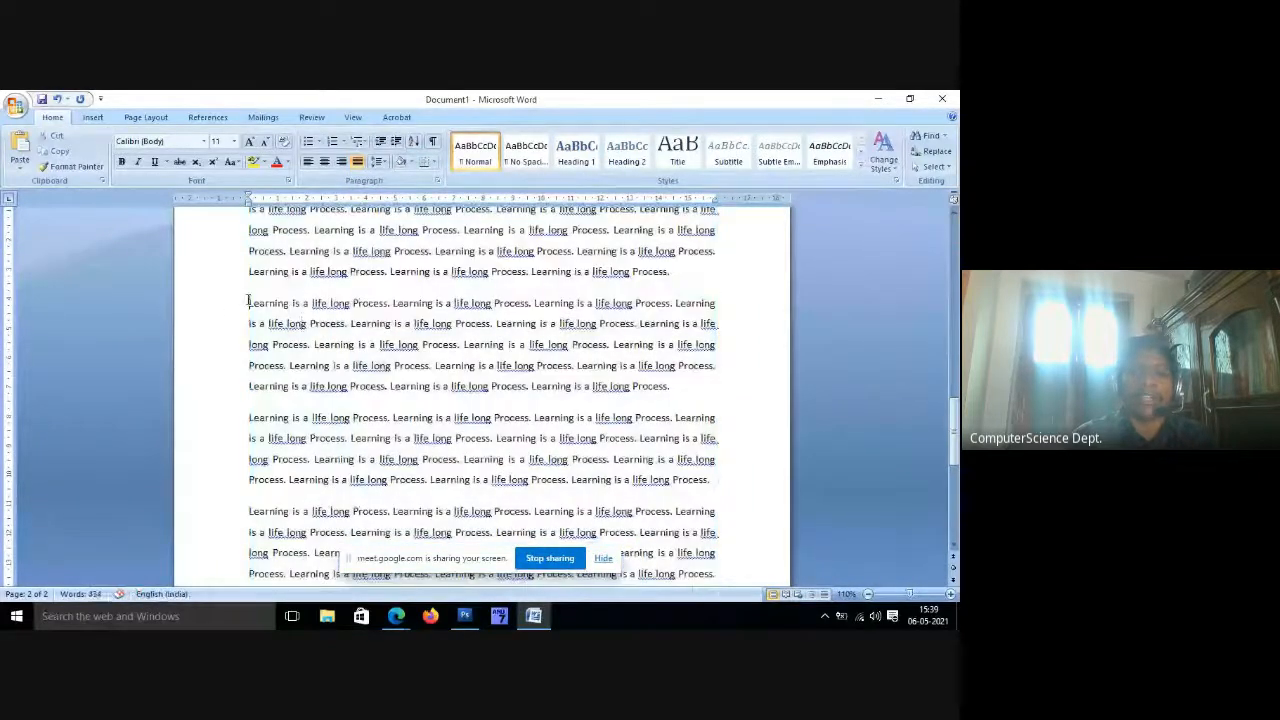
{"action": "left_click_drag", "start_coordinate": [248, 301], "coordinate": [672, 390]}
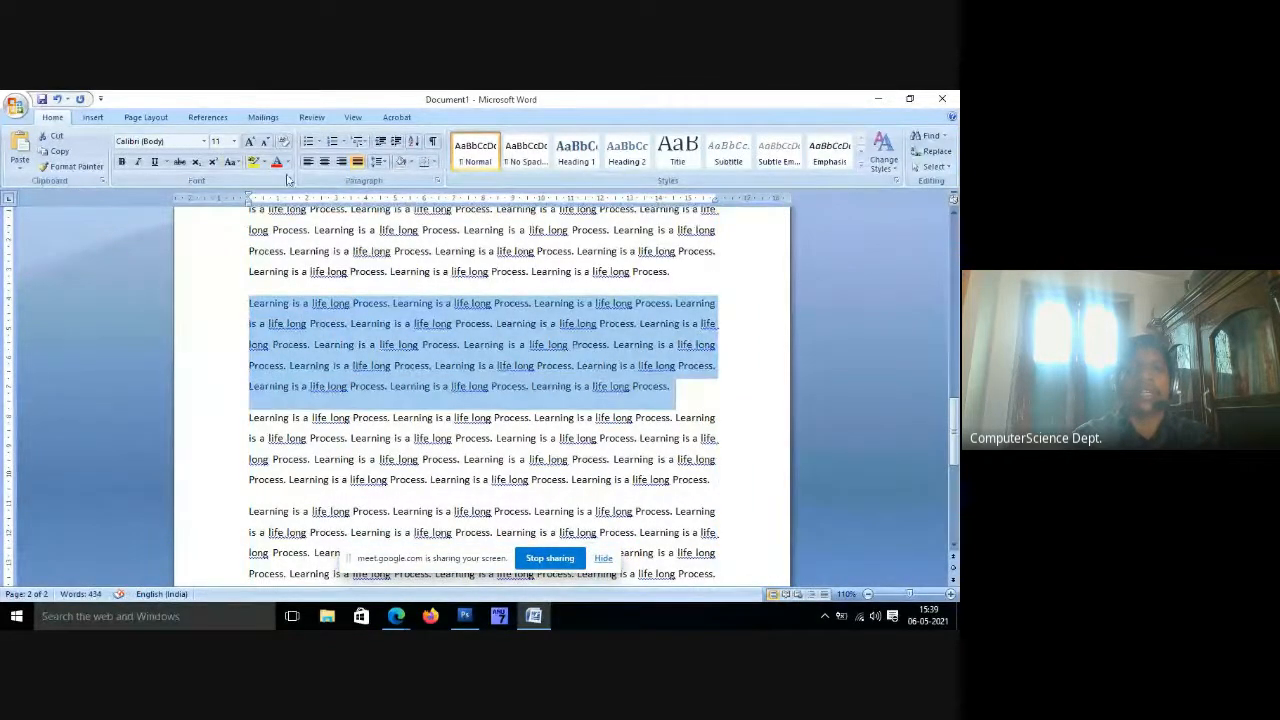
{"action": "left_click", "coordinate": [437, 182]}
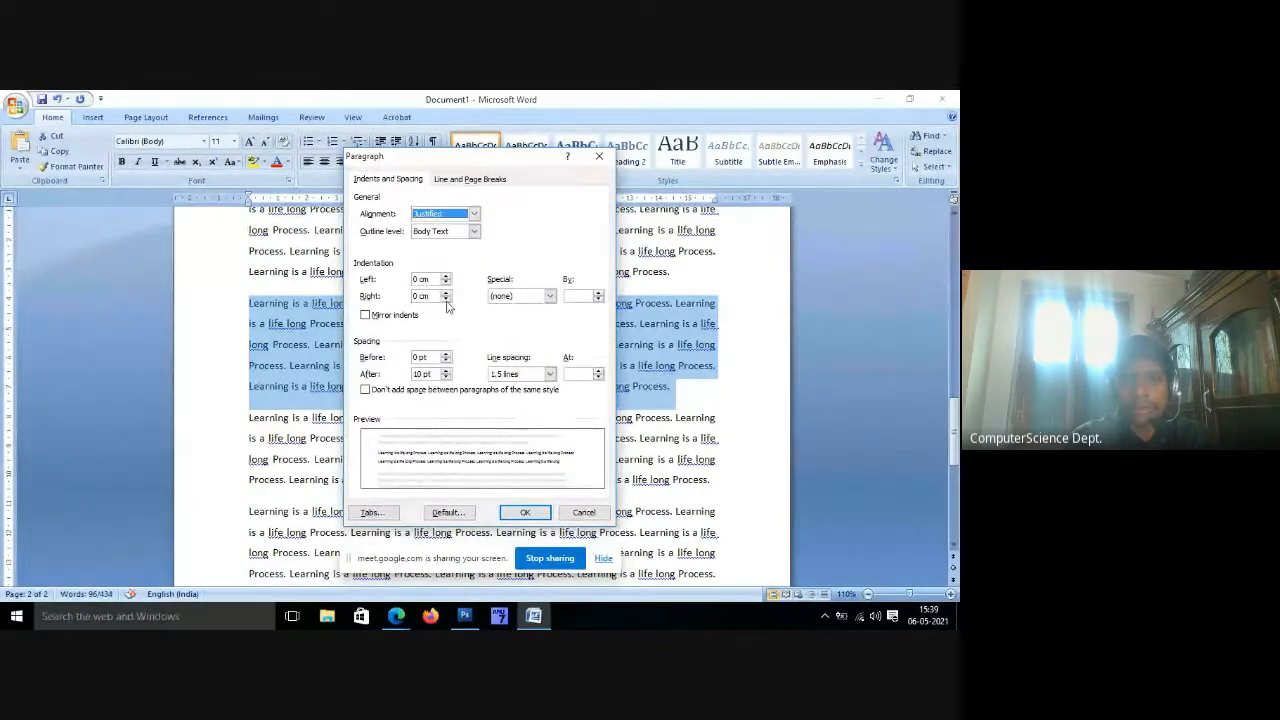
{"action": "left_click", "coordinate": [446, 292]}
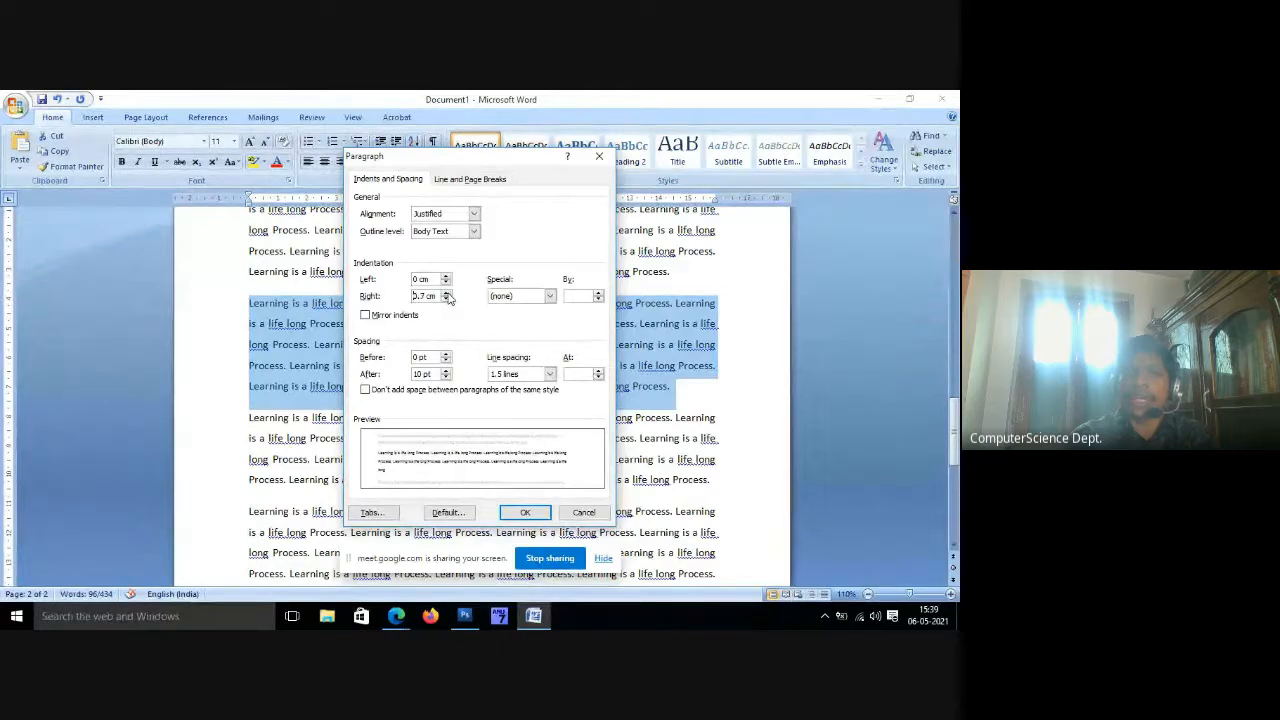
{"action": "left_click", "coordinate": [446, 292]}
{"action": "left_click", "coordinate": [446, 292]}
{"action": "left_click", "coordinate": [446, 292]}
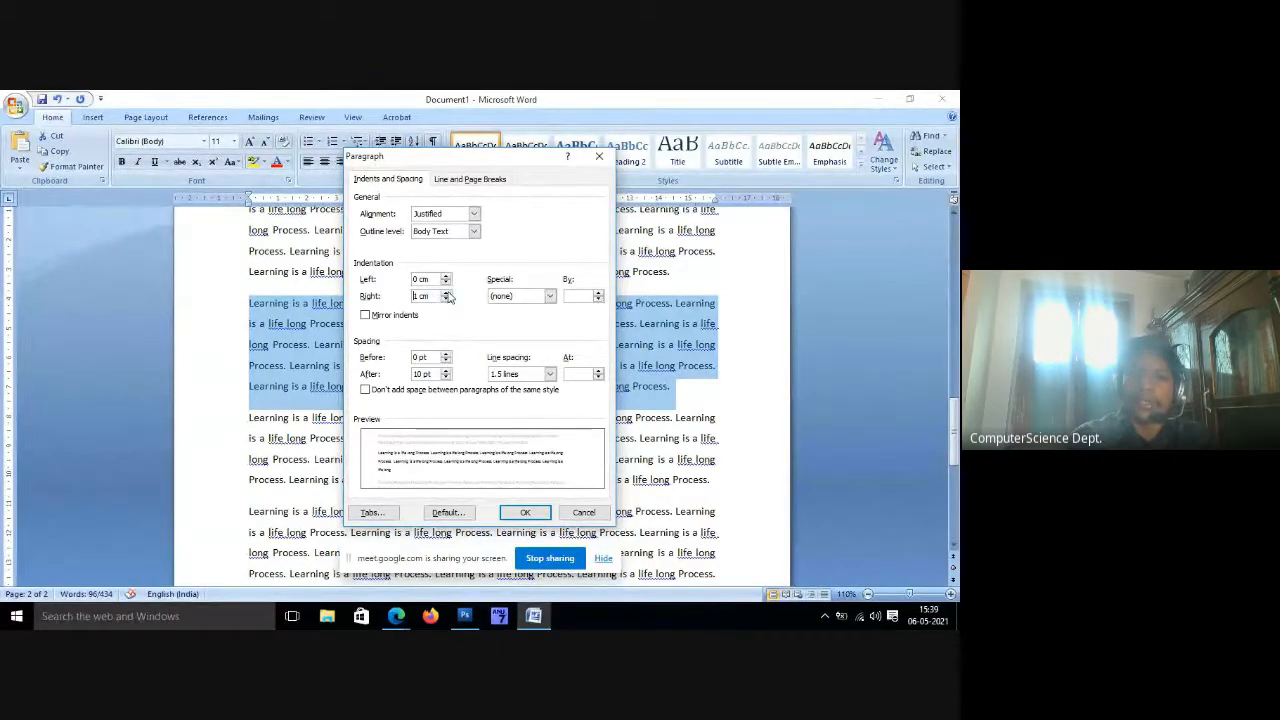
{"action": "left_click", "coordinate": [446, 276]}
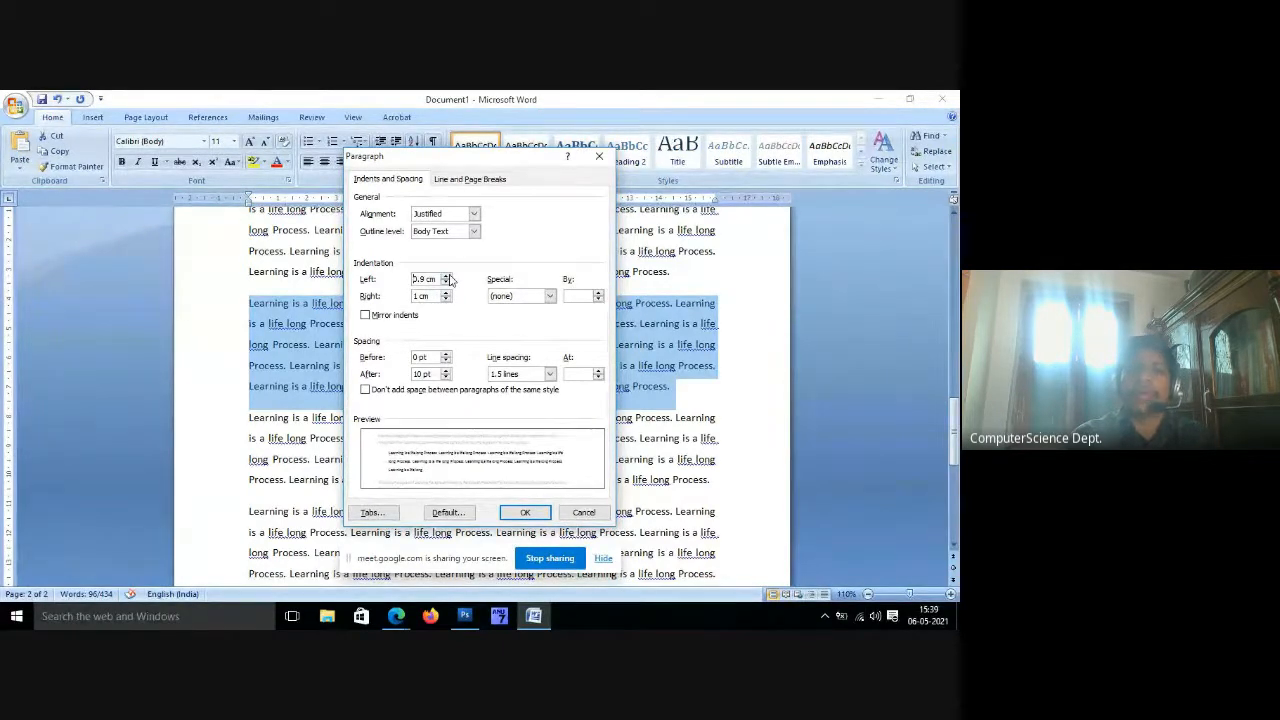
{"action": "left_click", "coordinate": [447, 277]}
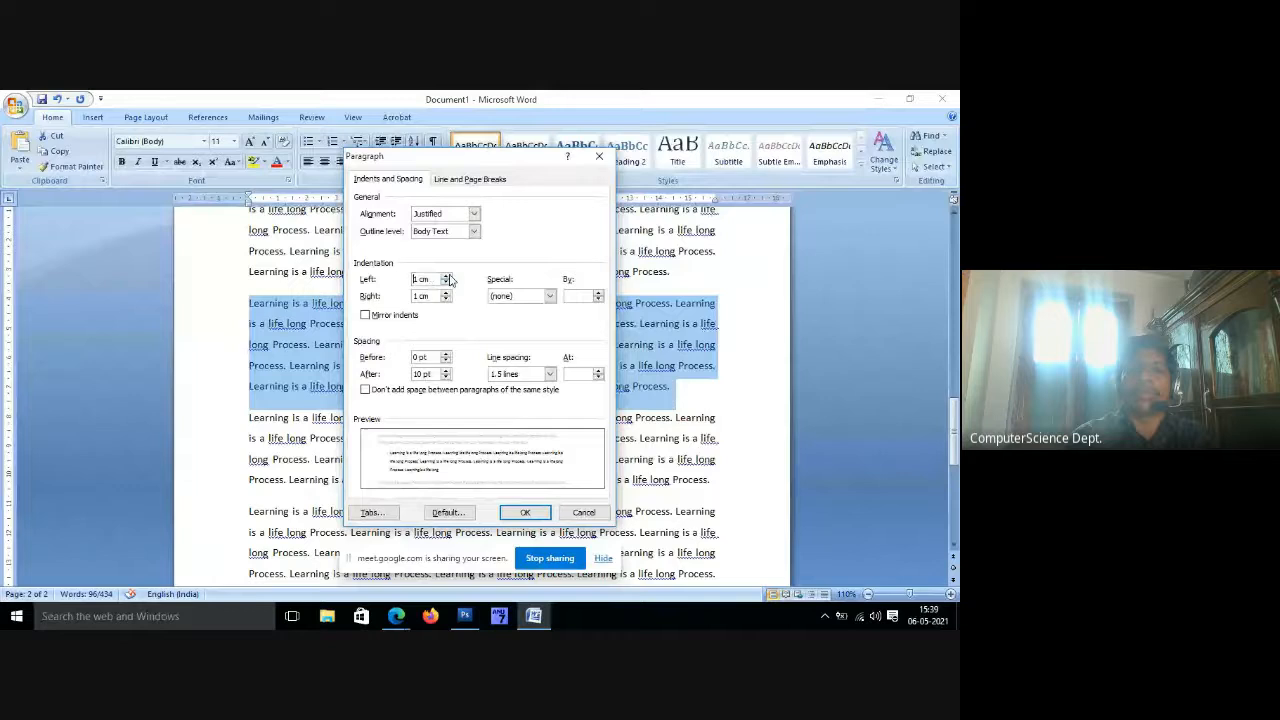
{"action": "left_click", "coordinate": [541, 516]}
{"action": "left_click", "coordinate": [552, 521]}
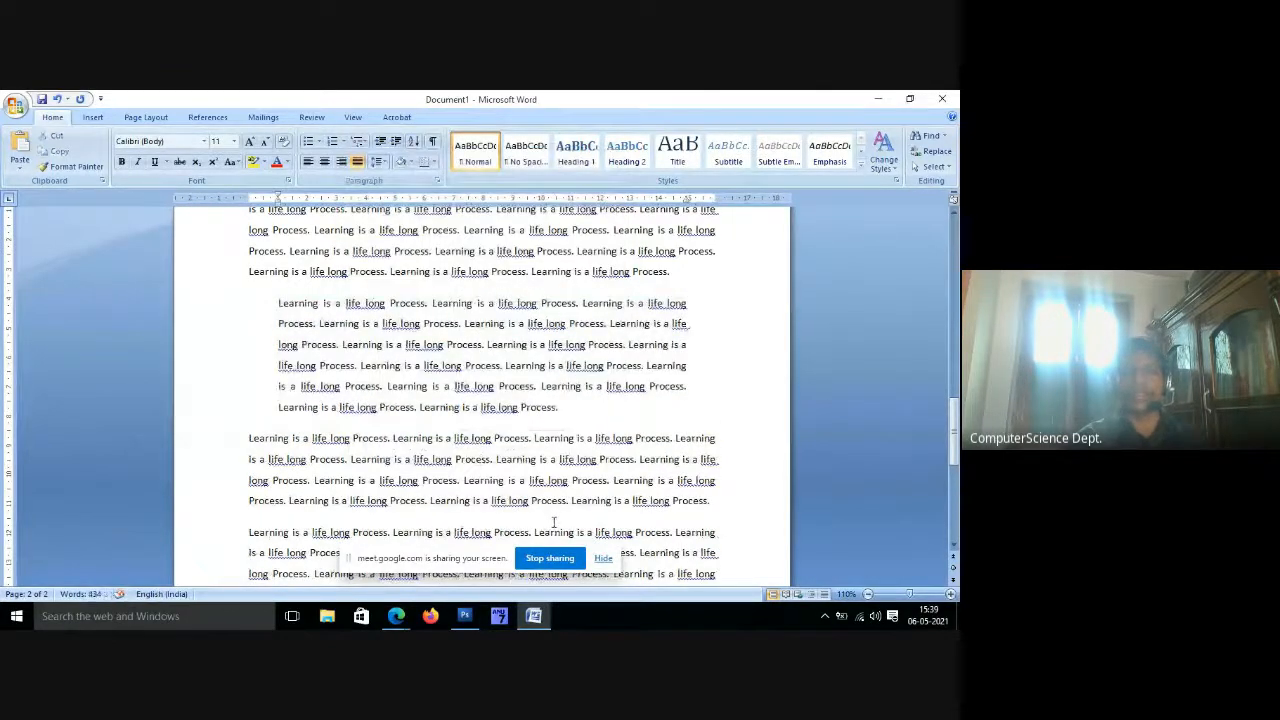
Make the indented second paragraph bold and italic.
{"action": "scroll", "coordinate": [553, 521], "scroll_direction": "up", "scroll_amount": 1}
{"action": "left_click_drag", "start_coordinate": [249, 228], "coordinate": [388, 539]}
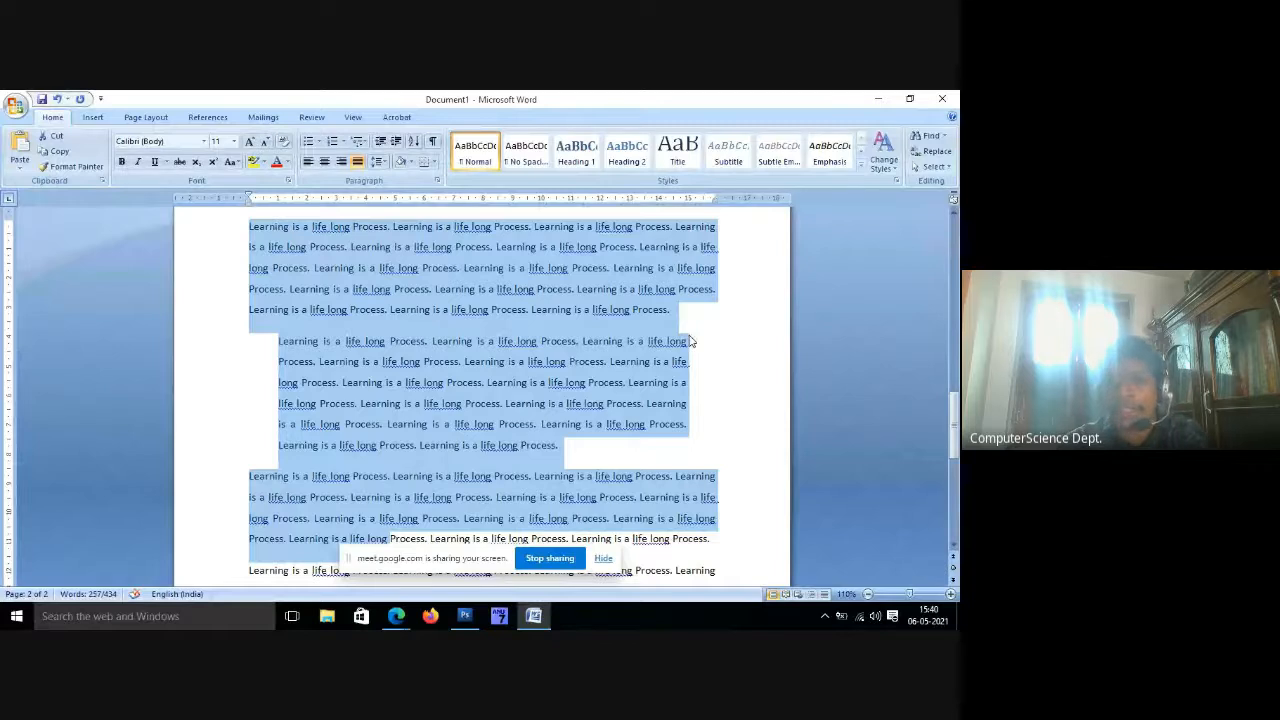
{"action": "left_click_drag", "start_coordinate": [572, 456], "coordinate": [262, 343]}
{"action": "left_click", "coordinate": [121, 161]}
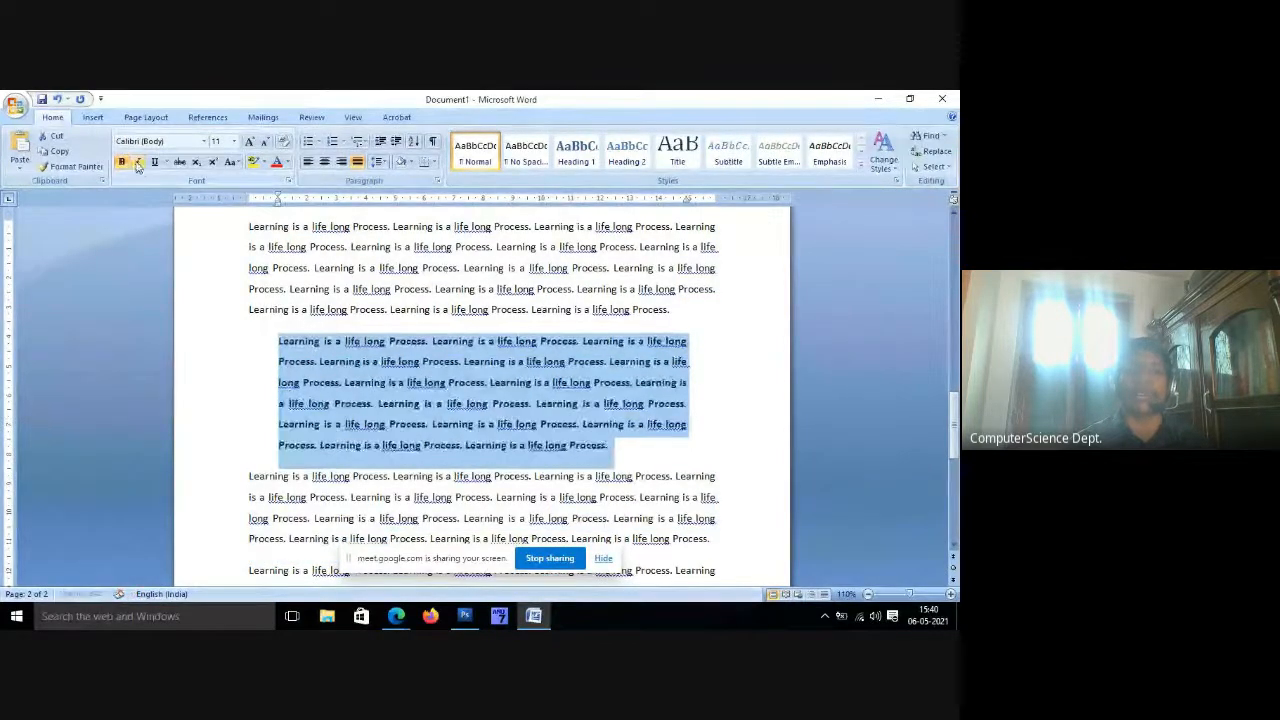
{"action": "left_click", "coordinate": [137, 161]}
{"action": "left_click", "coordinate": [447, 382]}
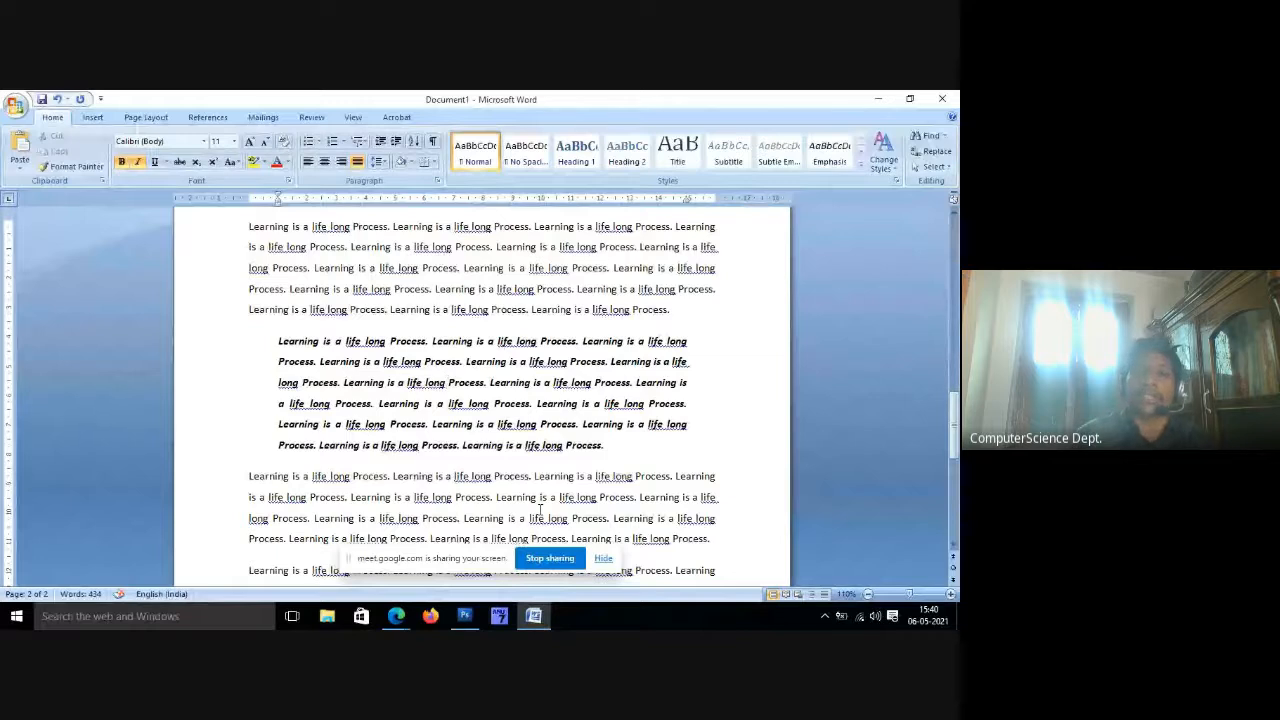
Add outside borders around the indented bold italic paragraph.
{"action": "left_click_drag", "start_coordinate": [657, 446], "coordinate": [284, 343]}
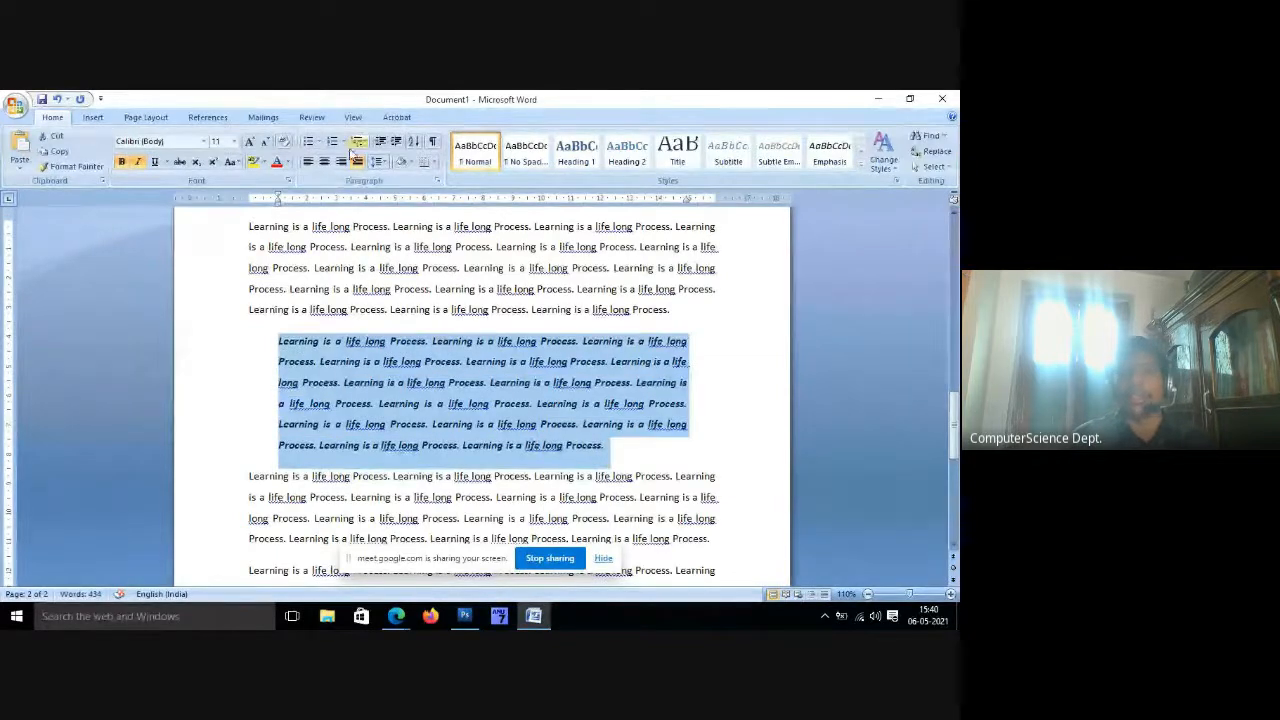
{"action": "left_click", "coordinate": [435, 163]}
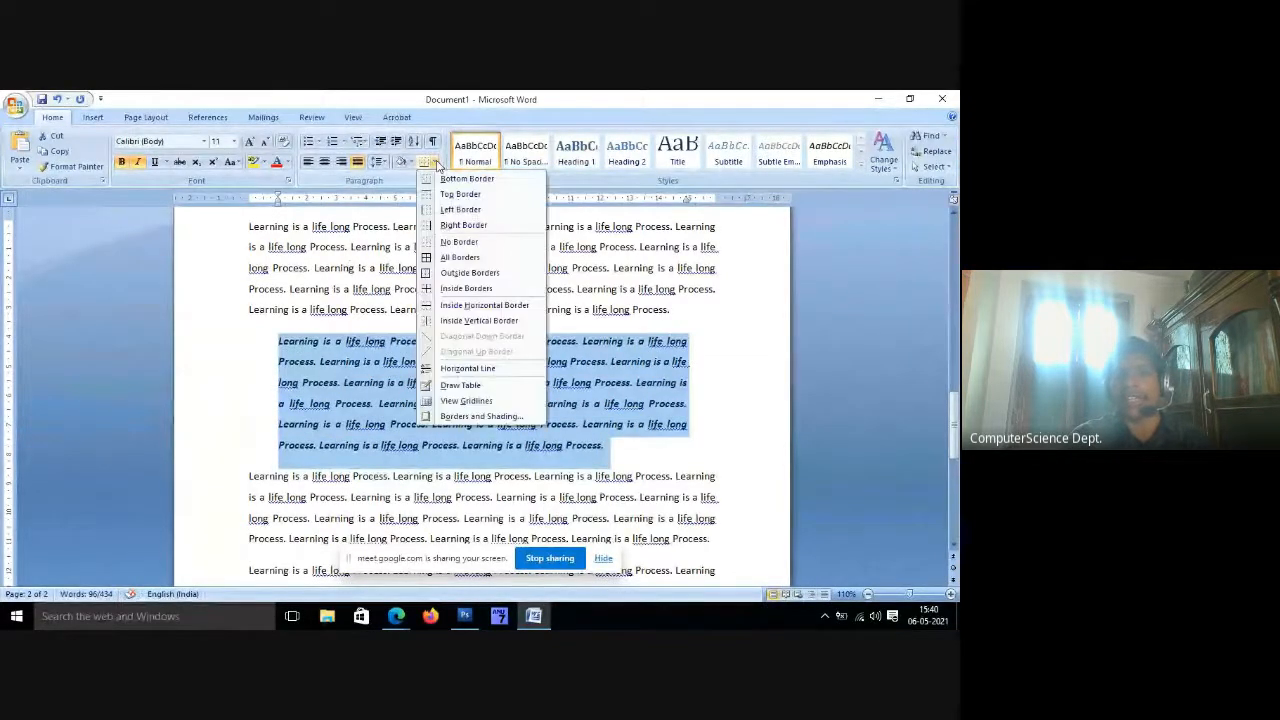
{"action": "left_click", "coordinate": [482, 275]}
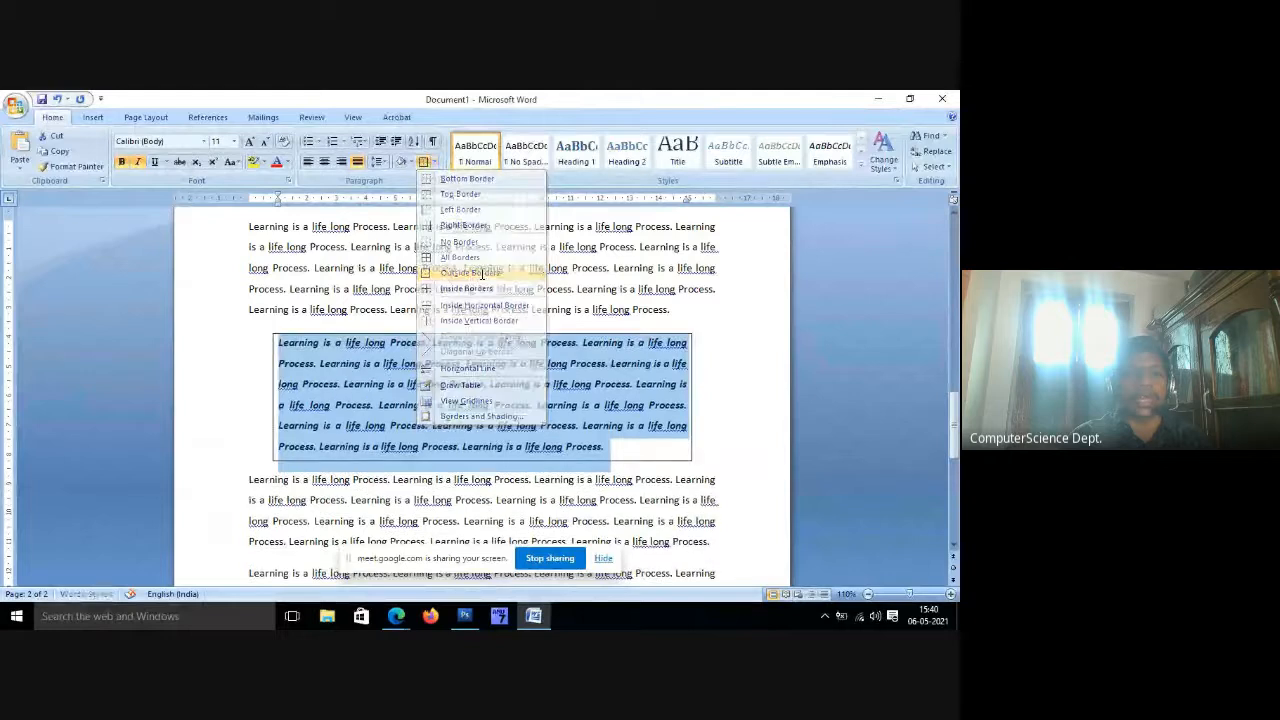
{"action": "left_click", "coordinate": [544, 390]}
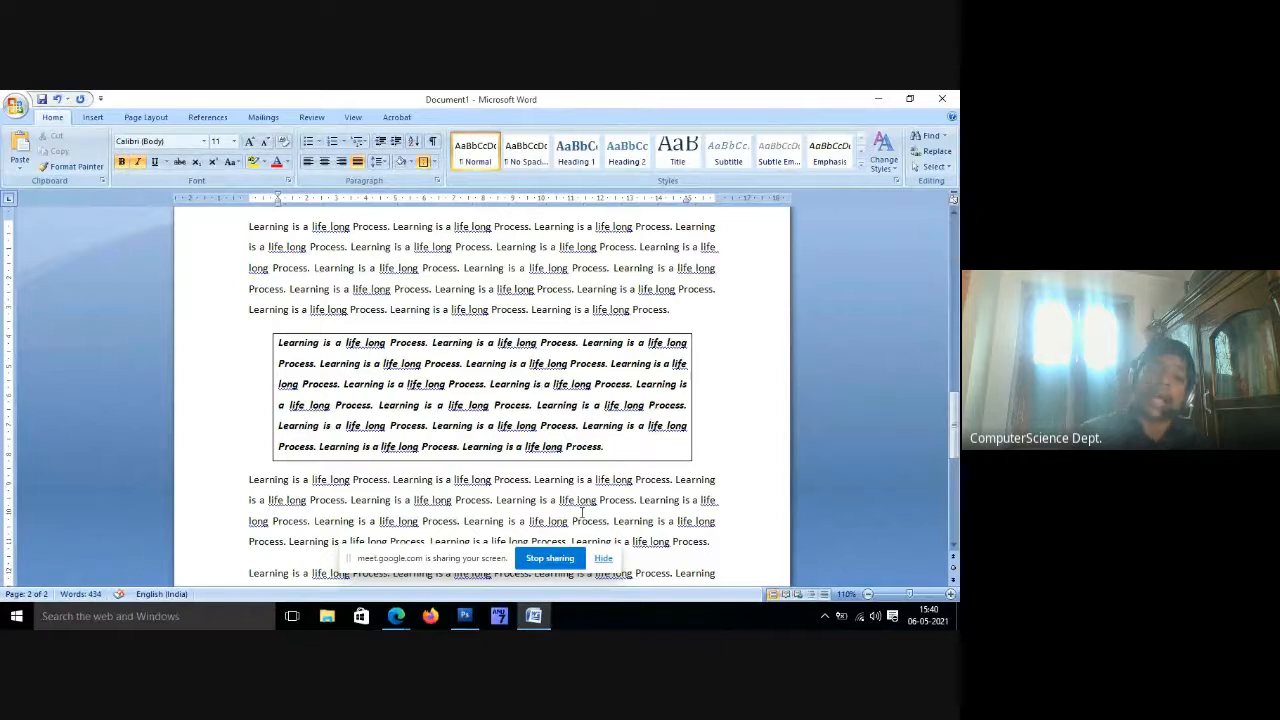
Shade the bordered bold italic paragraph yellow.
{"action": "left_click_drag", "start_coordinate": [607, 448], "coordinate": [279, 346]}
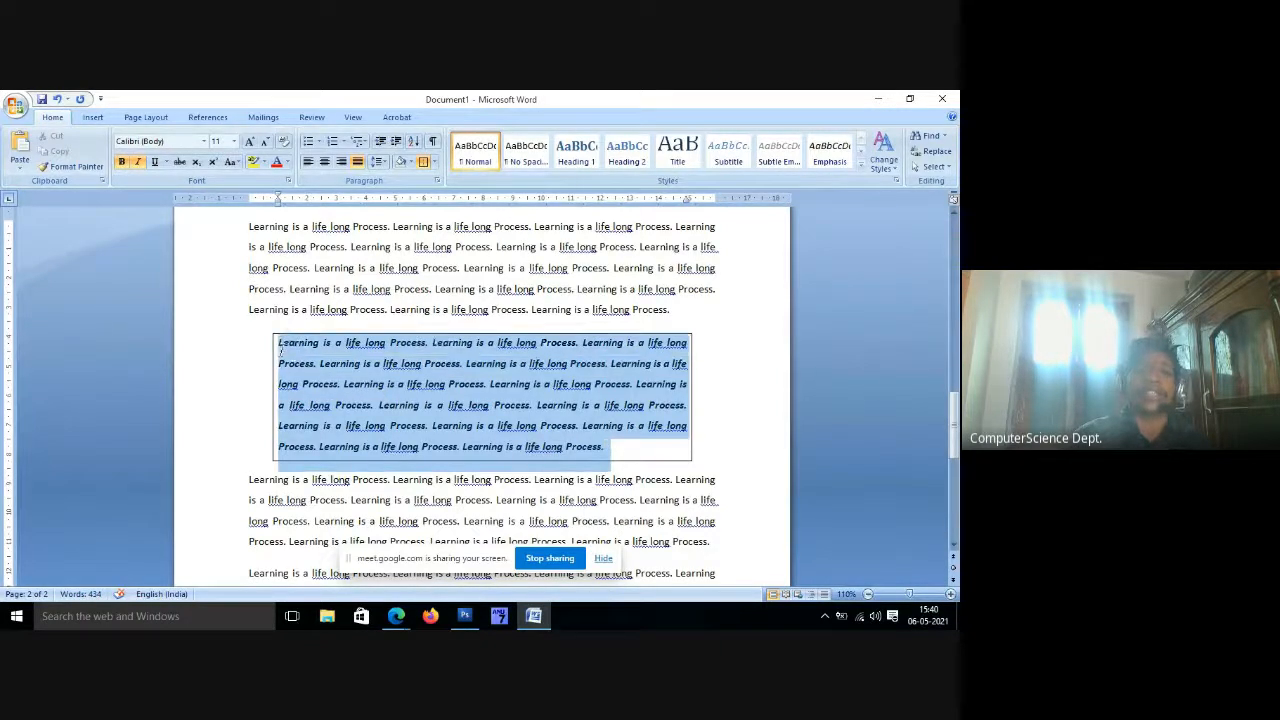
{"action": "left_click", "coordinate": [409, 162]}
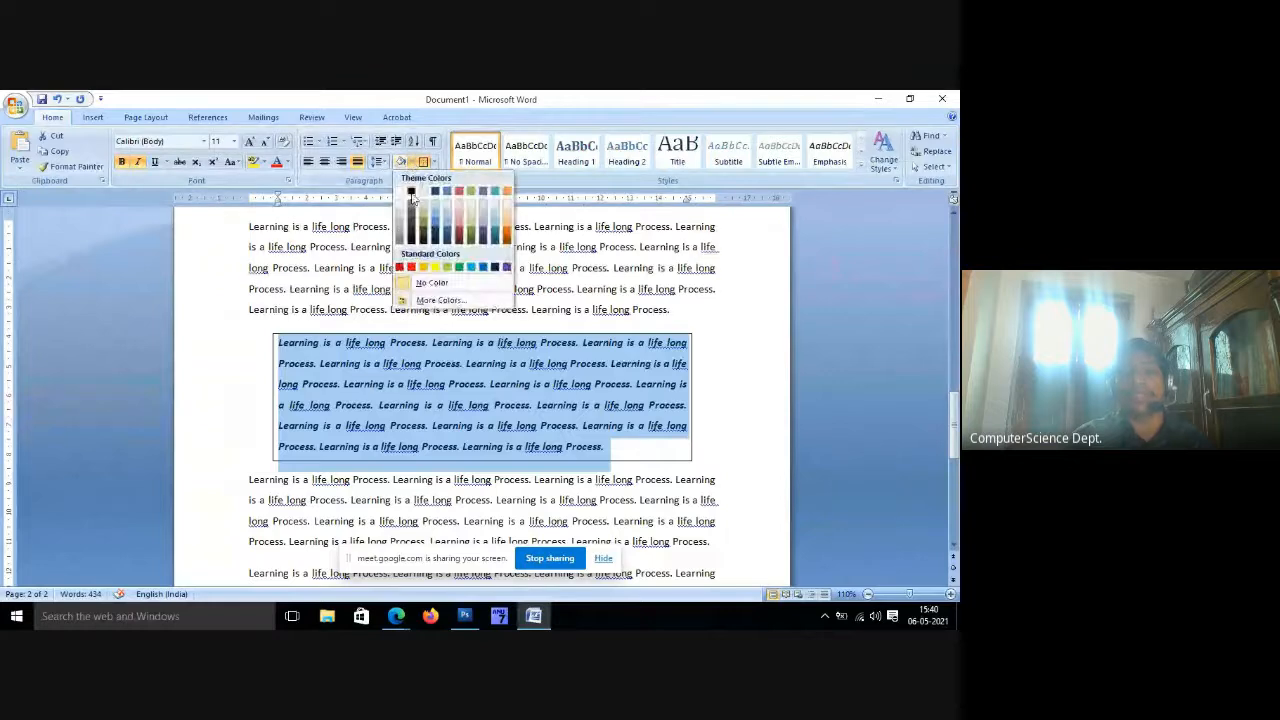
{"action": "left_click", "coordinate": [436, 267]}
{"action": "left_click", "coordinate": [456, 497]}
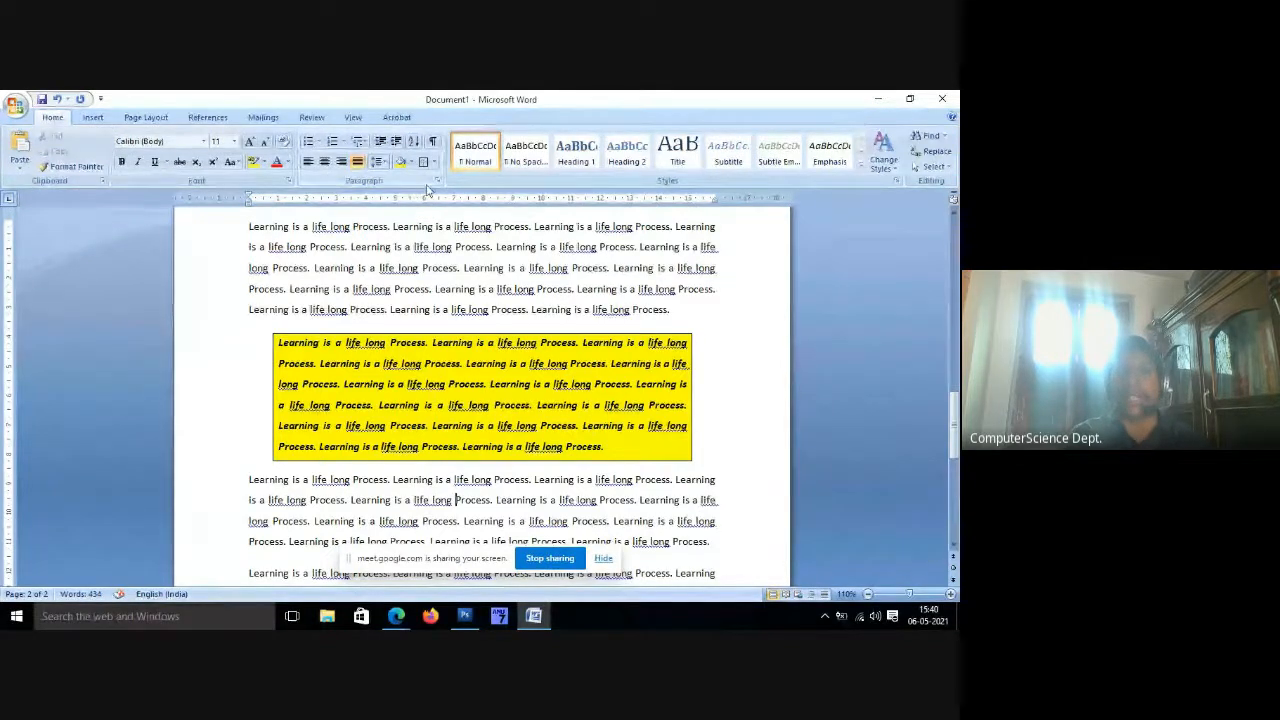
Review the Bullets, Numbering and Alignment sections from the beginning of the document.
{"action": "scroll", "coordinate": [367, 407], "scroll_direction": "up", "scroll_amount": 15}
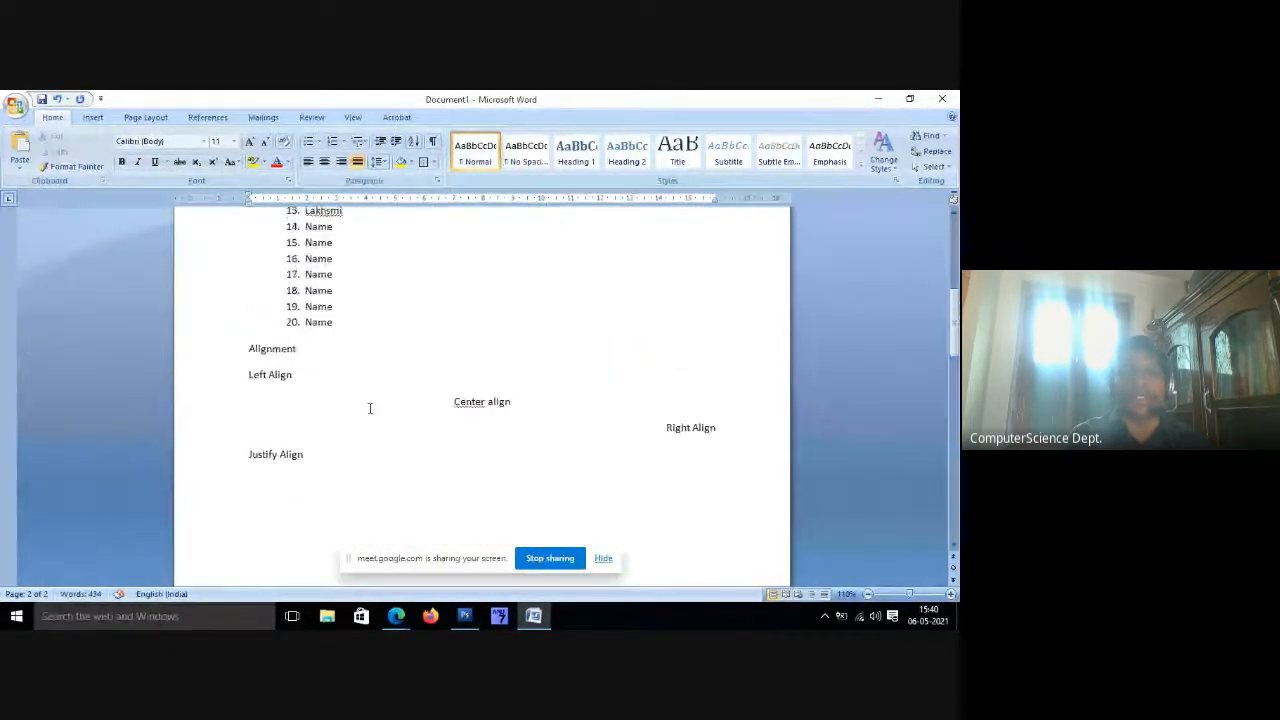
{"action": "left_click", "coordinate": [203, 329]}
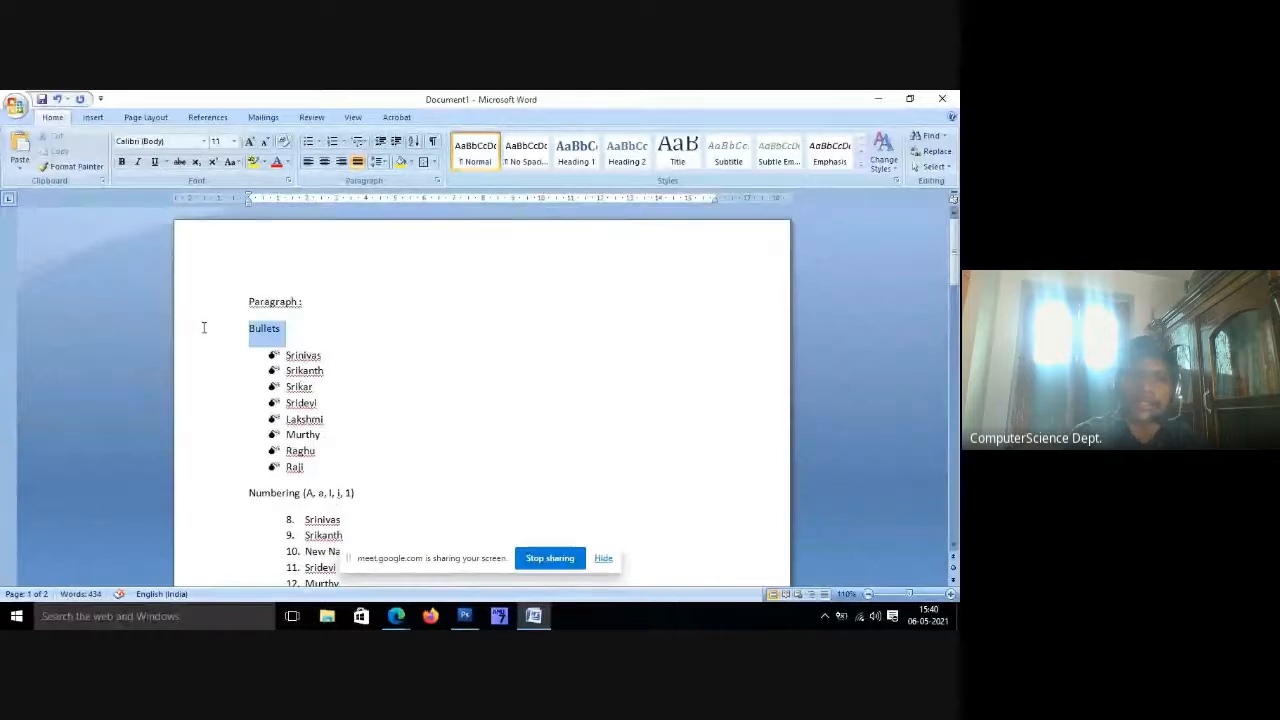
{"action": "left_click_drag", "start_coordinate": [354, 492], "coordinate": [306, 492]}
{"action": "left_click", "coordinate": [229, 491]}
{"action": "scroll", "coordinate": [274, 463], "scroll_direction": "down", "scroll_amount": 5}
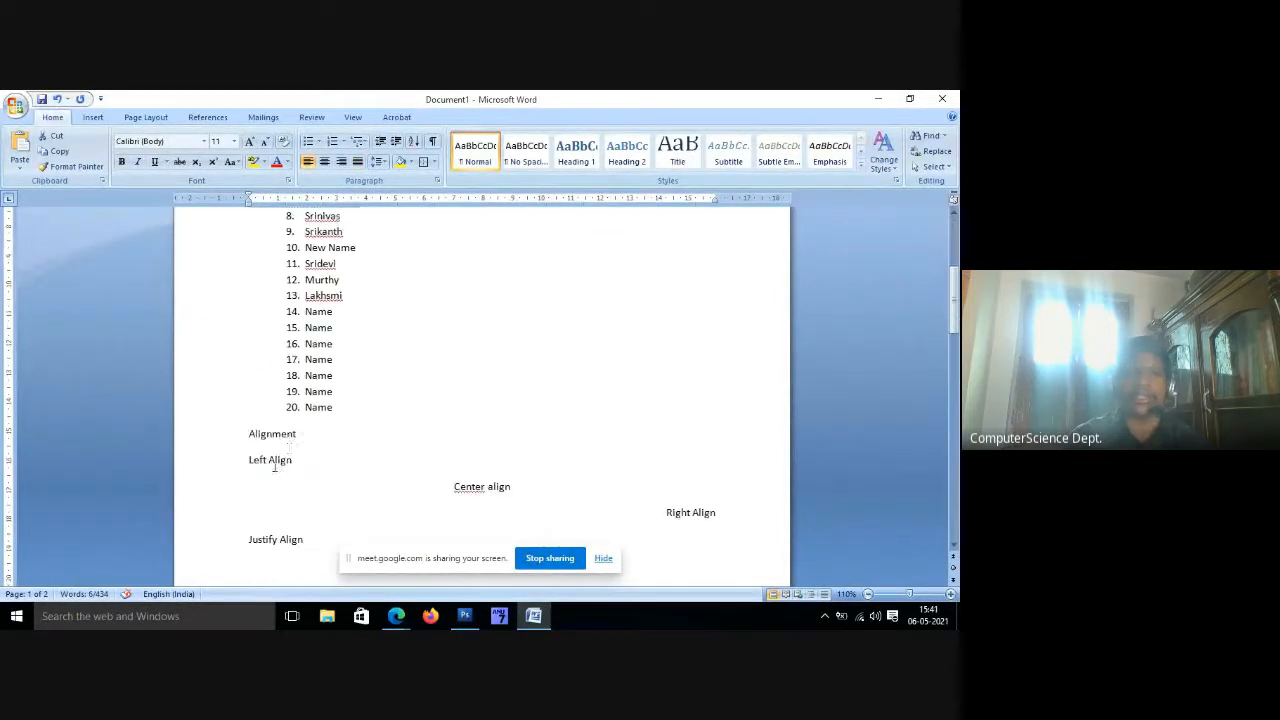
{"action": "left_click", "coordinate": [203, 434]}
{"action": "scroll", "coordinate": [249, 463], "scroll_direction": "down", "scroll_amount": 4}
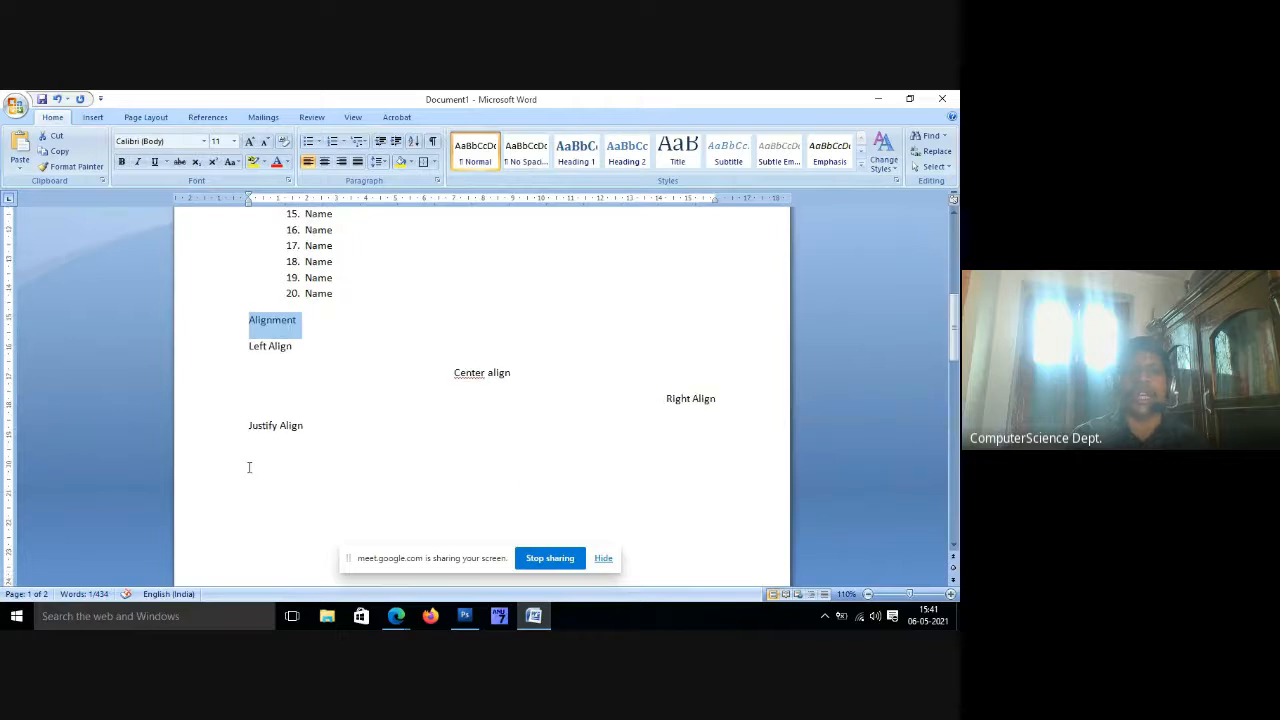
Below the "Justify Align" line, add the lines "Spacing", "Before and After" and "Line Spacing", leaving an empty line after them.
{"action": "left_click", "coordinate": [304, 416]}
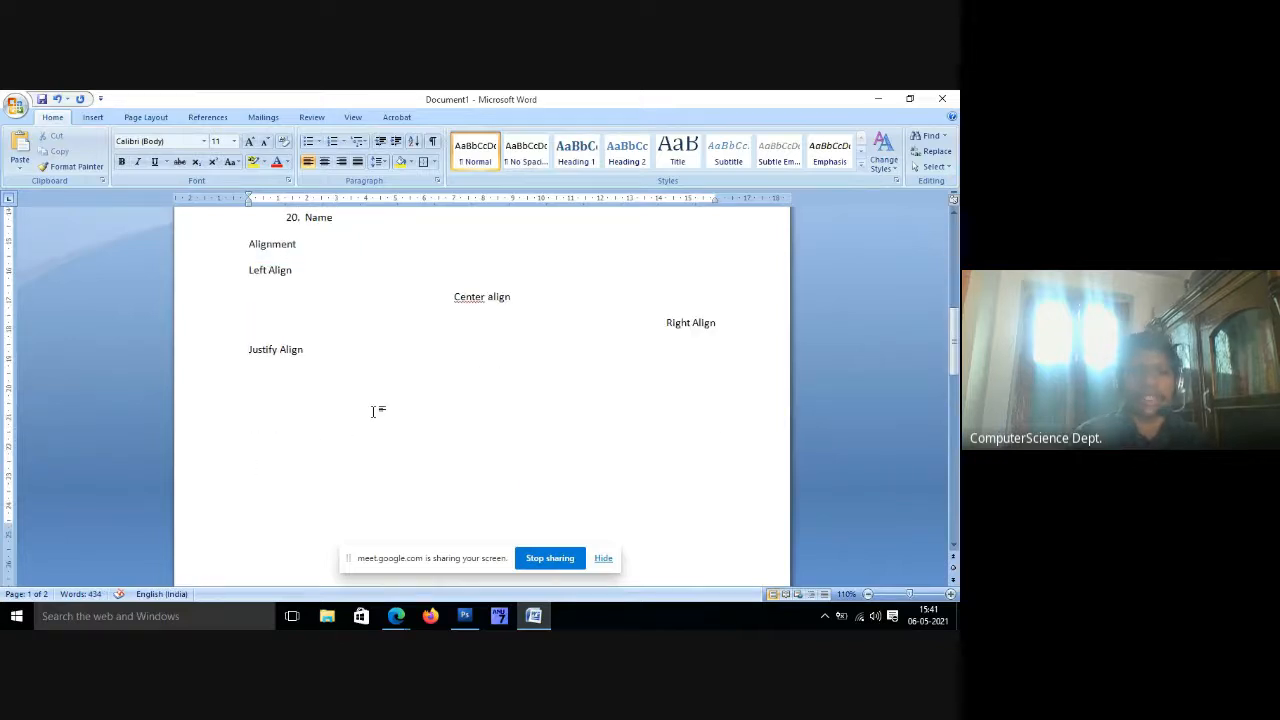
{"action": "type", "text": "Spaci"}
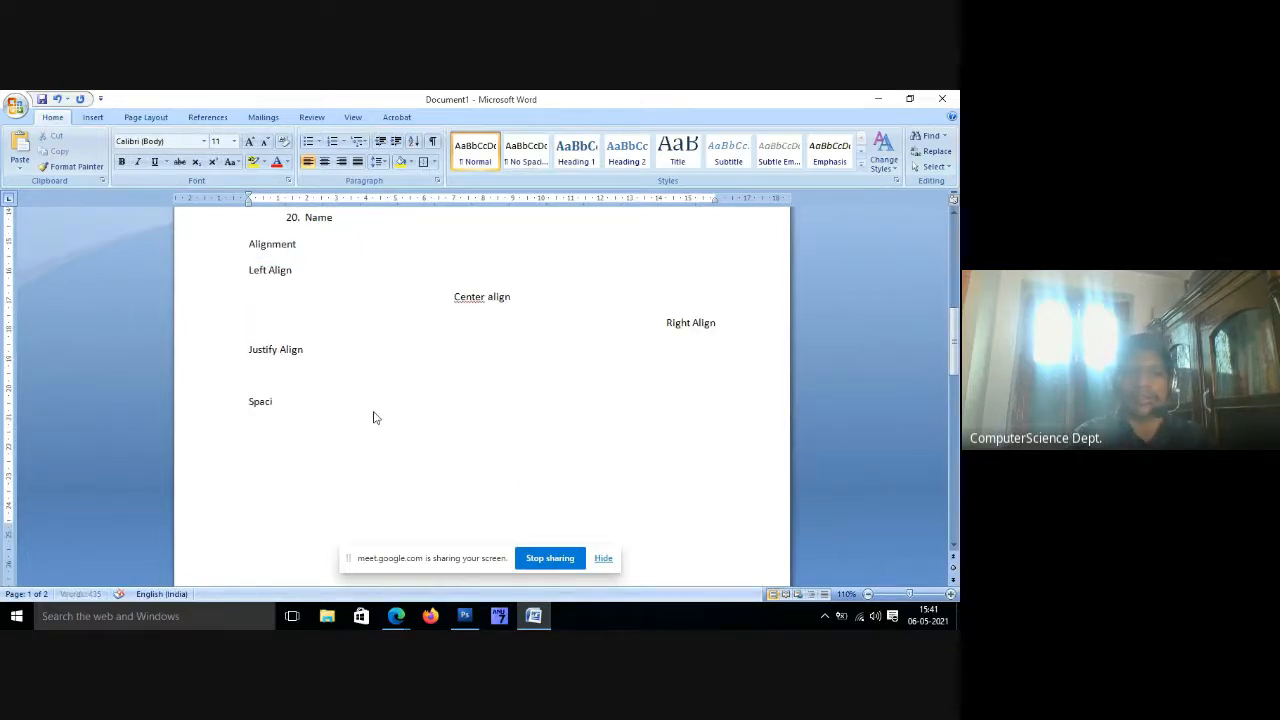
{"action": "type", "text": "ng"}
{"action": "key", "text": "Return"}
{"action": "type", "text": "Befor"}
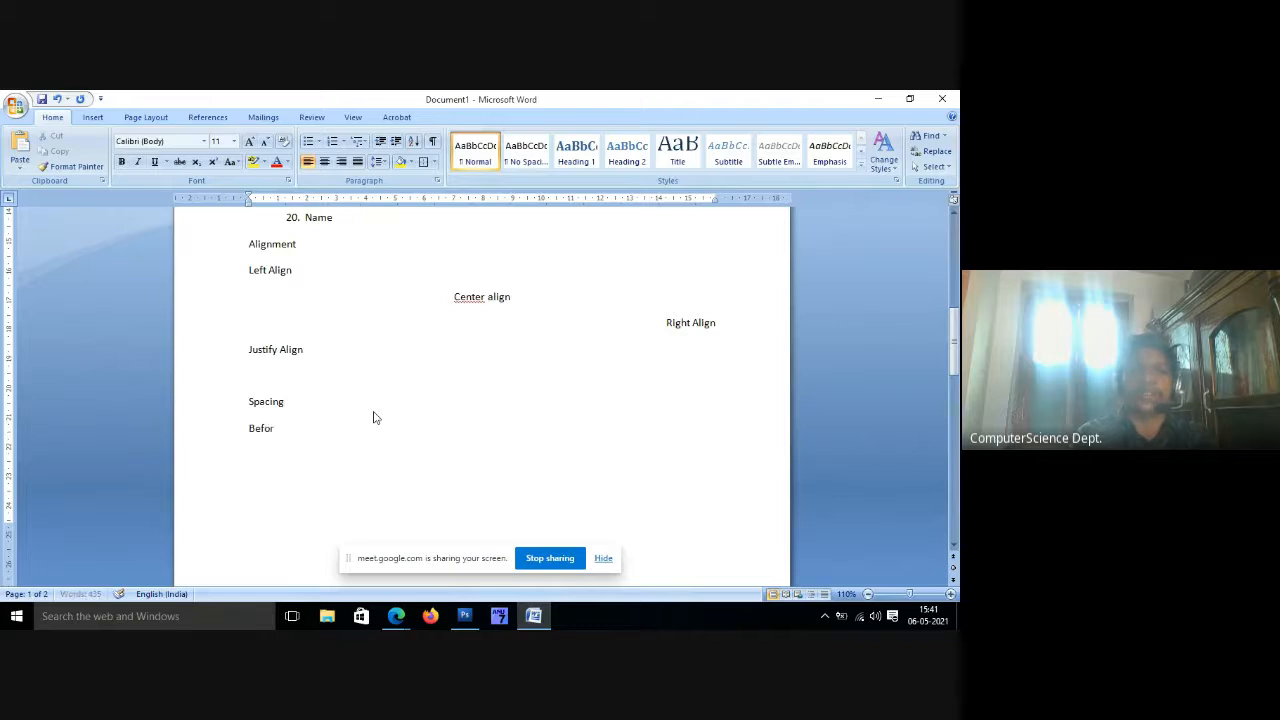
{"action": "type", "text": "e and After"}
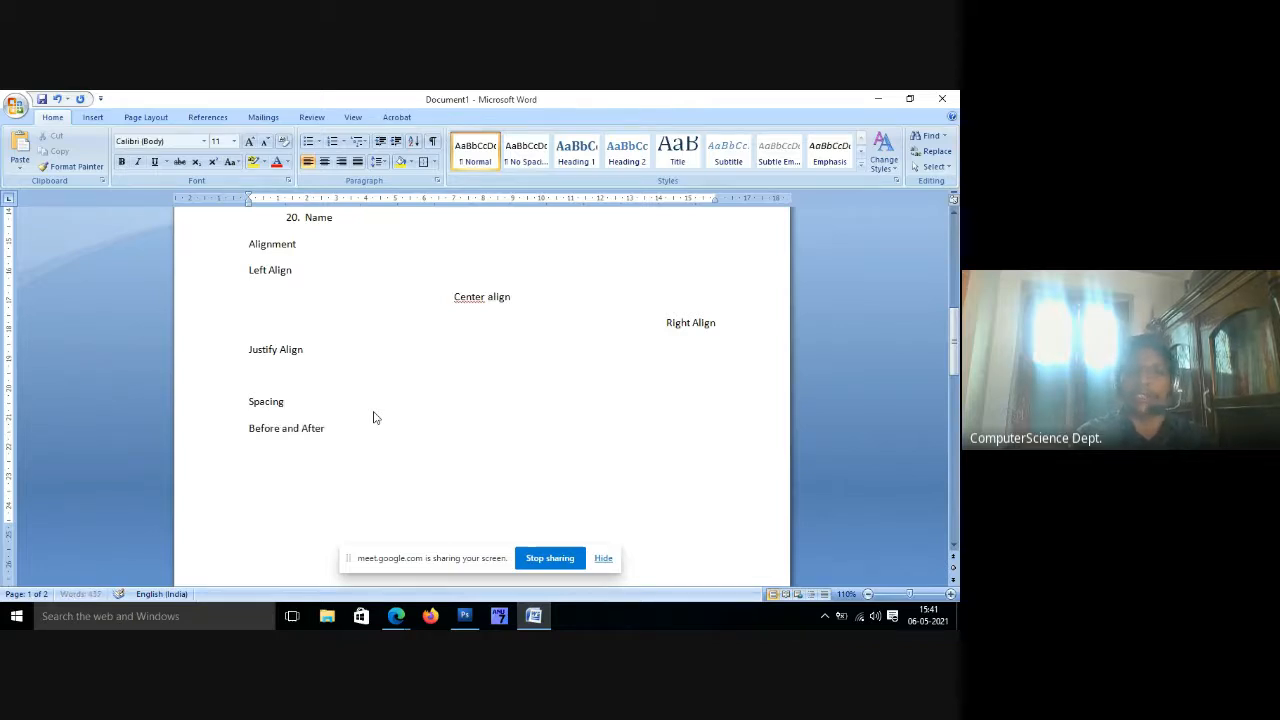
{"action": "key", "text": "Return"}
{"action": "type", "text": "Line Spacing"}
{"action": "key", "text": "Return"}
{"action": "key", "text": "Return"}
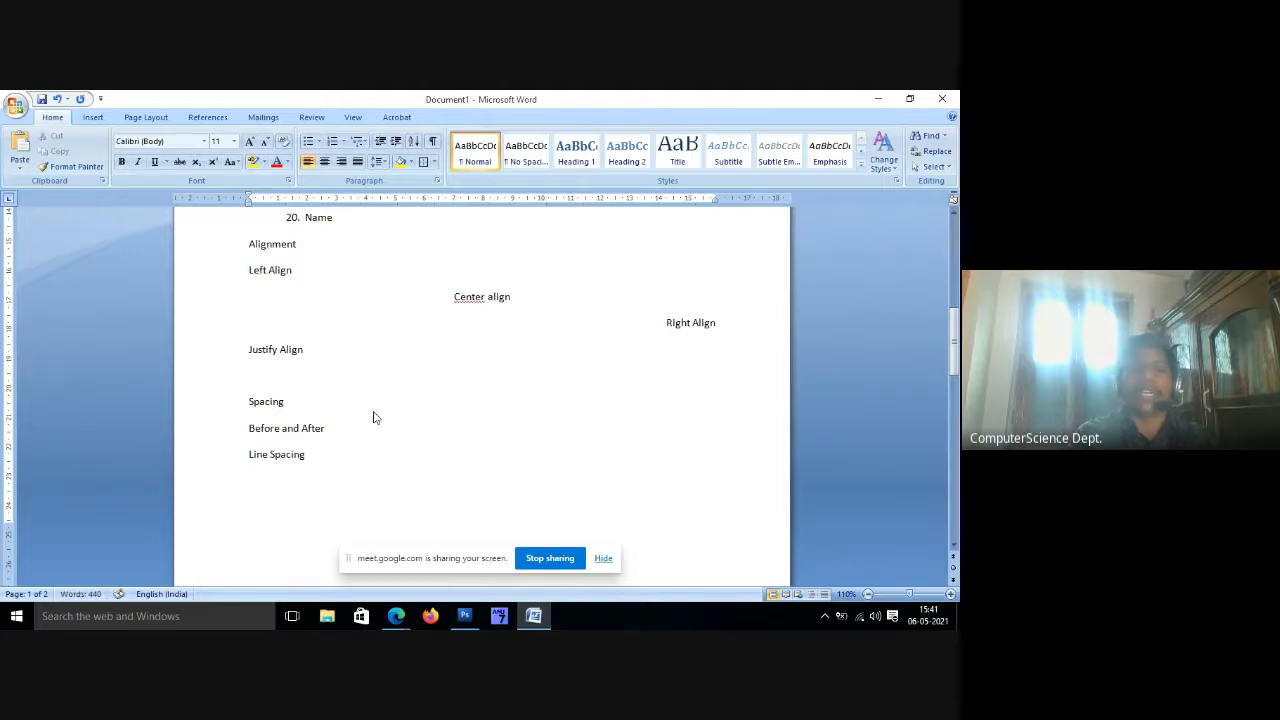
Add the heading "Indentation" above the sample paragraphs and begin a new line under it.
{"action": "type", "text": "Indentation"}
{"action": "key", "text": "Return"}
{"action": "type", "text": ":e"}
{"action": "key", "text": "BackSpace"}
{"action": "key", "text": "BackSpace"}
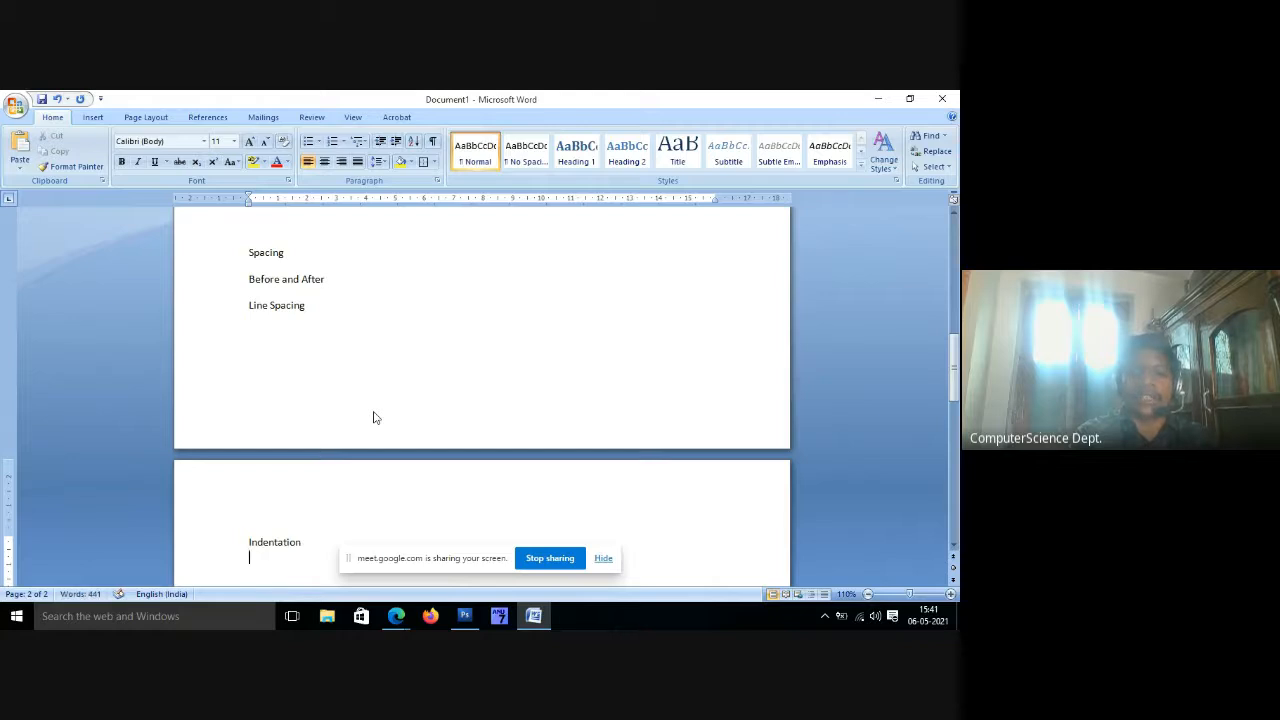
Under the Indentation heading, write "Left Indentation and Right Indentation" and "First Line" on separate lines.
{"action": "type", "text": ":eft"}
{"action": "key", "text": "BackSpace"}
{"action": "type", "text": "Le"}
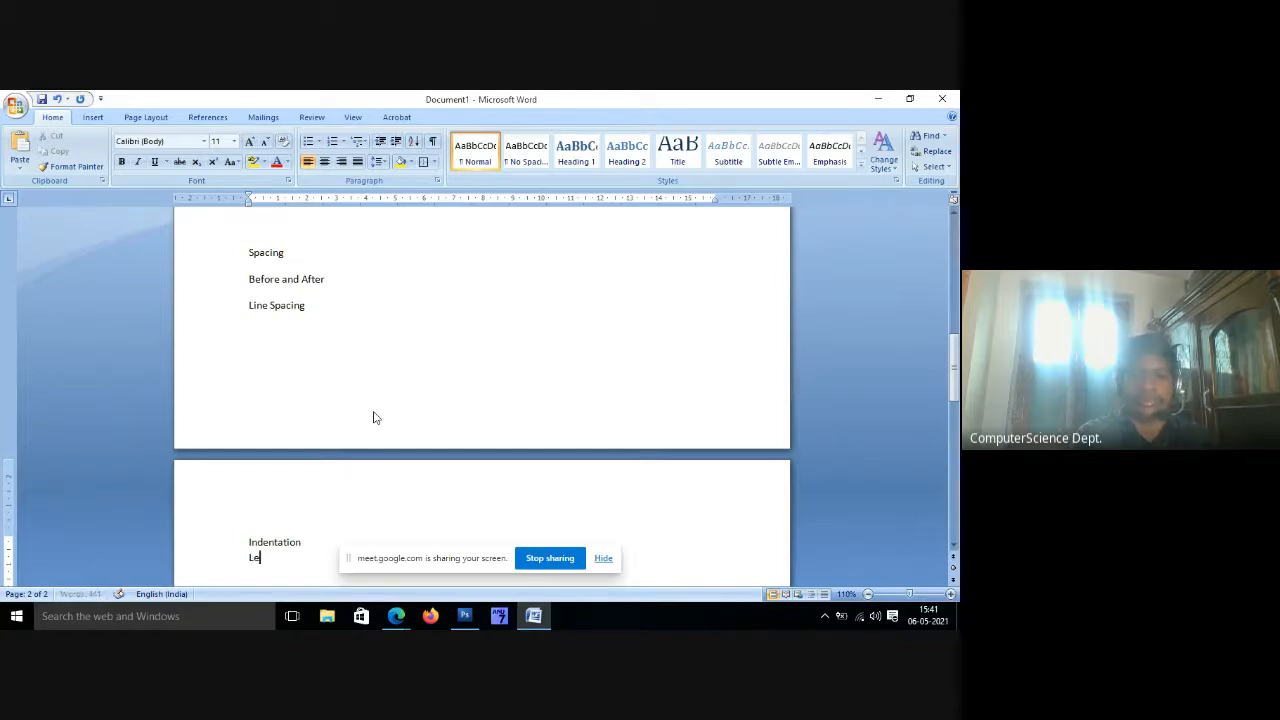
{"action": "type", "text": "ft Indetation  and"}
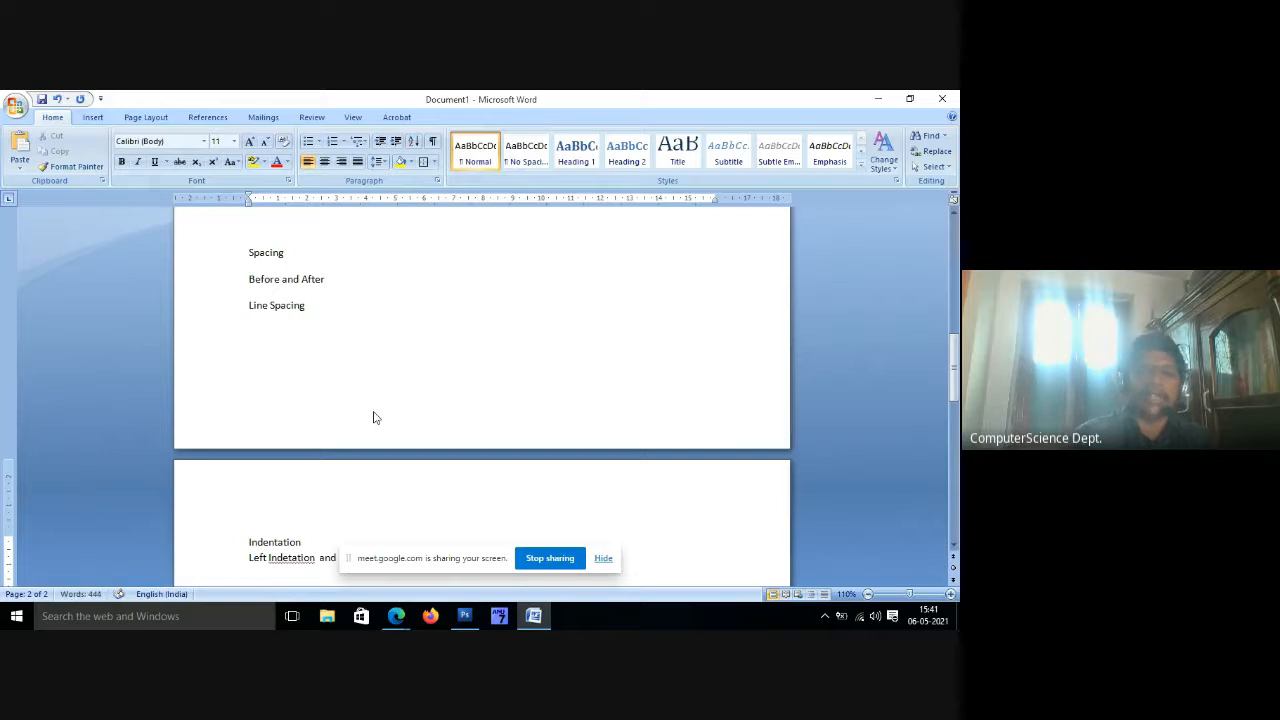
{"action": "scroll", "coordinate": [430, 501], "scroll_direction": "down", "scroll_amount": 1}
{"action": "scroll", "coordinate": [430, 501], "scroll_direction": "down", "scroll_amount": 3}
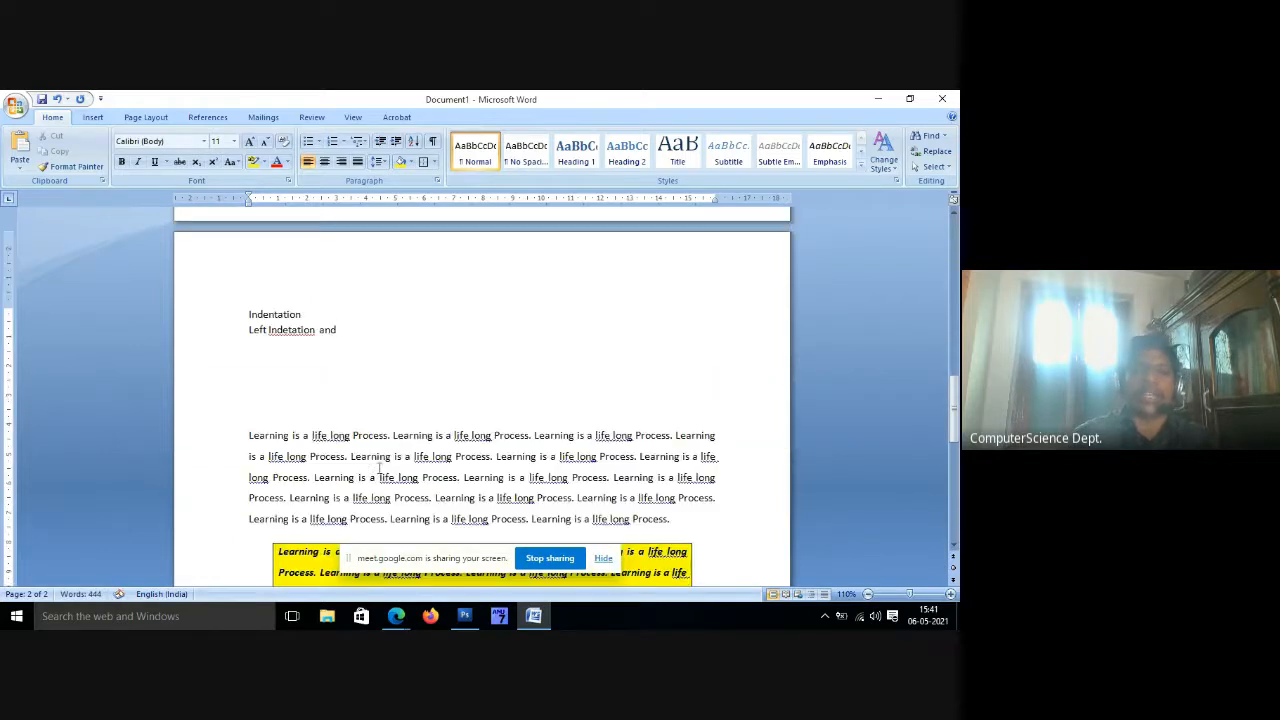
{"action": "type", "text": "Ri"}
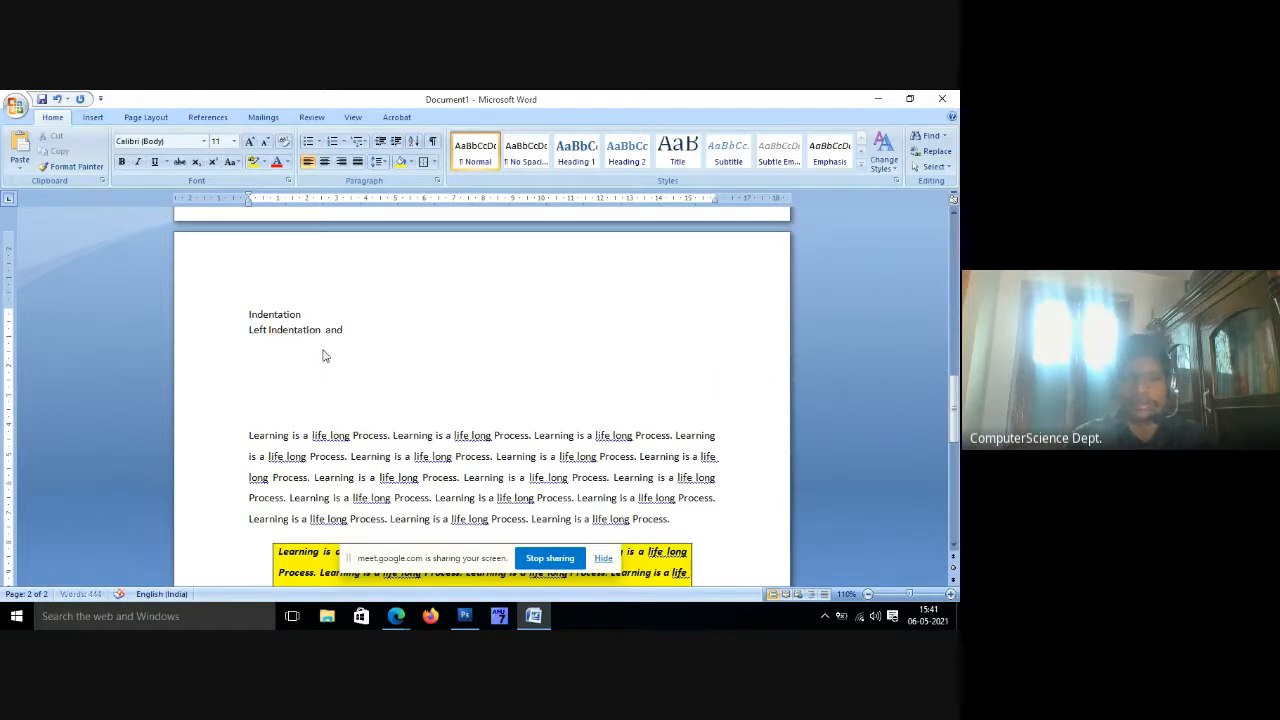
{"action": "type", "text": "ght Indentation"}
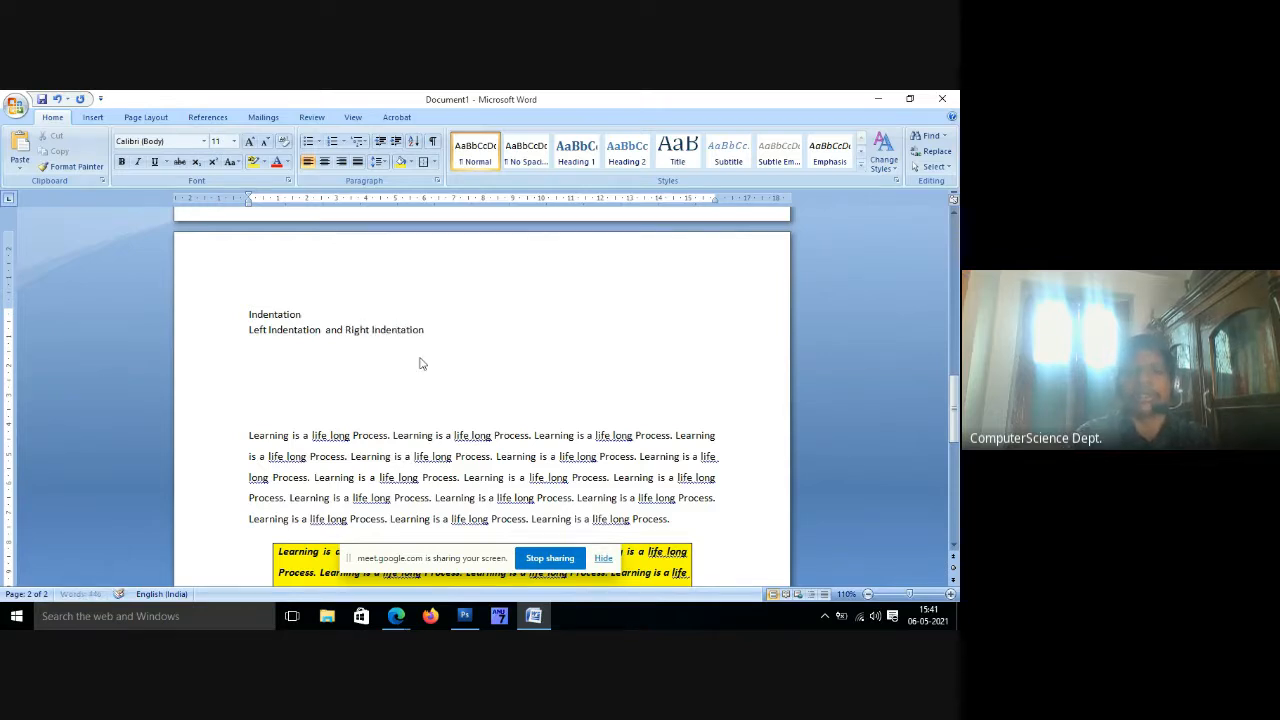
{"action": "key", "text": "Return"}
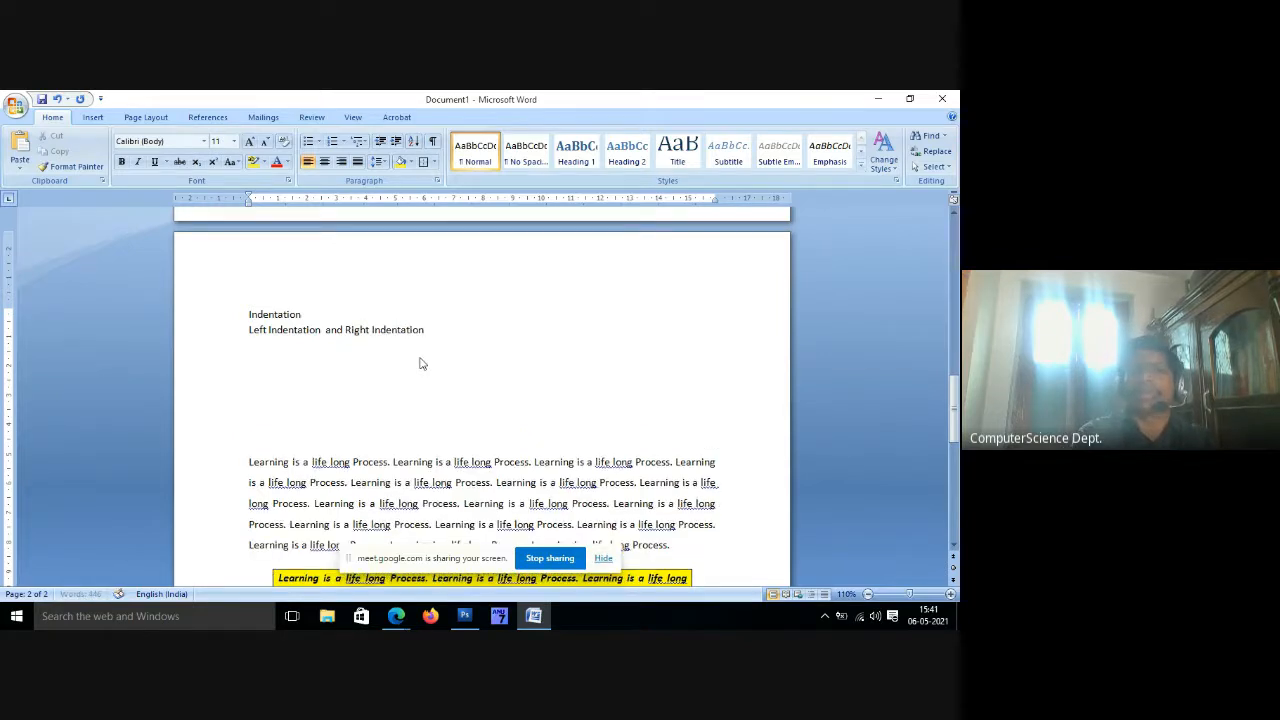
{"action": "type", "text": "First Line"}
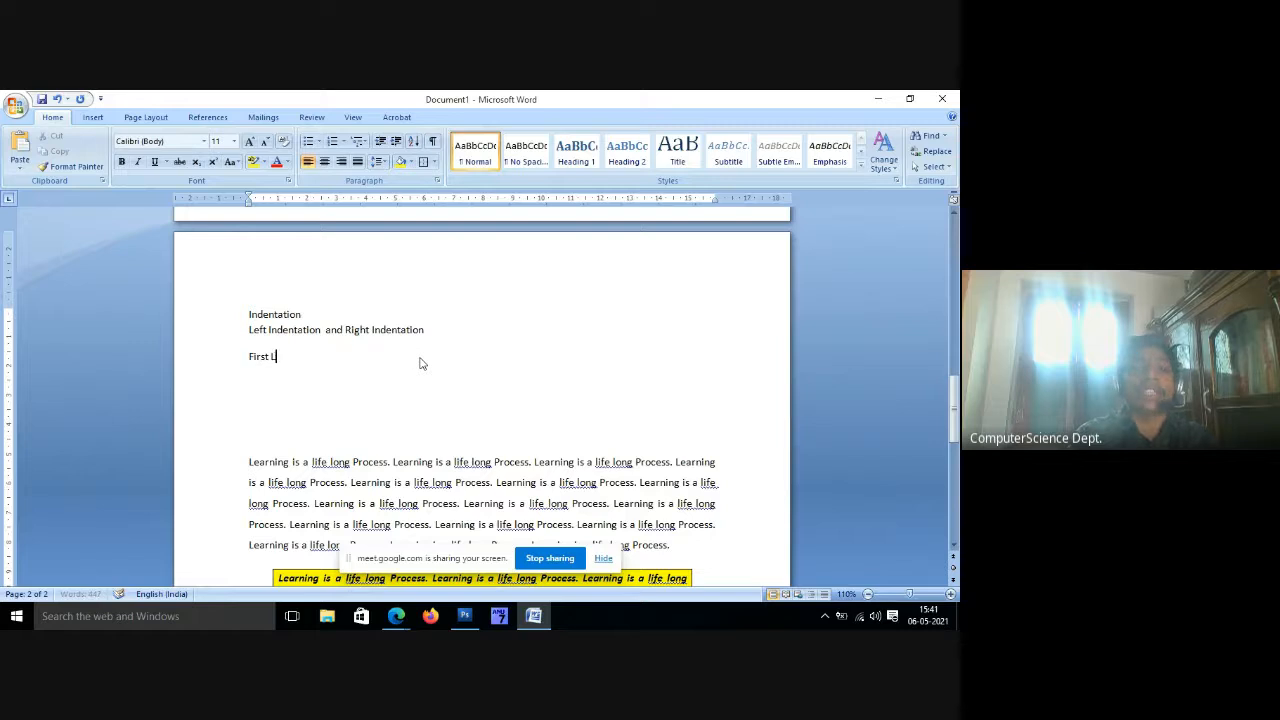
Apply a 1.27 cm first-line special indent to all four repeated-sentence paragraphs.
{"action": "left_click", "coordinate": [250, 462]}
{"action": "scroll", "coordinate": [437, 503], "scroll_direction": "down", "scroll_amount": 3}
{"action": "scroll", "coordinate": [438, 503], "scroll_direction": "down", "scroll_amount": 4}
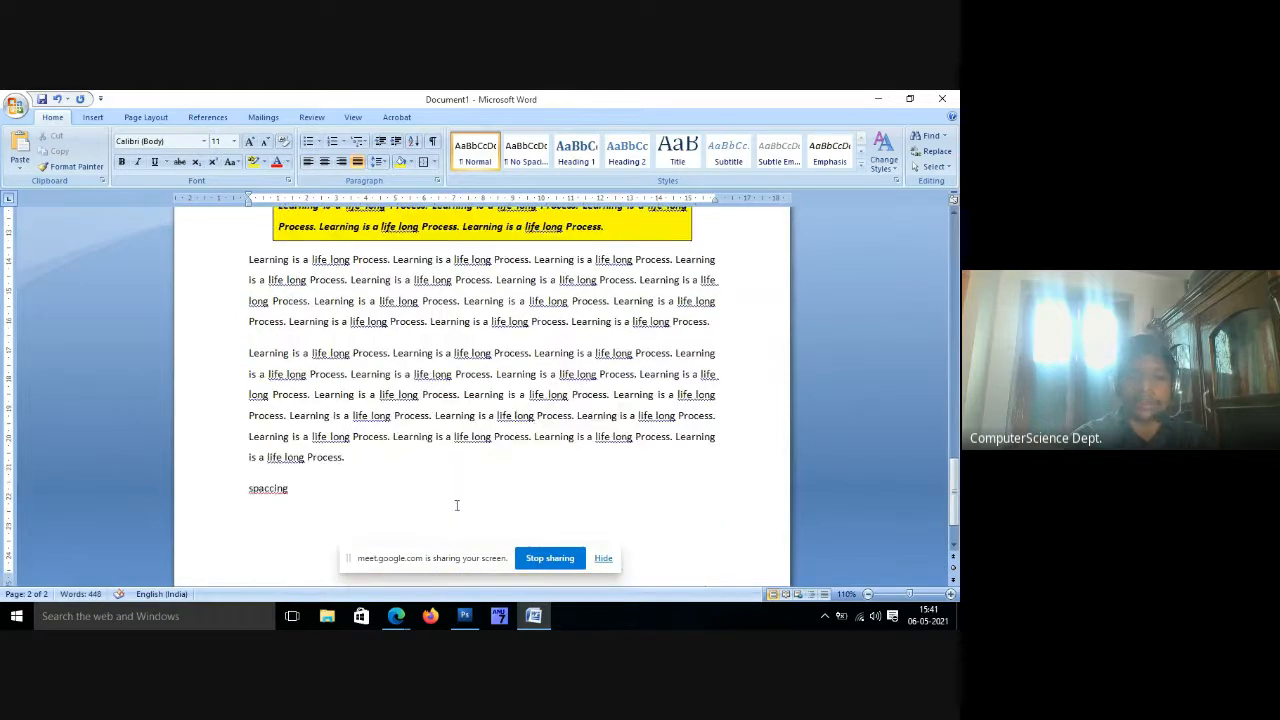
{"action": "left_click", "coordinate": [362, 460], "text": "shift"}
{"action": "scroll", "coordinate": [396, 349], "scroll_direction": "up", "scroll_amount": 4}
{"action": "left_click", "coordinate": [436, 180]}
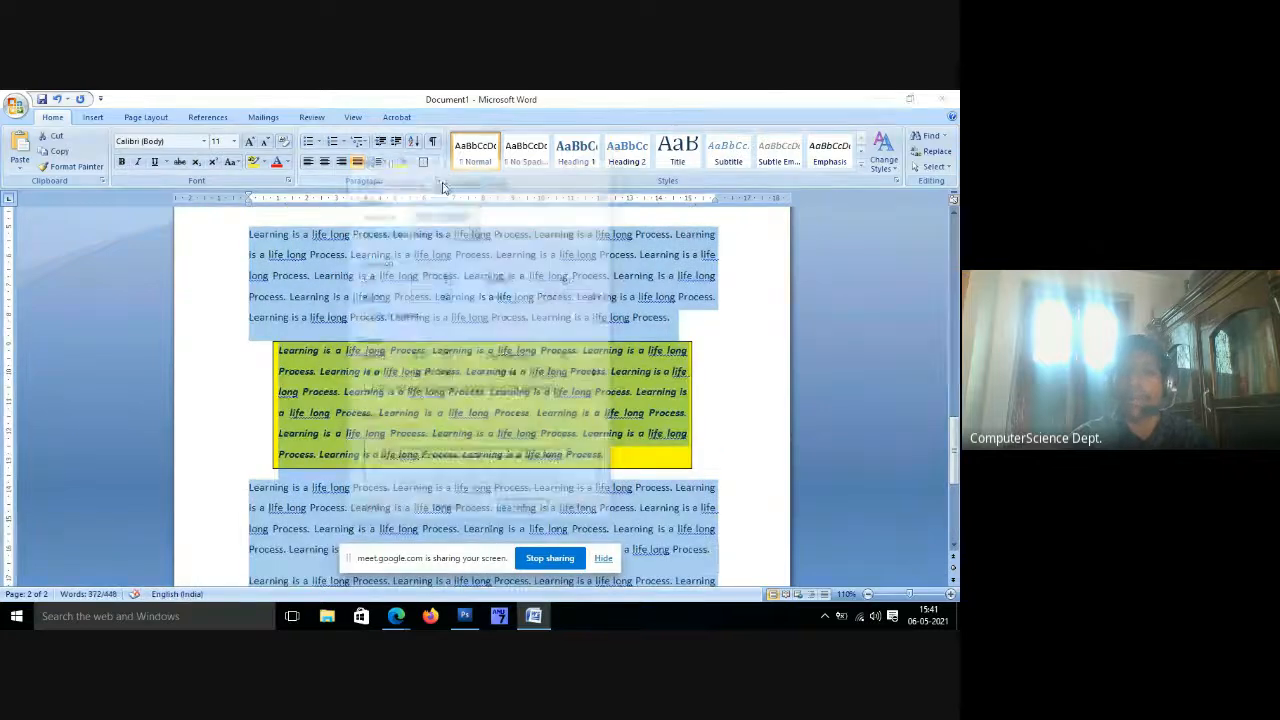
{"action": "left_click", "coordinate": [522, 296]}
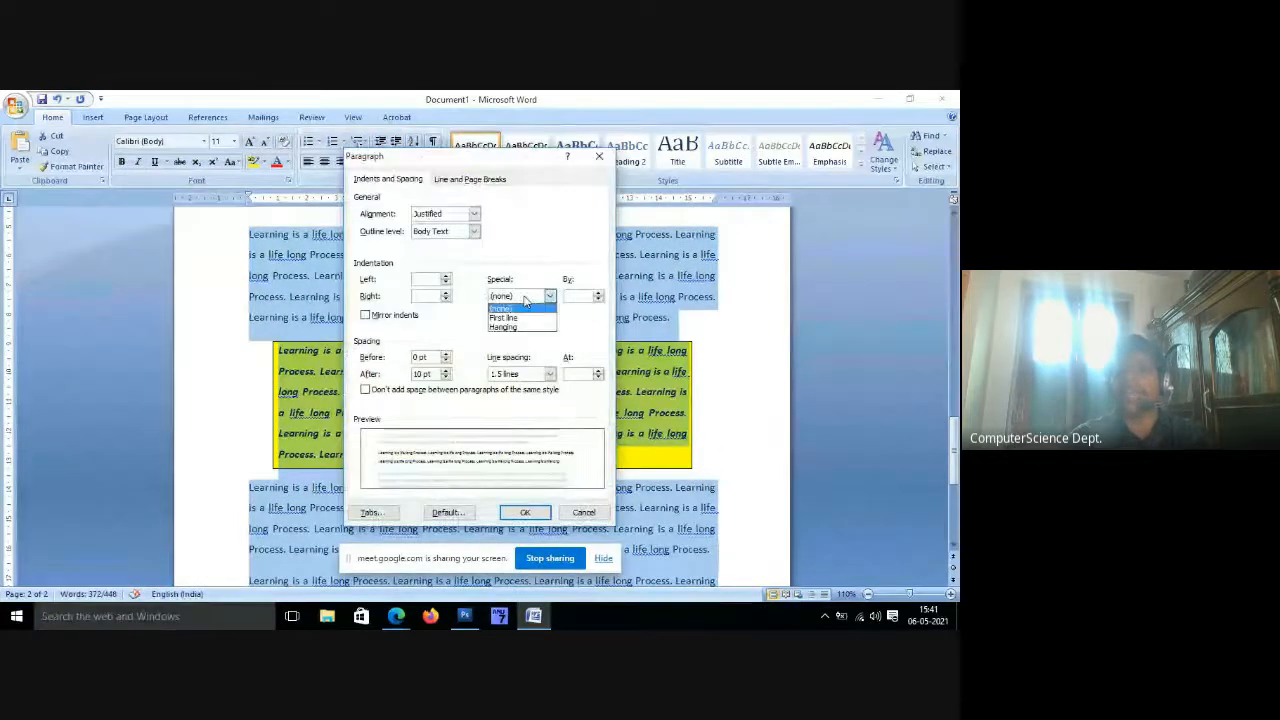
{"action": "left_click", "coordinate": [505, 318]}
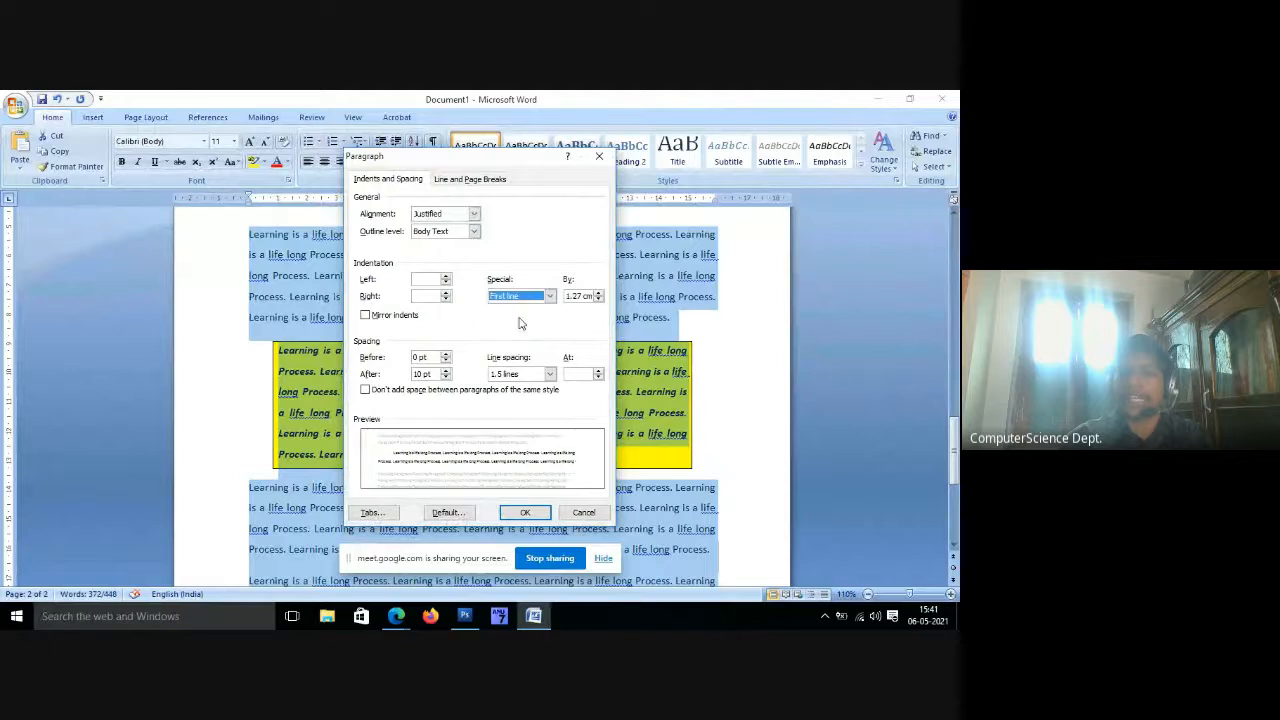
{"action": "left_click", "coordinate": [524, 512]}
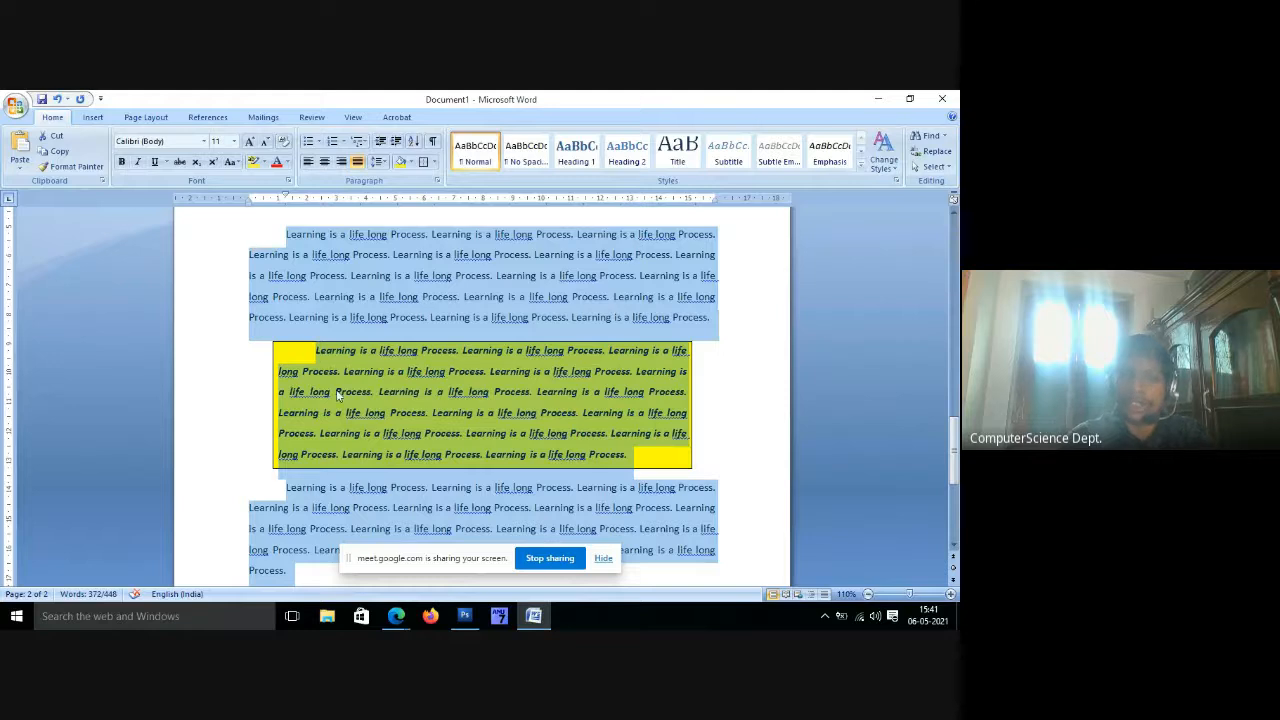
Delete the entire contents of the document.
{"action": "scroll", "coordinate": [331, 413], "scroll_direction": "down", "scroll_amount": 1}
{"action": "scroll", "coordinate": [356, 471], "scroll_direction": "down", "scroll_amount": 2}
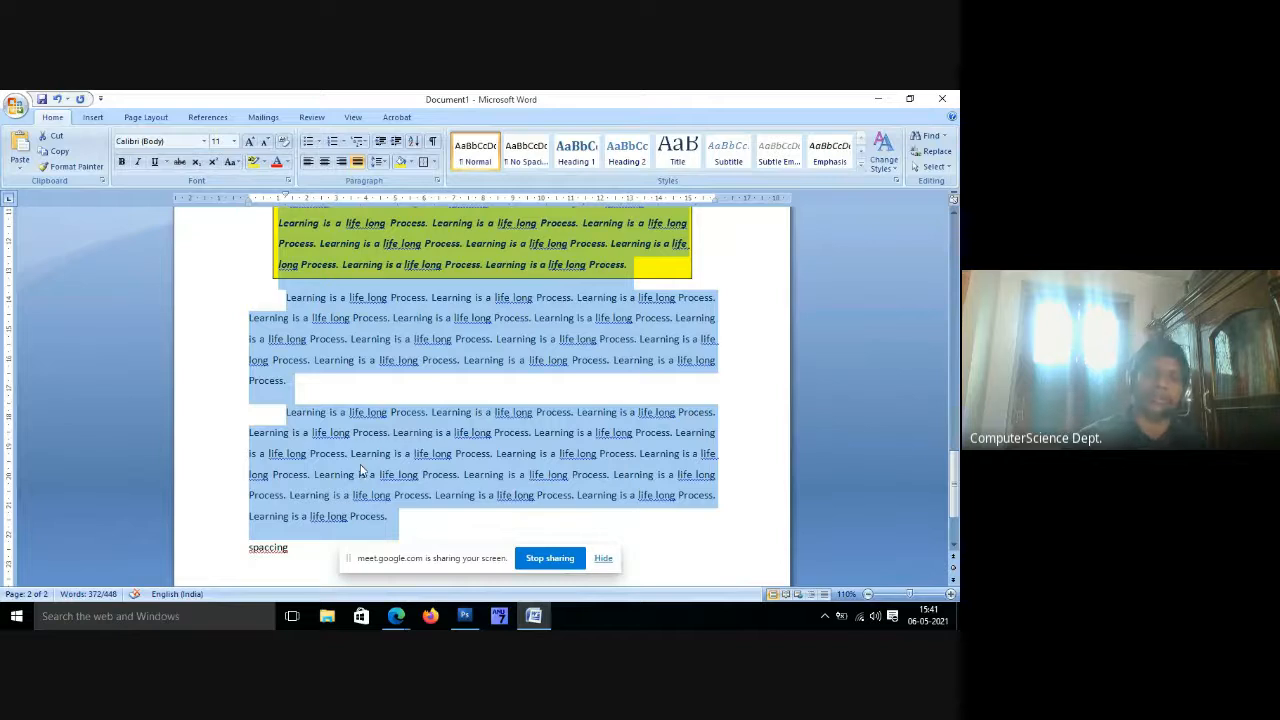
{"action": "scroll", "coordinate": [406, 474], "scroll_direction": "down", "scroll_amount": 1}
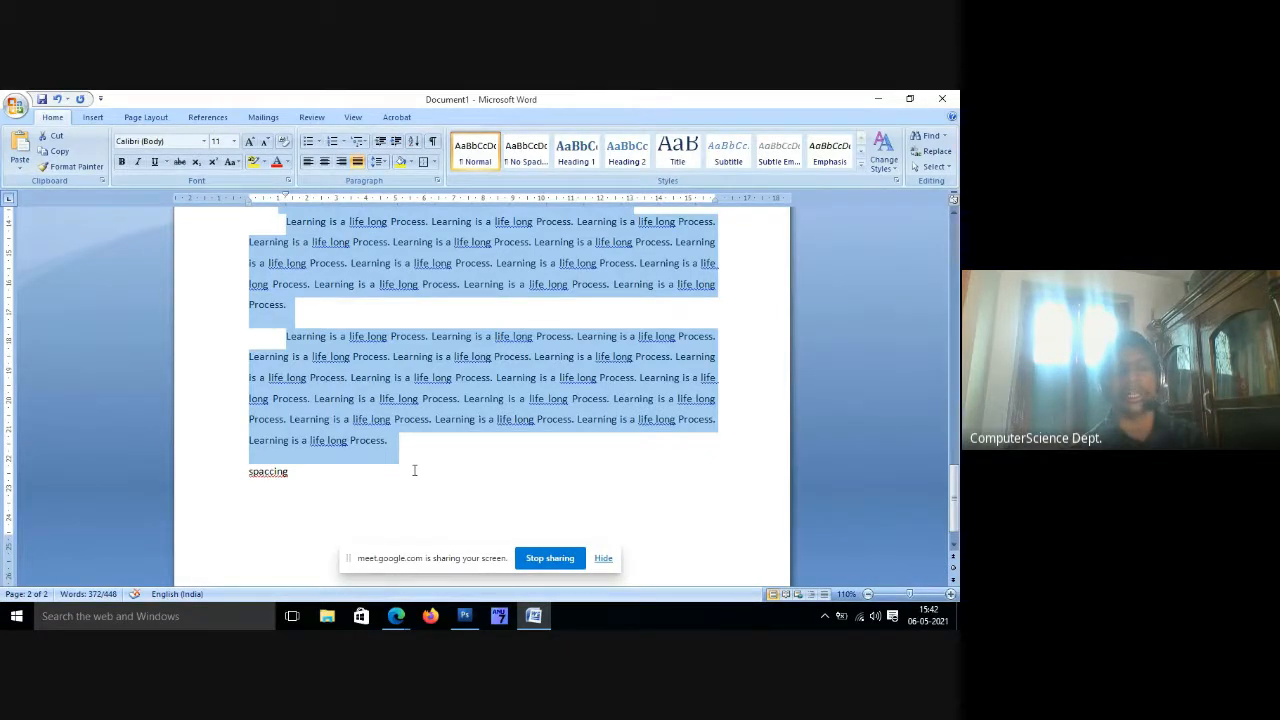
{"action": "key", "text": "ctrl+a"}
{"action": "key", "text": "Delete"}
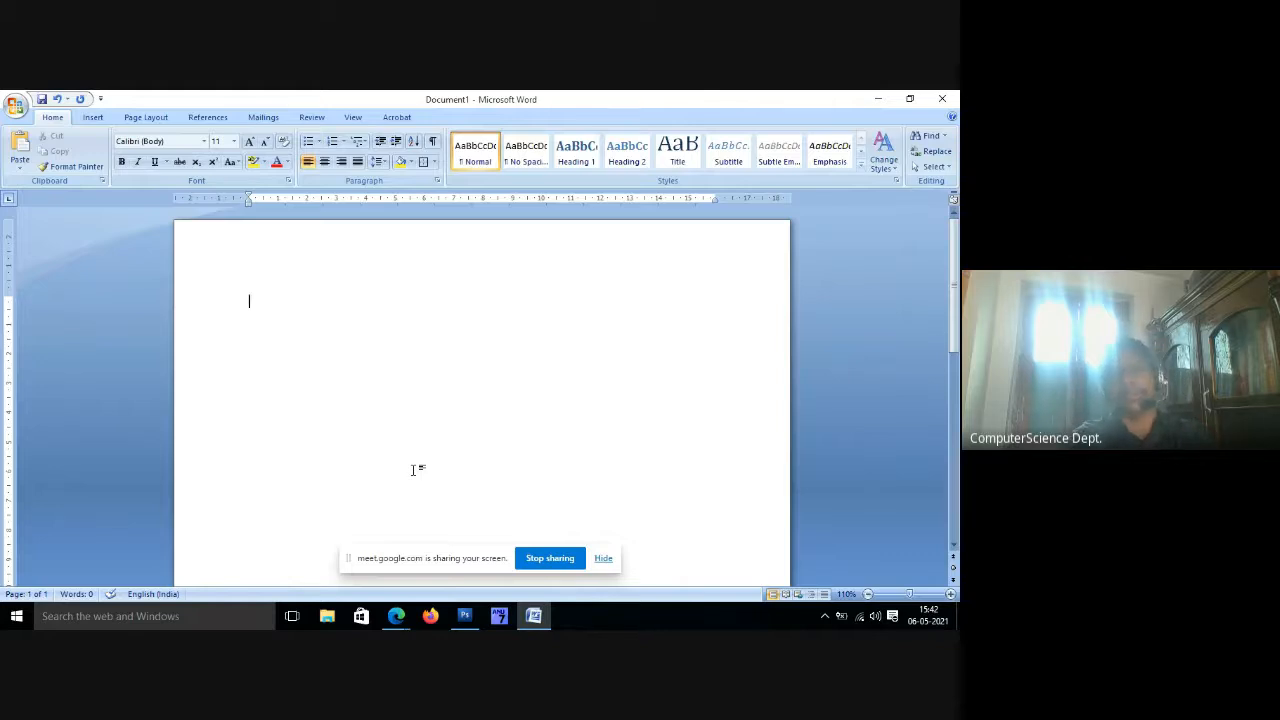
Start a letter with the lines "Letter", "Date : 06.05.2021" and "Kakinada".
{"action": "type", "text": "Letter "}
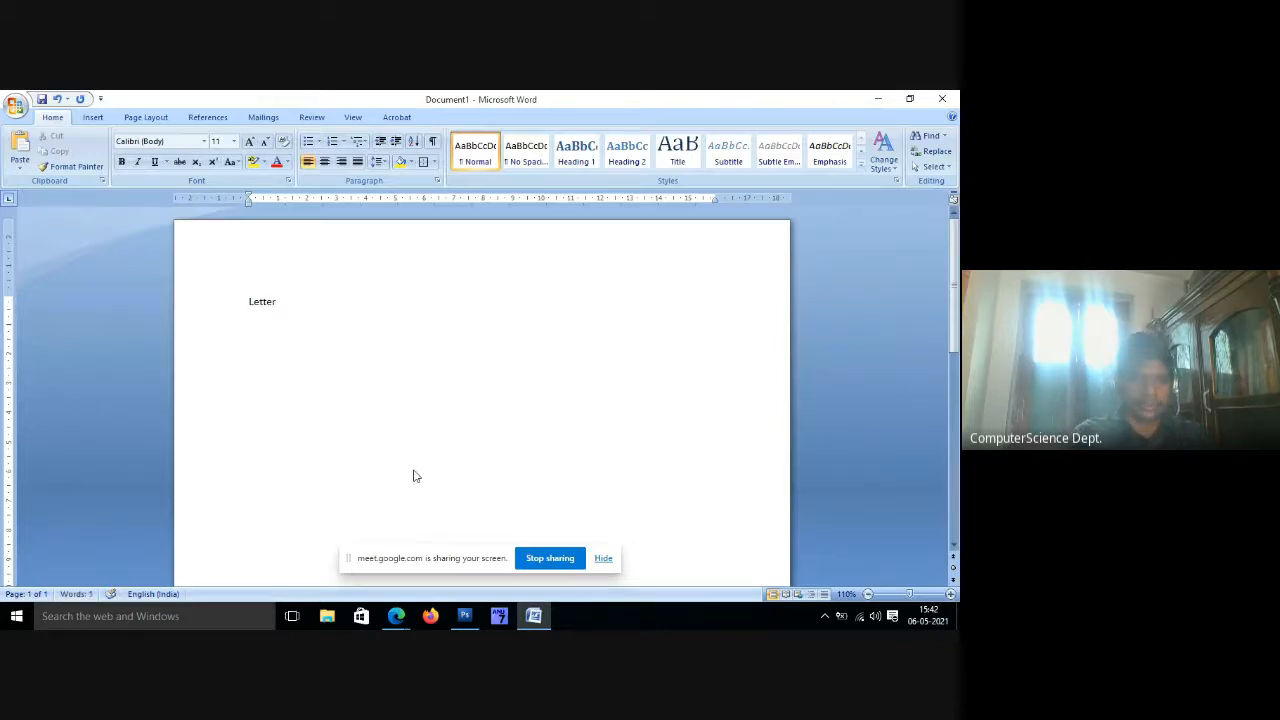
{"action": "type", "text": "D"}
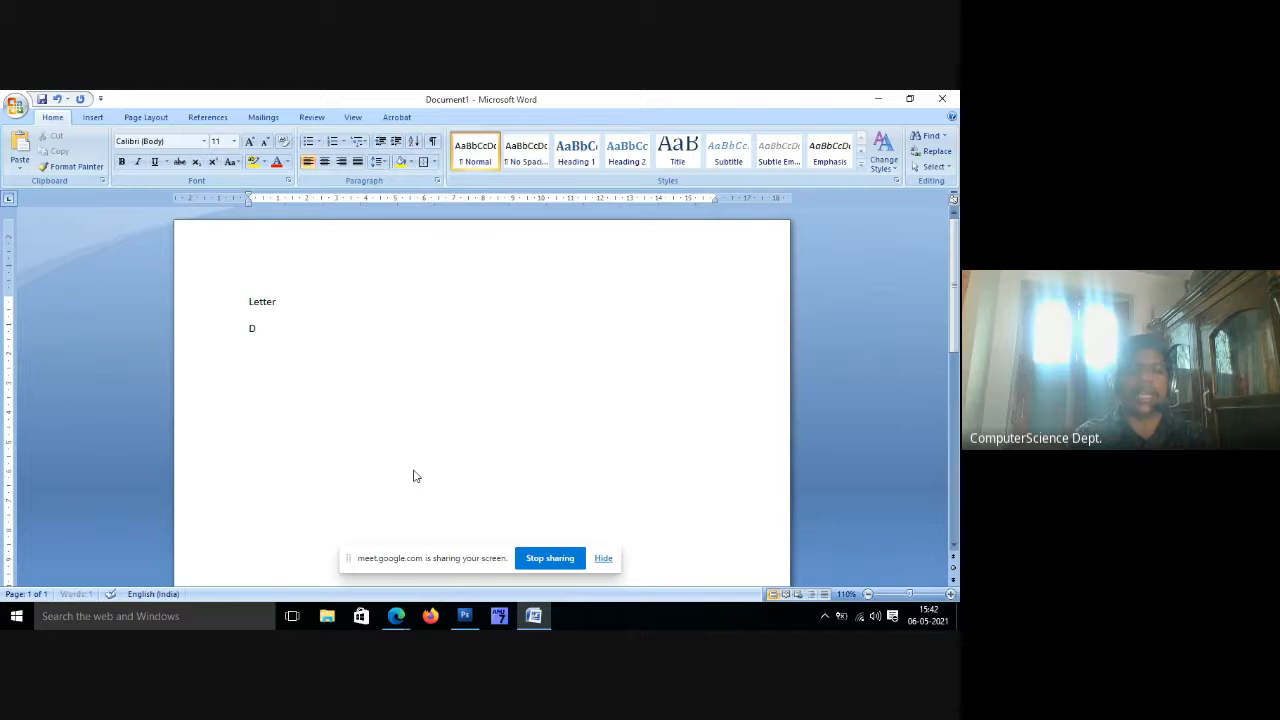
{"action": "type", "text": "ate : 06.05.2021"}
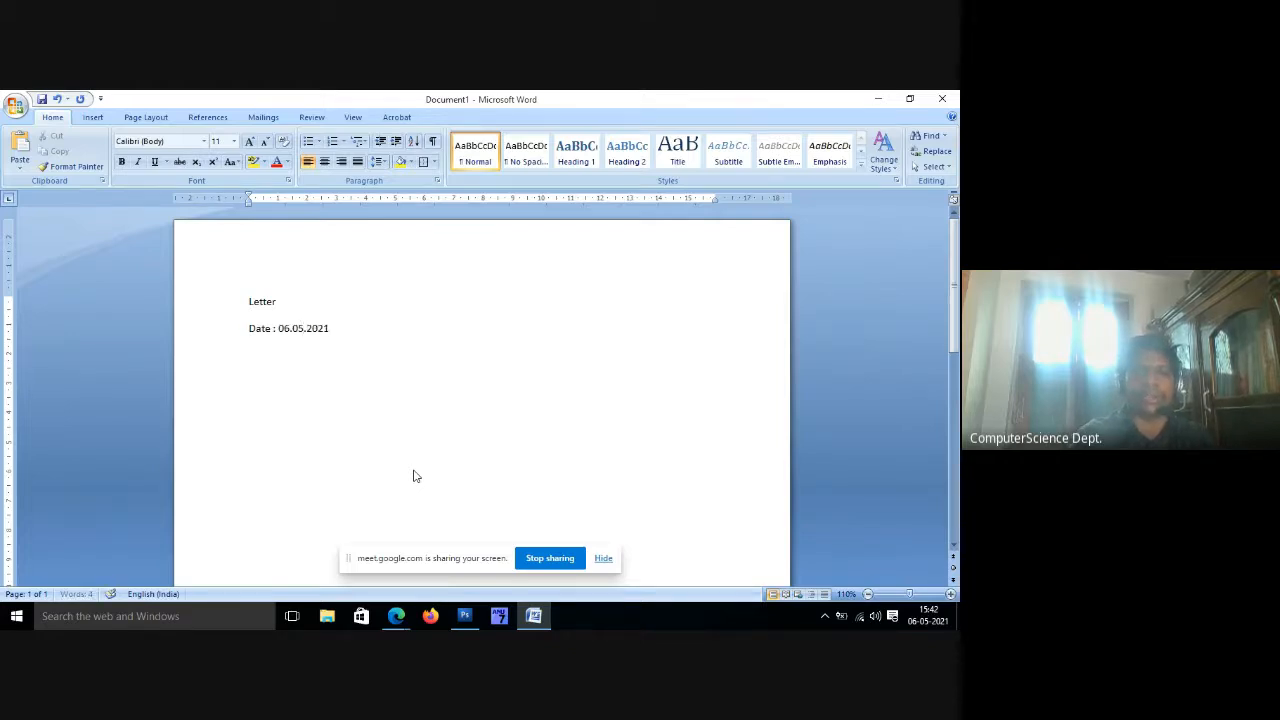
{"action": "key", "text": "Return"}
{"action": "type", "text": "Kakinada"}
{"action": "key", "text": "Return"}
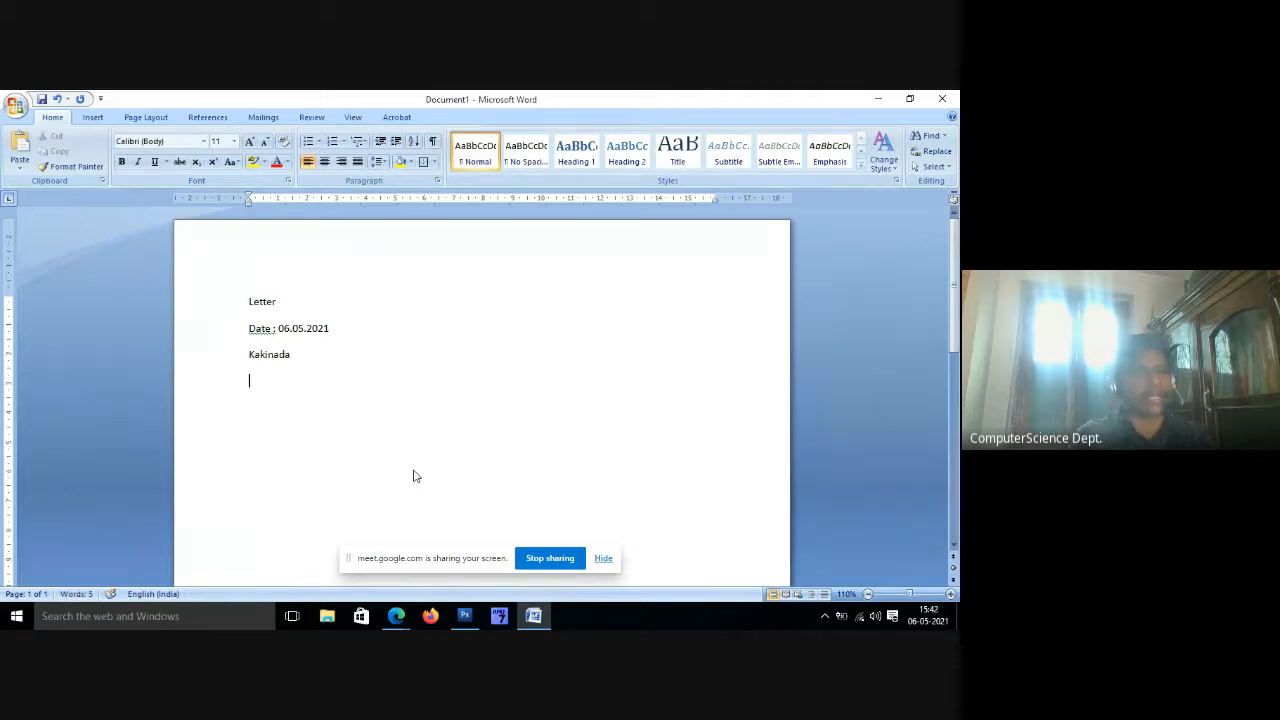
Begin the addressee block with the lines "To" and "The Principal".
{"action": "type", "text": "To"}
{"action": "key", "text": "Return"}
{"action": "type", "text": "The P"}
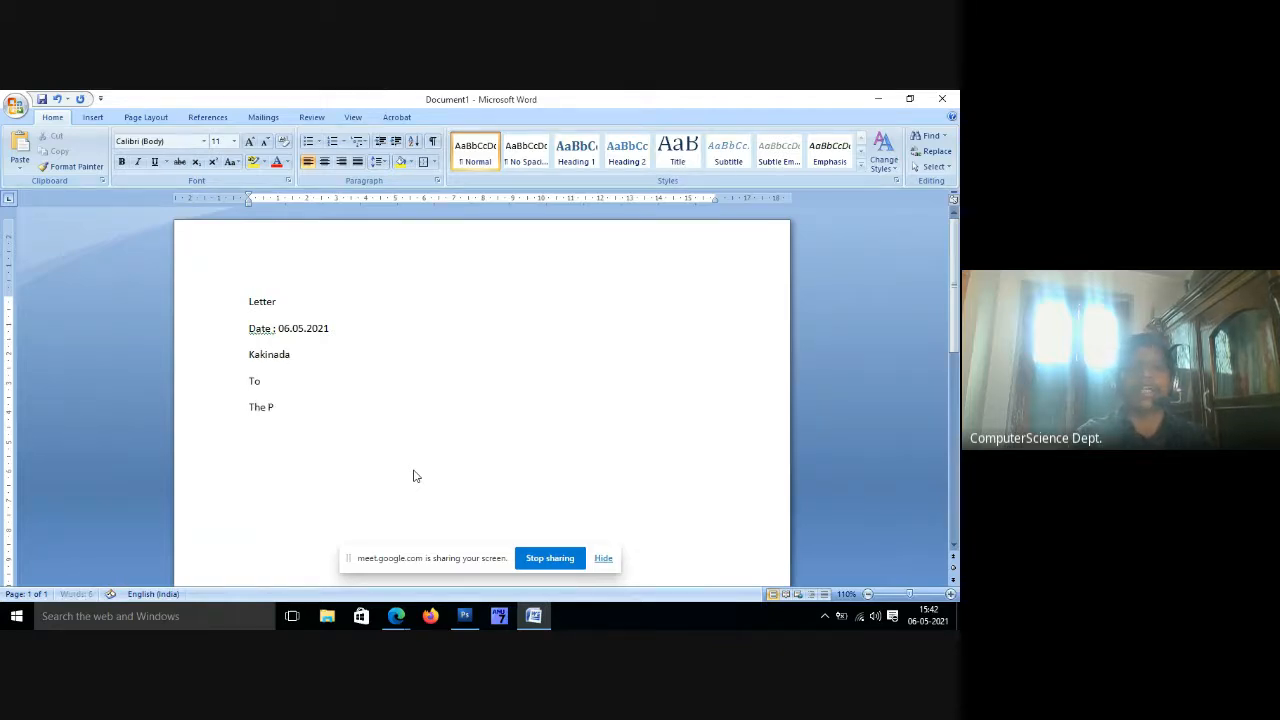
{"action": "type", "text": "rincipal"}
{"action": "key", "text": "Return"}
Complete the addressee block with "MSN Degree College," and "Kakinada.", and add the salutation "Respected Sir," below it.
{"action": "type", "text": "MSN"}
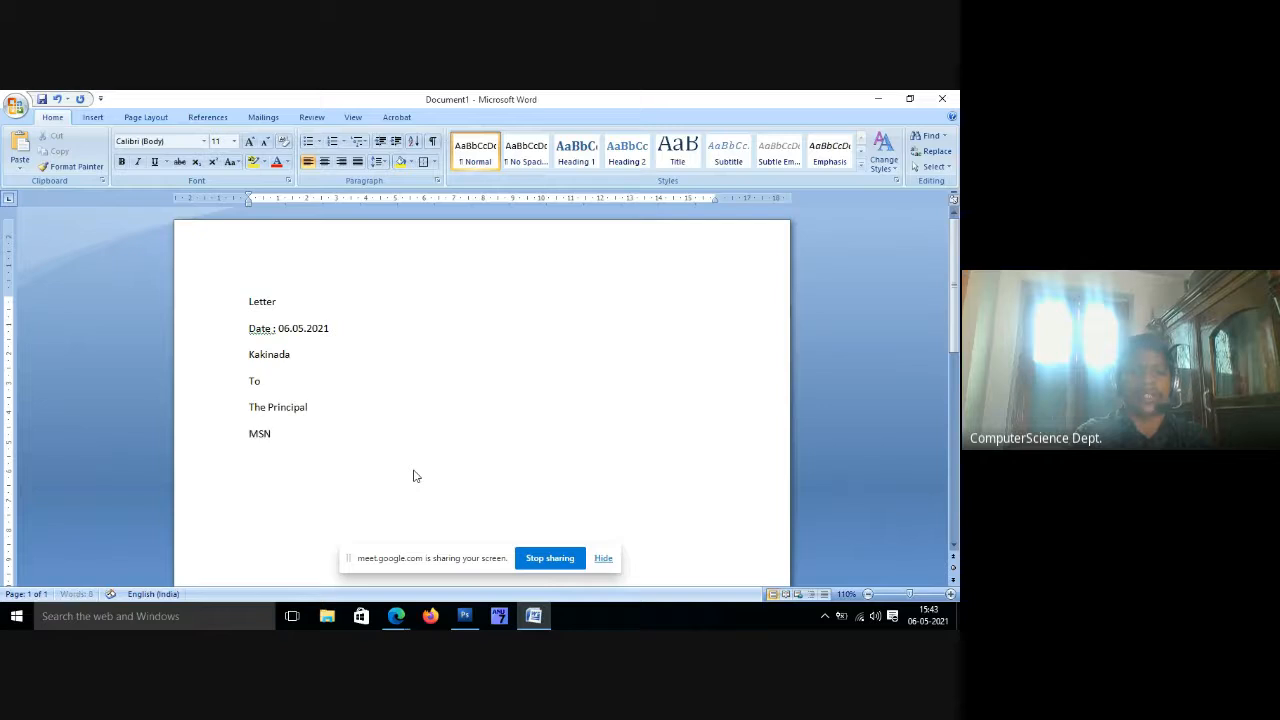
{"action": "type", "text": " Degree Clle"}
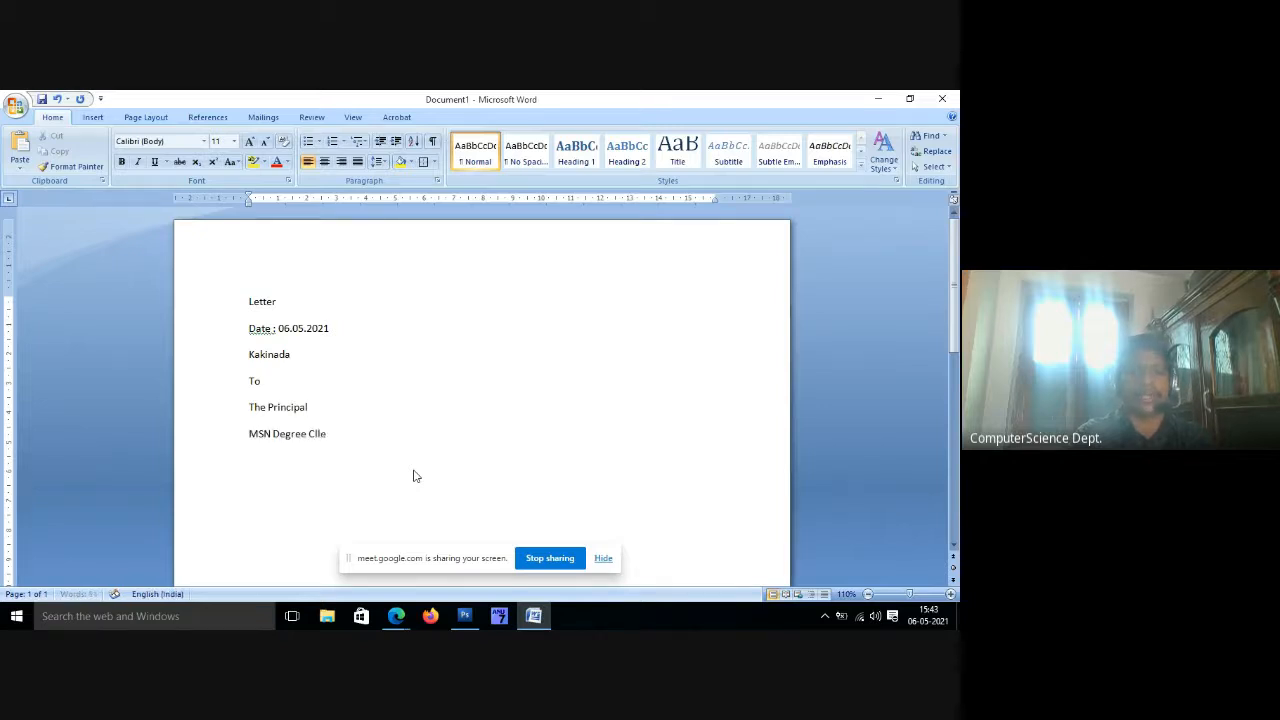
{"action": "key", "text": "BackSpace"}
{"action": "key", "text": "BackSpace"}
{"action": "key", "text": "BackSpace"}
{"action": "type", "text": "ollege,"}
{"action": "key", "text": "Return"}
{"action": "type", "text": "Kakinada."}
{"action": "key", "text": "Return"}
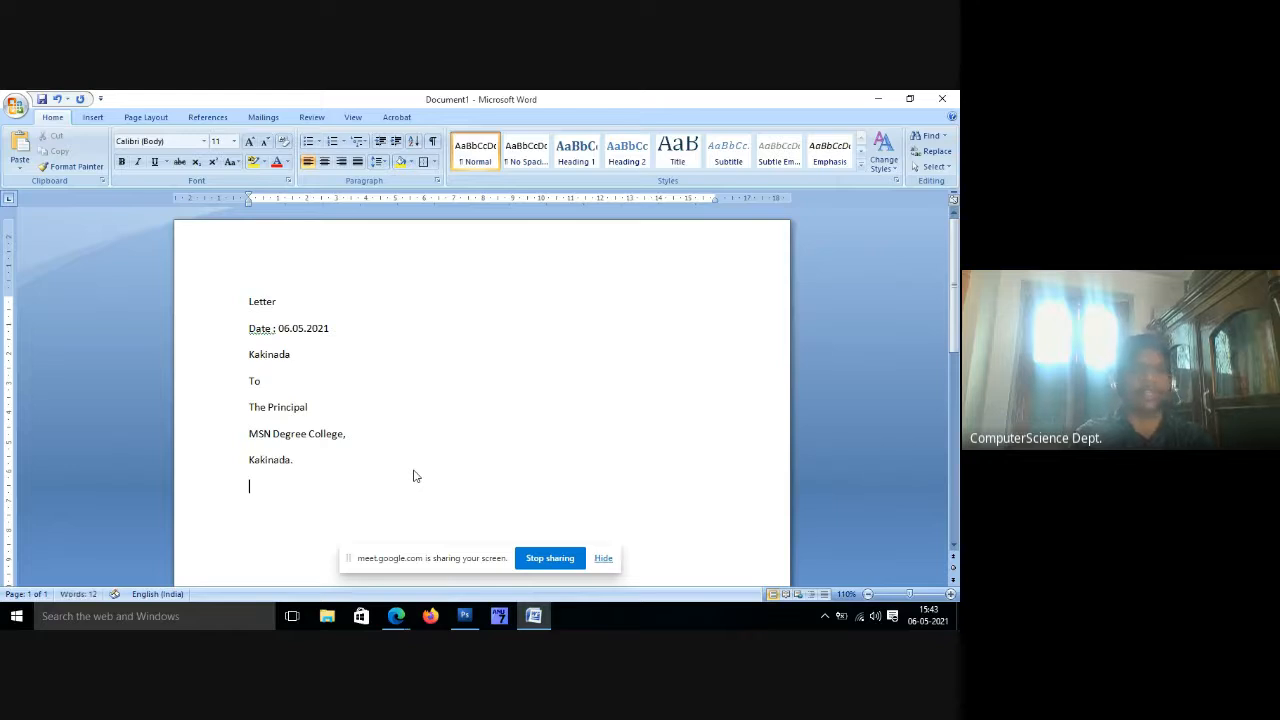
{"action": "type", "text": "Respected Sir,"}
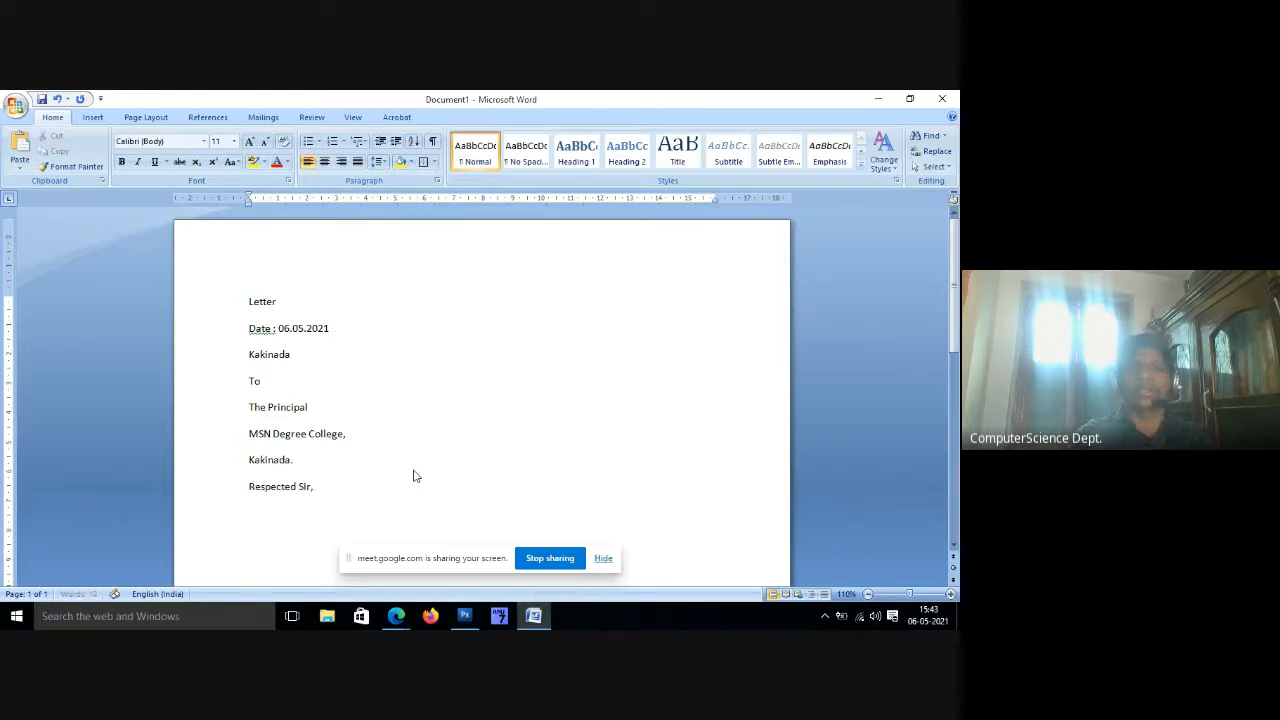
{"action": "key", "text": "Return"}
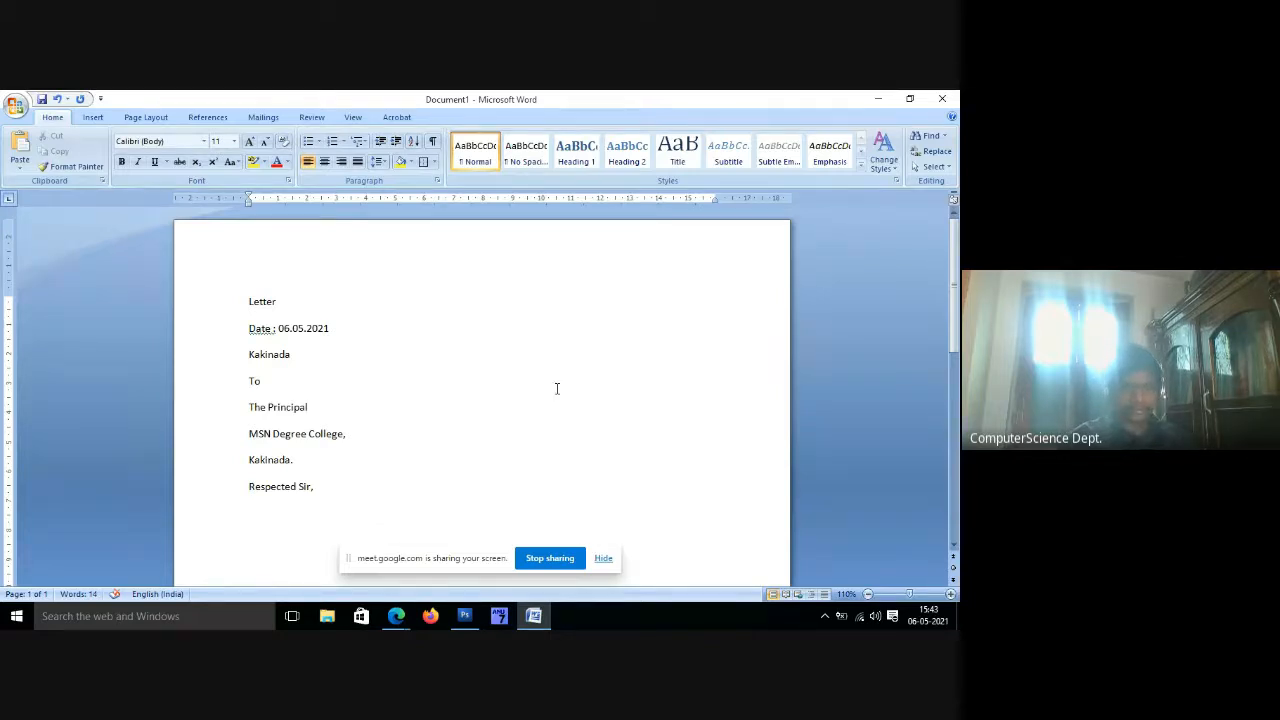
Switch to the Google Meet call, admit the waiting participant, and return to the Word document.
{"action": "mouse_move", "coordinate": [396, 616]}
{"action": "left_click", "coordinate": [351, 551]}
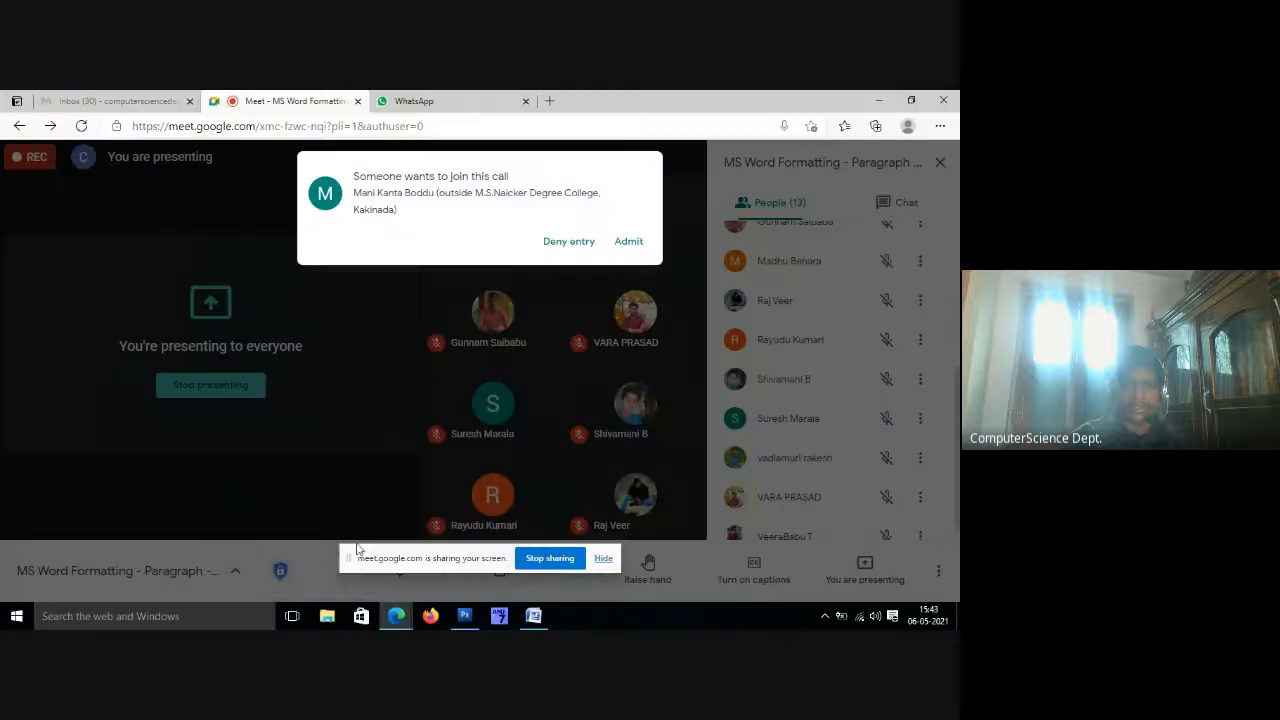
{"action": "left_click", "coordinate": [630, 244]}
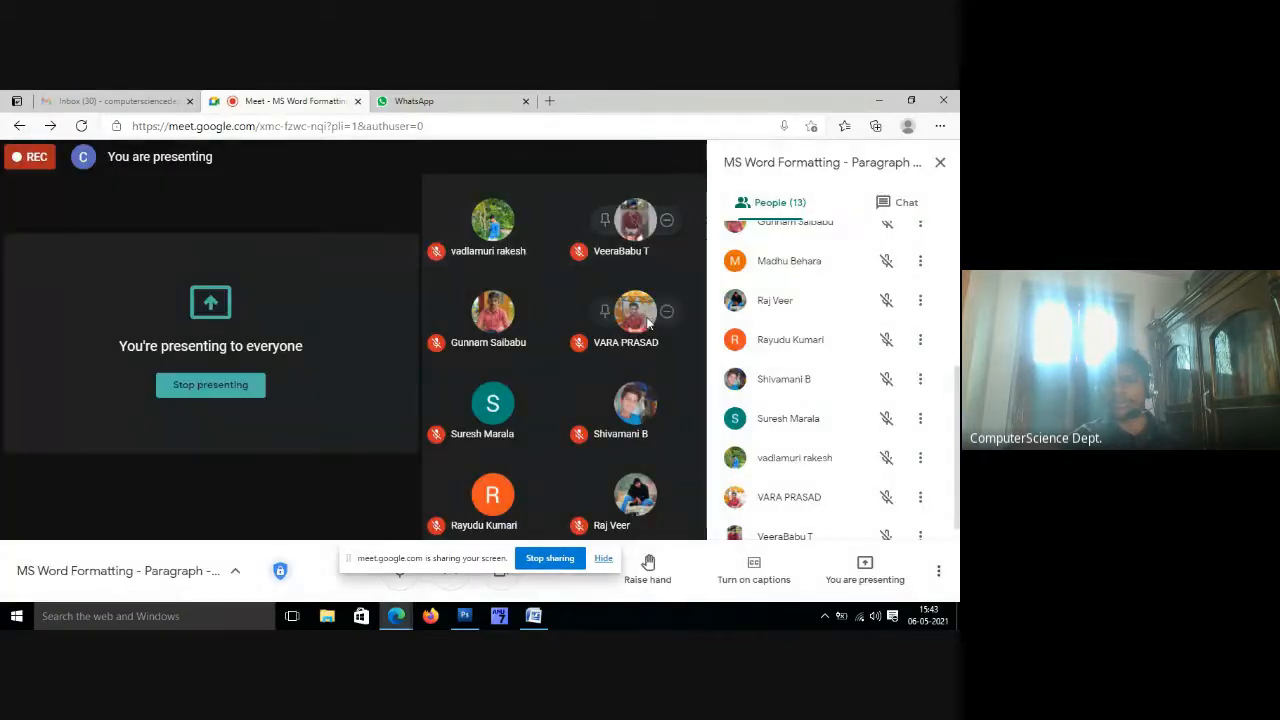
{"action": "left_click", "coordinate": [534, 617]}
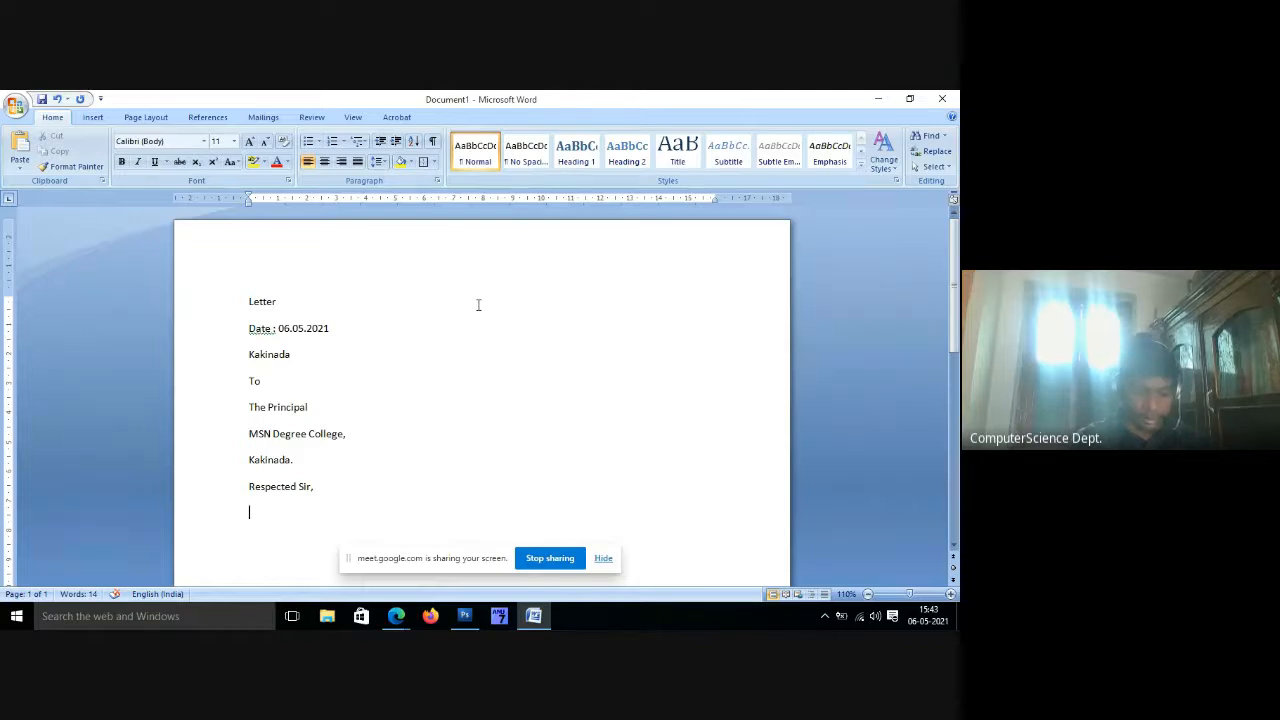
Begin the letter body below the salutation with "Microsoft Word provides".
{"action": "type", "text": "The"}
{"action": "key", "text": "BackSpace"}
{"action": "type", "text": "Microsf"}
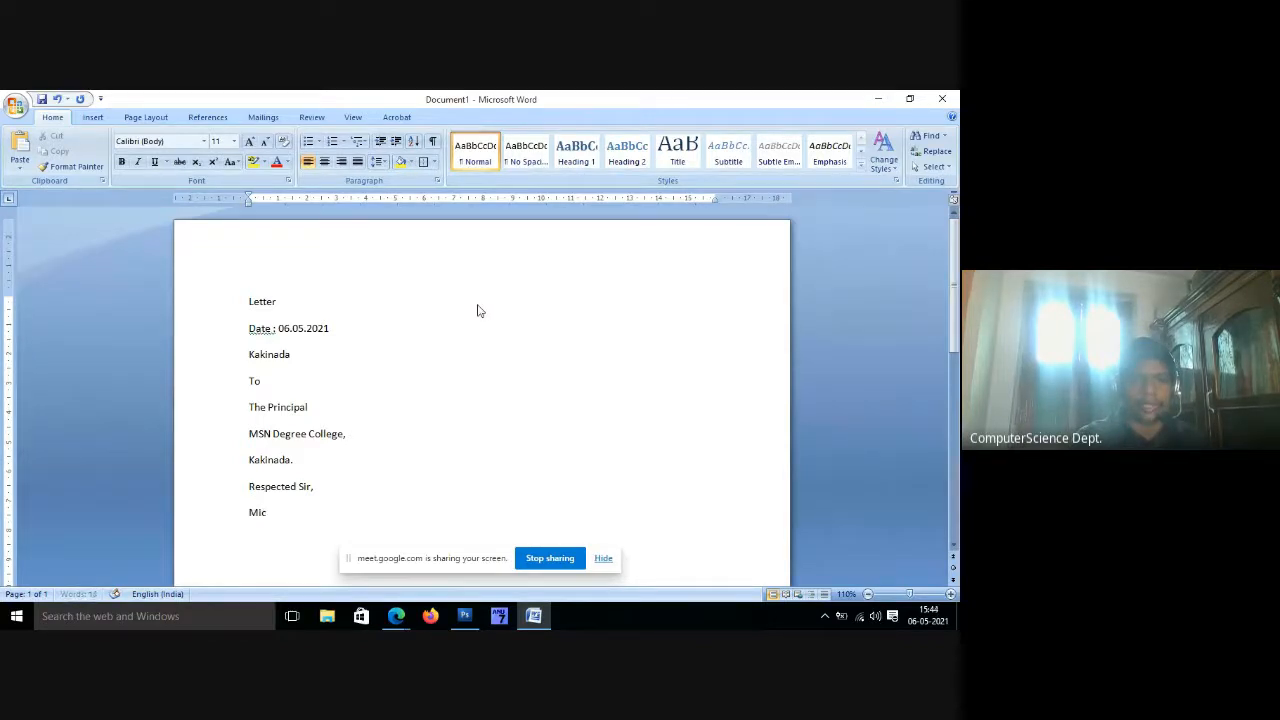
{"action": "key", "text": "BackSpace"}
{"action": "type", "text": "oft offi"}
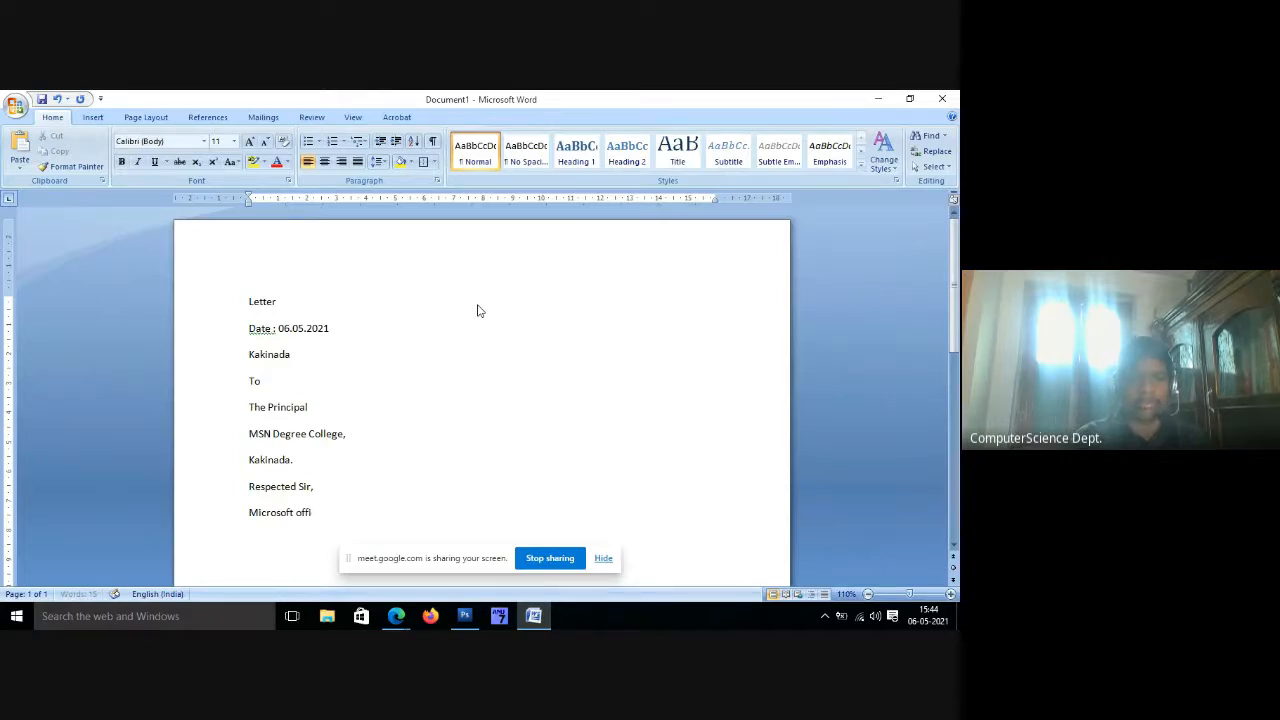
{"action": "key", "text": "BackSpace"}
{"action": "key", "text": "BackSpace"}
{"action": "key", "text": "BackSpace"}
{"action": "type", "text": "O"}
{"action": "key", "text": "BackSpace"}
{"action": "type", "text": "Word provides"}
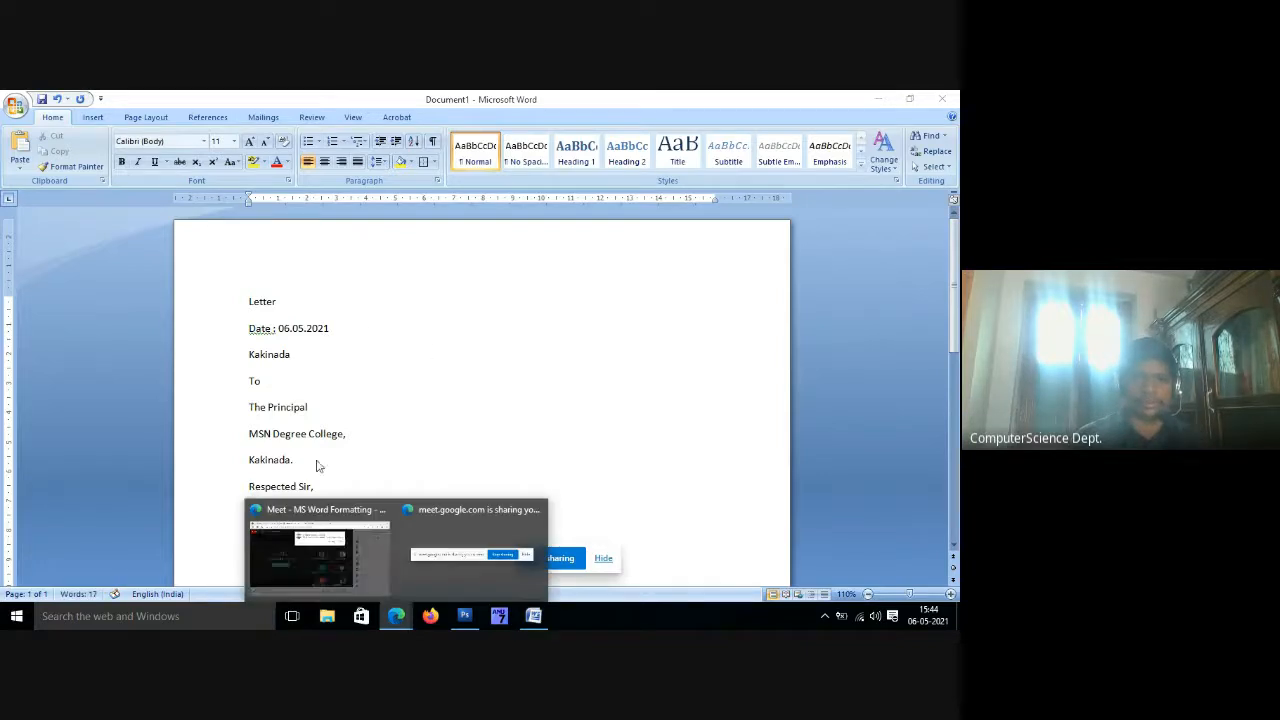
Go back to the Google Meet call, admit the next person asking to join, and return to the Word letter.
{"action": "left_click", "coordinate": [320, 545]}
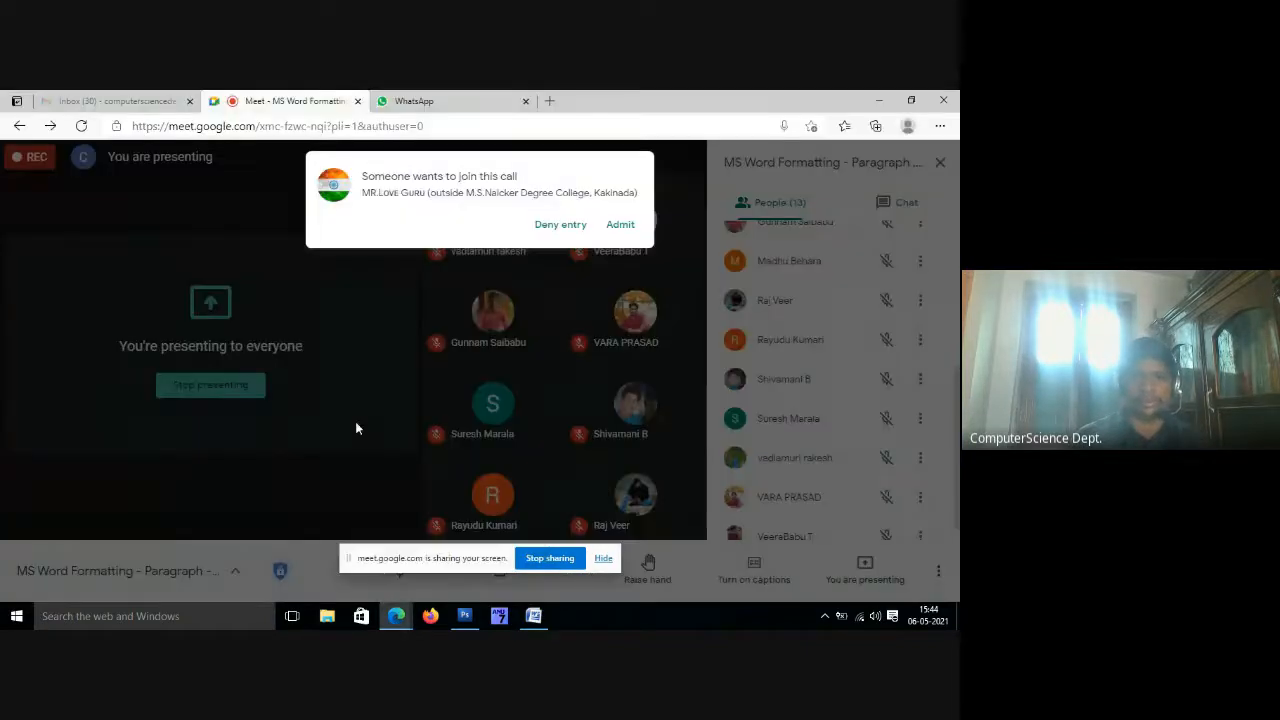
{"action": "left_click", "coordinate": [624, 232]}
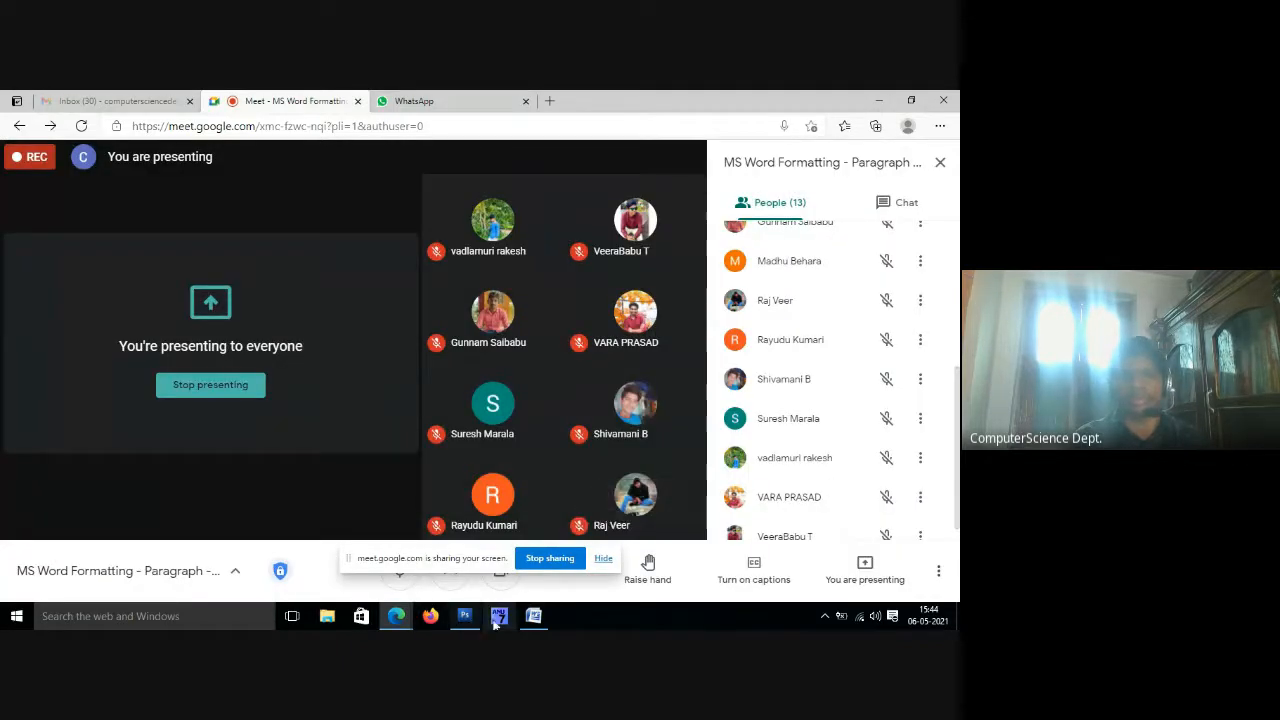
{"action": "left_click", "coordinate": [533, 616]}
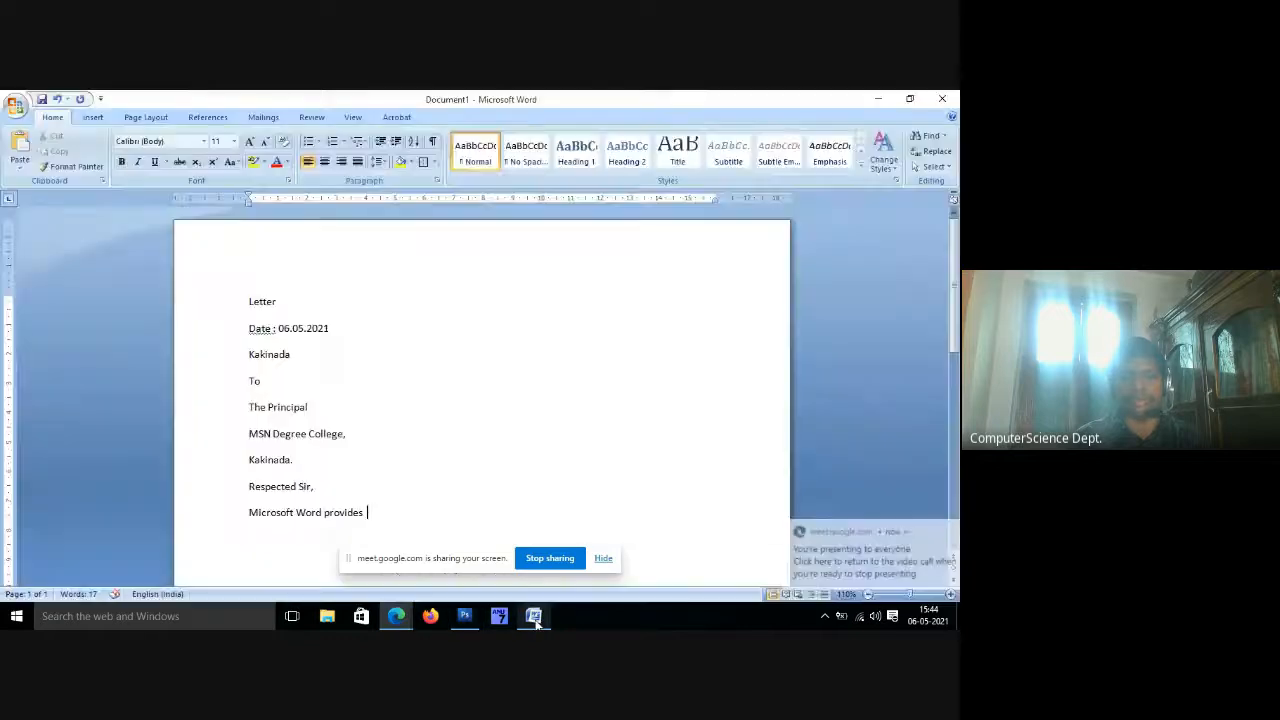
Complete the body sentence with "bullets and numbers to put a lift of items in an order." and start the next one with "The fol".
{"action": "scroll", "coordinate": [403, 479], "scroll_direction": "down", "scroll_amount": 3}
{"action": "scroll", "coordinate": [408, 478], "scroll_direction": "down", "scroll_amount": 1}
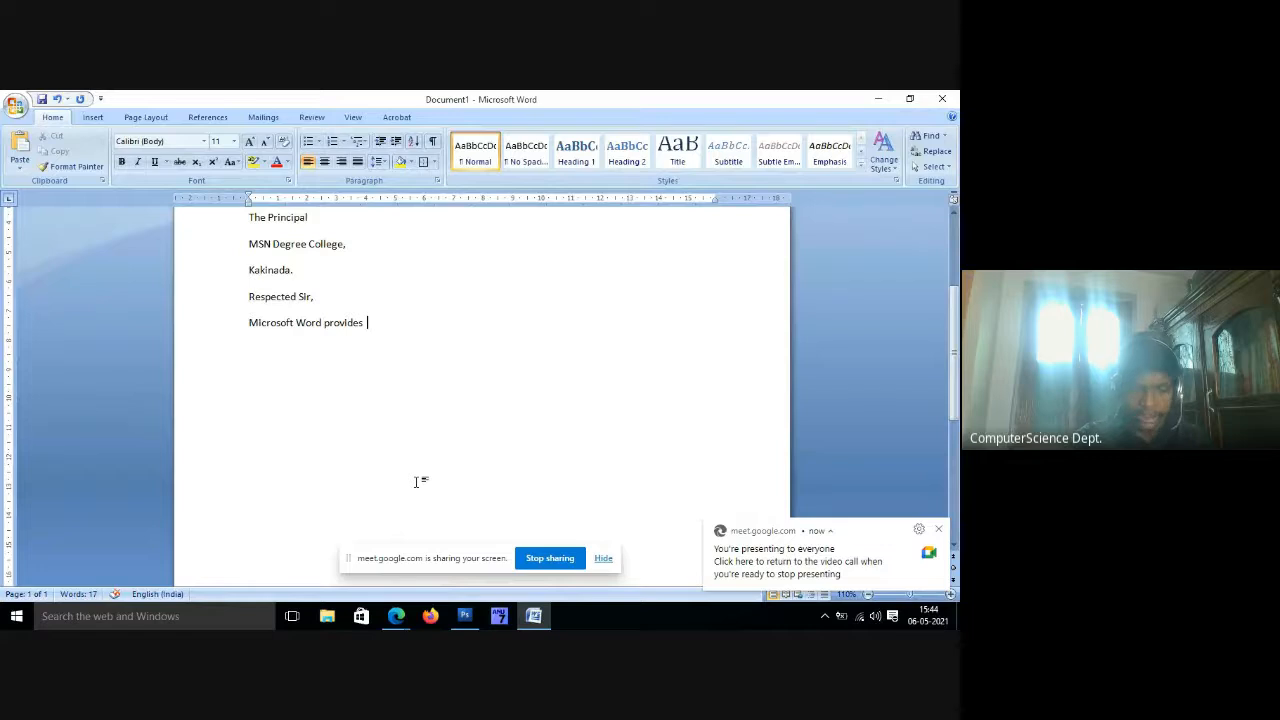
{"action": "type", "text": "bu"}
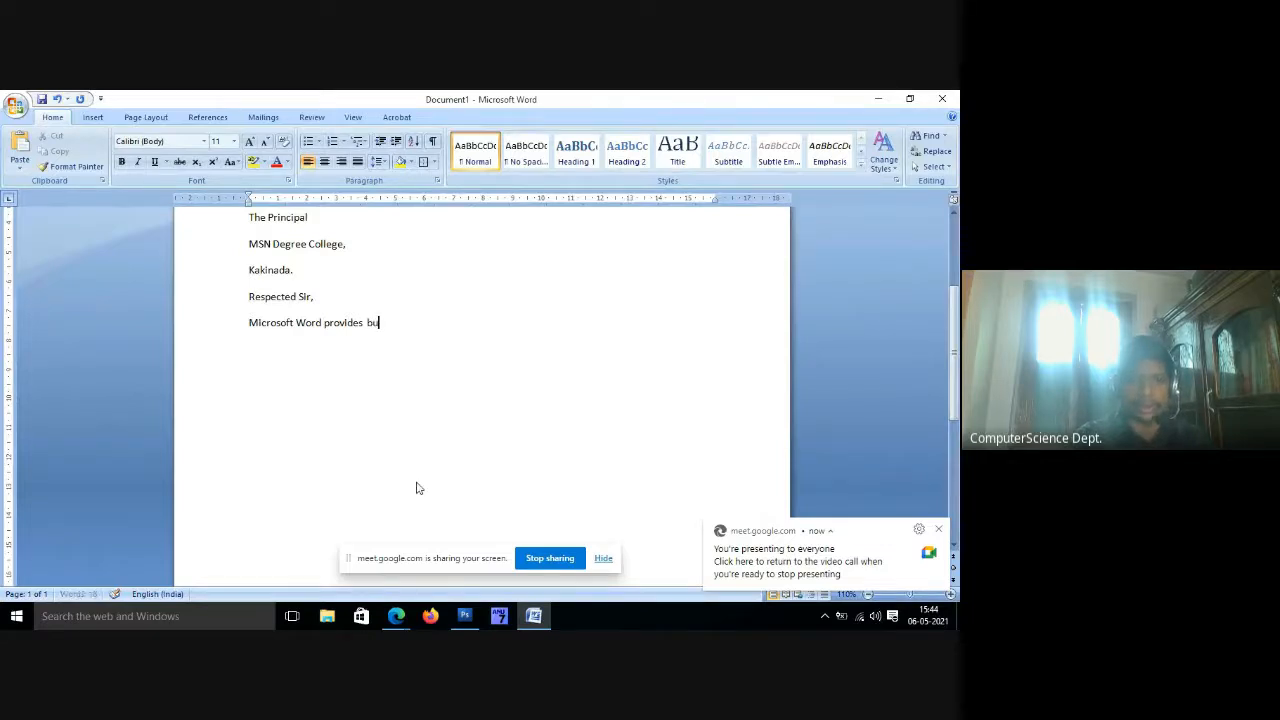
{"action": "type", "text": "lltes and numbers to"}
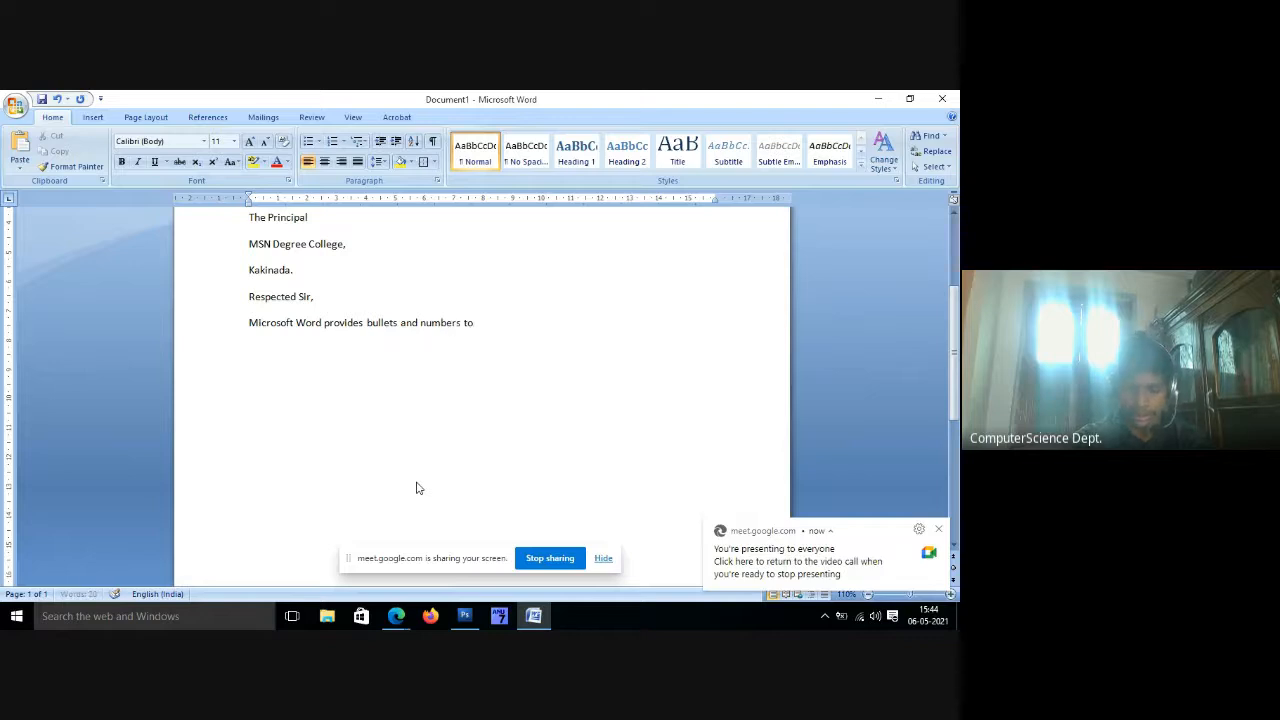
{"action": "type", "text": " put a lift of"}
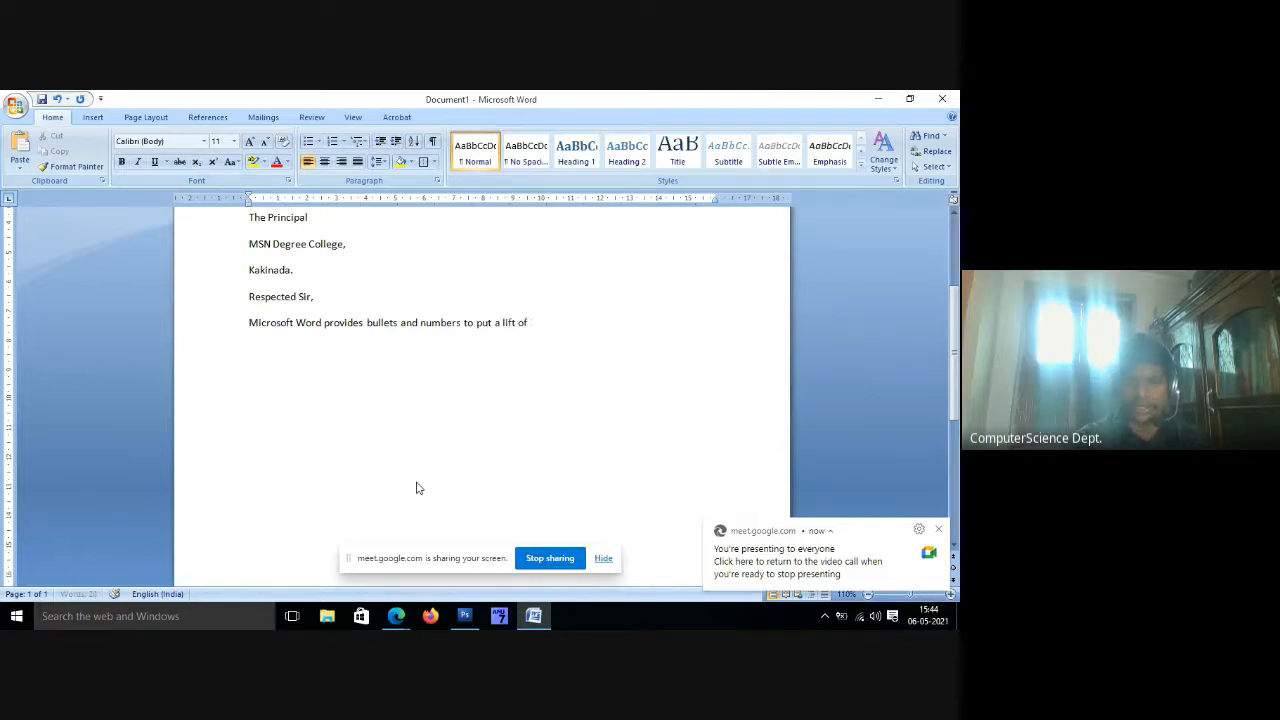
{"action": "type", "text": " items in"}
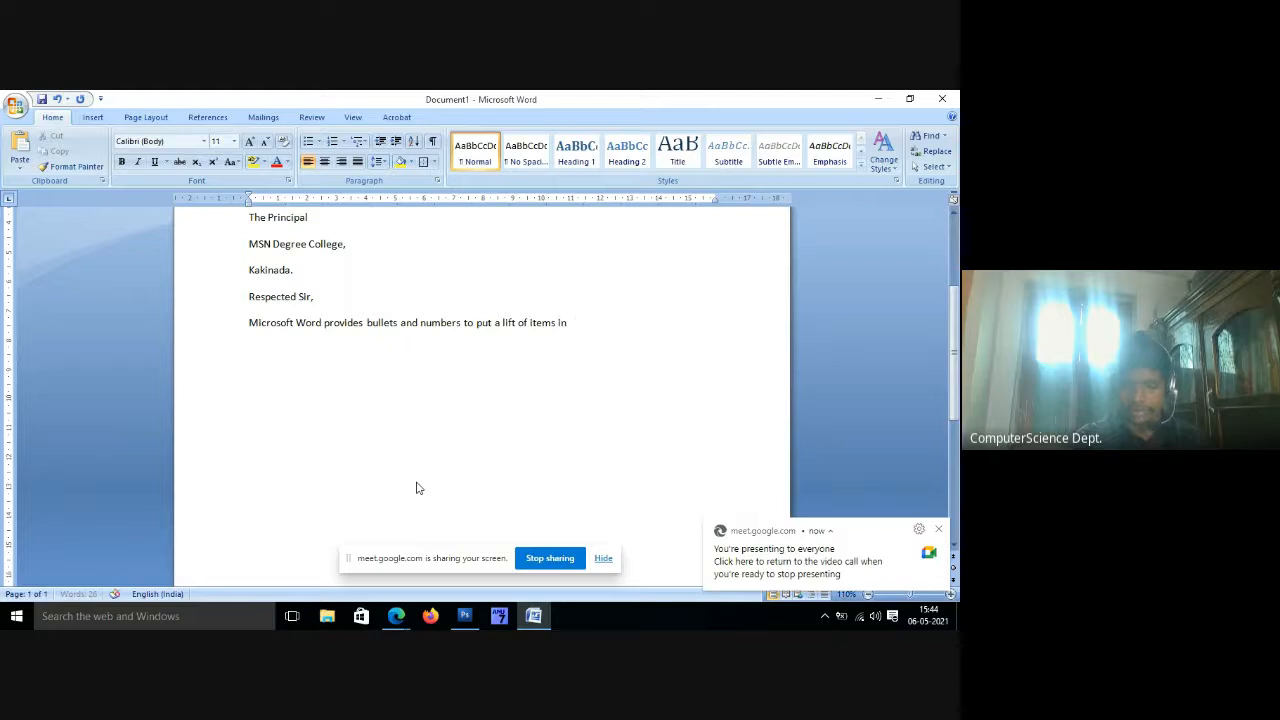
{"action": "type", "text": " an ord"}
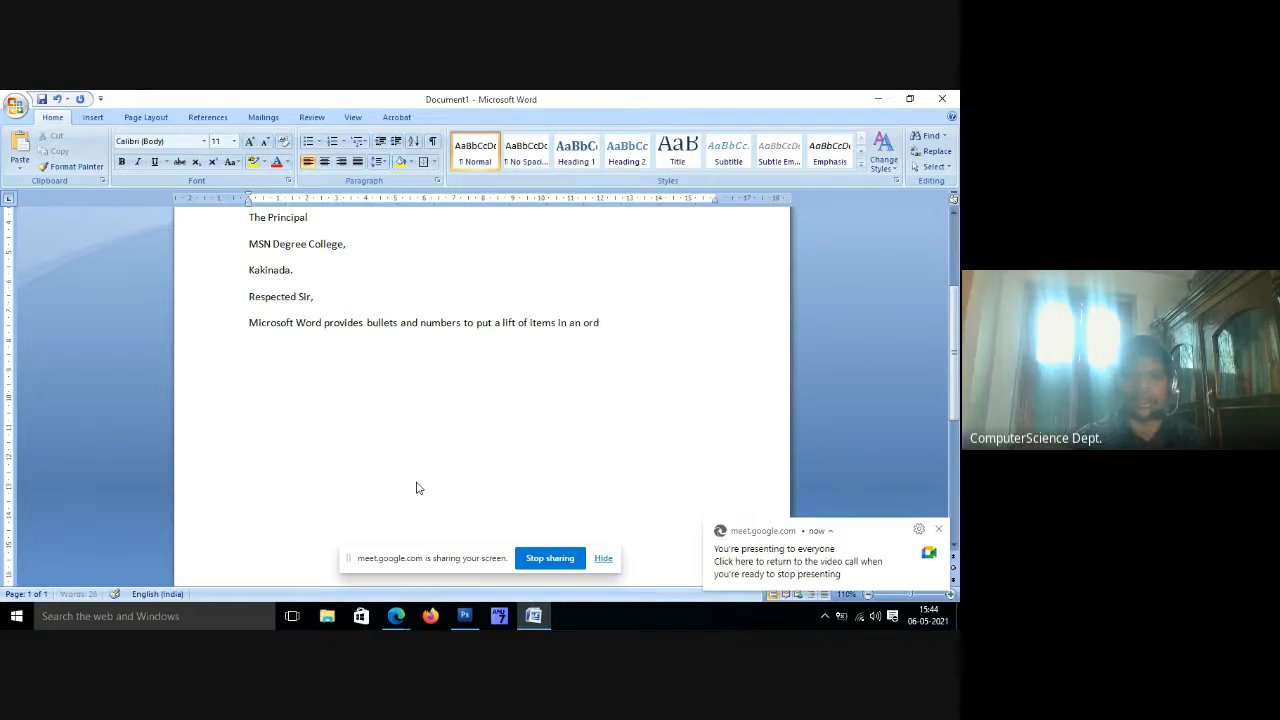
{"action": "type", "text": "er. The fol"}
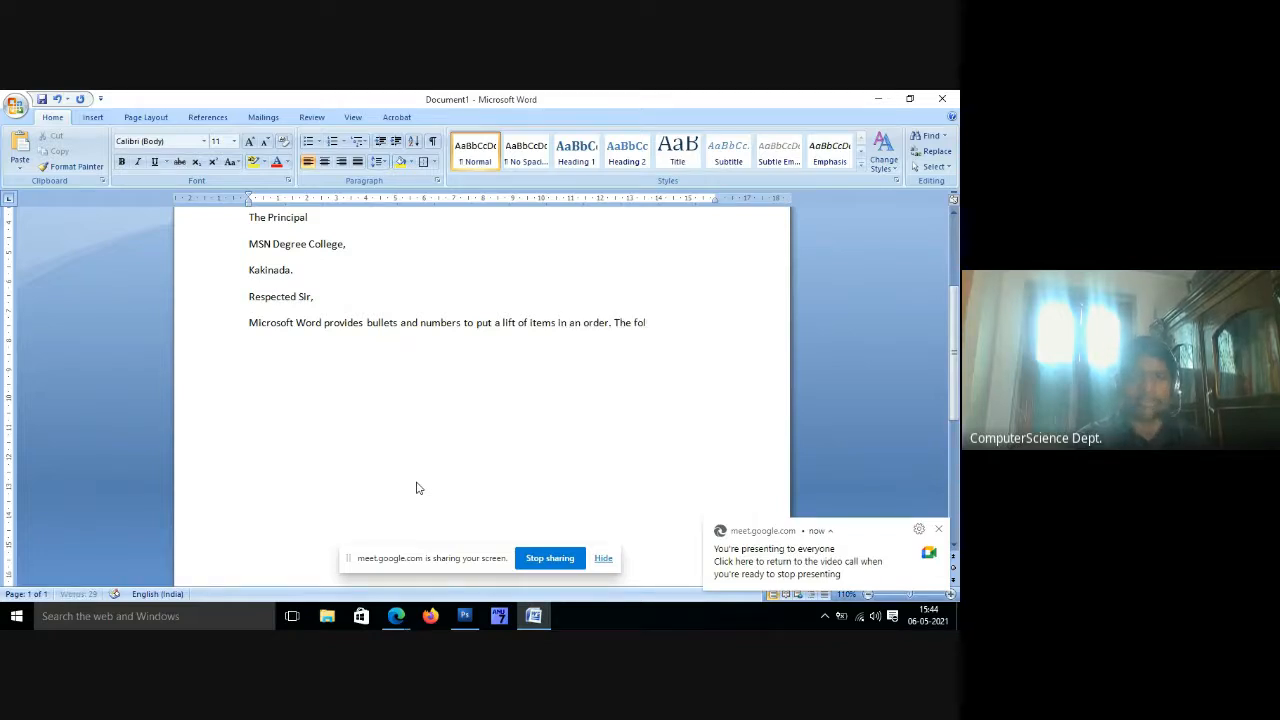
Continue the second body sentence so it reads "The following are the simple steps".
{"action": "type", "text": "llwing"}
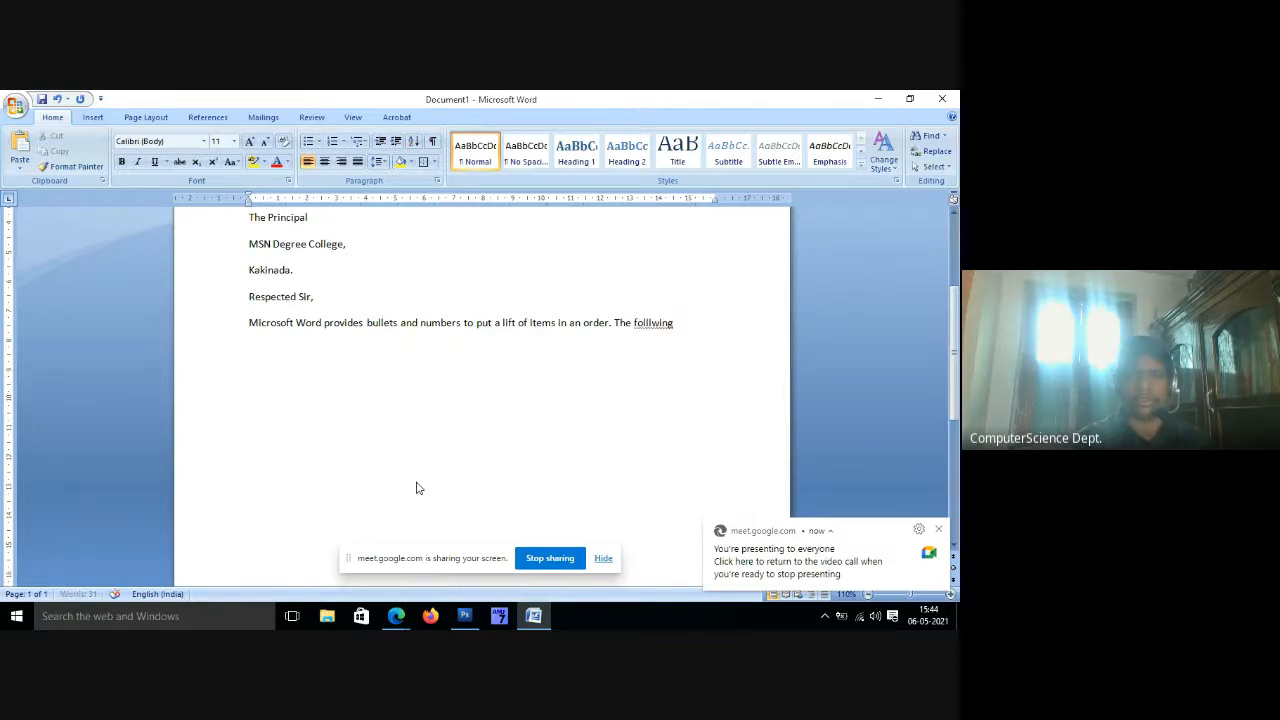
{"action": "key", "text": "BackSpace"}
{"action": "key", "text": "BackSpace"}
{"action": "key", "text": "BackSpace"}
{"action": "key", "text": "BackSpace"}
{"action": "key", "text": "BackSpace"}
{"action": "key", "text": "BackSpace"}
{"action": "type", "text": "owing are the simpl"}
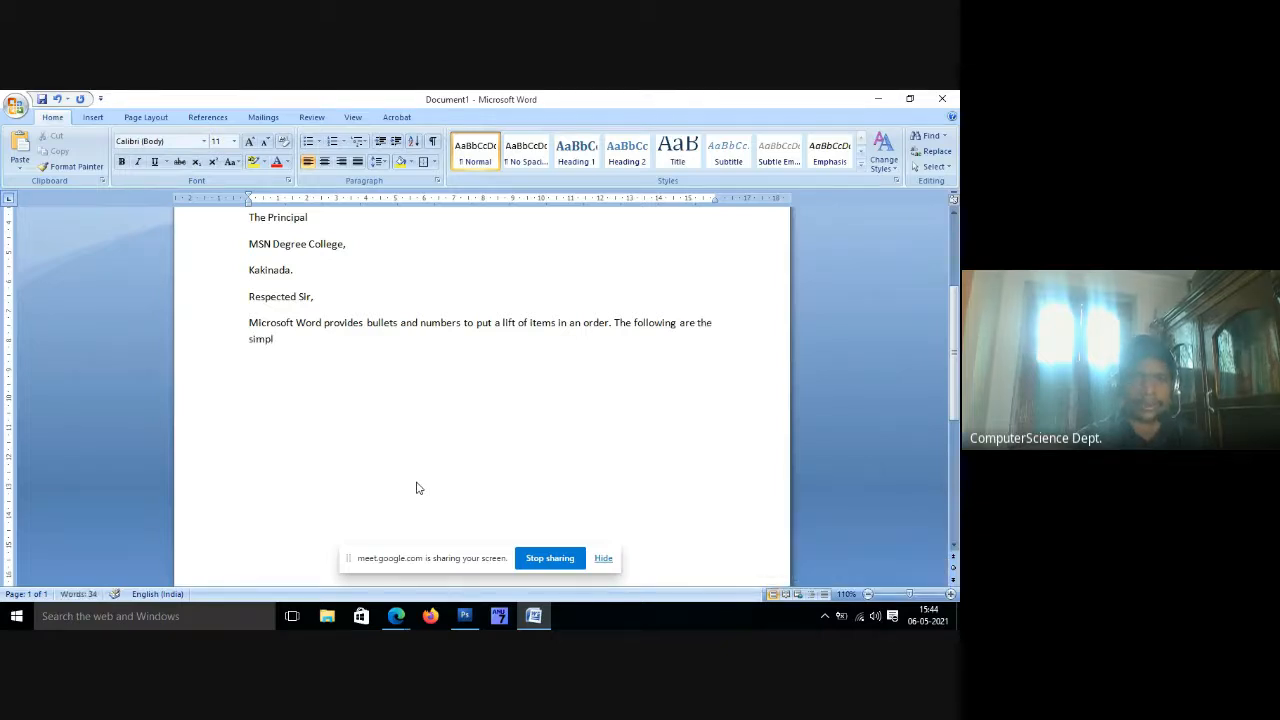
{"action": "type", "text": "e stemps "}
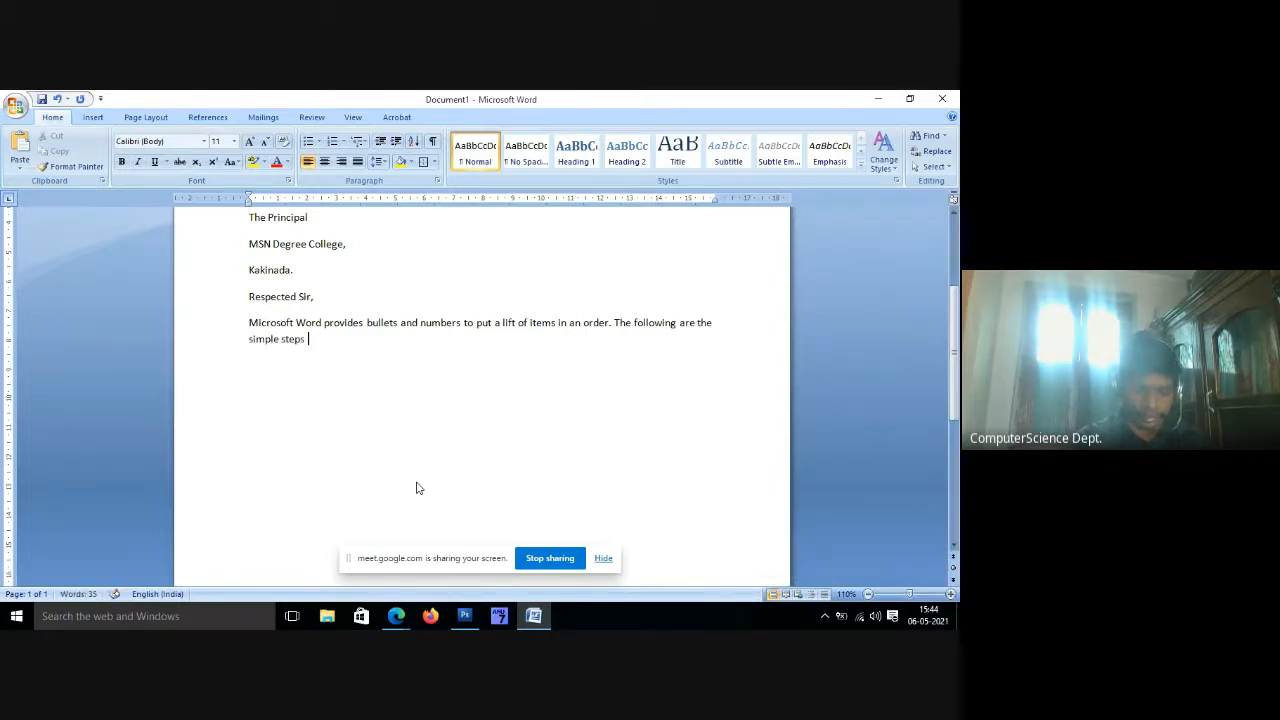
Finish the second sentence with "to create either the bulleted or the numbered list." and start a new paragraph.
{"action": "type", "text": "to cre"}
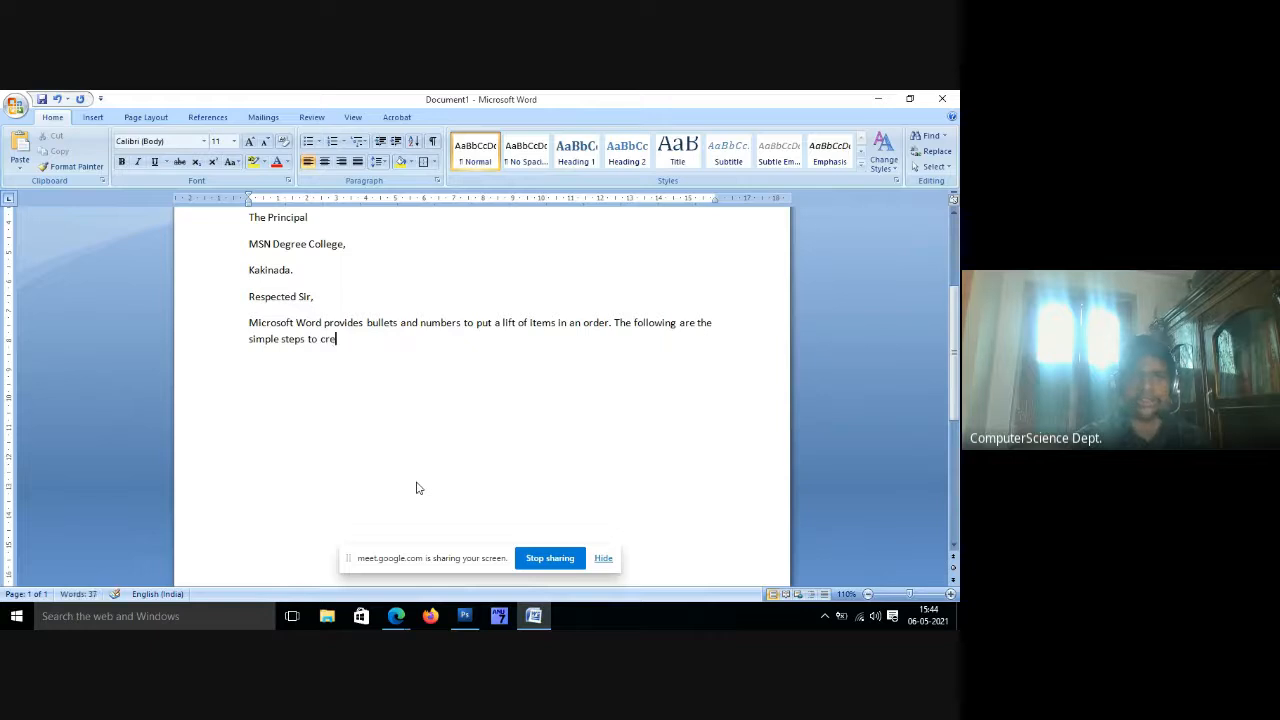
{"action": "type", "text": "ate either "}
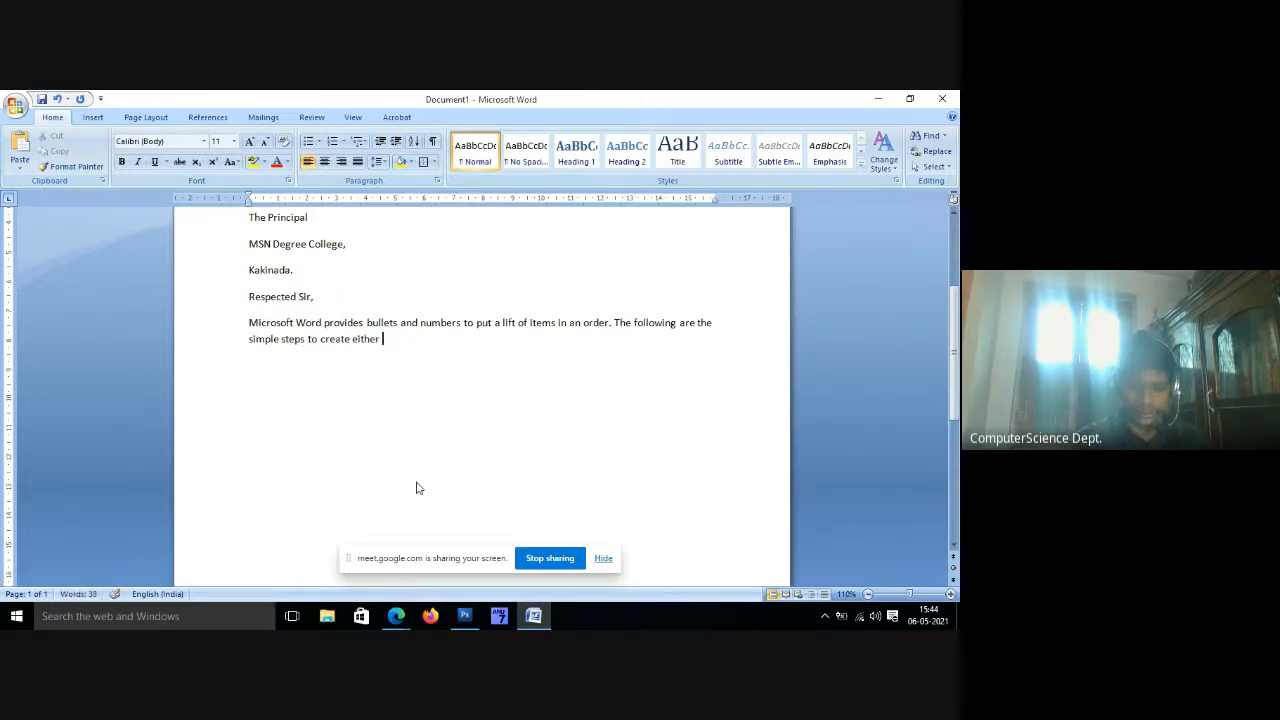
{"action": "type", "text": "the bu"}
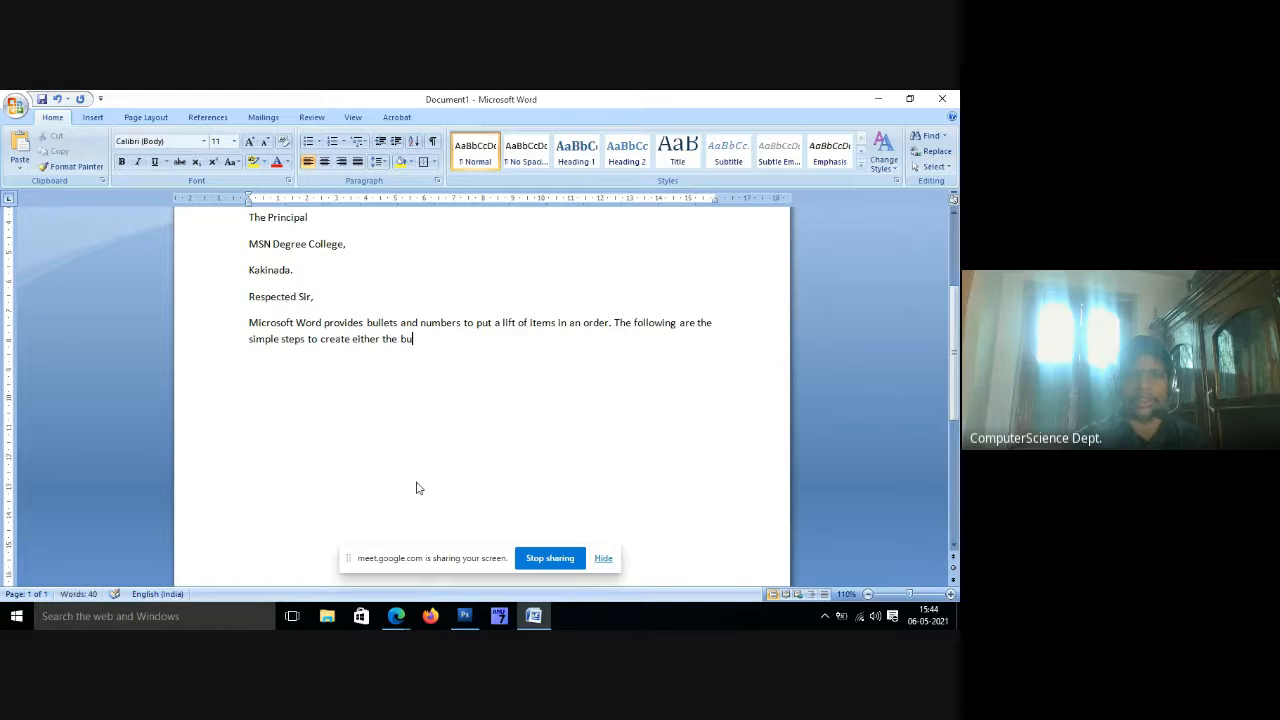
{"action": "type", "text": "lleted or a"}
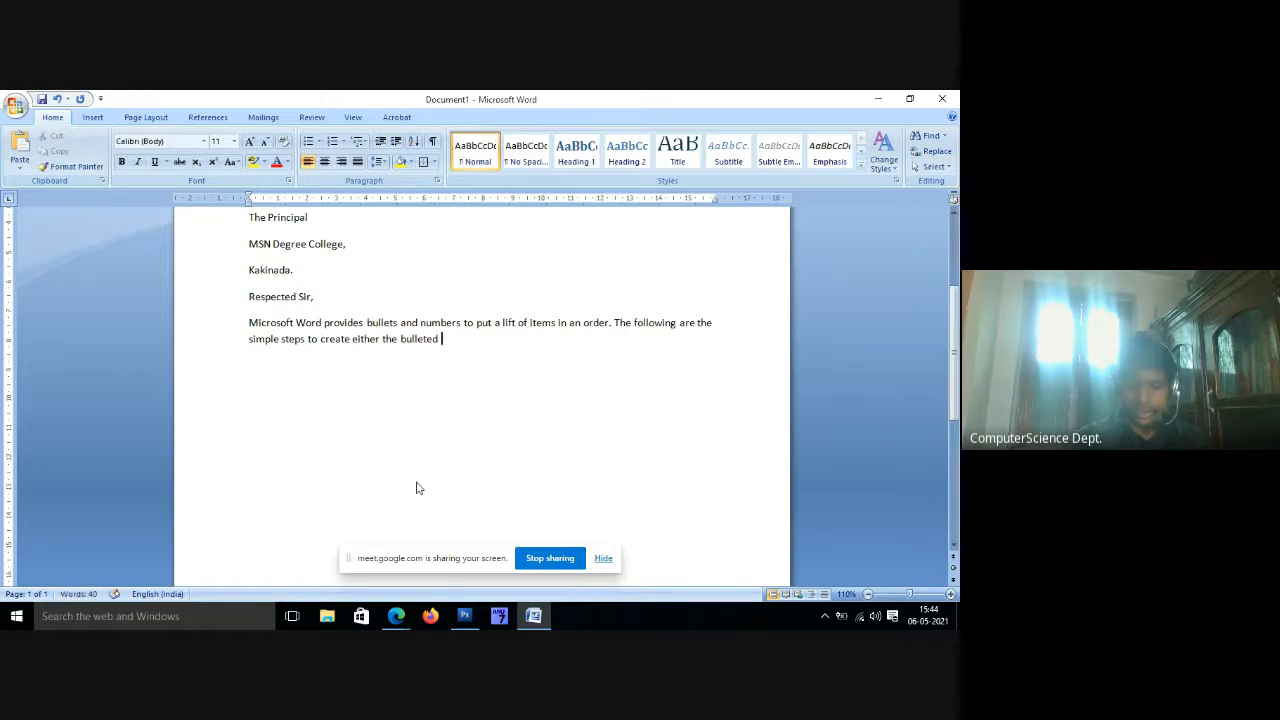
{"action": "key", "text": "BackSpace"}
{"action": "type", "text": "the"}
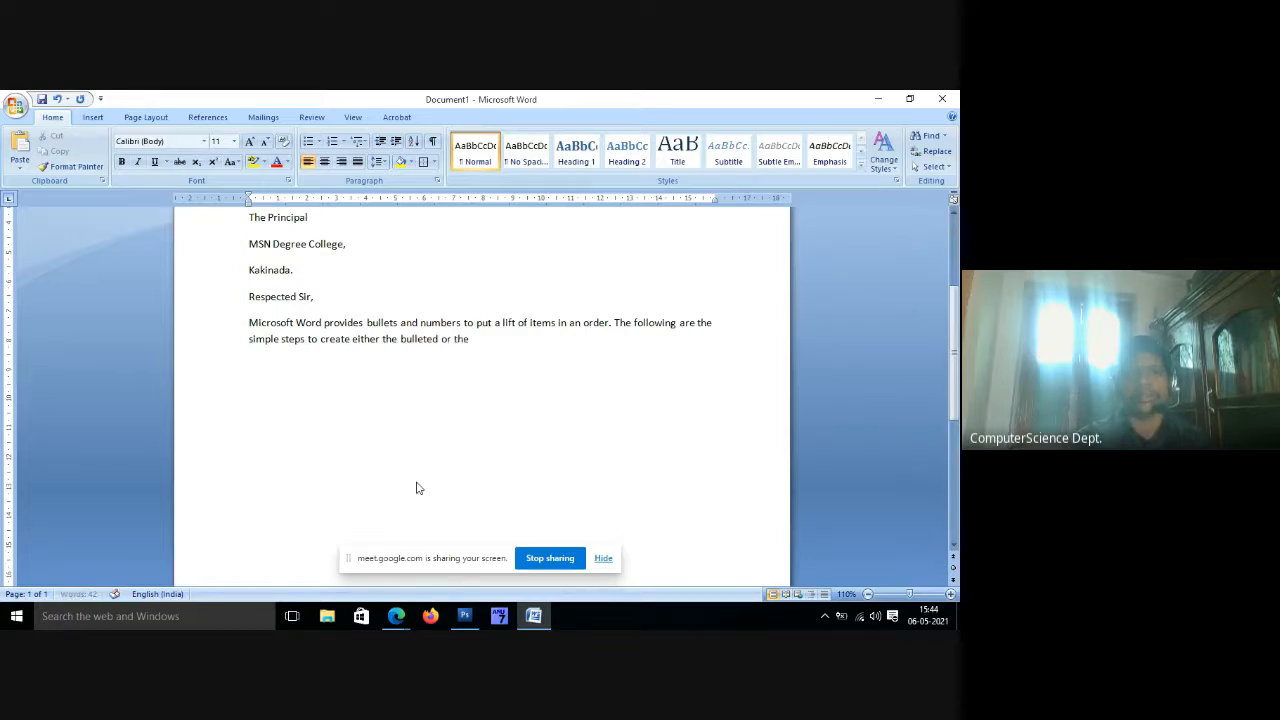
{"action": "type", "text": " numberd li"}
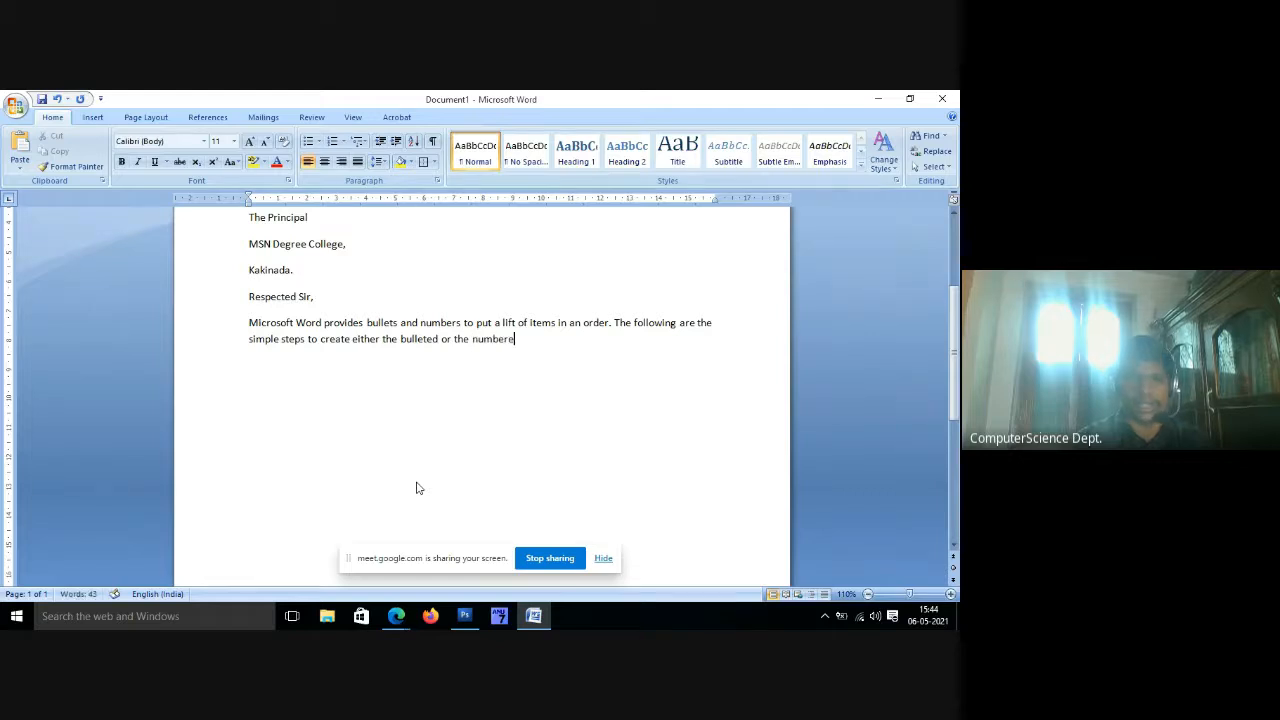
{"action": "key", "text": "BackSpace"}
{"action": "key", "text": "BackSpace"}
{"action": "key", "text": "BackSpace"}
{"action": "key", "text": "BackSpace"}
{"action": "type", "text": "ed"}
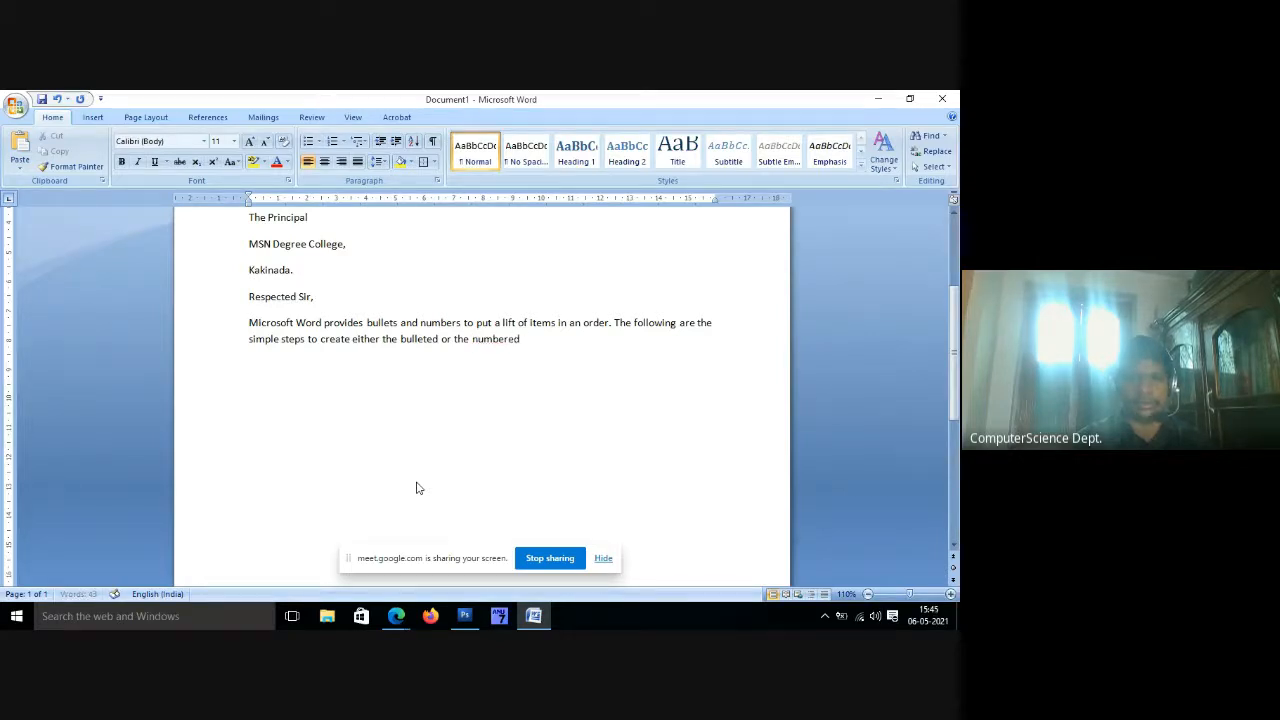
{"action": "type", "text": " list."}
{"action": "key", "text": "Return"}
{"action": "type", "text": "1."}
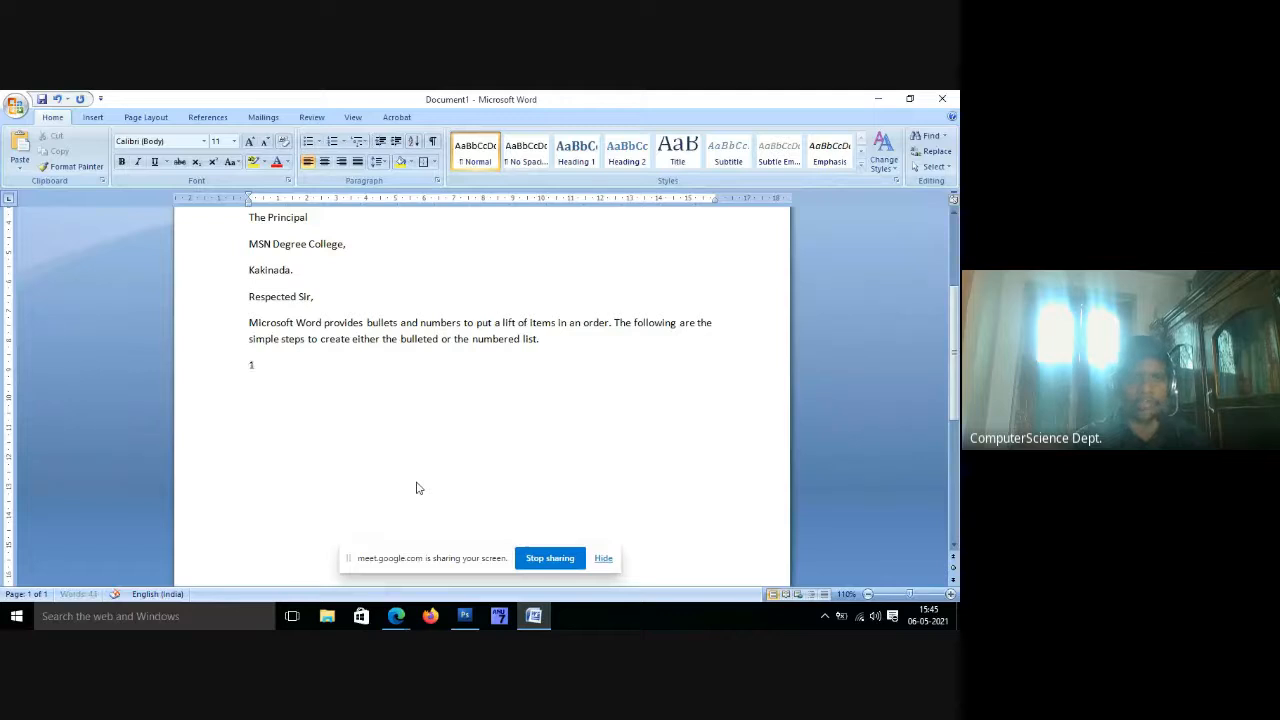
{"action": "key", "text": "ctrl+z"}
{"action": "key", "text": "BackSpace"}
{"action": "key", "text": "BackSpace"}
{"action": "key", "text": "BackSpace"}
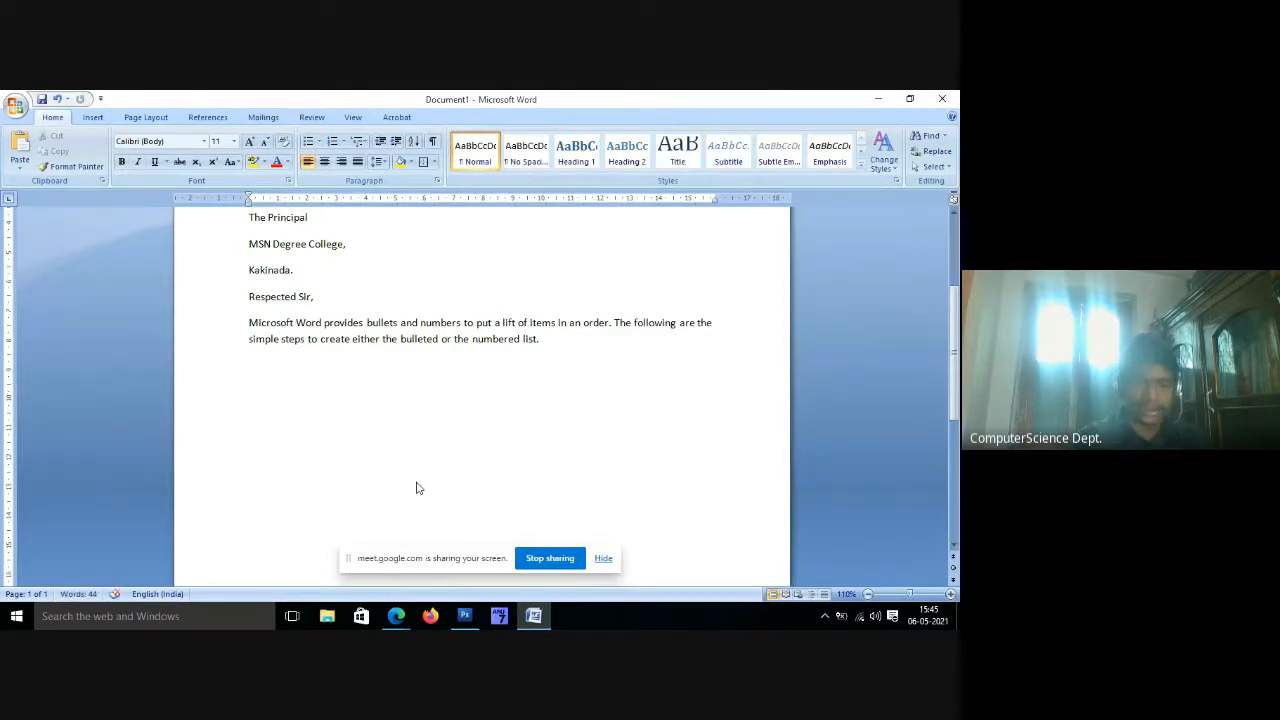
{"action": "type", "text": "Slect"}
{"action": "key", "text": "BackSpace"}
{"action": "key", "text": "BackSpace"}
{"action": "key", "text": "BackSpace"}
{"action": "key", "text": "BackSpace"}
{"action": "key", "text": "BackSpace"}
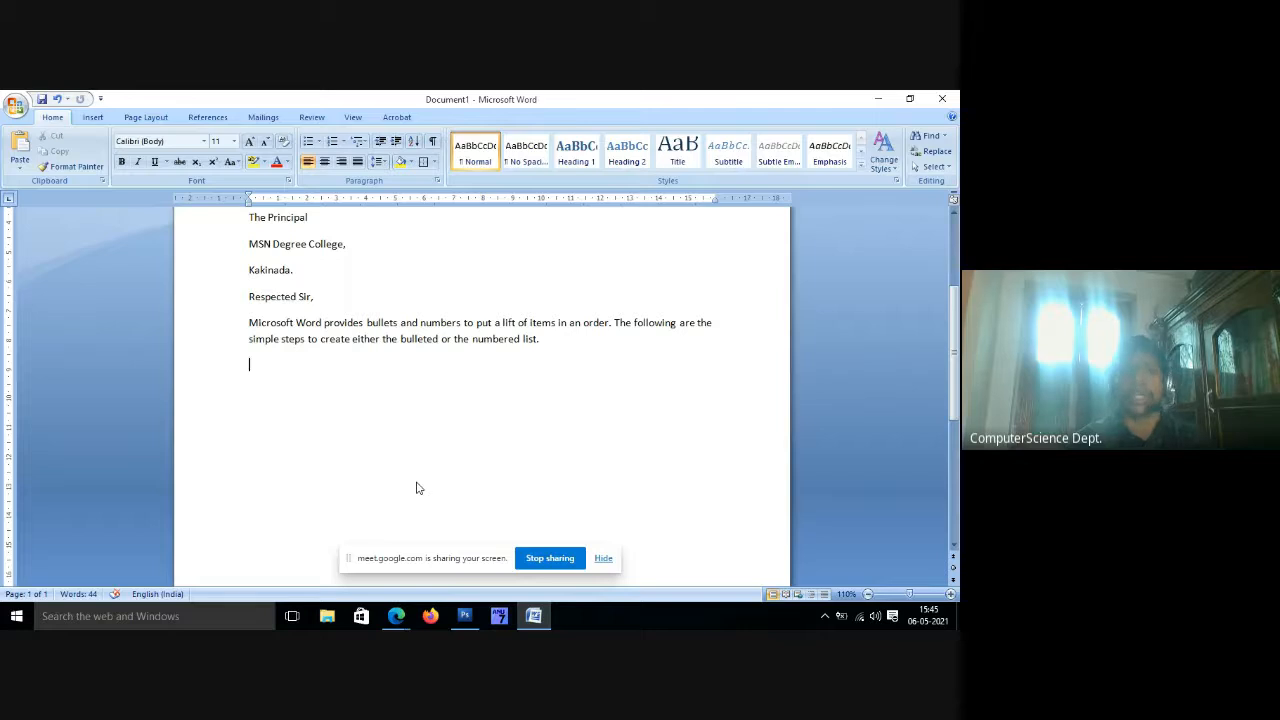
Start a numbered list whose first item reads "Select a desired list of test to assign bullets and numbers." and begin its second sentence with "A".
{"action": "type", "text": "1."}
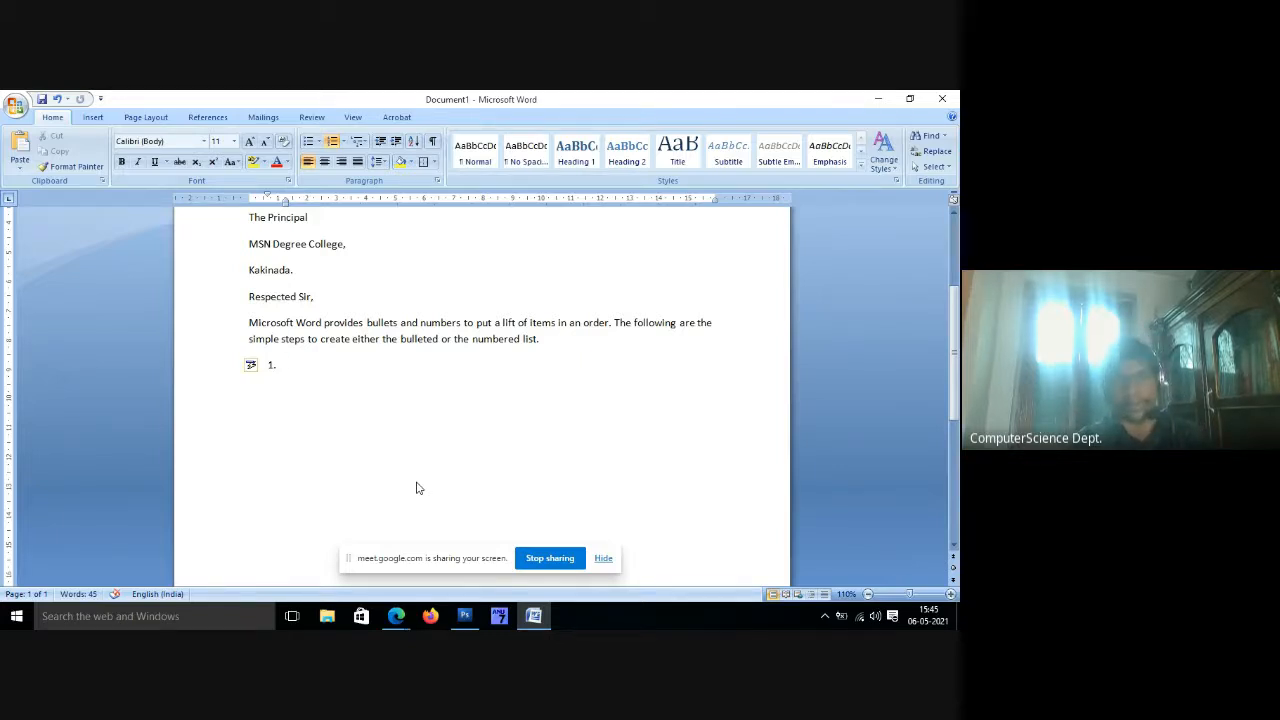
{"action": "type", "text": "Ste"}
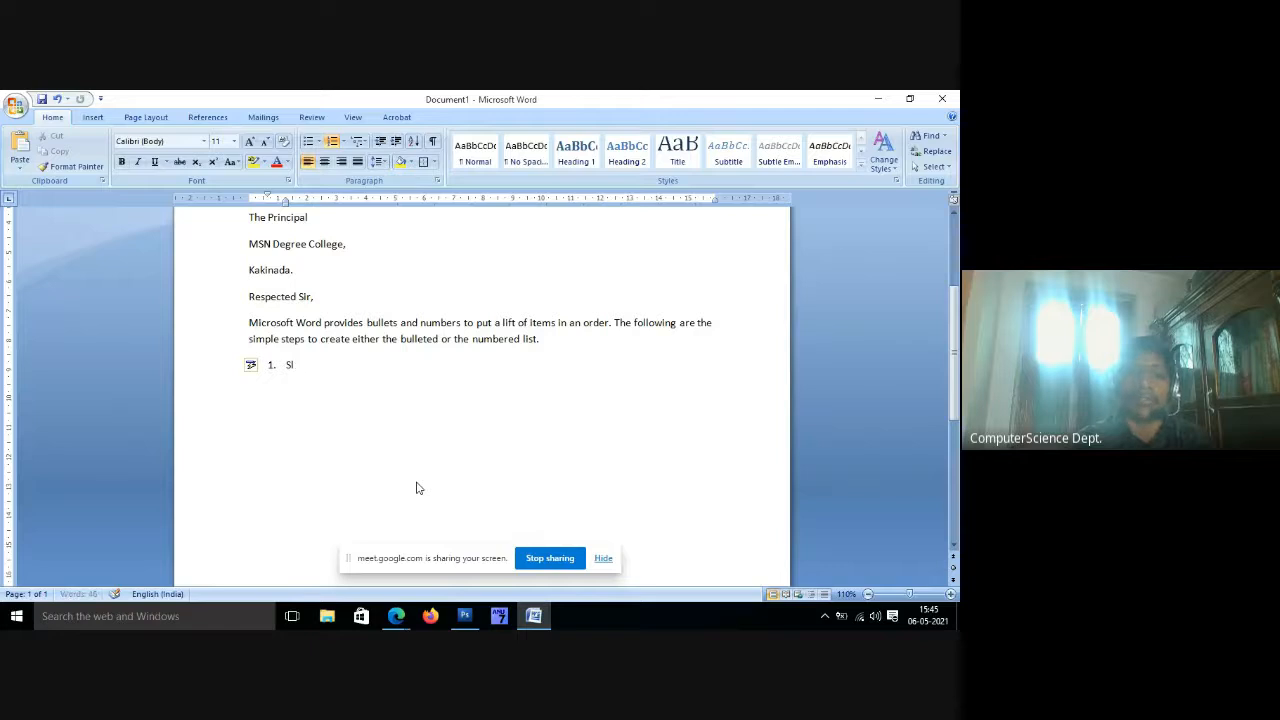
{"action": "type", "text": "ect"}
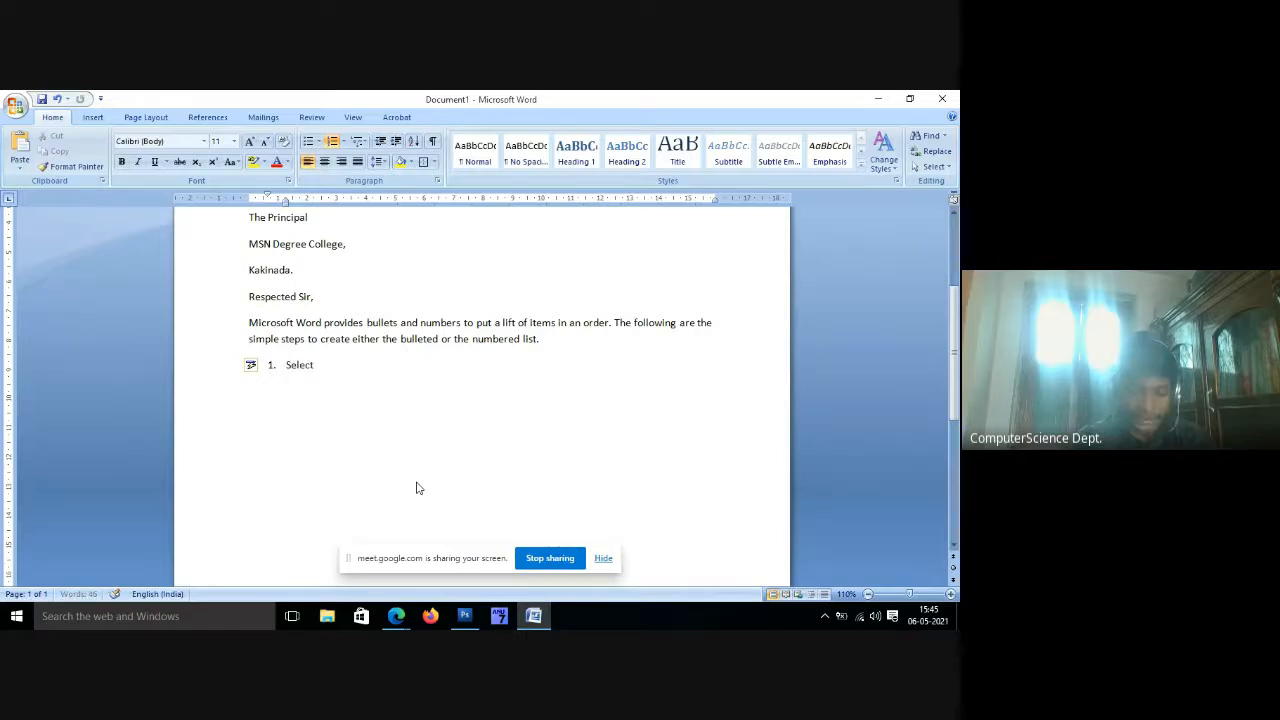
{"action": "type", "text": " a de"}
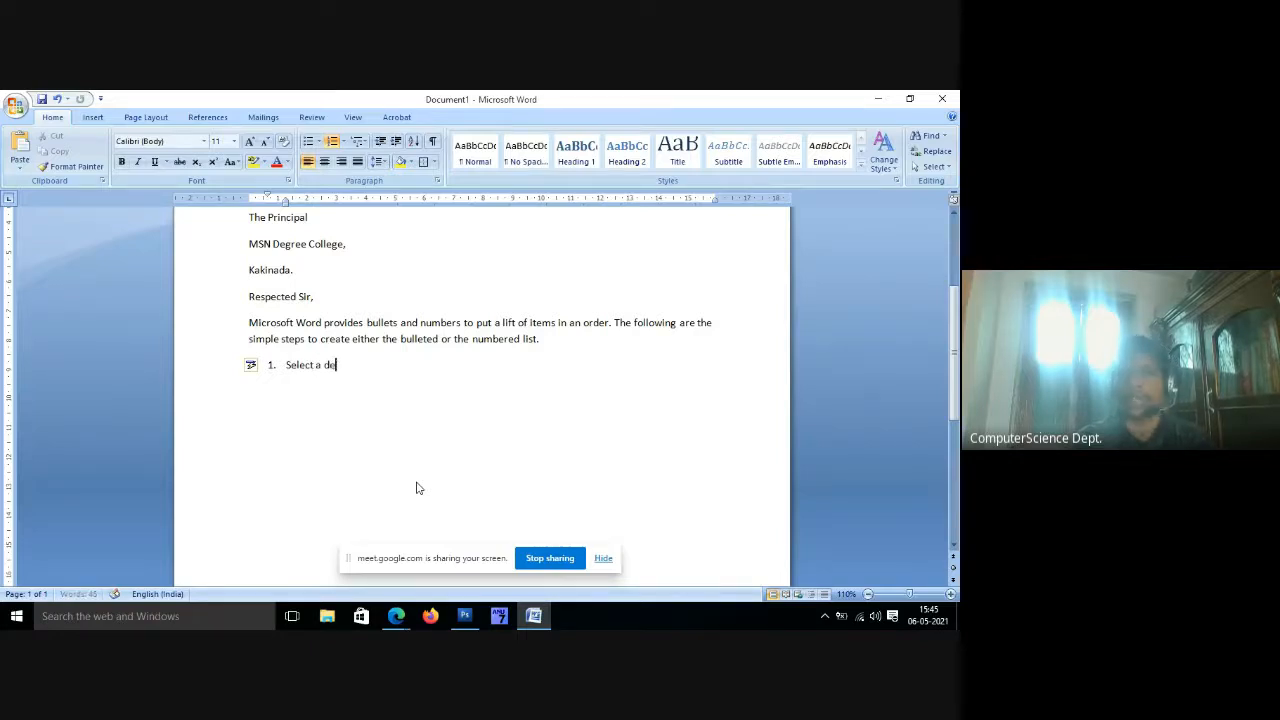
{"action": "key", "text": "BackSpace"}
{"action": "key", "text": "BackSpace"}
{"action": "type", "text": "sired "}
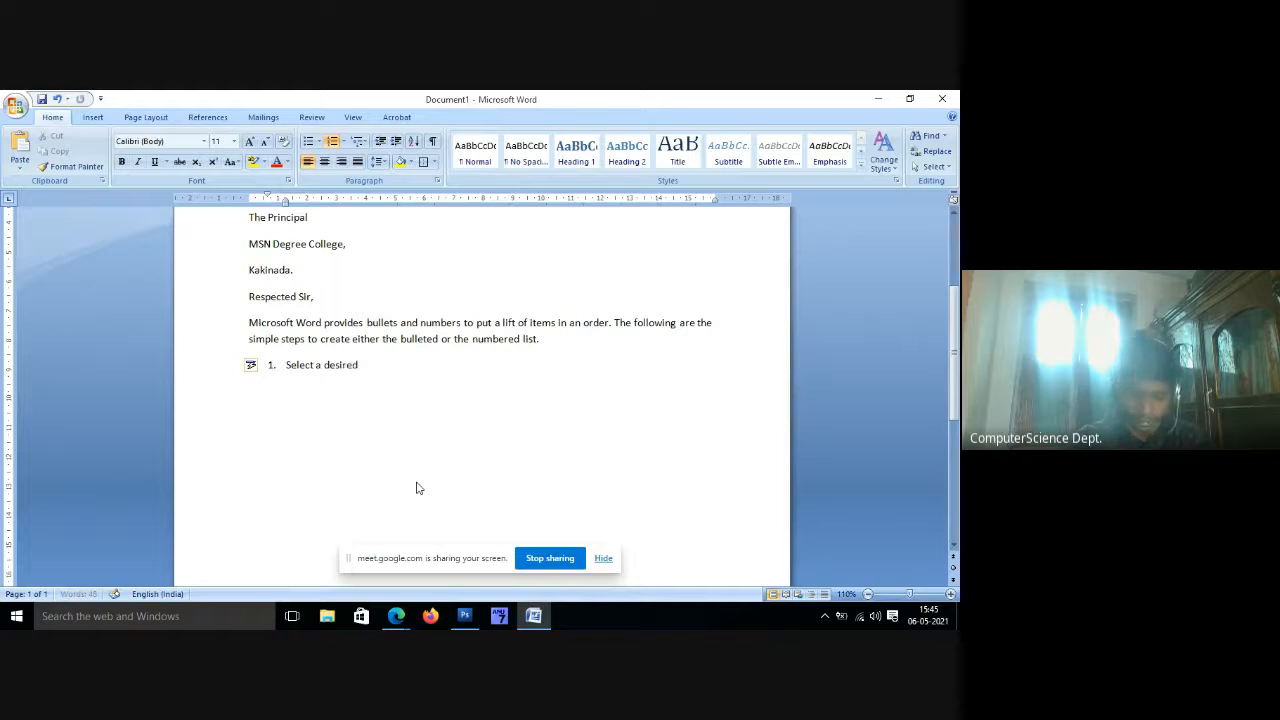
{"action": "type", "text": "li"}
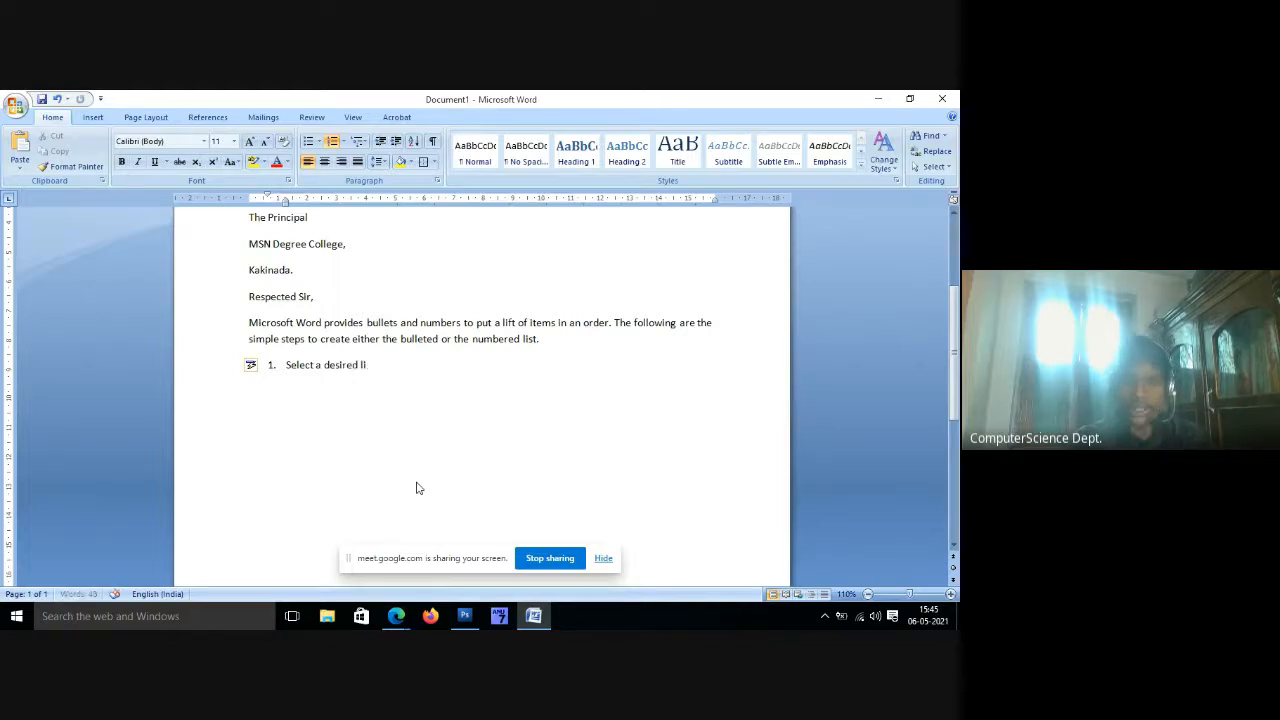
{"action": "type", "text": "st of test to as"}
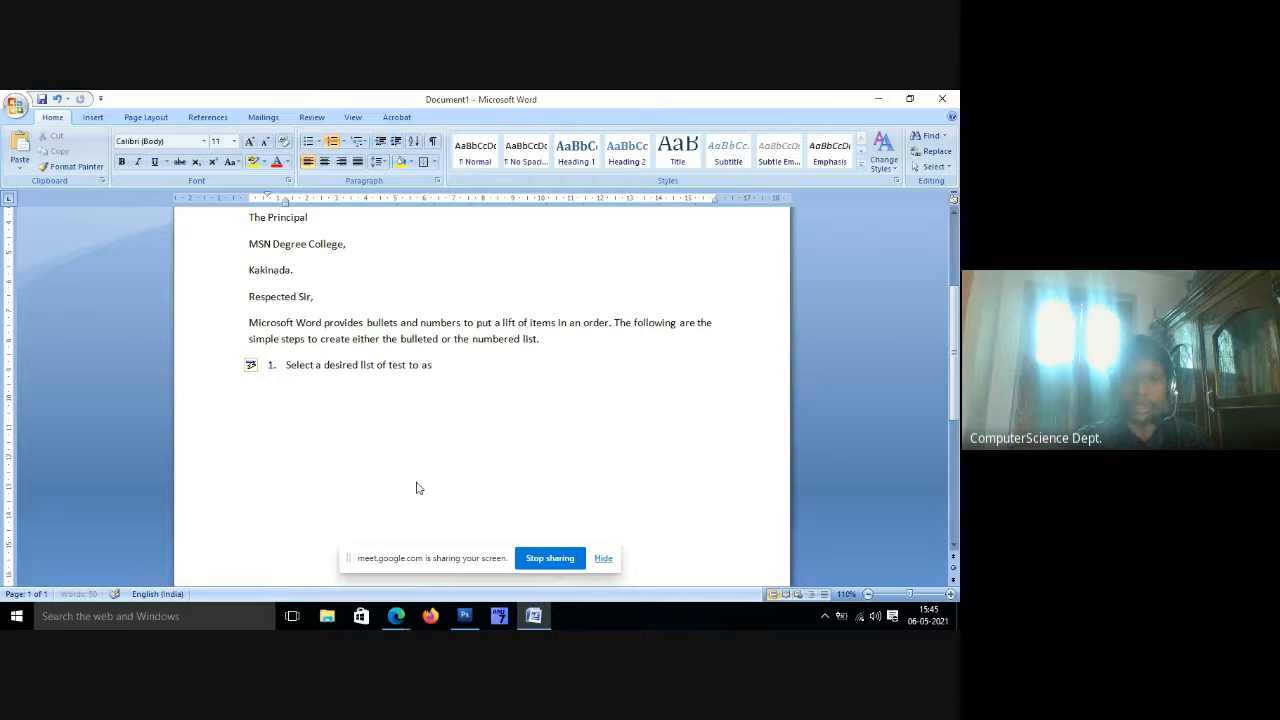
{"action": "type", "text": "sign butte"}
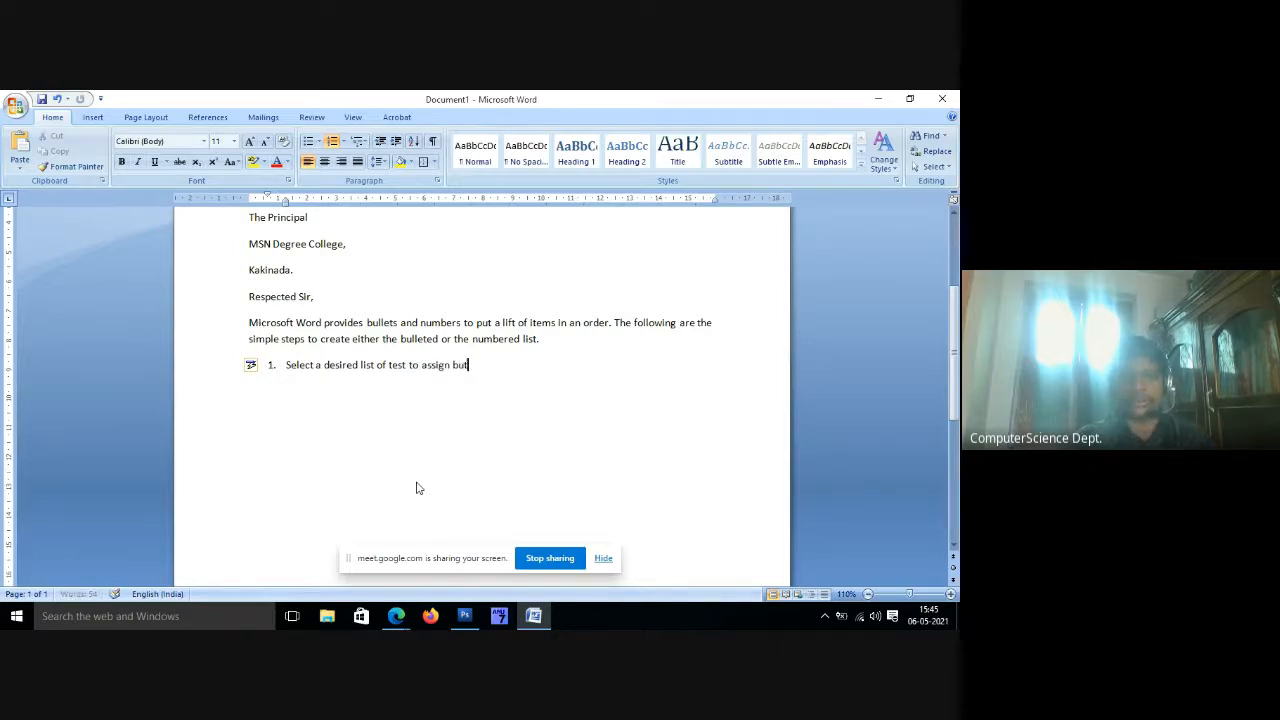
{"action": "key", "text": "BackSpace"}
{"action": "type", "text": "llets and numbers. A"}
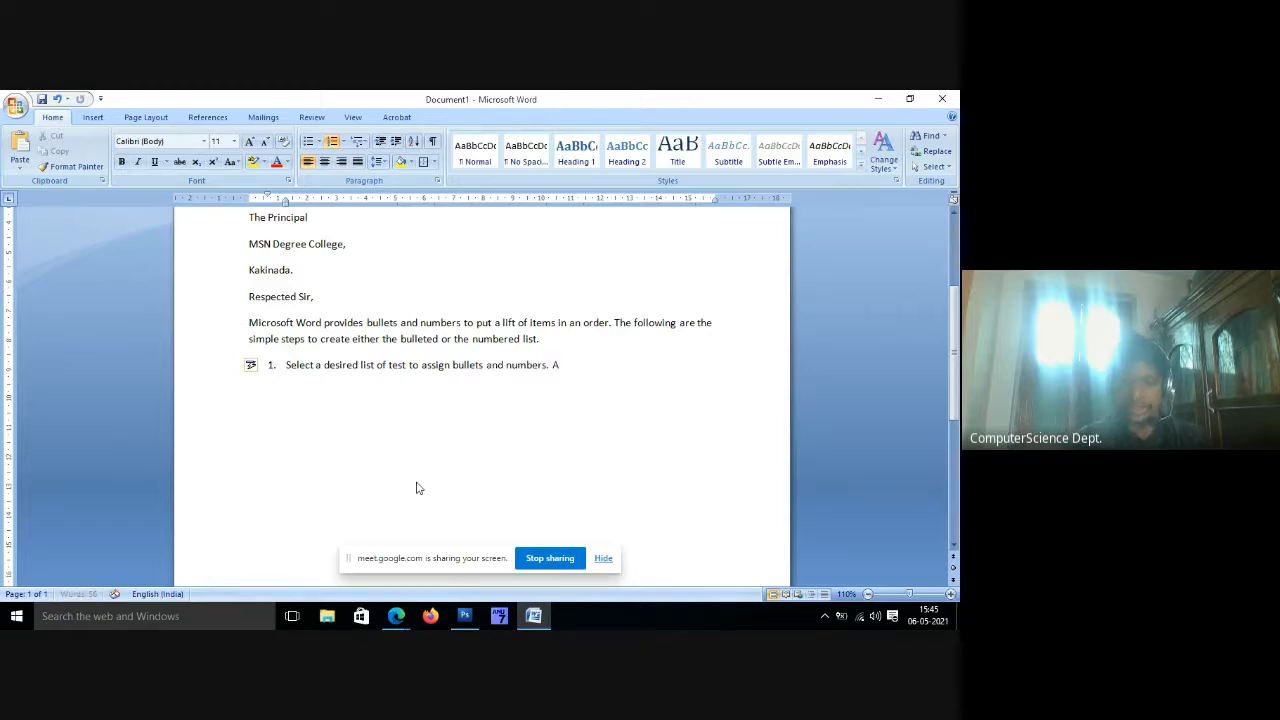
Continue the first item's second sentence so it reads "Any of the text selection method can be used to select the portion of text".
{"action": "type", "text": "ny of the text "}
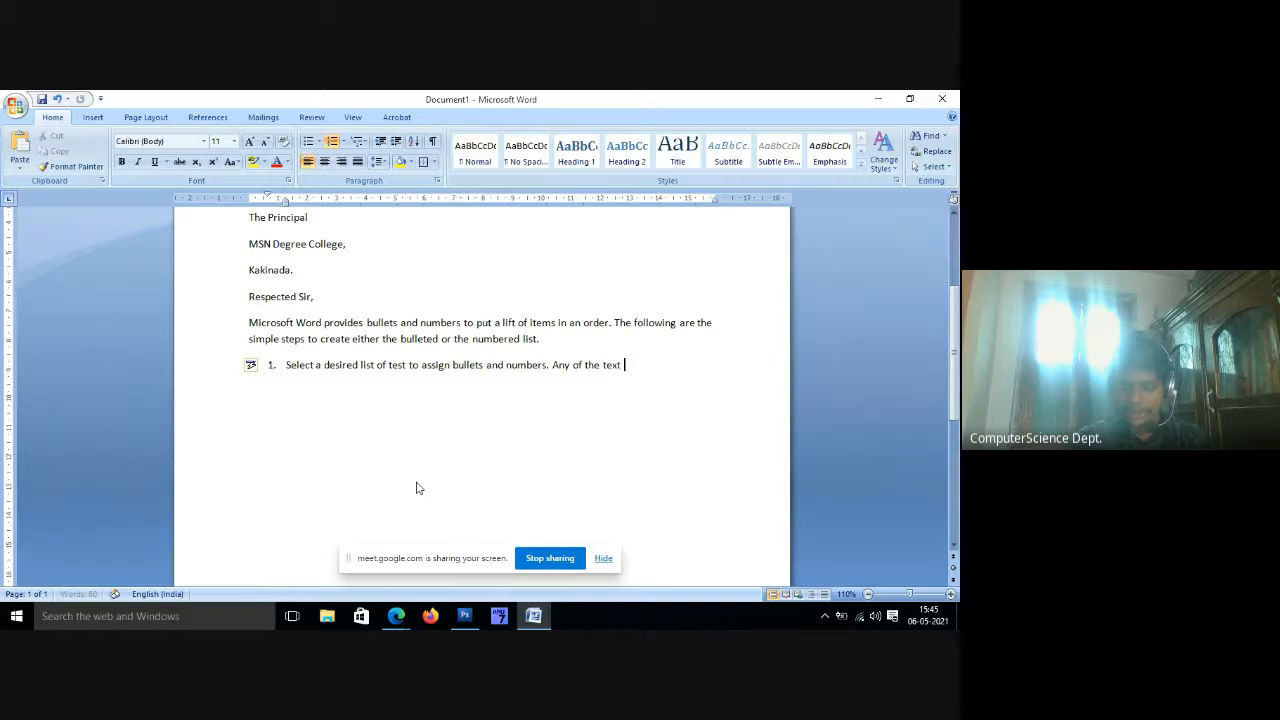
{"action": "type", "text": "ts"}
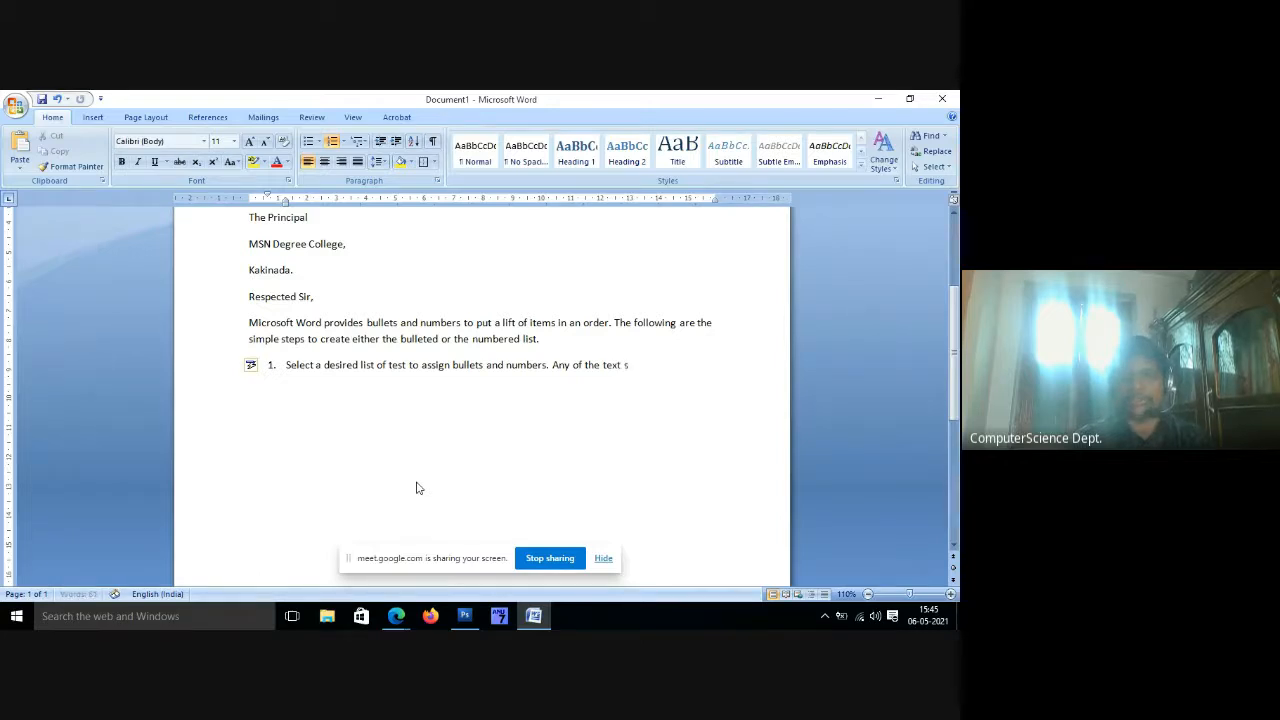
{"action": "type", "text": "election m"}
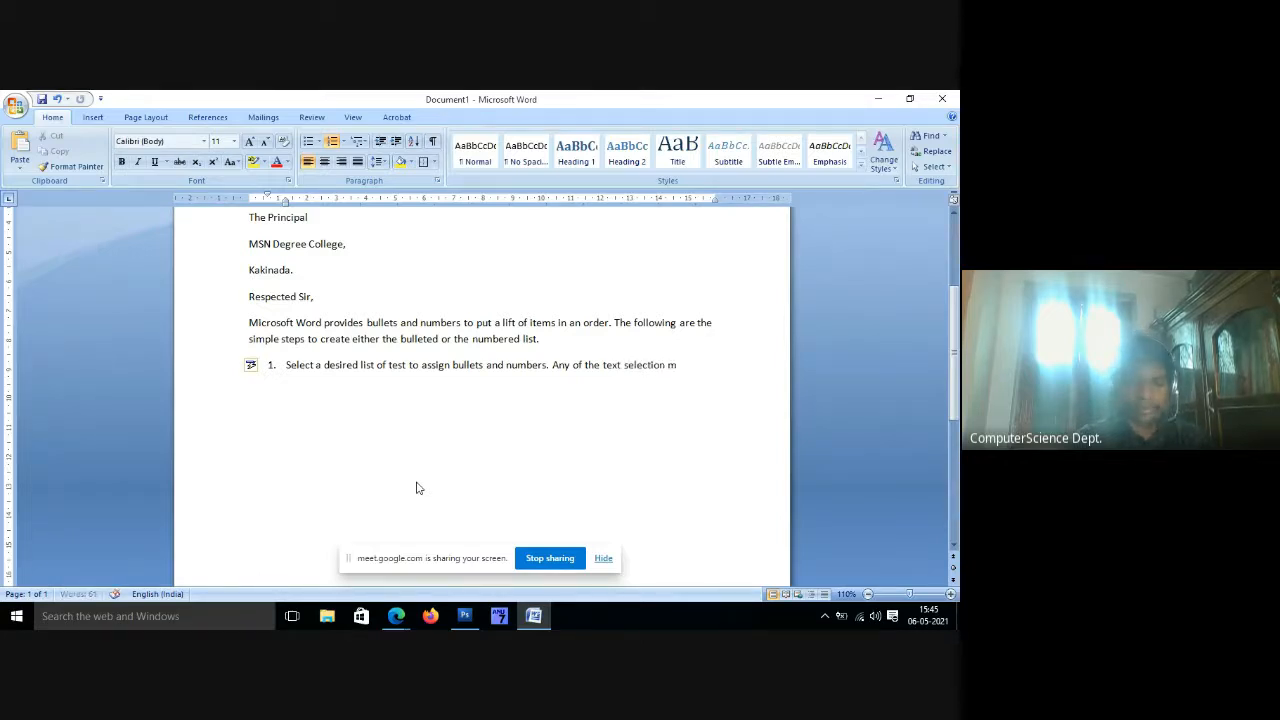
{"action": "type", "text": "ethod can be "}
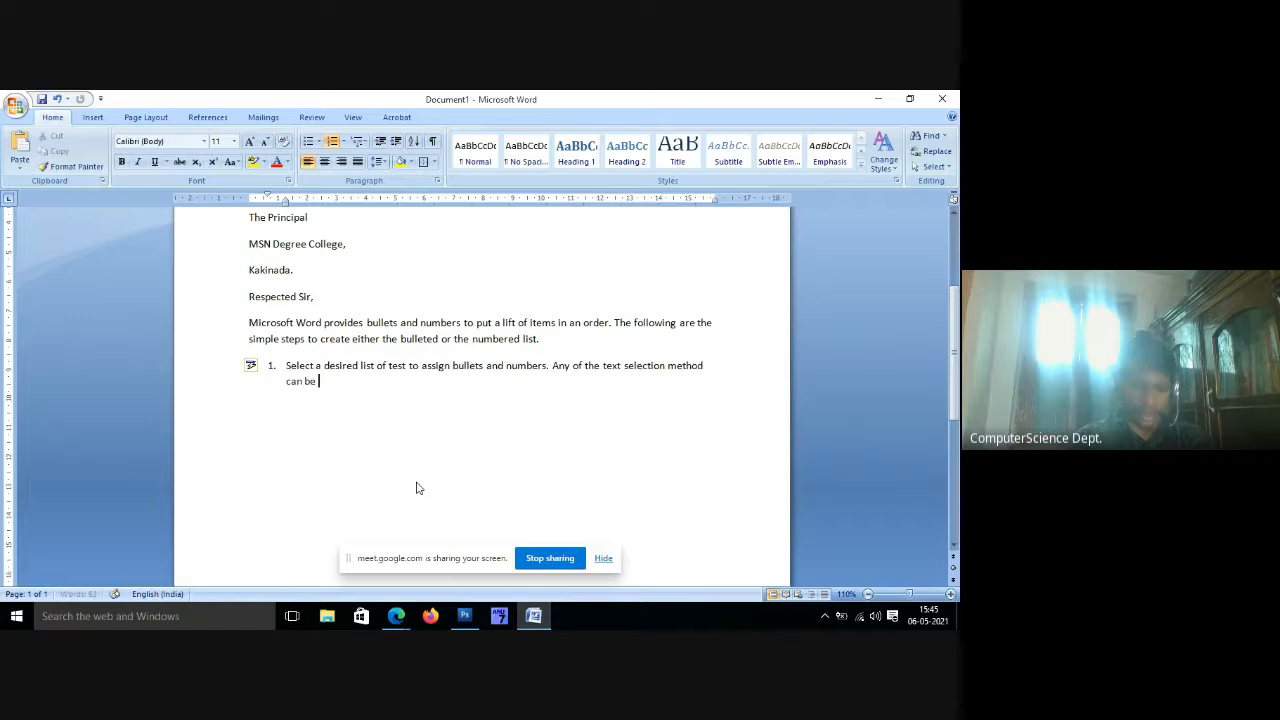
{"action": "type", "text": "used to sel"}
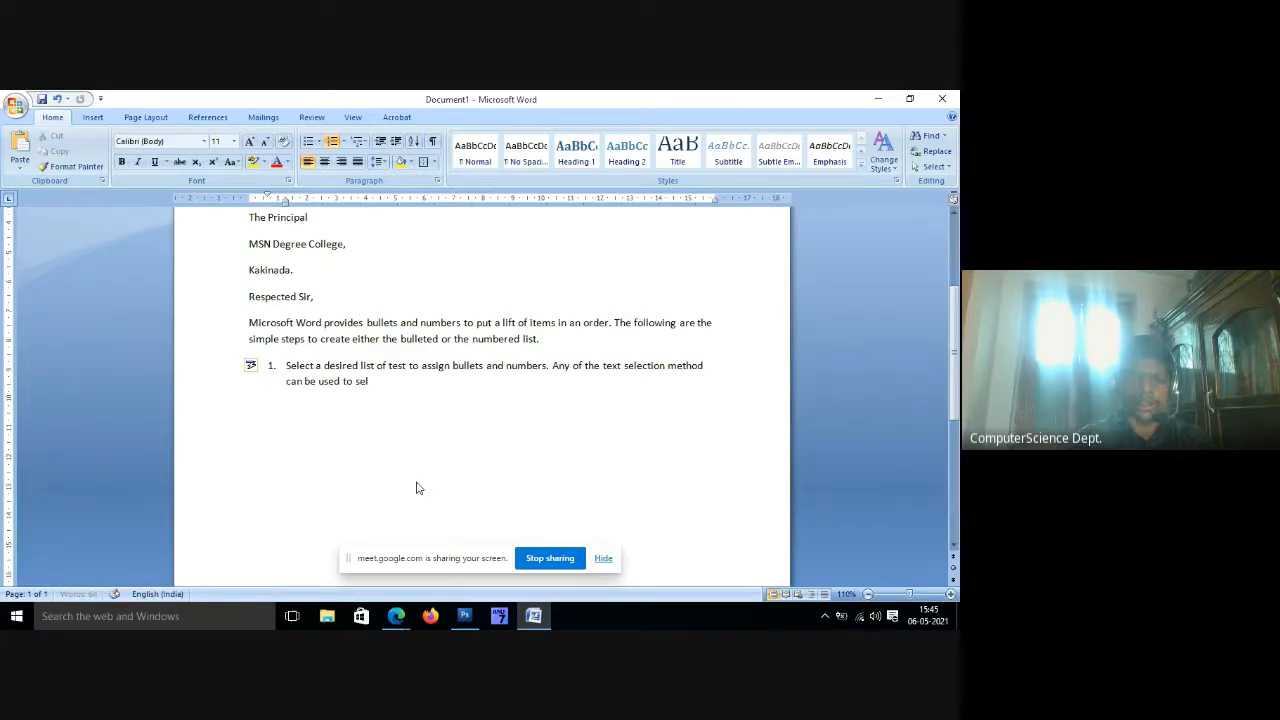
{"action": "type", "text": "ect the por"}
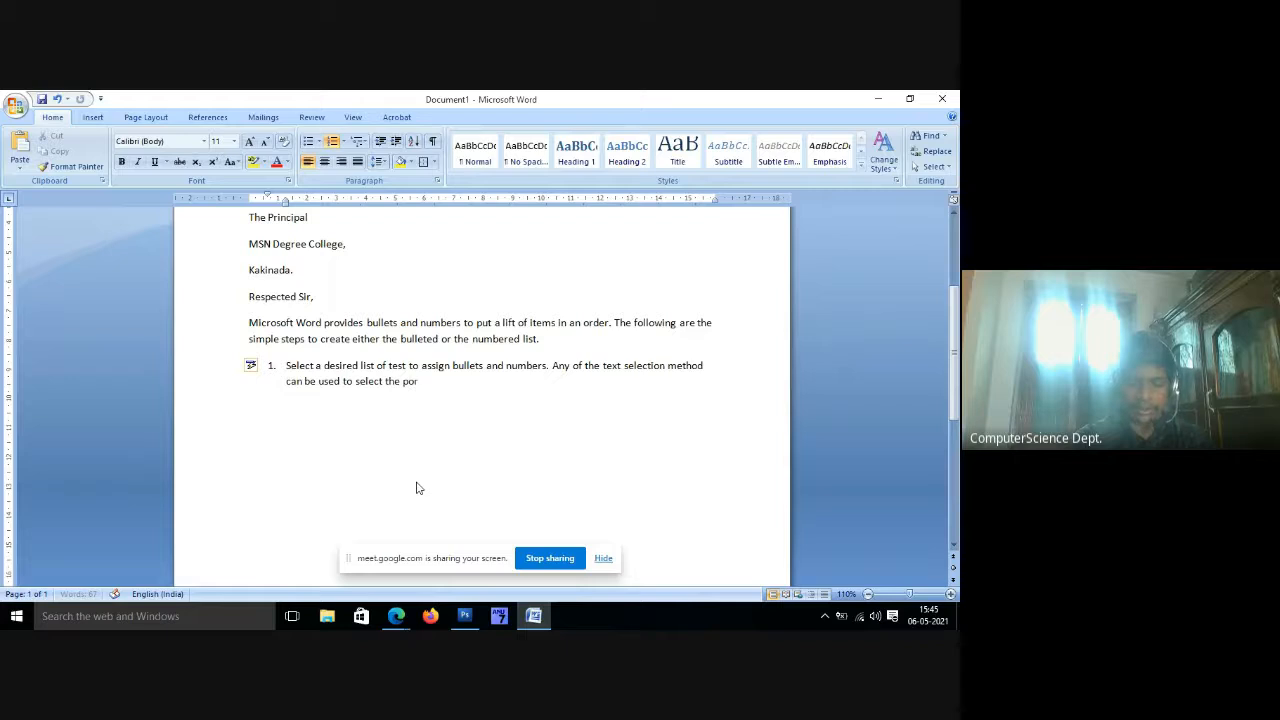
{"action": "type", "text": "tion of textr."}
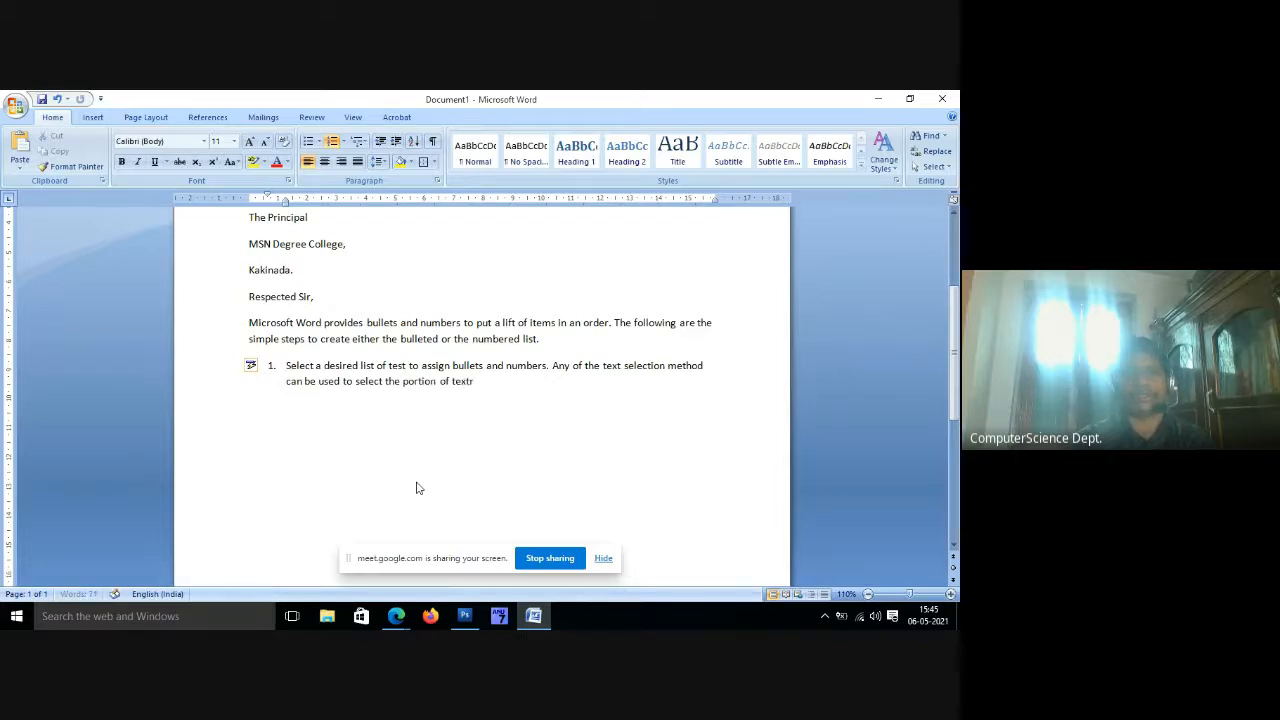
Correct the end of the first list item to "text." and start the second numbered item.
{"action": "key", "text": "Return"}
{"action": "key", "text": "Return"}
{"action": "key", "text": "BackSpace"}
{"action": "key", "text": "BackSpace"}
{"action": "key", "text": "BackSpace"}
{"action": "type", "text": "."}
{"action": "key", "text": "Return"}
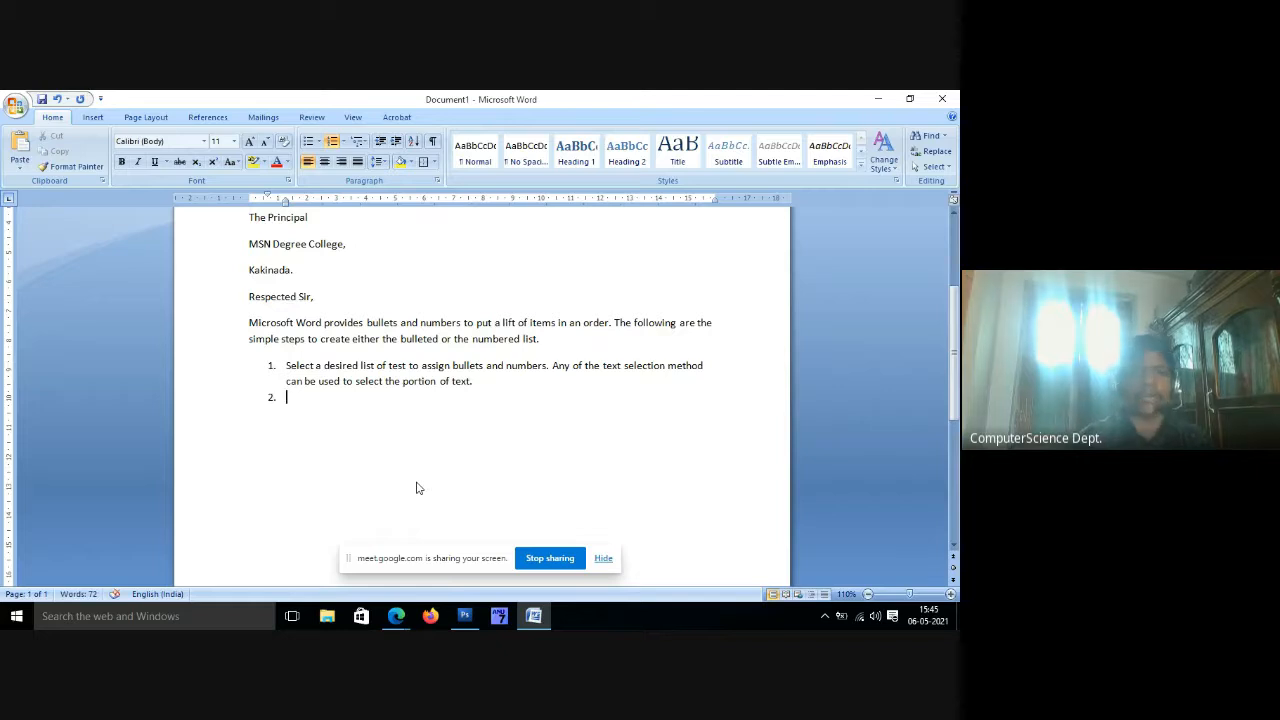
Write the second item as "Click the bullet buttong to display a list of bullets to assign to the list." and start a third item.
{"action": "type", "text": "Click"}
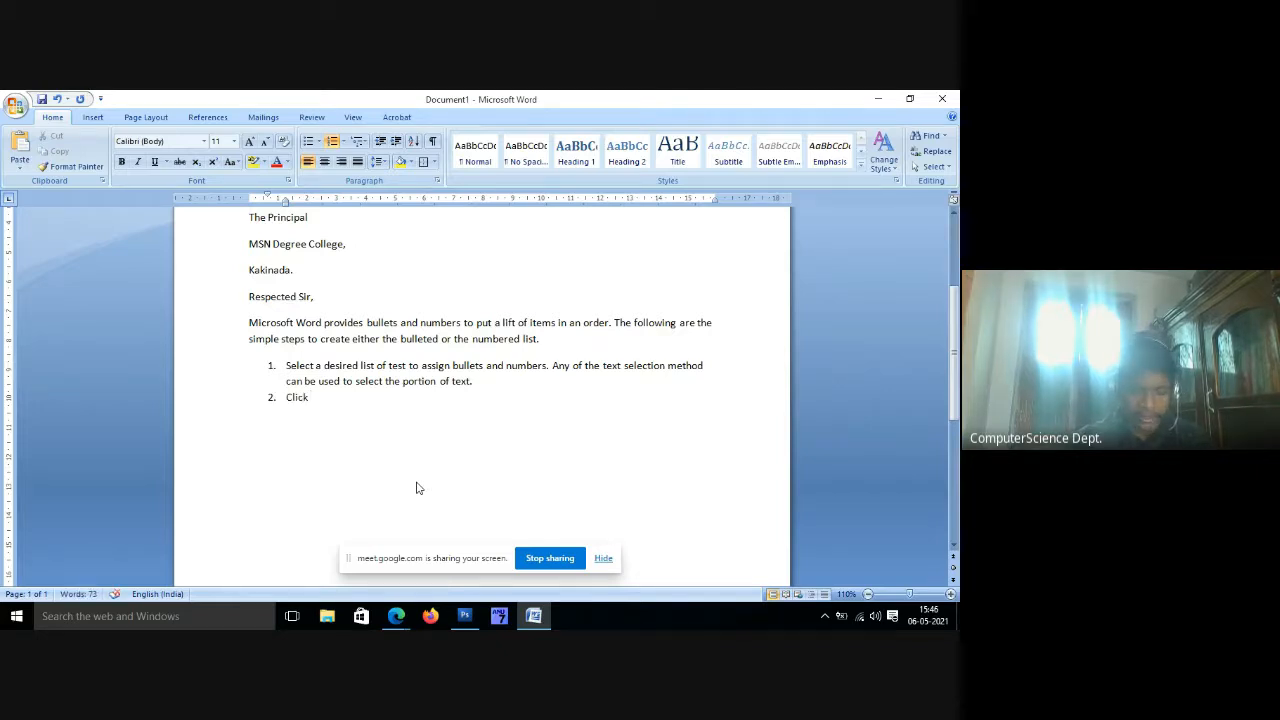
{"action": "type", "text": " the bu"}
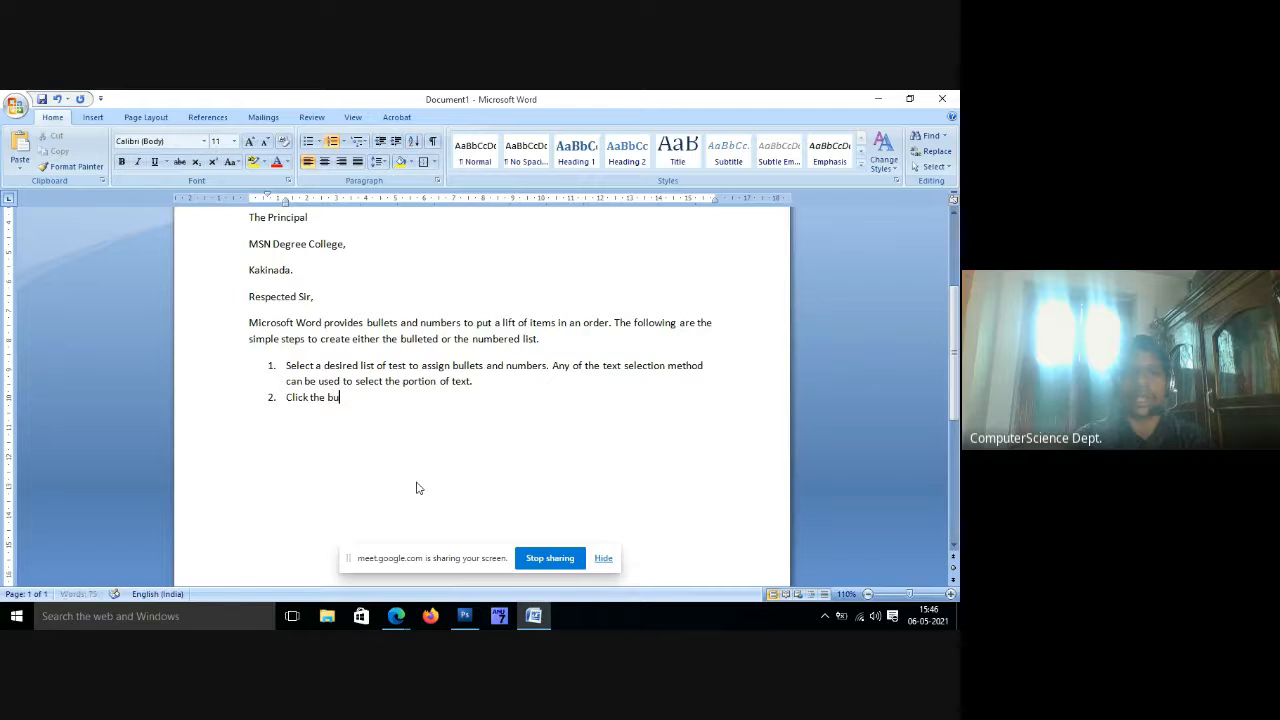
{"action": "type", "text": "llet buttong"}
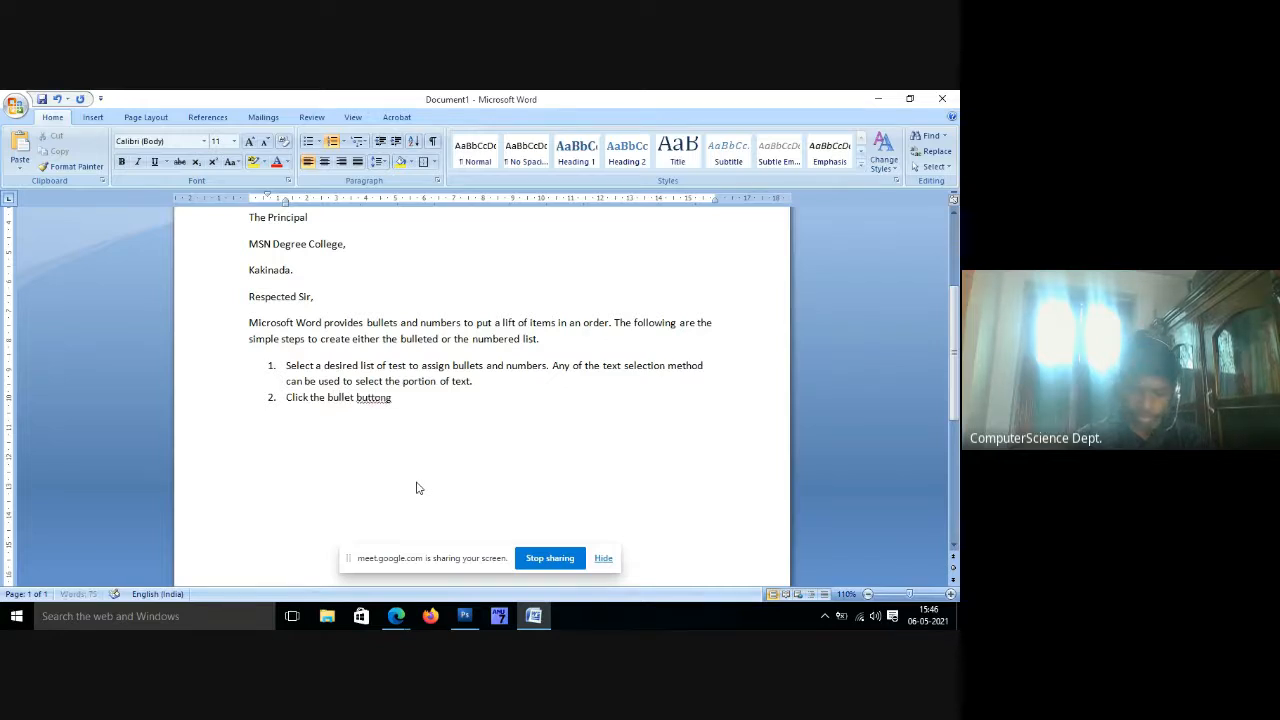
{"action": "type", "text": " to disp"}
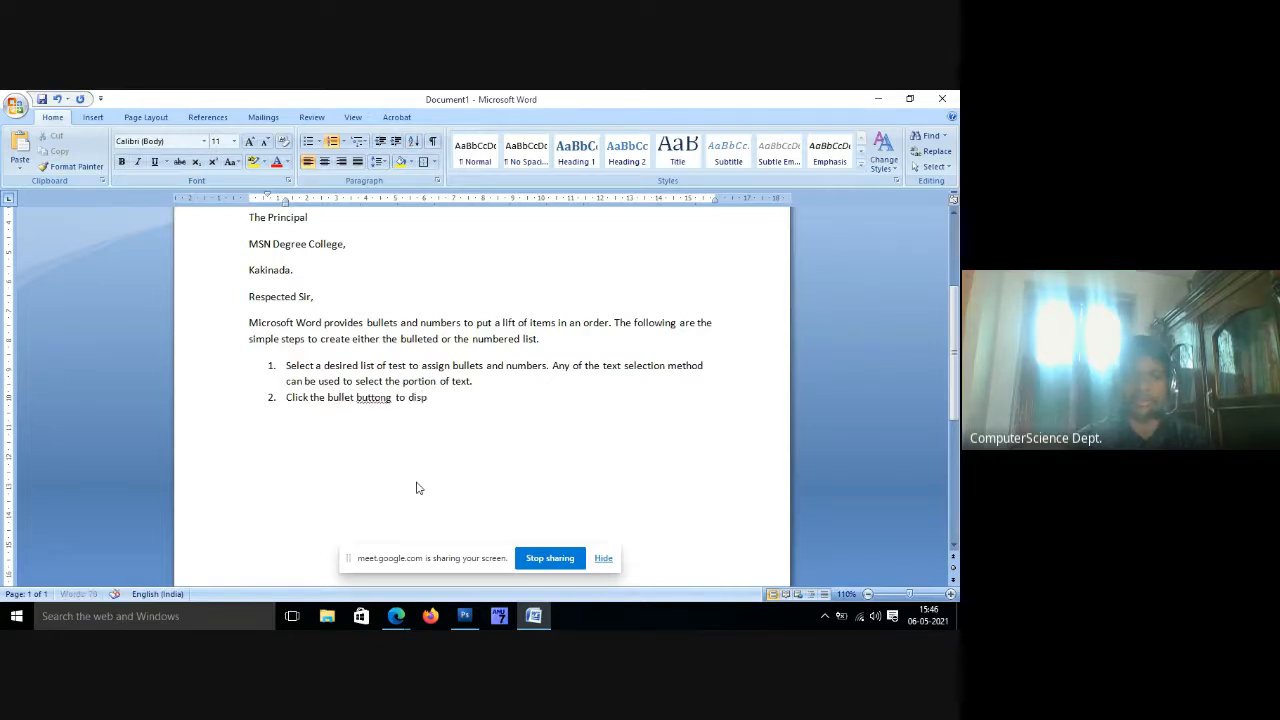
{"action": "type", "text": "lay "}
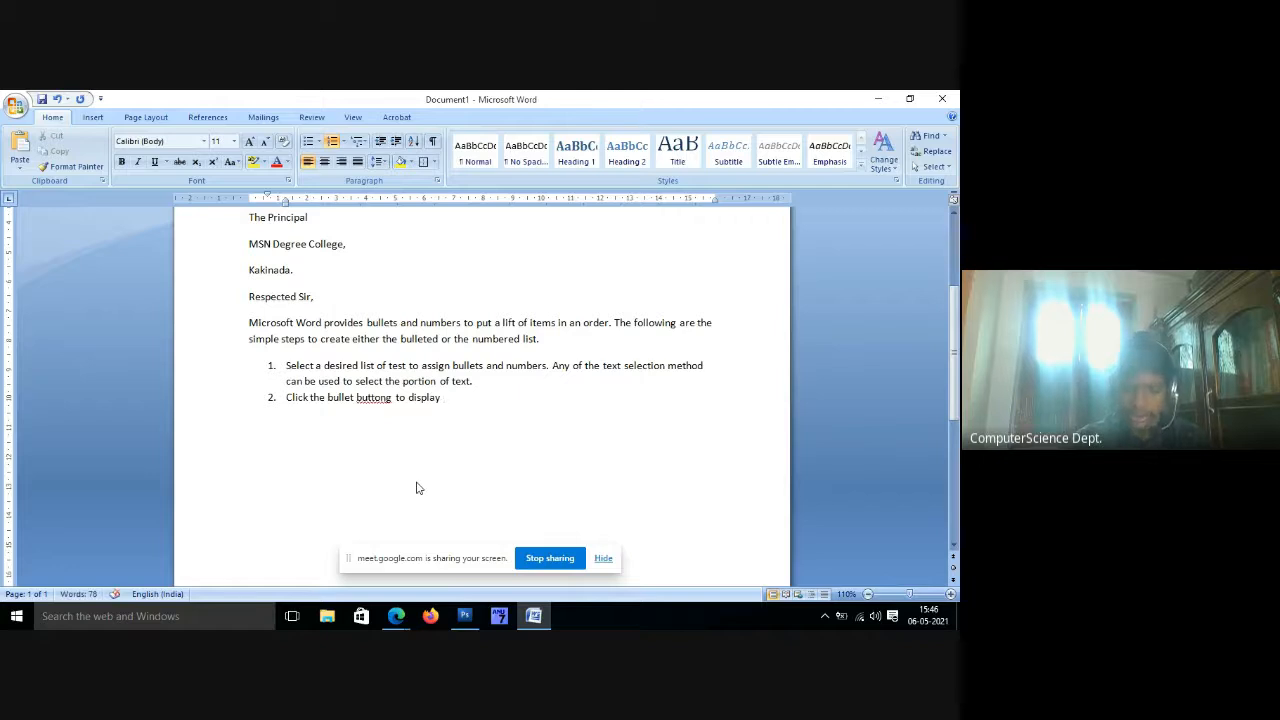
{"action": "type", "text": "a list"}
{"action": "key", "text": "BackSpace"}
{"action": "key", "text": "BackSpace"}
{"action": "type", "text": "ist of"}
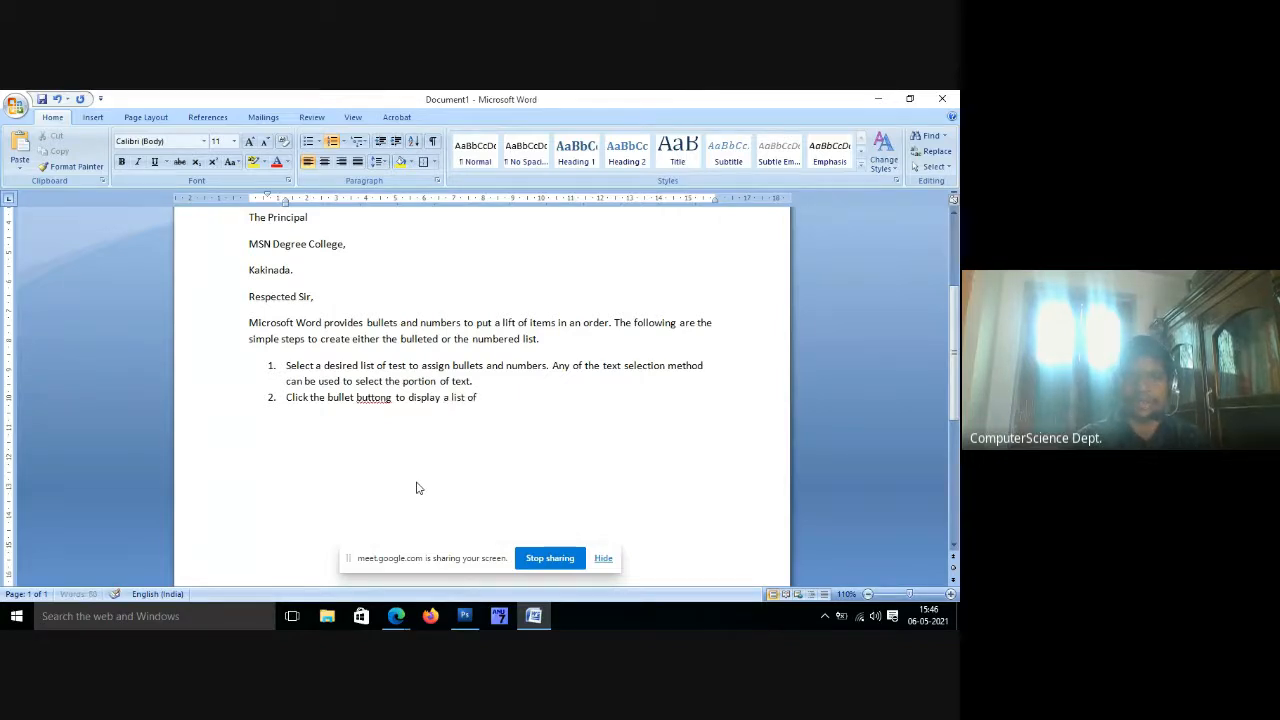
{"action": "type", "text": " bullets "}
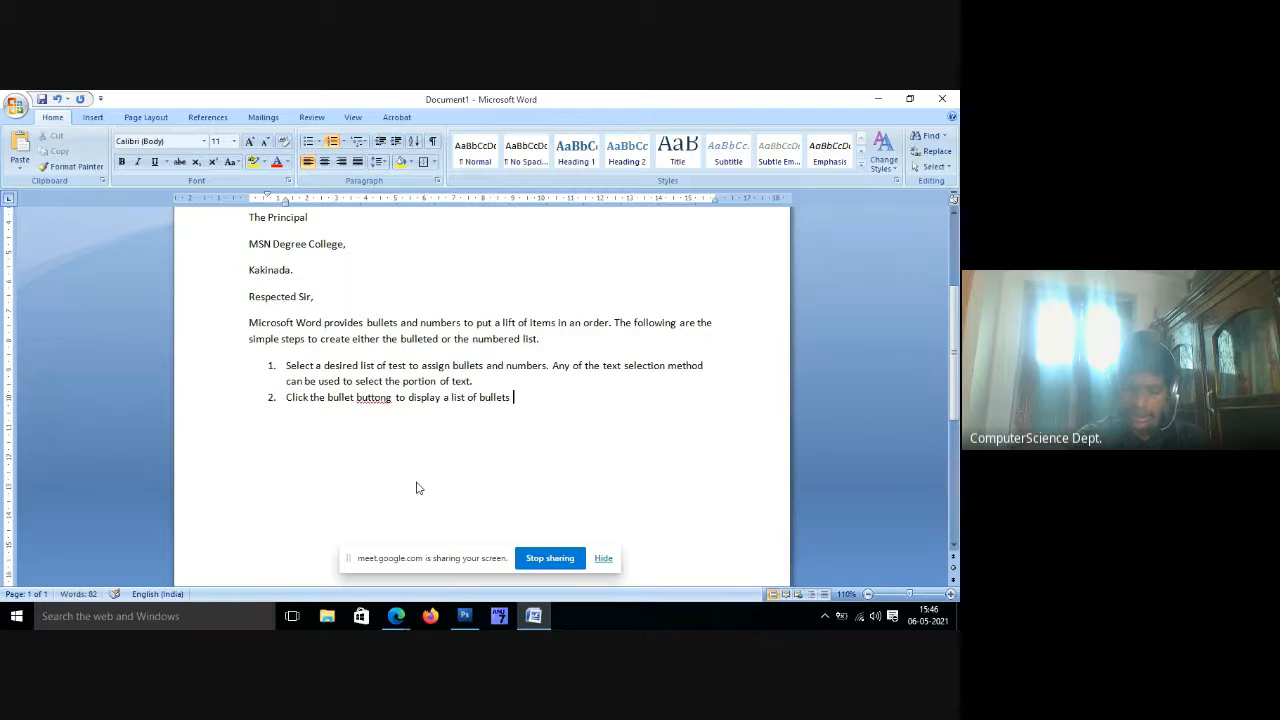
{"action": "type", "text": "to assign to the list."}
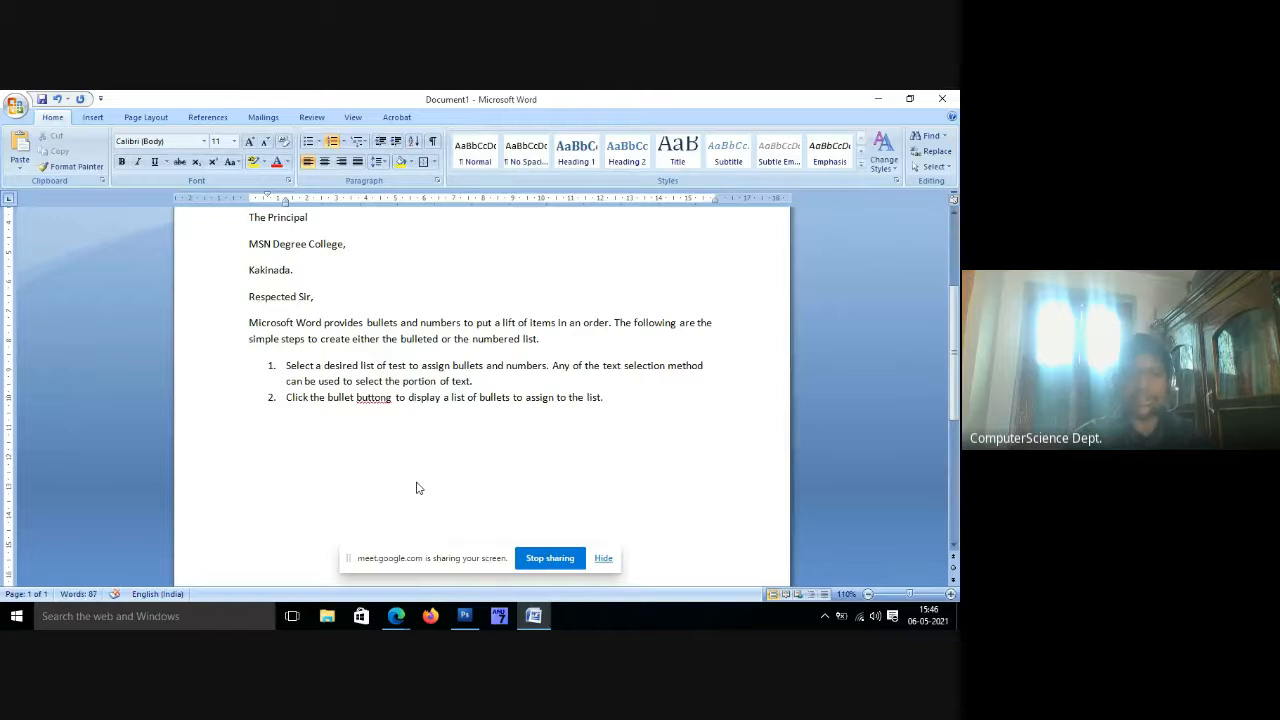
{"action": "key", "text": "Return"}
Write the third item as "If a user want to creat a list with number, then click the numbering button ." and end the list.
{"action": "type", "text": "I"}
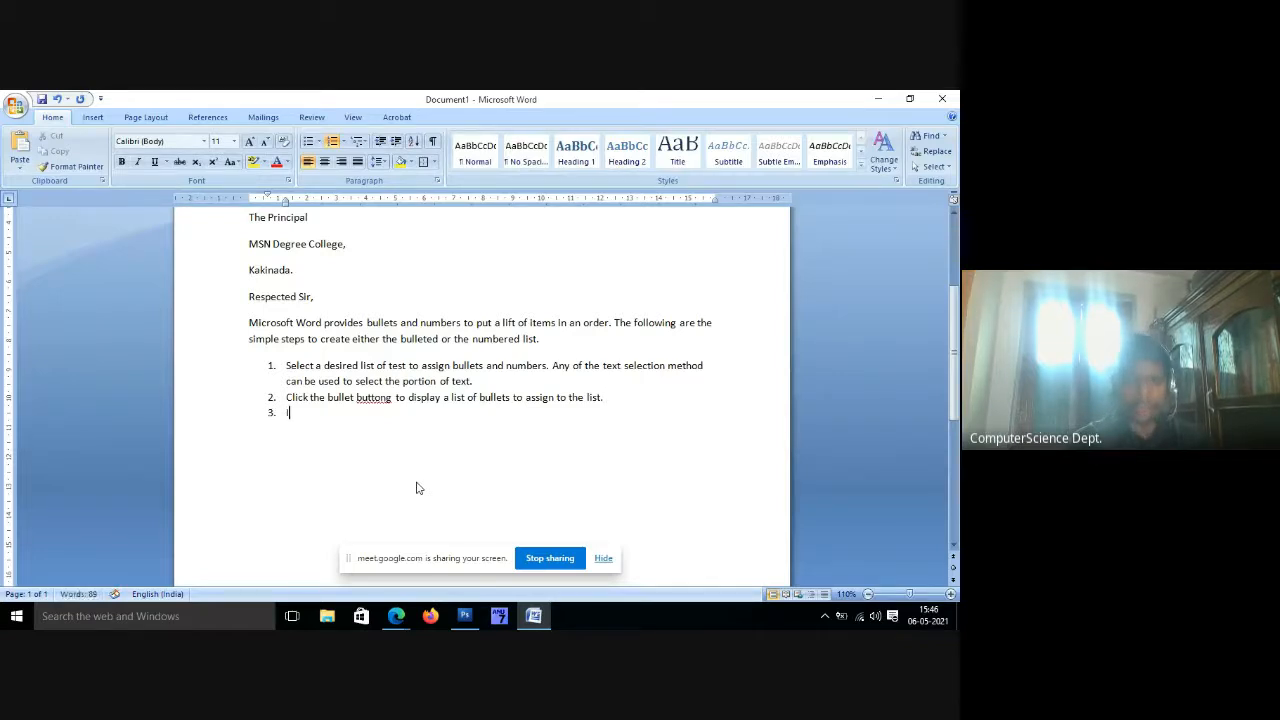
{"action": "type", "text": "f a user"}
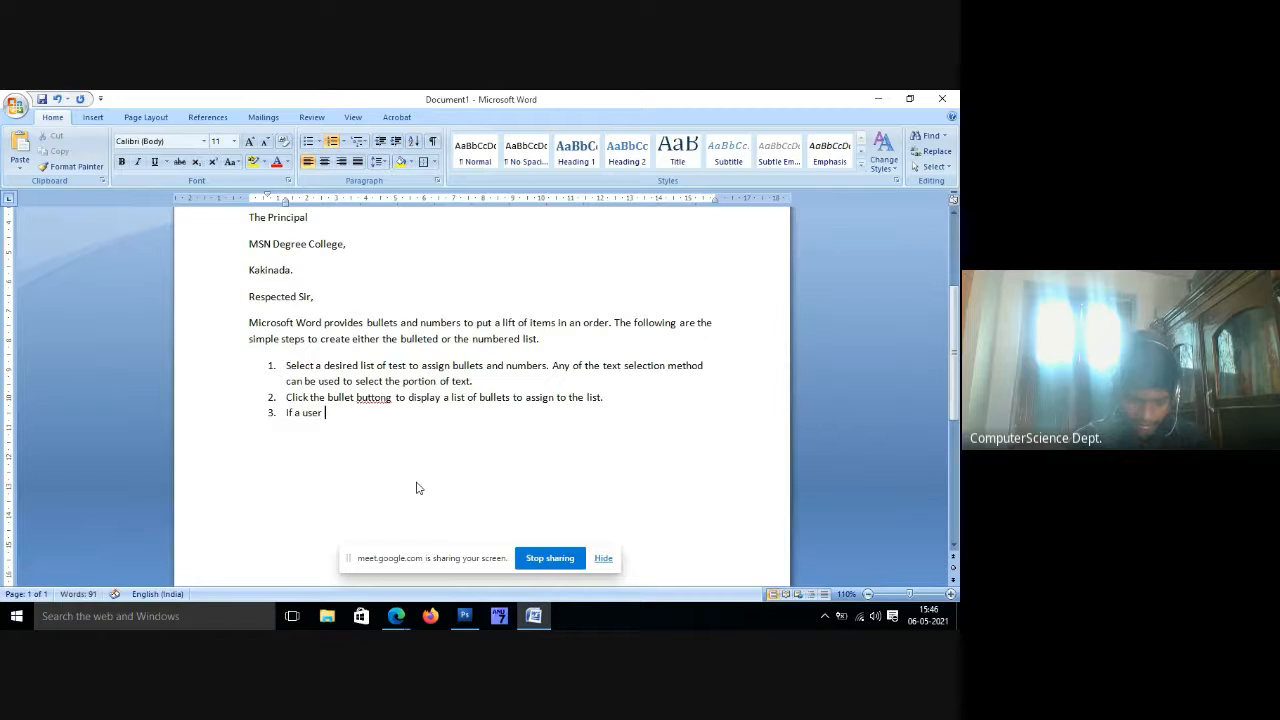
{"action": "type", "text": " want"}
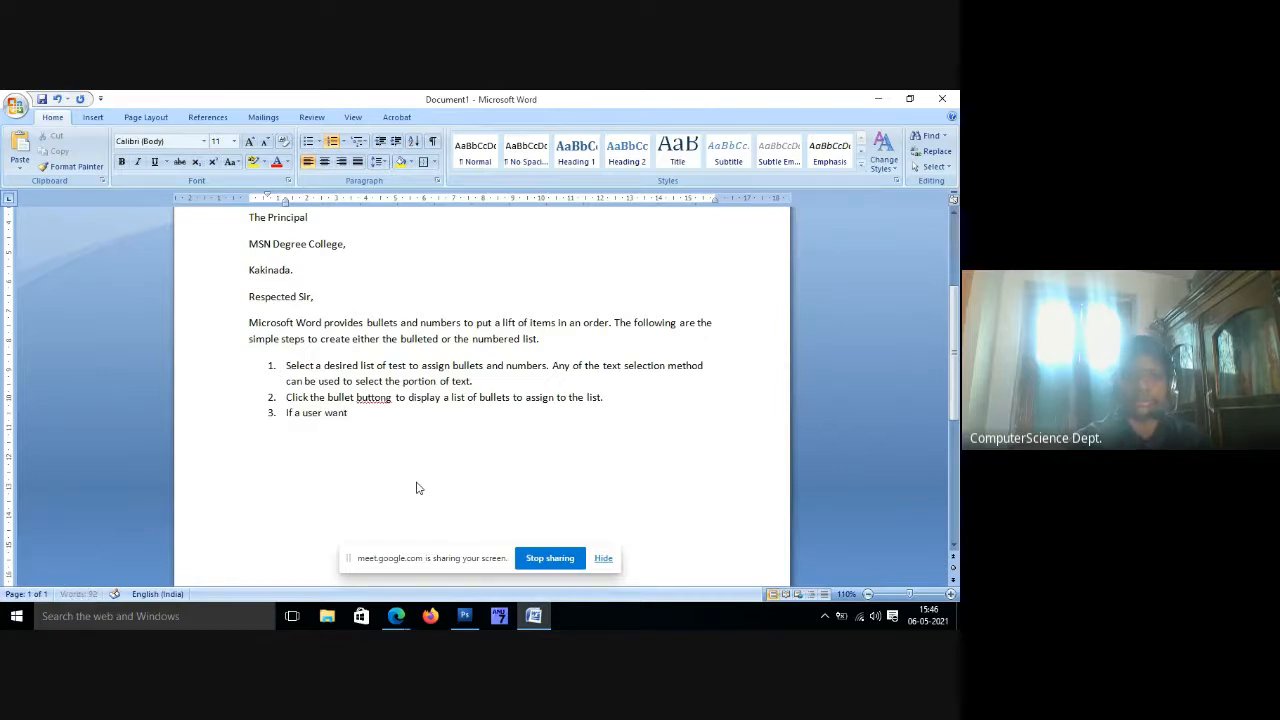
{"action": "type", "text": " to creat a"}
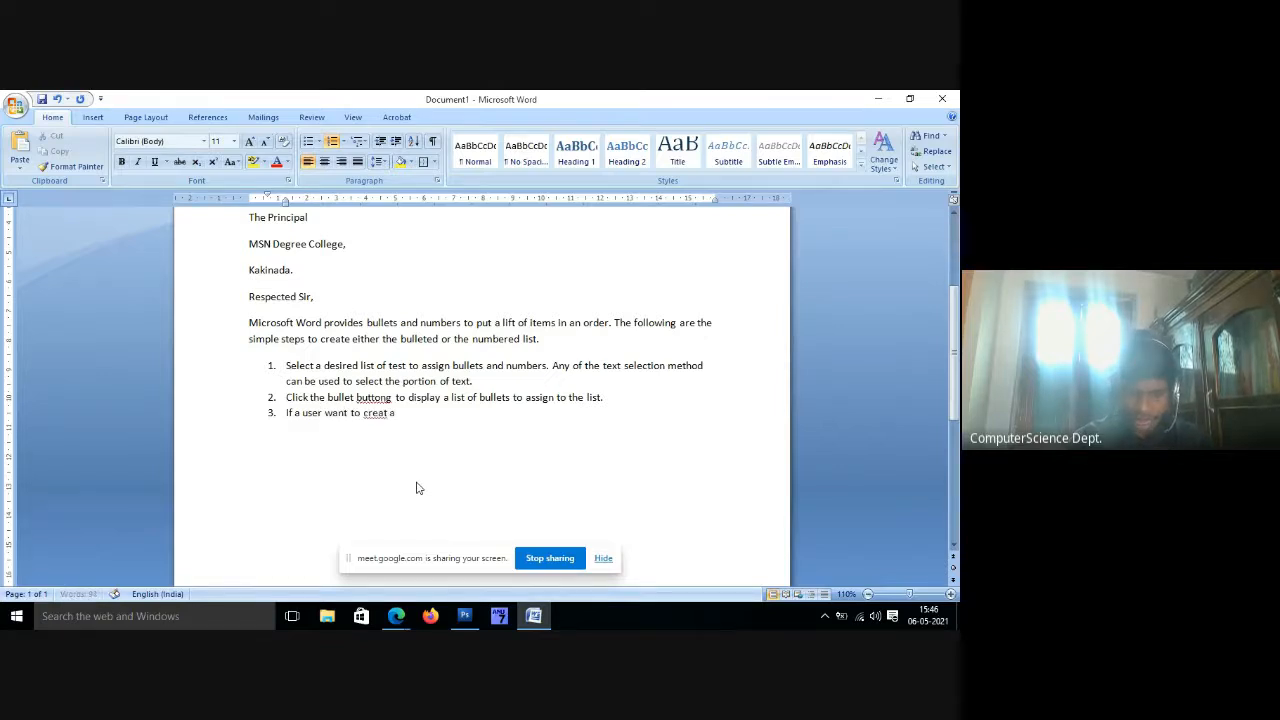
{"action": "type", "text": " list with"}
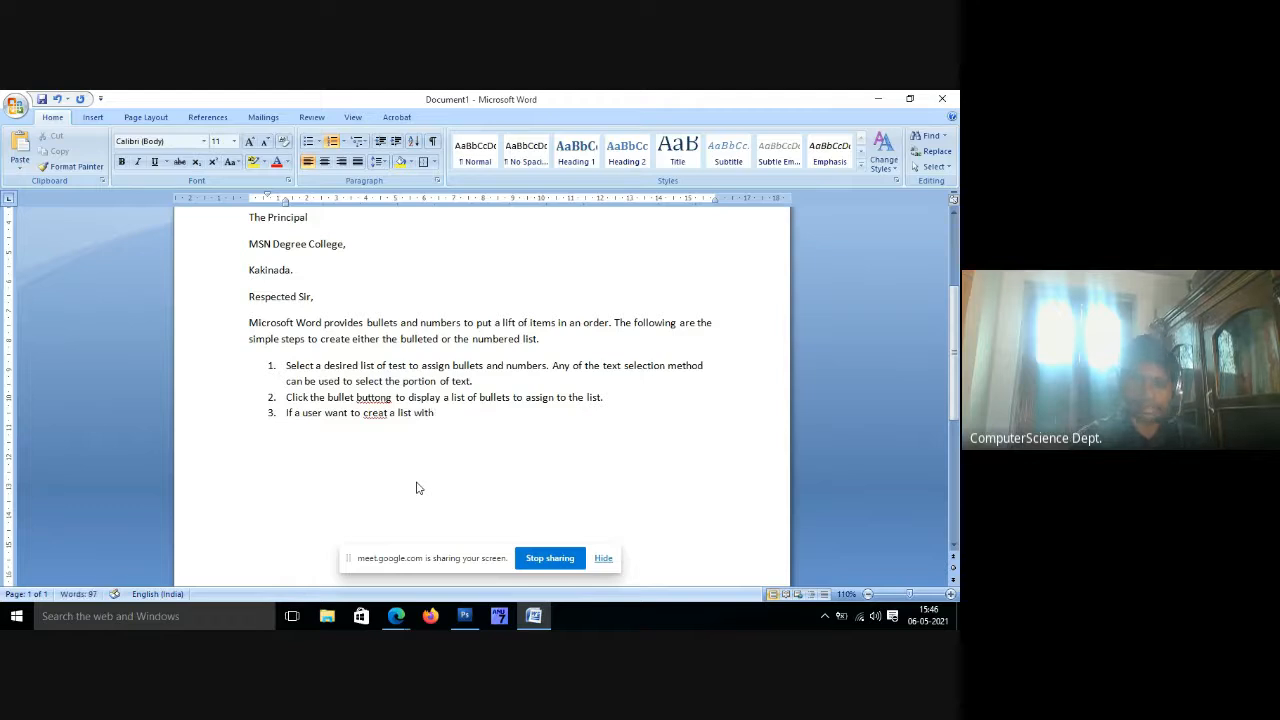
{"action": "type", "text": " number"}
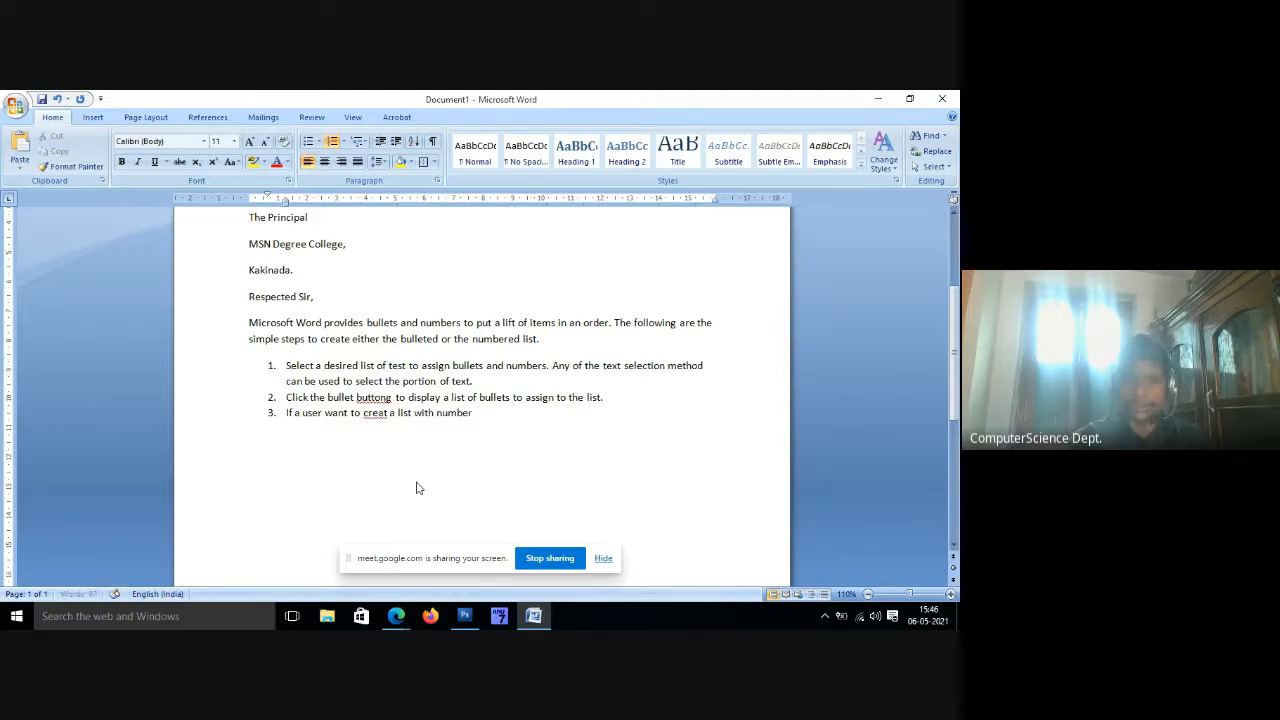
{"action": "type", "text": ", then click"}
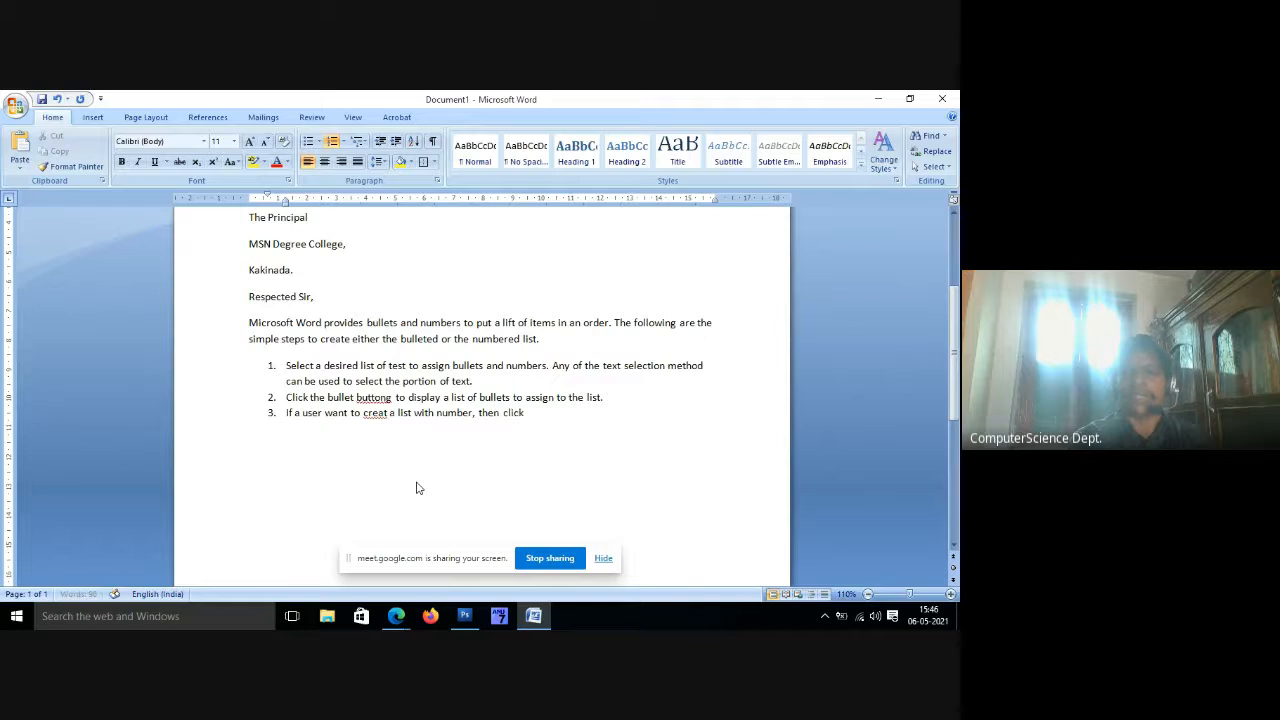
{"action": "type", "text": " th"}
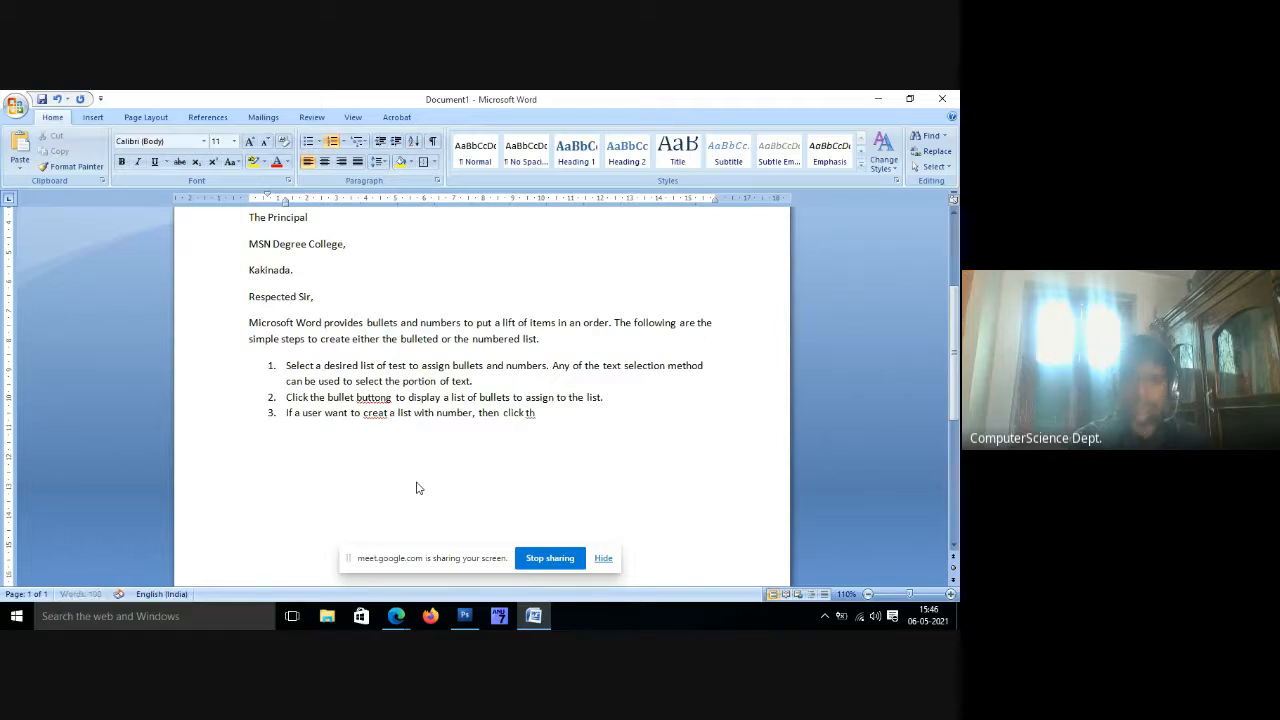
{"action": "type", "text": "e num"}
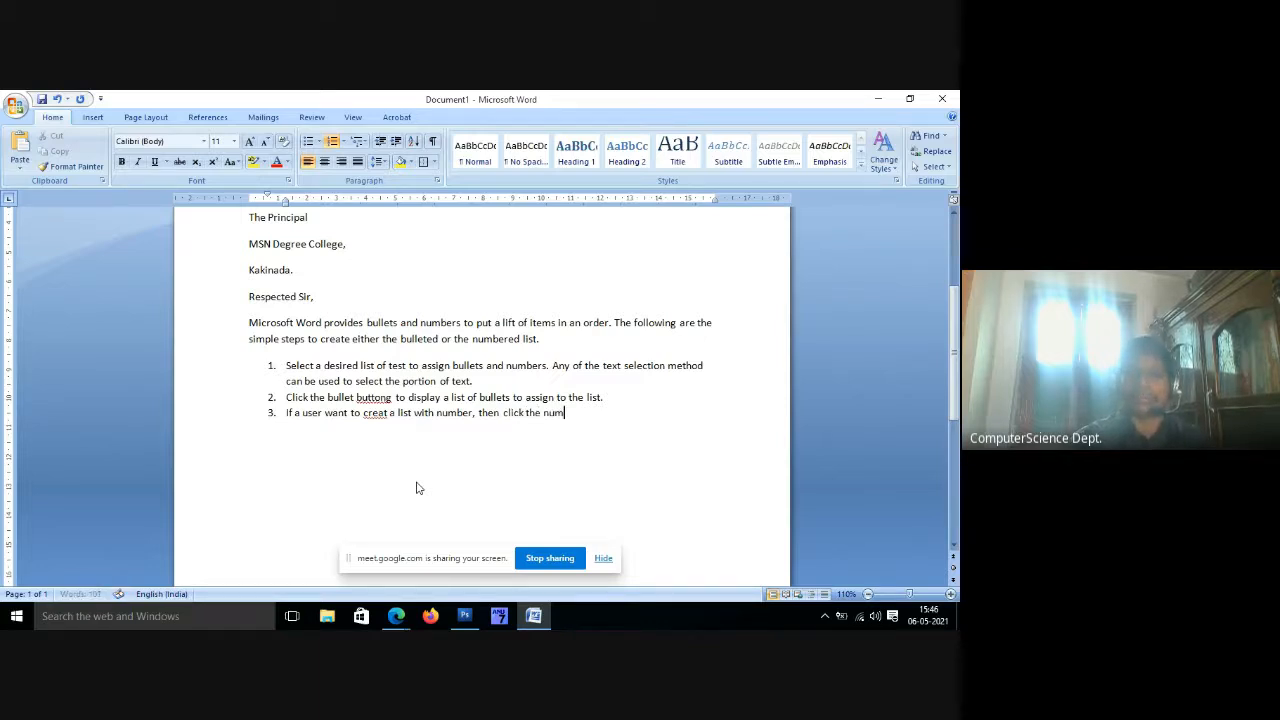
{"action": "type", "text": "bering button"}
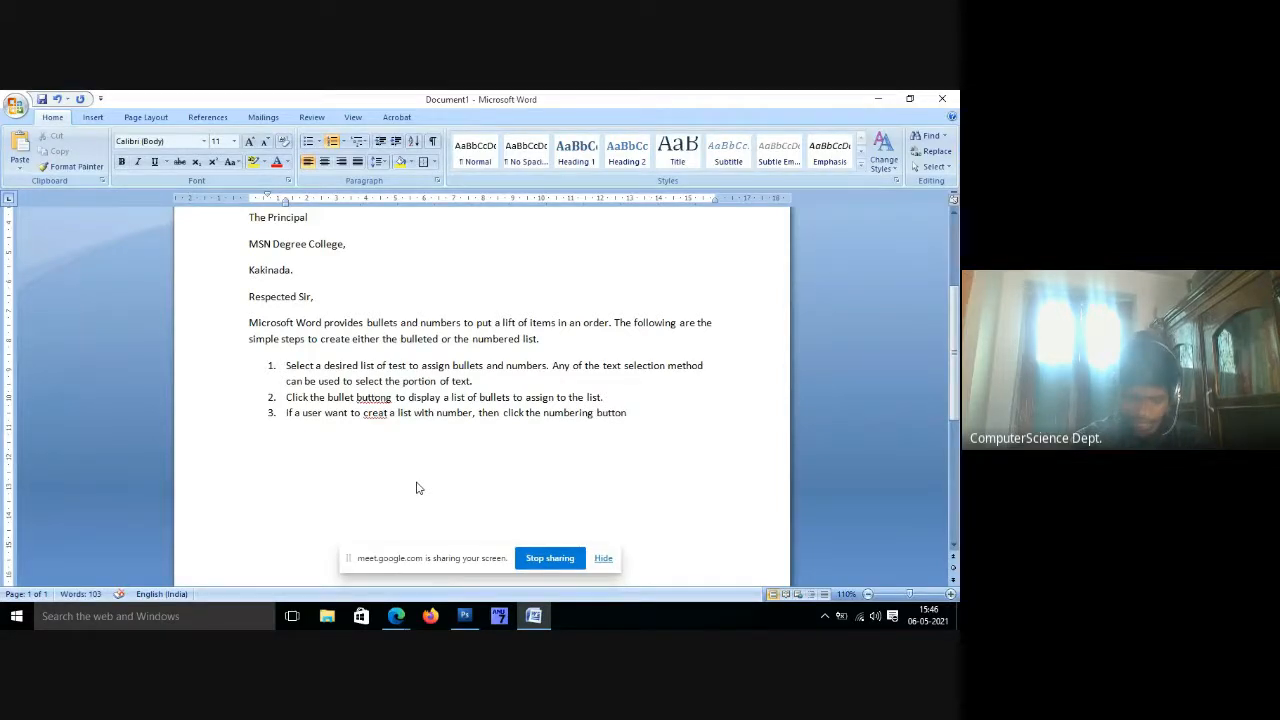
{"action": "type", "text": " ."}
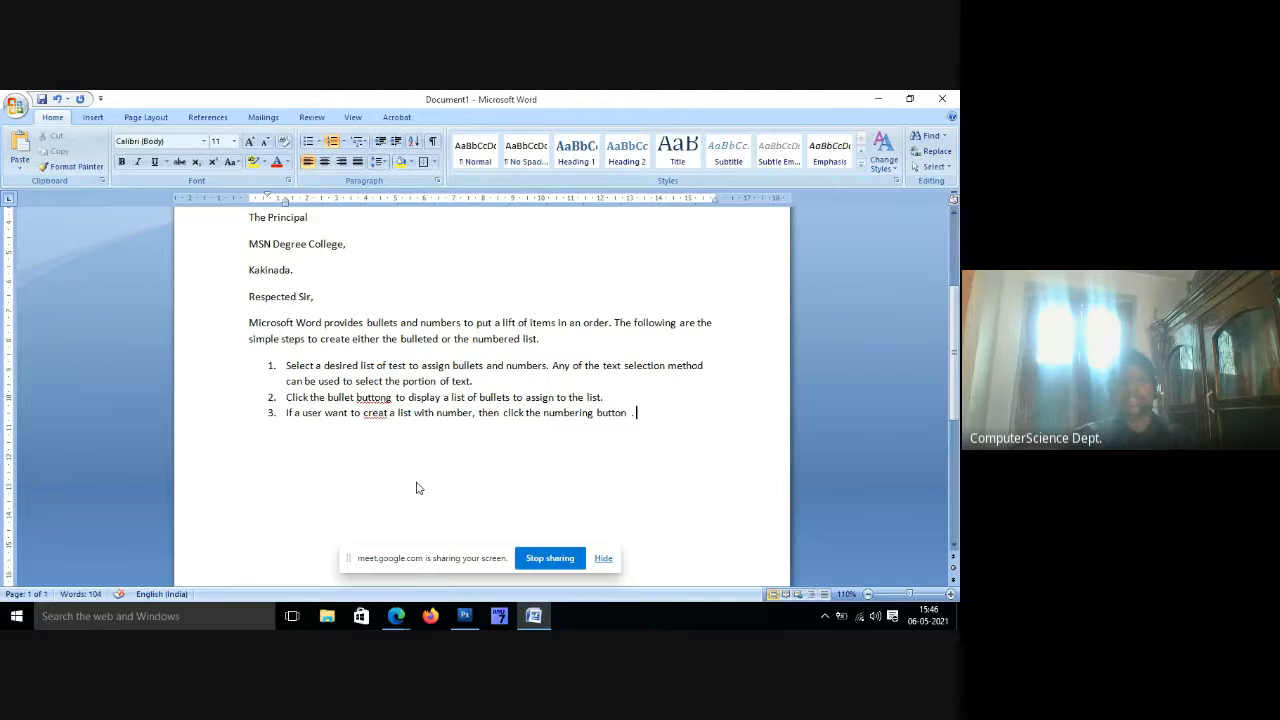
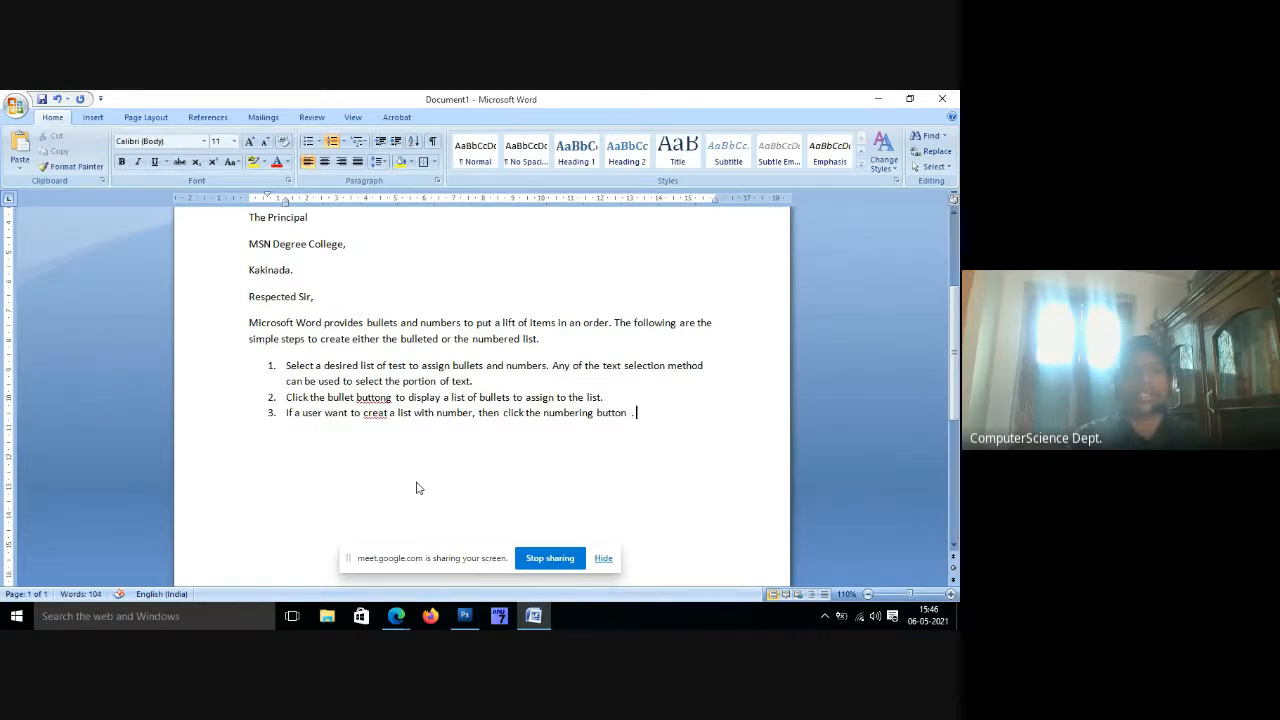
{"action": "key", "text": "Return"}
{"action": "key", "text": "Return"}
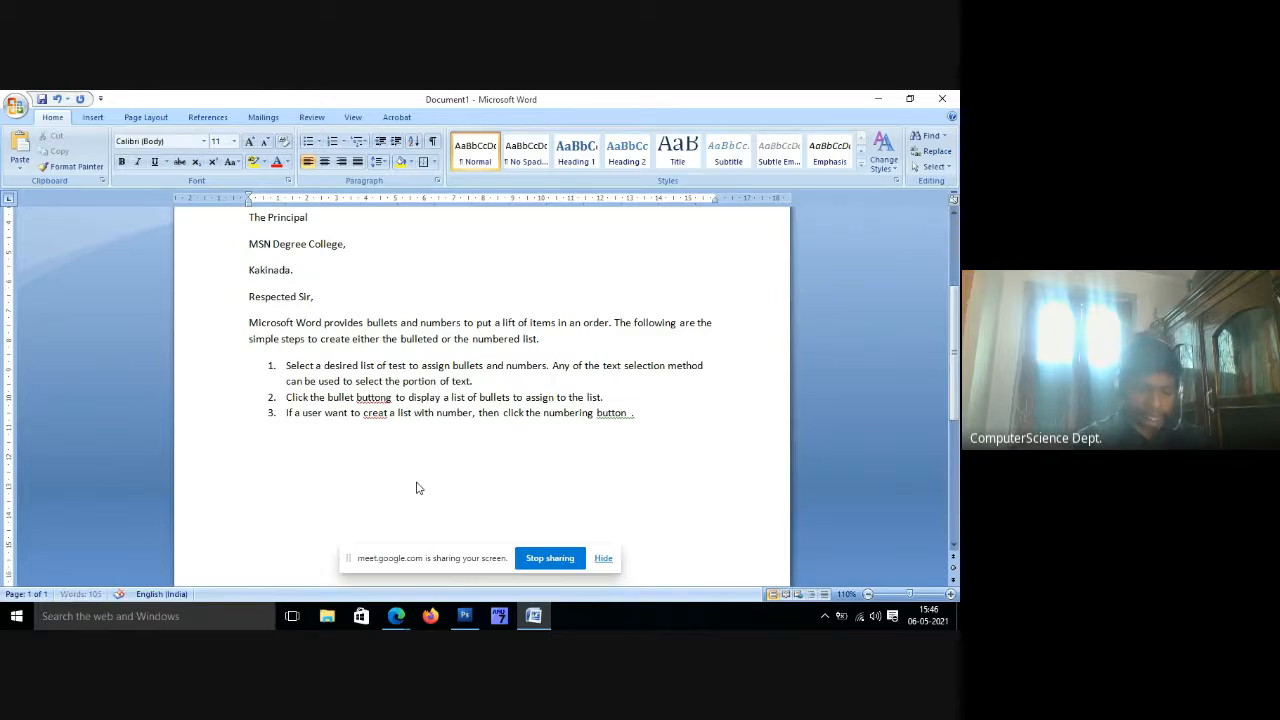
Begin a paragraph below the list with "When the document that we are dealing is very large, it is very difficult to".
{"action": "type", "text": "When the document"}
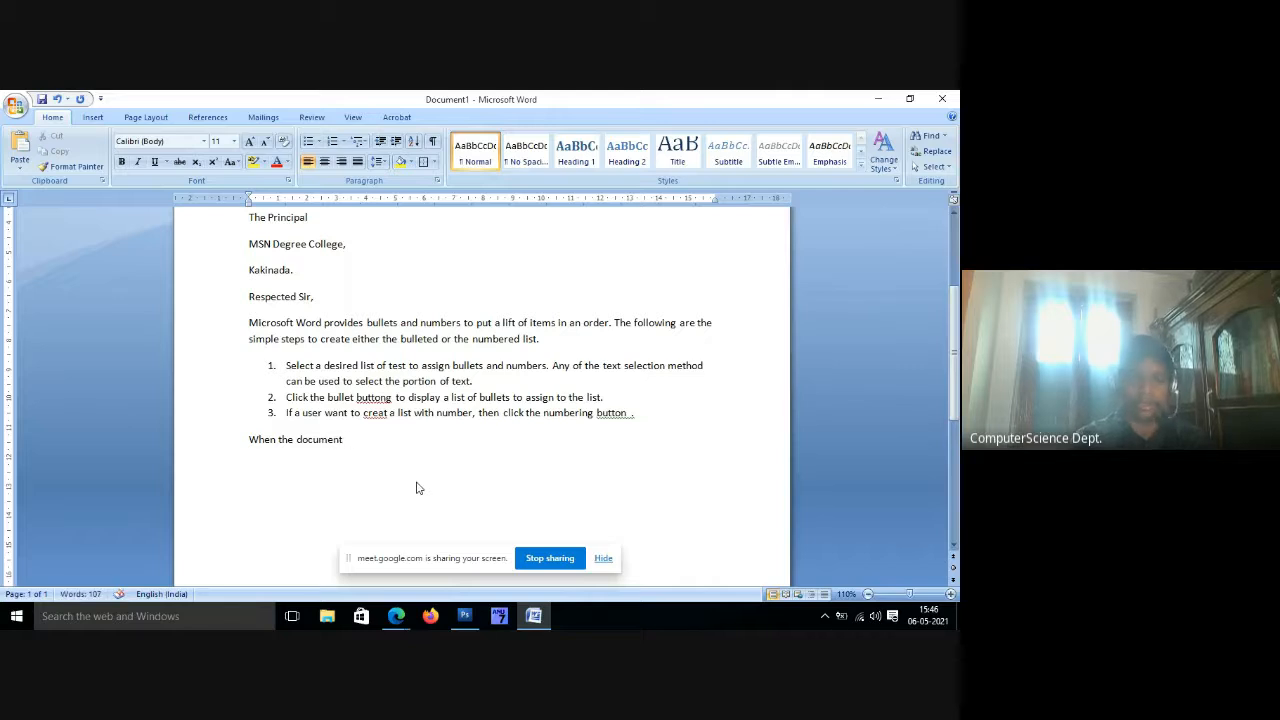
{"action": "type", "text": " that we are dealing"}
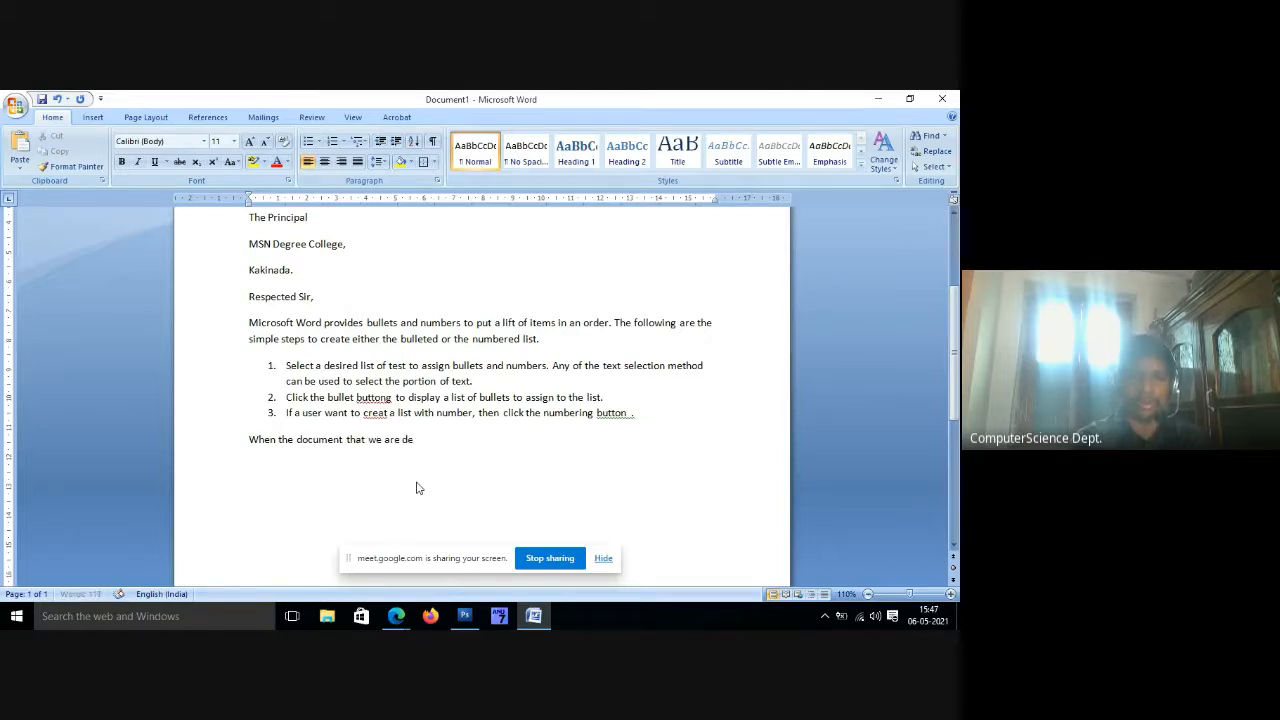
{"action": "type", "text": "er"}
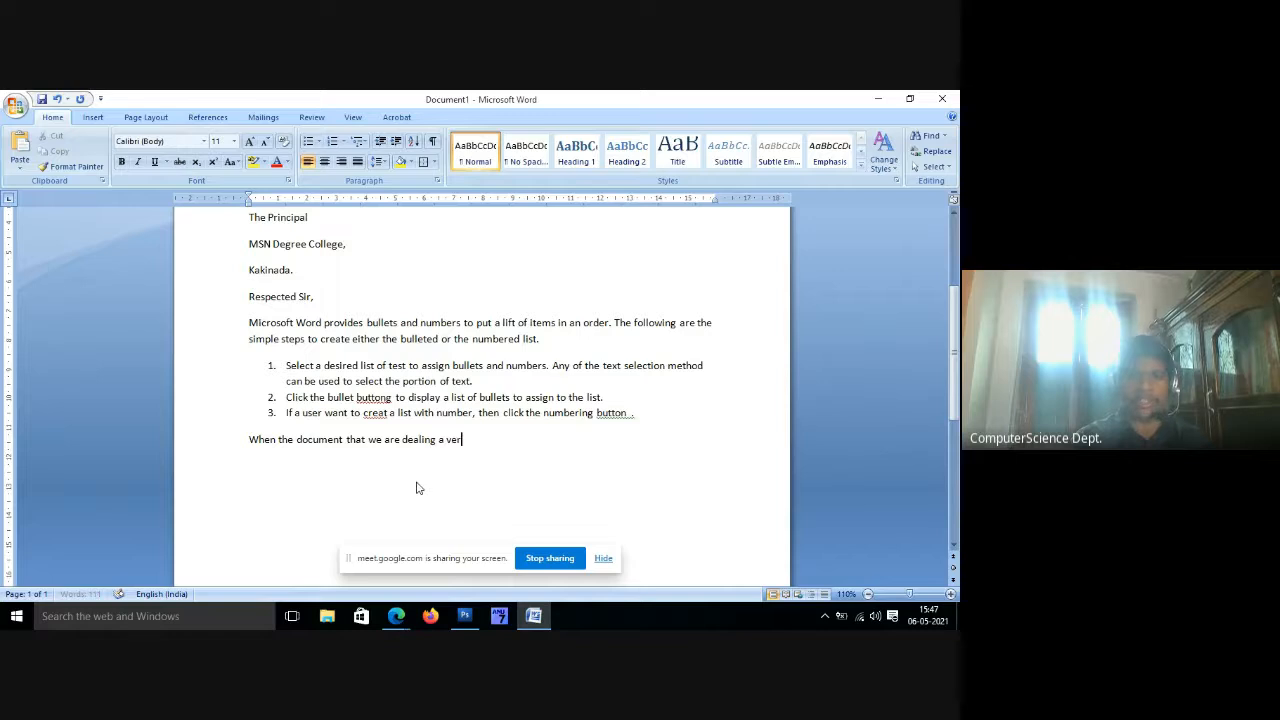
{"action": "type", "text": "y lar"}
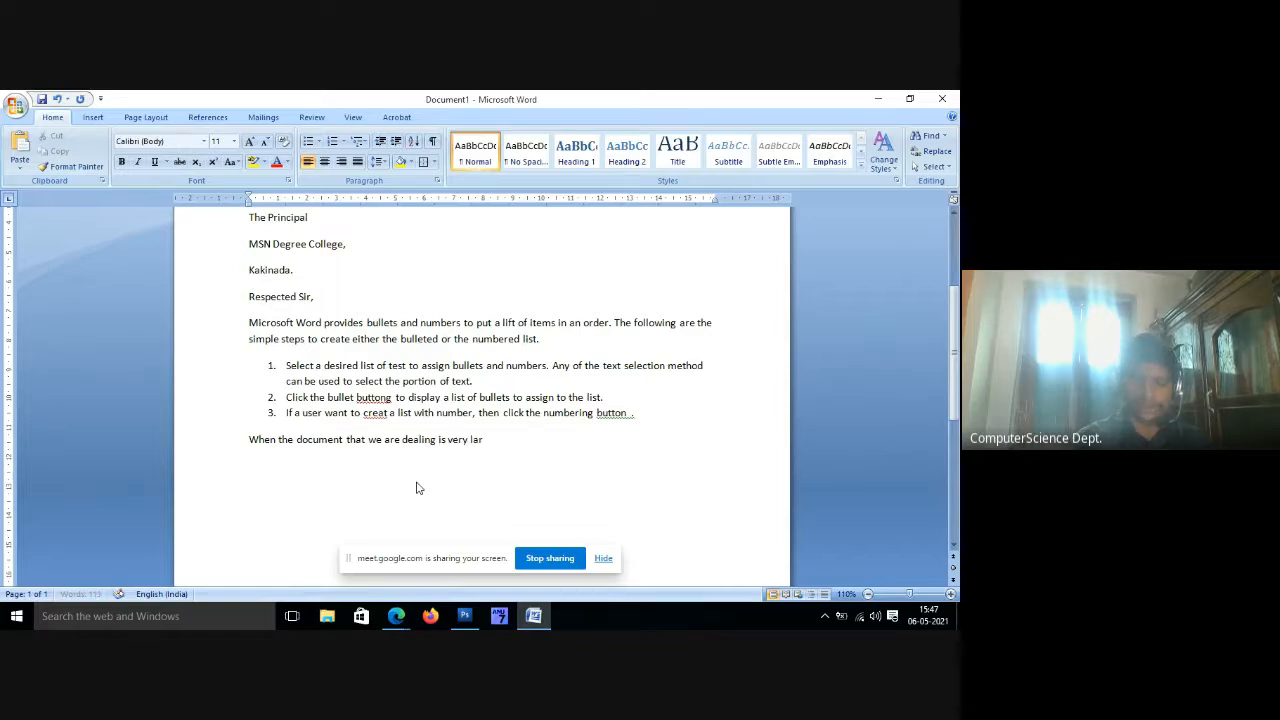
{"action": "type", "text": "ge. it i"}
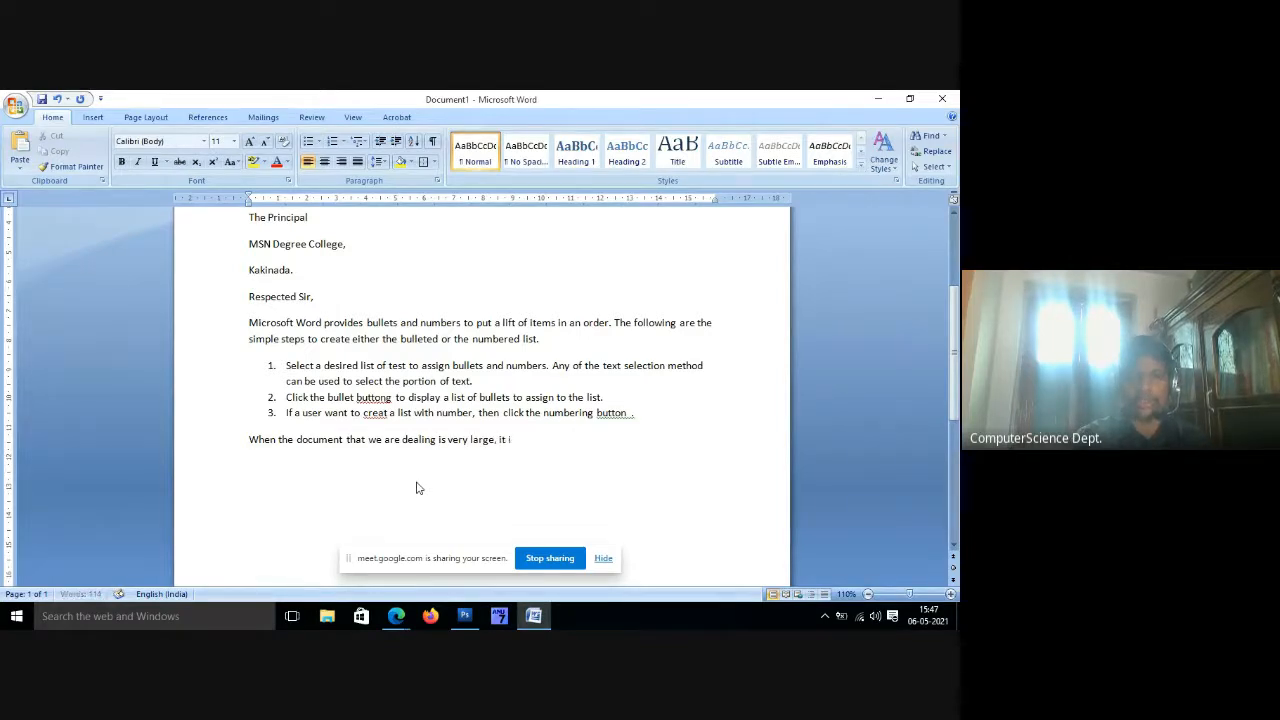
{"action": "type", "text": "s ver"}
{"action": "type", "text": "y diff"}
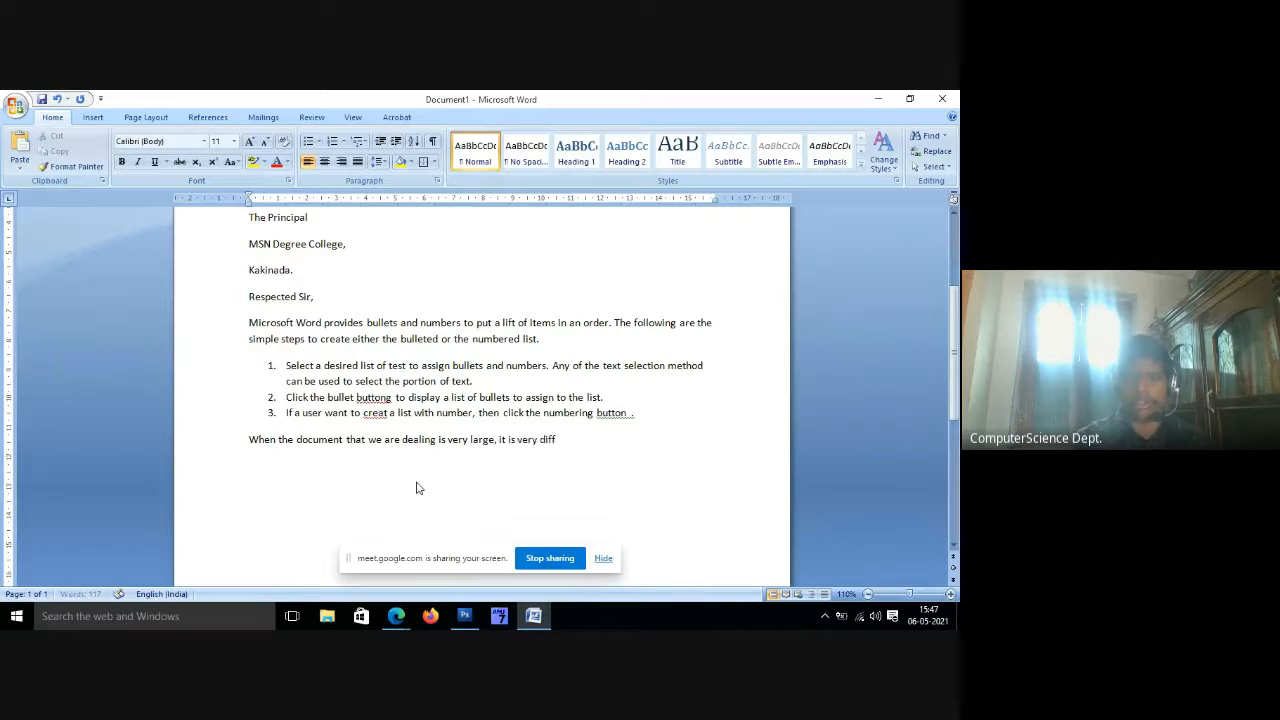
{"action": "type", "text": "icult to"}
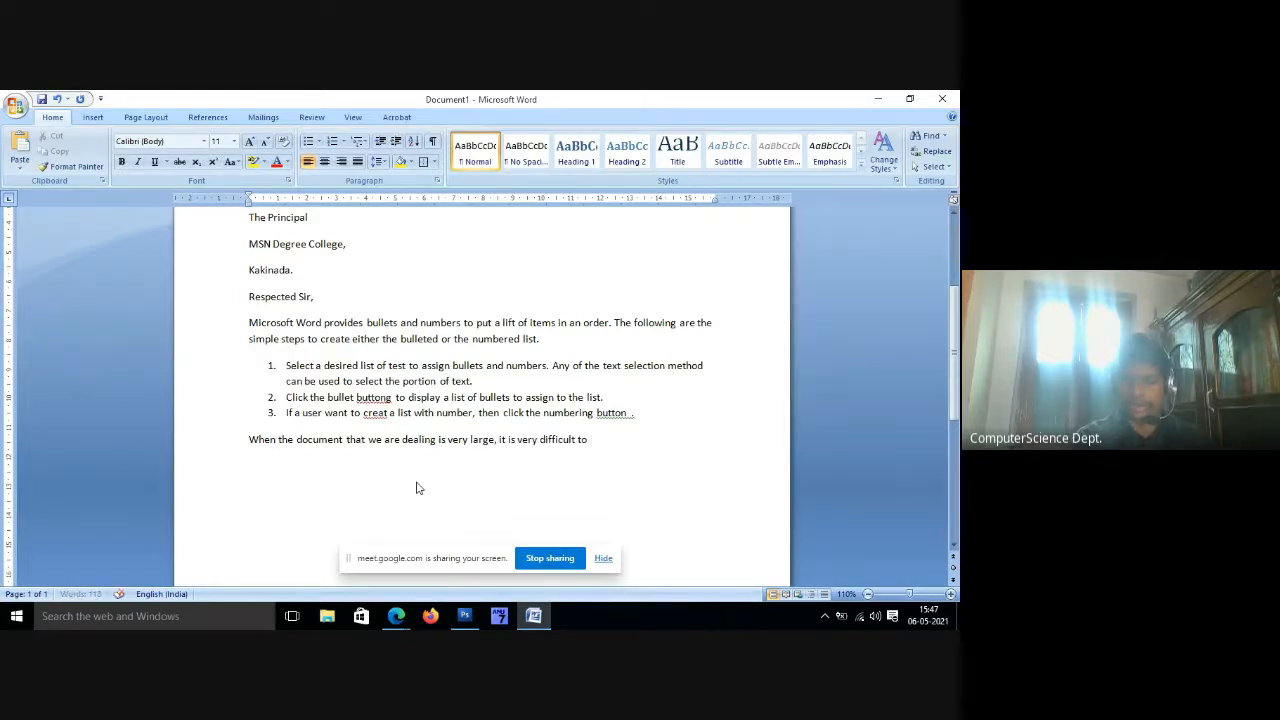
Finish the sentence with "serarch a particular word, pharse or a format." and begin the next one with "Find and".
{"action": "type", "text": " serarch a par"}
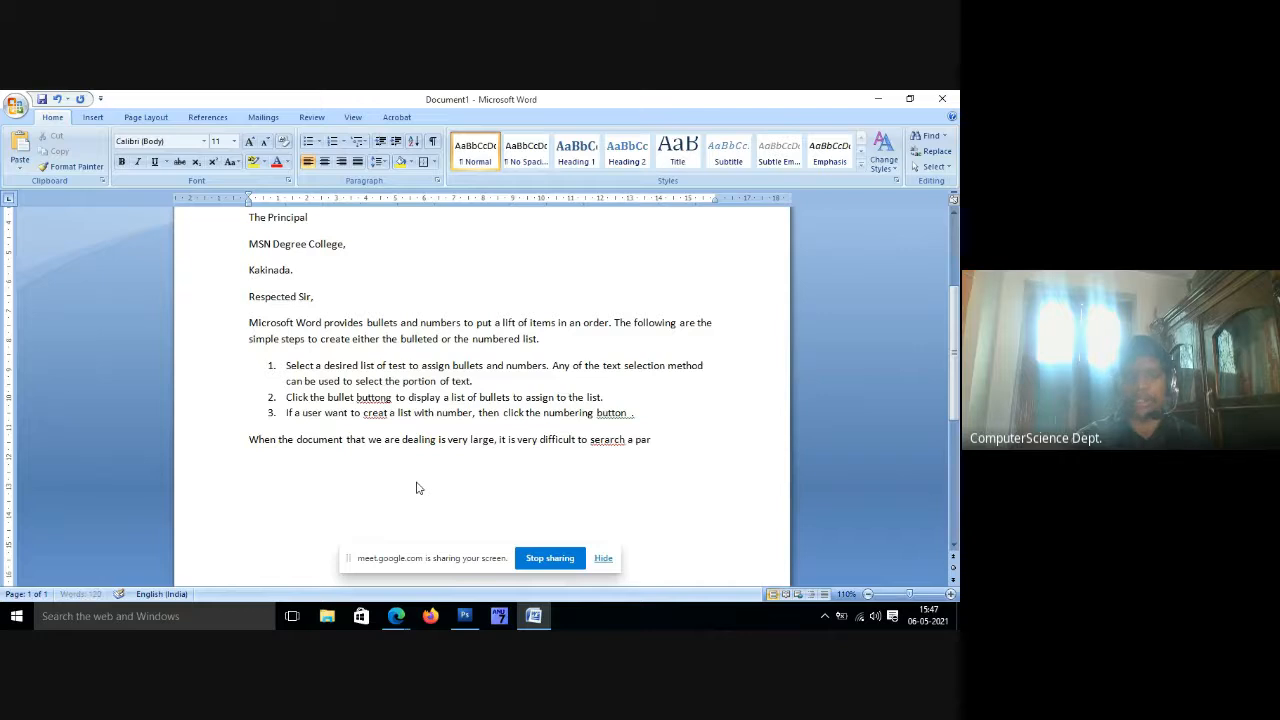
{"action": "type", "text": "ticular"}
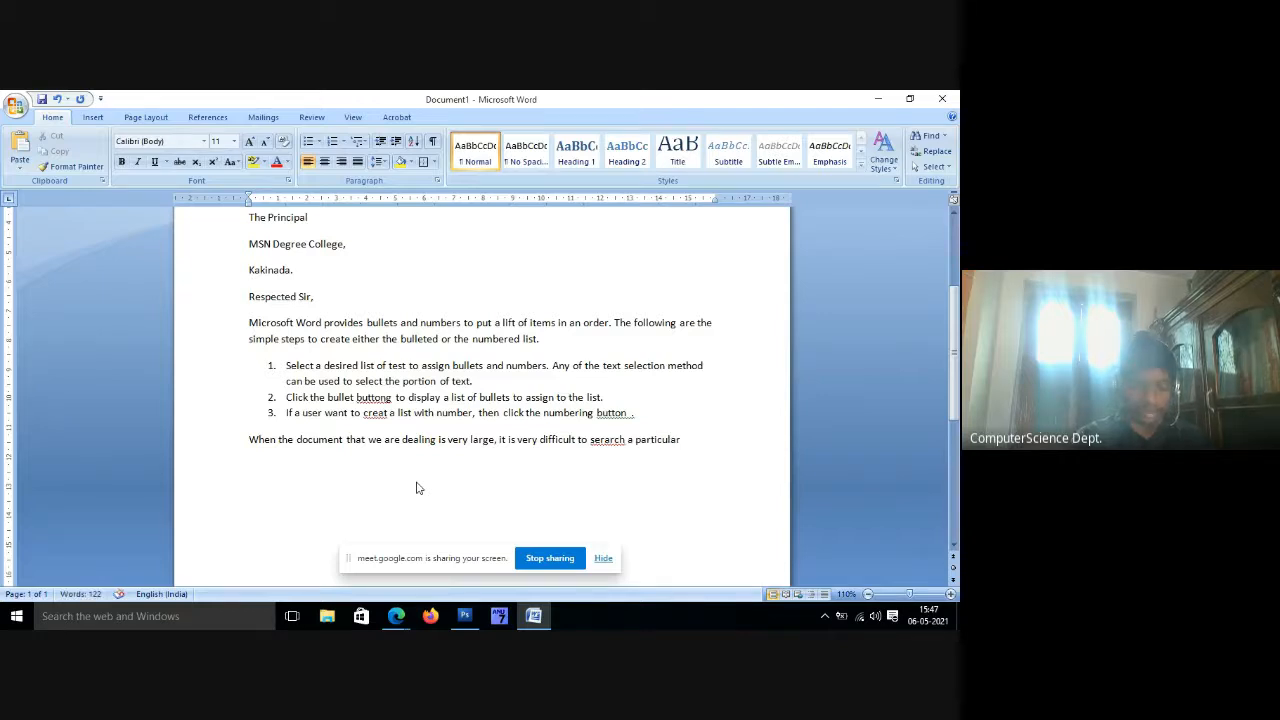
{"action": "type", "text": " word, pharse"}
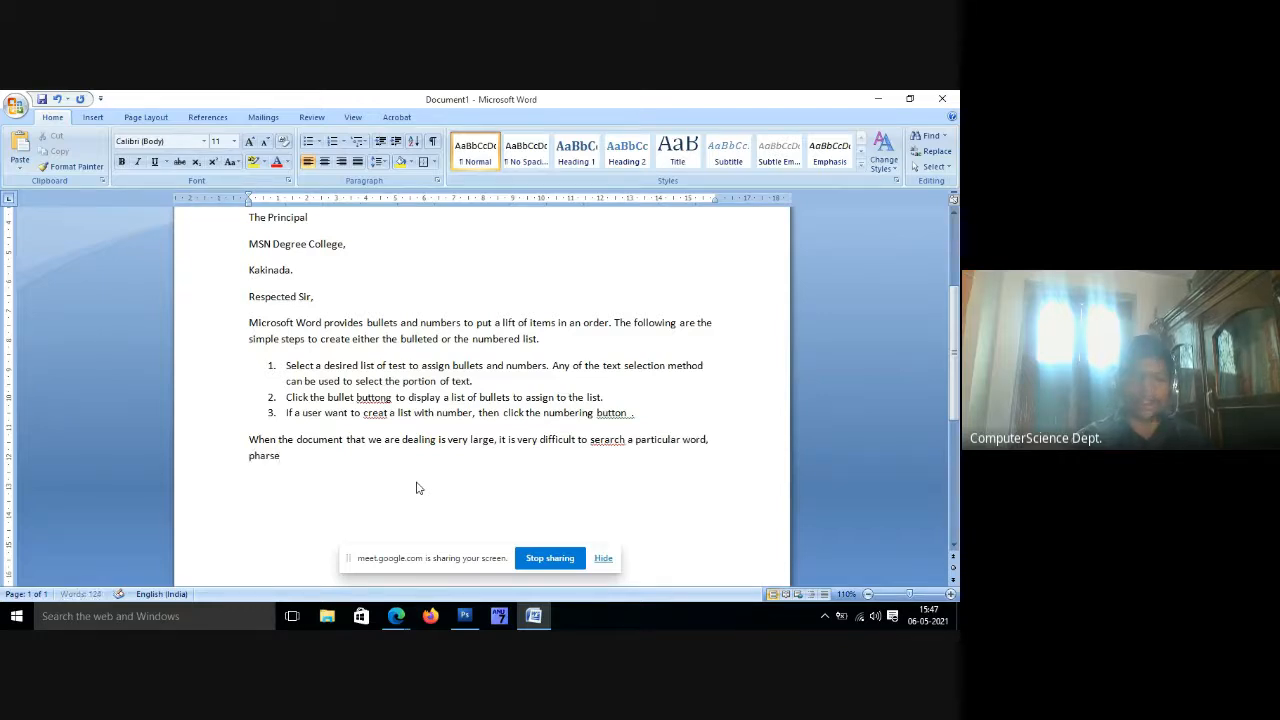
{"action": "type", "text": " or a forma"}
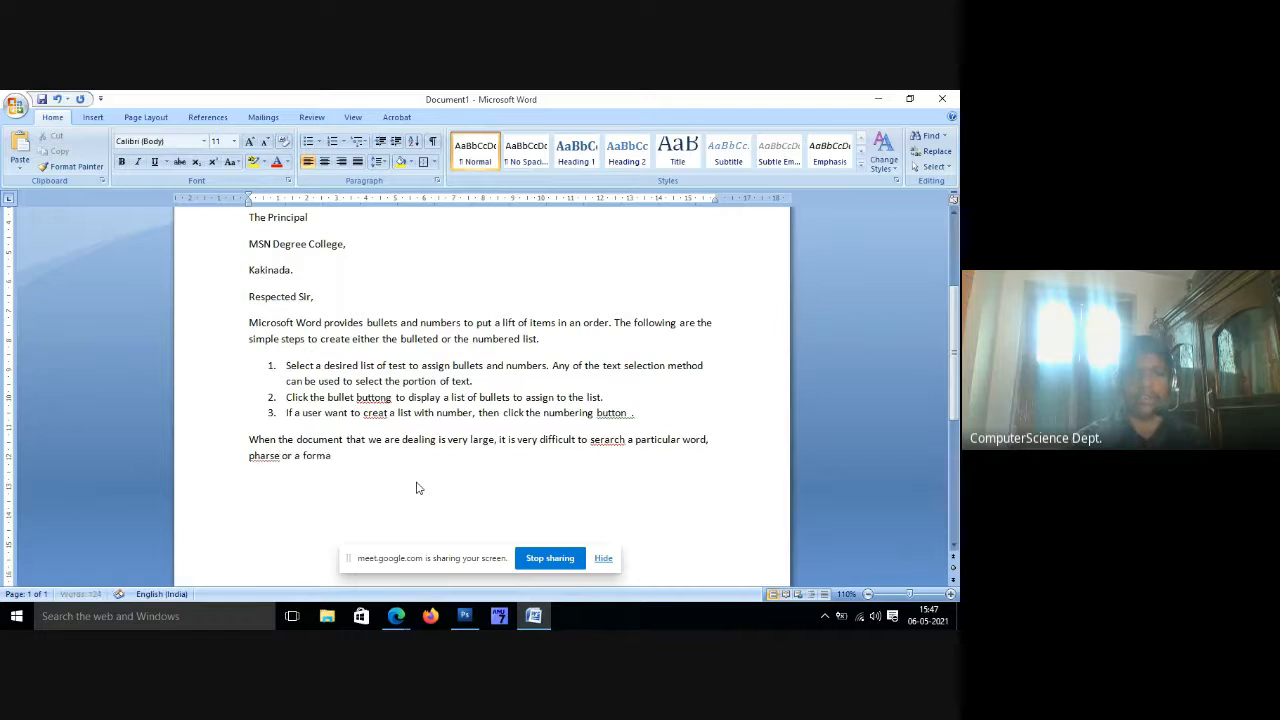
{"action": "type", "text": "t. Find and replea"}
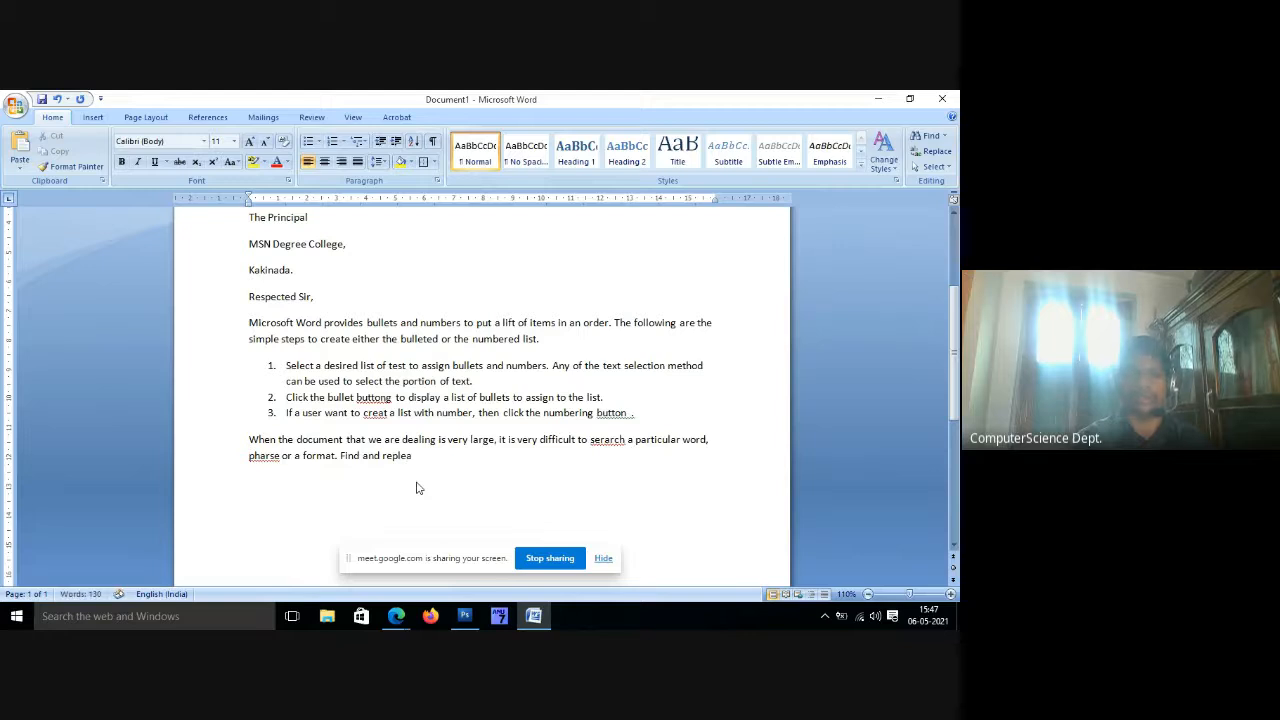
Complete the paragraph's second sentence so it reads "Find and replace option helps us to find words or formats.".
{"action": "type", "text": "ec"}
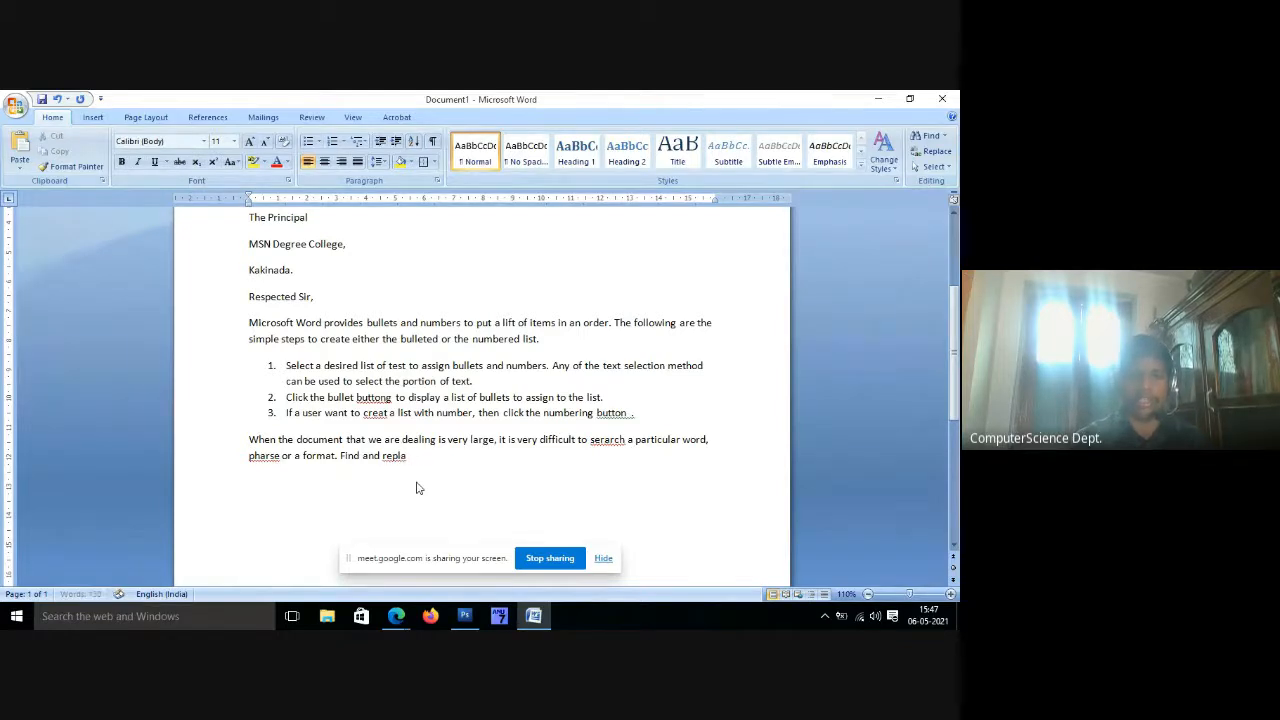
{"action": "type", "text": " option helps "}
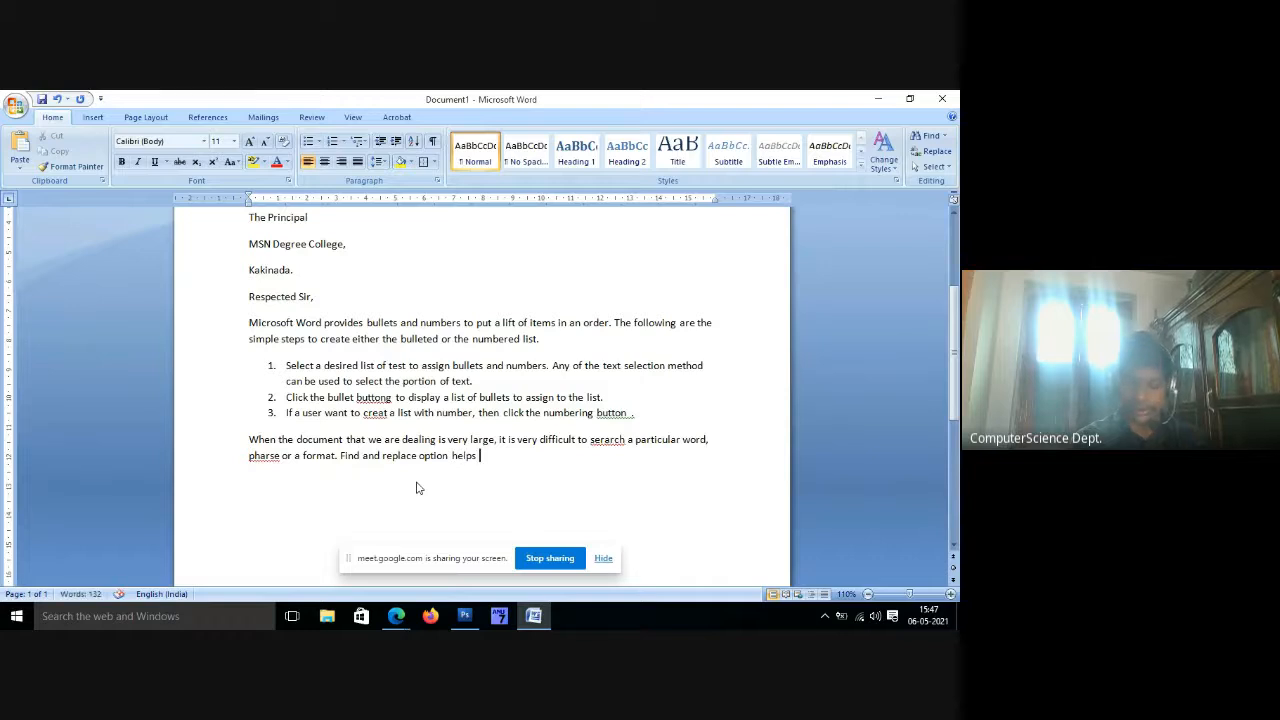
{"action": "type", "text": "us to find wor"}
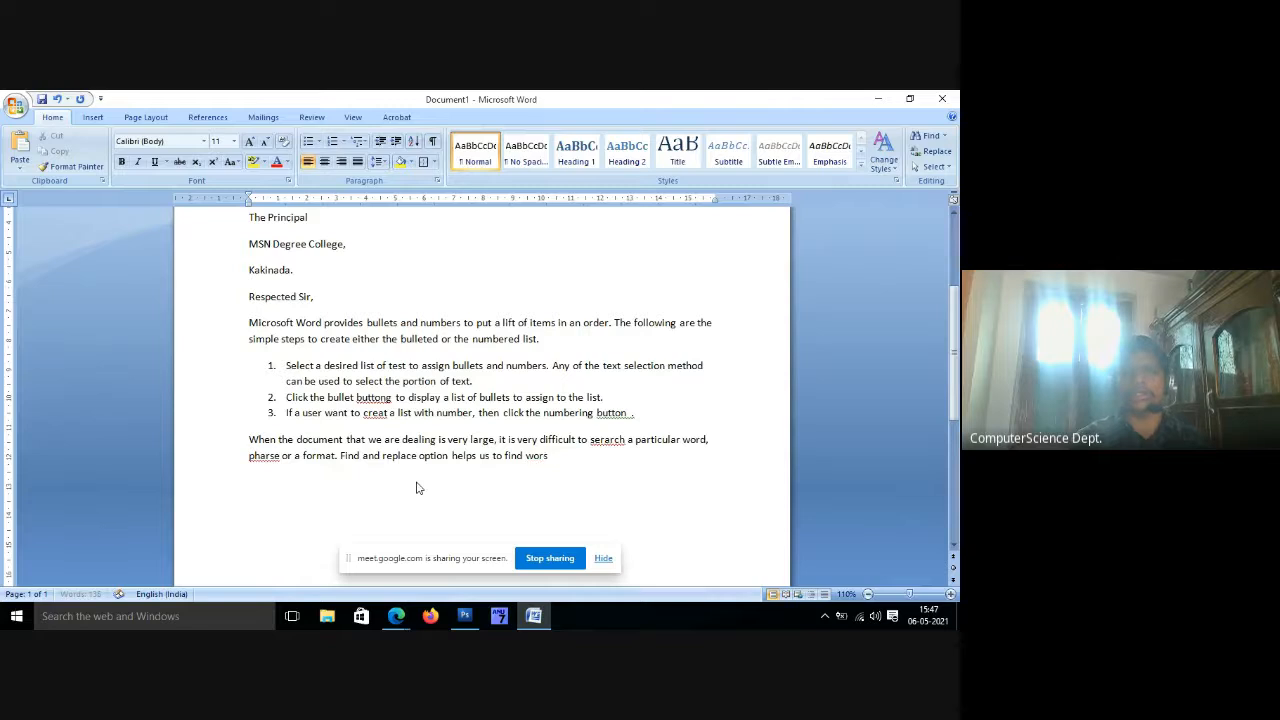
{"action": "type", "text": "ds or fom"}
{"action": "key", "text": "BackSpace"}
{"action": "type", "text": "rmats."}
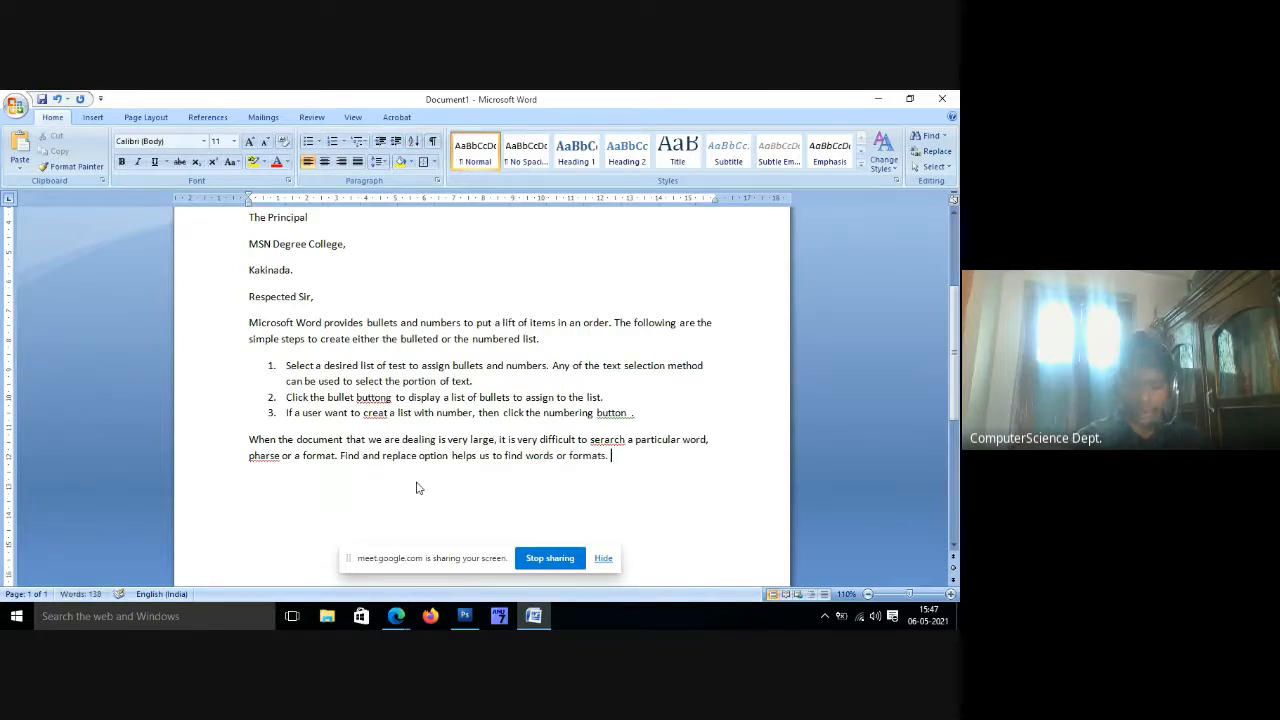
Start a lettered list below the find and replace paragraph, beginning item a with "To use find an replace".
{"action": "key", "text": "Return"}
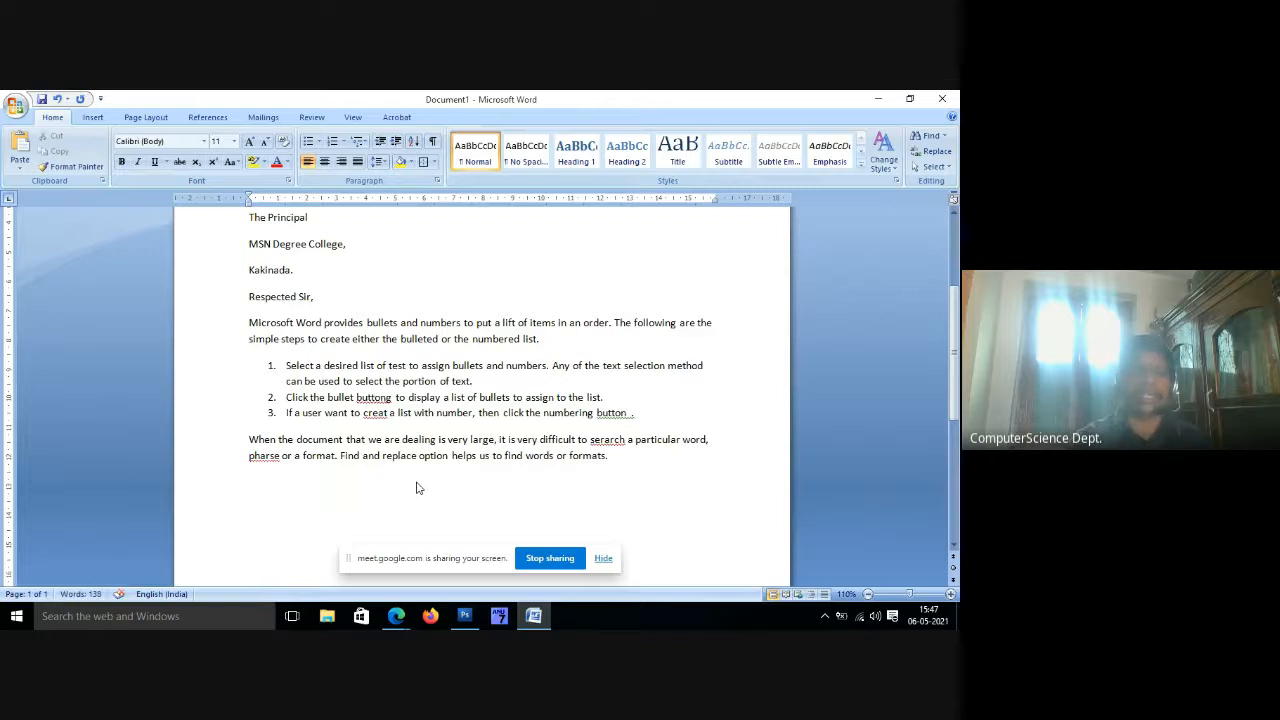
{"action": "type", "text": "a. "}
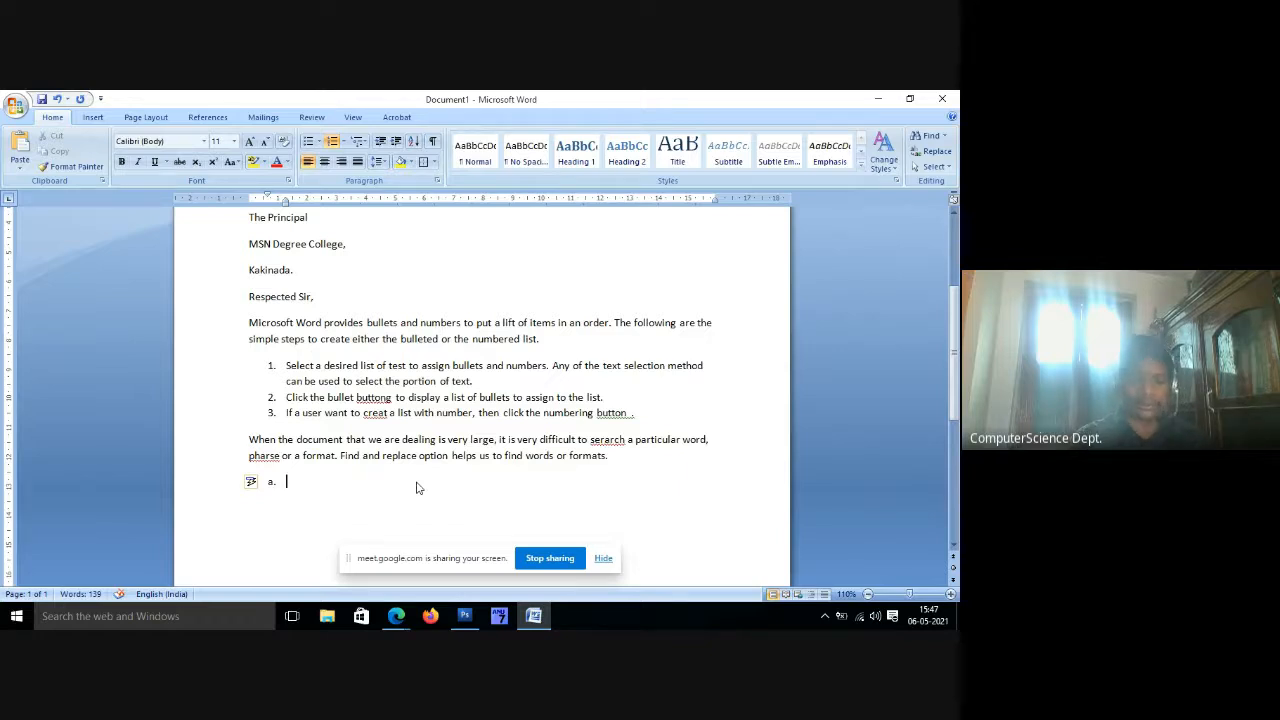
{"action": "type", "text": "To use f"}
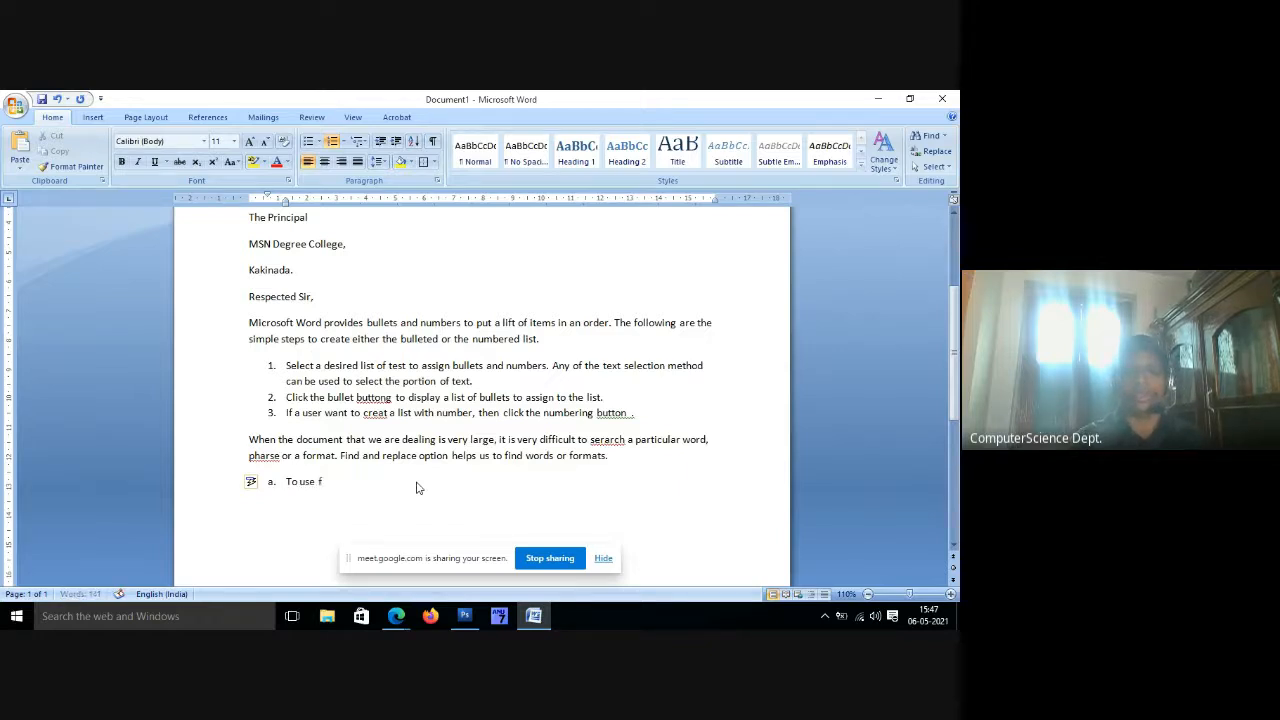
{"action": "type", "text": "ind an d"}
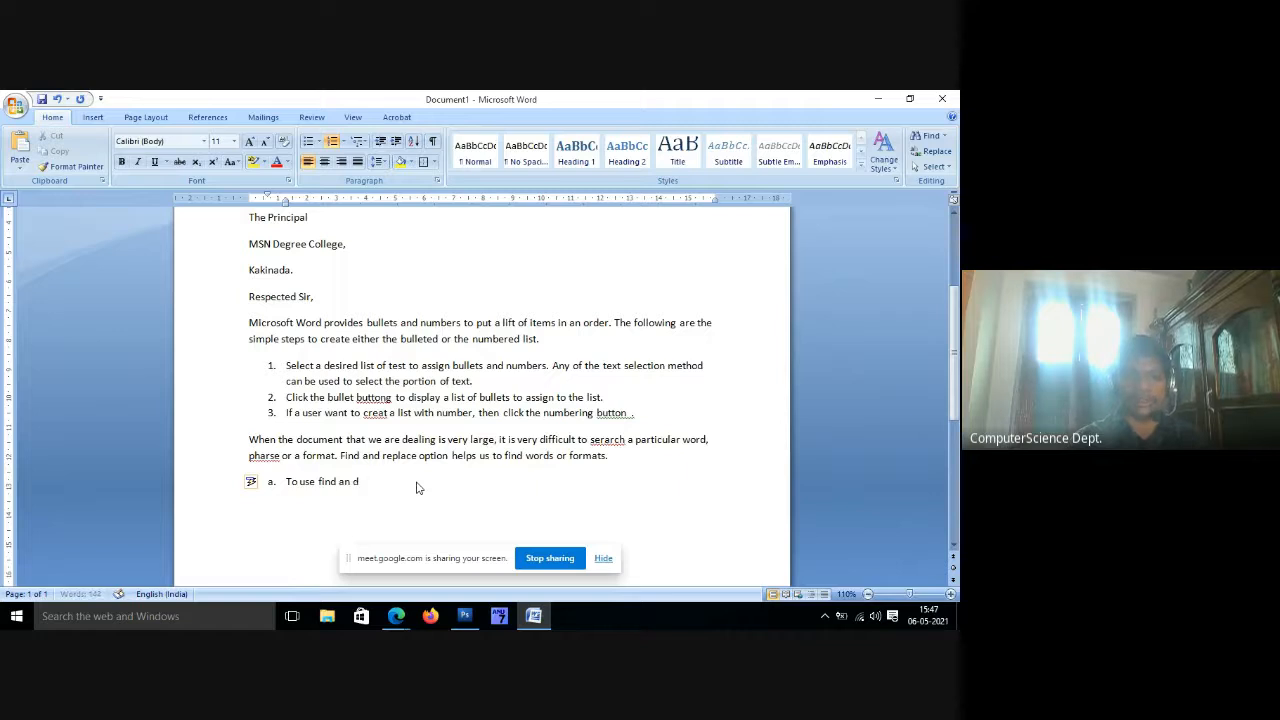
{"action": "type", "text": "replr"}
{"action": "key", "text": "BackSpace"}
{"action": "key", "text": "BackSpace"}
{"action": "type", "text": "re"}
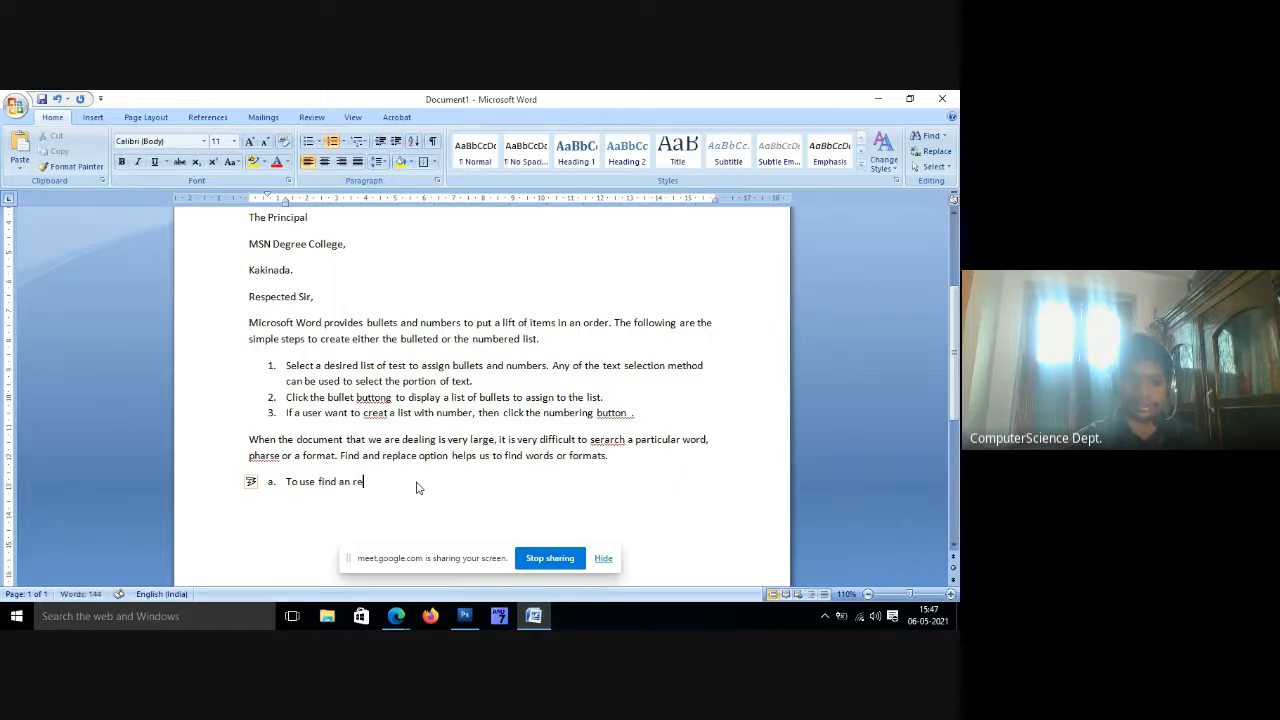
{"action": "type", "text": "place"}
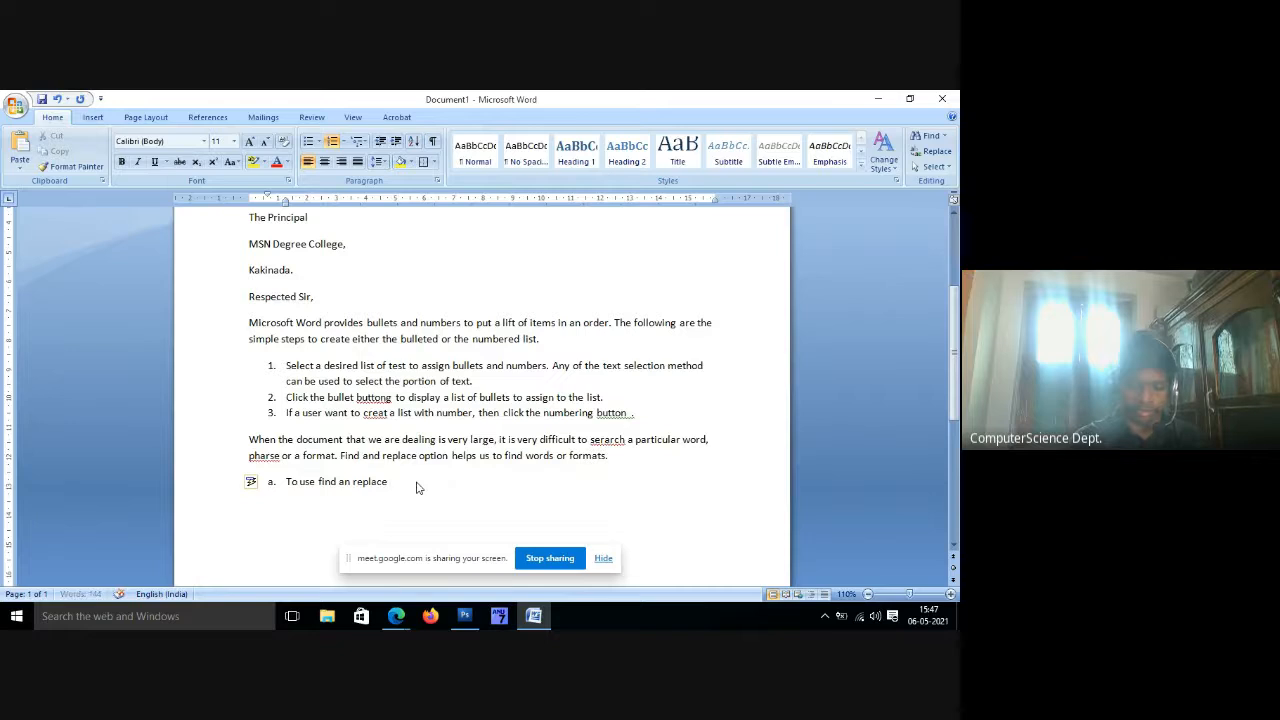
Complete item a of the lettered list with ", use the shortcut Ctrl+H" and start the following item.
{"action": "type", "text": ", use the "}
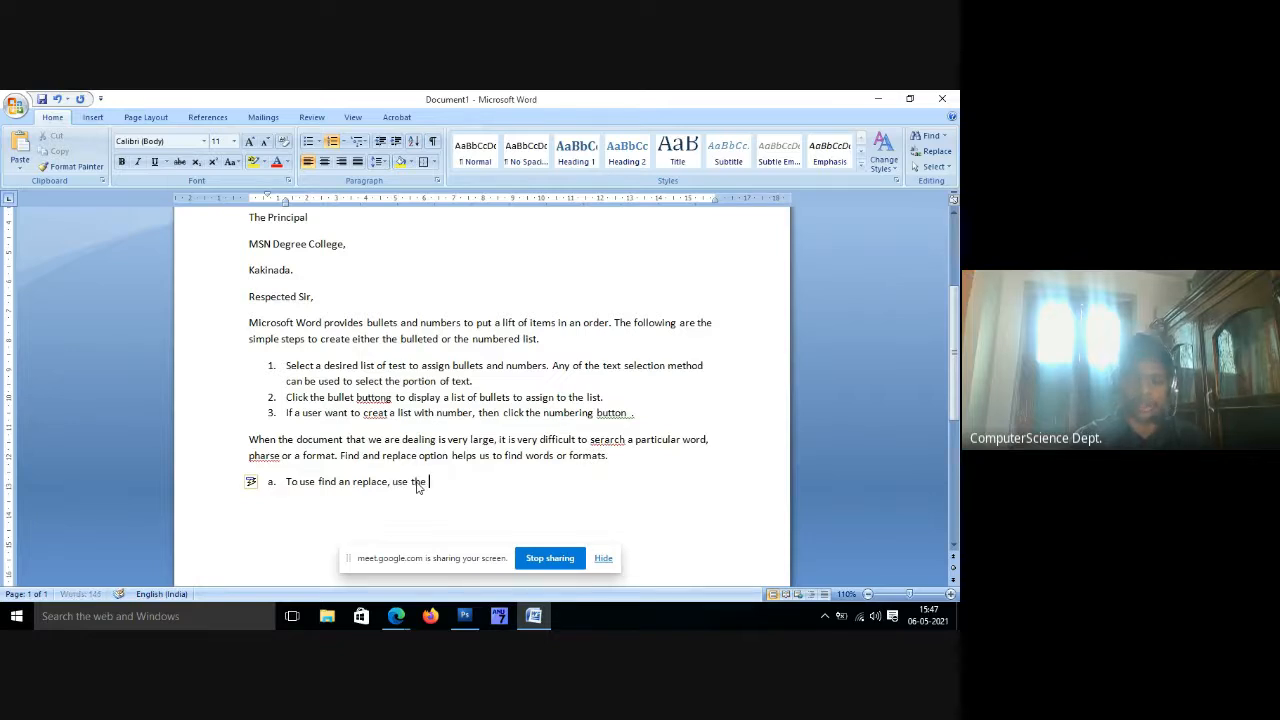
{"action": "type", "text": "soo"}
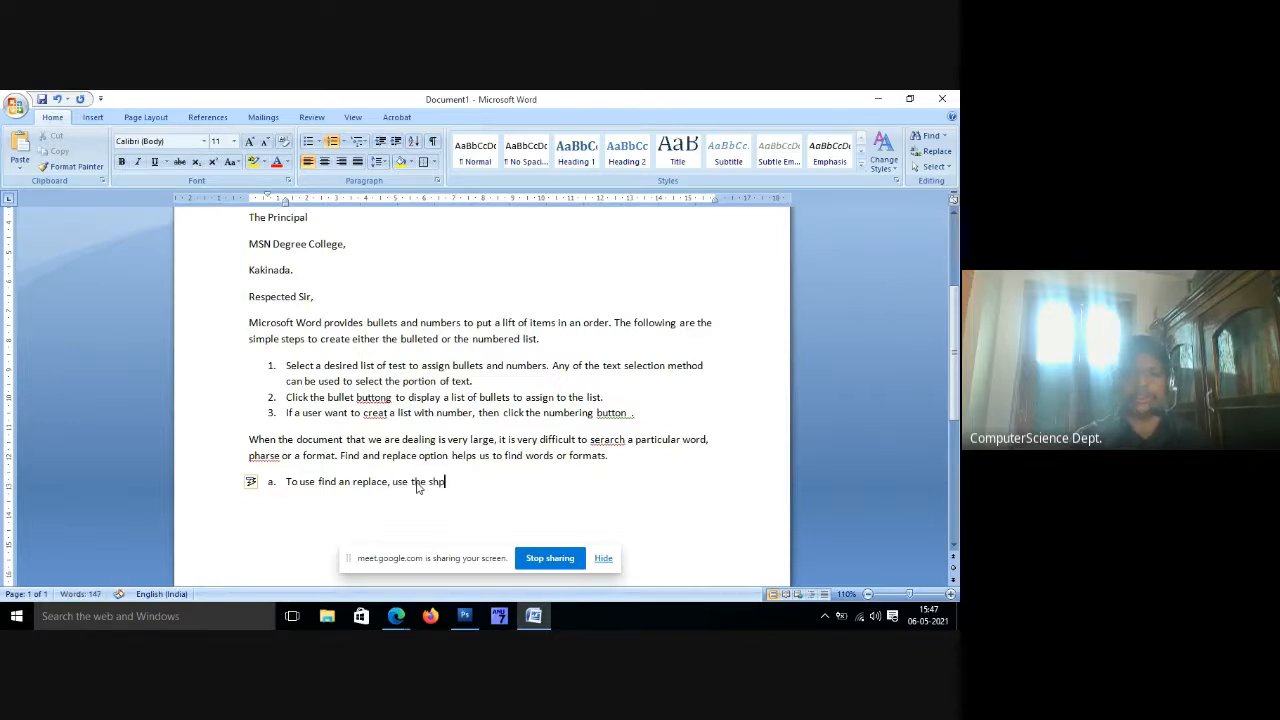
{"action": "type", "text": "rtcut "}
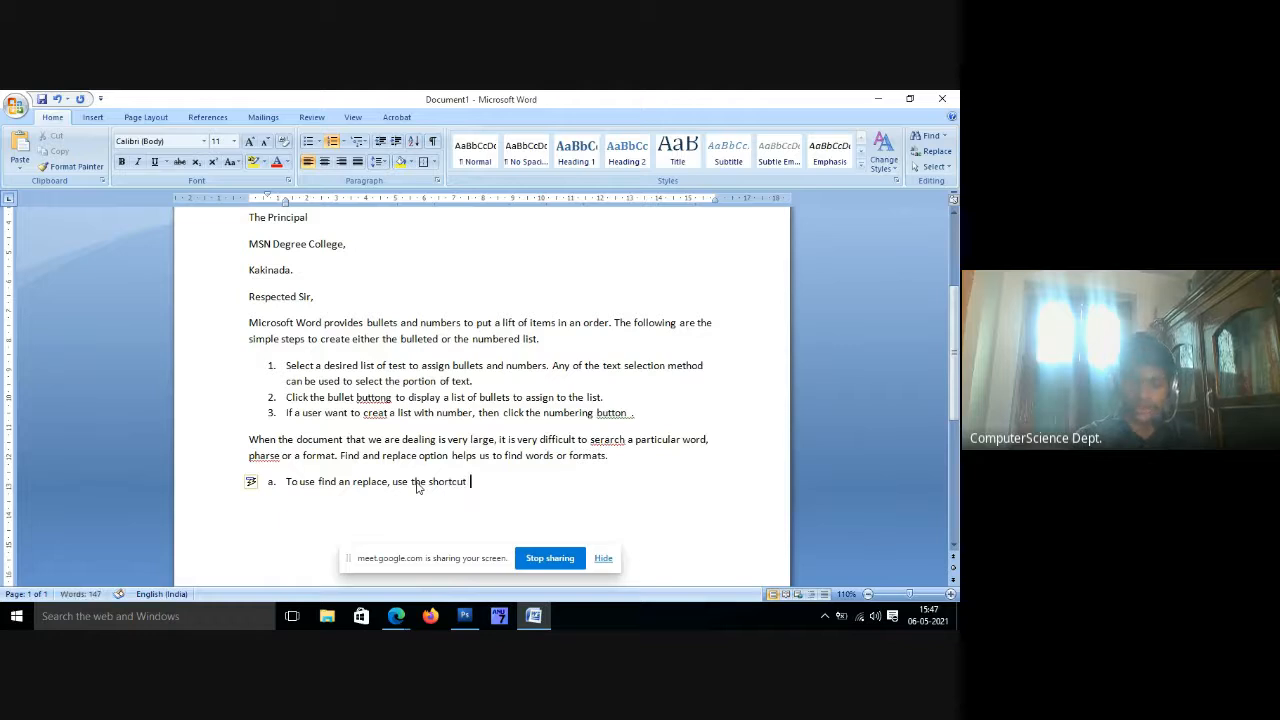
{"action": "type", "text": "Ctr"}
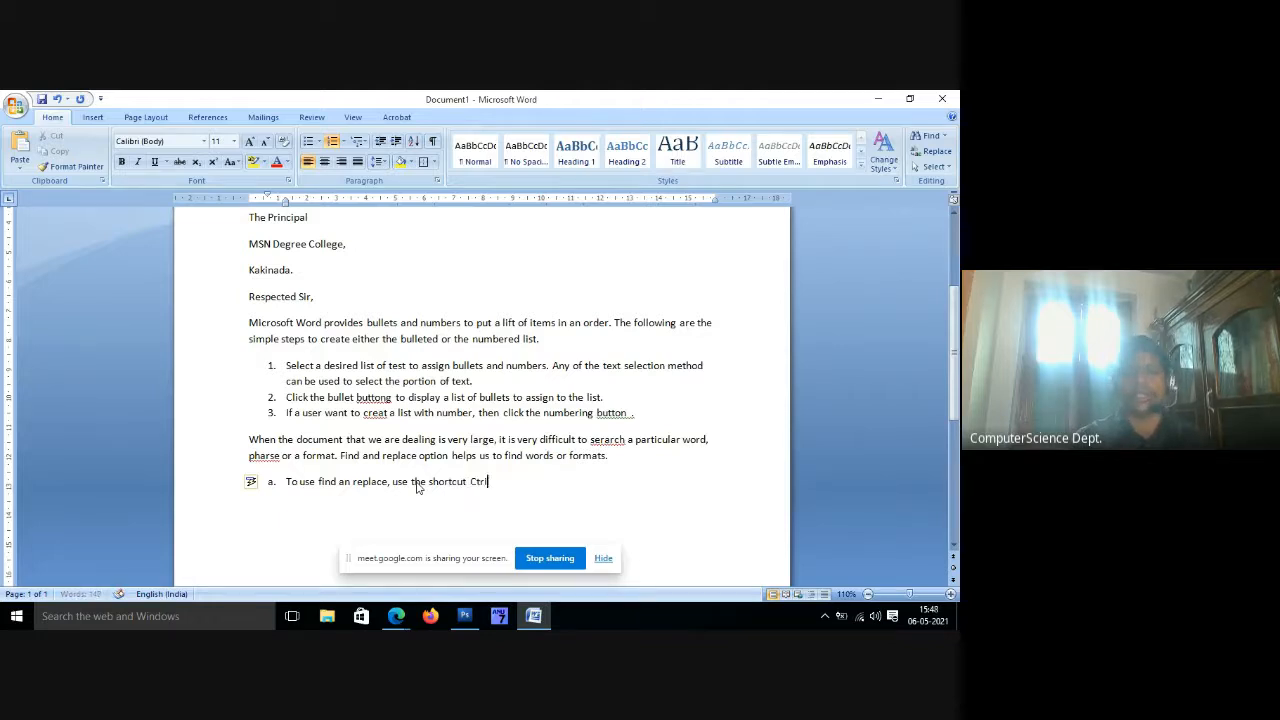
{"action": "type", "text": "l"}
{"action": "key", "text": "BackSpace"}
{"action": "key", "text": "BackSpace"}
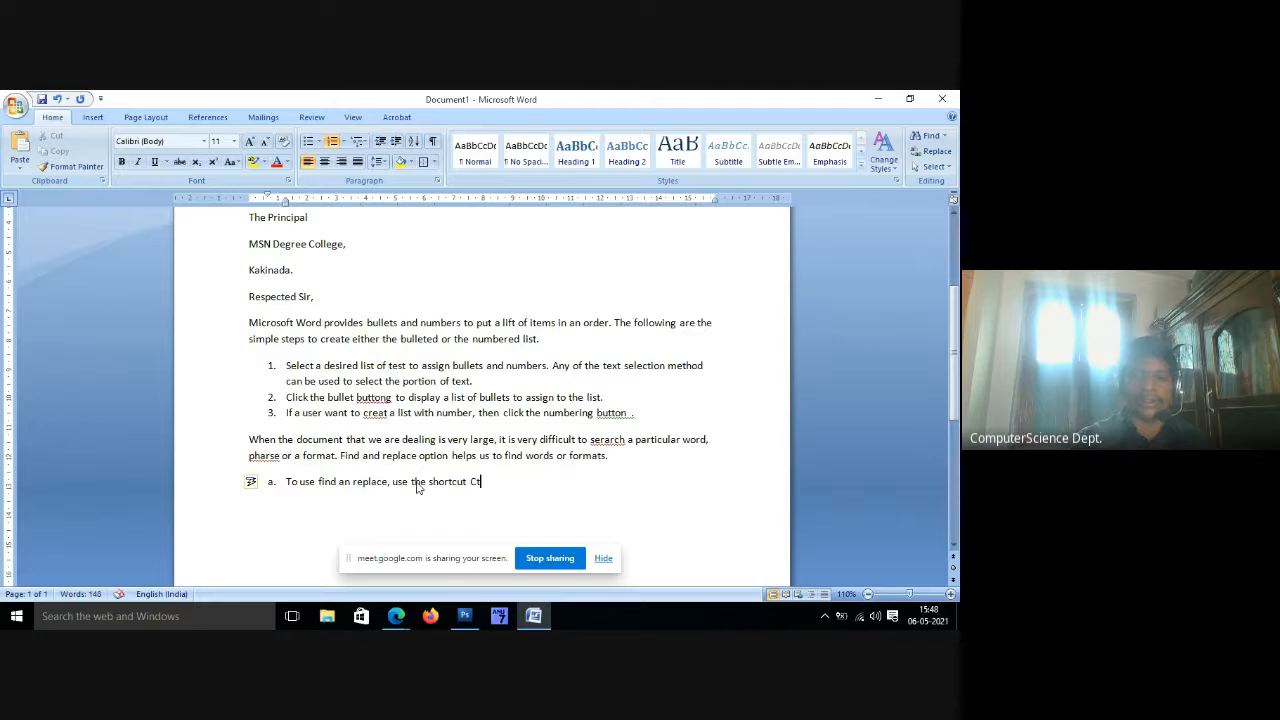
{"action": "type", "text": "rl"}
{"action": "key", "text": "BackSpace"}
{"action": "type", "text": "+H"}
{"action": "key", "text": "Return"}
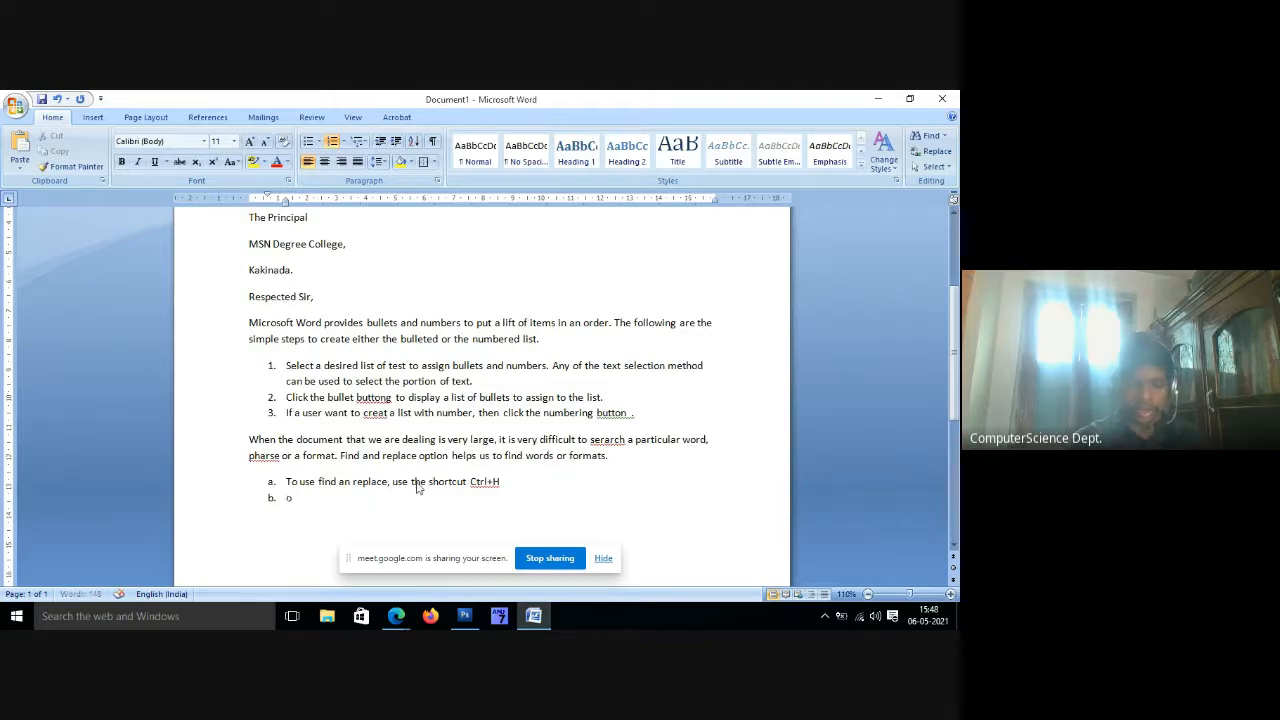
Write item b of the lettered list as "Or navegate Home – editing – find.".
{"action": "type", "text": "Or nave"}
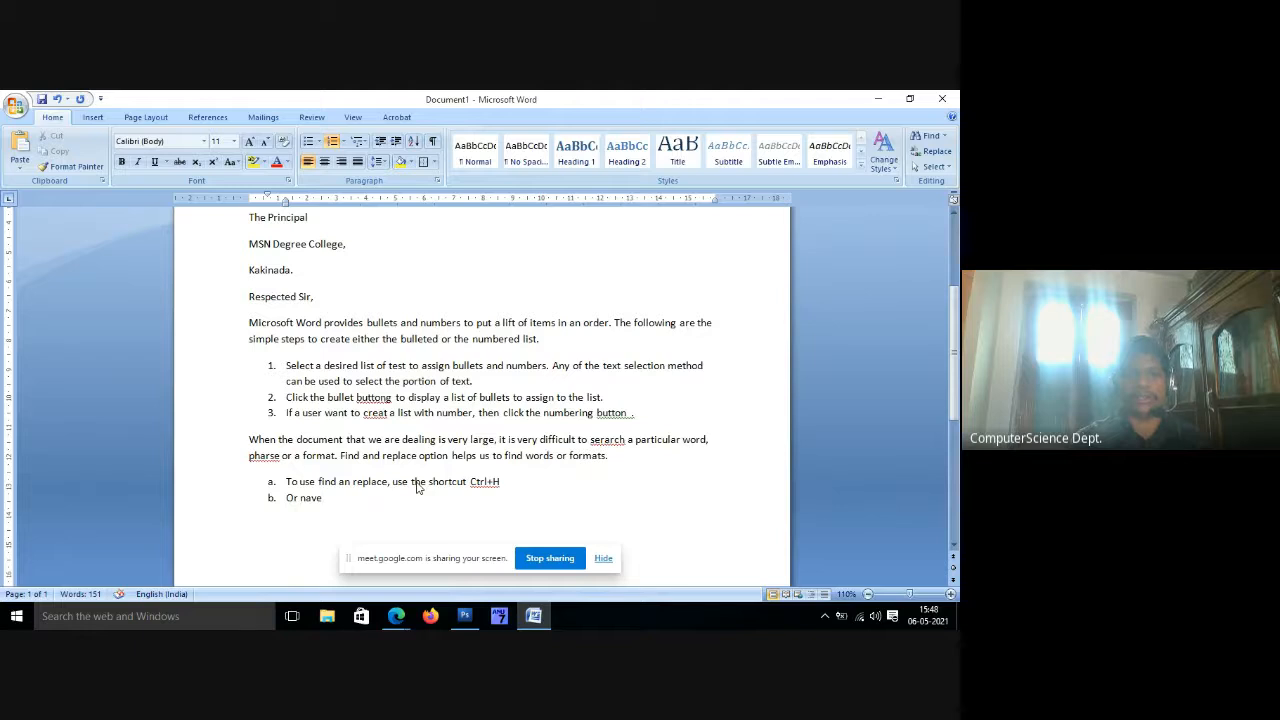
{"action": "type", "text": "gate Hom"}
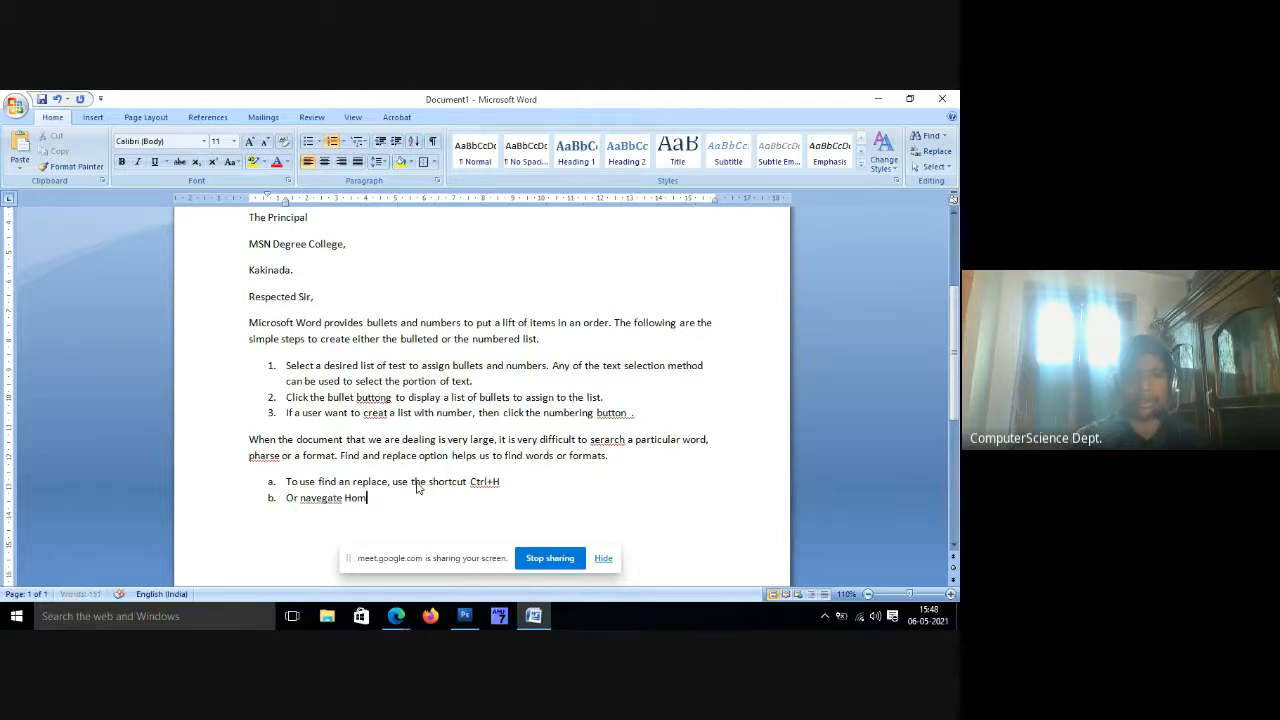
{"action": "type", "text": "e - ed"}
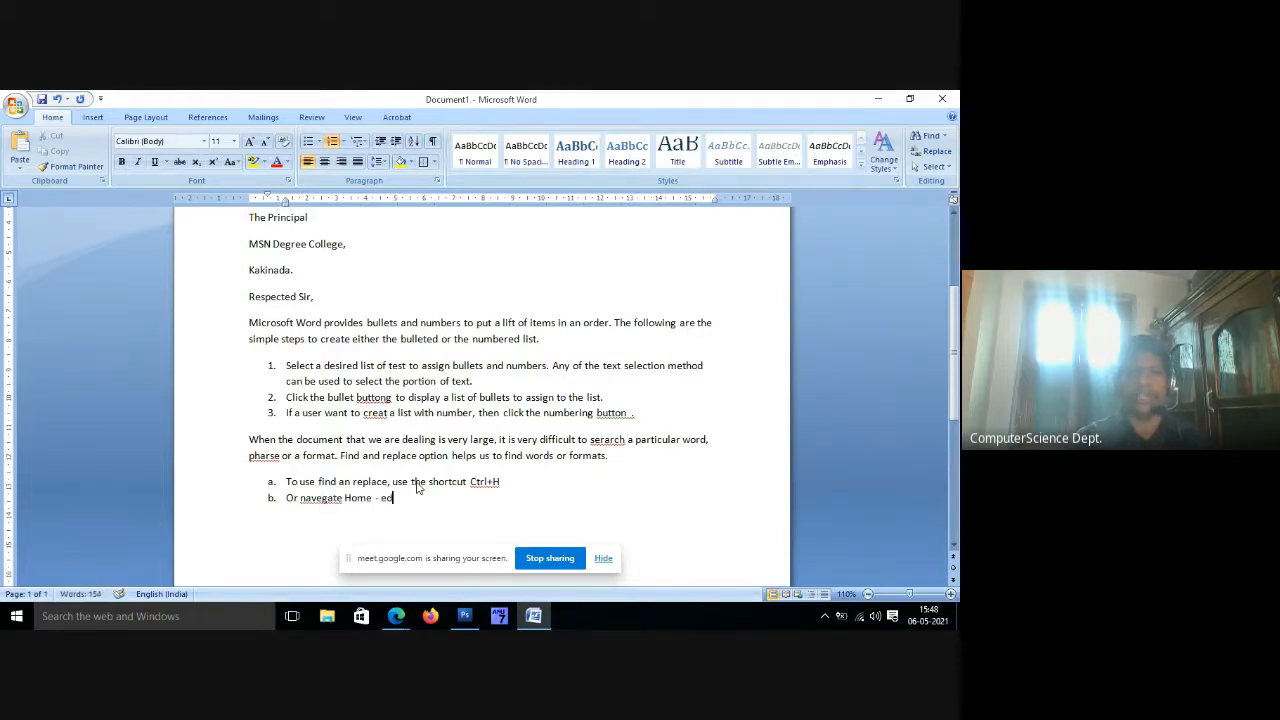
{"action": "type", "text": "itiong - "}
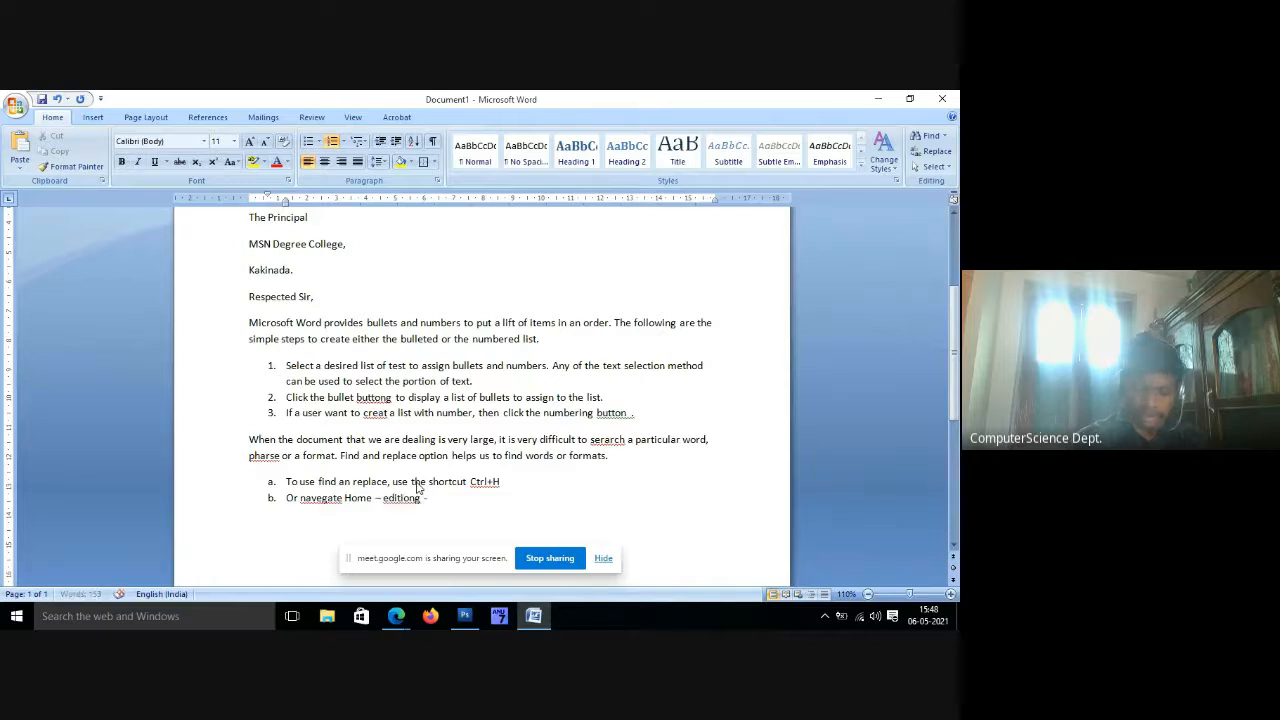
{"action": "type", "text": "find."}
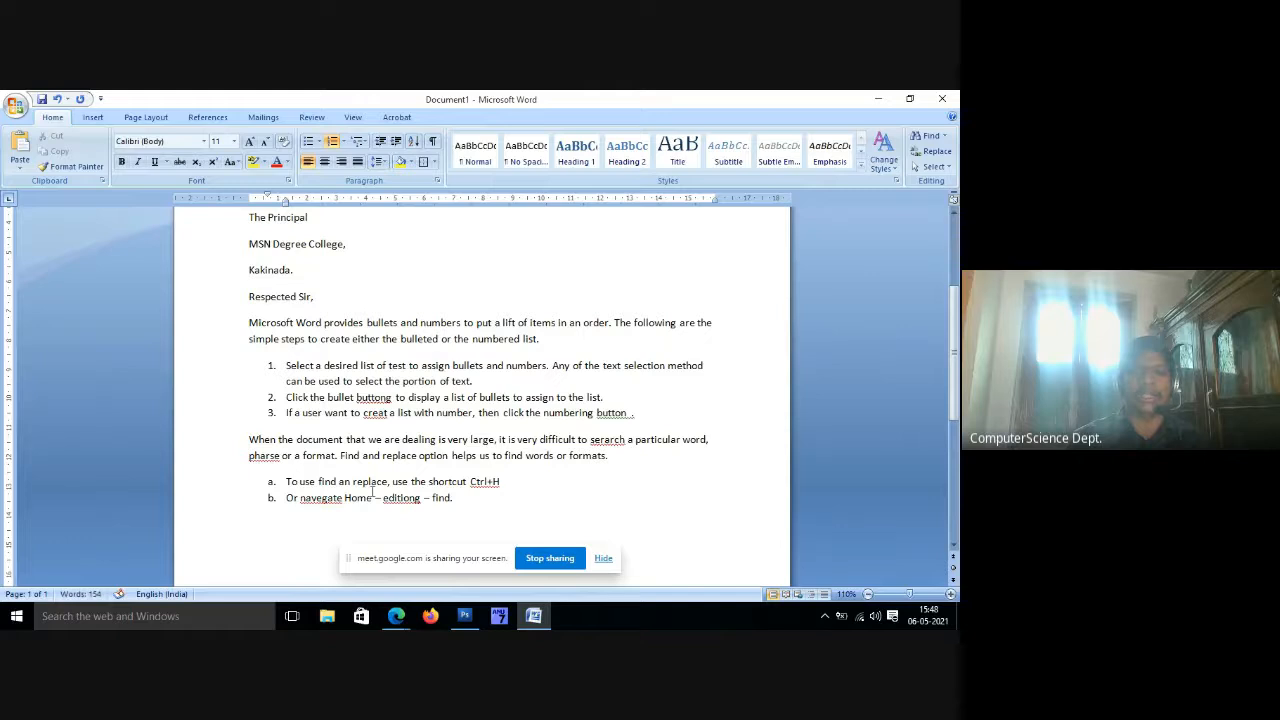
{"action": "left_click", "coordinate": [409, 498]}
{"action": "key", "text": "BackSpace"}
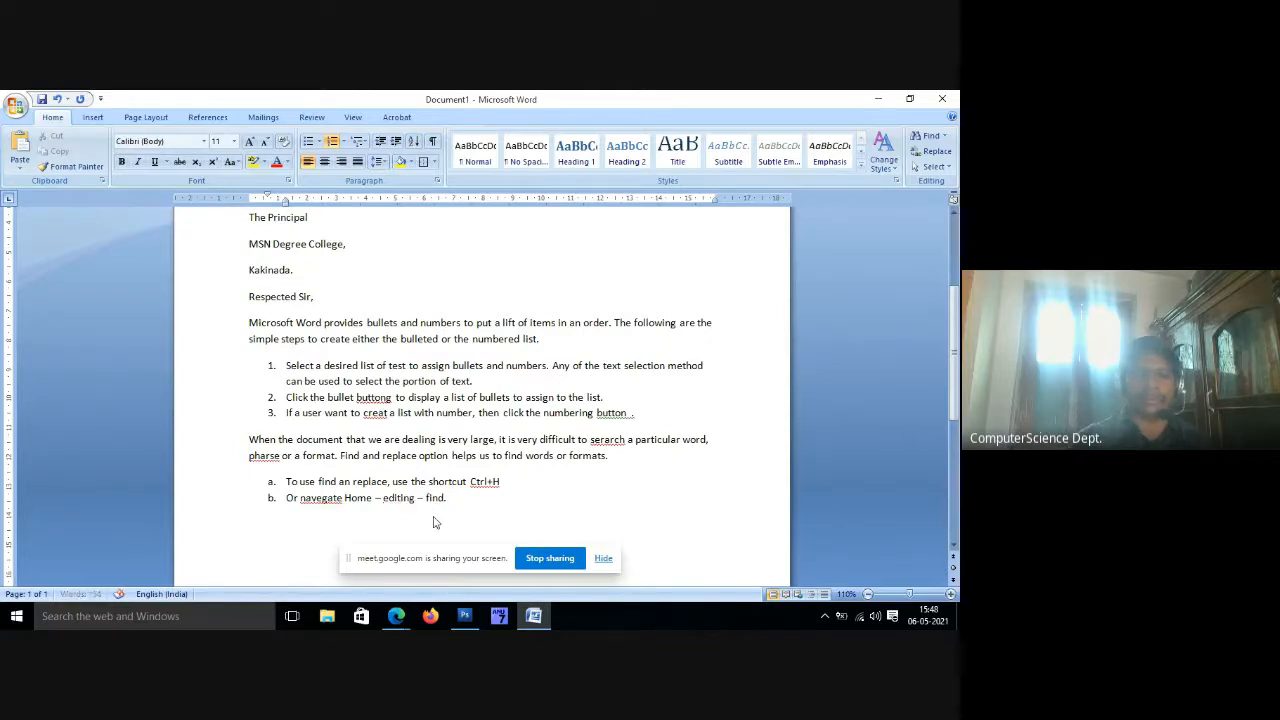
Add item c as "Type the text you want to find in the field." and end the lettered list.
{"action": "left_click", "coordinate": [538, 497]}
{"action": "key", "text": "Return"}
{"action": "type", "text": "Ty"}
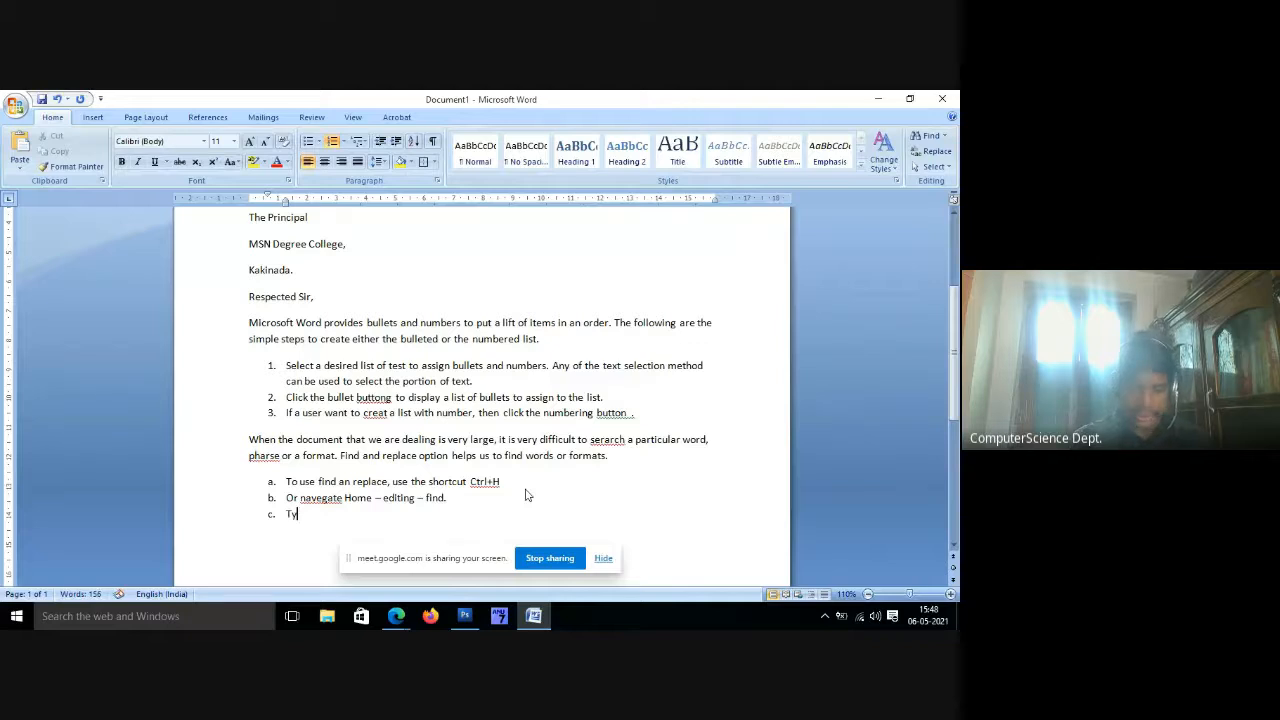
{"action": "type", "text": "e thp"}
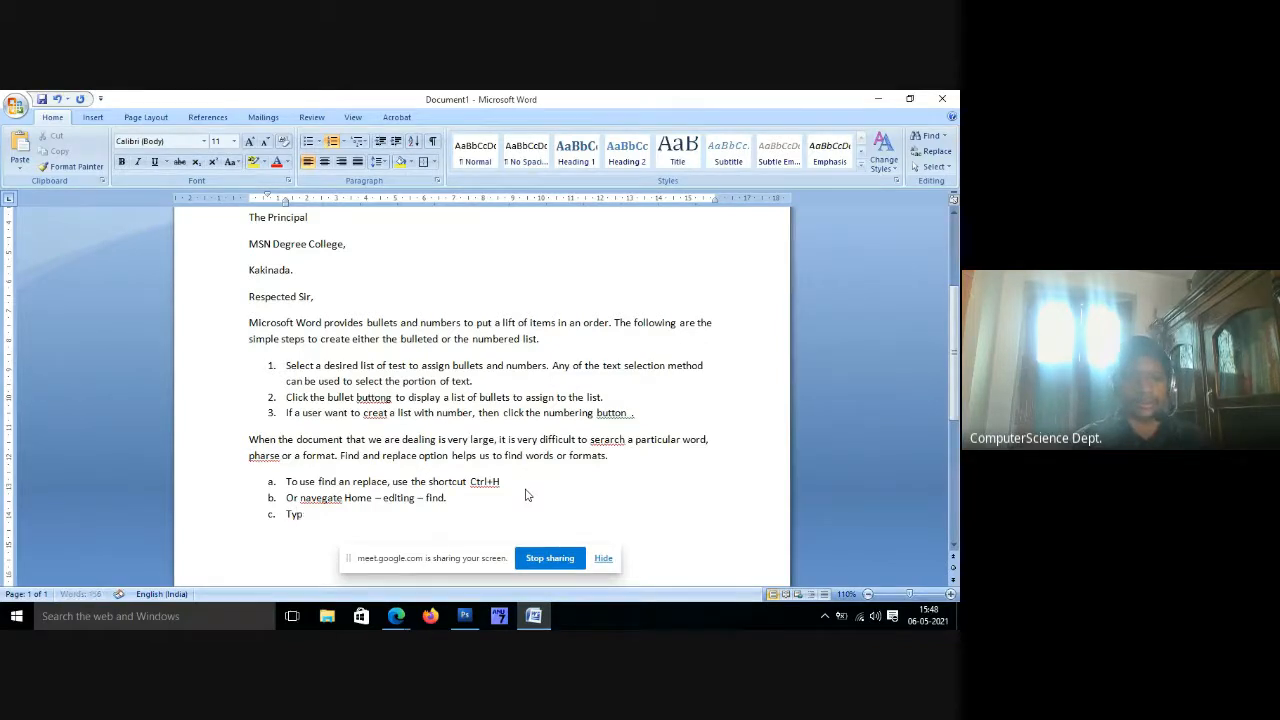
{"action": "type", "text": "e the tet you"}
{"action": "type", "text": "ou want "}
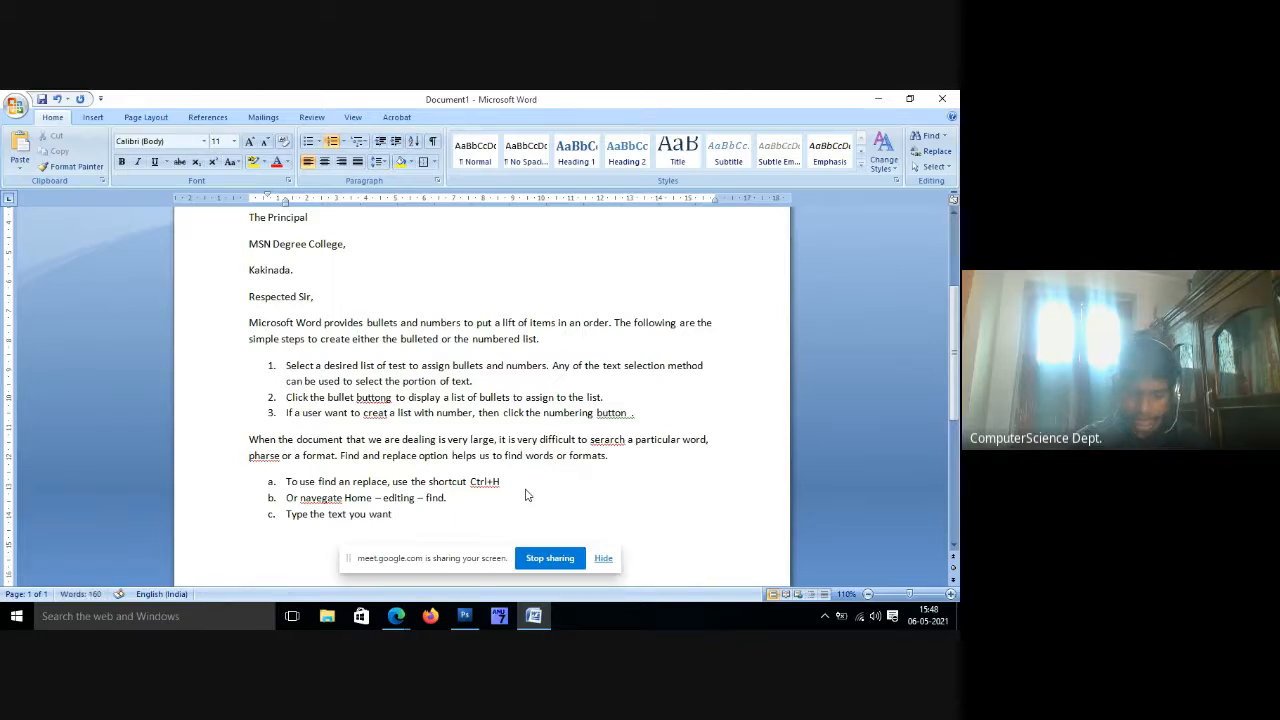
{"action": "type", "text": "to find in the fi"}
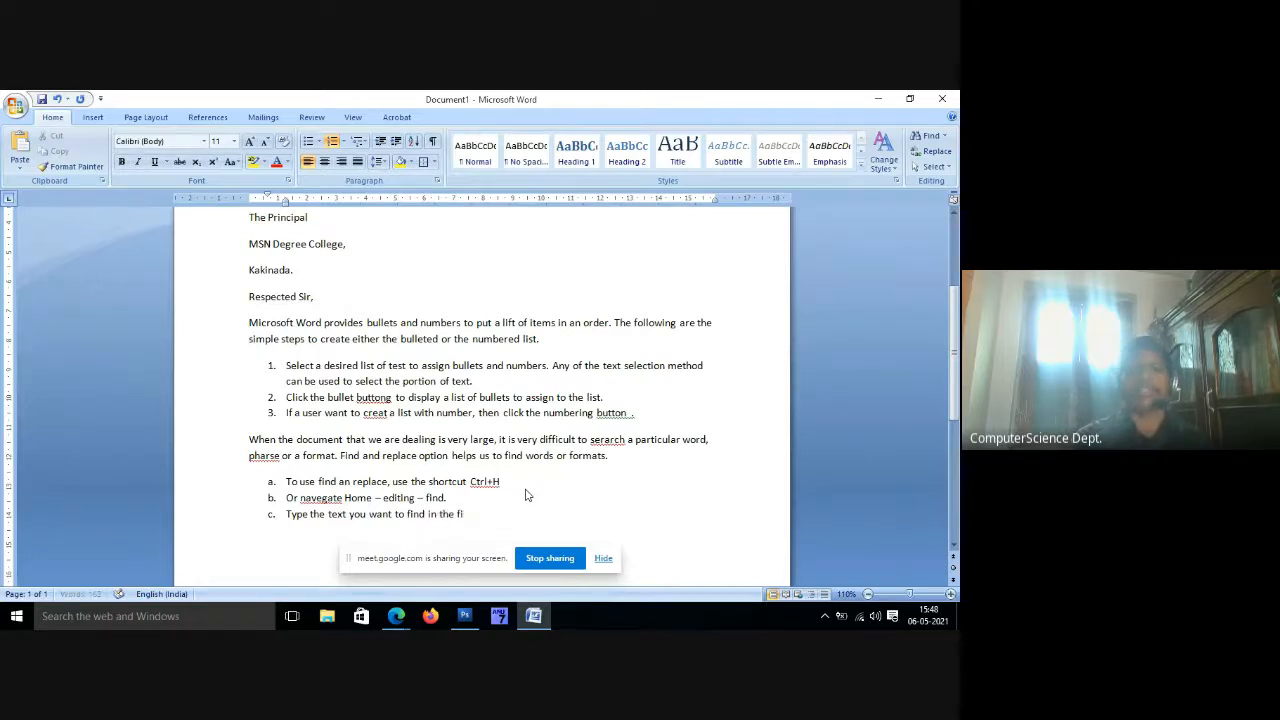
{"action": "type", "text": "eld."}
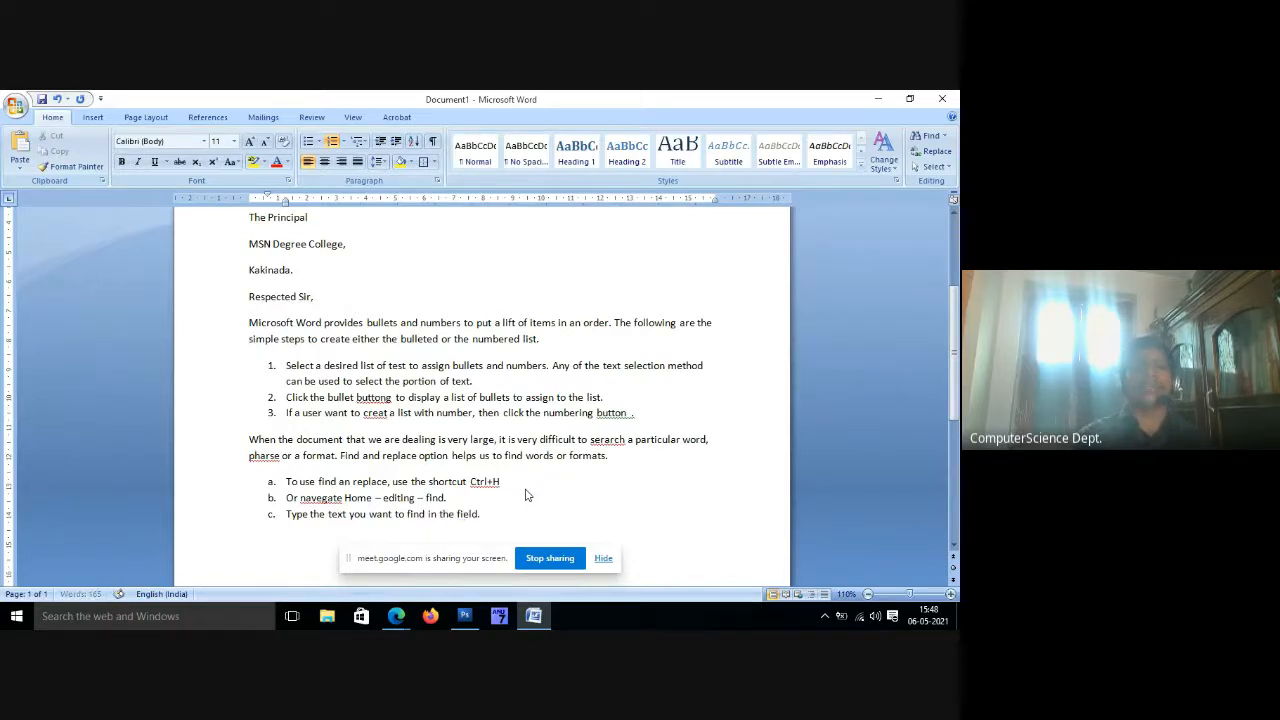
{"action": "key", "text": "Return"}
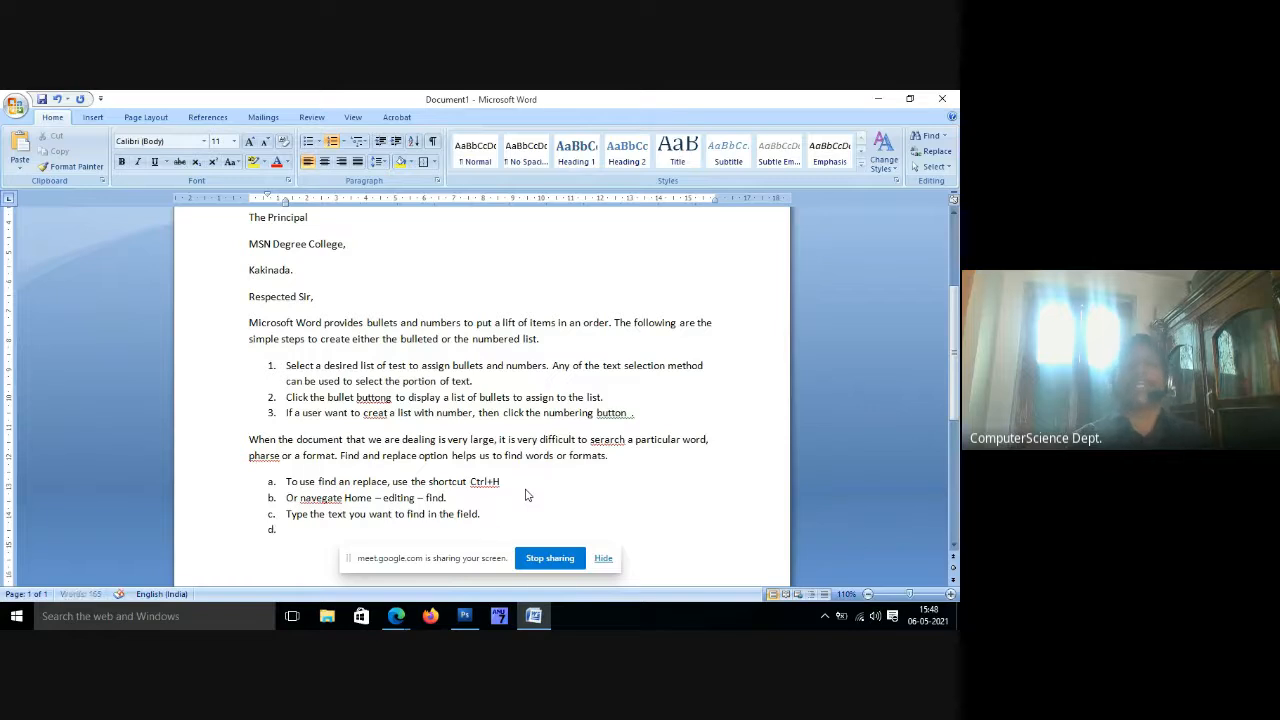
{"action": "scroll", "coordinate": [578, 499], "scroll_direction": "down", "scroll_amount": 3}
{"action": "key", "text": "Return"}
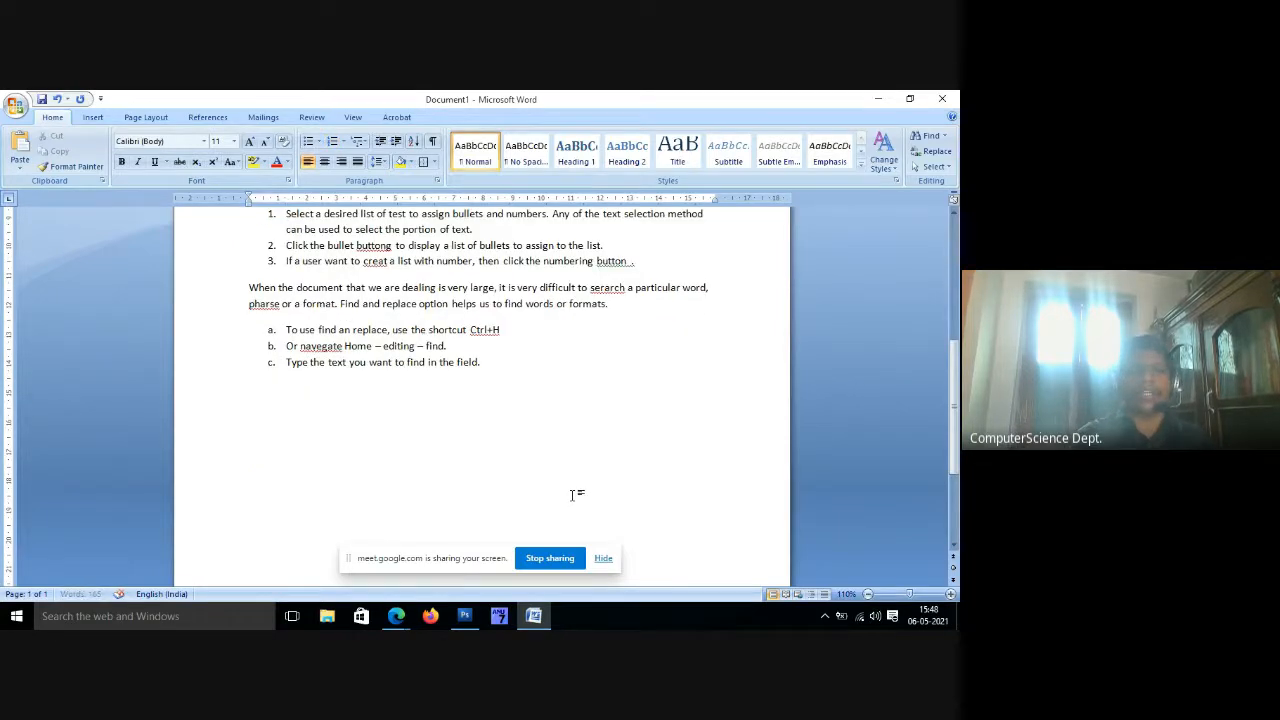
Close the letter with the lines "Thanking you sir,", "Yours faithfully" and "Student Name." below the lettered list.
{"action": "type", "text": "Thanking you"}
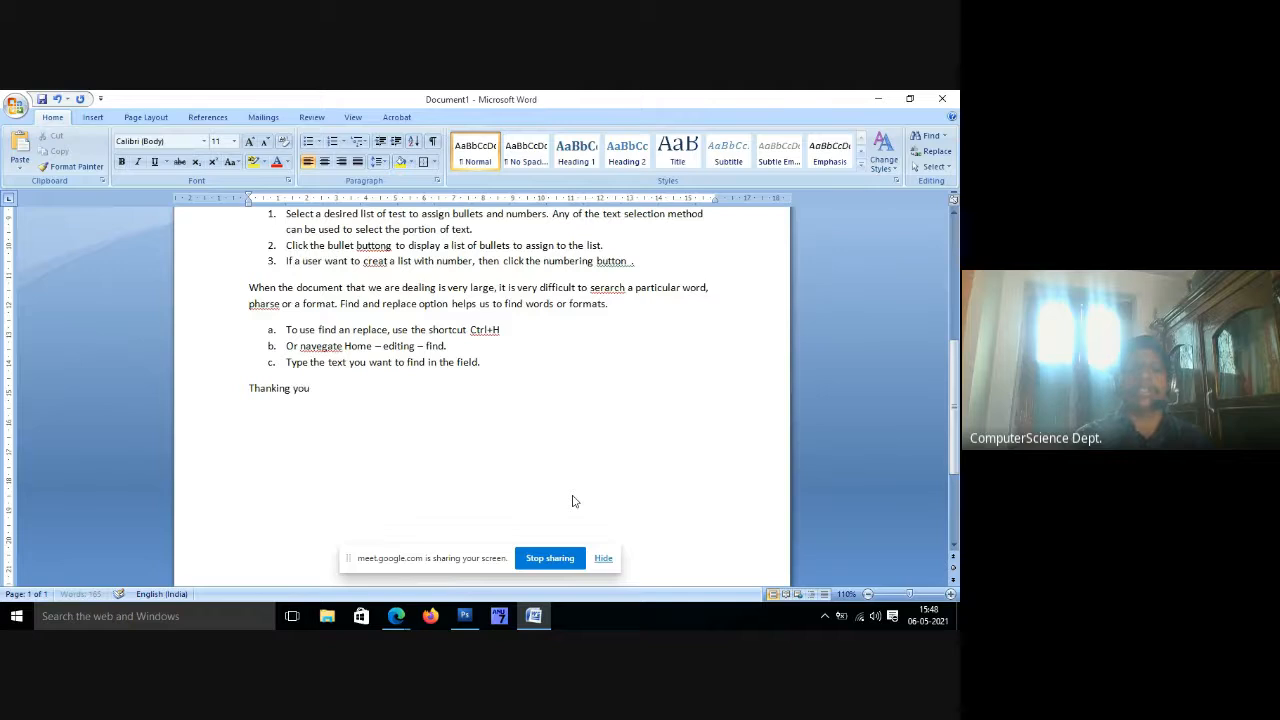
{"action": "type", "text": " sir,"}
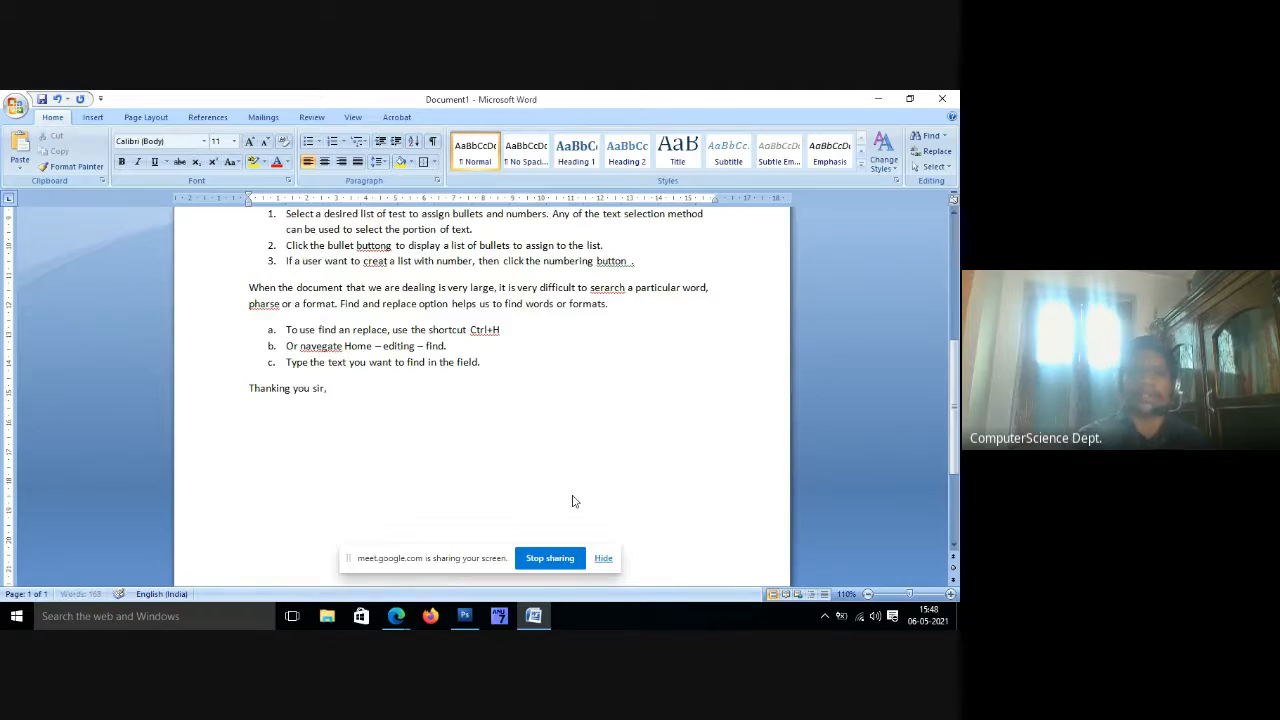
{"action": "key", "text": "Return"}
{"action": "type", "text": "Yours faithfully"}
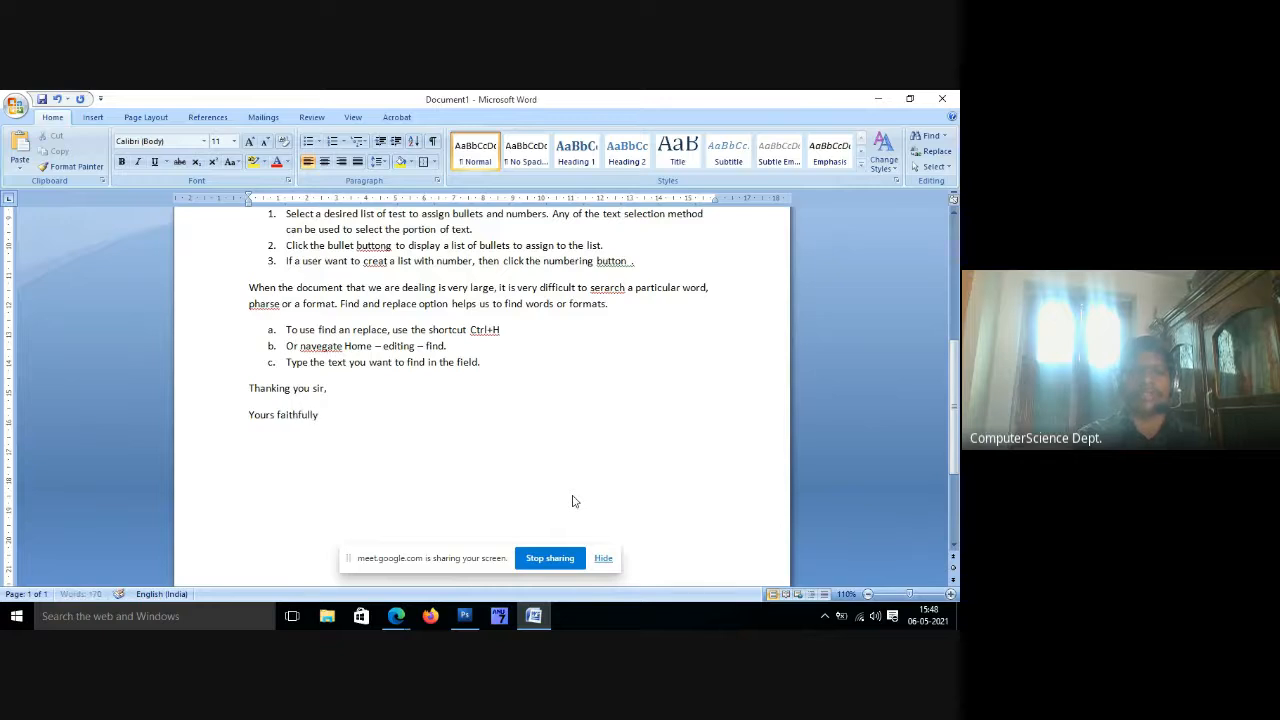
{"action": "type", "text": "Student Name."}
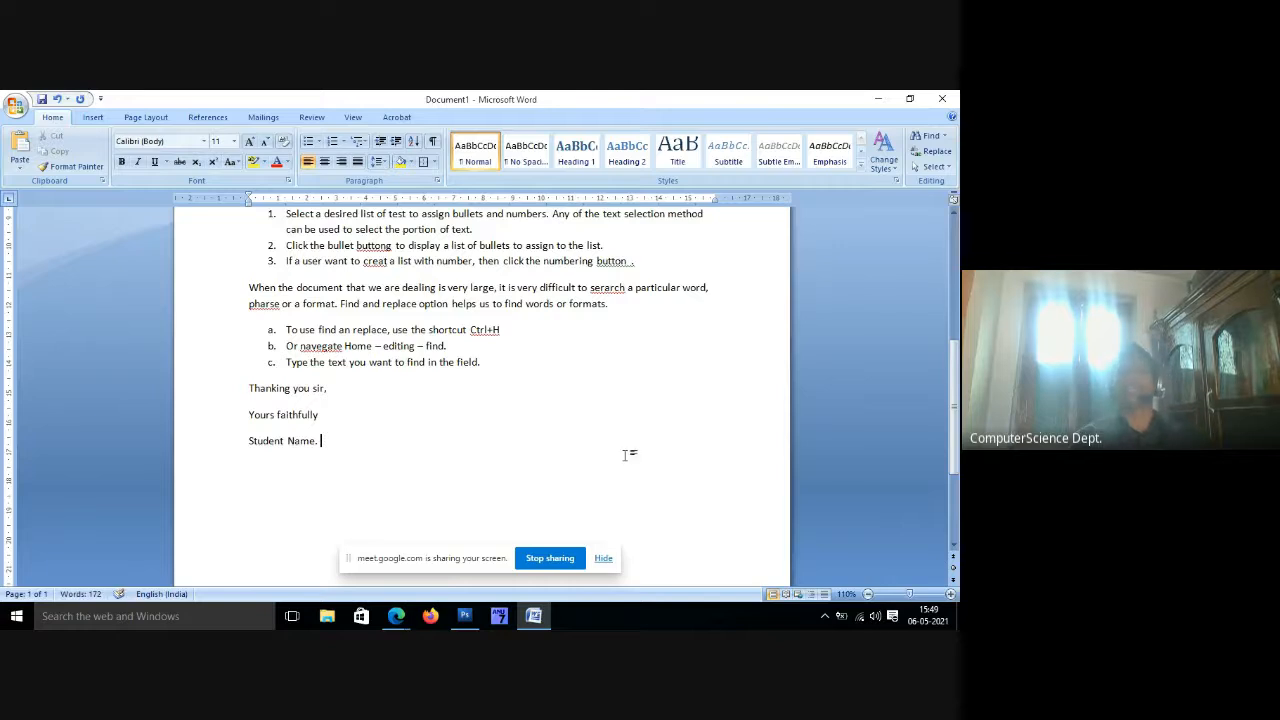
Change the font of the entire letter to Times New Roman.
{"action": "scroll", "coordinate": [619, 483], "scroll_direction": "up", "scroll_amount": 3}
{"action": "scroll", "coordinate": [619, 483], "scroll_direction": "up", "scroll_amount": 3}
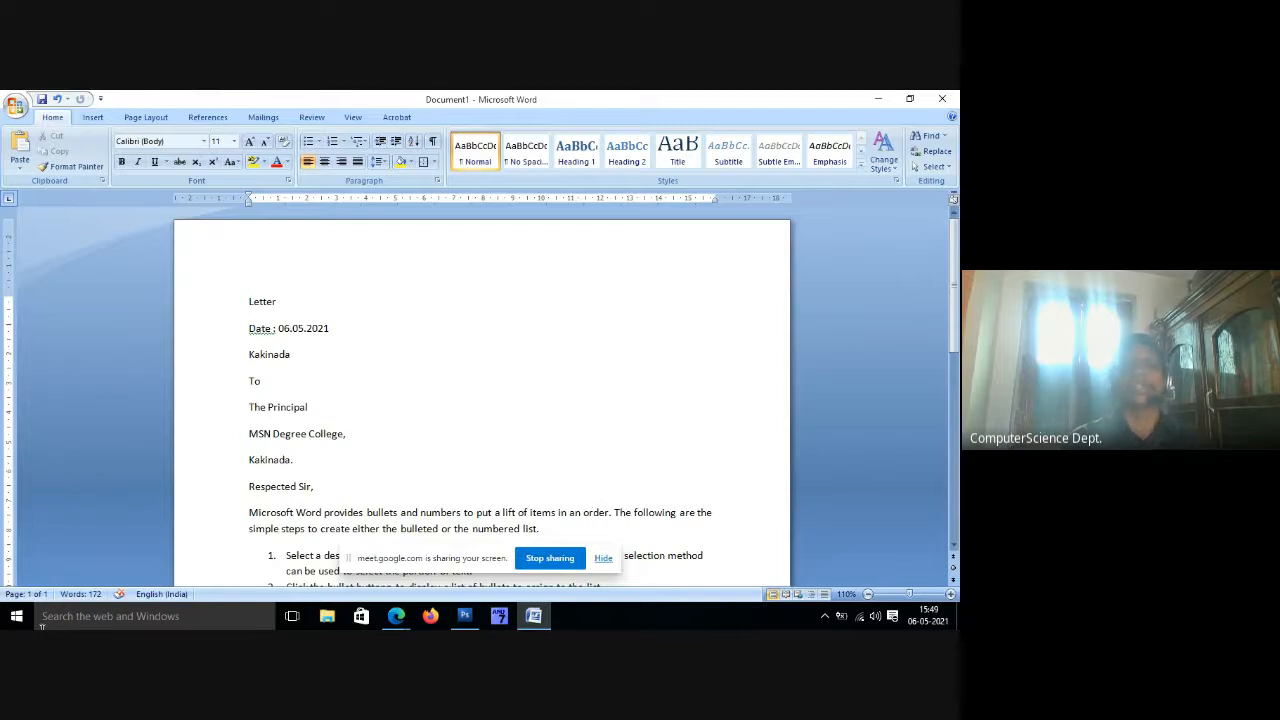
{"action": "key", "text": "ctrl+a"}
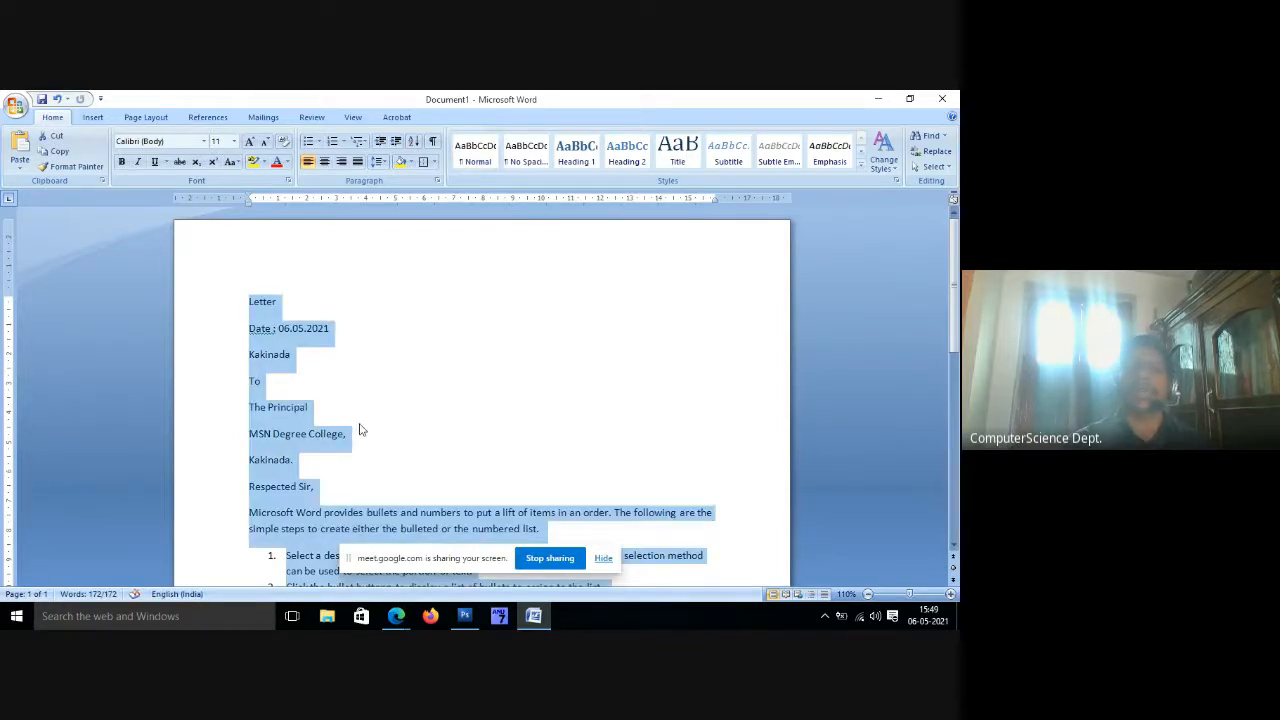
{"action": "scroll", "coordinate": [343, 441], "scroll_direction": "down", "scroll_amount": 2}
{"action": "scroll", "coordinate": [343, 441], "scroll_direction": "down", "scroll_amount": 2}
{"action": "scroll", "coordinate": [340, 441], "scroll_direction": "up", "scroll_amount": 4}
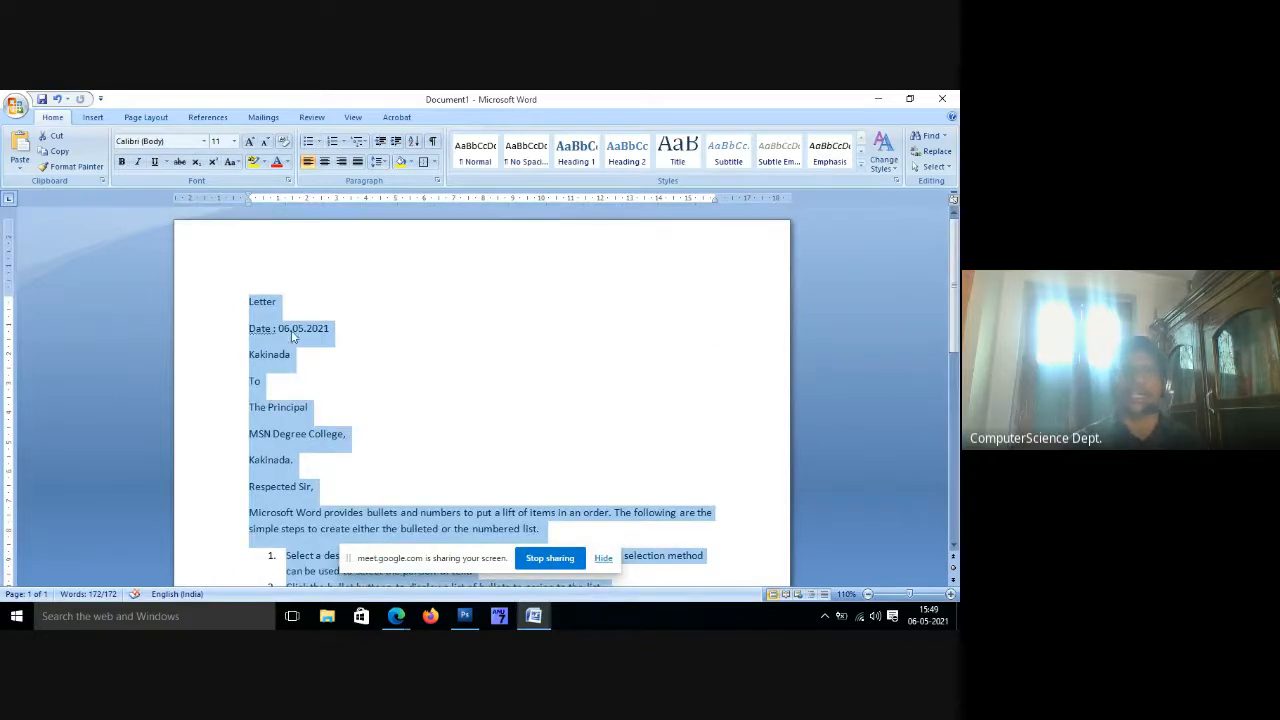
{"action": "left_click", "coordinate": [204, 142]}
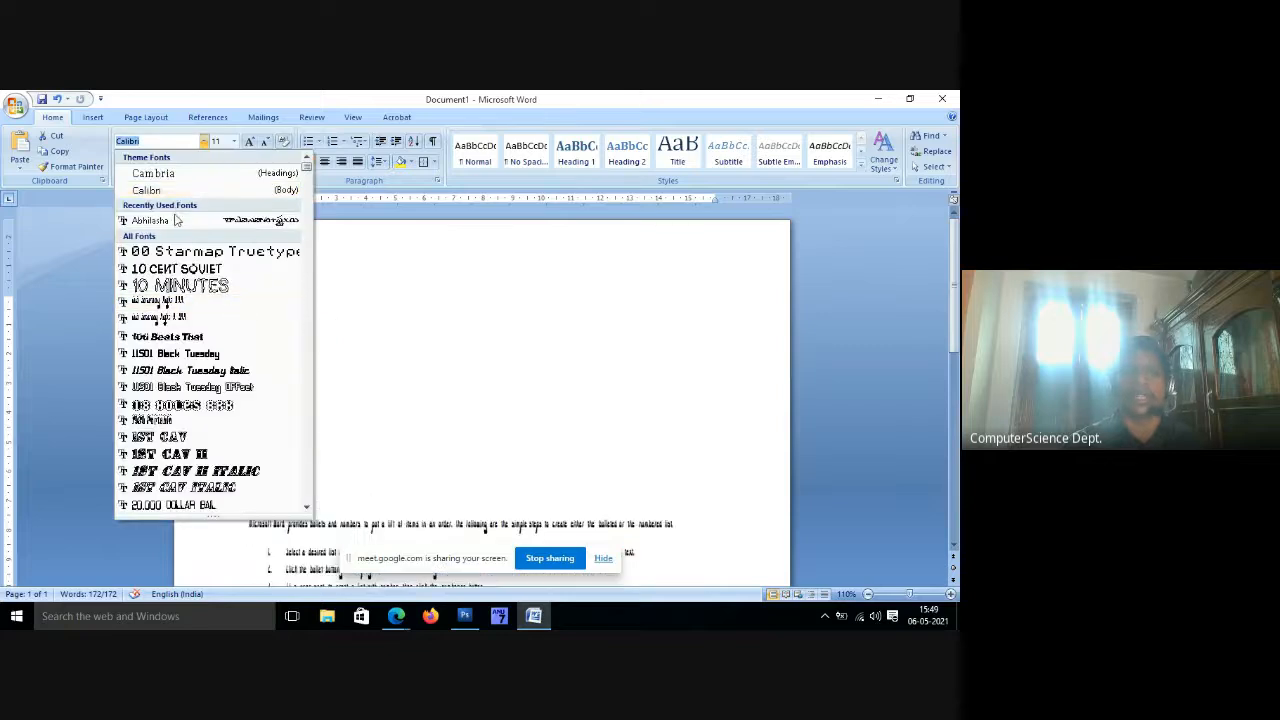
{"action": "type", "text": "Times New Roman"}
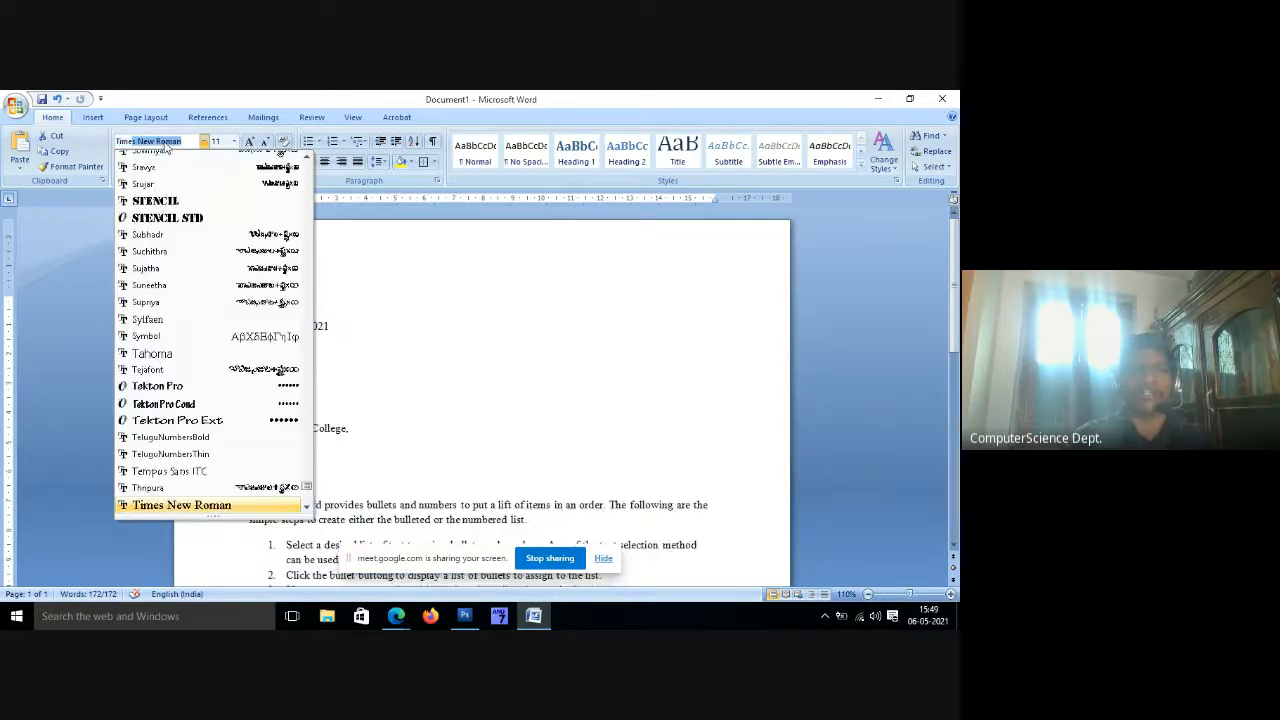
{"action": "key", "text": "Return"}
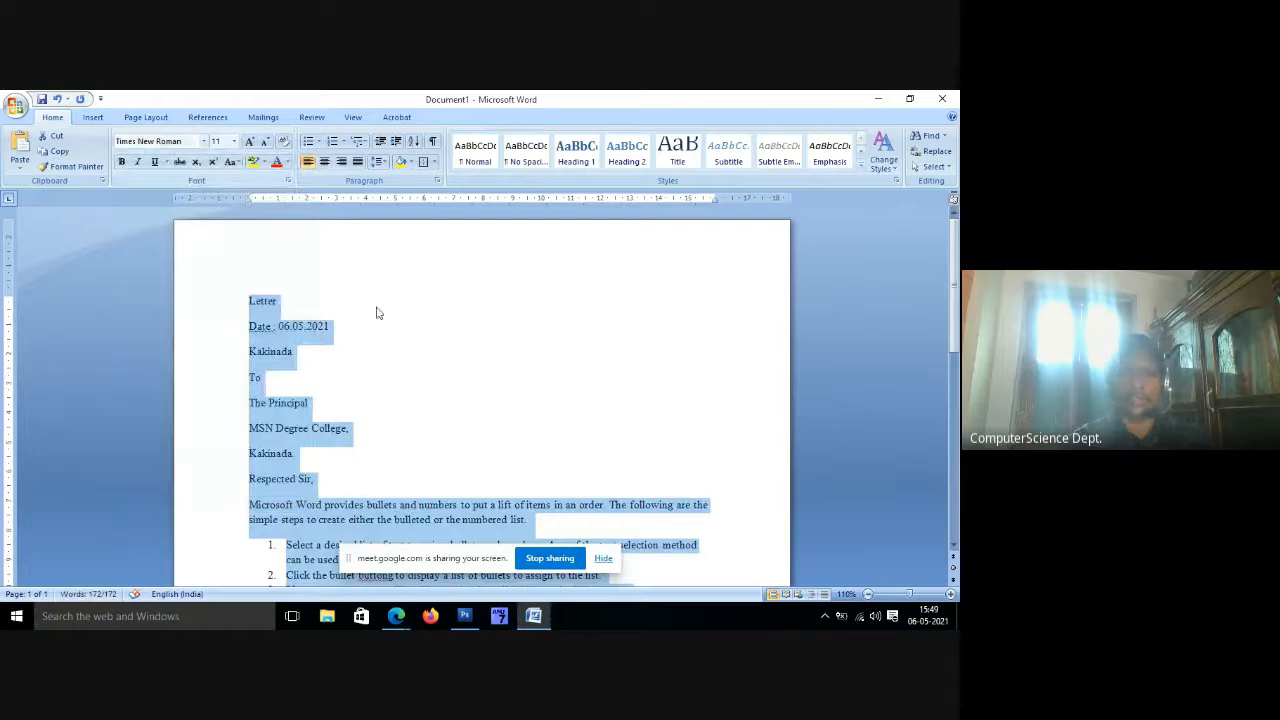
Set the font size of the entire letter to 12.
{"action": "left_click", "coordinate": [233, 141]}
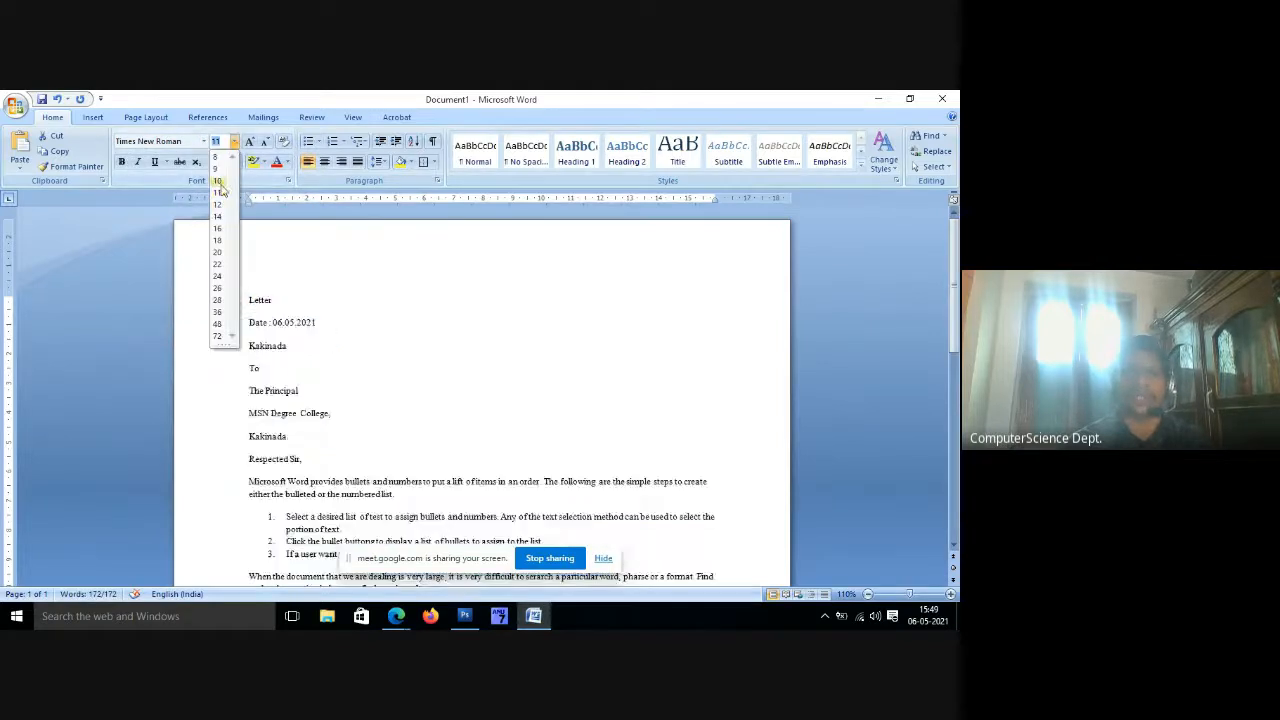
{"action": "left_click", "coordinate": [218, 210]}
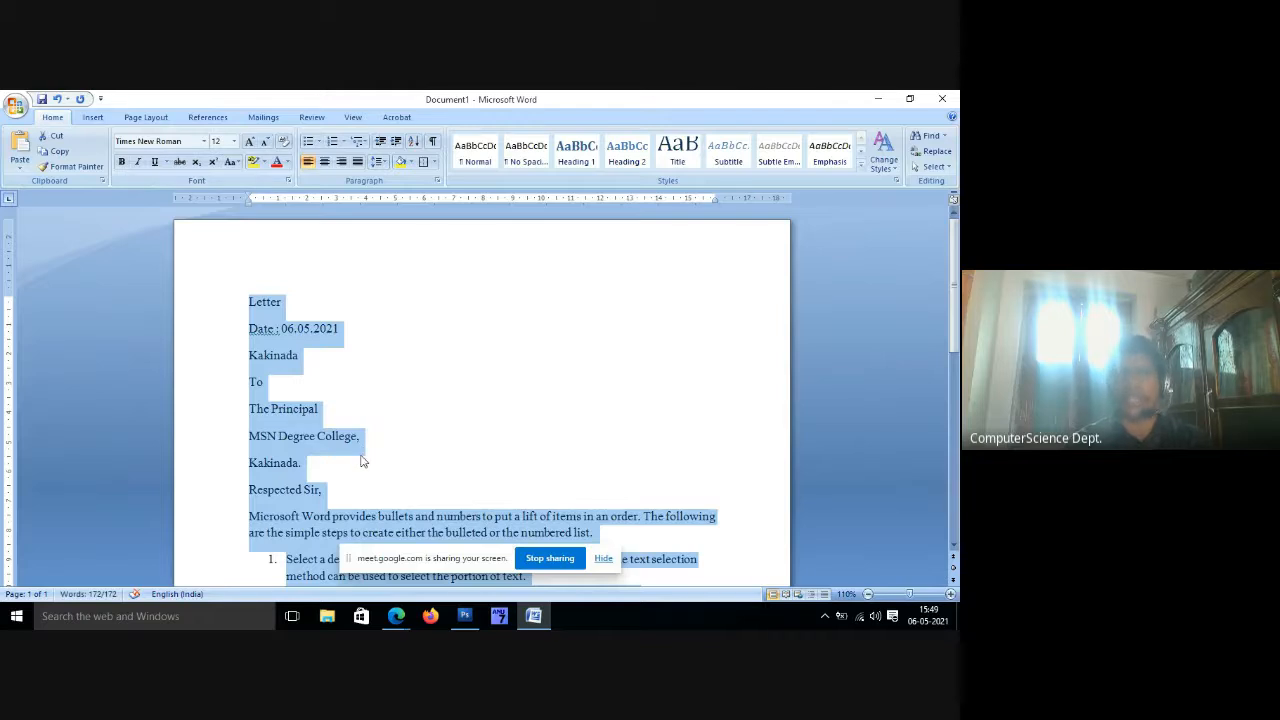
Centre the heading "Letter" and format it as bold text at size 20.
{"action": "scroll", "coordinate": [363, 461], "scroll_direction": "down", "scroll_amount": 1}
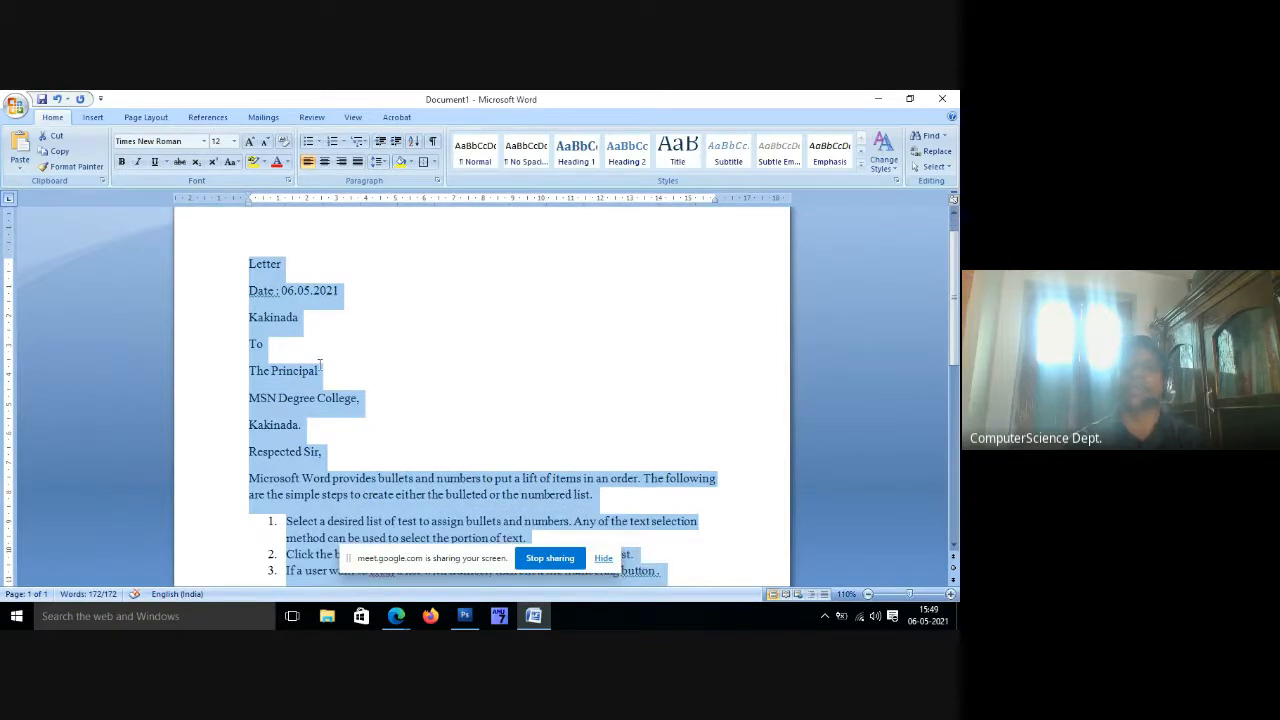
{"action": "left_click", "coordinate": [306, 266]}
{"action": "left_click_drag", "start_coordinate": [306, 266], "coordinate": [246, 264]}
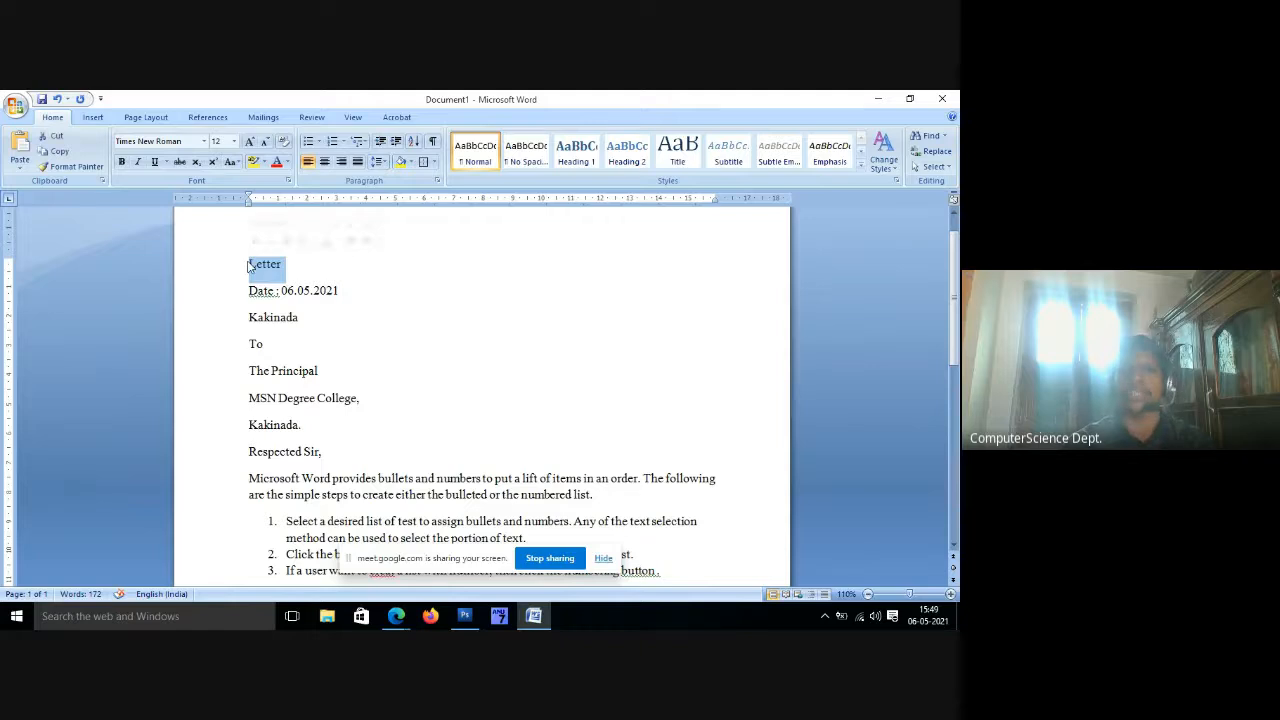
{"action": "left_click", "coordinate": [324, 162]}
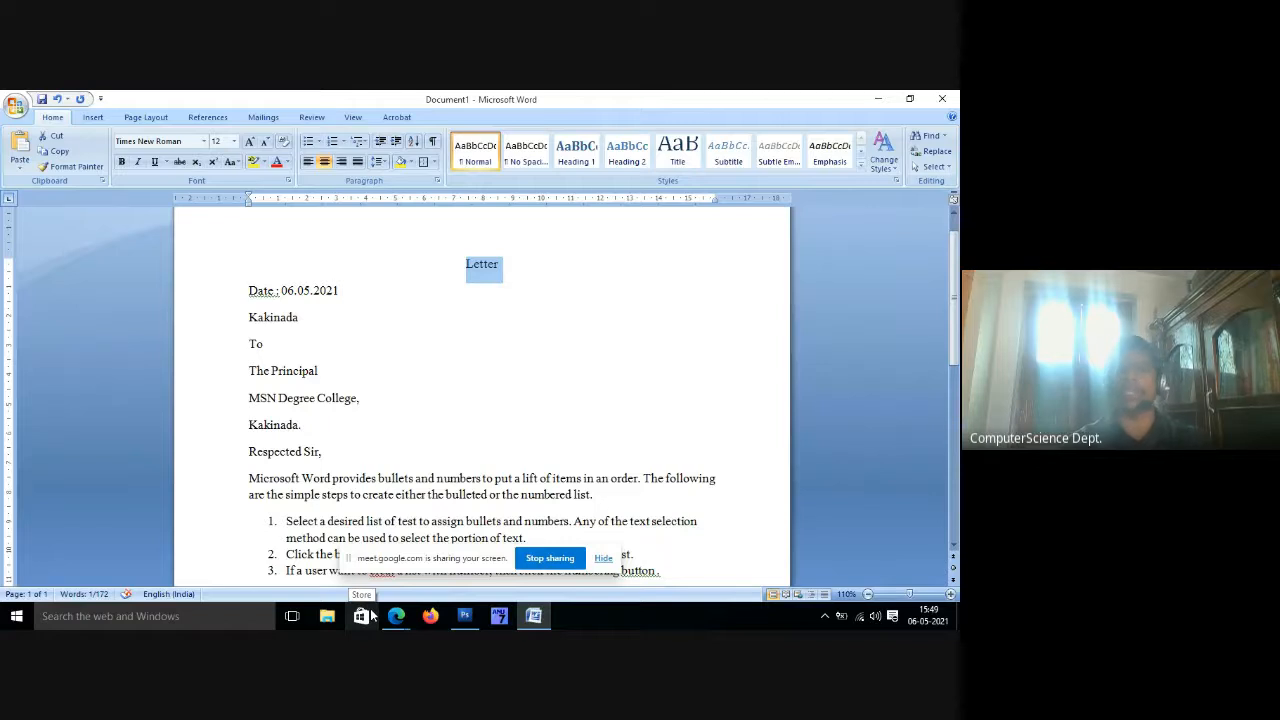
{"action": "left_click", "coordinate": [234, 141]}
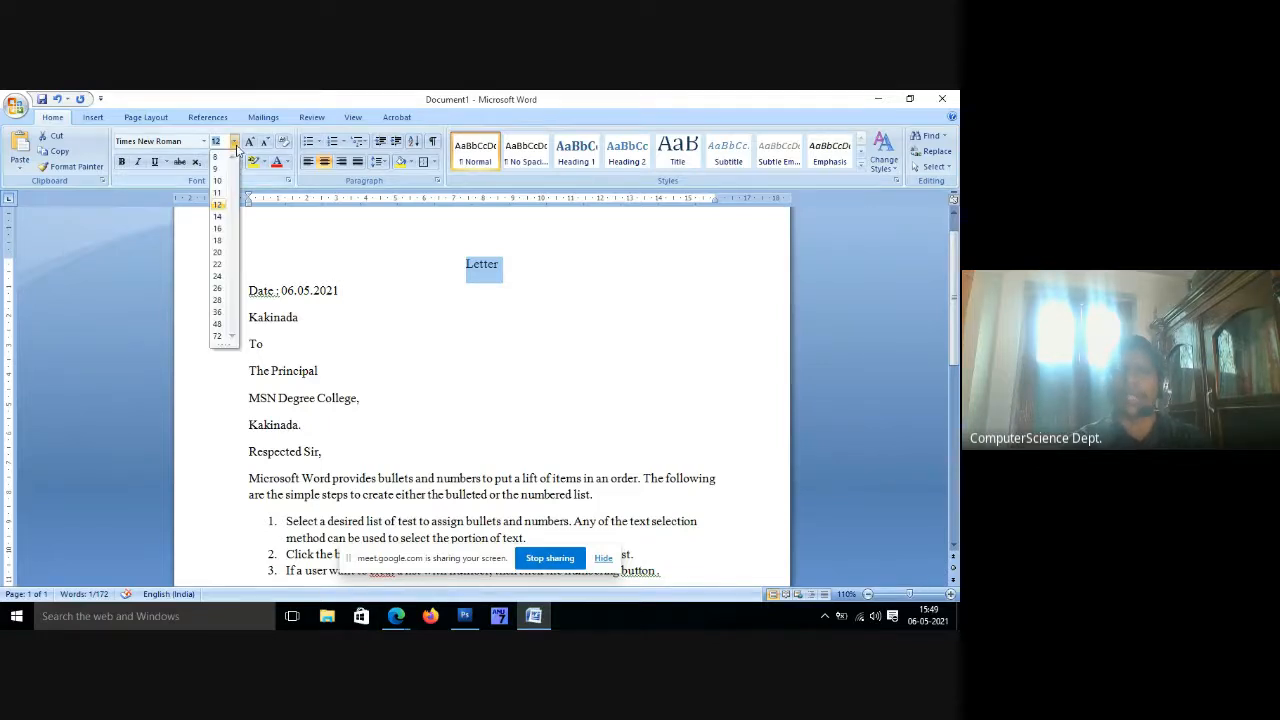
{"action": "left_click", "coordinate": [219, 254]}
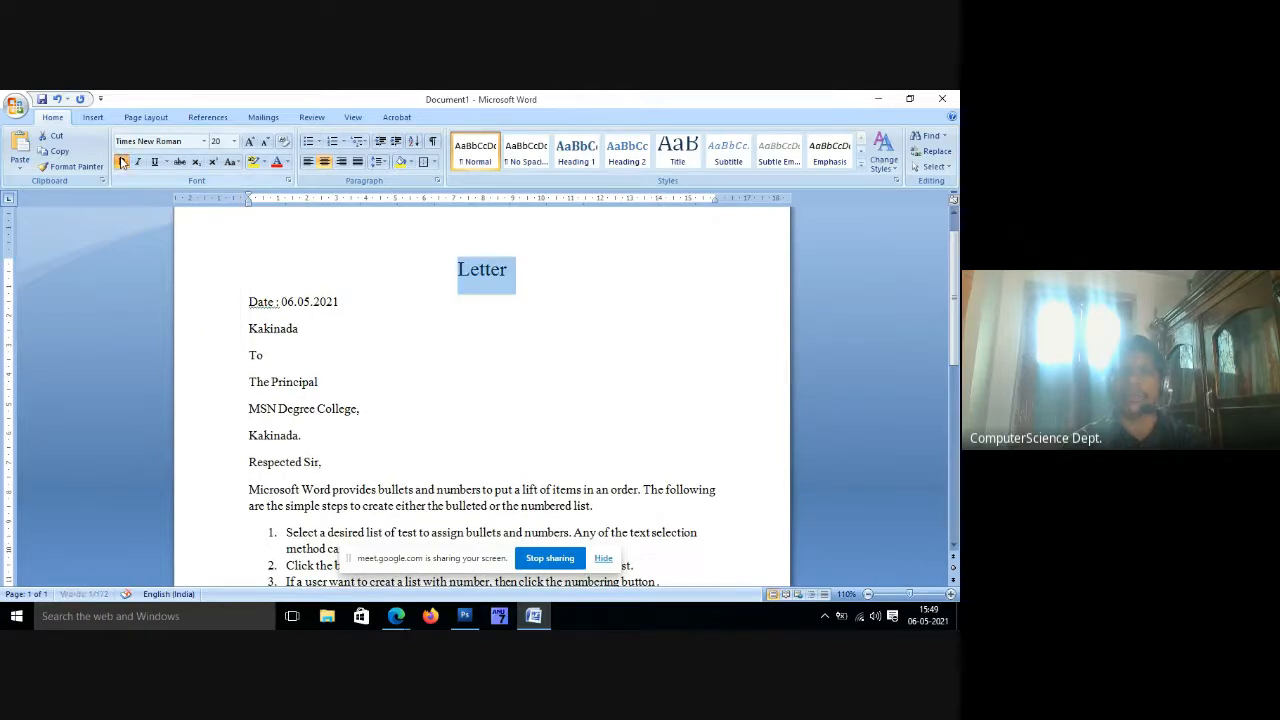
{"action": "left_click", "coordinate": [477, 274]}
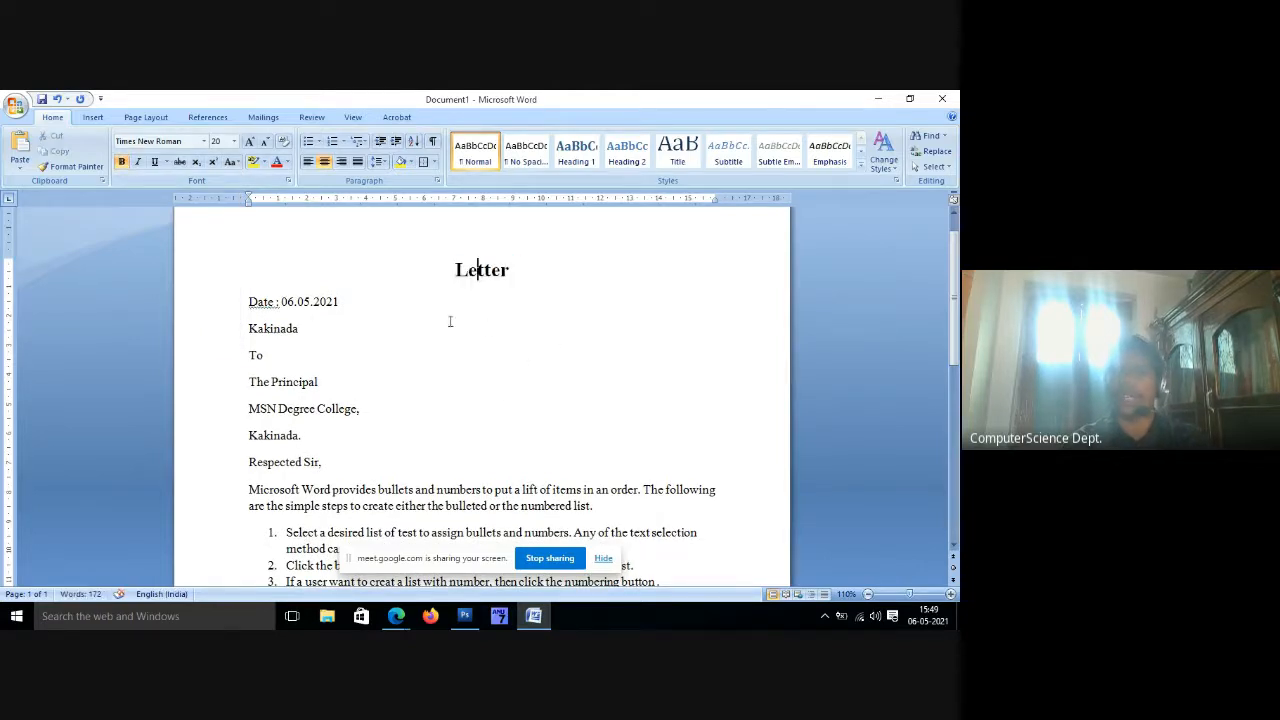
Convert the heading "Letter" to uppercase and give it a double underline.
{"action": "left_click_drag", "start_coordinate": [516, 272], "coordinate": [448, 275]}
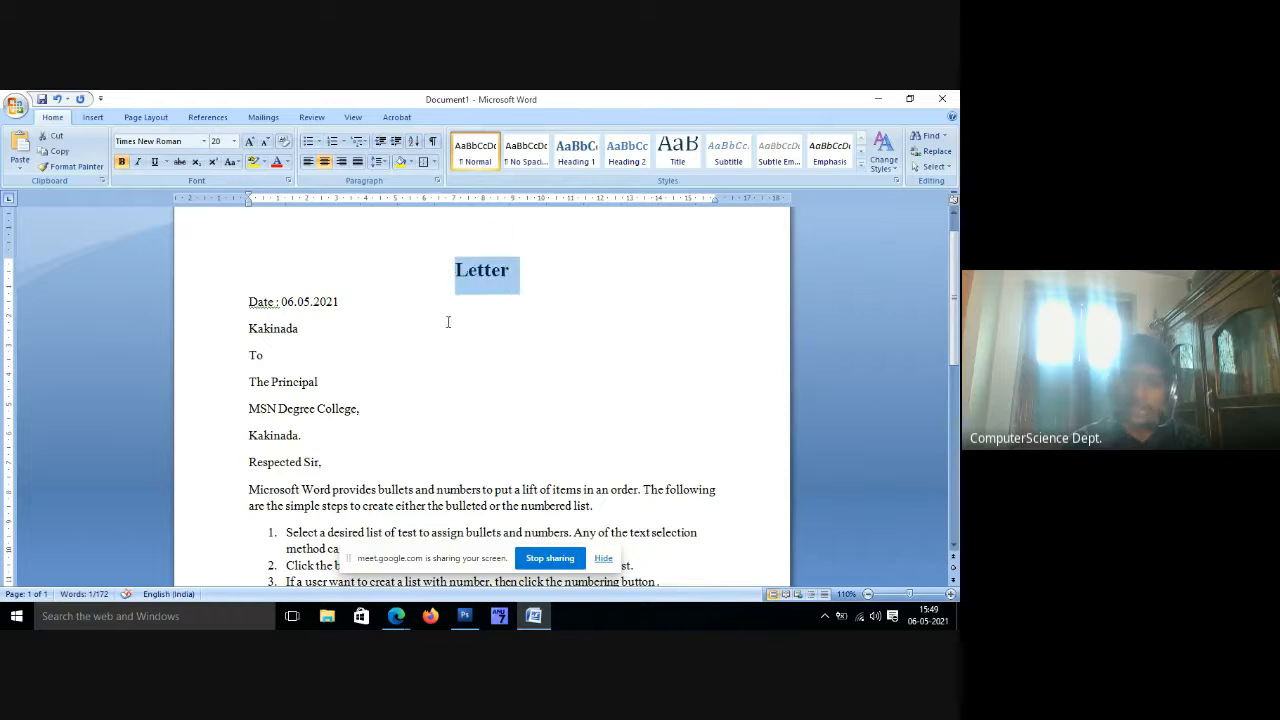
{"action": "left_click", "coordinate": [230, 161]}
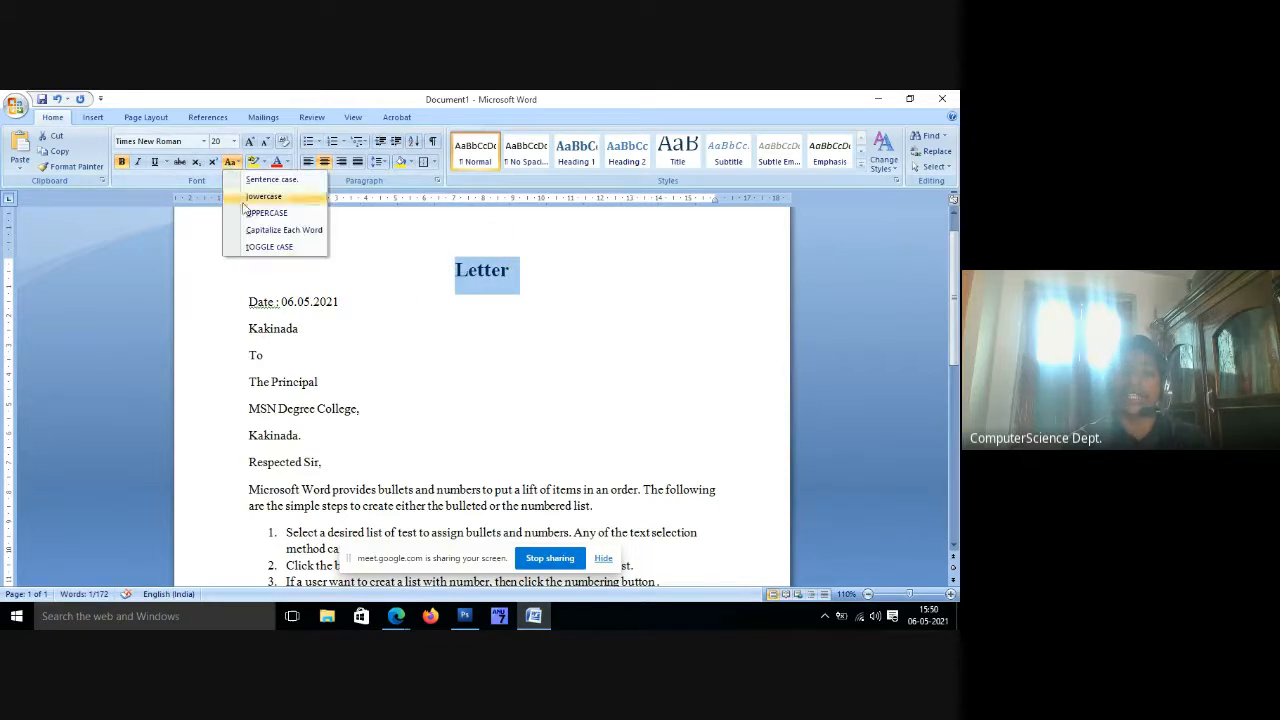
{"action": "left_click", "coordinate": [264, 213]}
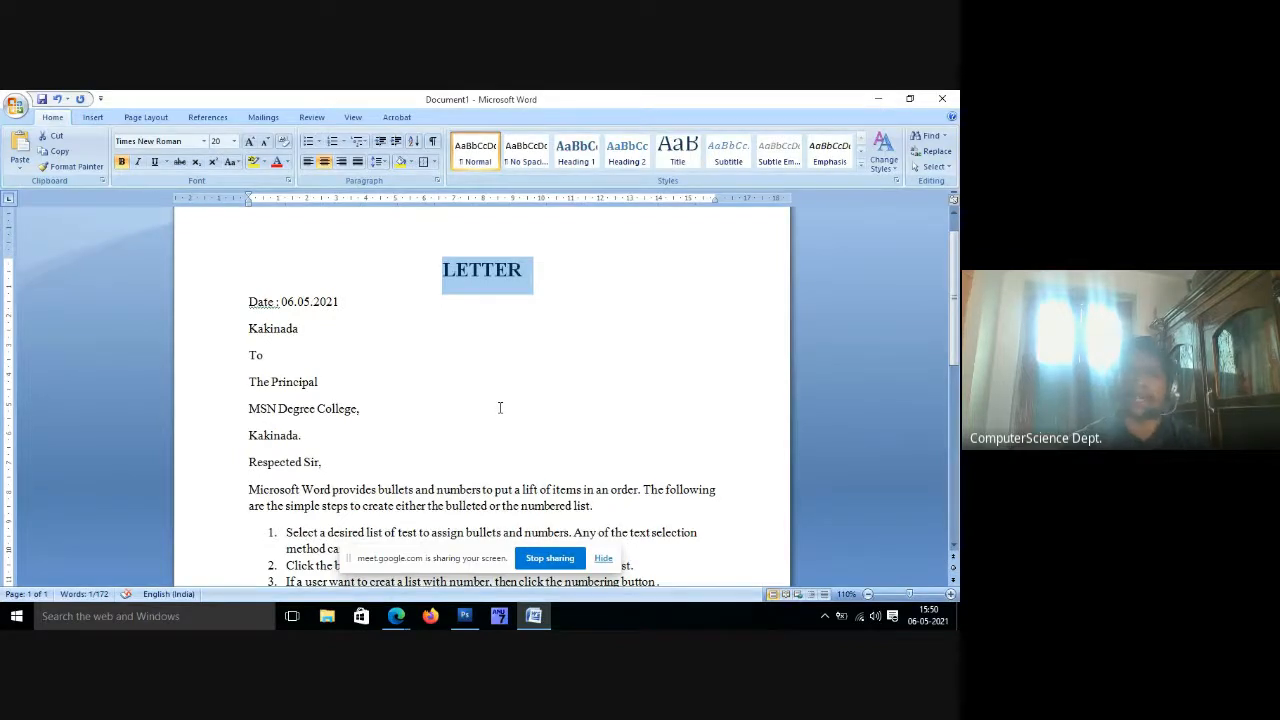
{"action": "left_click", "coordinate": [166, 161]}
{"action": "left_click", "coordinate": [190, 219]}
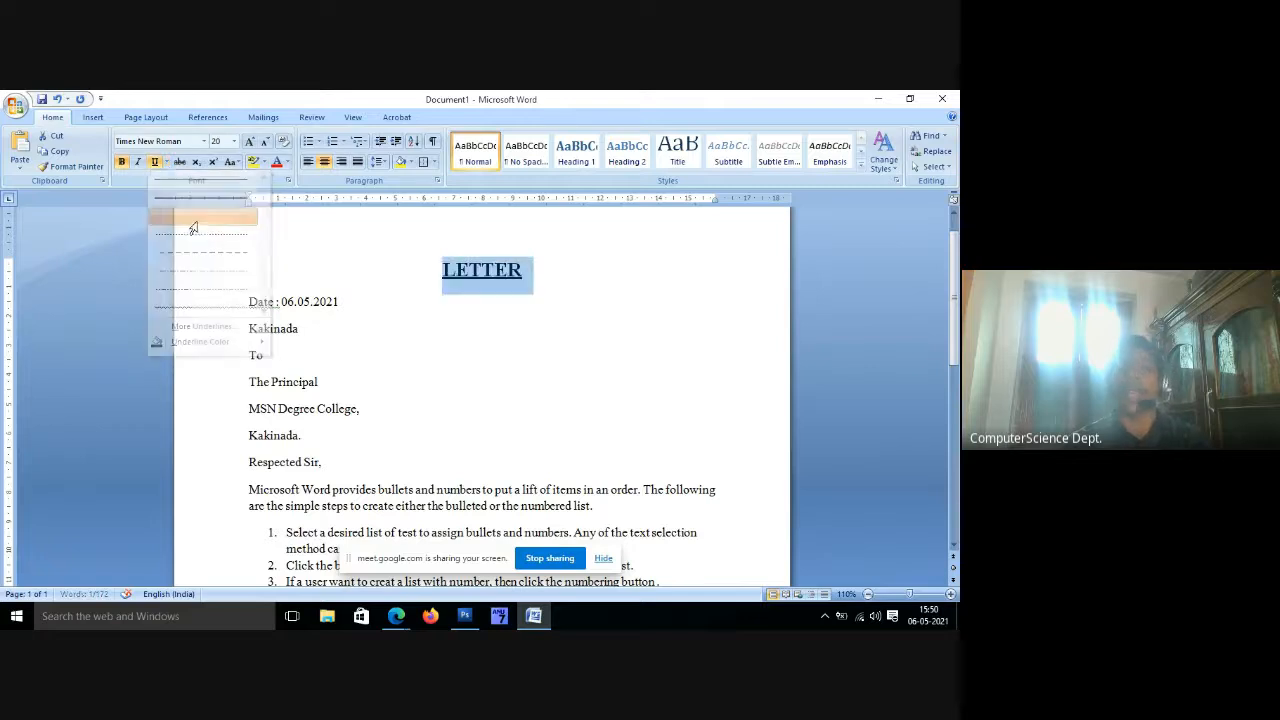
{"action": "left_click", "coordinate": [166, 161]}
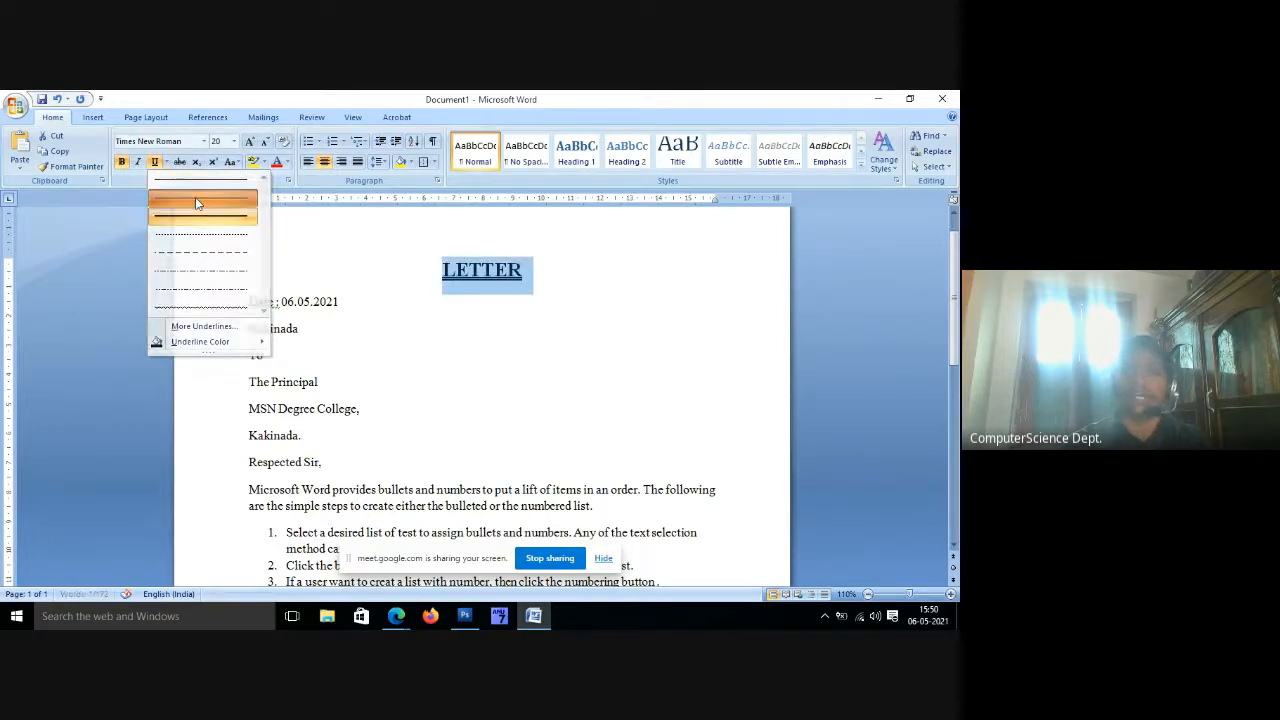
{"action": "left_click", "coordinate": [195, 197]}
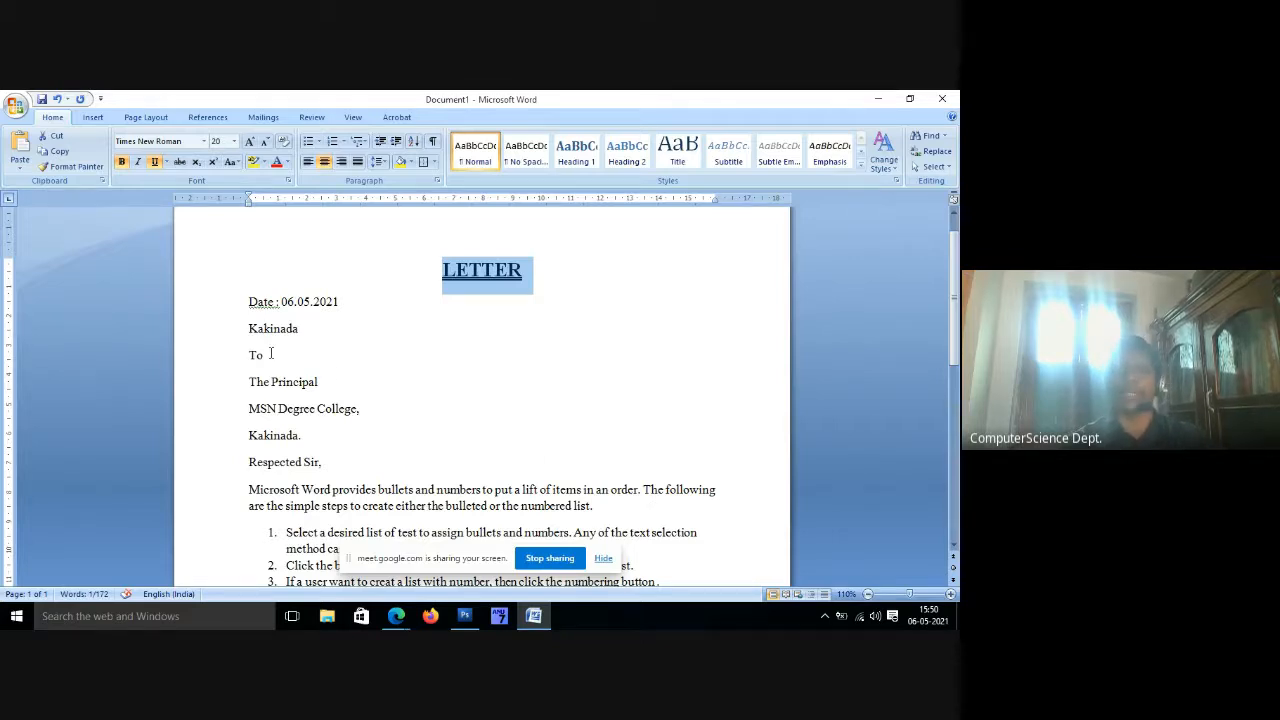
Try right-aligning the date and place lines, and try shifting the date line across with leading spaces.
{"action": "left_click_drag", "start_coordinate": [248, 301], "coordinate": [299, 333]}
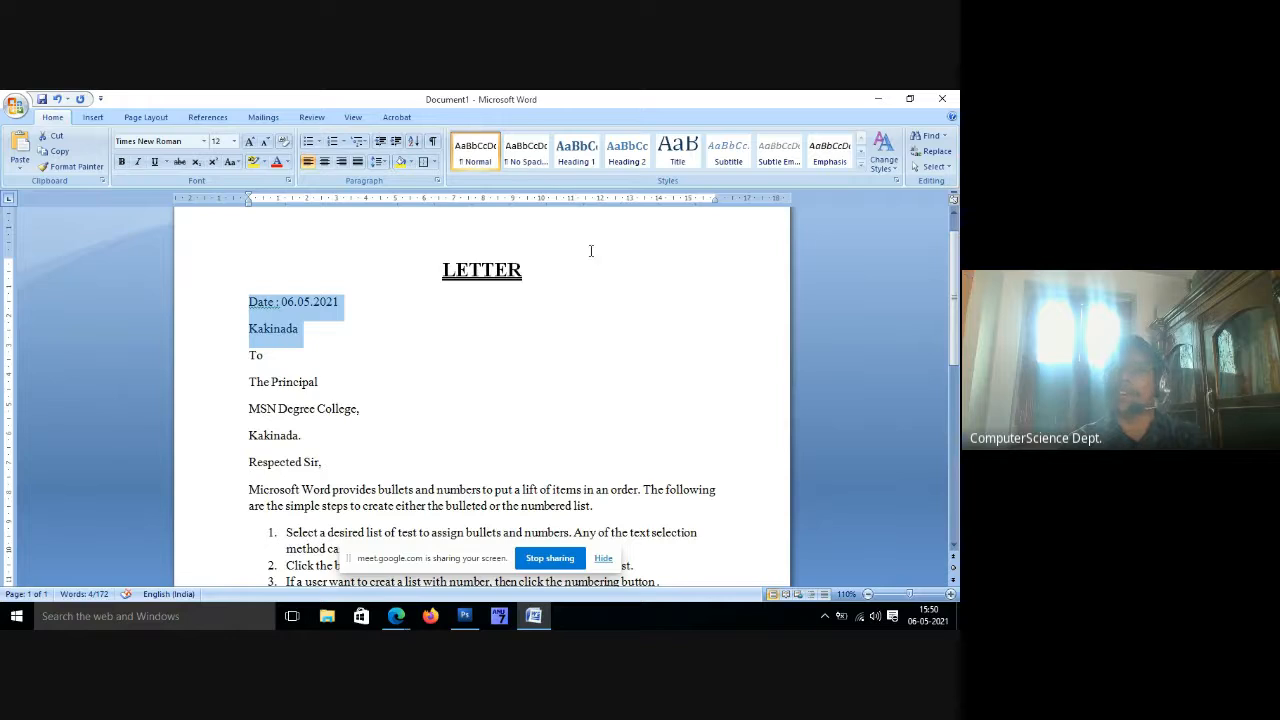
{"action": "left_click", "coordinate": [341, 161]}
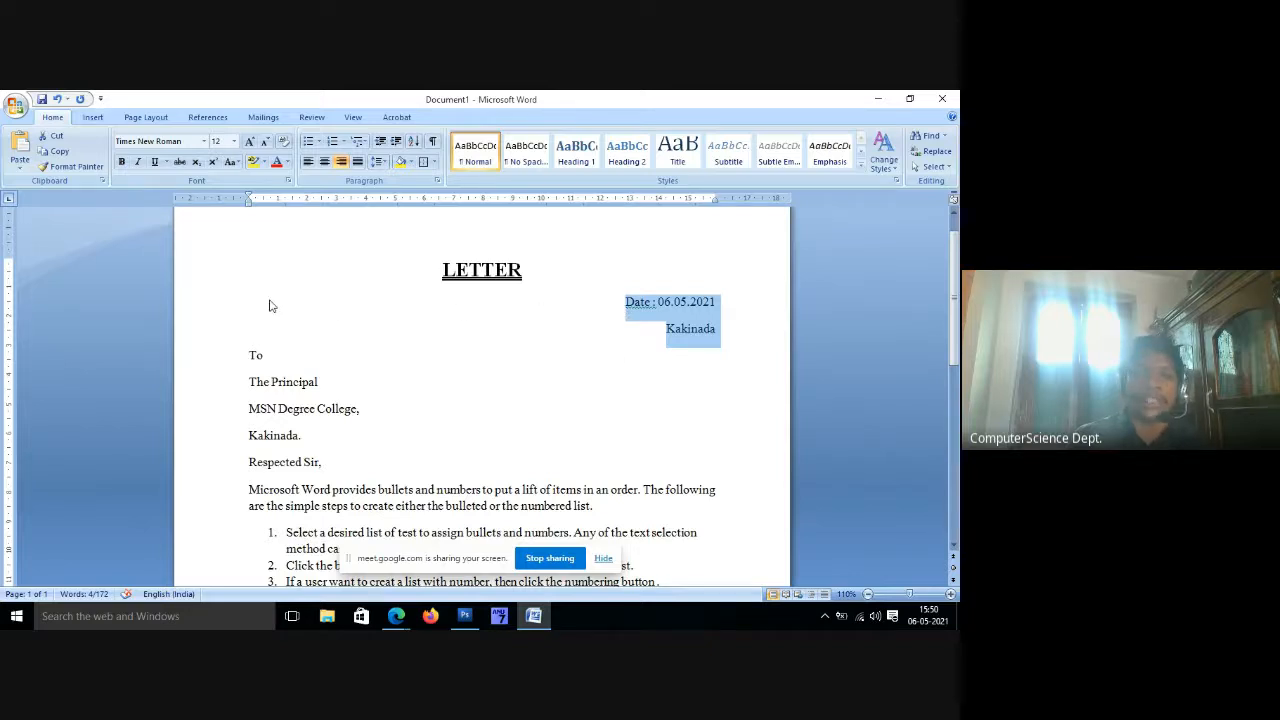
{"action": "left_click", "coordinate": [309, 162]}
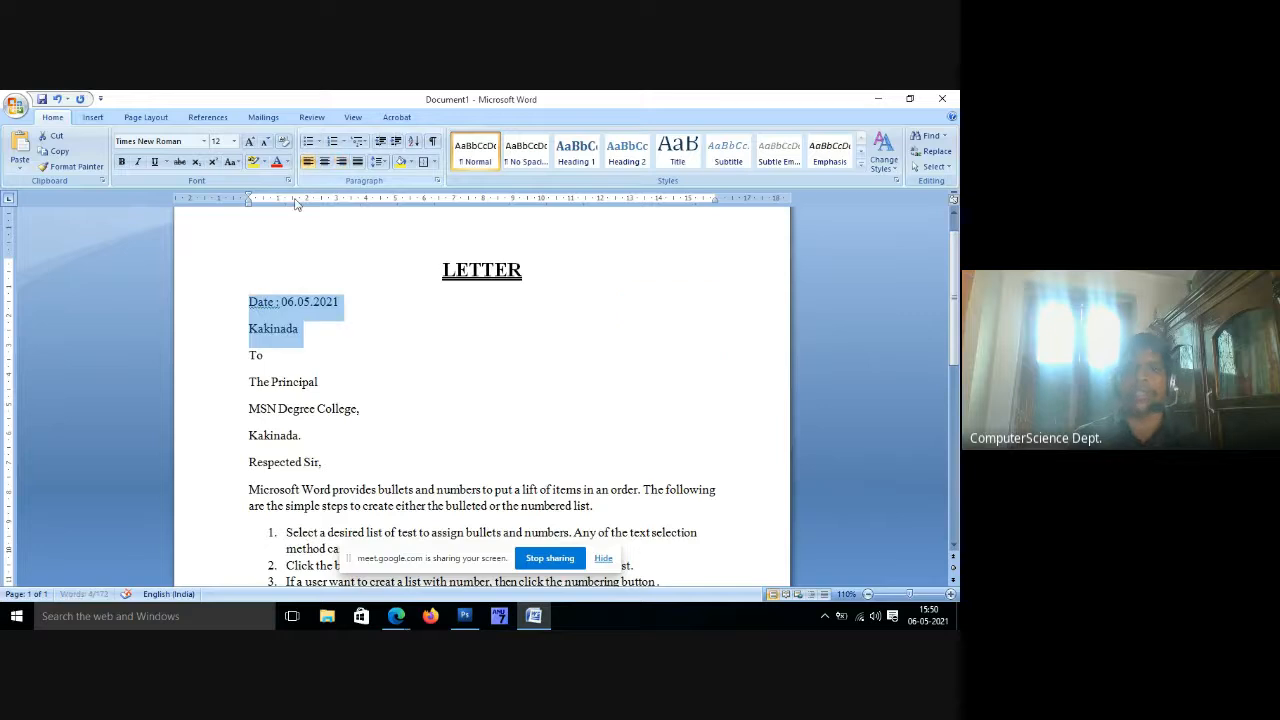
{"action": "left_click", "coordinate": [242, 302]}
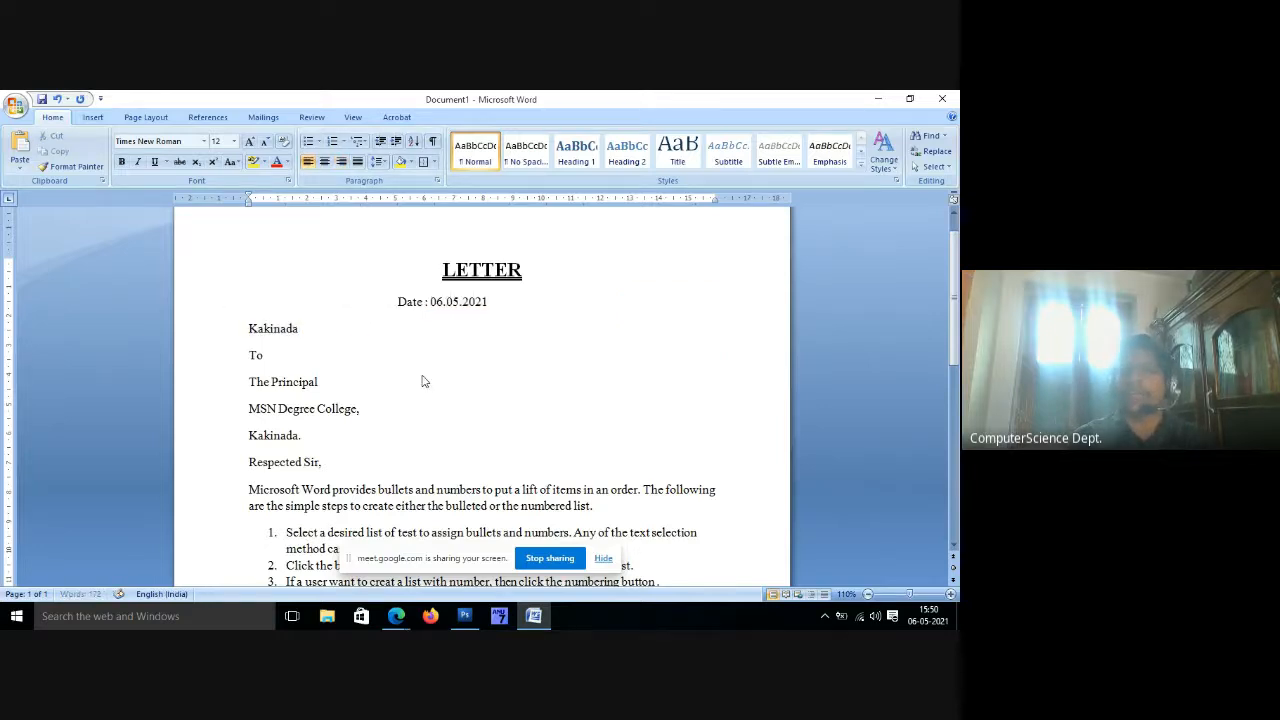
{"action": "key", "text": "shift+Home"}
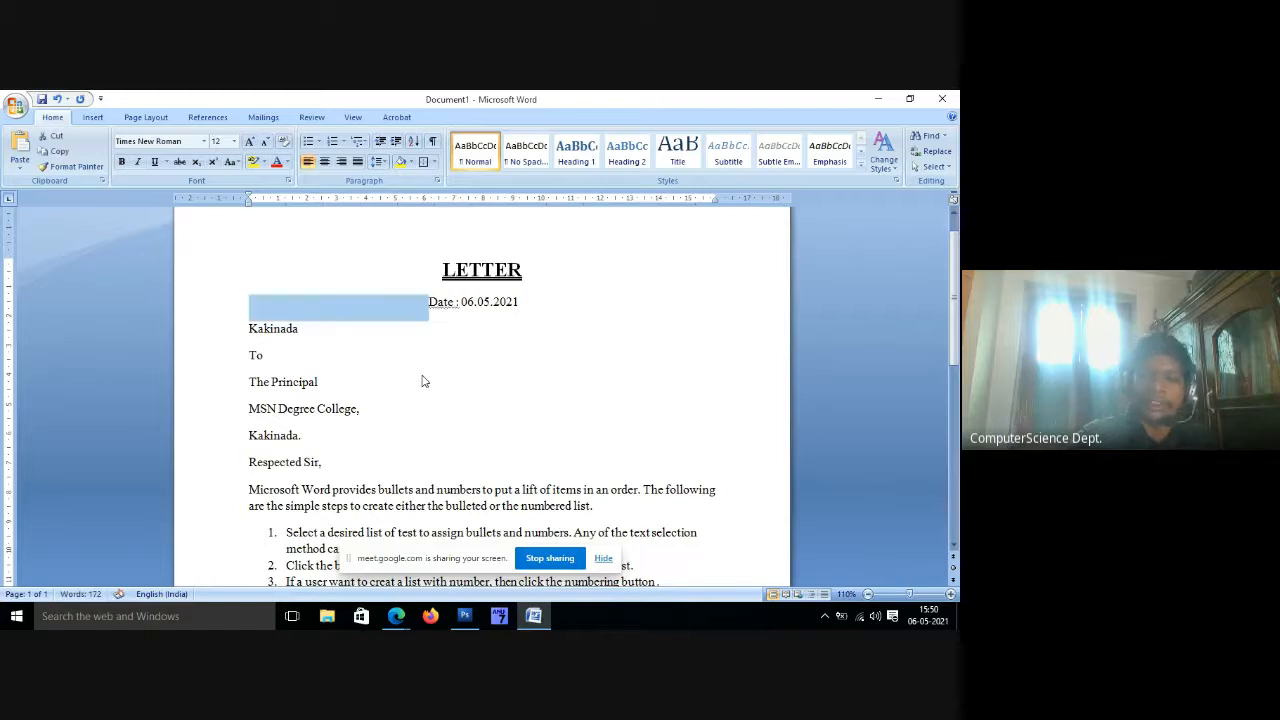
{"action": "key", "text": "Delete"}
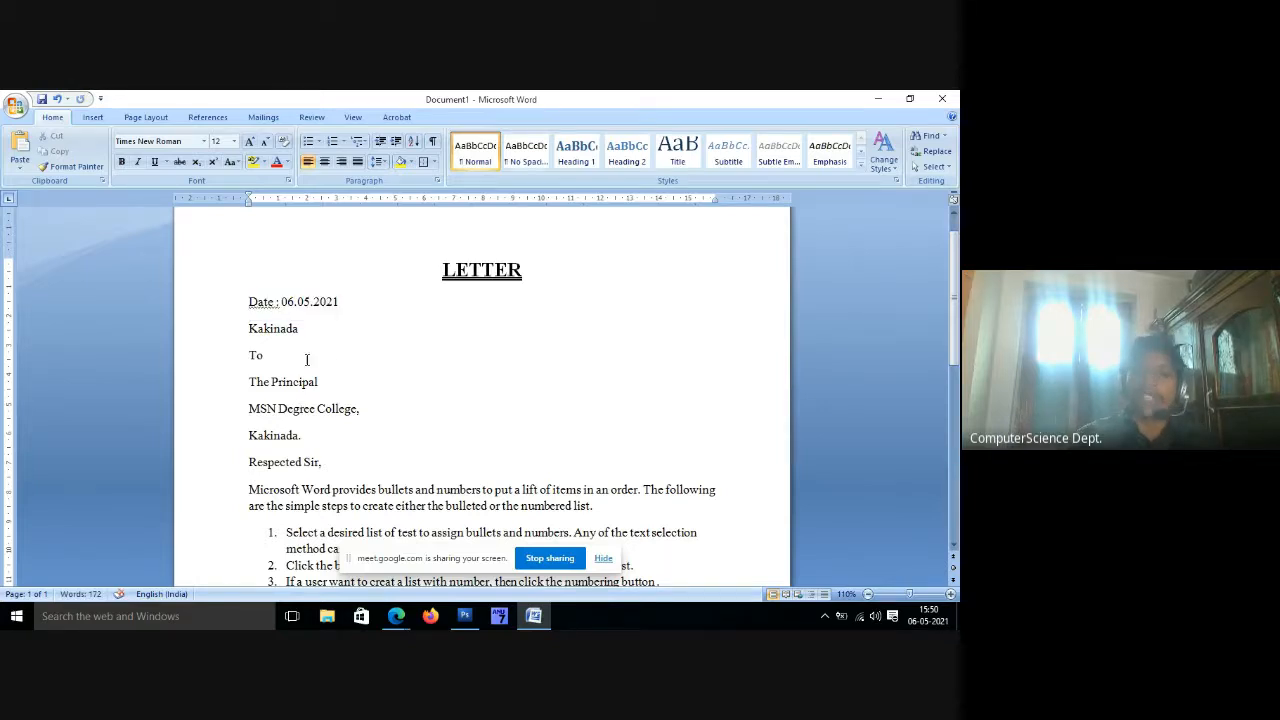
Indent the date line and the "Kakinada" line below it by 12 cm from the left.
{"action": "left_click_drag", "start_coordinate": [302, 330], "coordinate": [247, 301]}
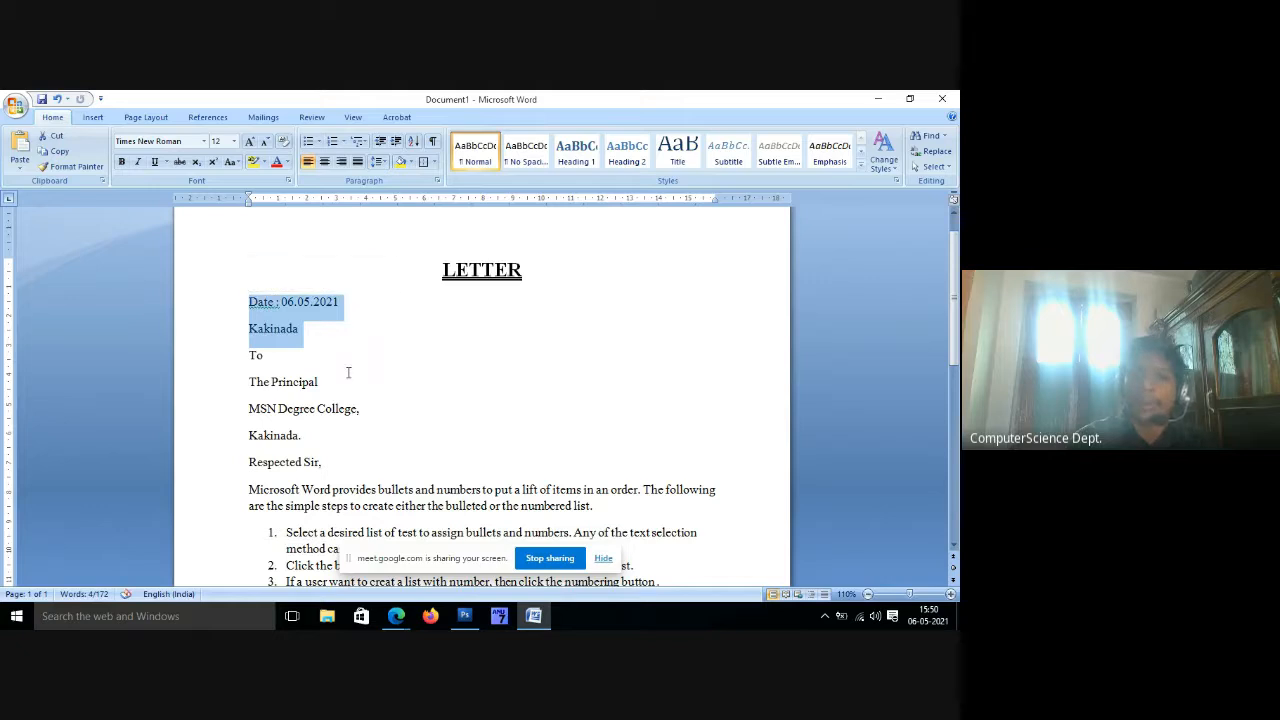
{"action": "left_click", "coordinate": [436, 180]}
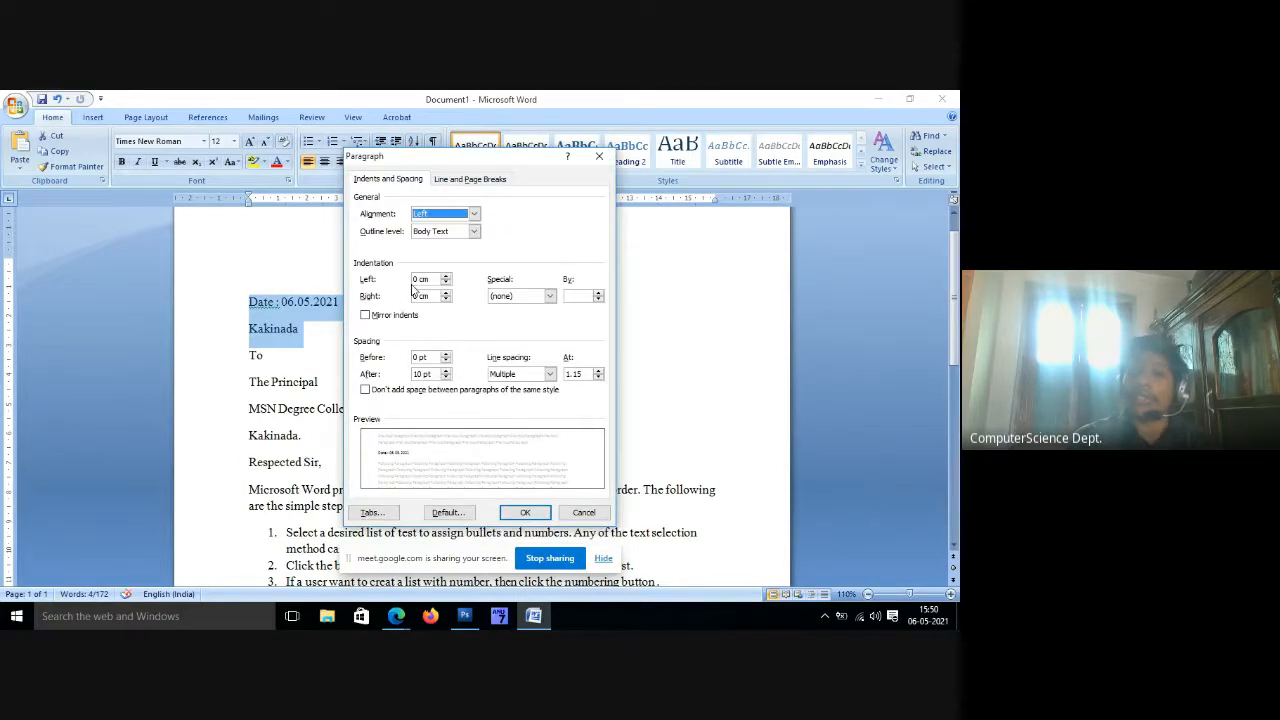
{"action": "left_click_drag", "start_coordinate": [516, 162], "coordinate": [590, 347]}
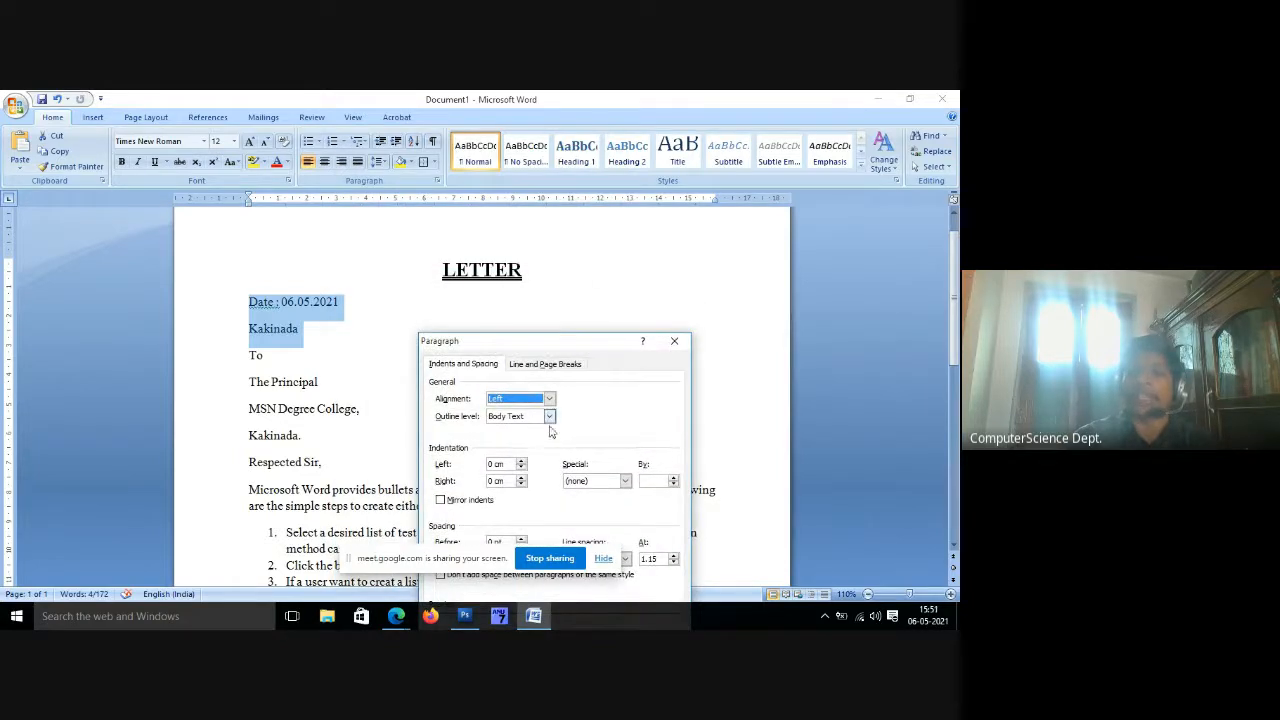
{"action": "left_click", "coordinate": [491, 464]}
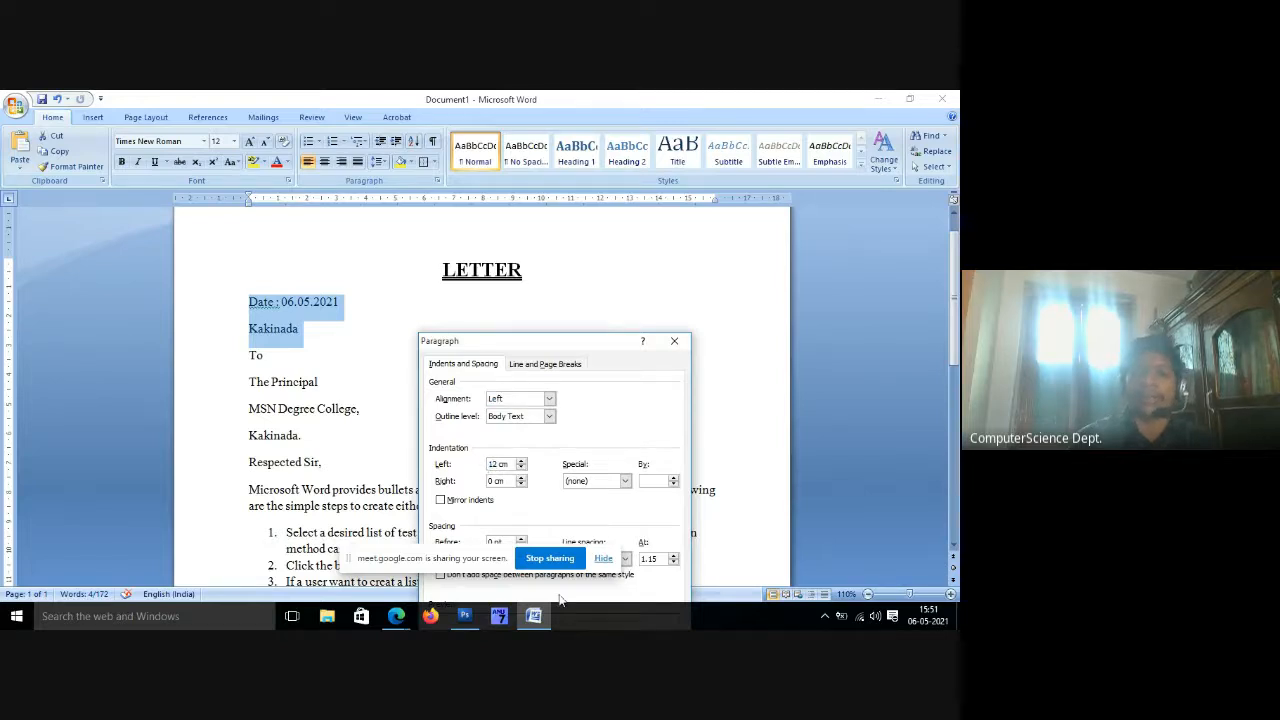
{"action": "left_click_drag", "start_coordinate": [580, 345], "coordinate": [775, 236]}
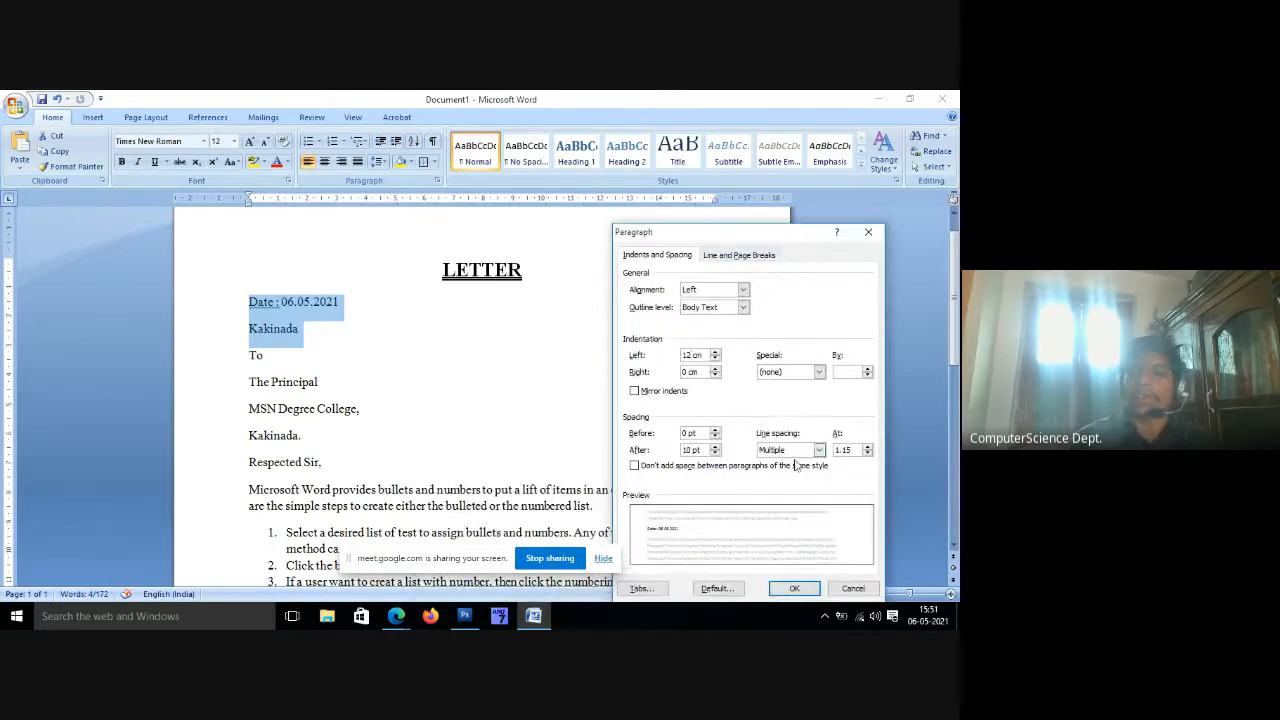
{"action": "left_click", "coordinate": [794, 588]}
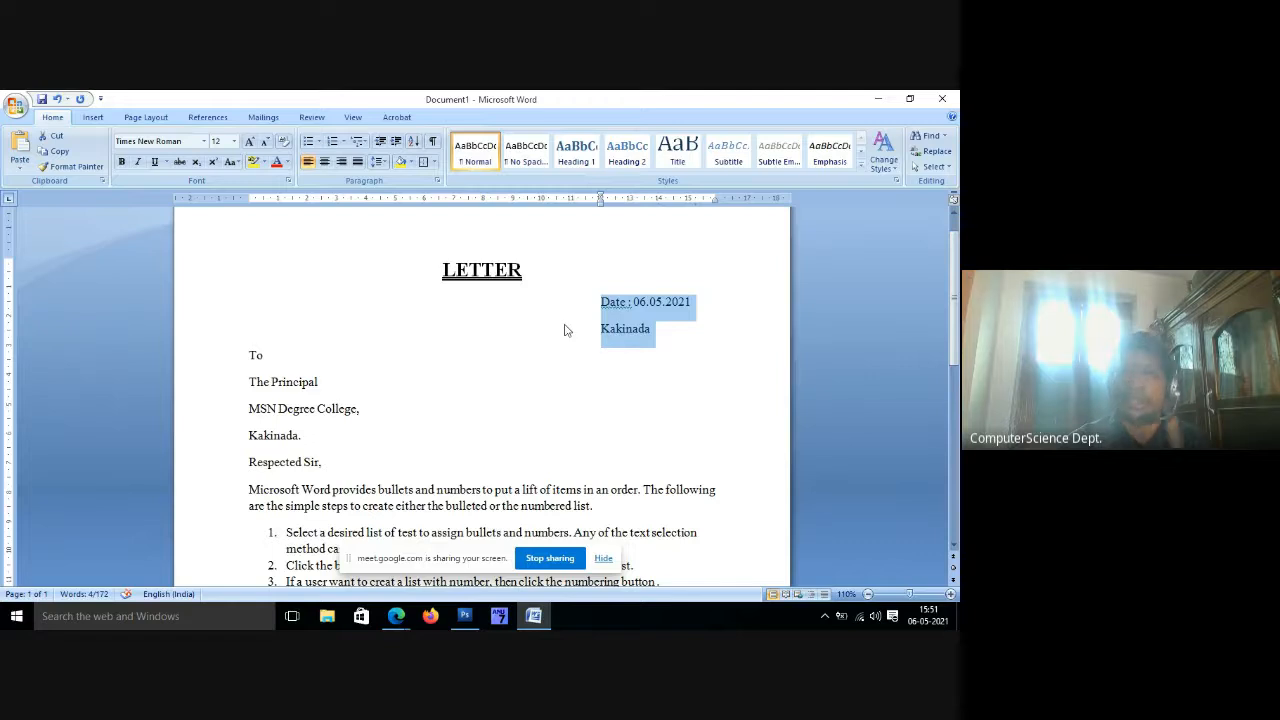
Set the paragraph spacing before "Respected Sir," to 12 pt and raise its spacing after by one increment.
{"action": "scroll", "coordinate": [372, 419], "scroll_direction": "down", "scroll_amount": 1}
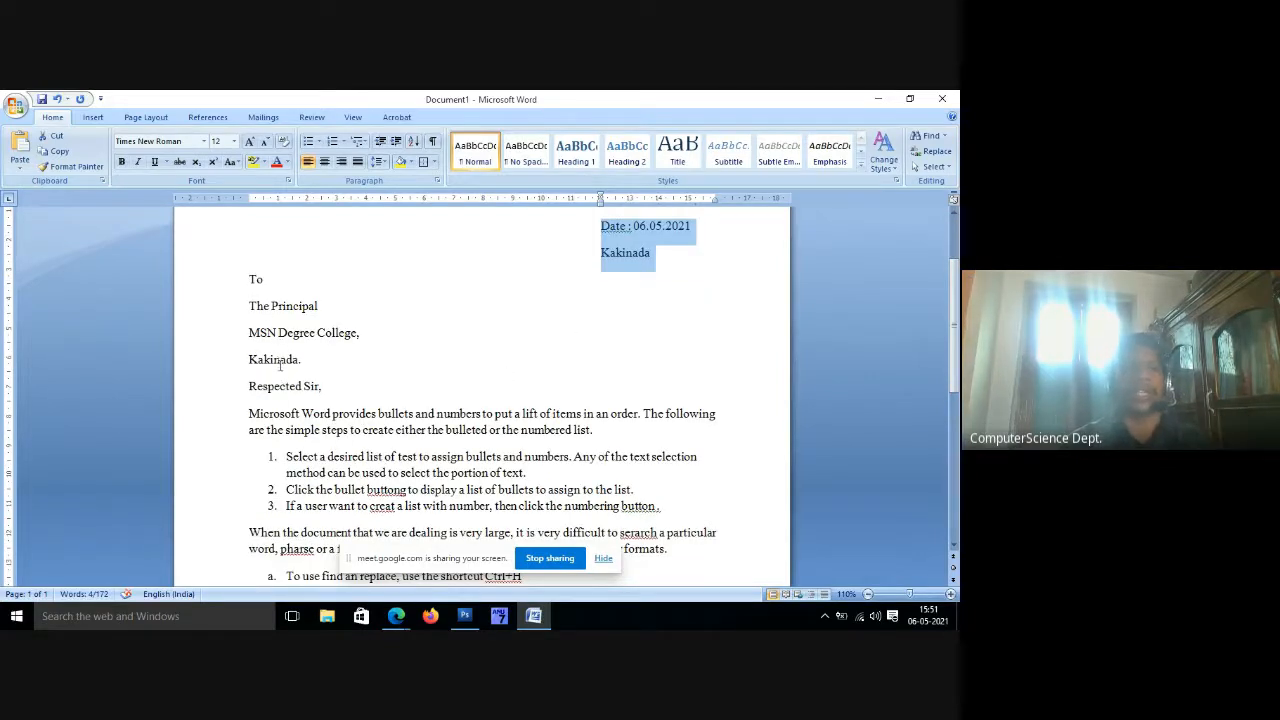
{"action": "left_click_drag", "start_coordinate": [245, 383], "coordinate": [324, 389]}
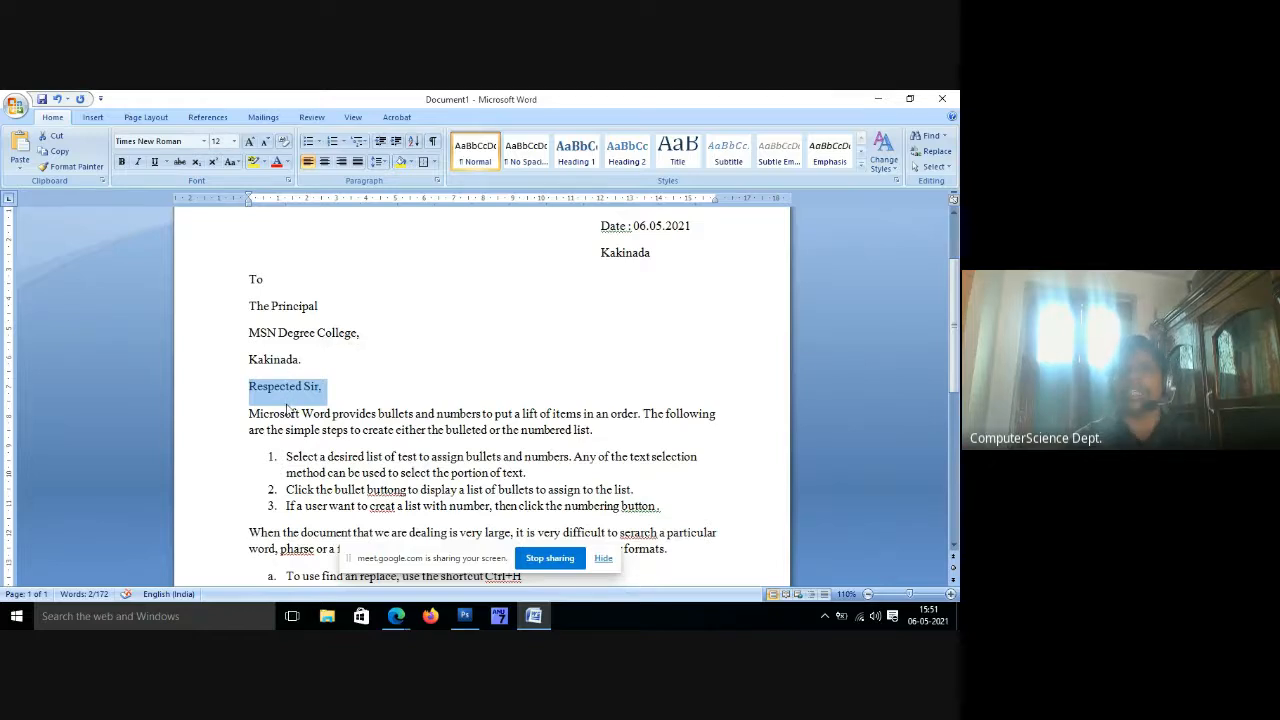
{"action": "left_click", "coordinate": [438, 180]}
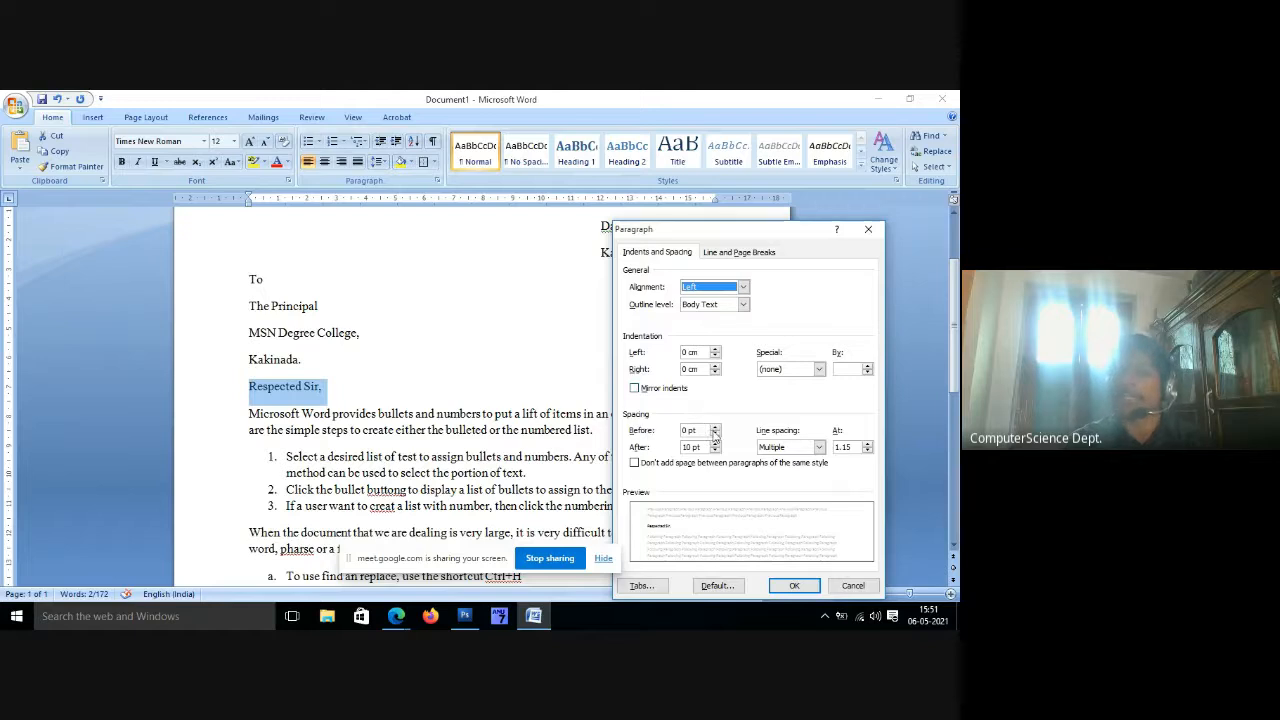
{"action": "left_click", "coordinate": [715, 427]}
{"action": "left_click", "coordinate": [715, 427]}
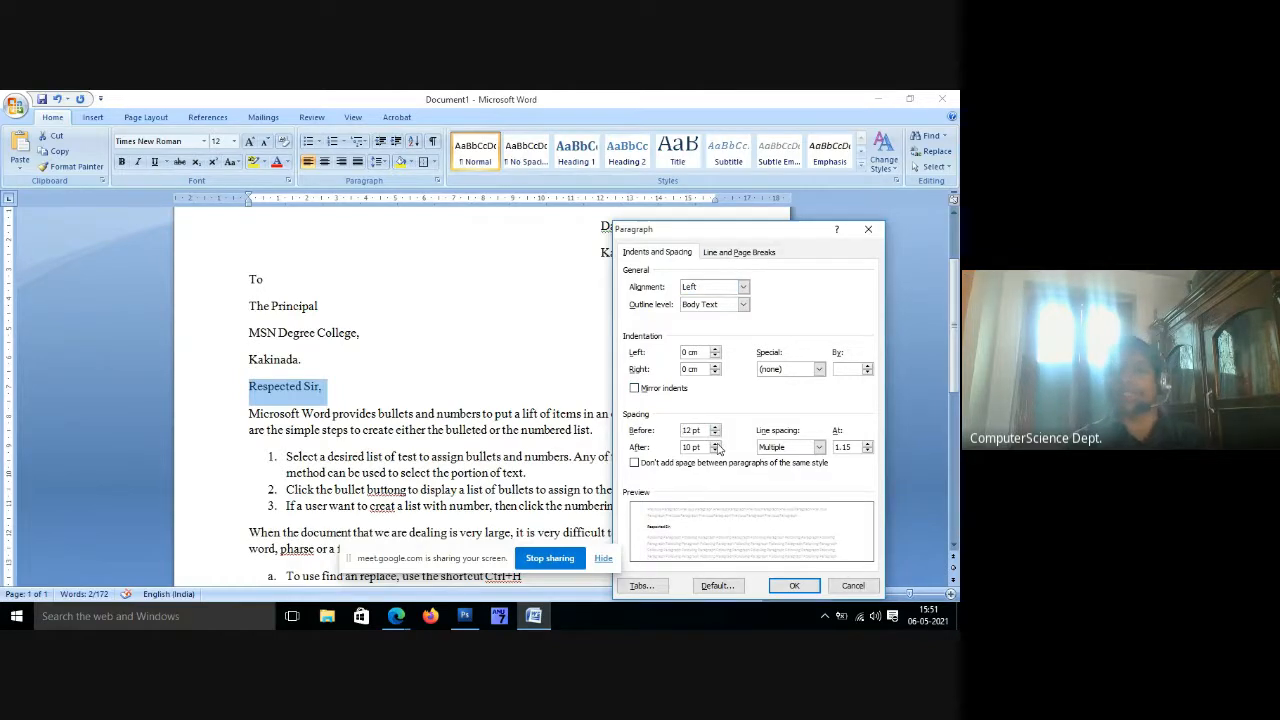
{"action": "left_click", "coordinate": [715, 444]}
{"action": "left_click", "coordinate": [789, 587]}
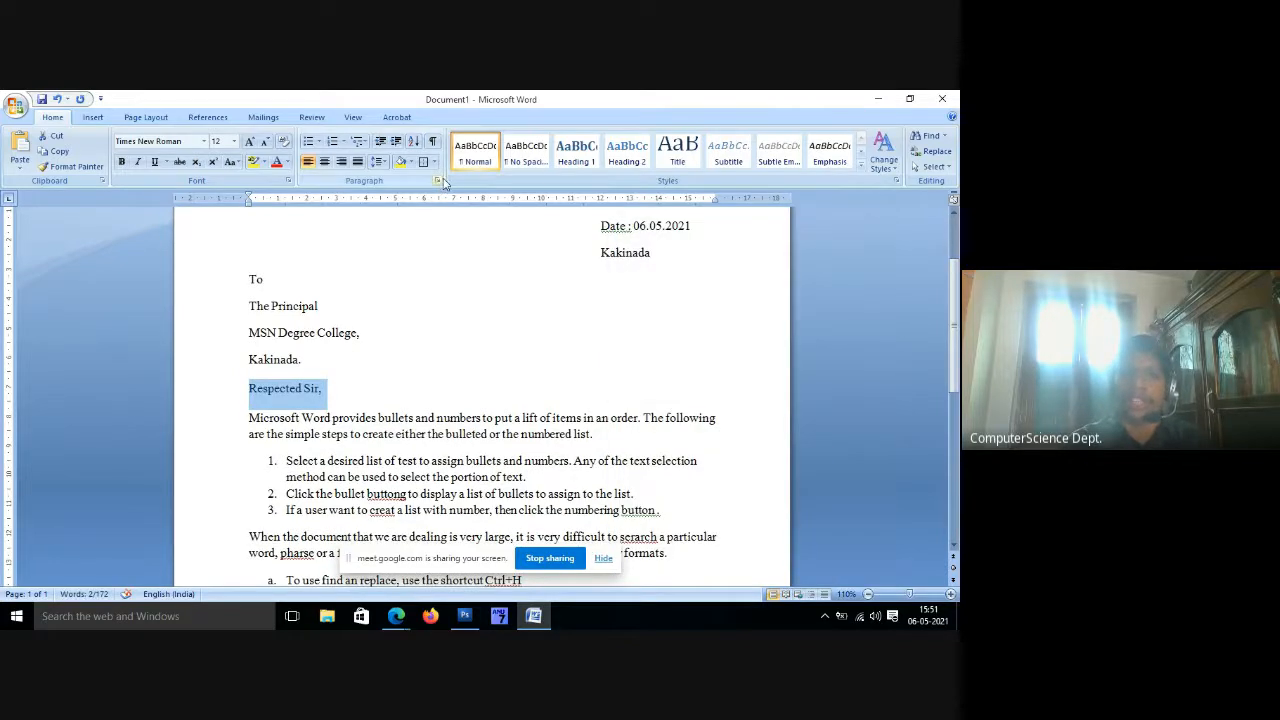
Set the paragraph spacing before and after to 0 pt for all text from "To" through "Student Name.".
{"action": "left_click_drag", "start_coordinate": [249, 281], "coordinate": [394, 366]}
{"action": "scroll", "coordinate": [363, 514], "scroll_direction": "down", "scroll_amount": 6}
{"action": "scroll", "coordinate": [394, 366], "scroll_direction": "up", "scroll_amount": 4}
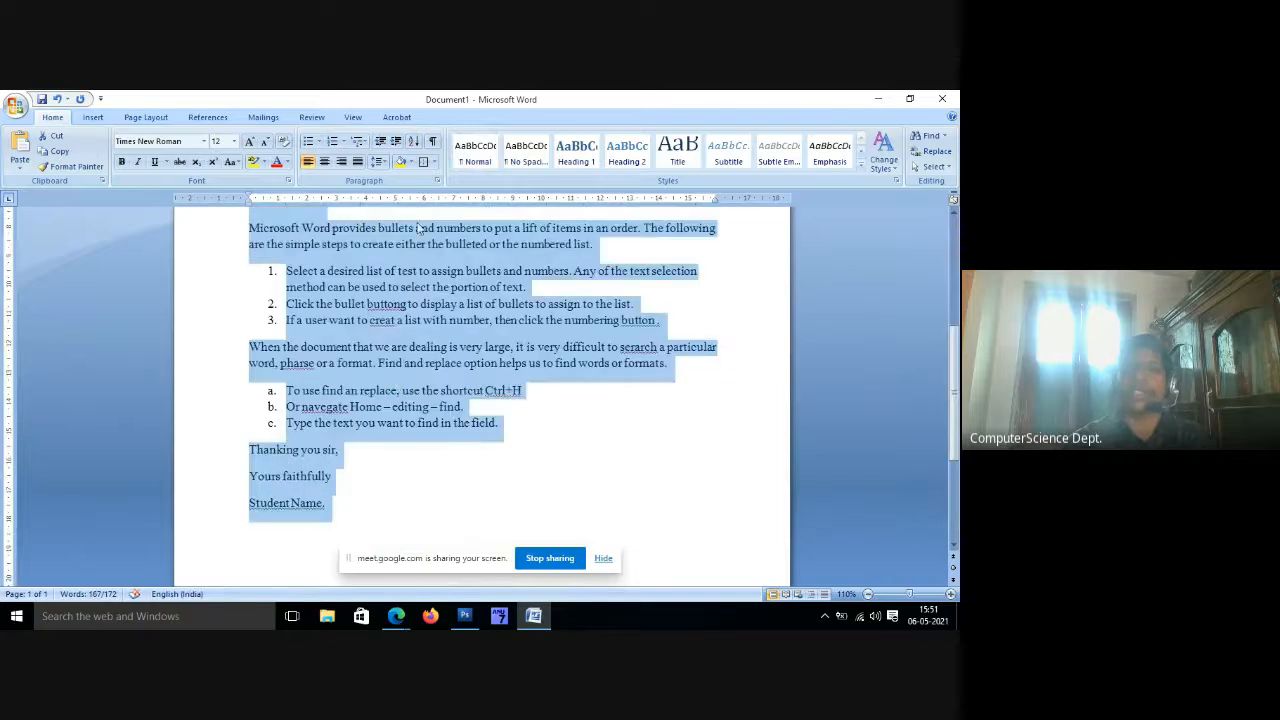
{"action": "left_click", "coordinate": [436, 180]}
{"action": "left_click", "coordinate": [716, 452]}
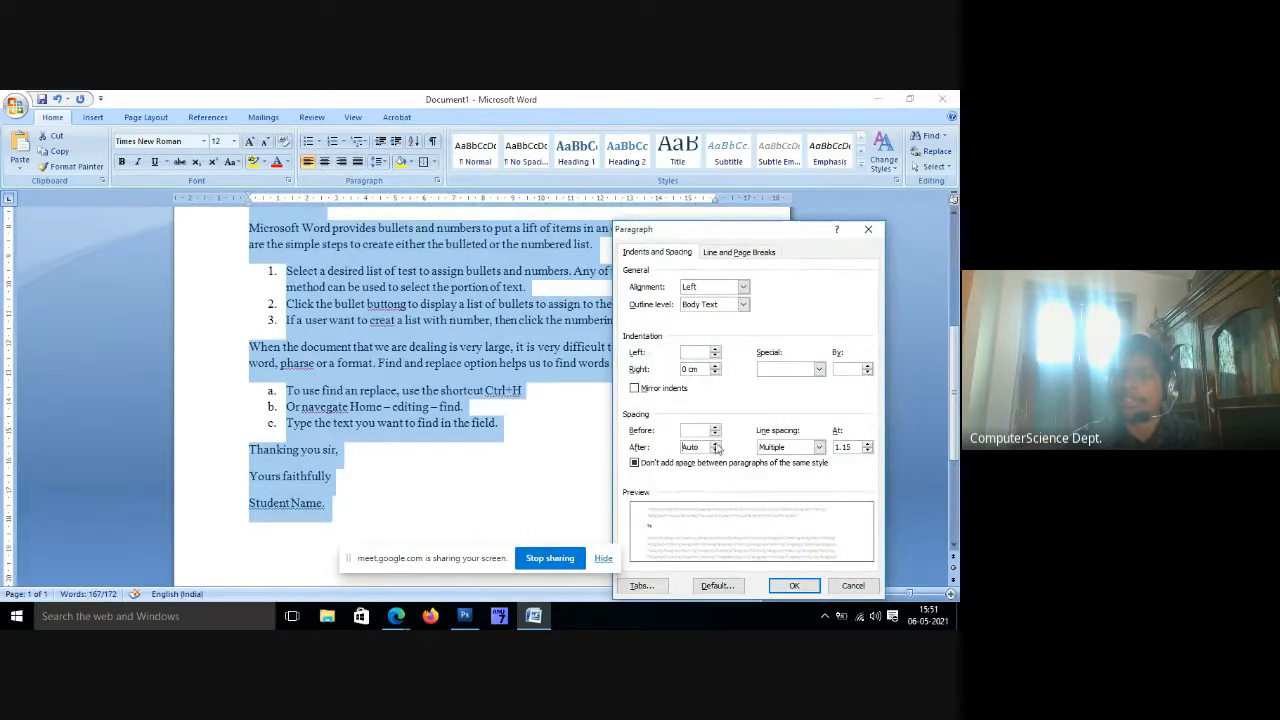
{"action": "left_click", "coordinate": [717, 432]}
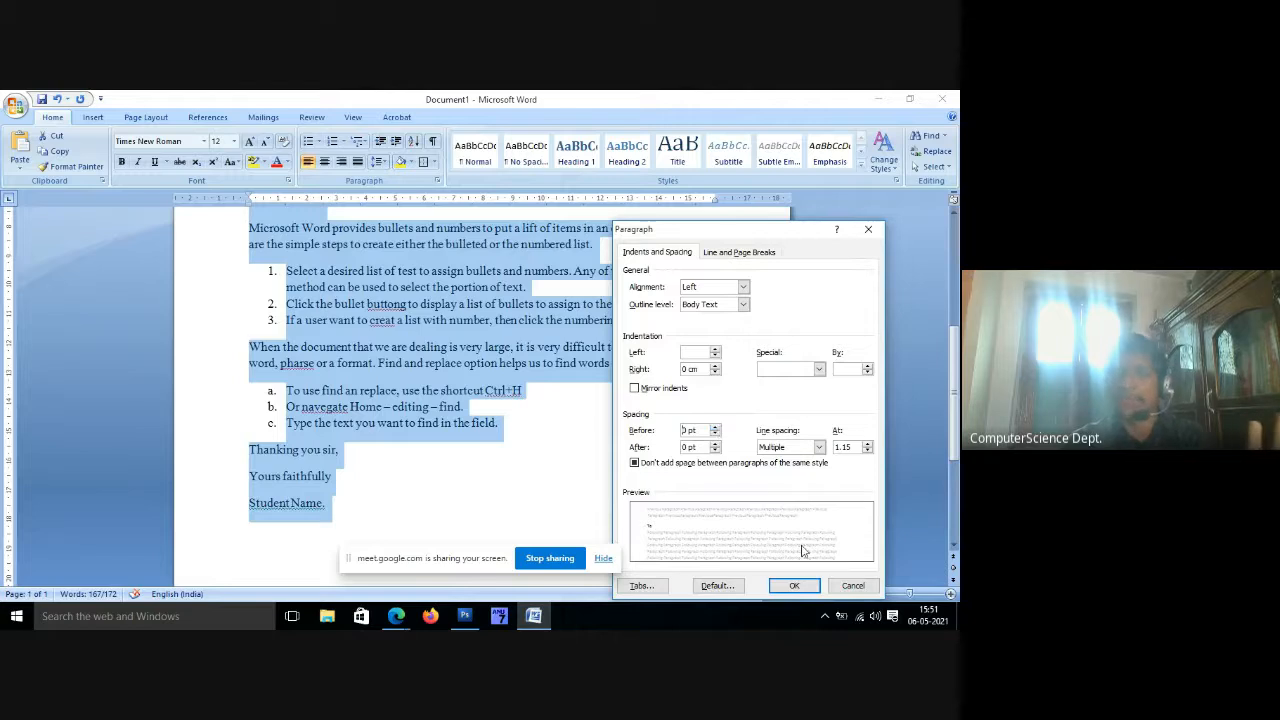
{"action": "left_click", "coordinate": [792, 585]}
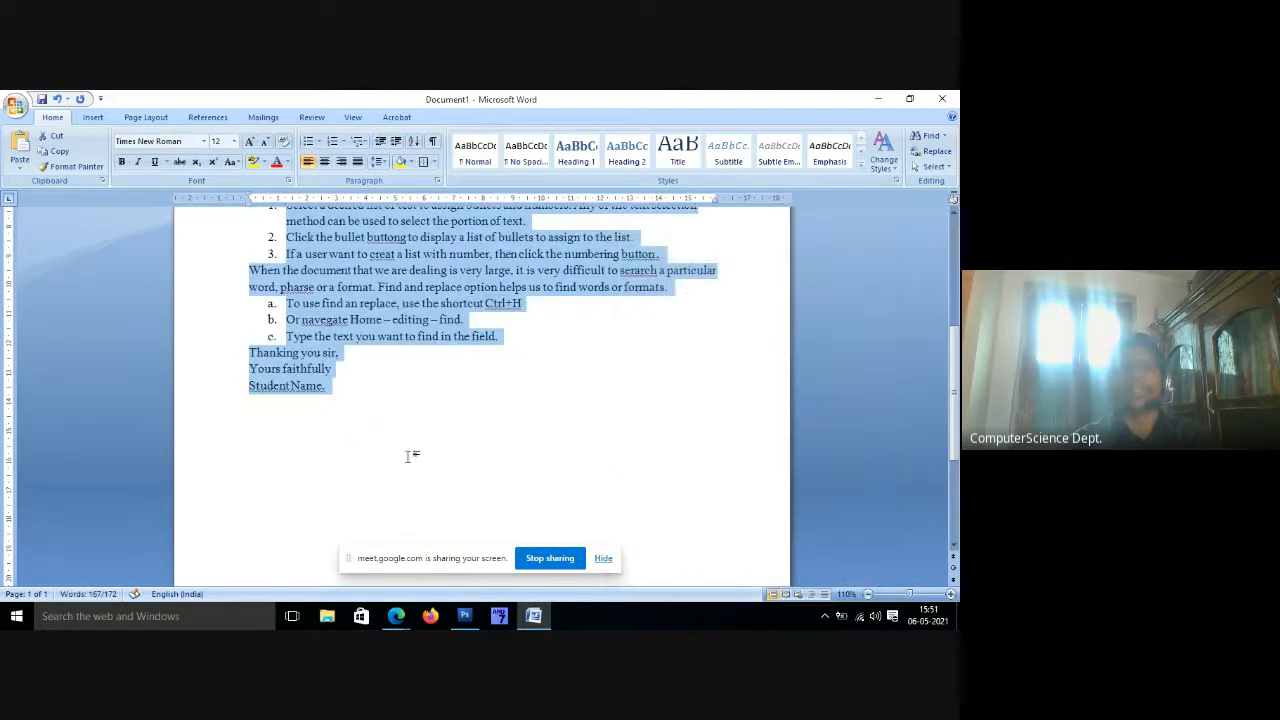
Set the paragraph spacing before and after "Respected Sir," to 18 pt.
{"action": "scroll", "coordinate": [410, 458], "scroll_direction": "up", "scroll_amount": 4}
{"action": "left_click", "coordinate": [295, 427]}
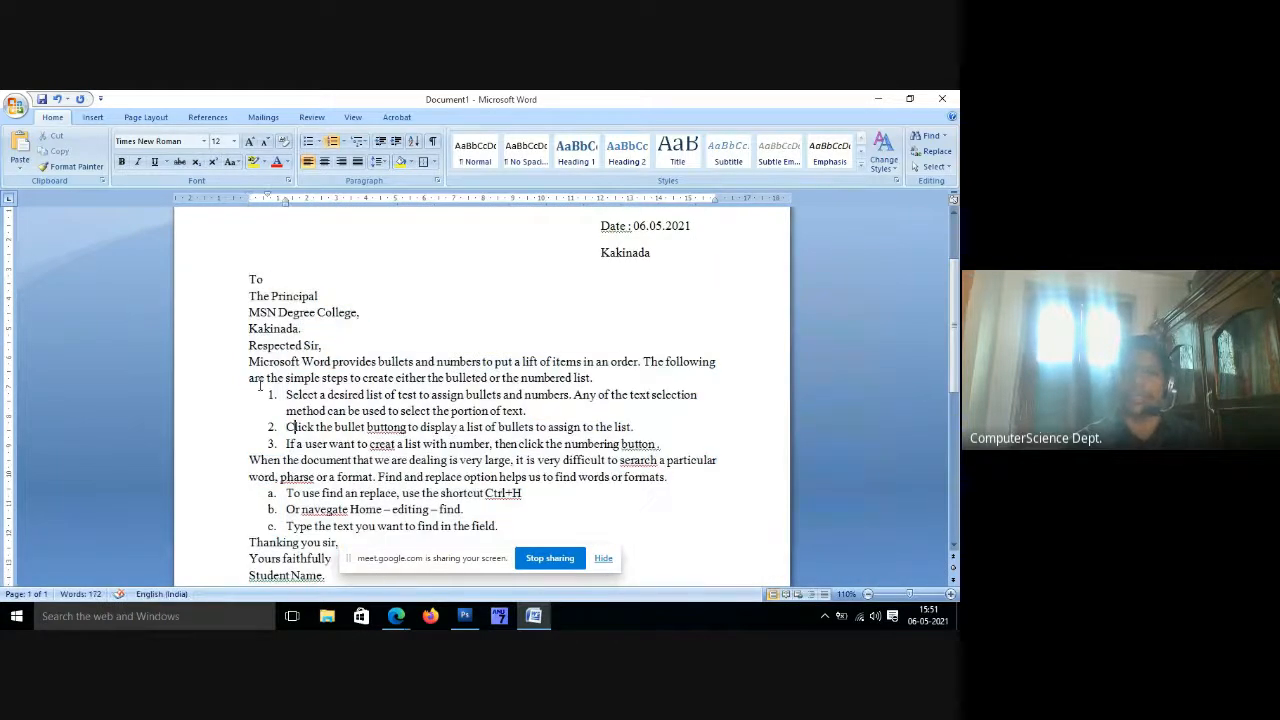
{"action": "left_click", "coordinate": [275, 346]}
{"action": "left_click", "coordinate": [328, 346], "text": "shift"}
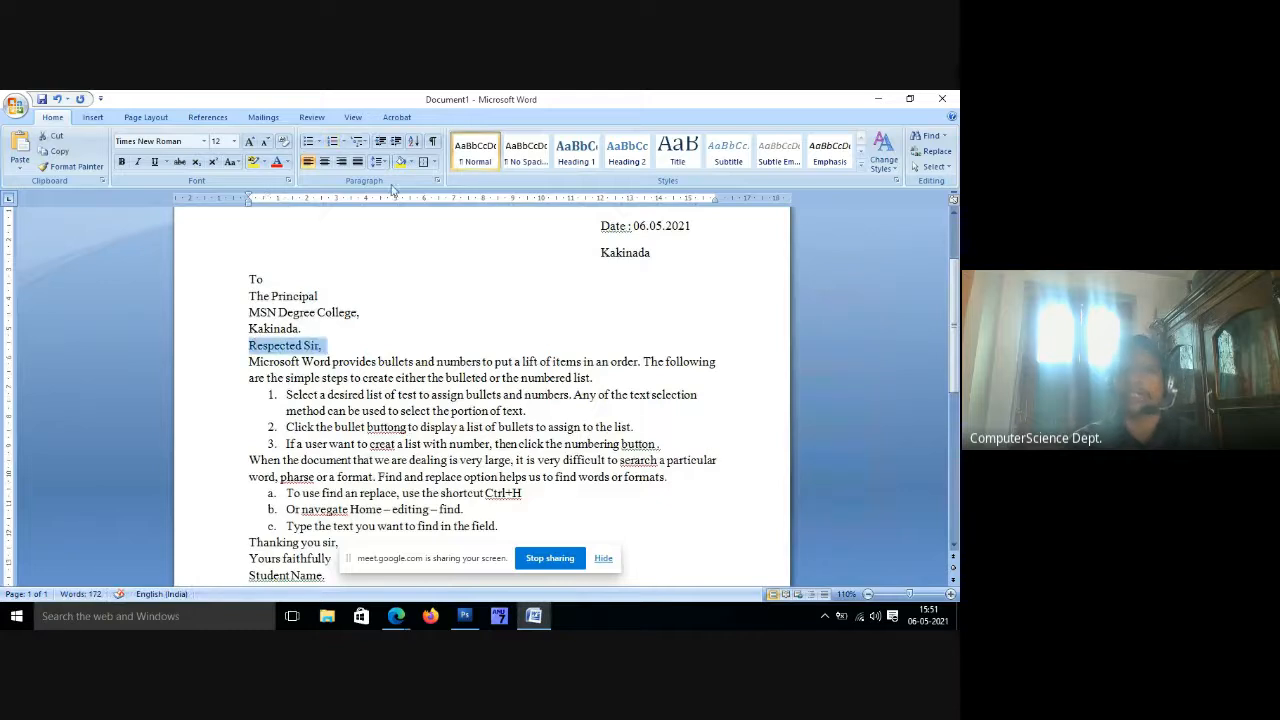
{"action": "left_click", "coordinate": [437, 180]}
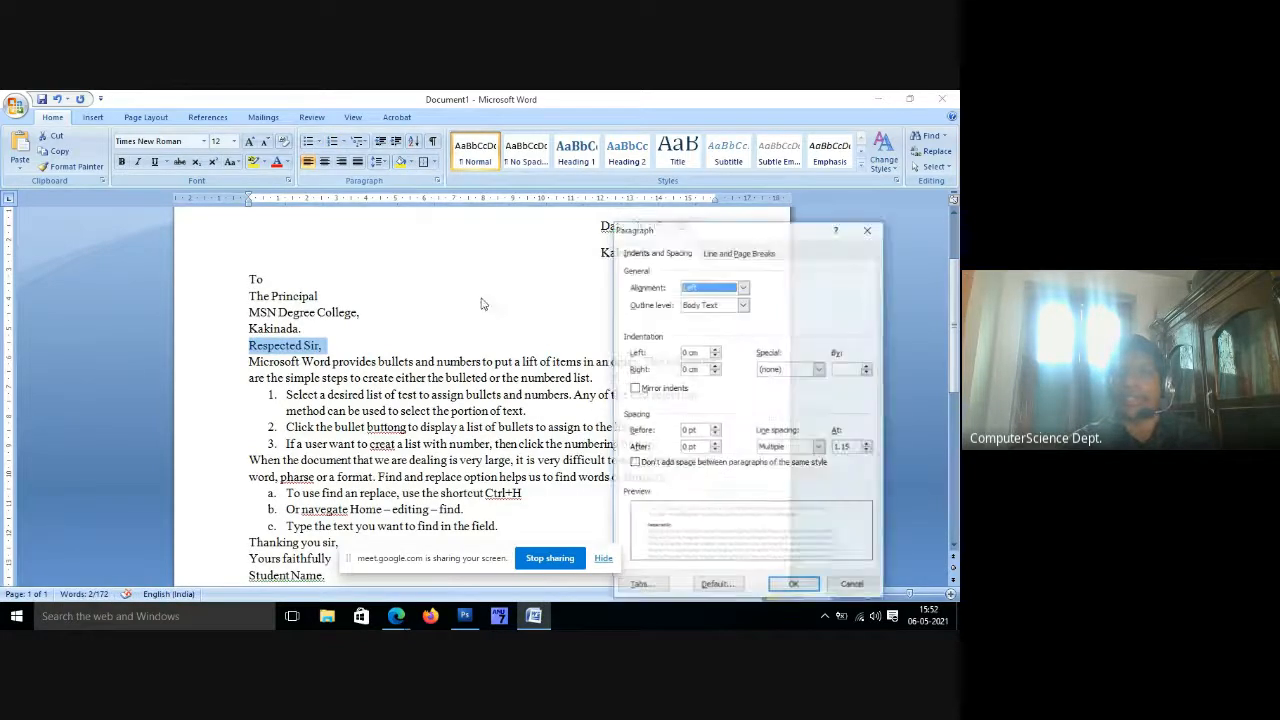
{"action": "left_click", "coordinate": [715, 427]}
{"action": "left_click", "coordinate": [715, 427]}
{"action": "left_click", "coordinate": [715, 427]}
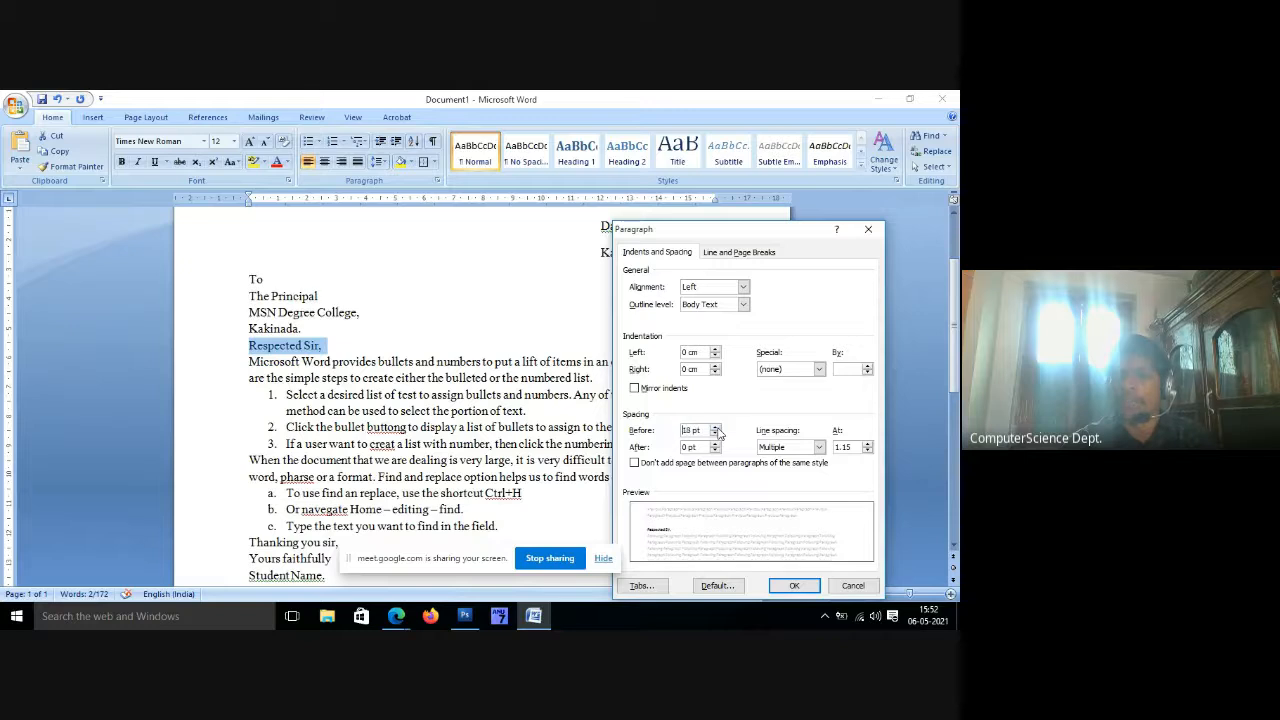
{"action": "left_click", "coordinate": [715, 443]}
{"action": "left_click", "coordinate": [715, 443]}
{"action": "left_click", "coordinate": [715, 443]}
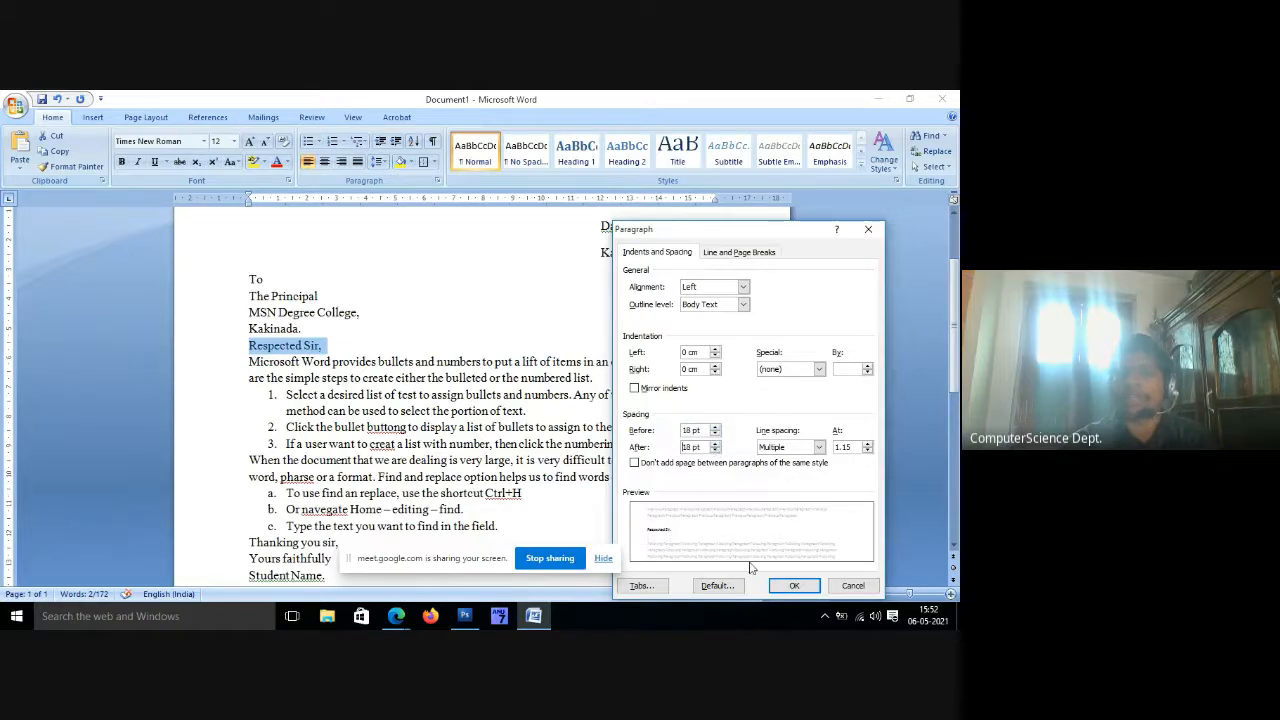
{"action": "left_click", "coordinate": [797, 586]}
{"action": "left_click", "coordinate": [440, 398]}
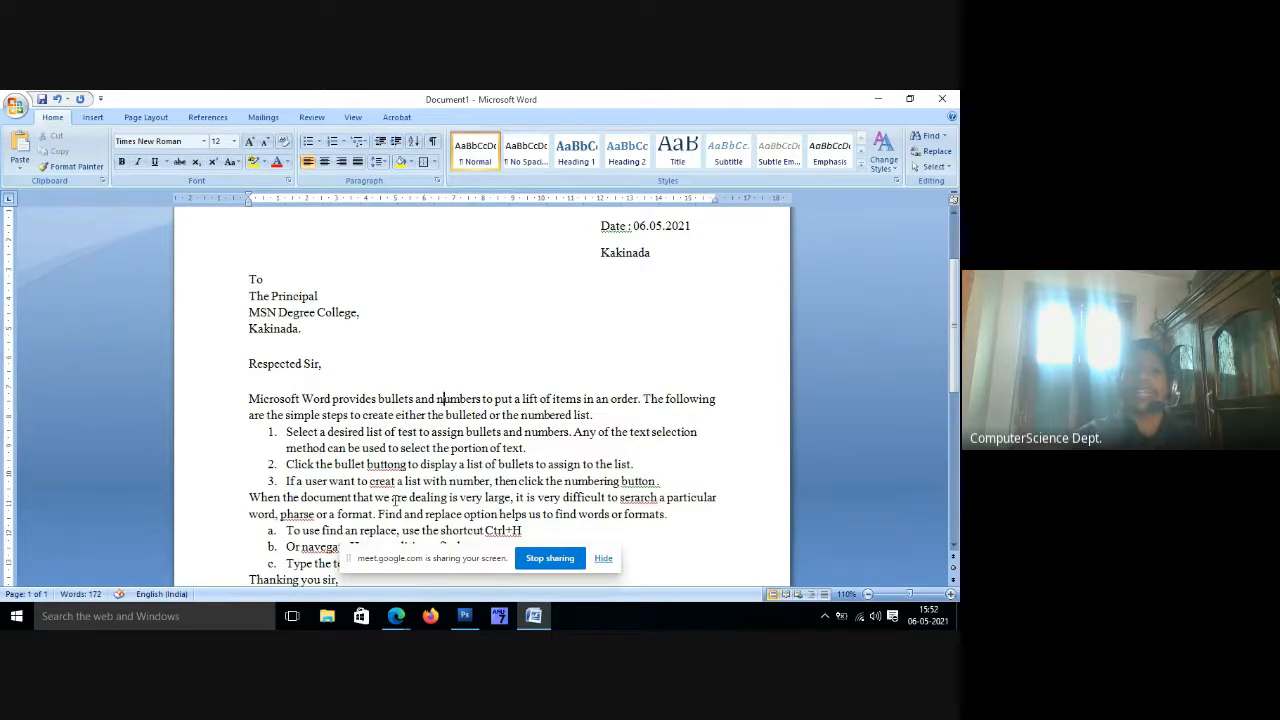
Try adding a blank line between the opening paragraph and the numbered list, and remove it again.
{"action": "scroll", "coordinate": [602, 333], "scroll_direction": "down", "scroll_amount": 2}
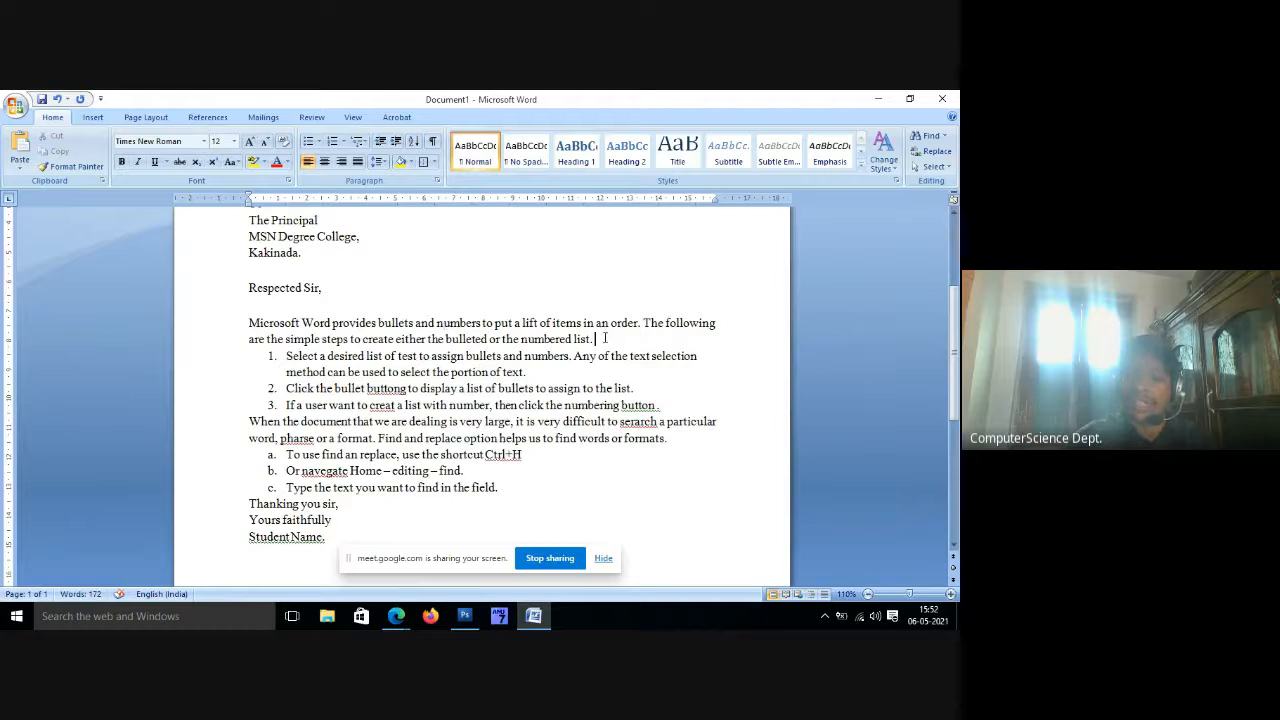
{"action": "left_click", "coordinate": [604, 338]}
{"action": "key", "text": "Return"}
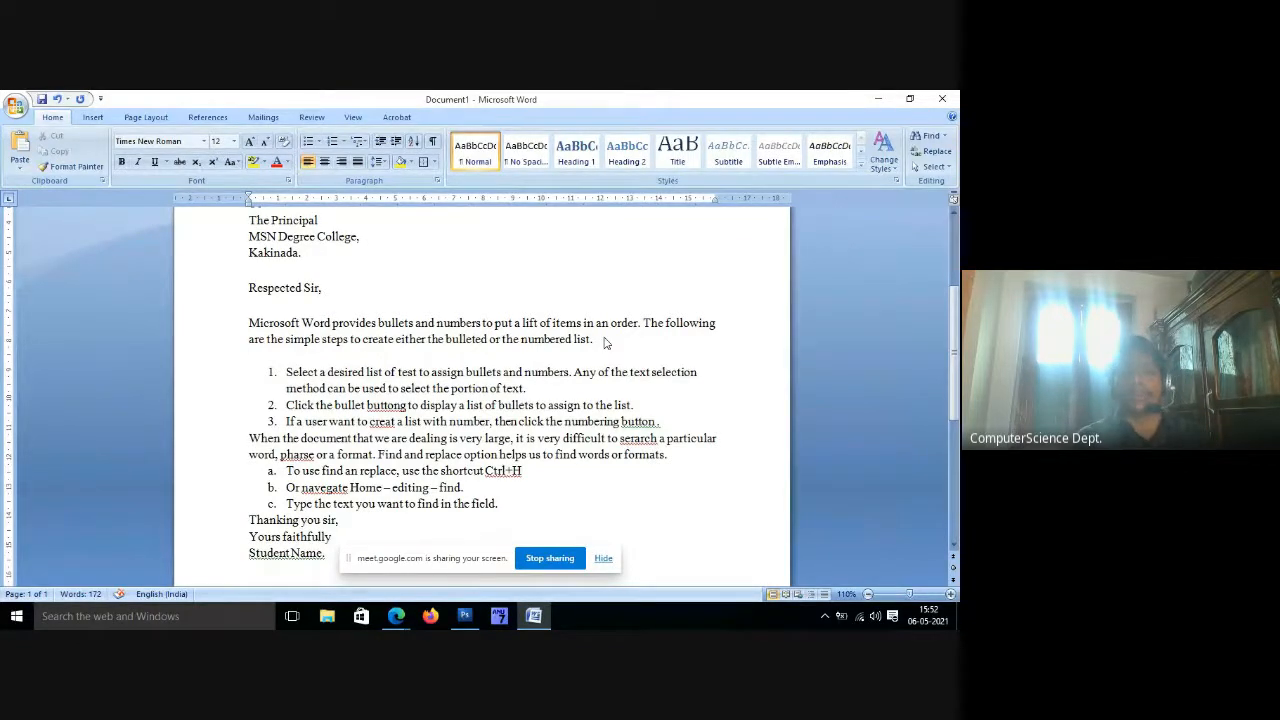
{"action": "key", "text": "BackSpace"}
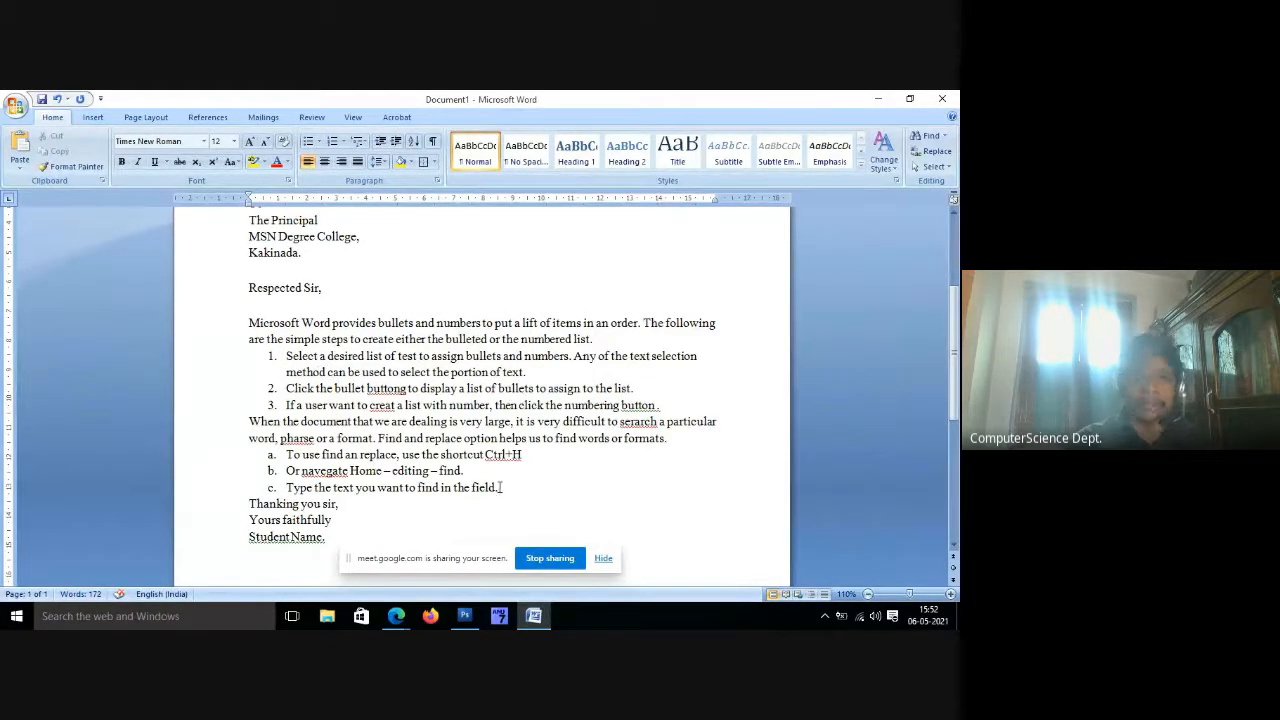
Set the paragraph spacing before and after to 12 pt for the letter body, from "Microsoft Word provides" through "in the field.".
{"action": "left_click_drag", "start_coordinate": [248, 323], "coordinate": [507, 487]}
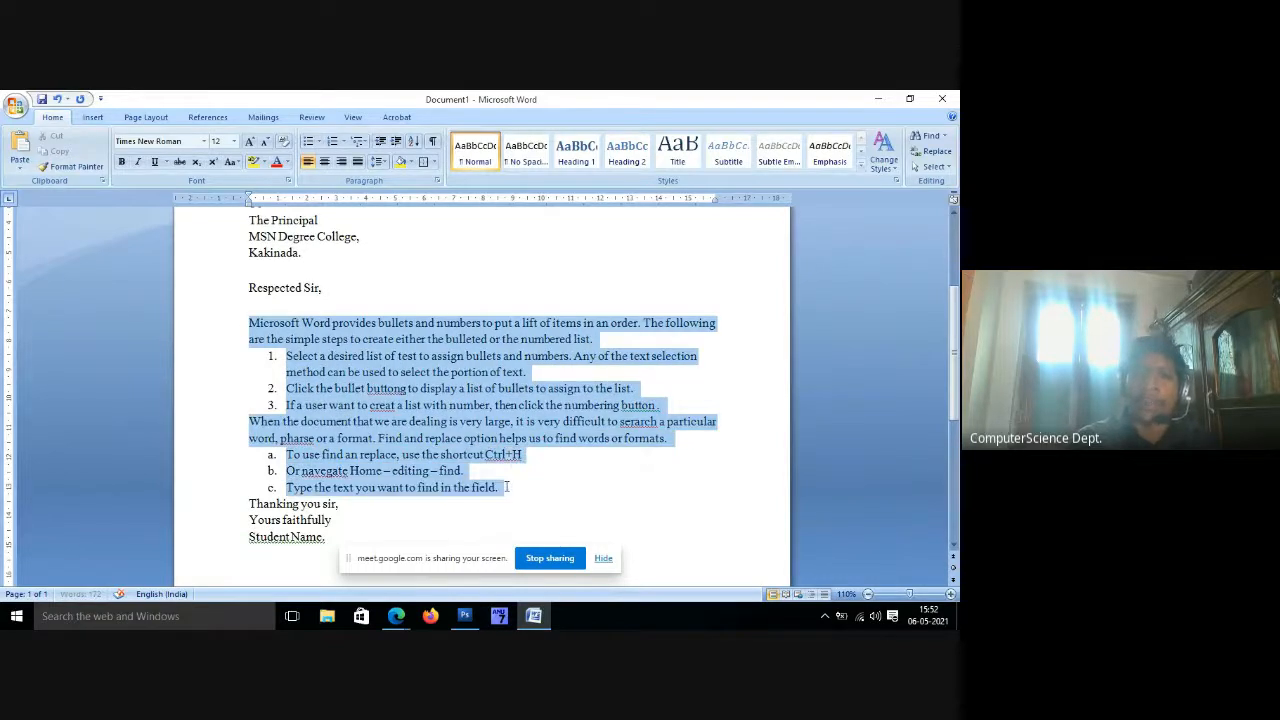
{"action": "left_click", "coordinate": [436, 180]}
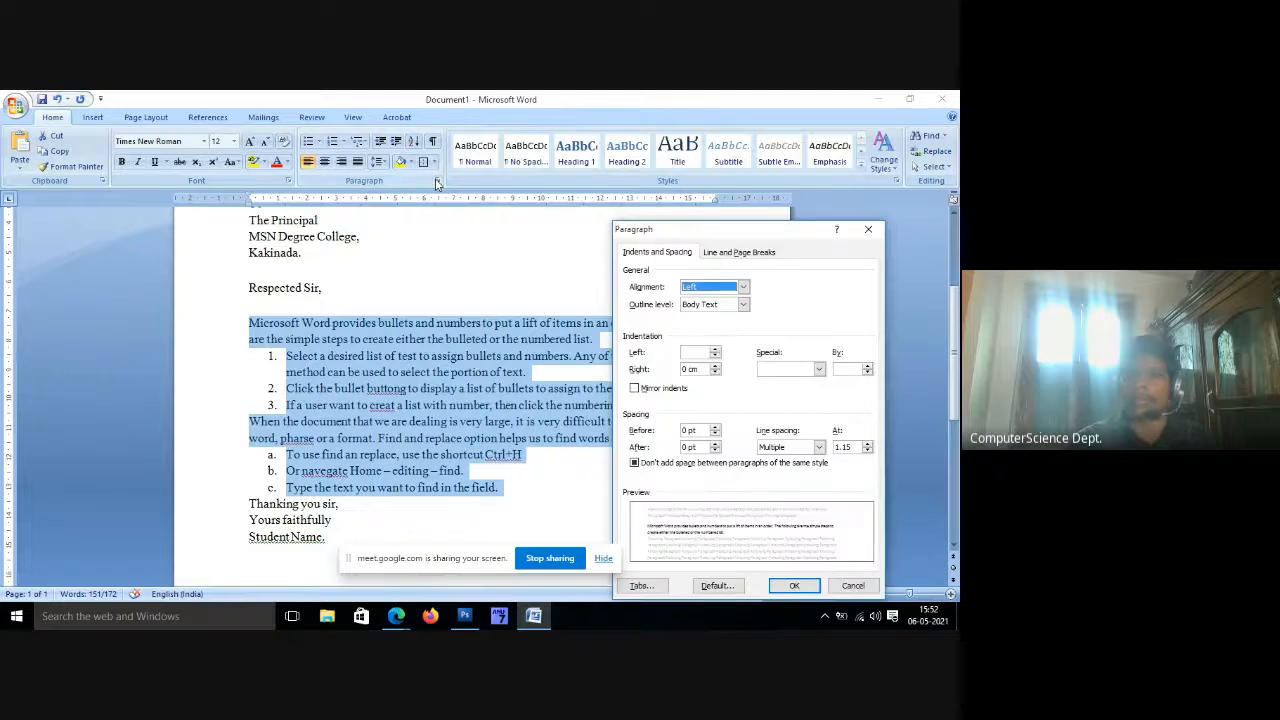
{"action": "left_click", "coordinate": [715, 426]}
{"action": "left_click", "coordinate": [715, 426]}
{"action": "left_click", "coordinate": [715, 444]}
{"action": "left_click", "coordinate": [715, 444]}
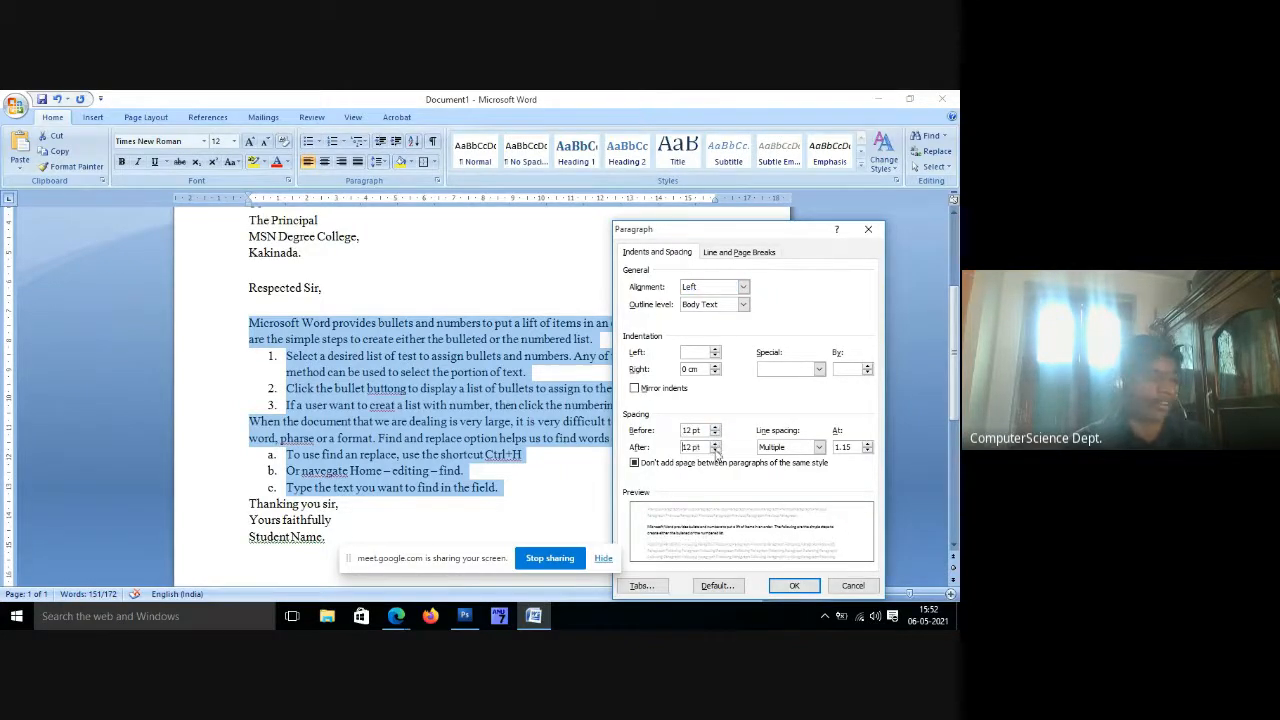
{"action": "left_click", "coordinate": [793, 584]}
{"action": "left_click", "coordinate": [381, 386]}
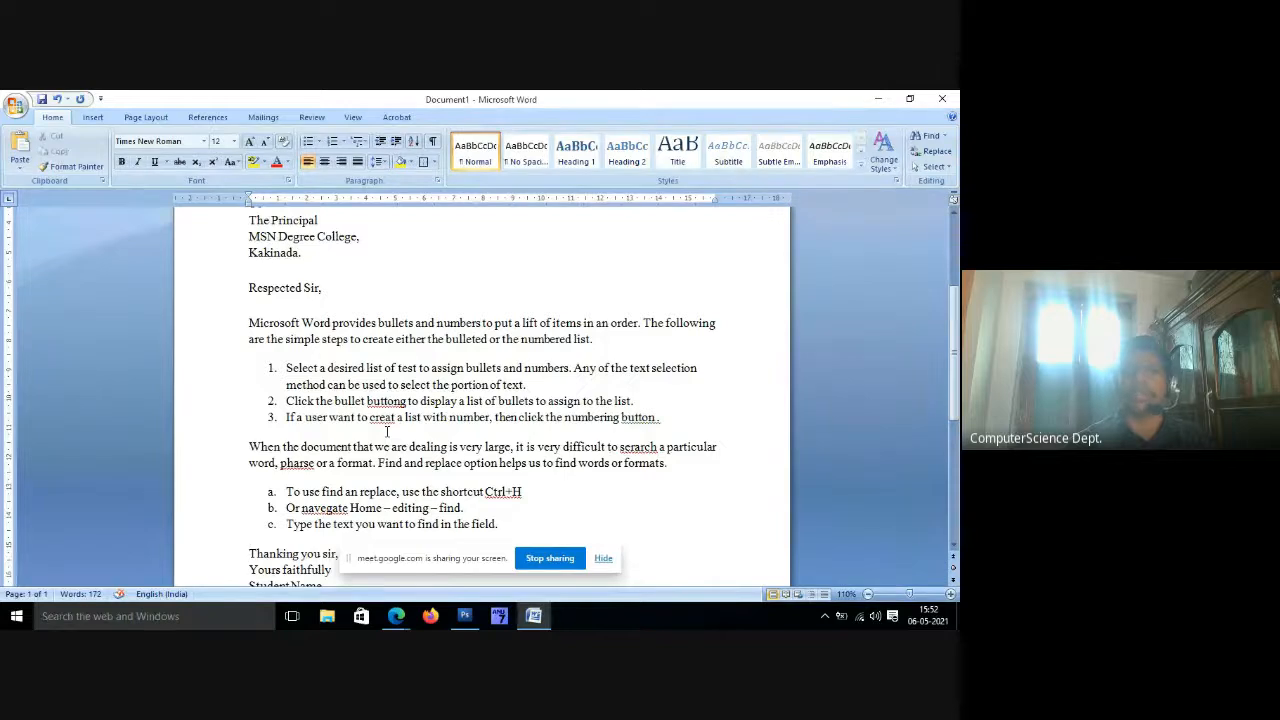
Change the three-item numbered list to check mark bullets and put outside borders around it.
{"action": "scroll", "coordinate": [385, 432], "scroll_direction": "down", "scroll_amount": 1}
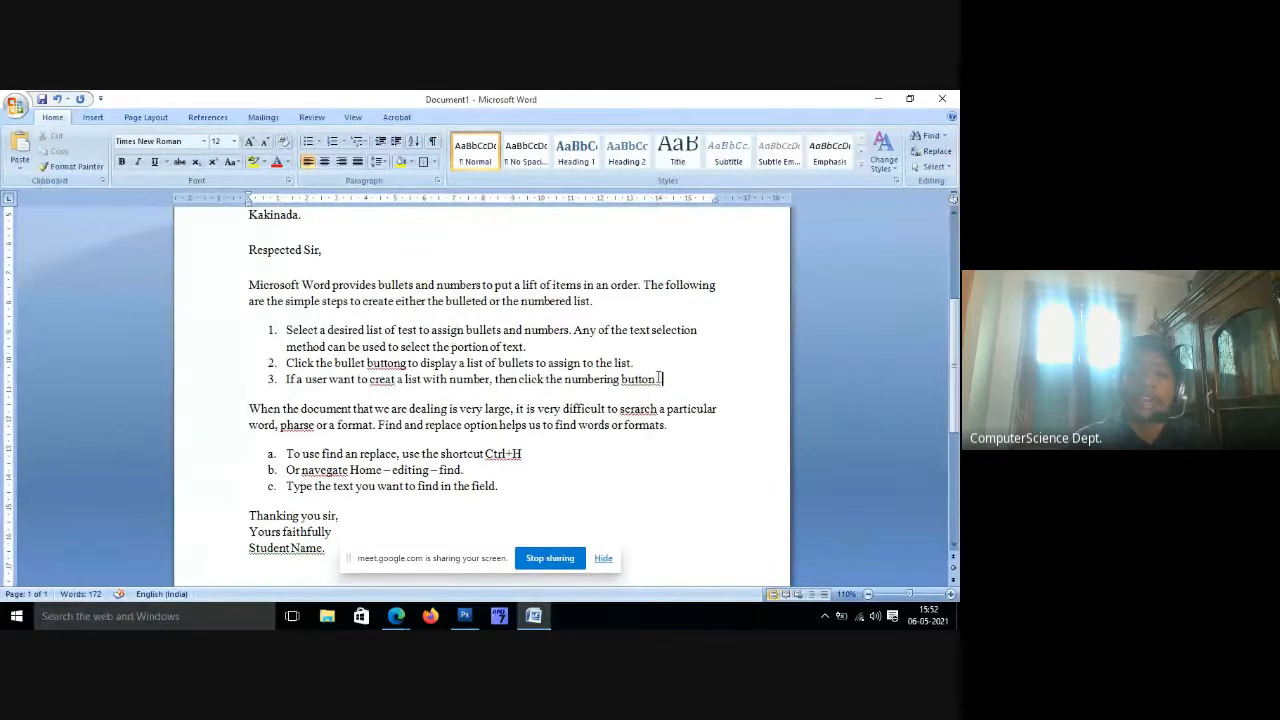
{"action": "left_click_drag", "start_coordinate": [660, 379], "coordinate": [286, 334]}
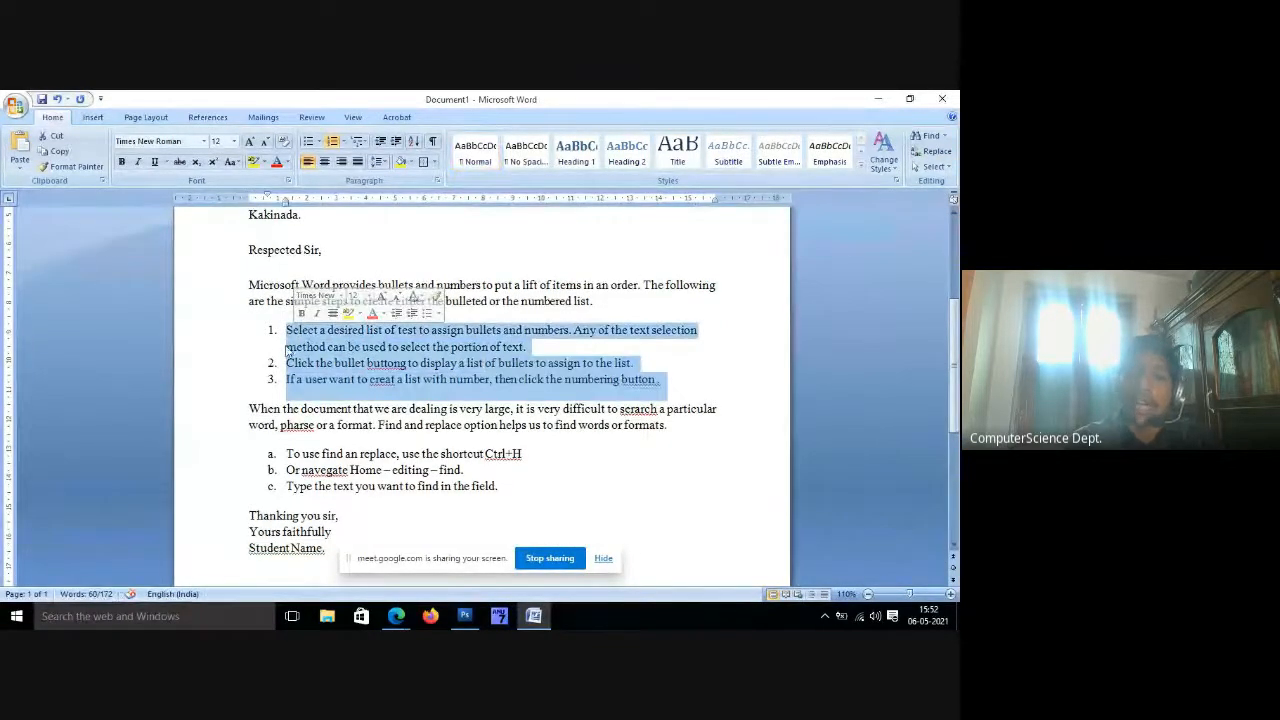
{"action": "left_click", "coordinate": [319, 141]}
{"action": "left_click", "coordinate": [386, 262]}
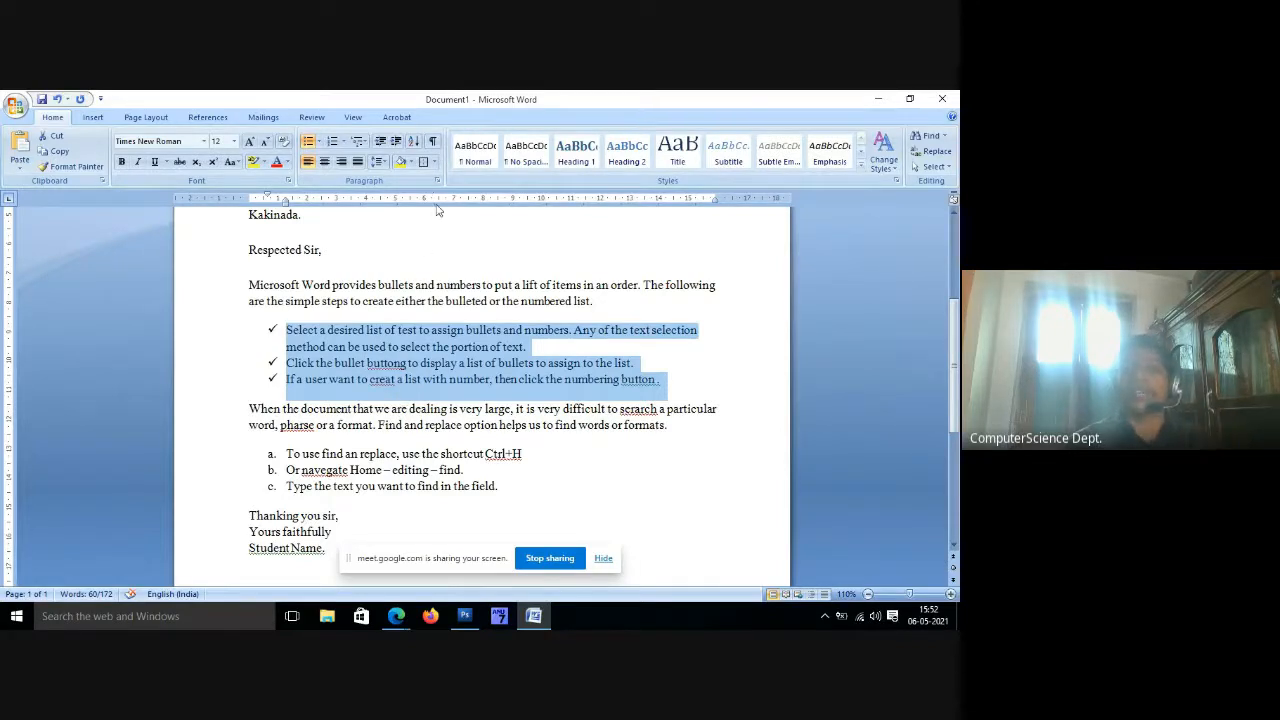
{"action": "left_click", "coordinate": [433, 162]}
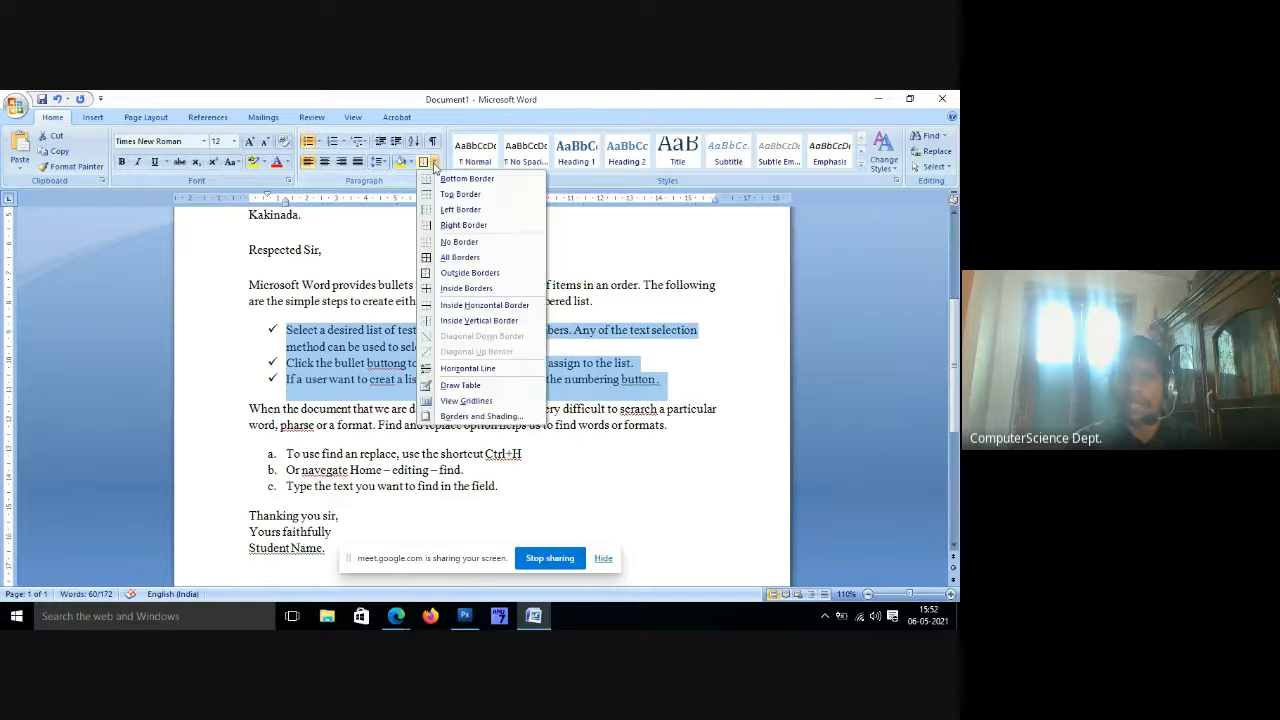
{"action": "left_click", "coordinate": [461, 273]}
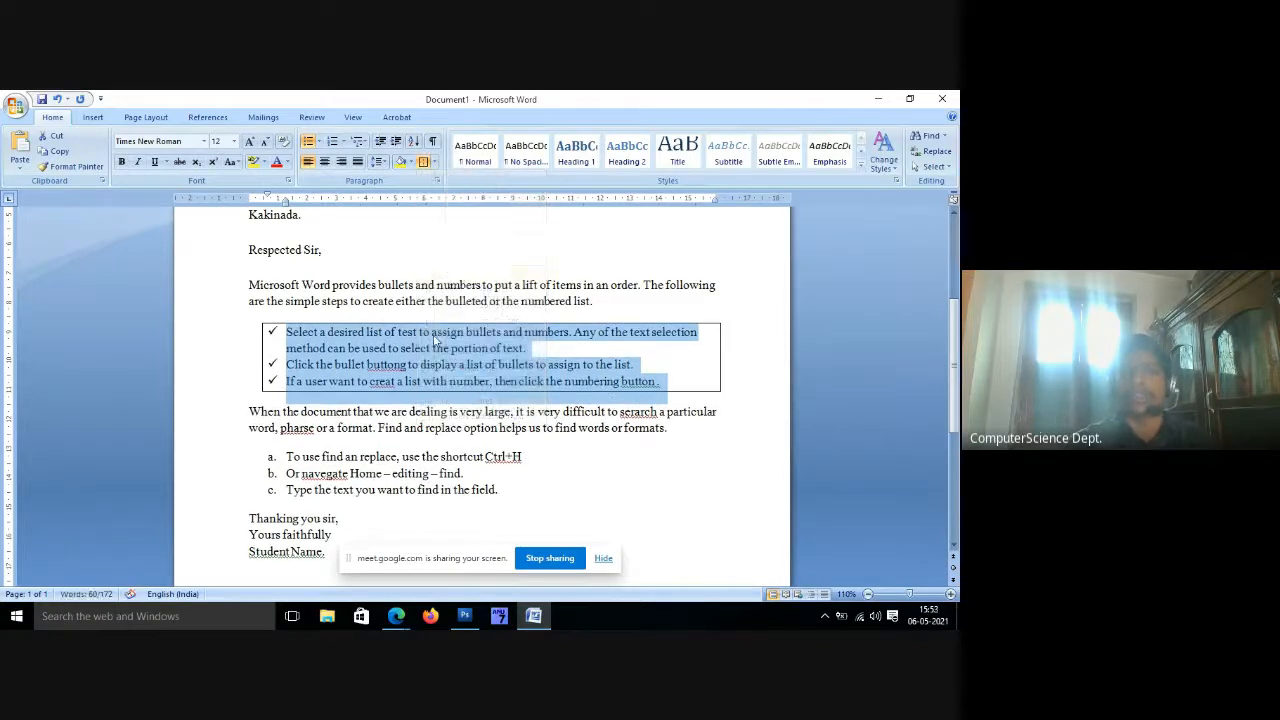
{"action": "left_click", "coordinate": [437, 348]}
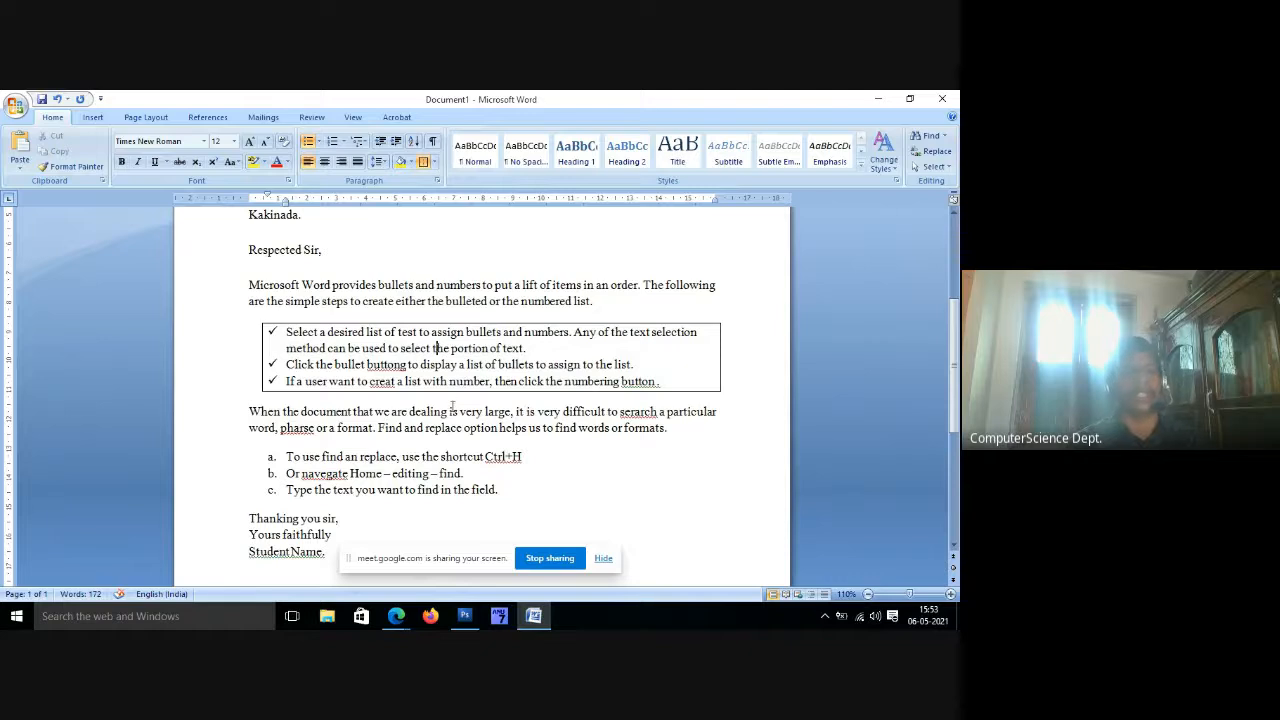
Change the numbering of the lettered list about find and replace to the capital A., B., C. format.
{"action": "scroll", "coordinate": [414, 425], "scroll_direction": "down", "scroll_amount": 2}
{"action": "left_click_drag", "start_coordinate": [504, 413], "coordinate": [286, 380]}
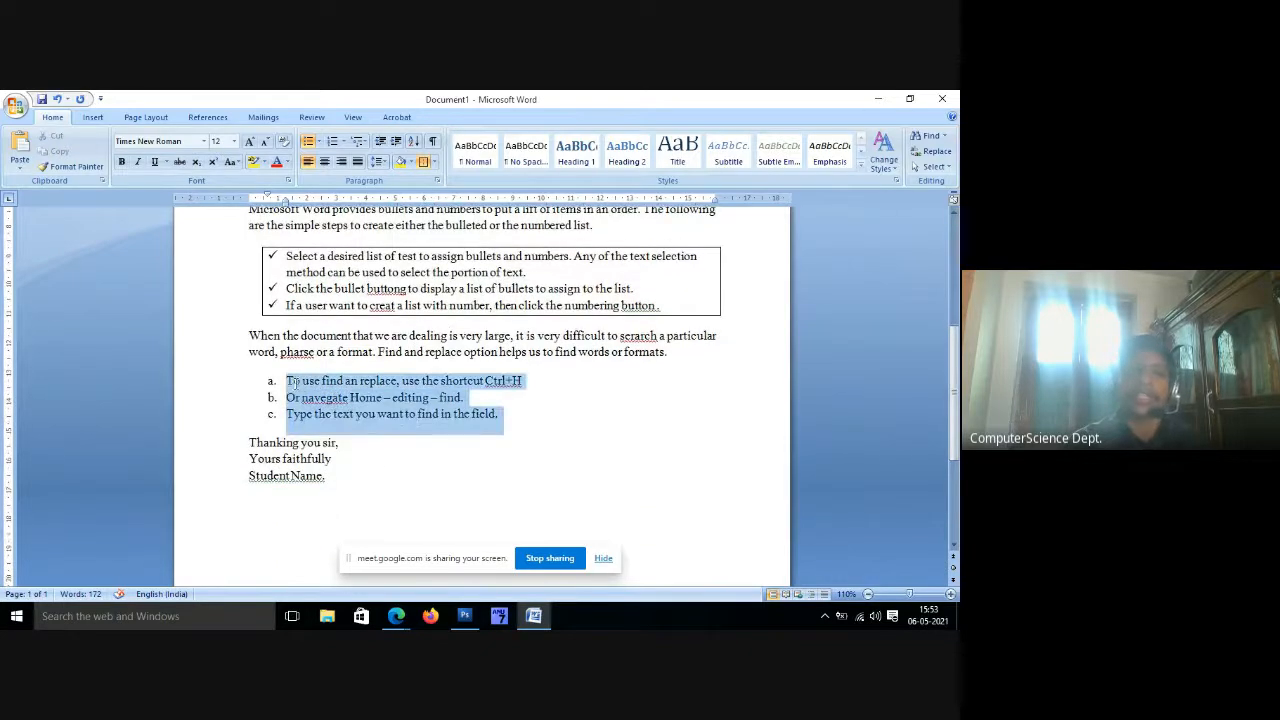
{"action": "left_click", "coordinate": [343, 141]}
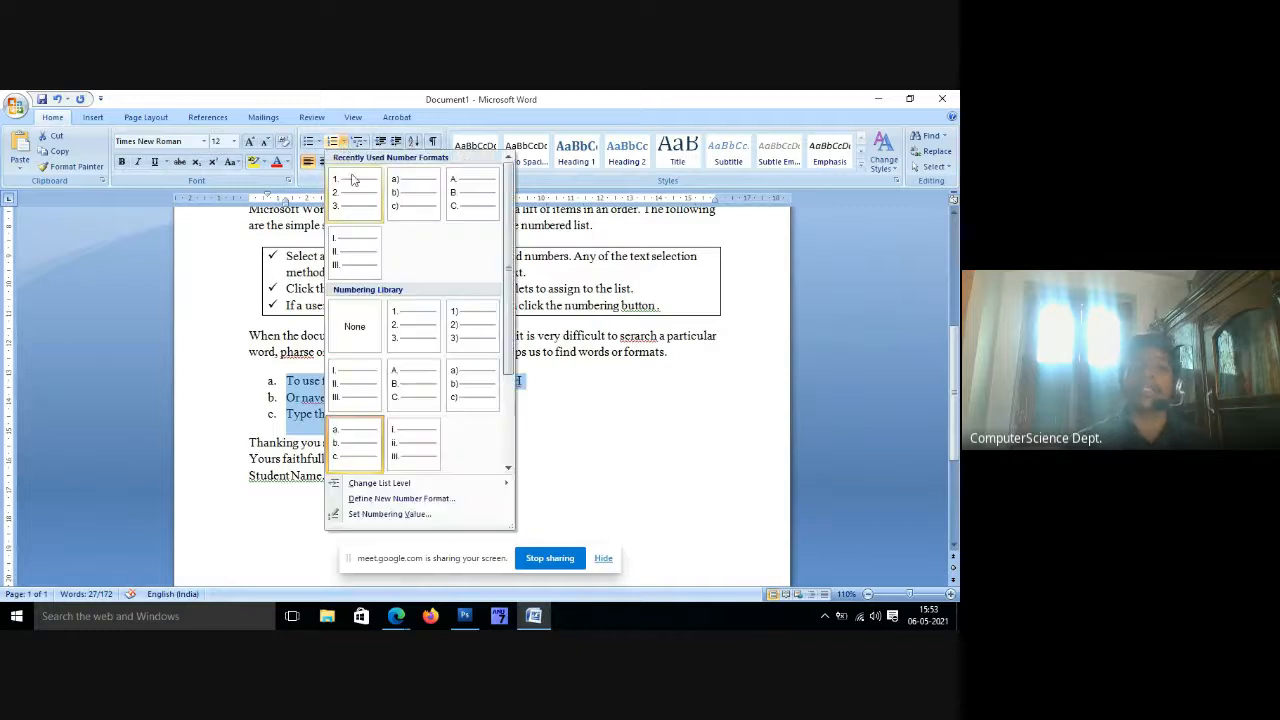
{"action": "left_click", "coordinate": [406, 379]}
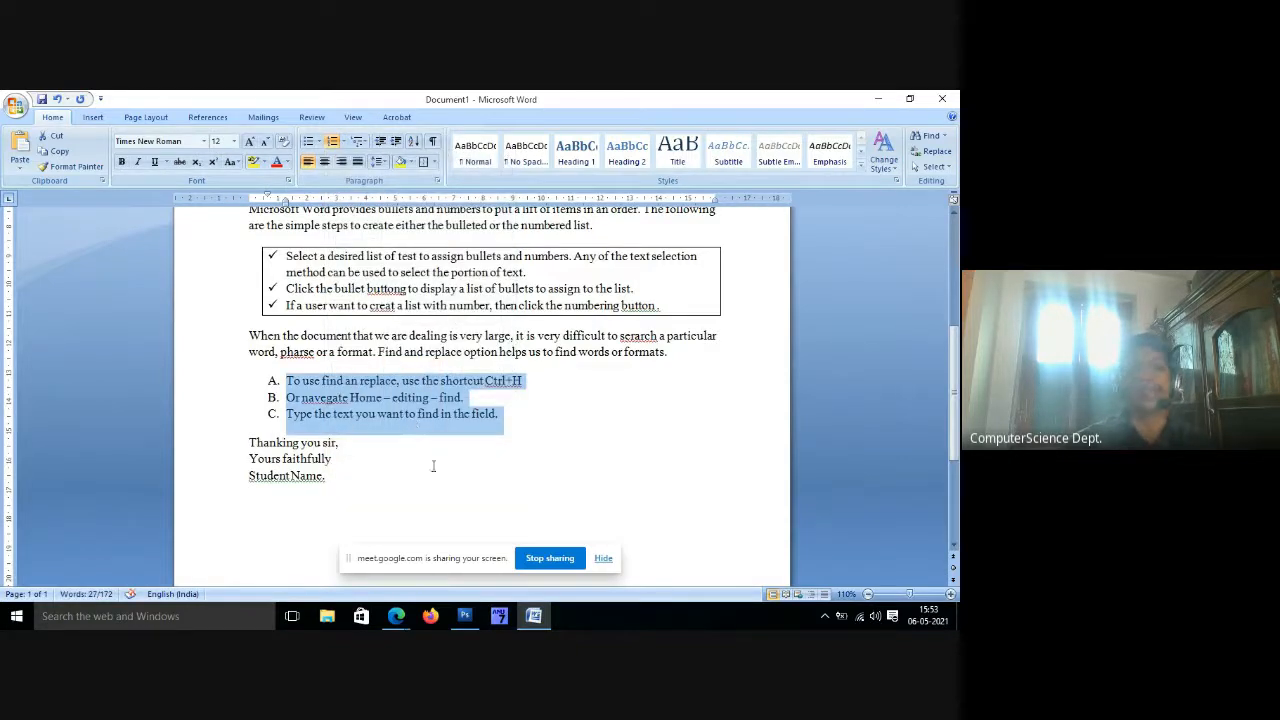
Make the phrase "bullets and numbers" bold in the opening paragraph and in the first bullet item.
{"action": "scroll", "coordinate": [481, 481], "scroll_direction": "up", "scroll_amount": 2}
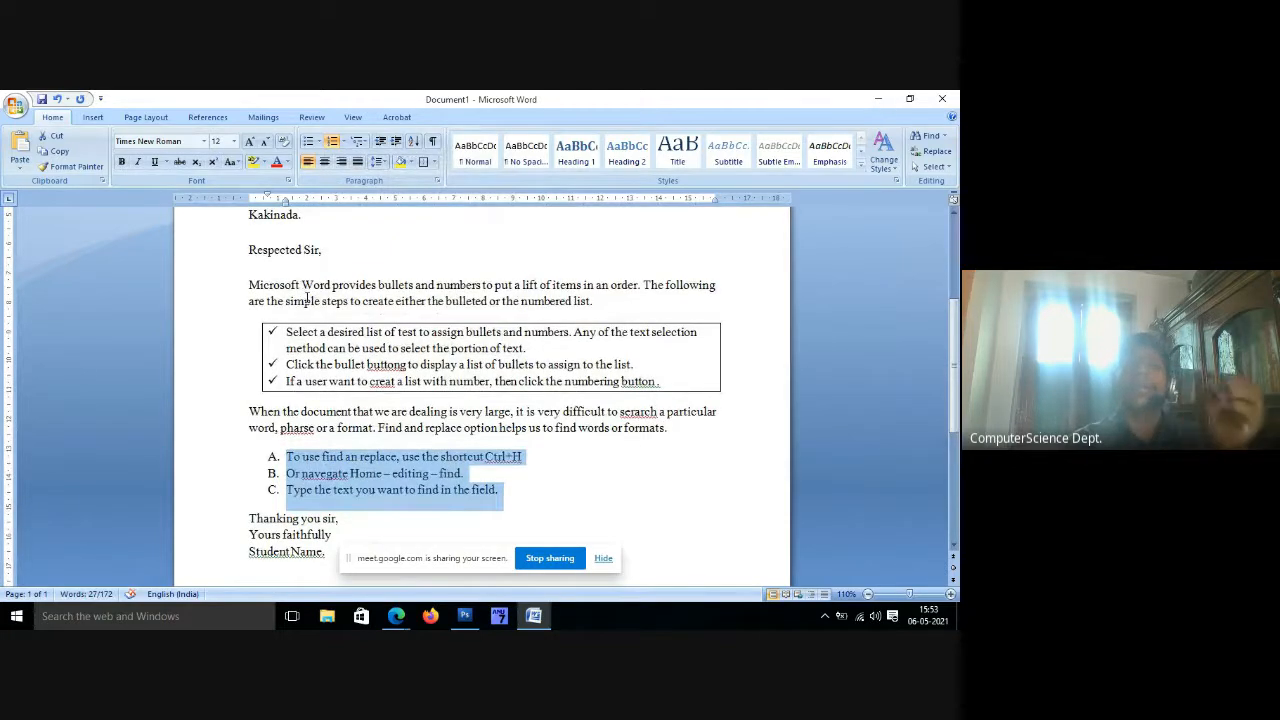
{"action": "left_click_drag", "start_coordinate": [375, 285], "coordinate": [481, 286]}
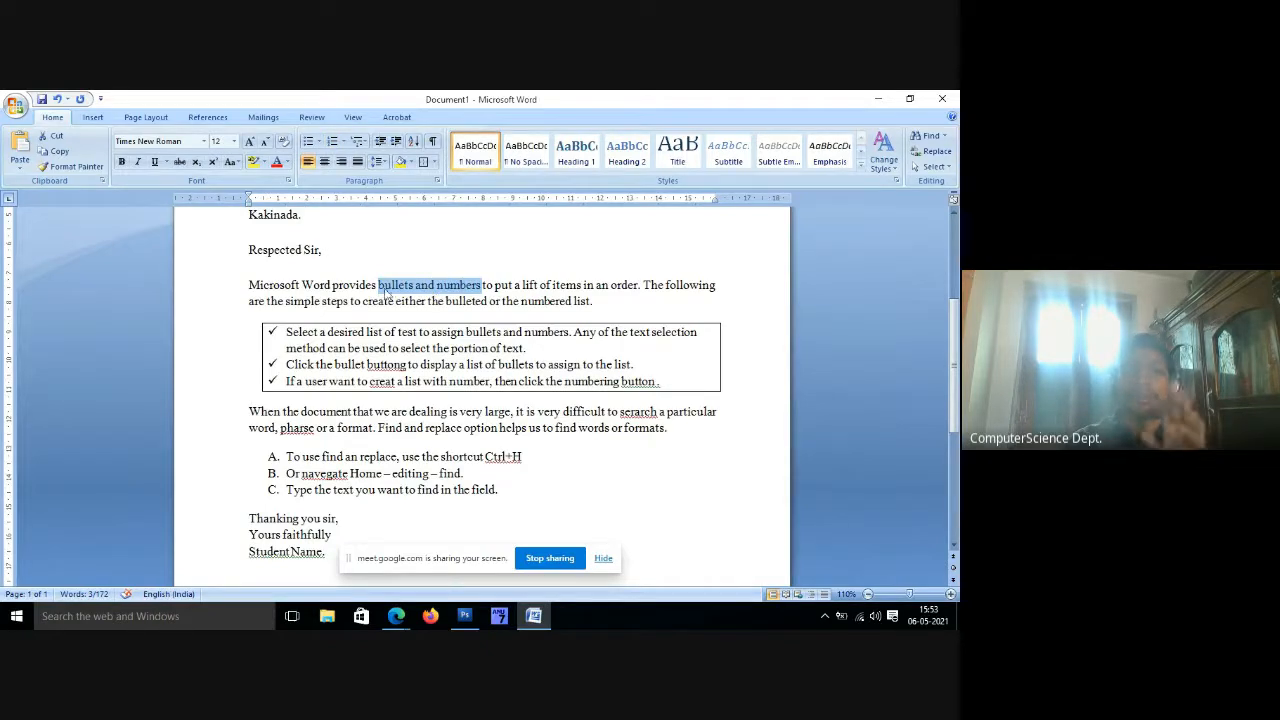
{"action": "left_click", "coordinate": [122, 163]}
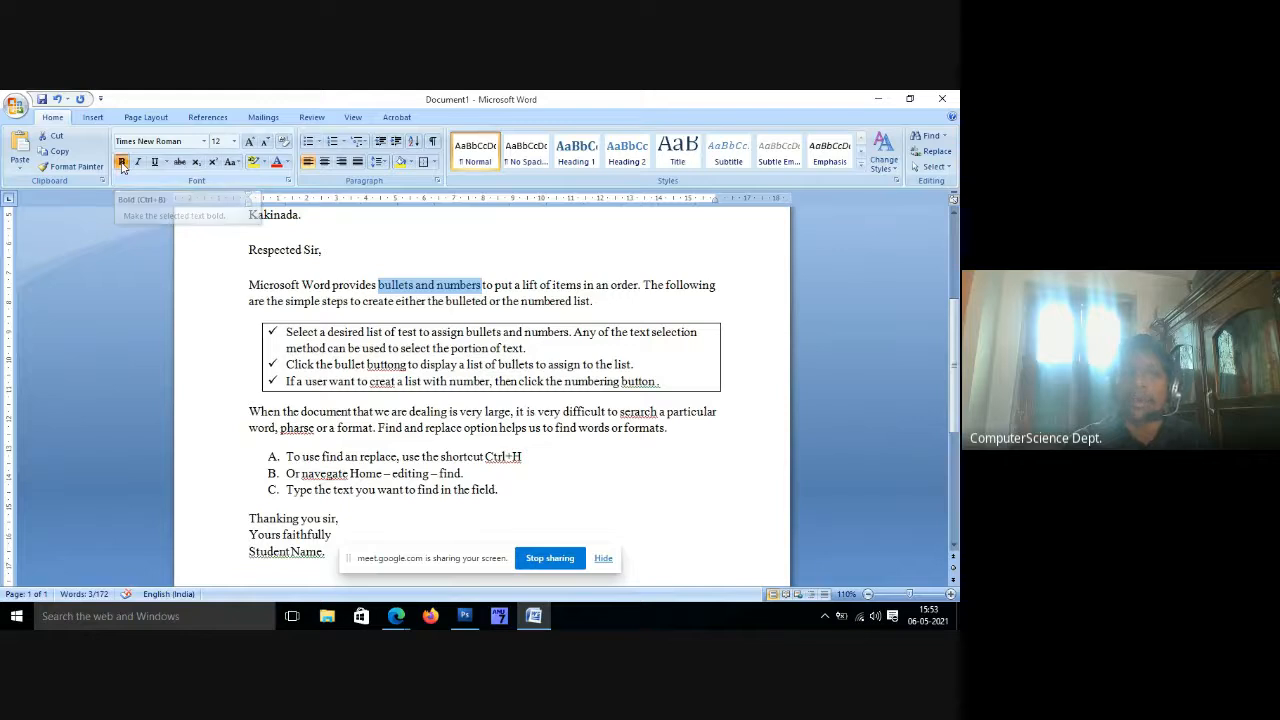
{"action": "left_click", "coordinate": [452, 285]}
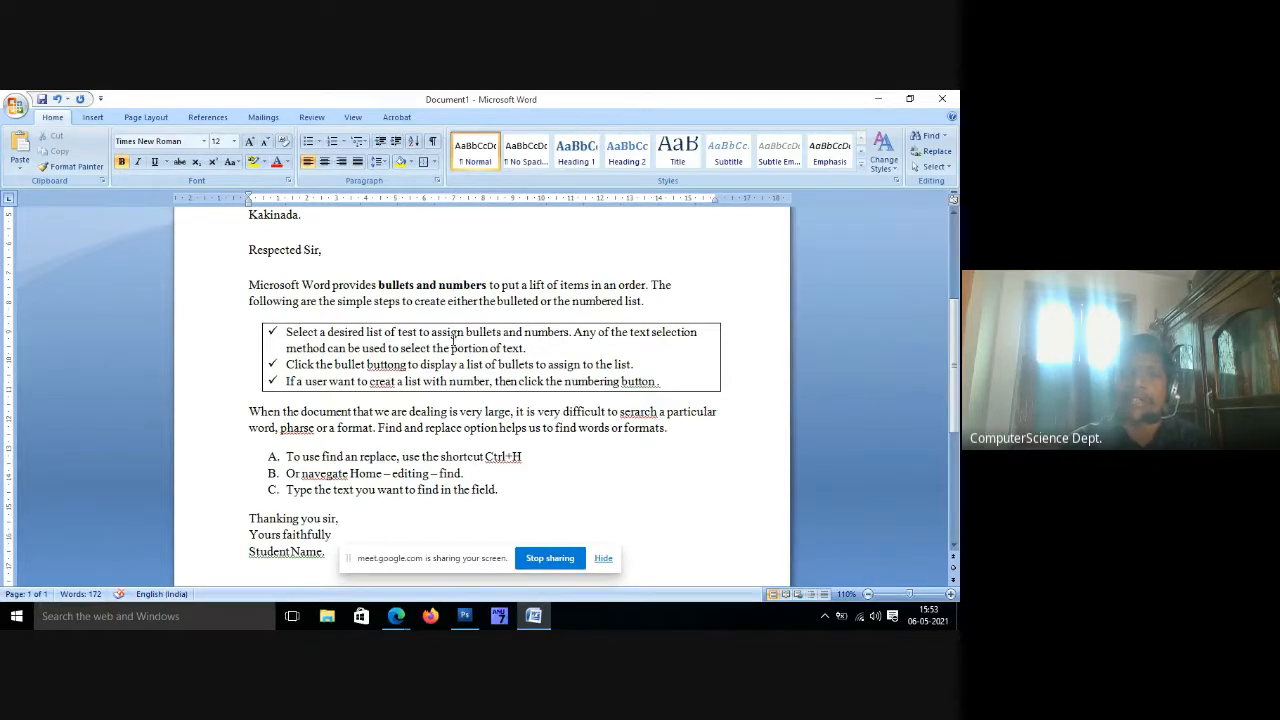
{"action": "left_click_drag", "start_coordinate": [466, 332], "coordinate": [569, 333]}
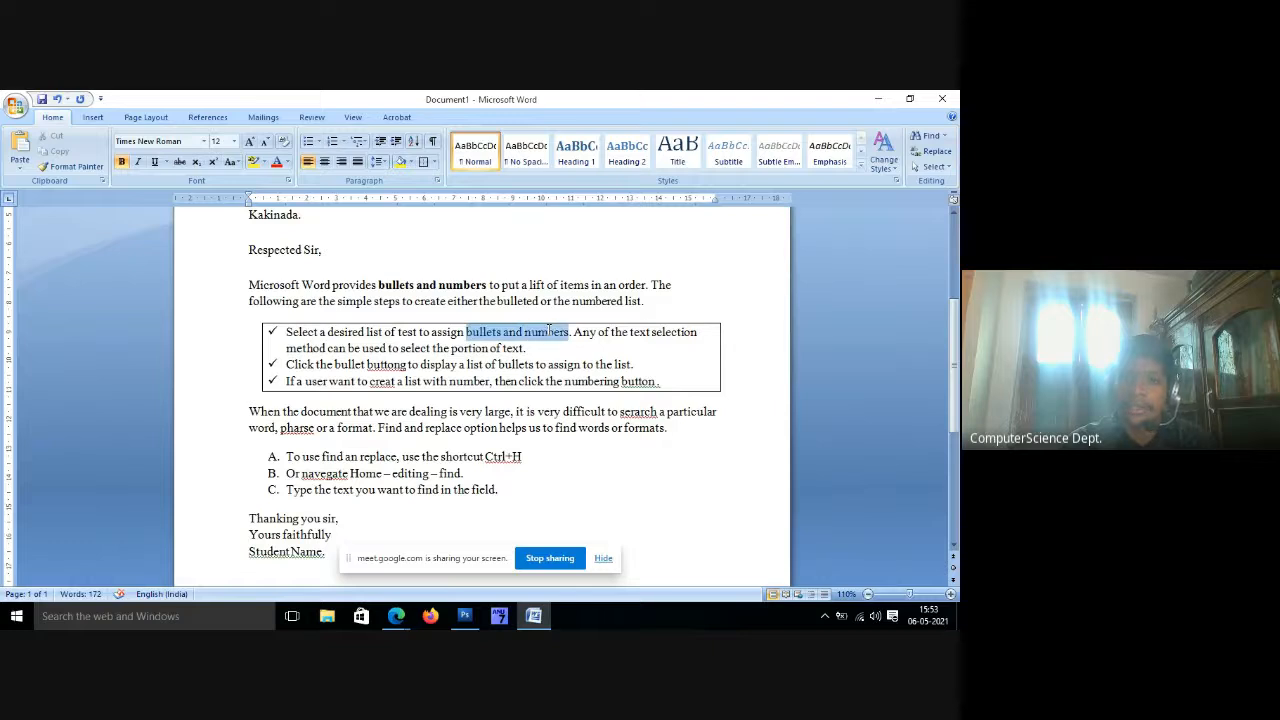
{"action": "left_click", "coordinate": [123, 163]}
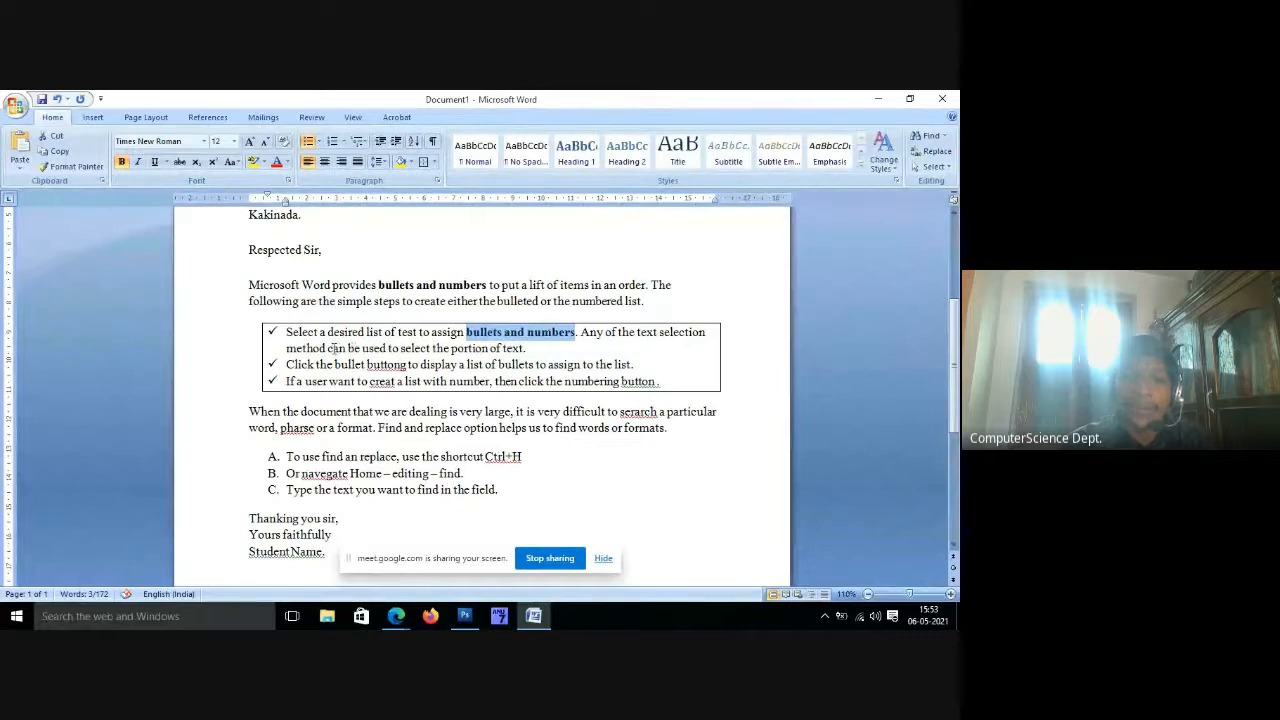
Underline "can be used to select the portion of text" in the first bullet item and apply an underline style from the style choices.
{"action": "left_click_drag", "start_coordinate": [329, 348], "coordinate": [517, 348]}
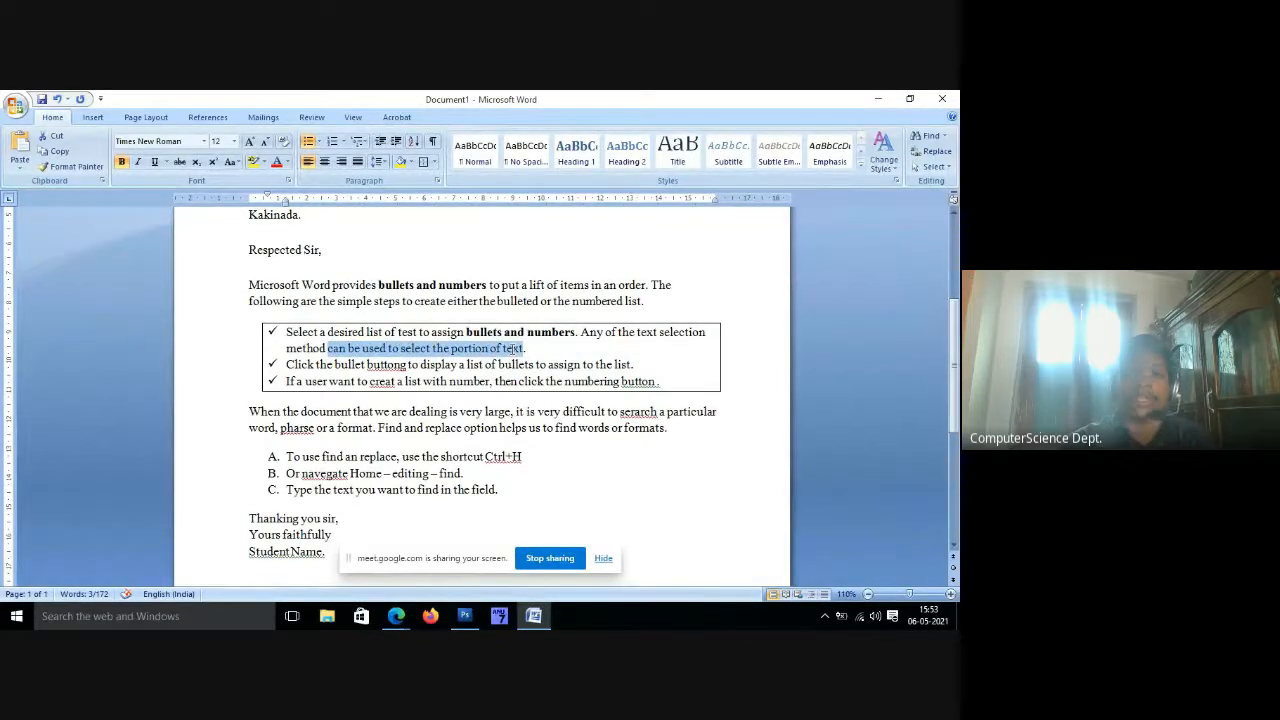
{"action": "left_click", "coordinate": [154, 161]}
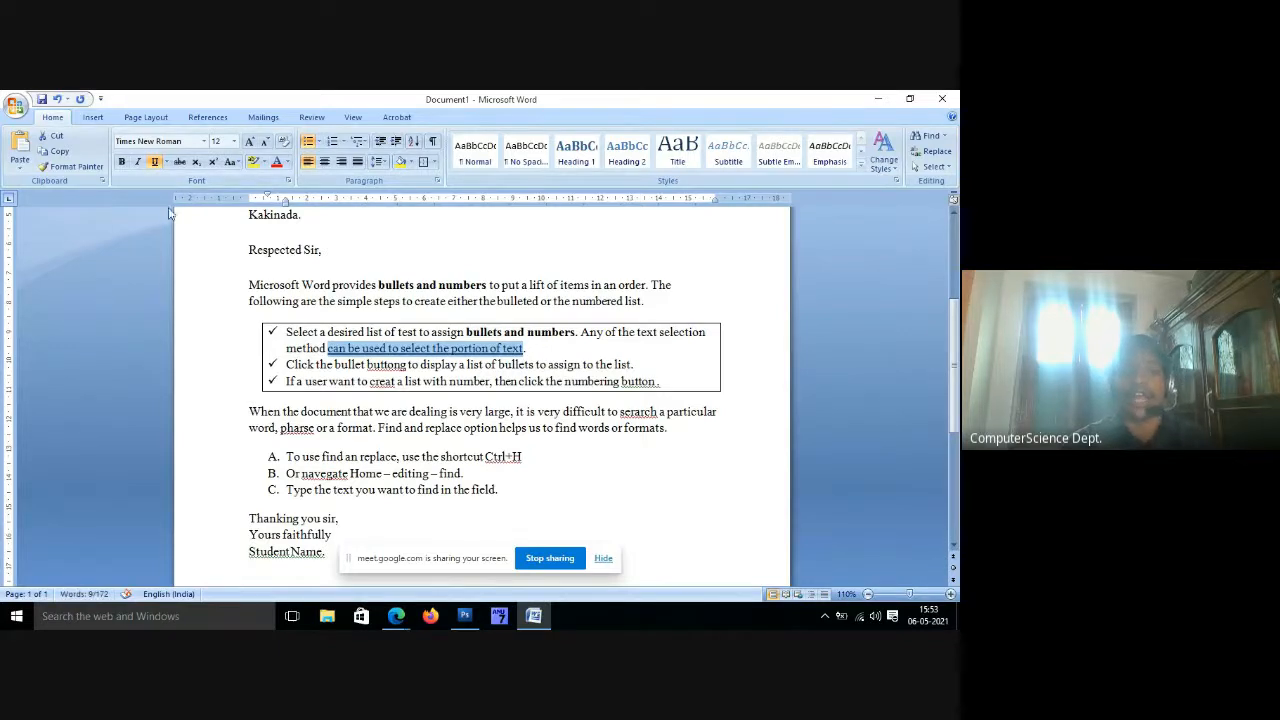
{"action": "left_click", "coordinate": [166, 162]}
{"action": "left_click", "coordinate": [177, 188]}
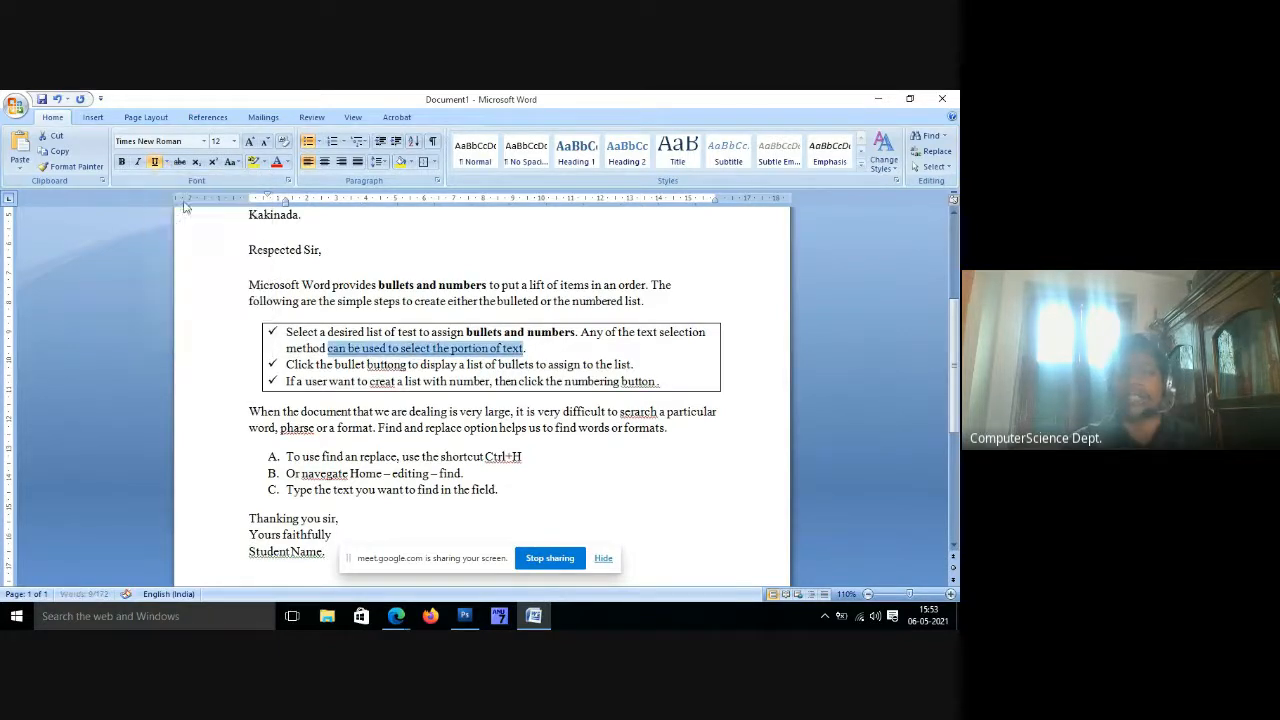
{"action": "left_click", "coordinate": [481, 412]}
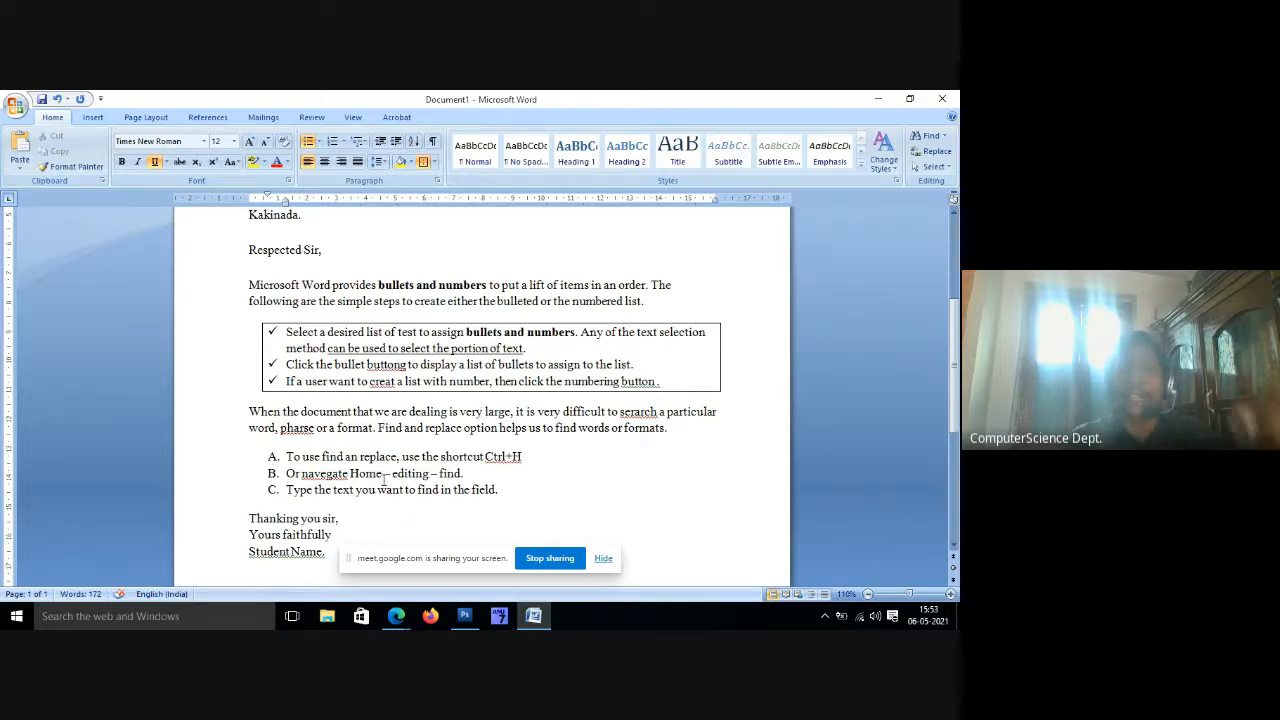
Justify the letter body from "Microsoft Word provides" through the last lettered item.
{"action": "scroll", "coordinate": [378, 481], "scroll_direction": "down", "scroll_amount": 1}
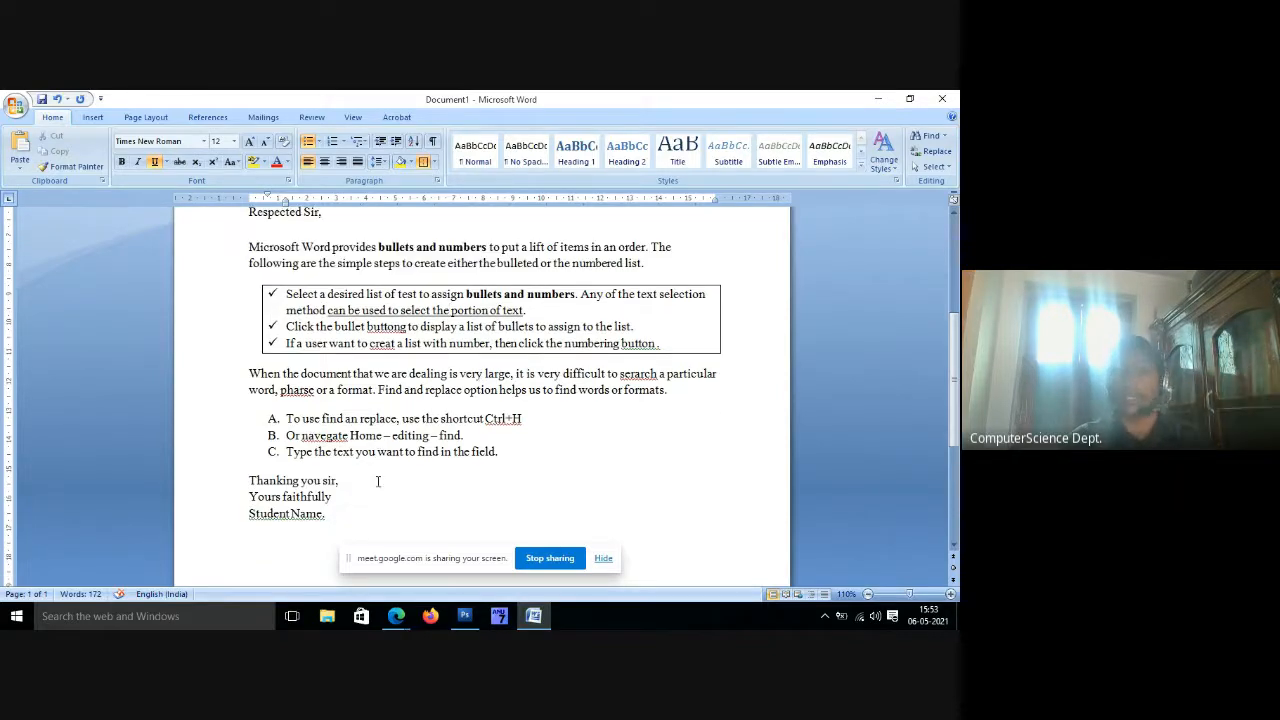
{"action": "left_click_drag", "start_coordinate": [250, 247], "coordinate": [505, 460]}
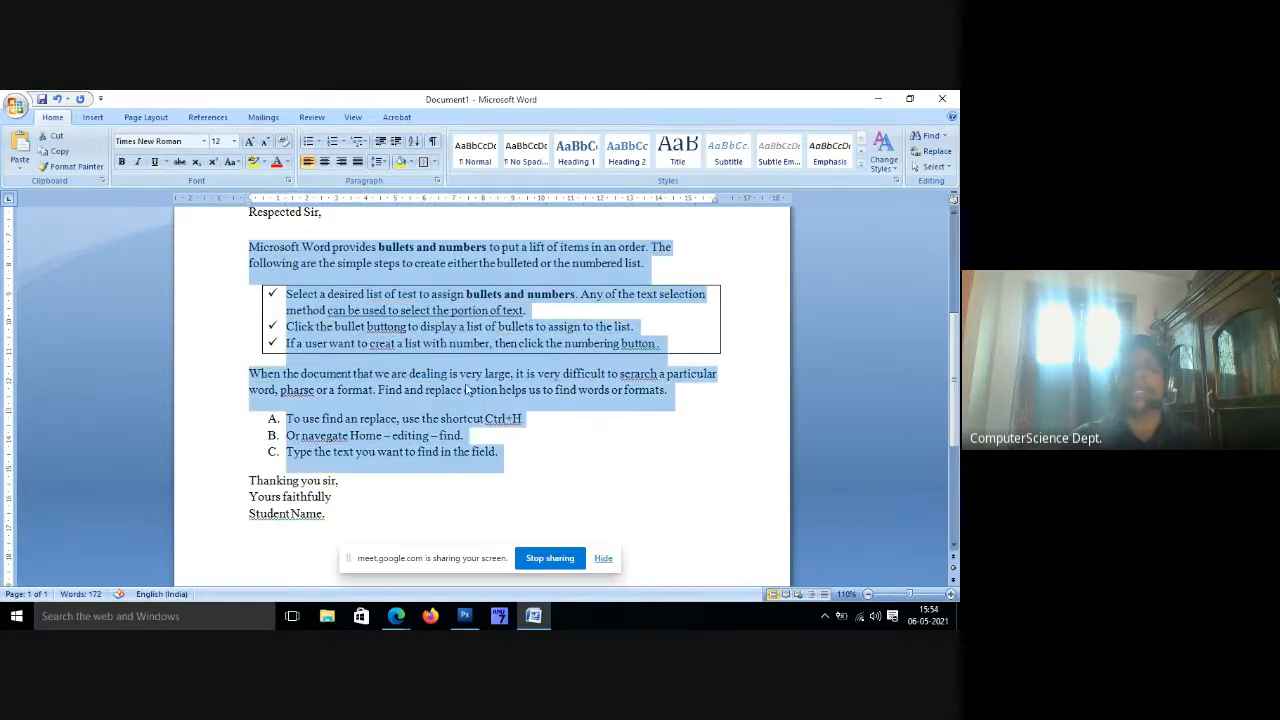
{"action": "left_click", "coordinate": [357, 161]}
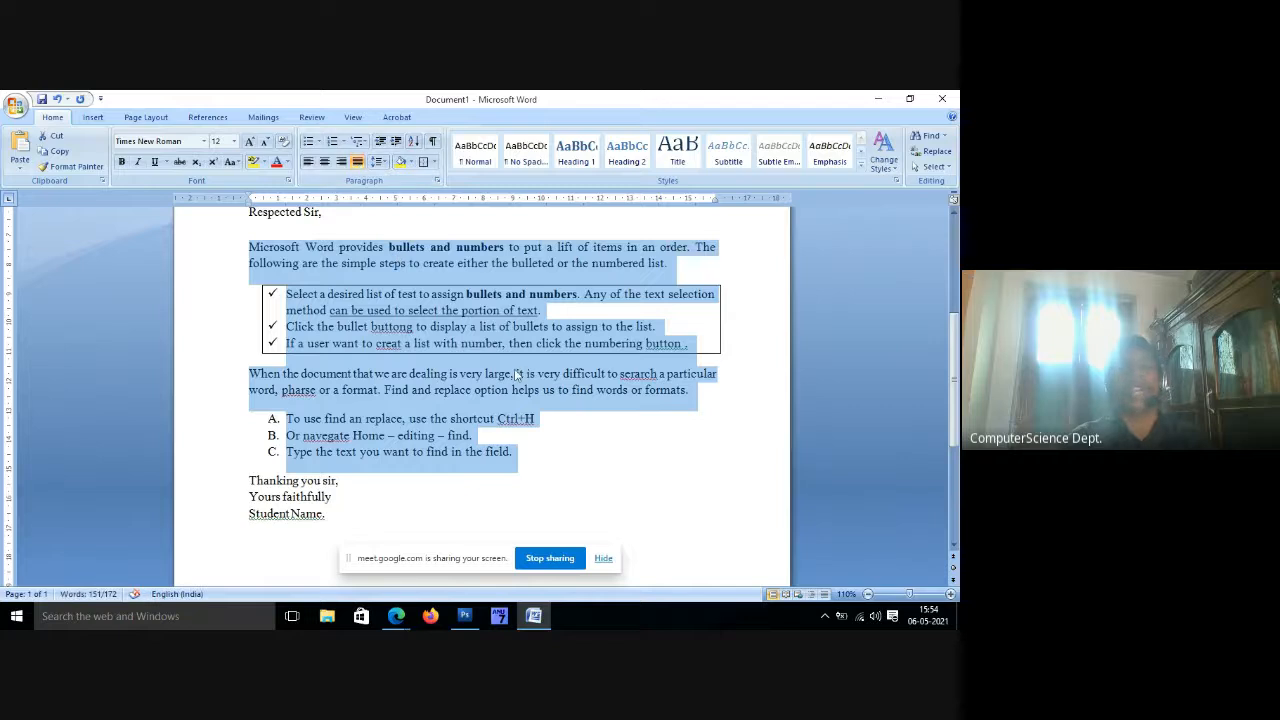
Center the "Thanking you sir," line below the lettered list.
{"action": "left_click", "coordinate": [585, 381]}
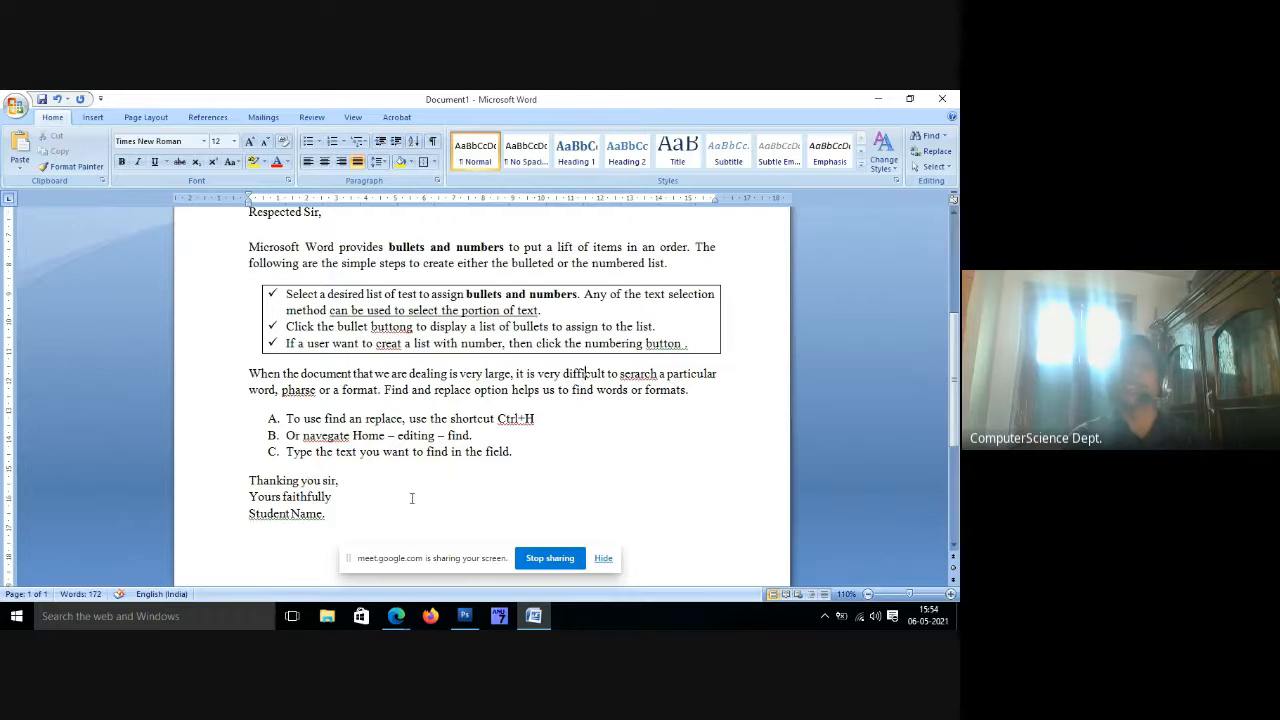
{"action": "scroll", "coordinate": [398, 495], "scroll_direction": "down", "scroll_amount": 1}
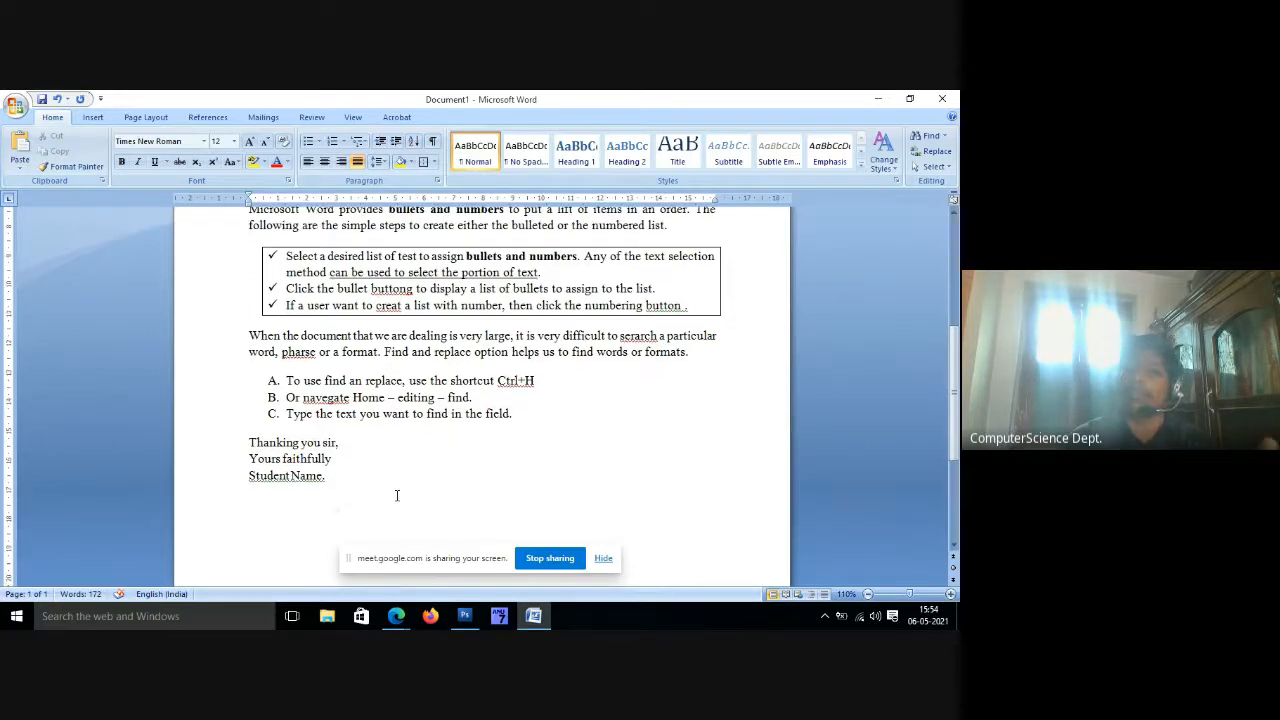
{"action": "scroll", "coordinate": [397, 494], "scroll_direction": "down", "scroll_amount": 2}
{"action": "left_click", "coordinate": [302, 366]}
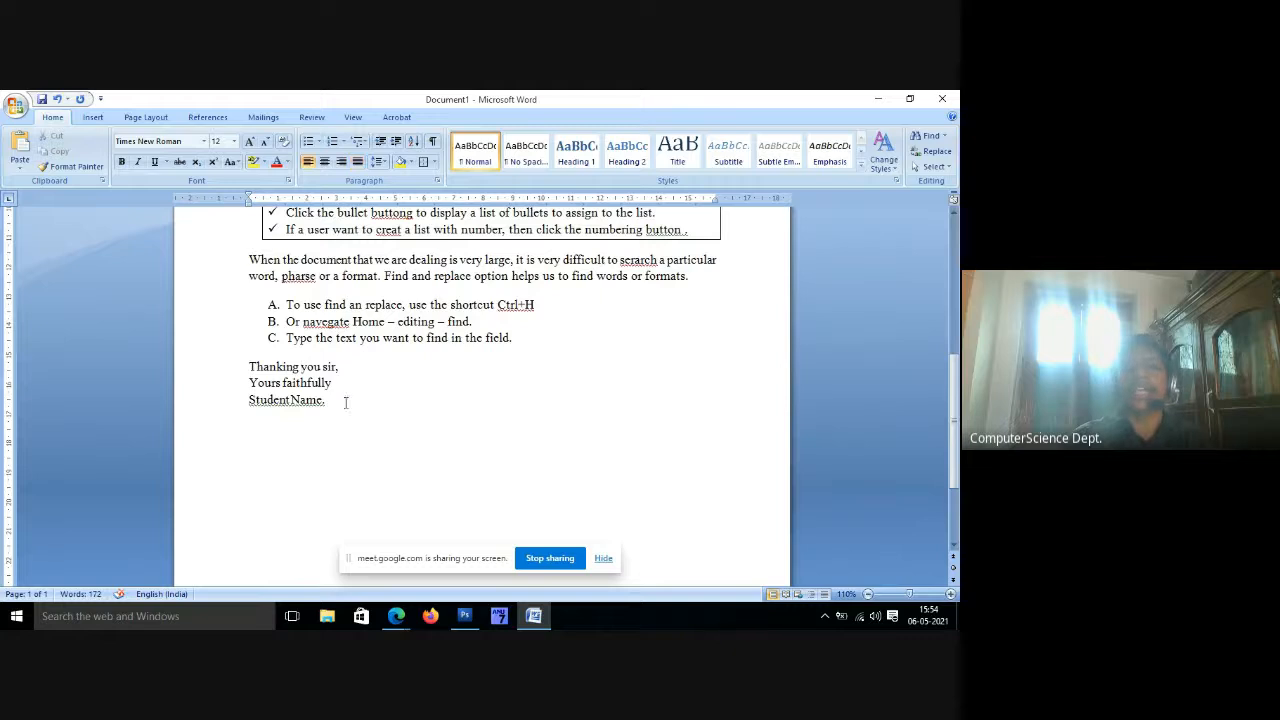
{"action": "left_click", "coordinate": [324, 161]}
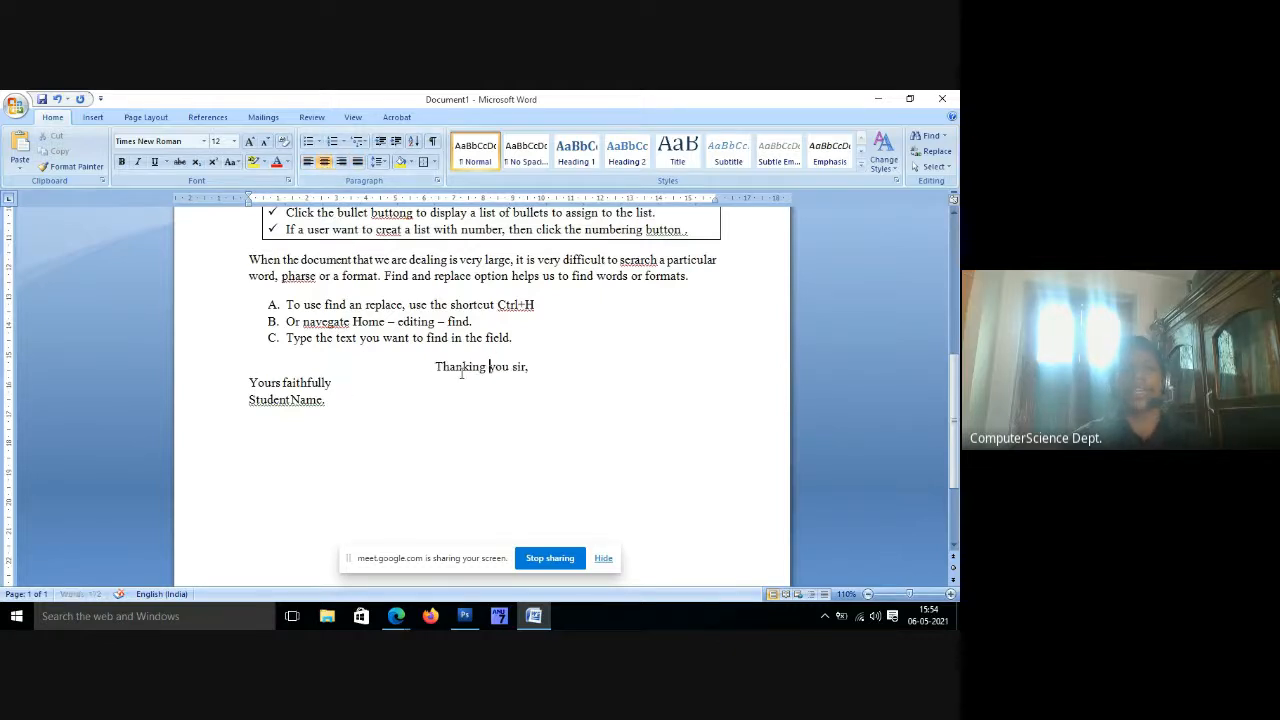
Right-align the closing lines "Yours faithfully" and "StudentName." at the end of the letter.
{"action": "left_click_drag", "start_coordinate": [334, 400], "coordinate": [251, 382]}
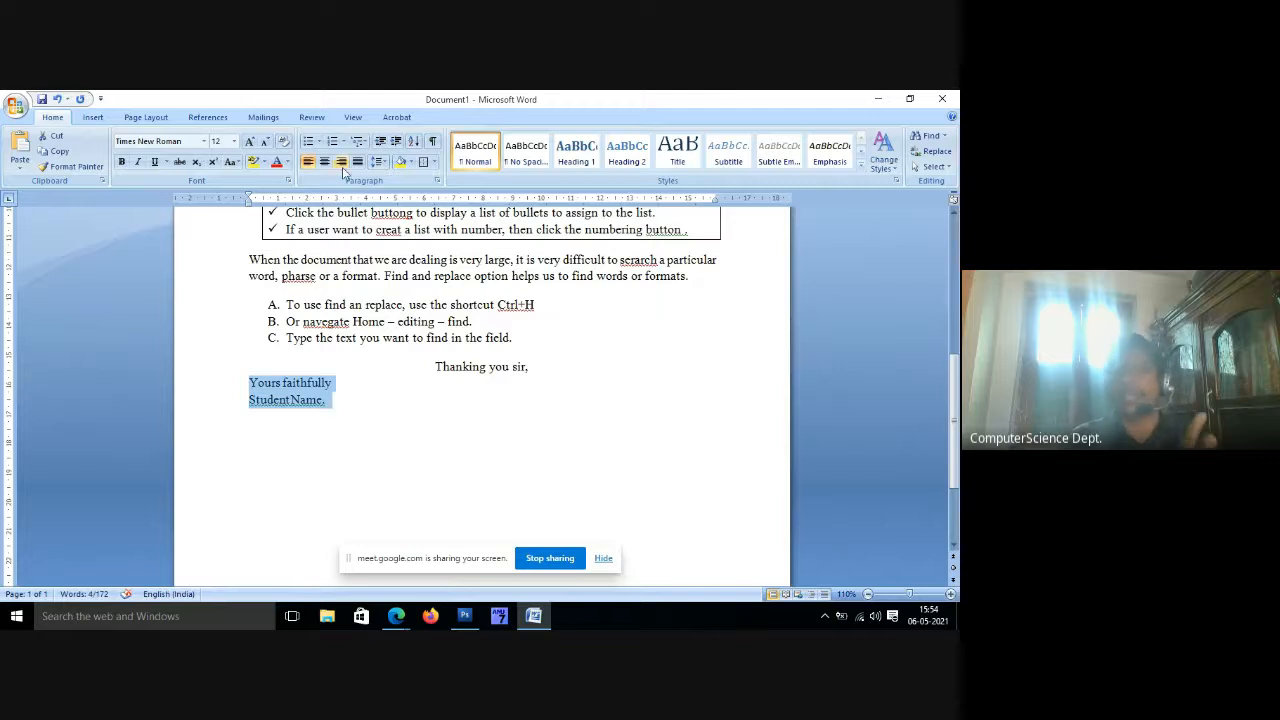
{"action": "left_click", "coordinate": [341, 162]}
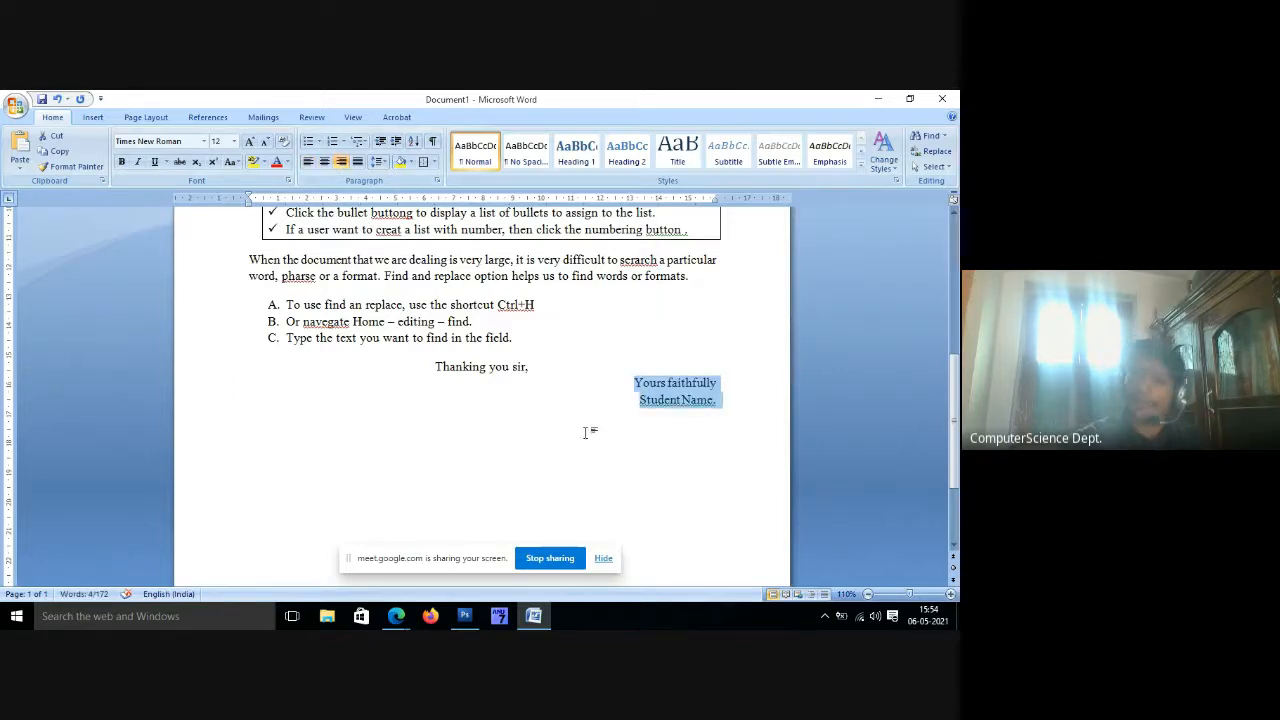
{"action": "left_click", "coordinate": [637, 440]}
Try increasing the paragraph spacing after "Yours faithfully", and undo that spacing change.
{"action": "left_click", "coordinate": [720, 383]}
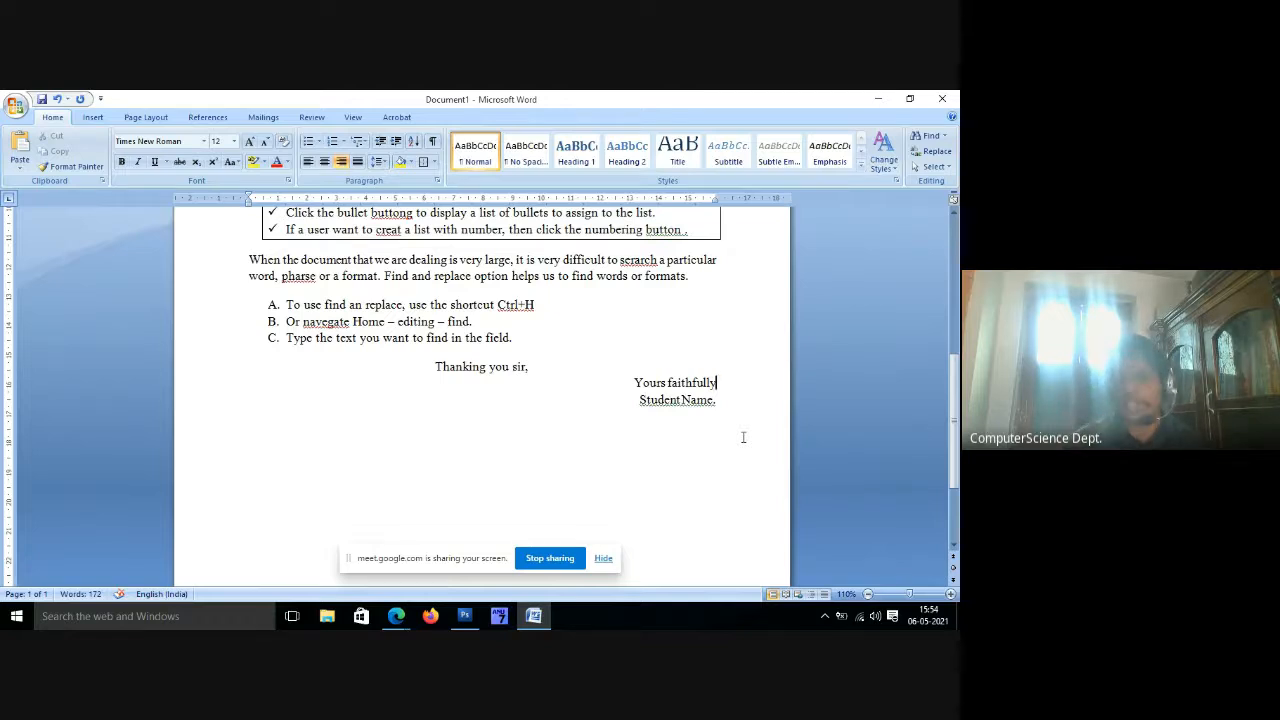
{"action": "left_click", "coordinate": [436, 181]}
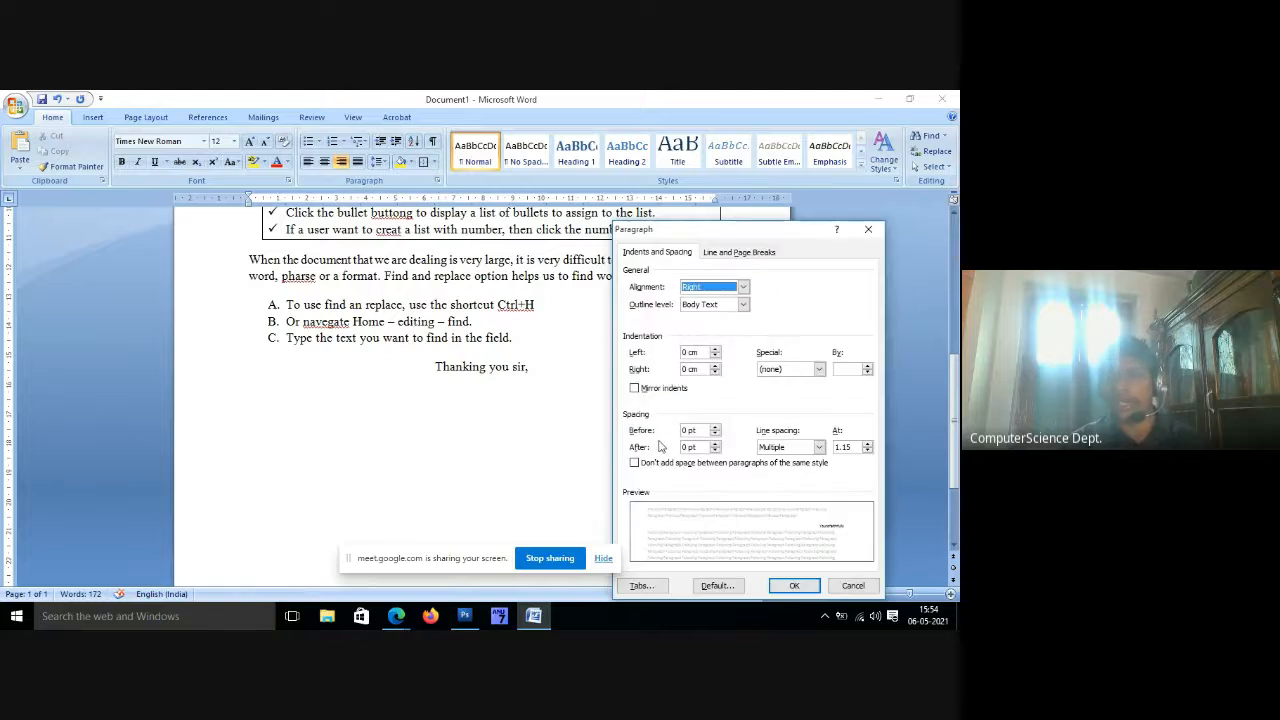
{"action": "left_click", "coordinate": [716, 444]}
{"action": "left_click", "coordinate": [716, 444]}
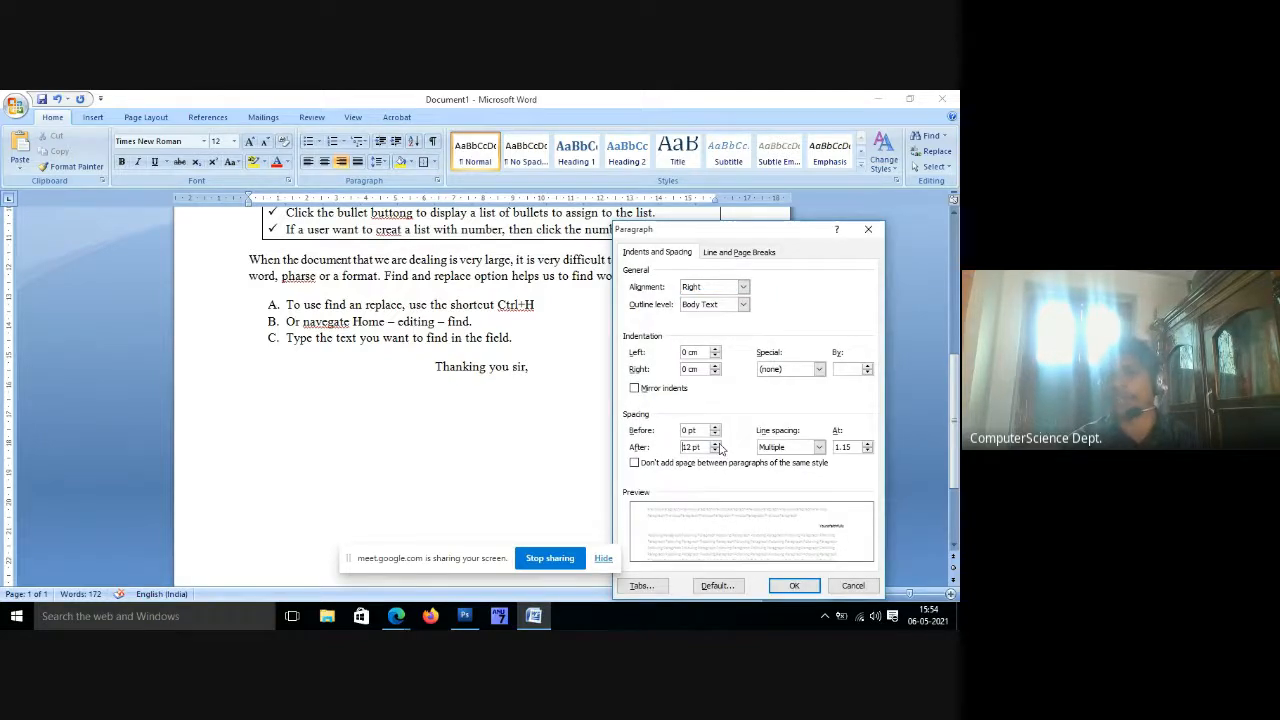
{"action": "left_click", "coordinate": [716, 444]}
{"action": "left_click", "coordinate": [792, 586]}
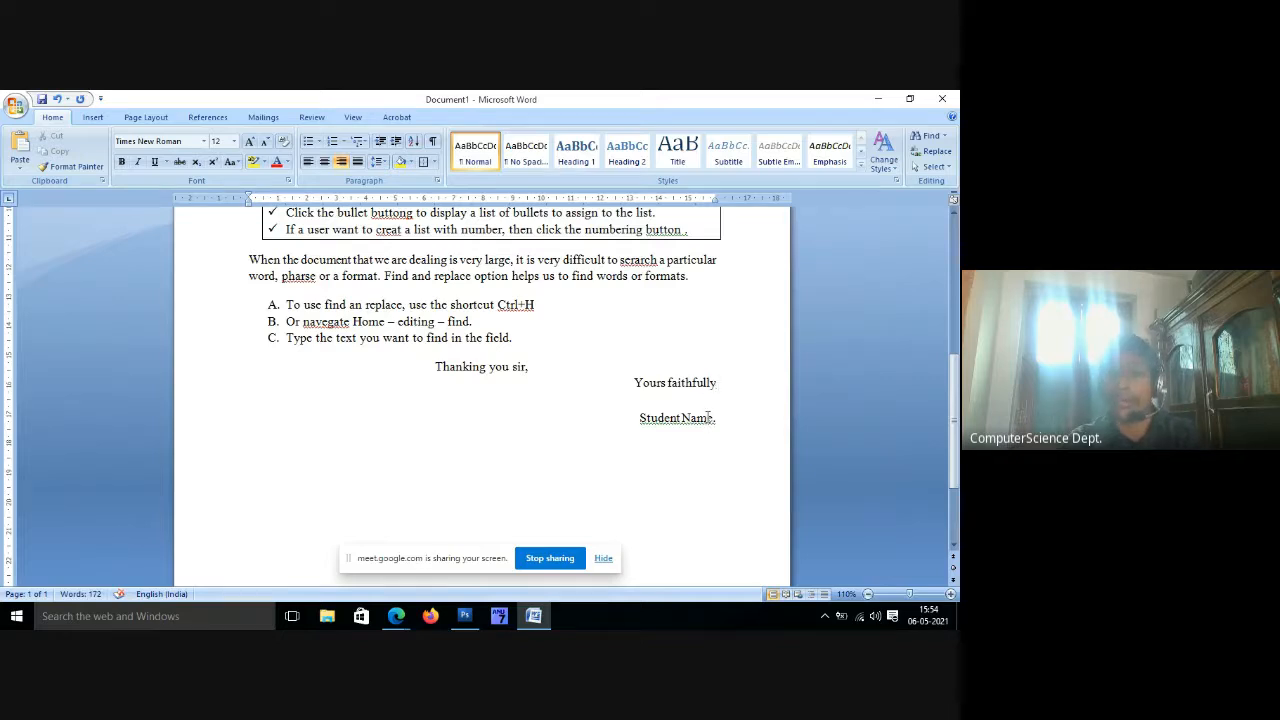
{"action": "key", "text": "ctrl+z"}
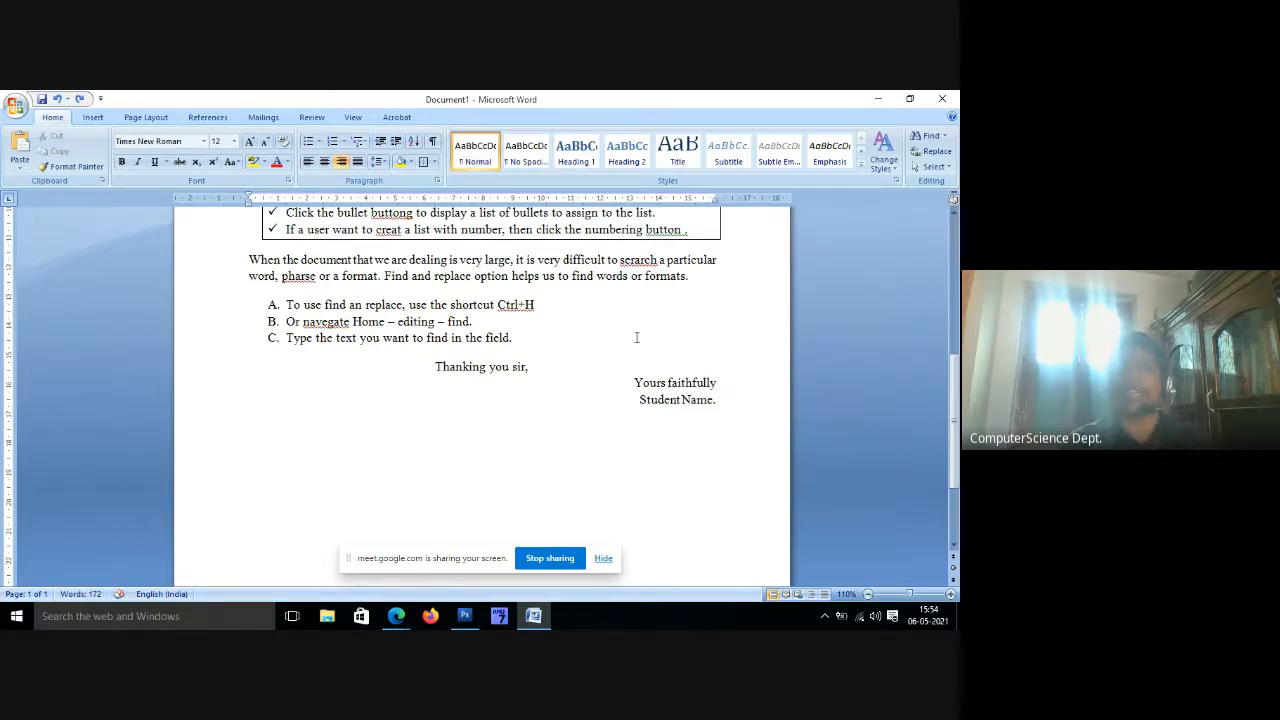
Set the paragraph spacing before the "StudentName." line to 30 pt.
{"action": "left_click", "coordinate": [437, 180]}
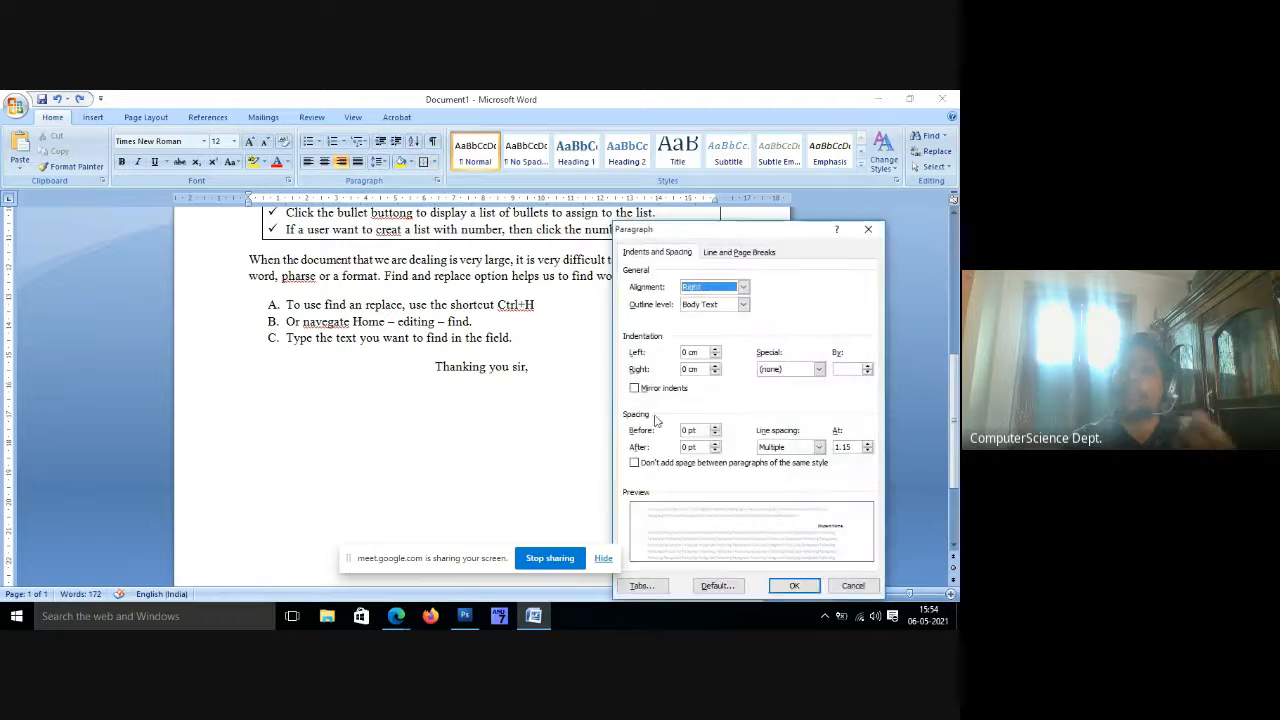
{"action": "left_click", "coordinate": [715, 427]}
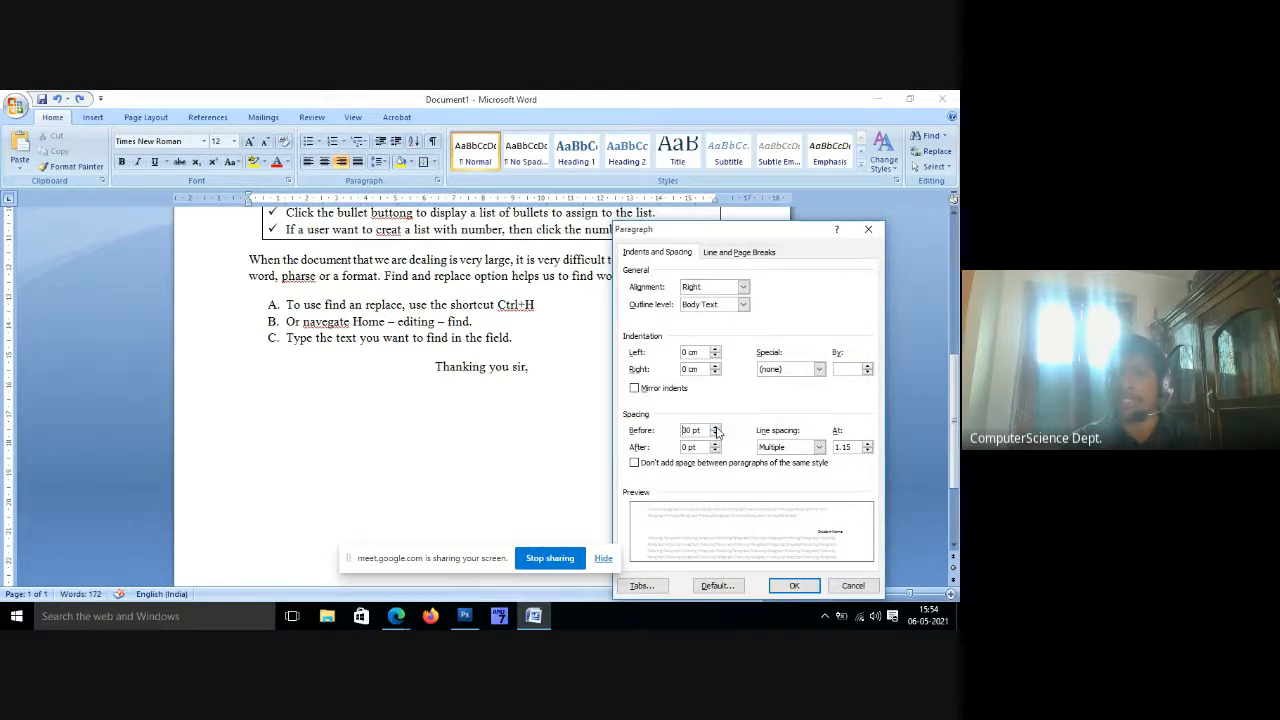
{"action": "left_click", "coordinate": [794, 585]}
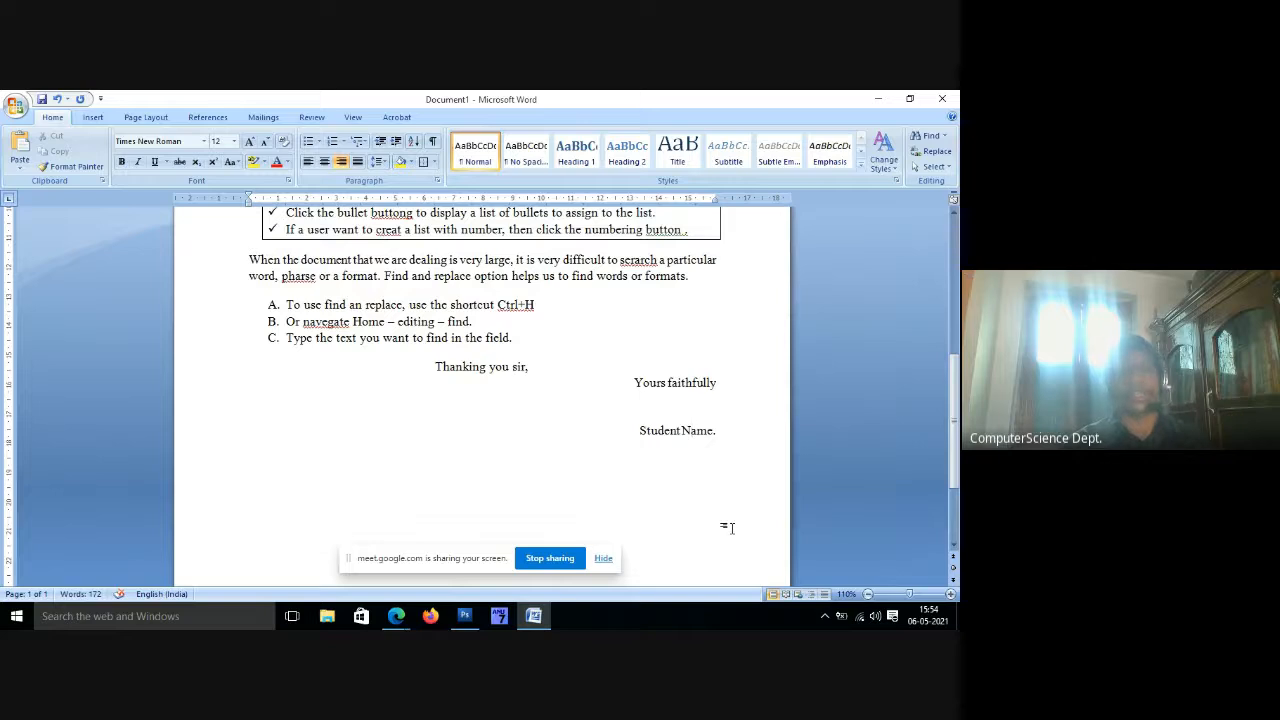
Review the formatted letter from the heading to the signature, both as a whole page and enlarged.
{"action": "scroll", "coordinate": [515, 501], "scroll_direction": "up", "scroll_amount": 7}
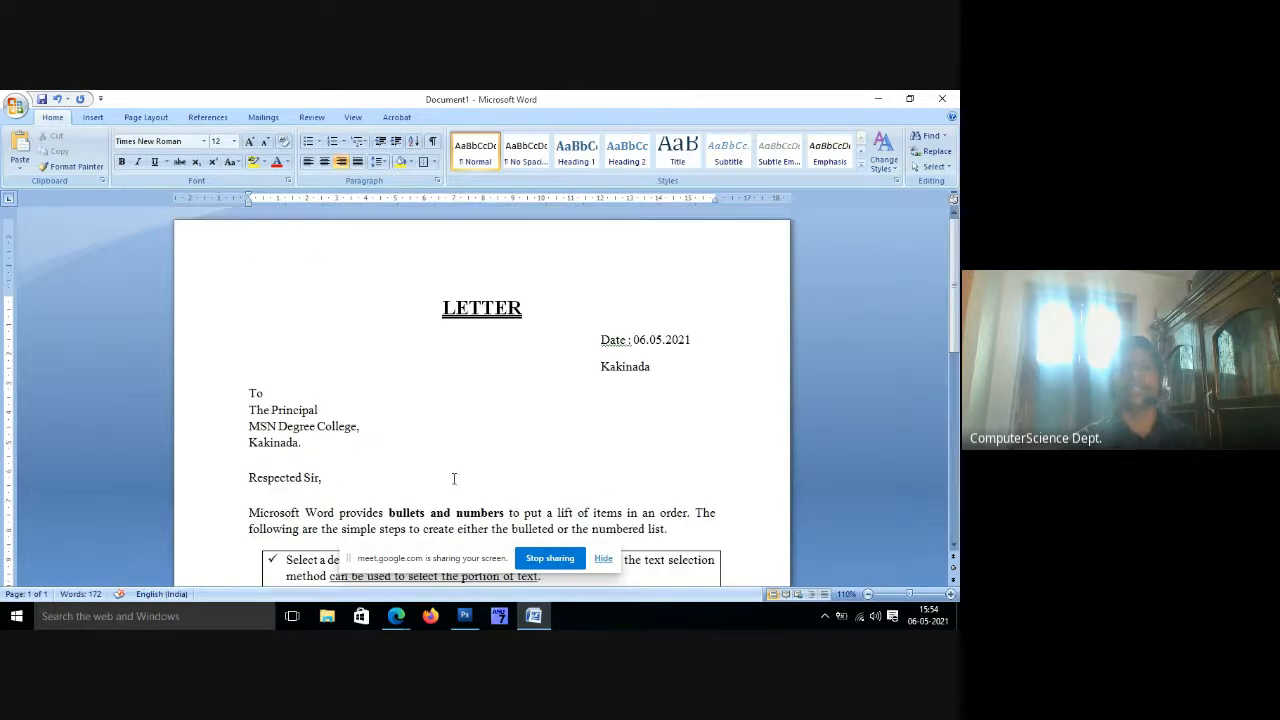
{"action": "scroll", "coordinate": [453, 479], "scroll_direction": "down", "scroll_amount": 7}
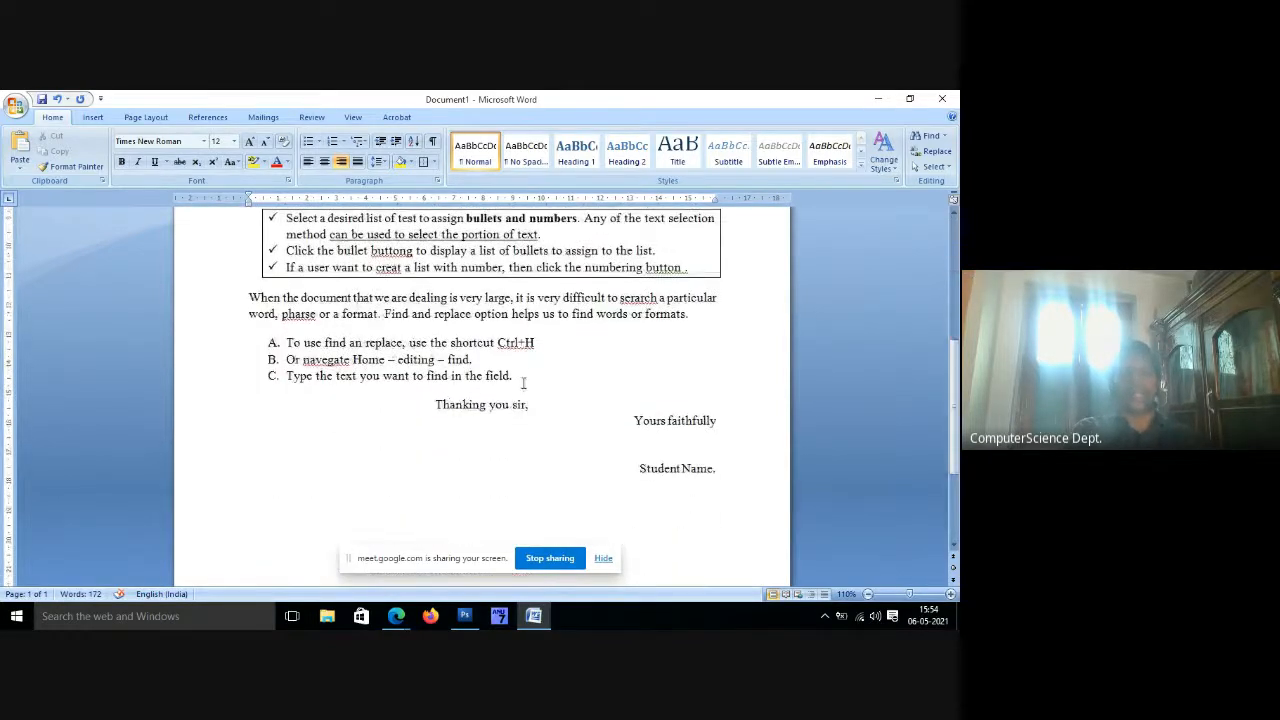
{"action": "scroll", "coordinate": [522, 383], "scroll_direction": "down", "scroll_amount": 7, "text": "ctrl"}
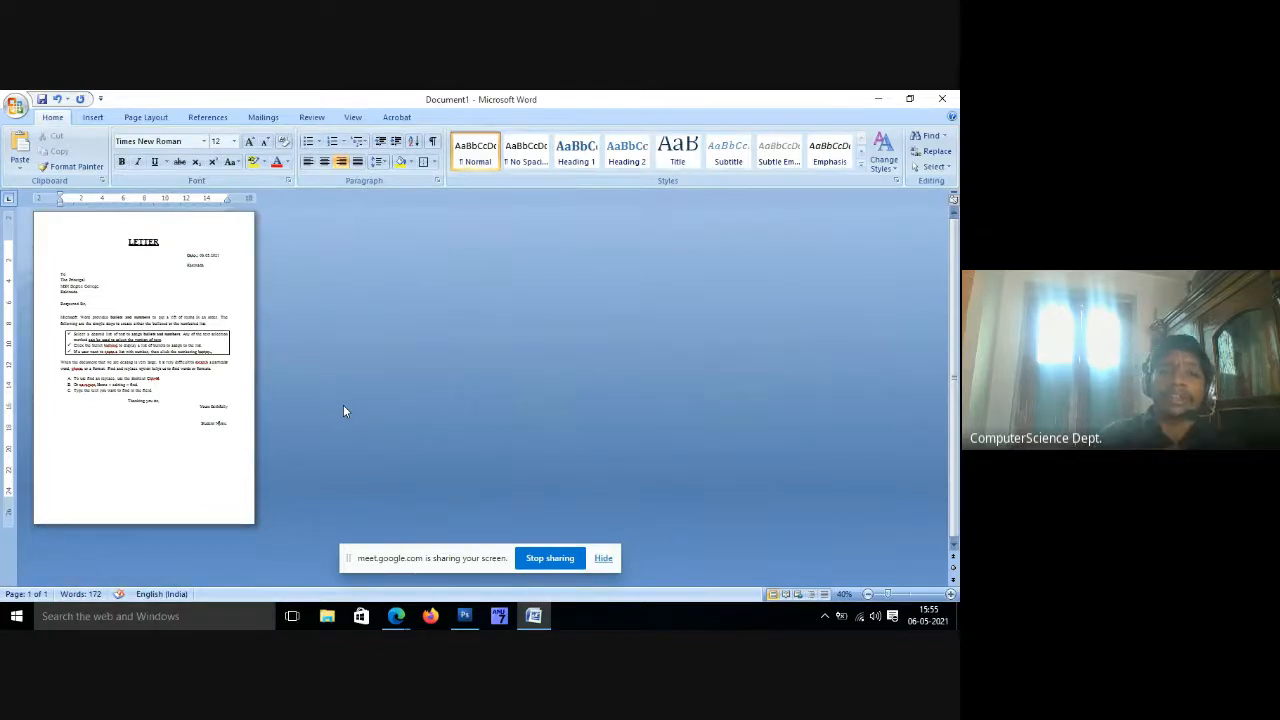
{"action": "scroll", "coordinate": [177, 378], "scroll_direction": "up", "scroll_amount": 7}
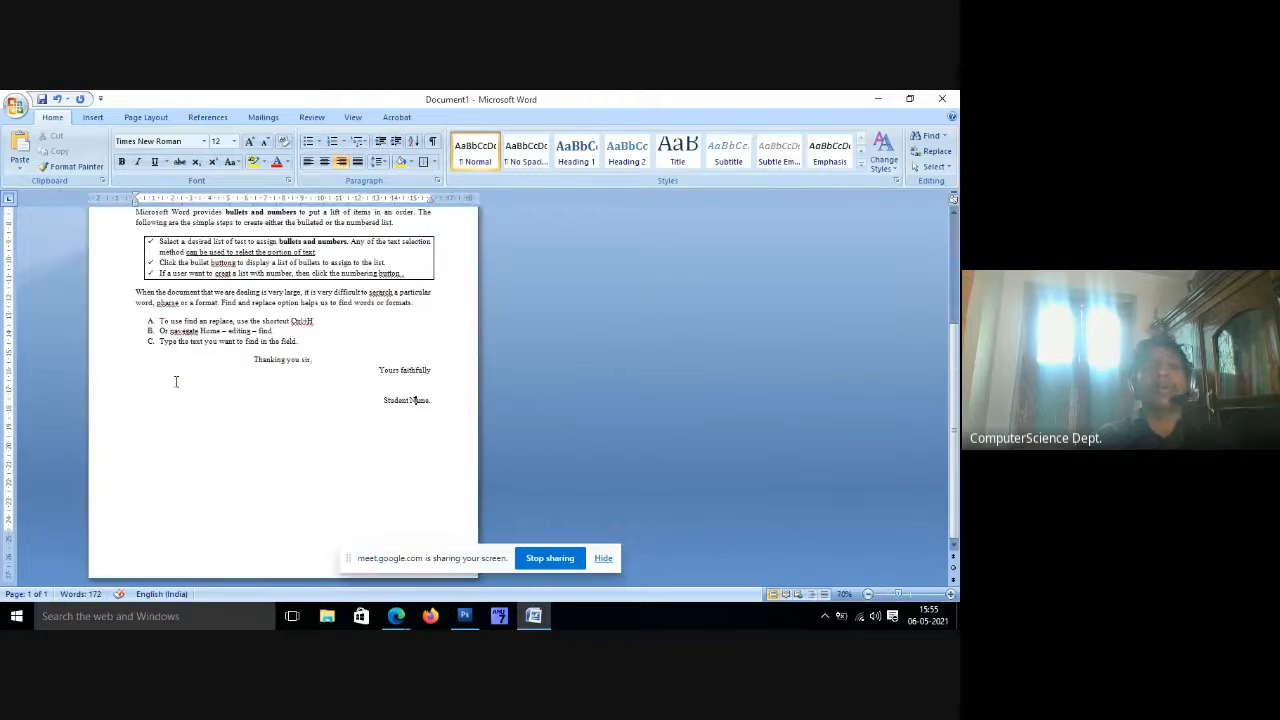
{"action": "scroll", "coordinate": [417, 351], "scroll_direction": "up", "scroll_amount": 2}
{"action": "scroll", "coordinate": [420, 348], "scroll_direction": "up", "scroll_amount": 12}
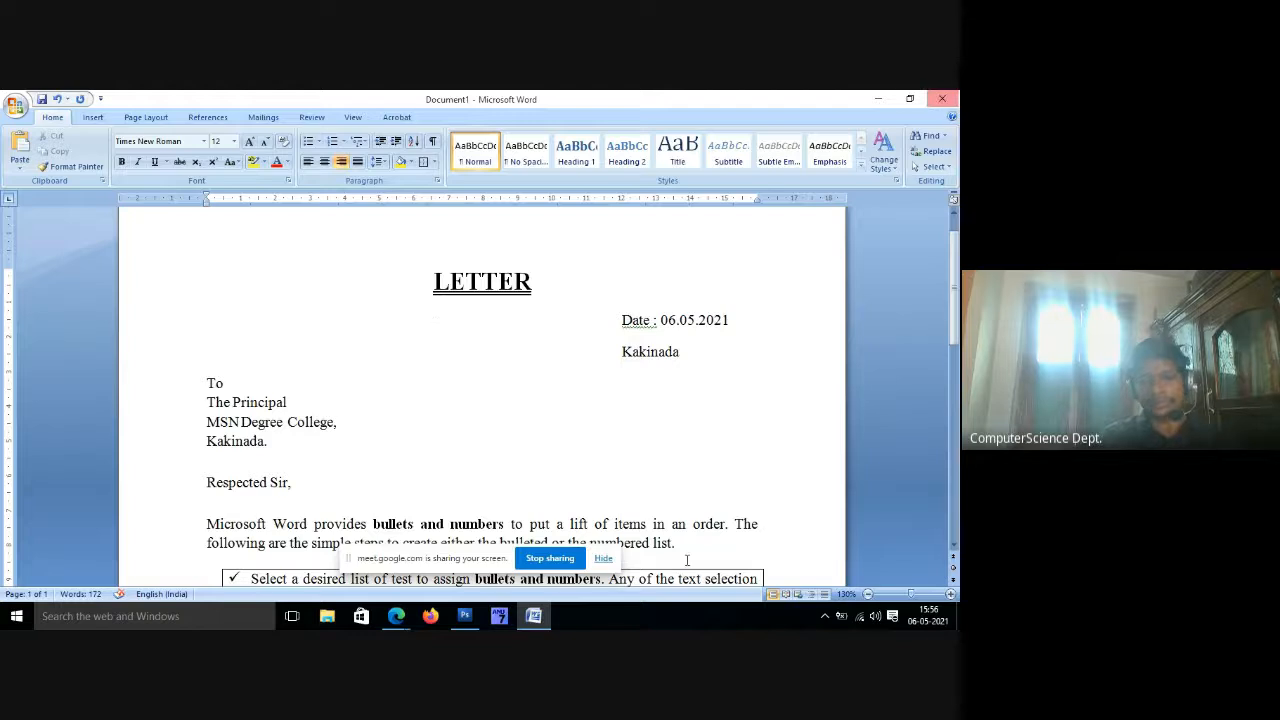
Switch to the Google Meet meeting window in the Edge browser.
{"action": "mouse_move", "coordinate": [390, 612]}
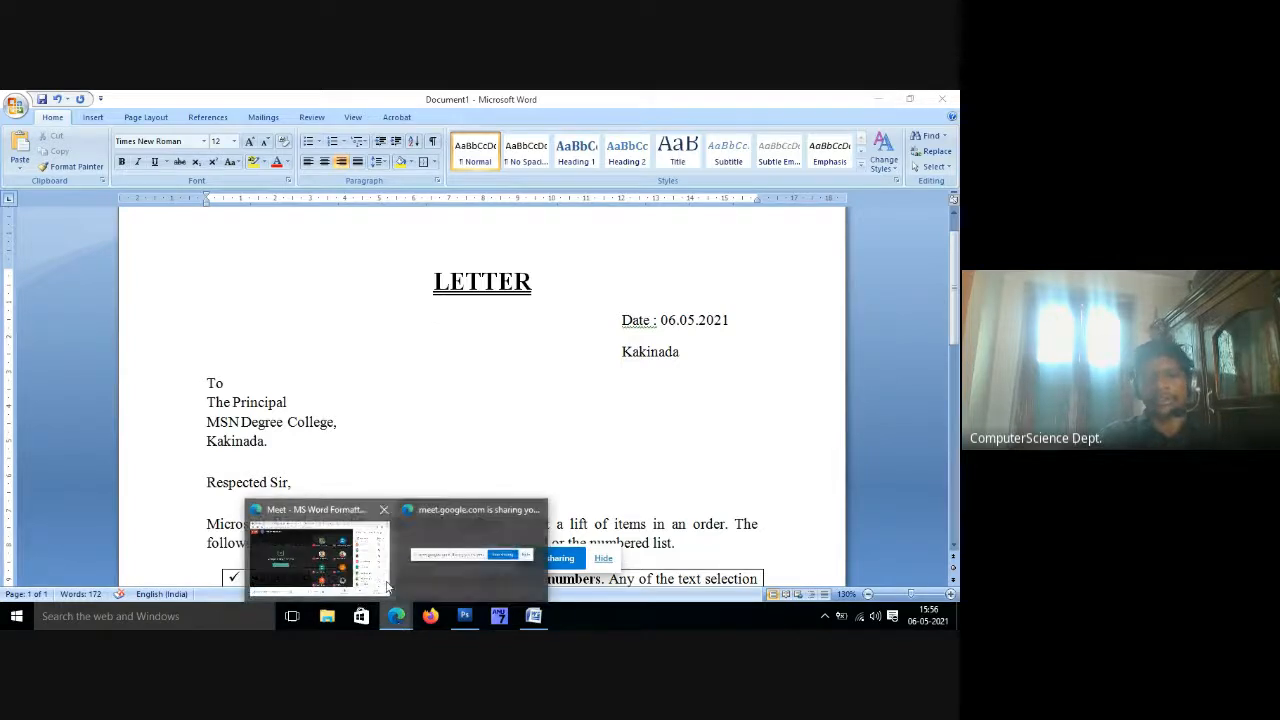
{"action": "left_click", "coordinate": [306, 517]}
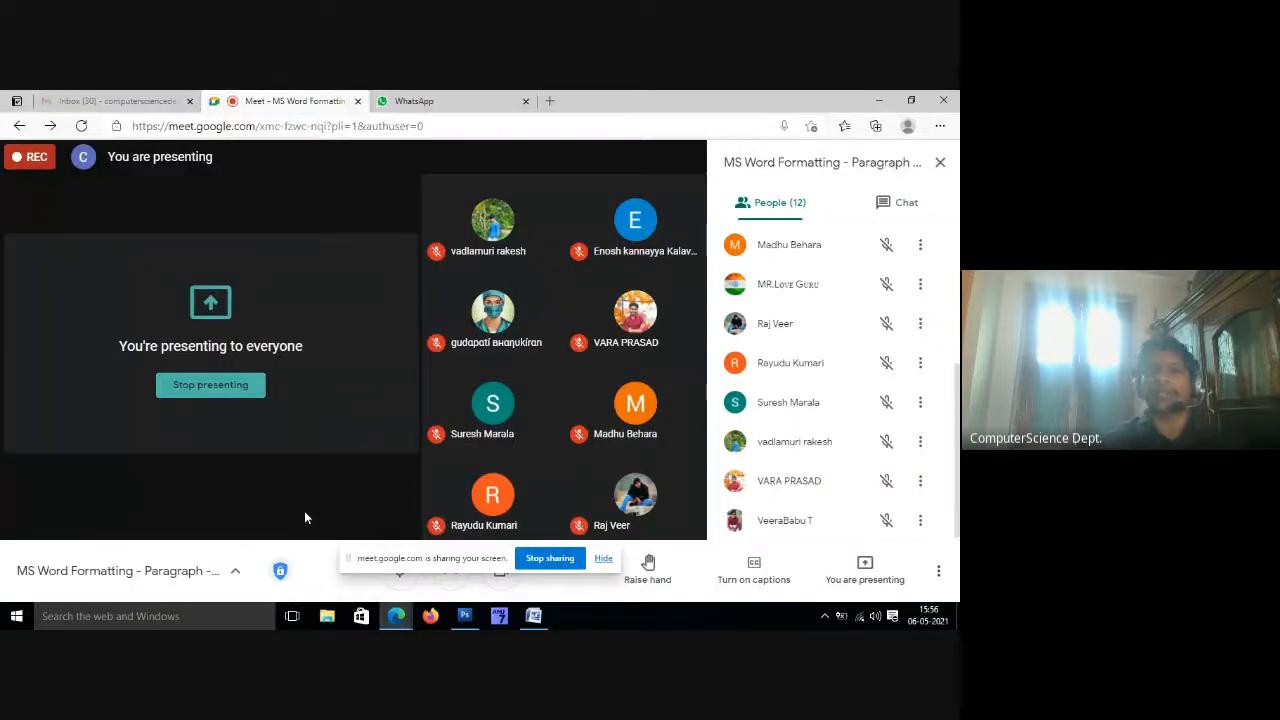